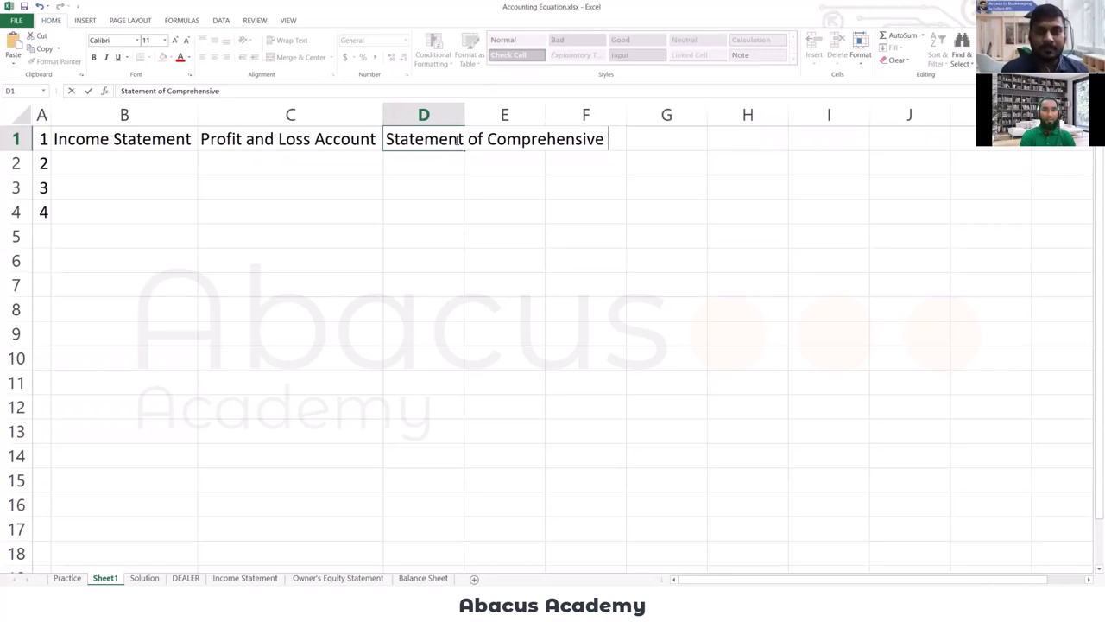
Complete the D1 entry as "Statement of Comprehensive Income" and fit column D's width to the text.
type("Inco,k")
key("BackSpace")
key("BackSpace")
type("me")
key("Return")
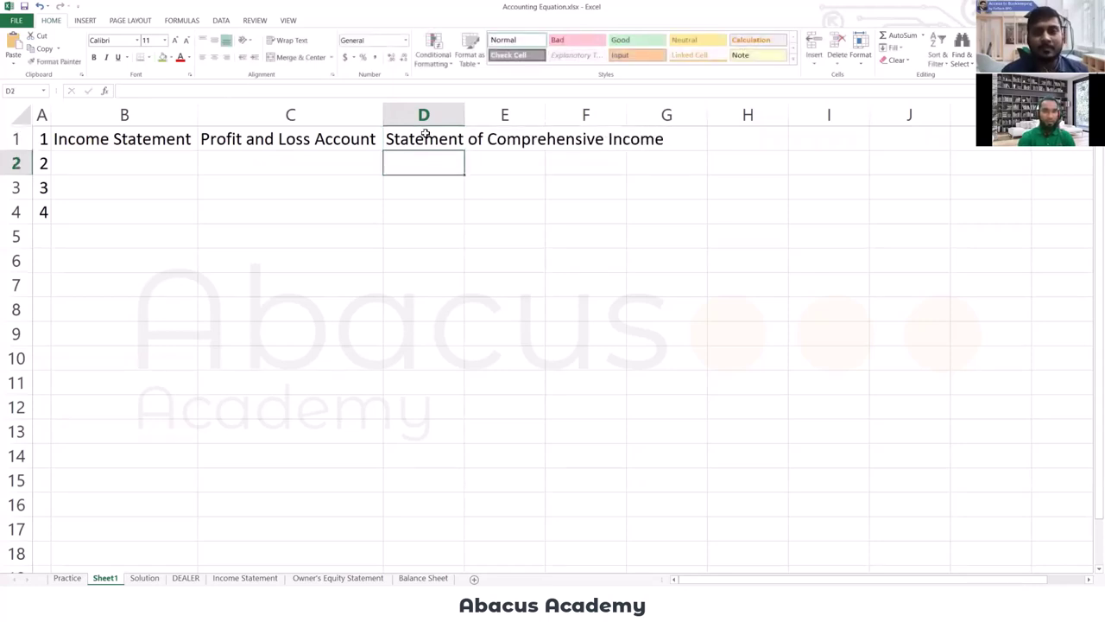
double_click(463, 114)
Enter "Owner's Equity Statement" in cell B2 and fit column B's width to the text.
left_click(90, 162)
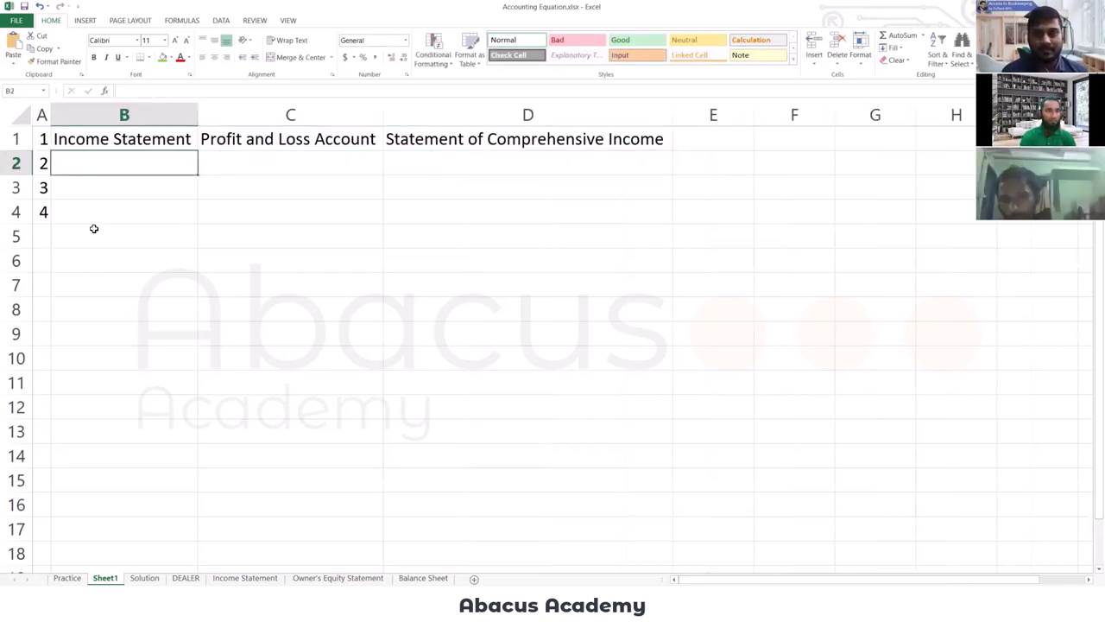
type("Owner")
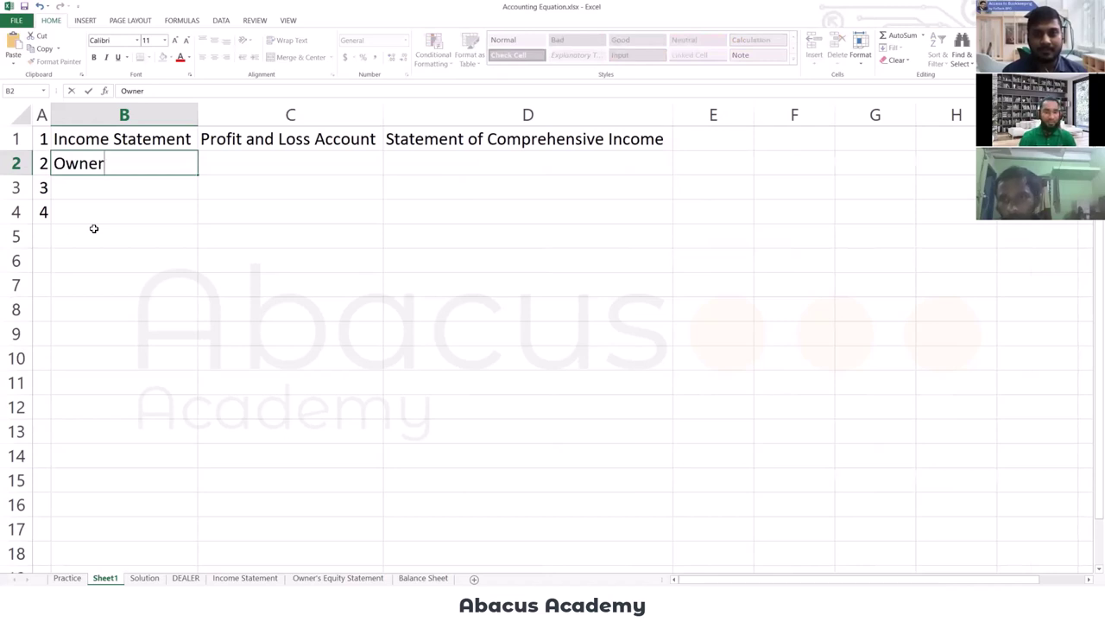
key("Left")
key("Right")
key("F2")
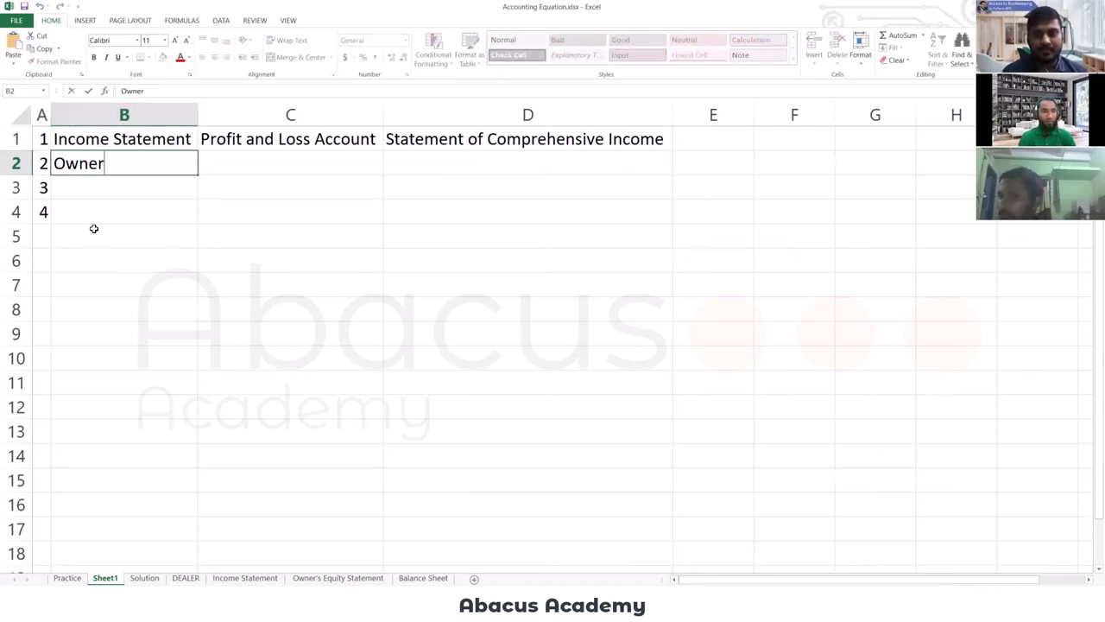
type("'")
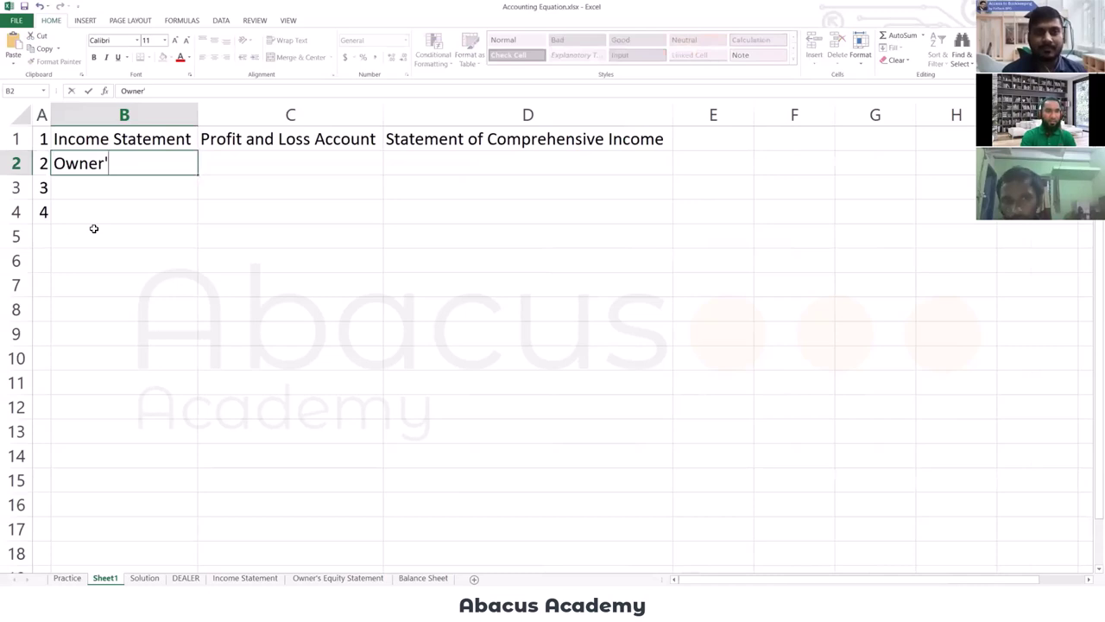
type("s Equi")
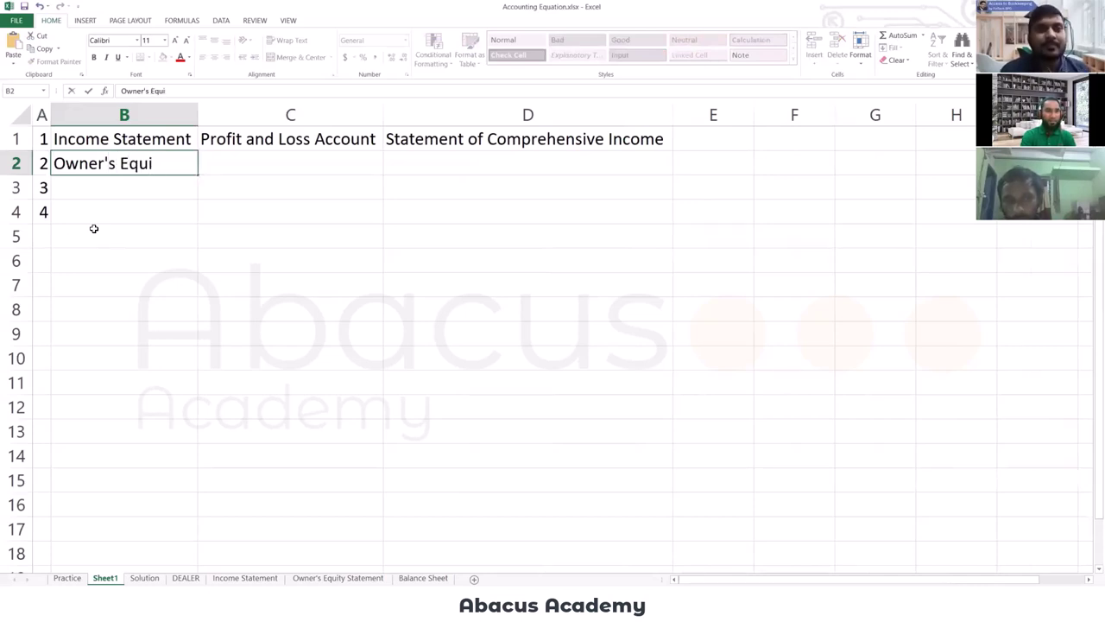
type("ty Stat")
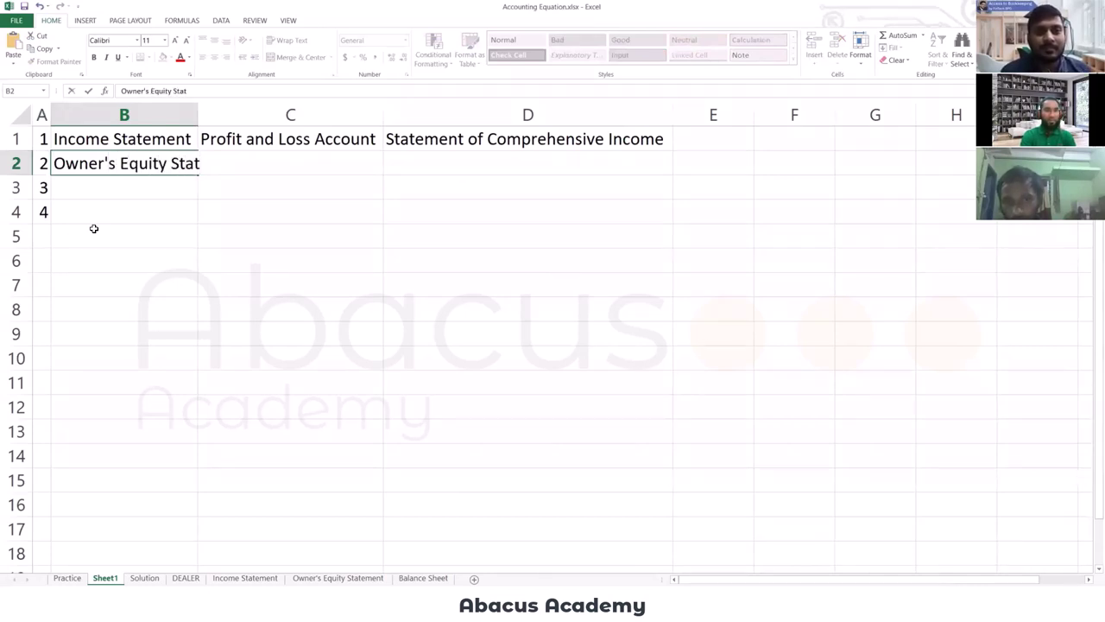
type("ement")
key("Return")
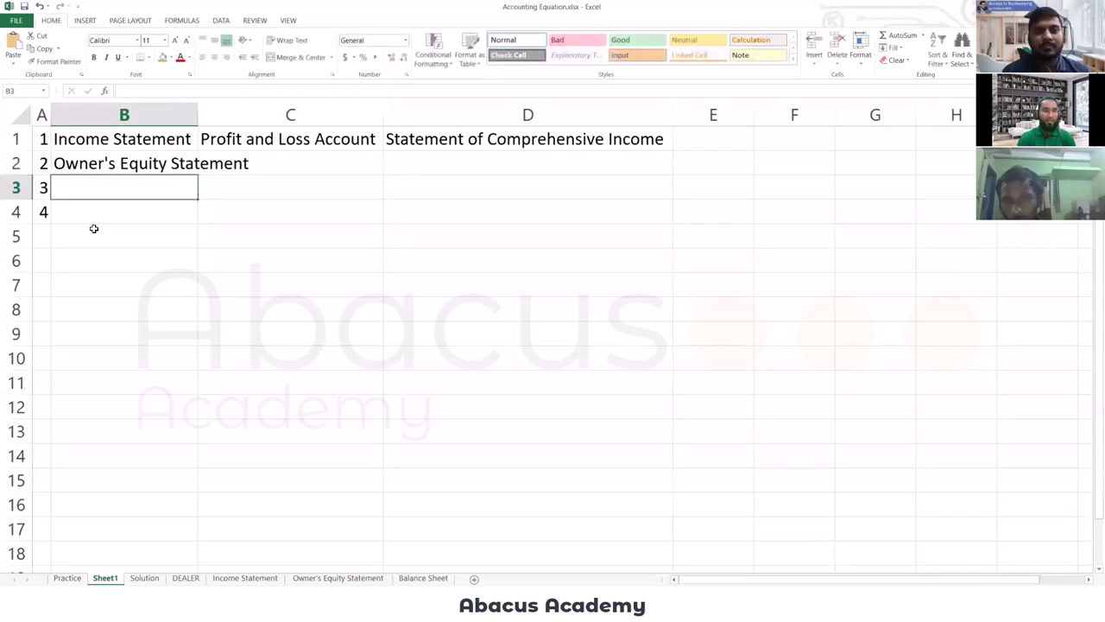
double_click(197, 114)
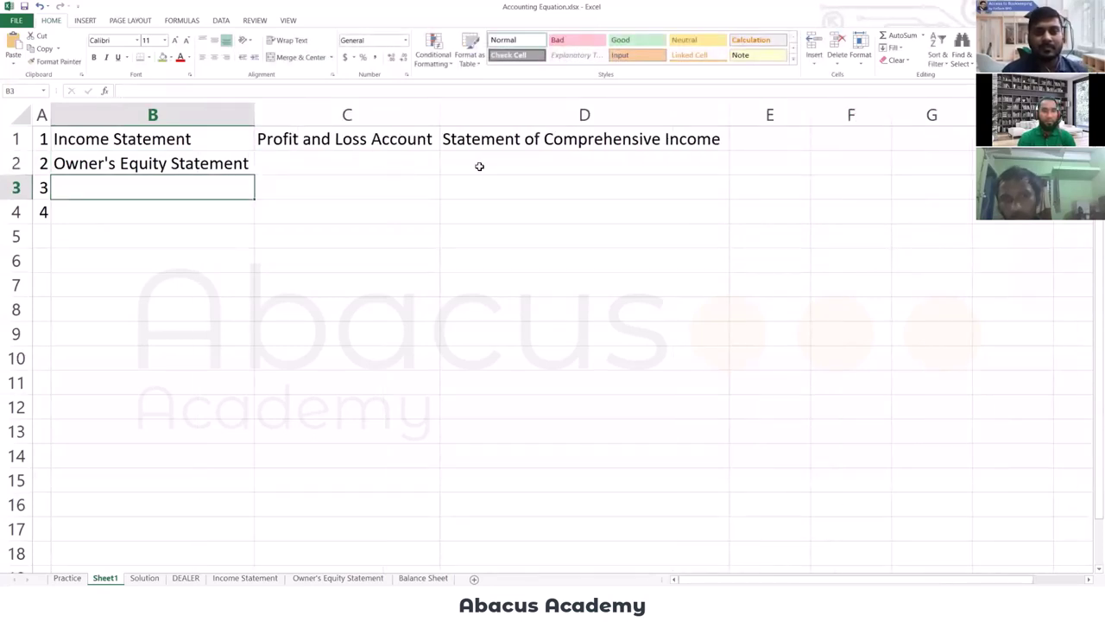
Enter "Statement of Changes in Equity" in cell D2 as the alternative name for the Owner's Equity Statement.
left_click(480, 166)
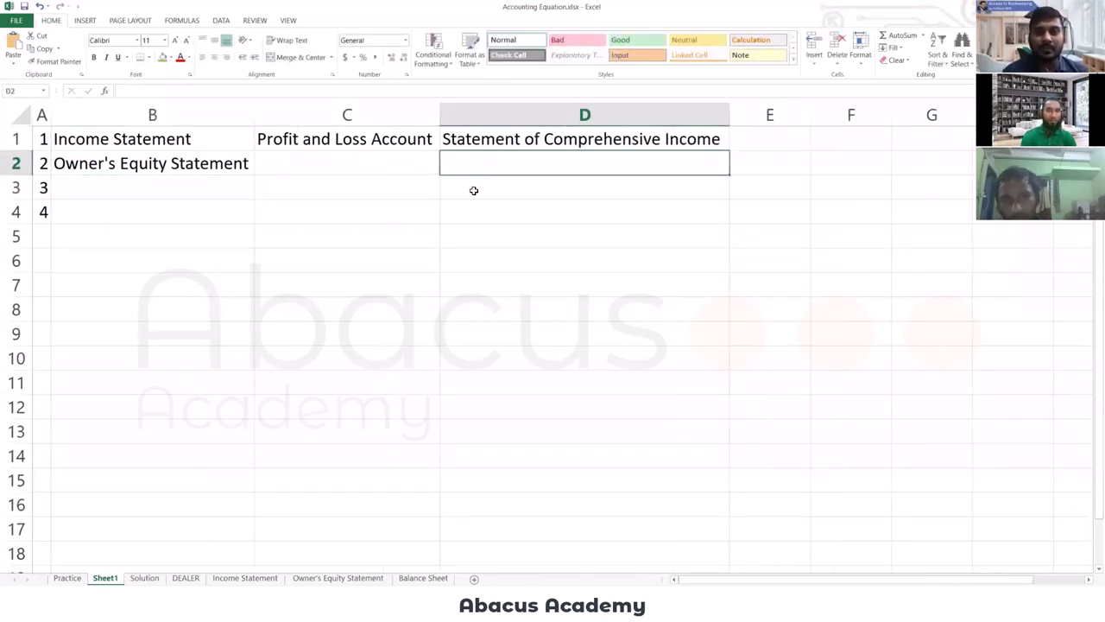
type("Stat")
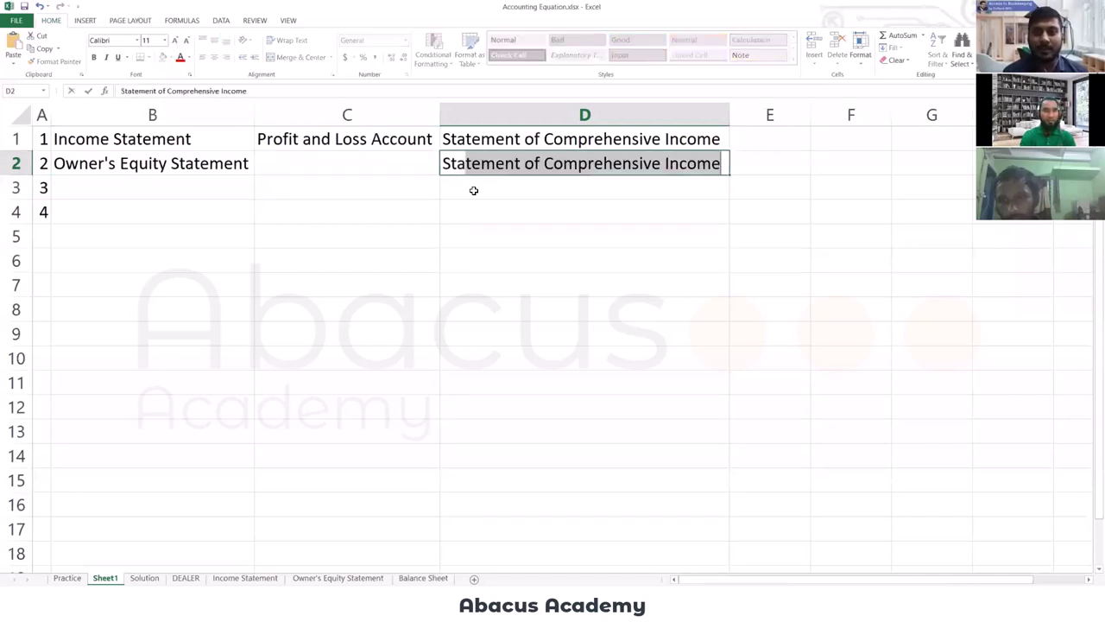
type("ement of C")
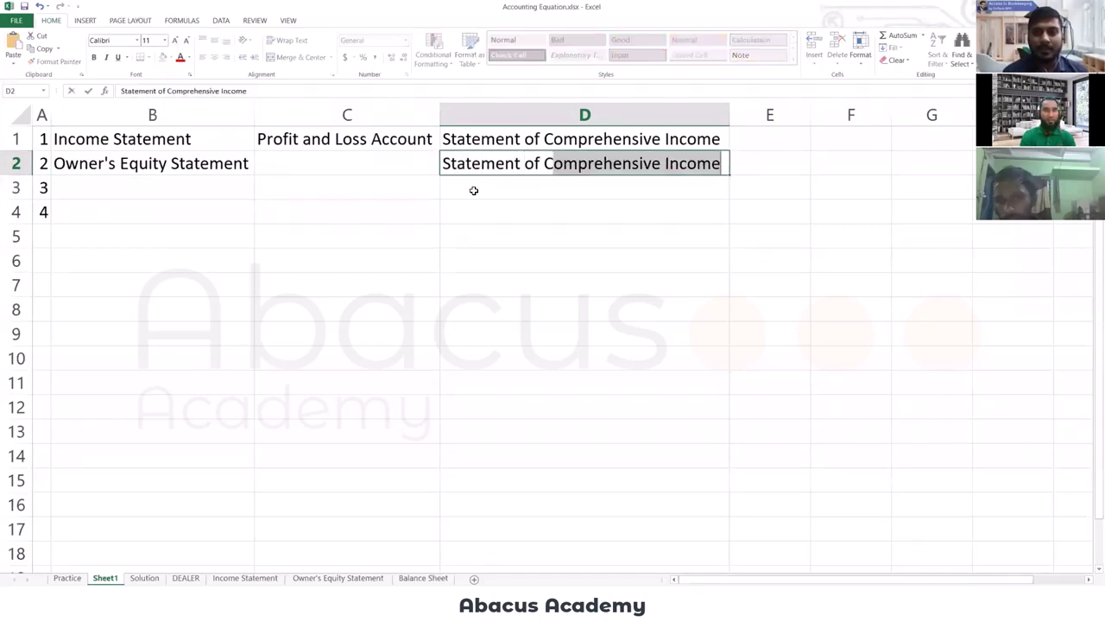
type("hanges in Q")
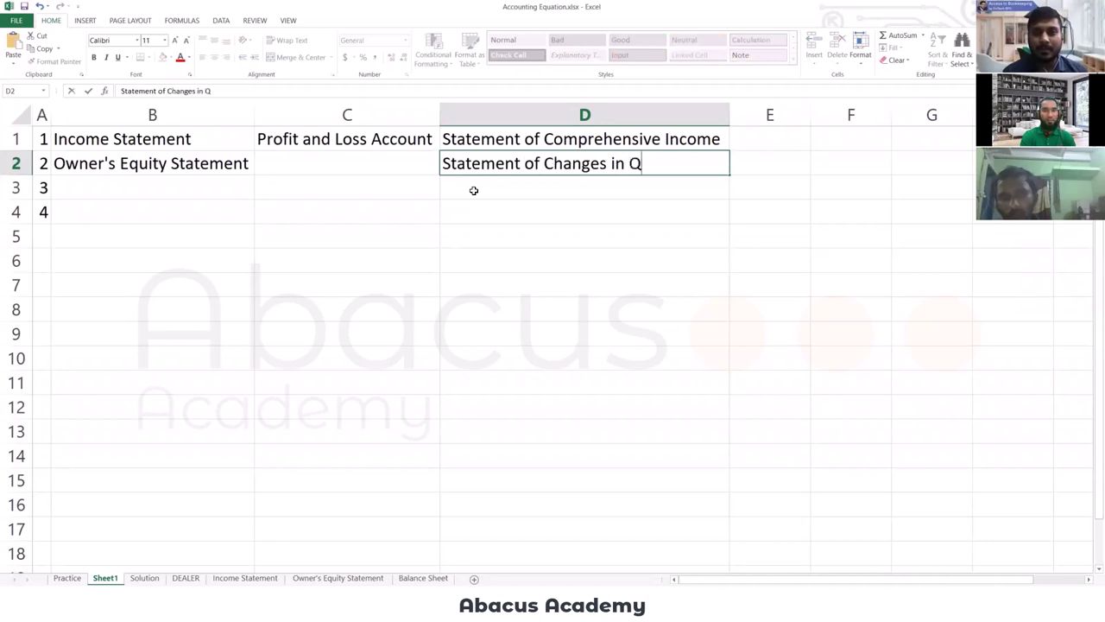
key("BackSpace")
type("Equity")
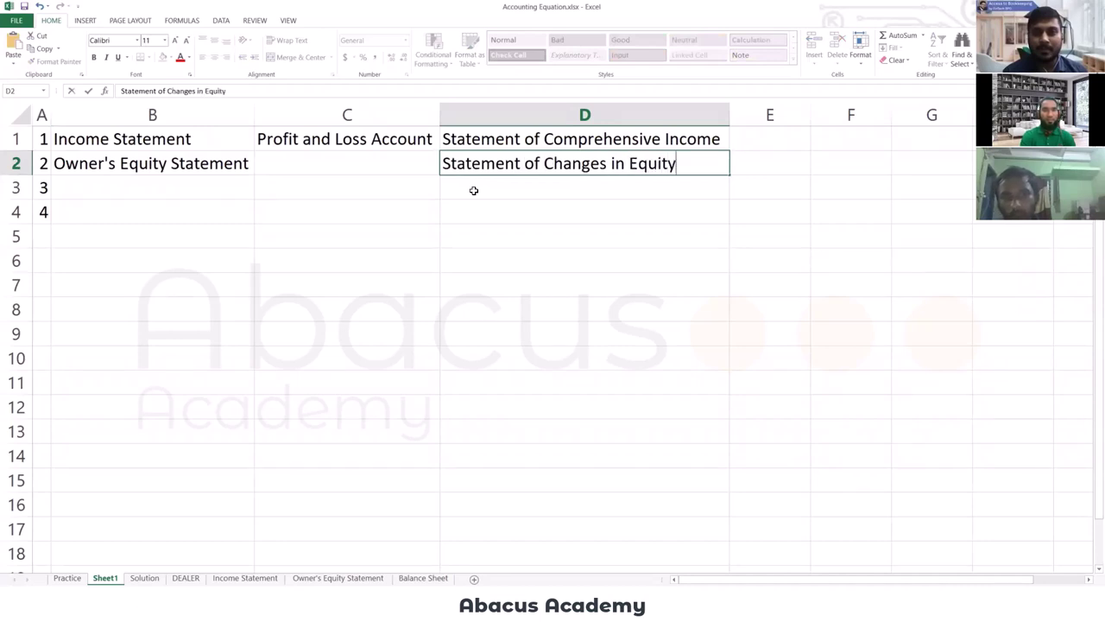
key("Return")
Enter "Balance Sheet" in cell B3 as the third financial statement.
key("Home")
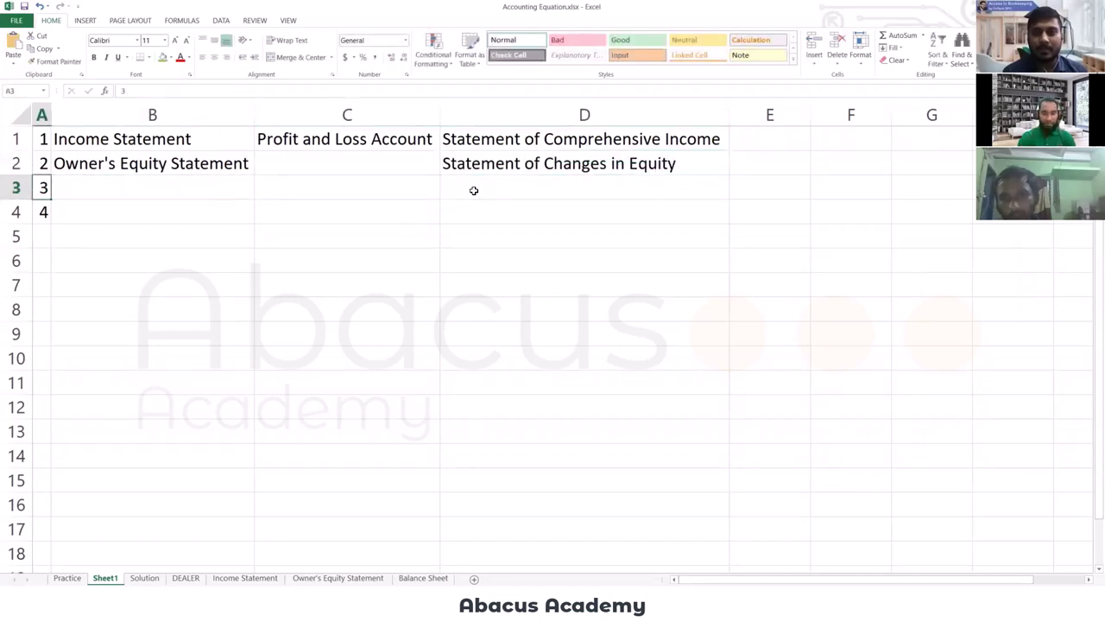
key("Right")
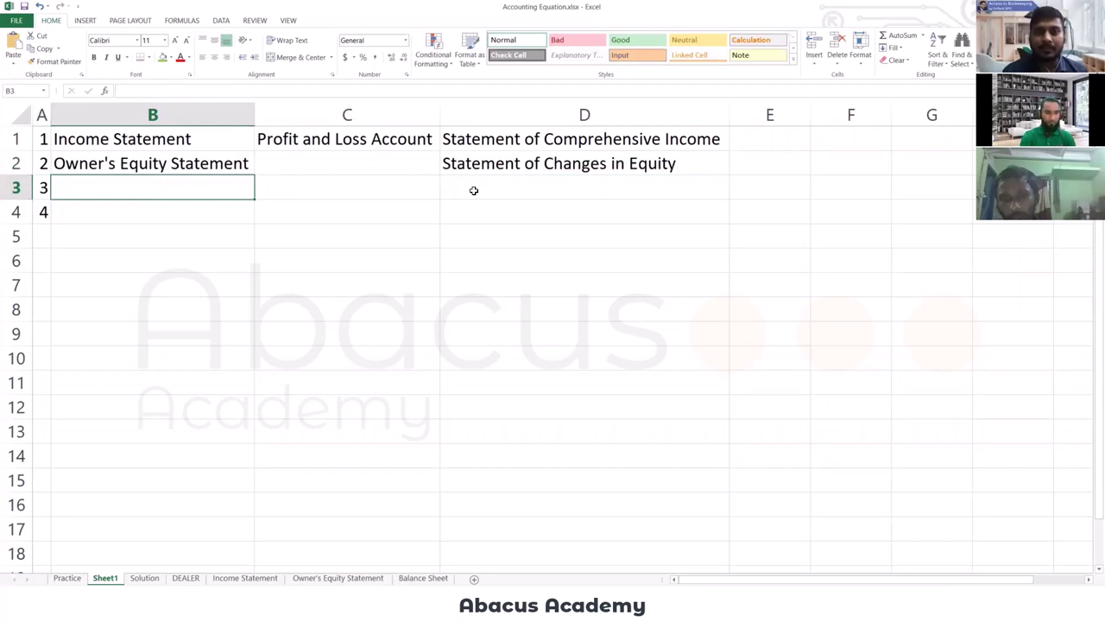
type("Ba")
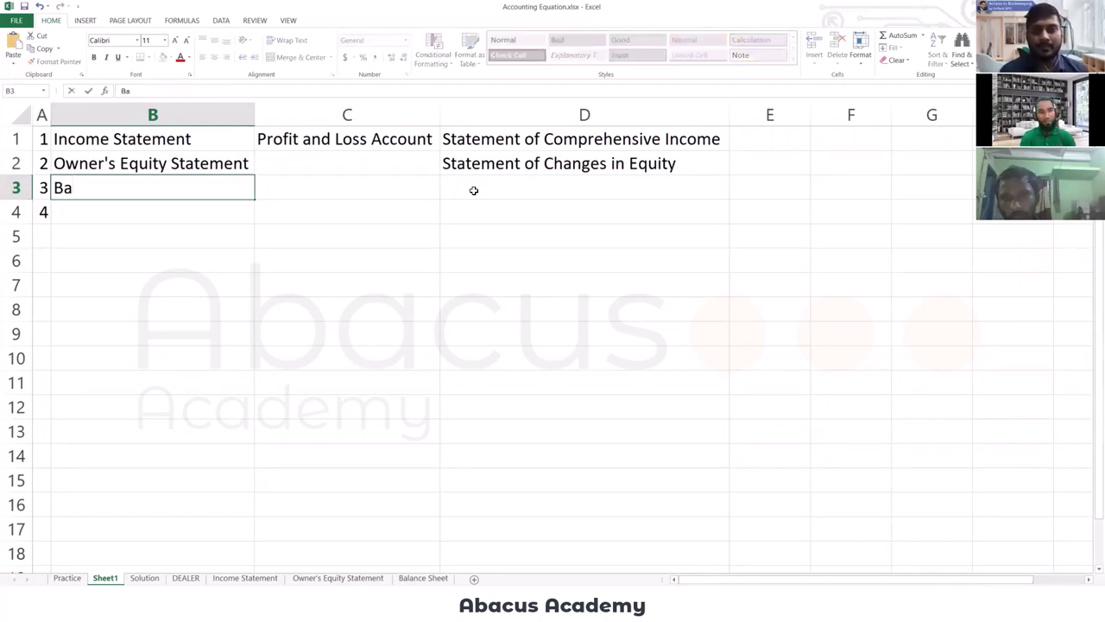
type("lanc")
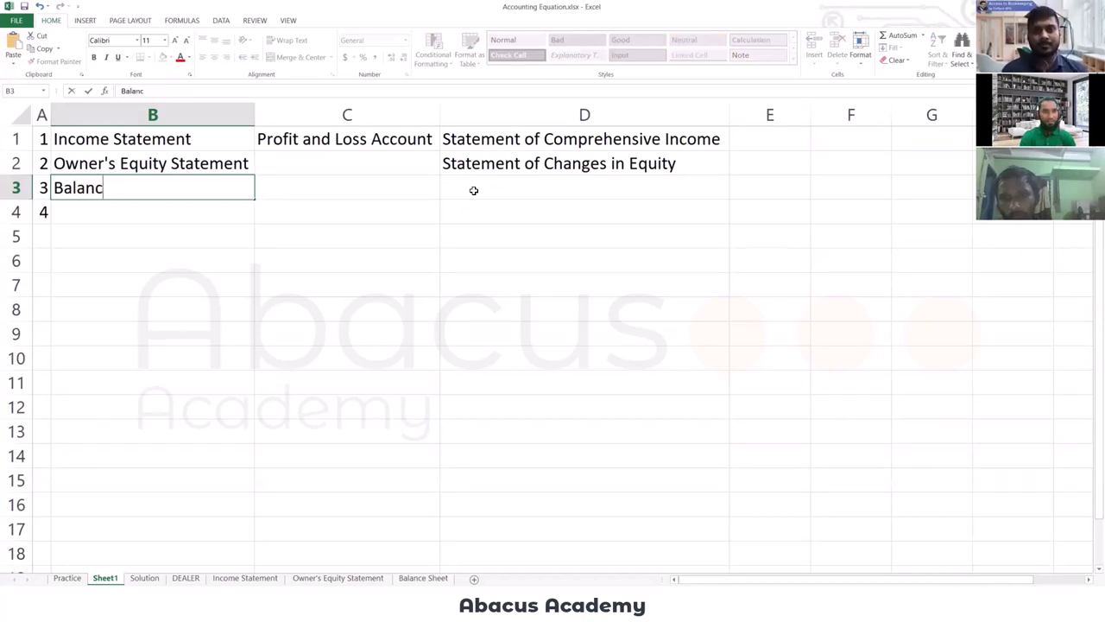
type("e Sheet")
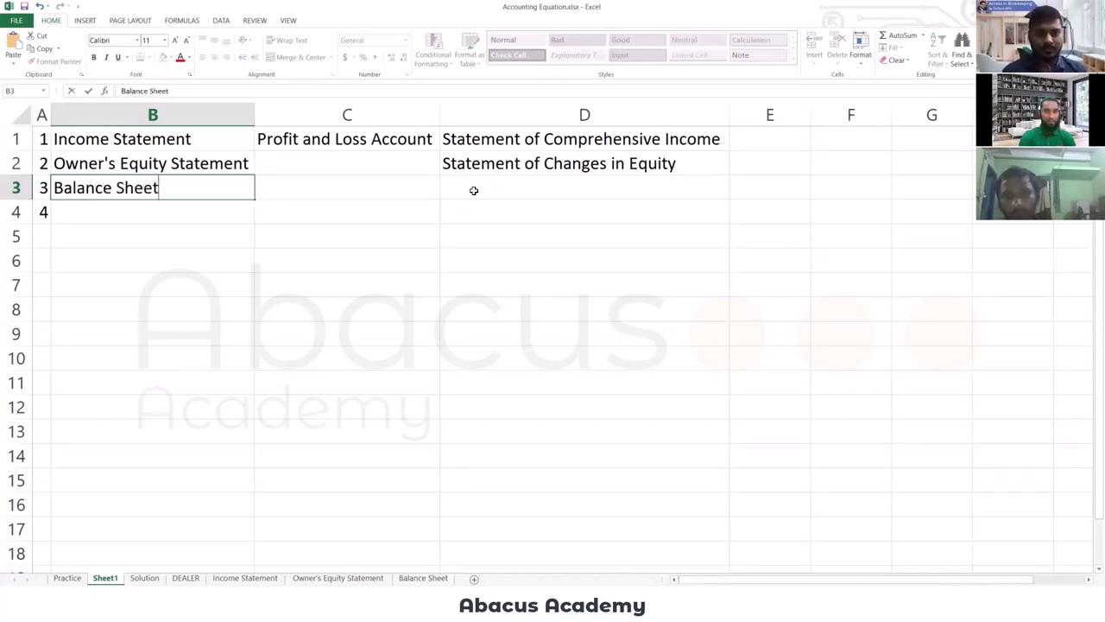
key("Tab")
Enter "Statement of Financial Position" in cell D3 as the alternative name for the Balance Sheet.
left_click(473, 189)
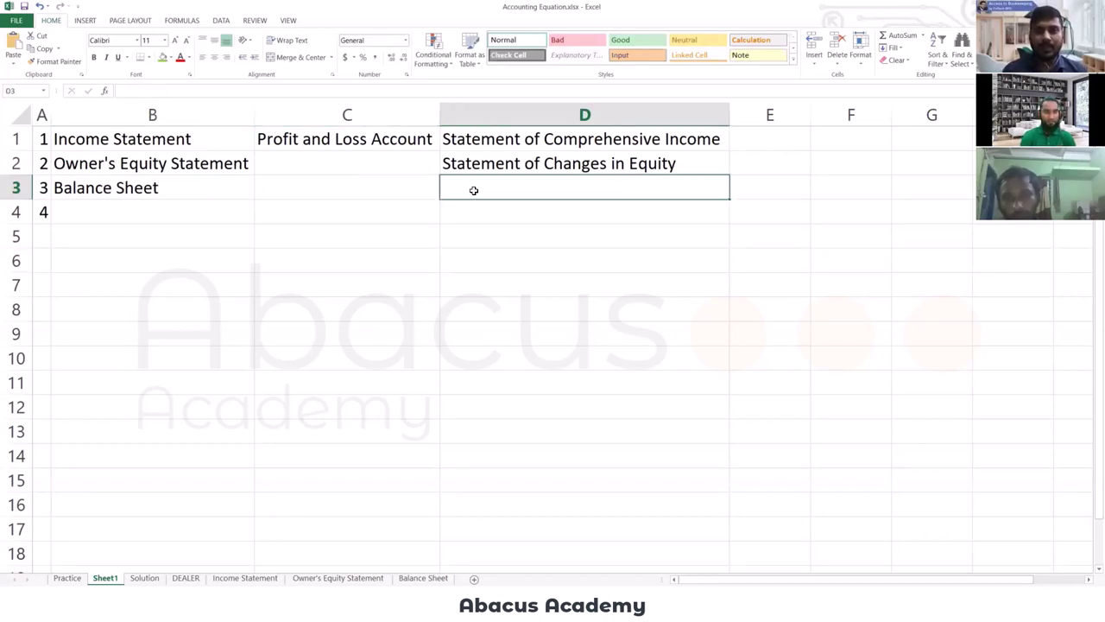
type("Stat")
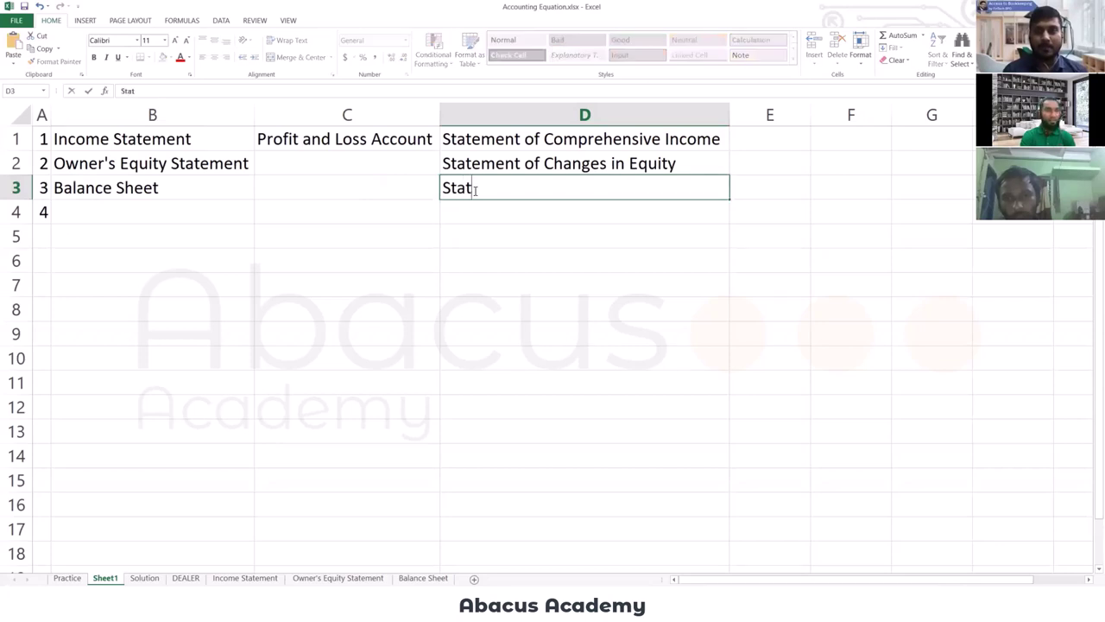
type("ement of F")
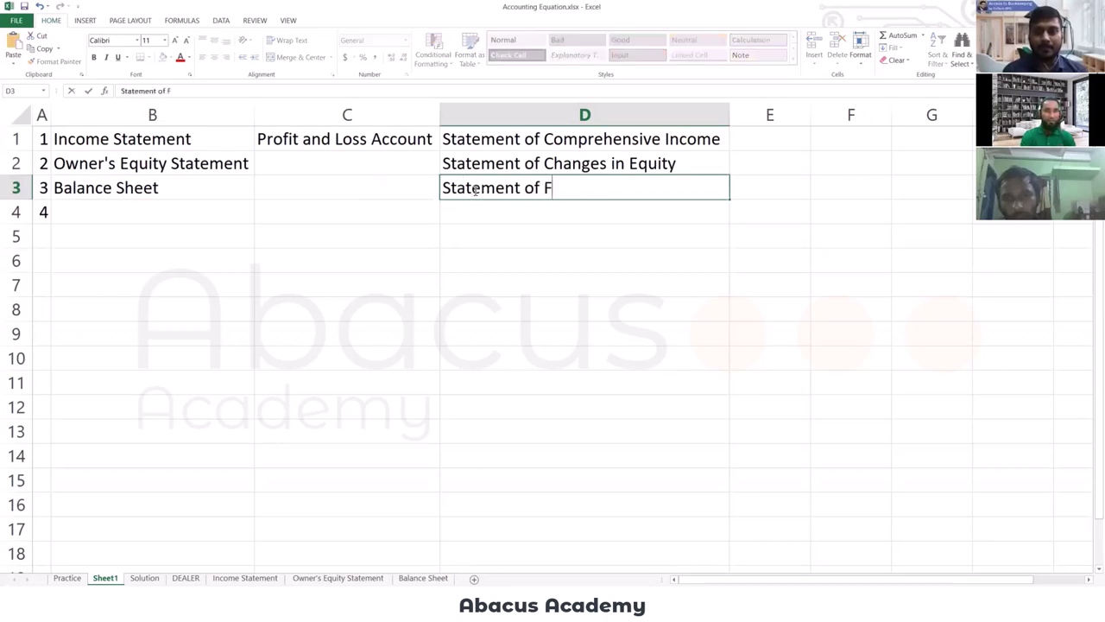
type("inancial Position")
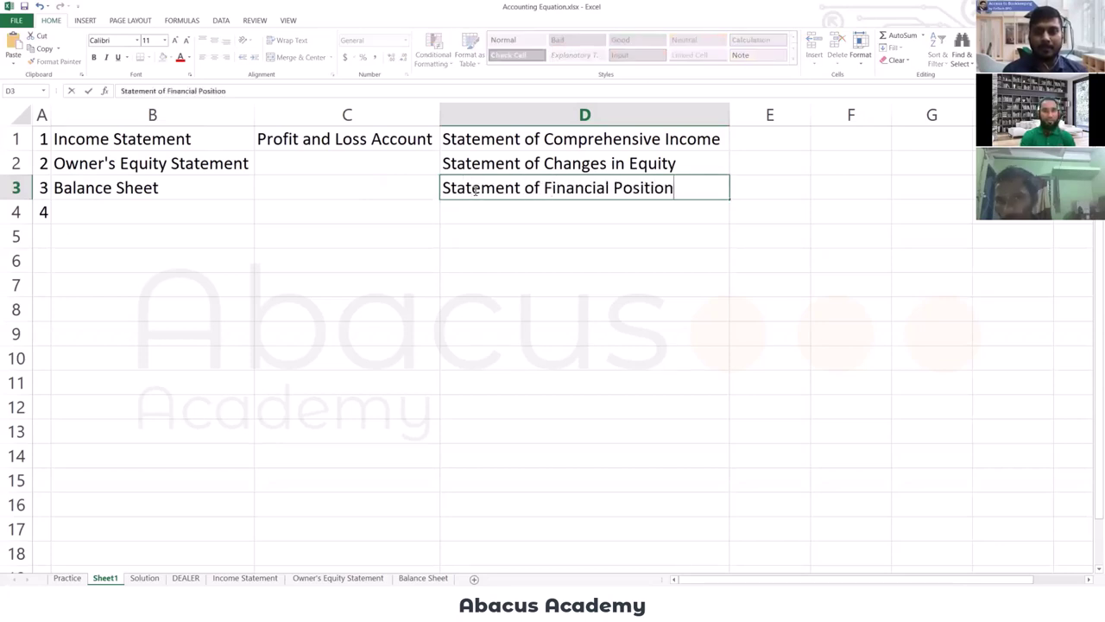
key("Return")
Enter "Statement of Cash Flow" in cell B4 as the fourth financial statement.
key("Left")
key("Left")
key("Left")
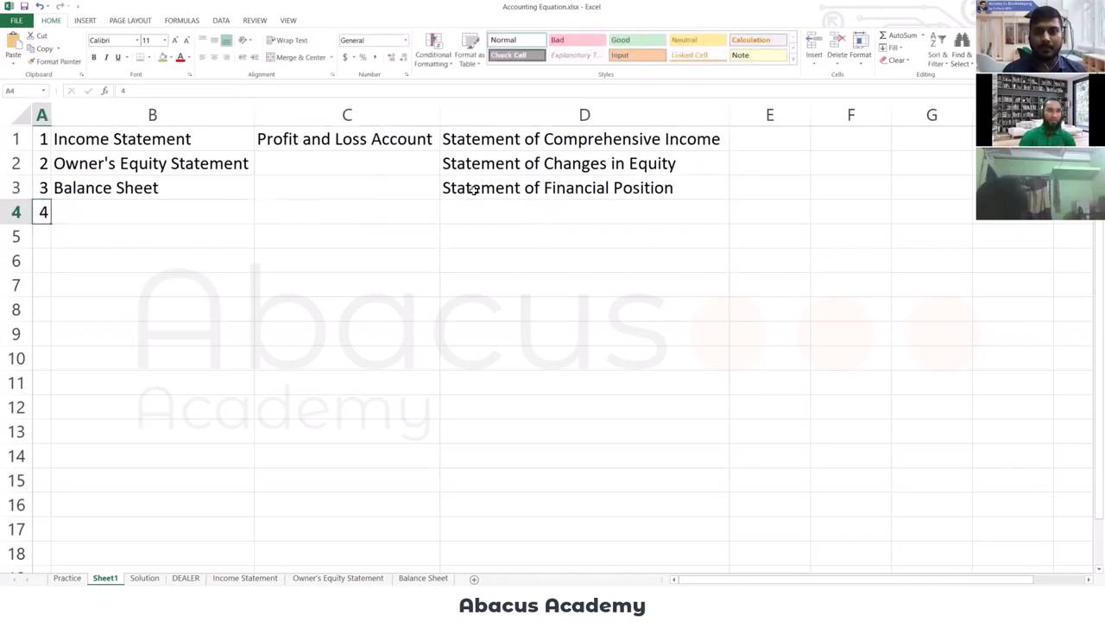
key("Right")
type("S")
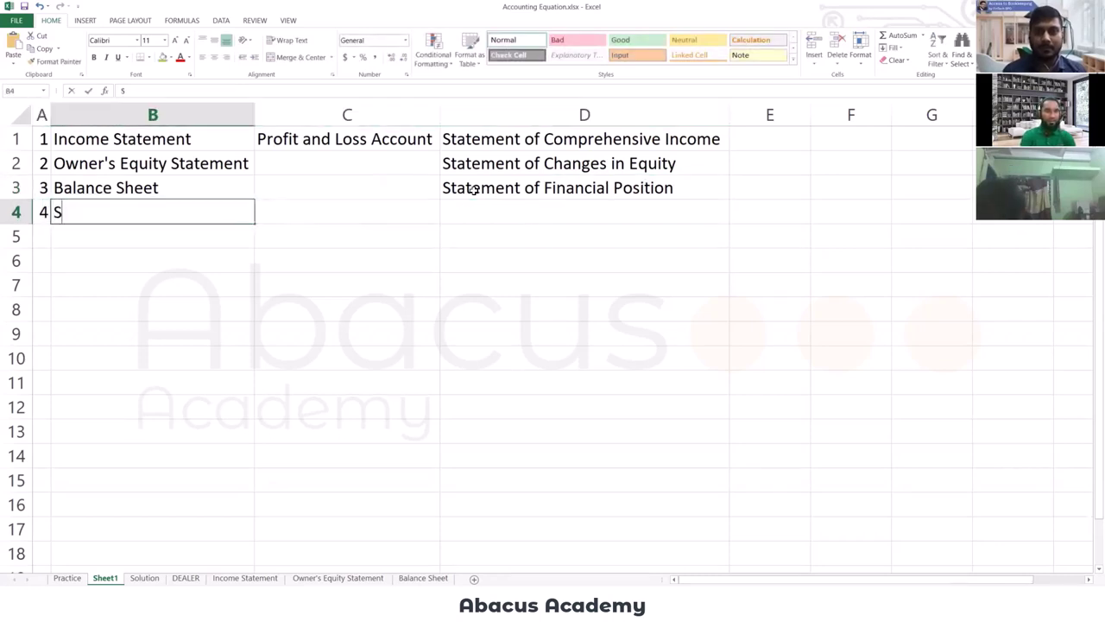
type("tatement of Cash ")
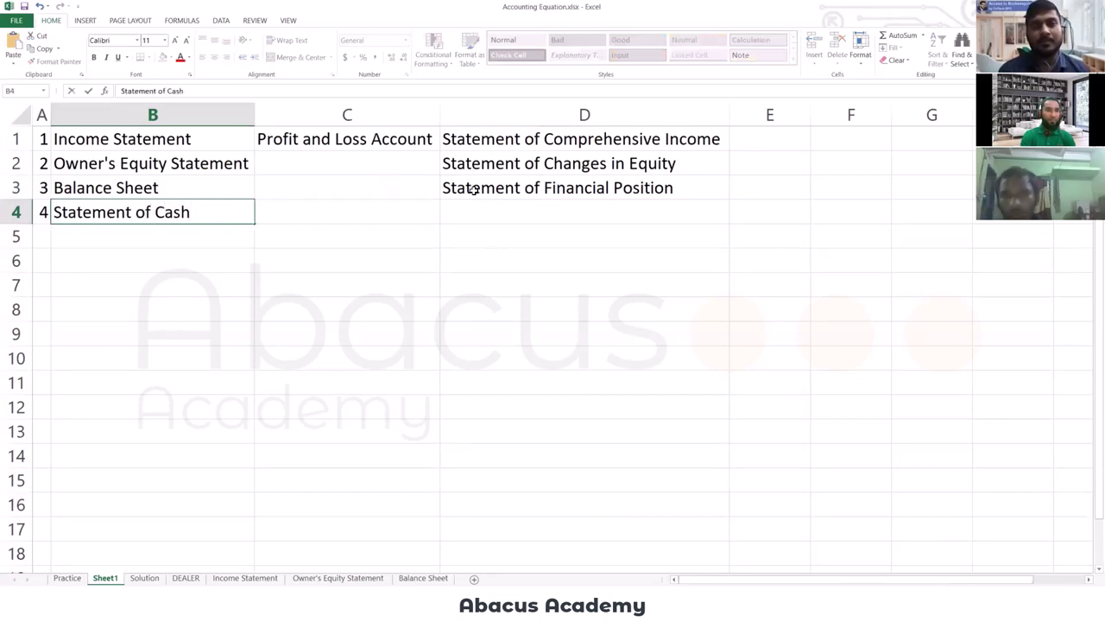
type("Flow")
key("Return")
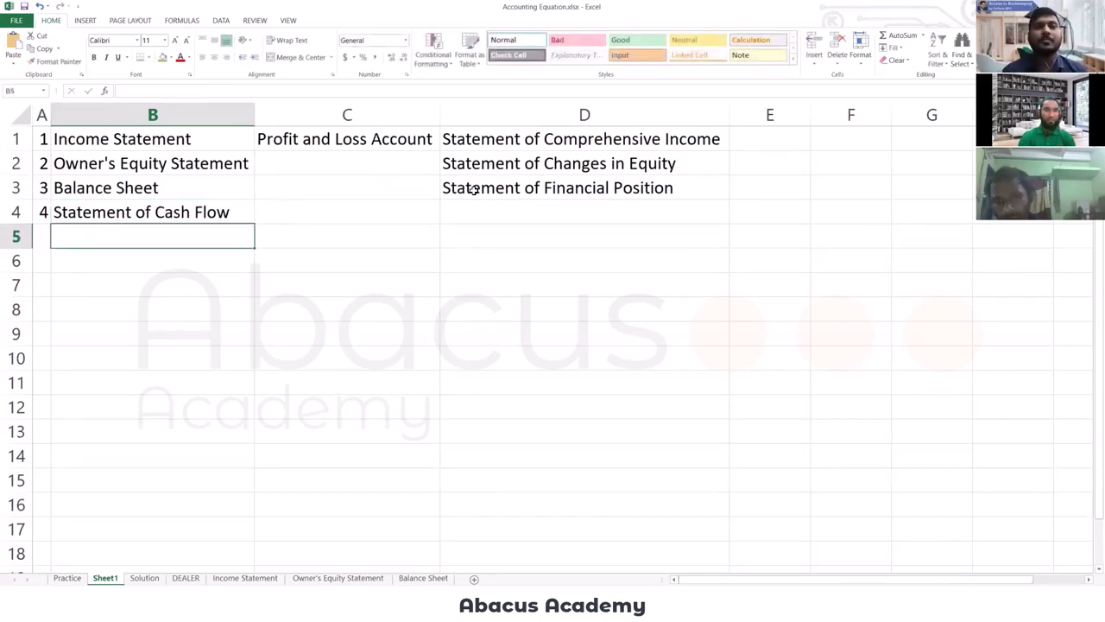
key("Up")
key("Right")
key("Right")
key("Up")
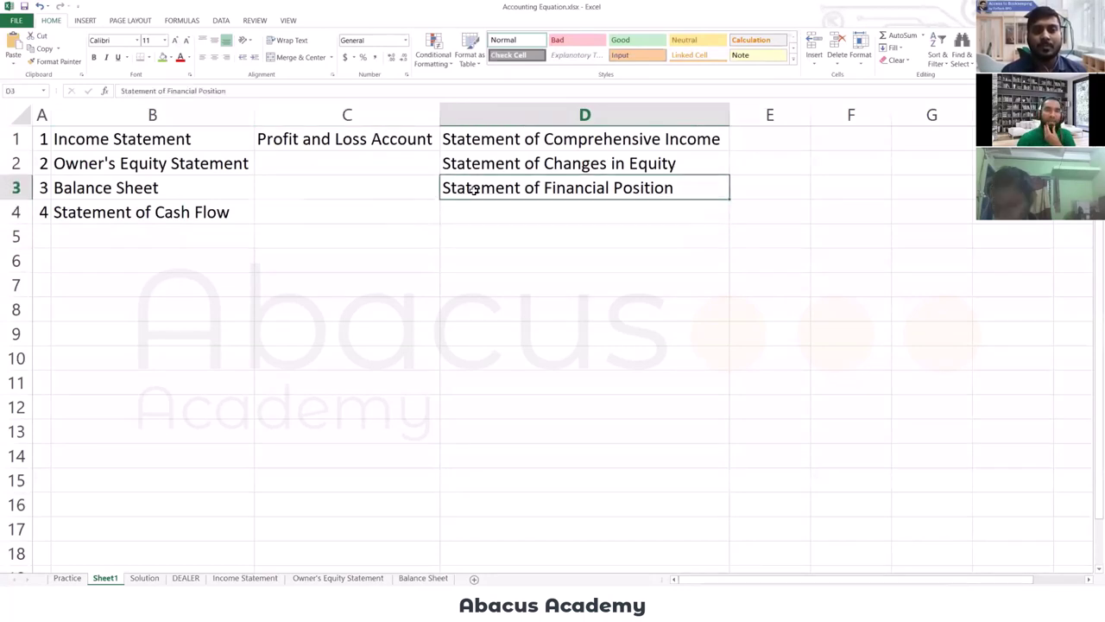
key("Up")
key("Left")
key("Up")
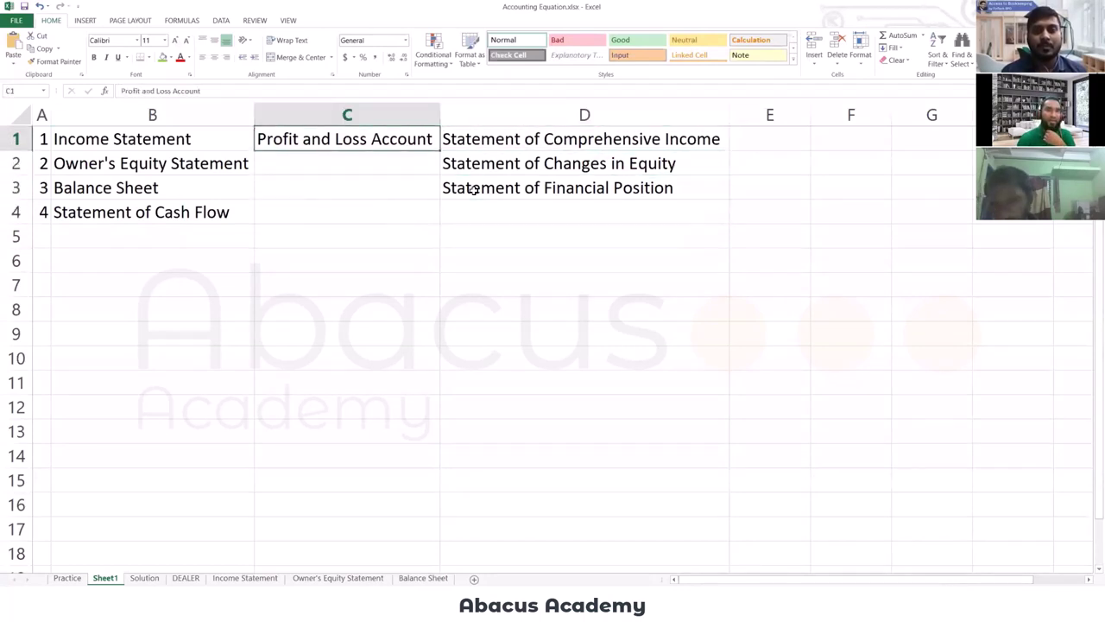
key("Left")
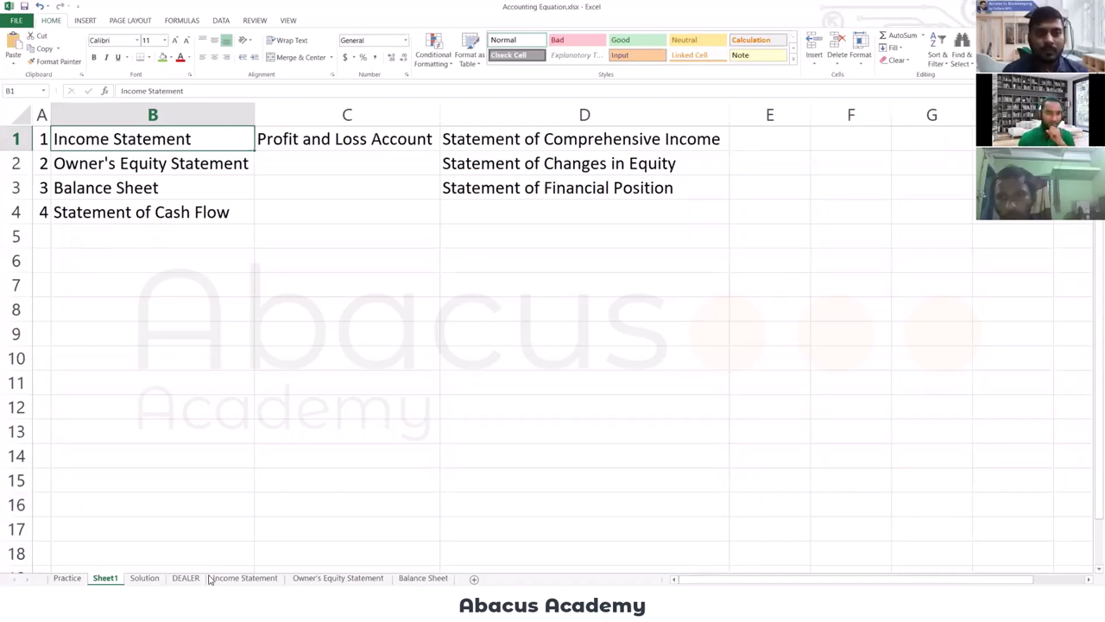
Examine the asset subtotals of the expanded accounting equation on the Practice sheet.
left_click(67, 578)
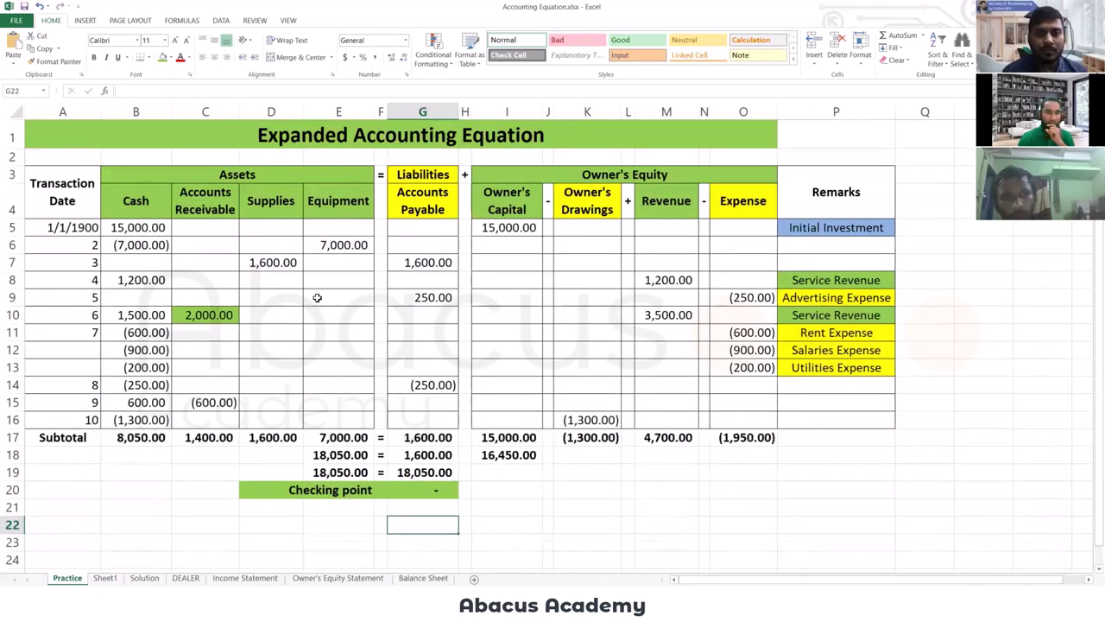
left_click(147, 439)
left_click(205, 437)
left_click(271, 438)
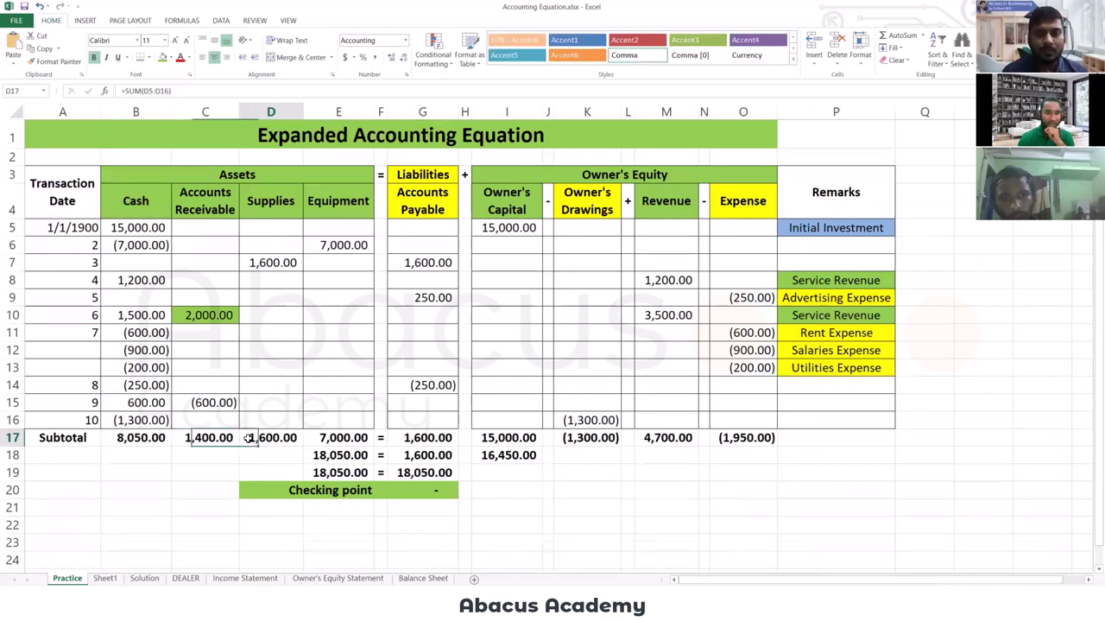
left_click(564, 453)
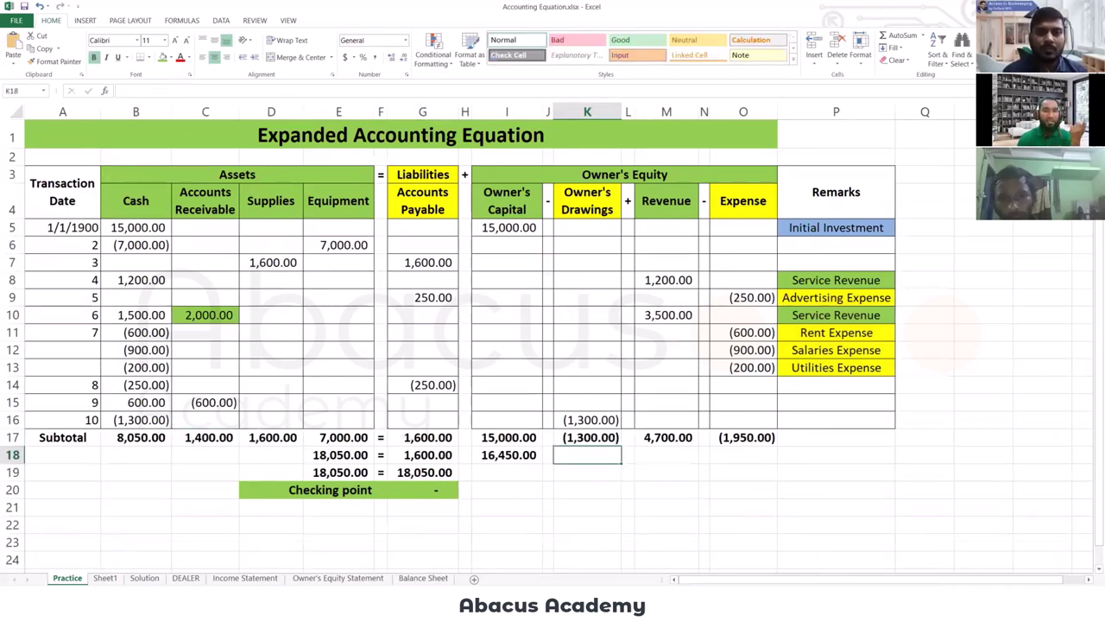
Return to the list of statements on Sheet1 and open the Income Statement sheet.
left_click(102, 579)
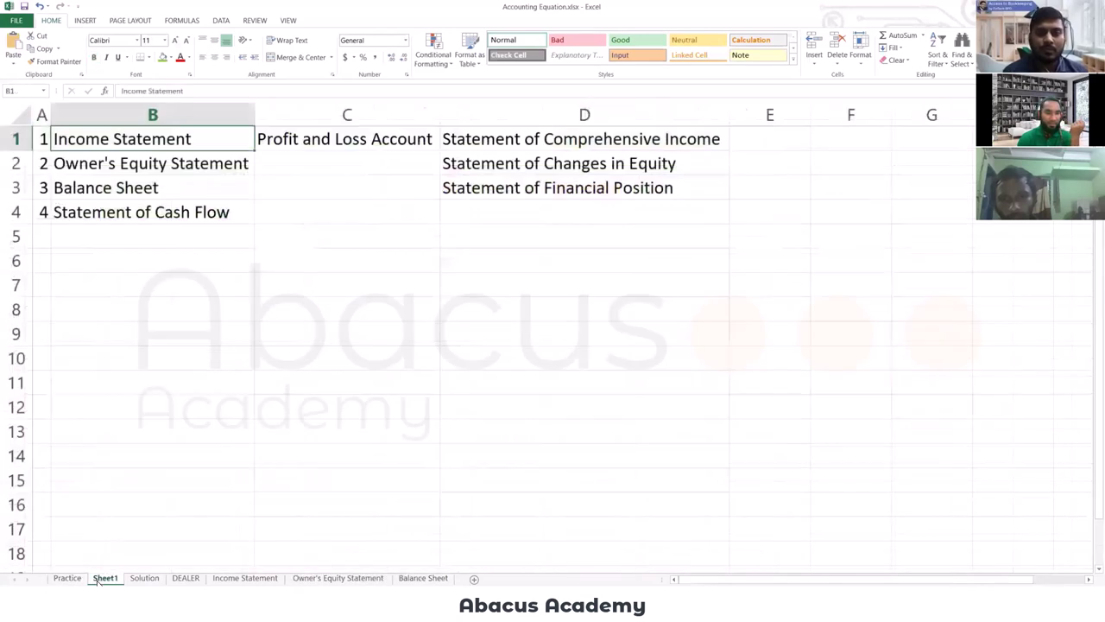
left_click(245, 577)
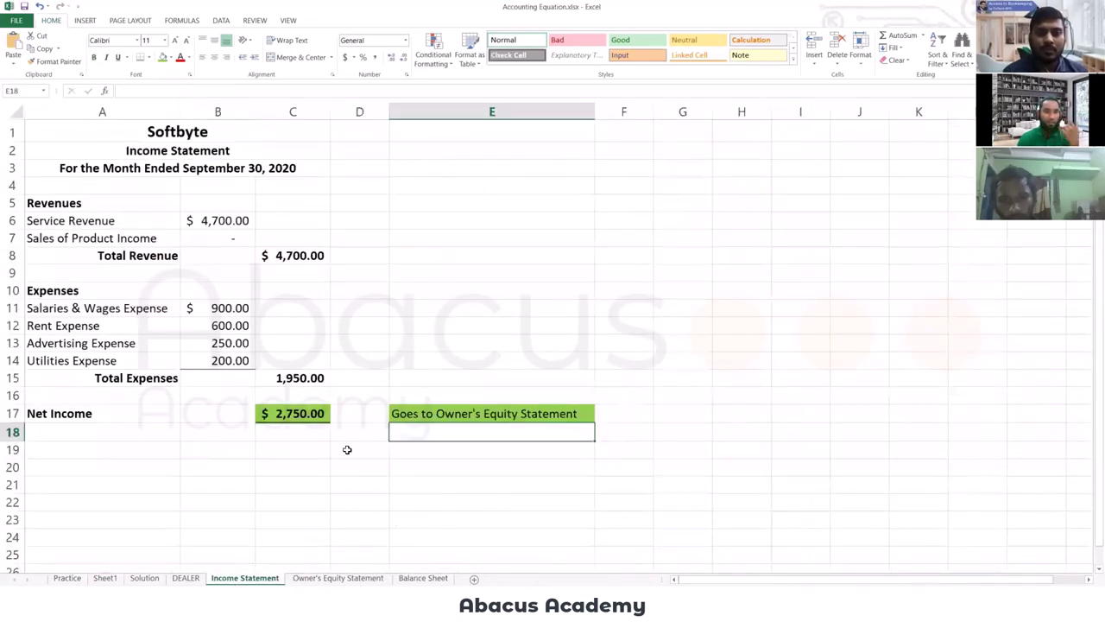
Examine the three heading lines of the Income Statement: company name, statement title and reporting period.
scroll(227, 452, "up", 3)
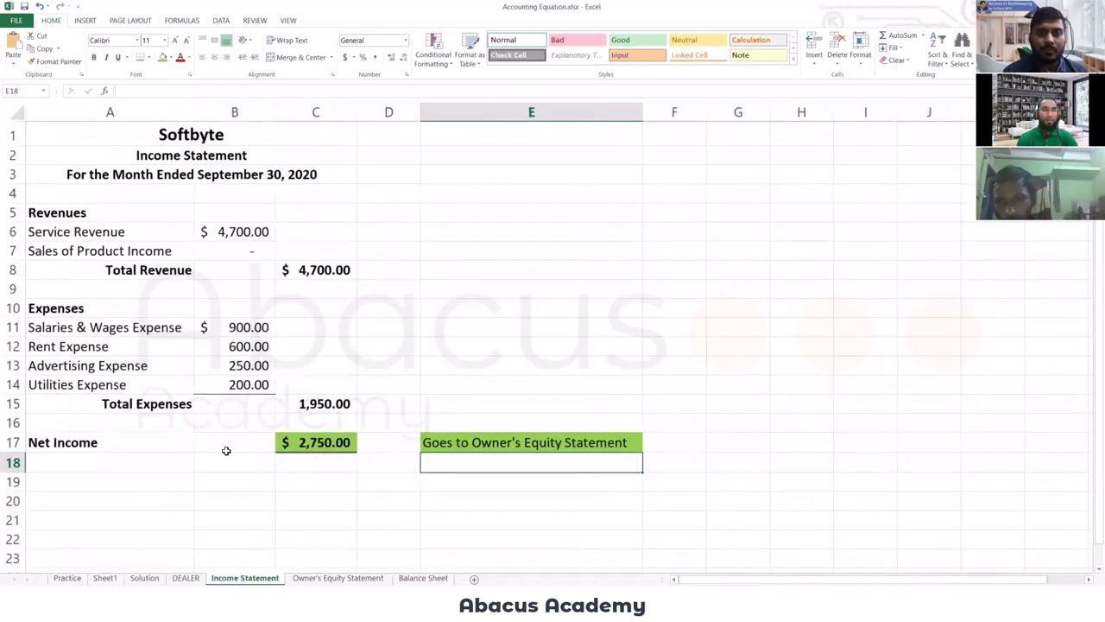
scroll(299, 457, "up", 3)
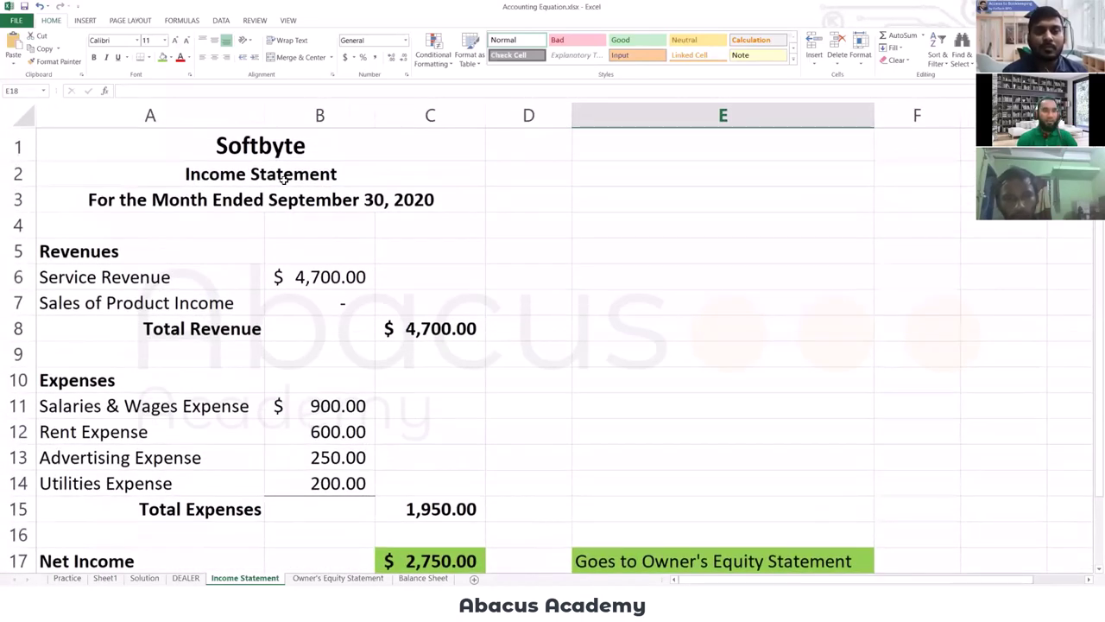
left_click(321, 172)
left_click(304, 149)
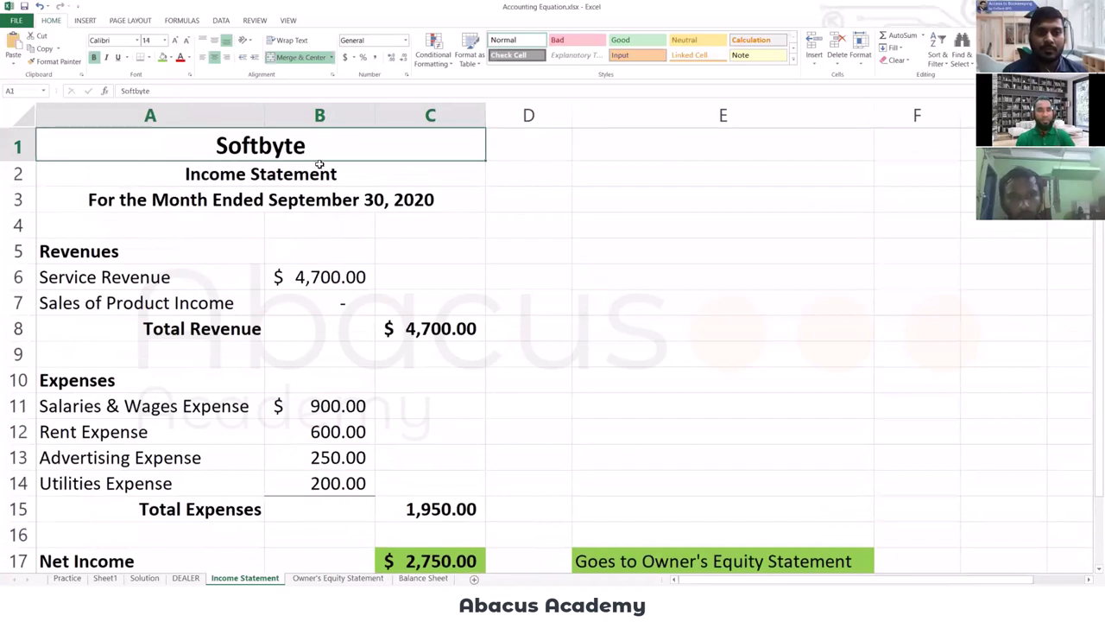
left_click(318, 246)
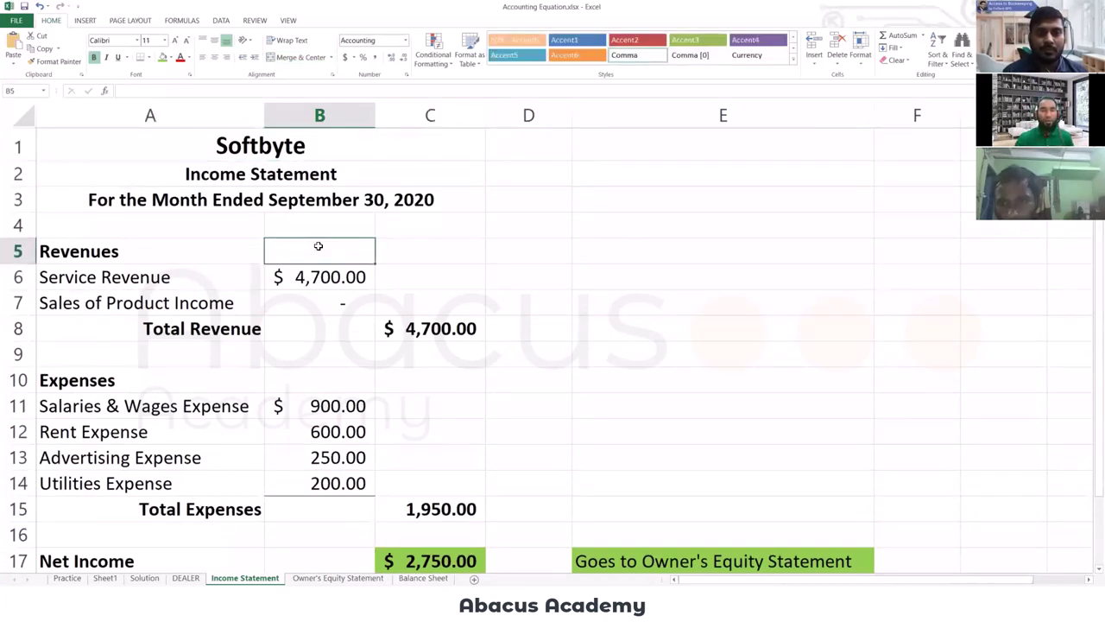
left_click(323, 146)
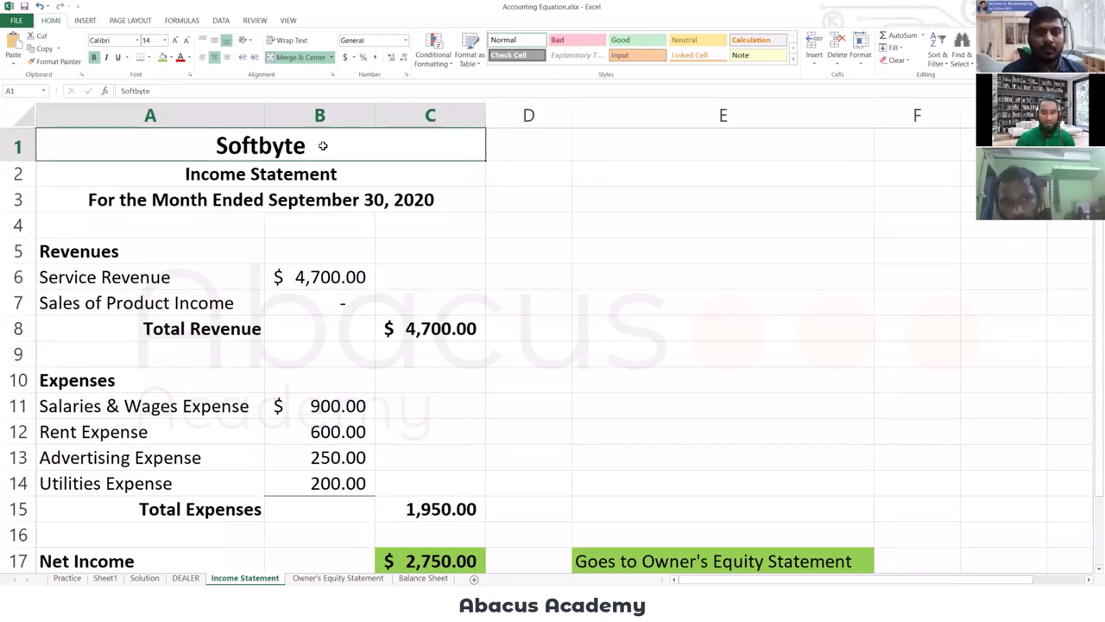
key("Down")
key("Up")
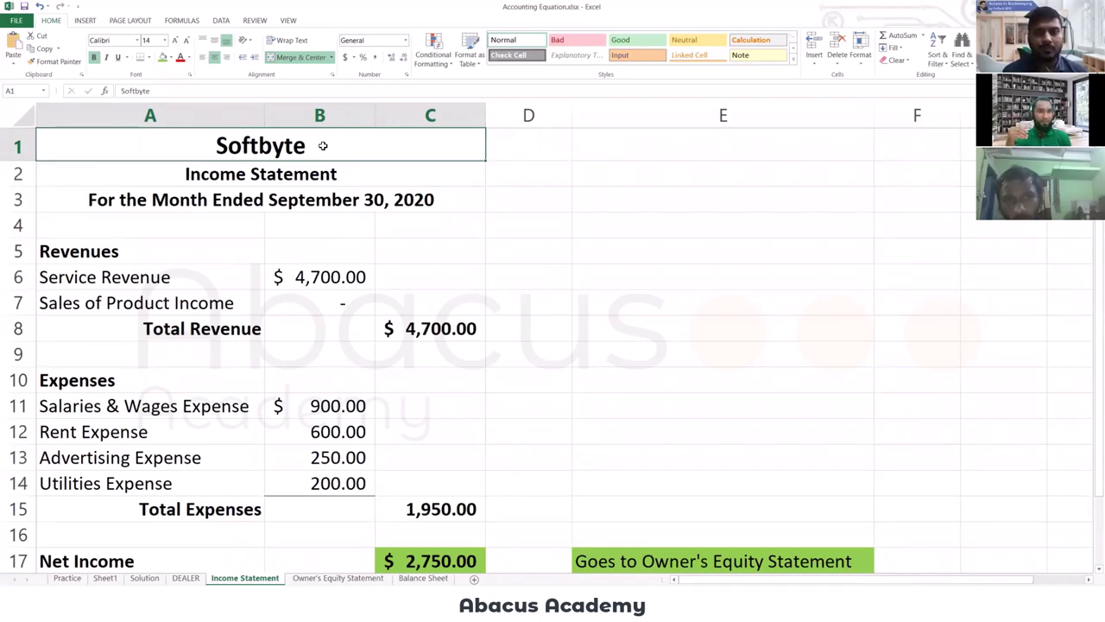
key("Down")
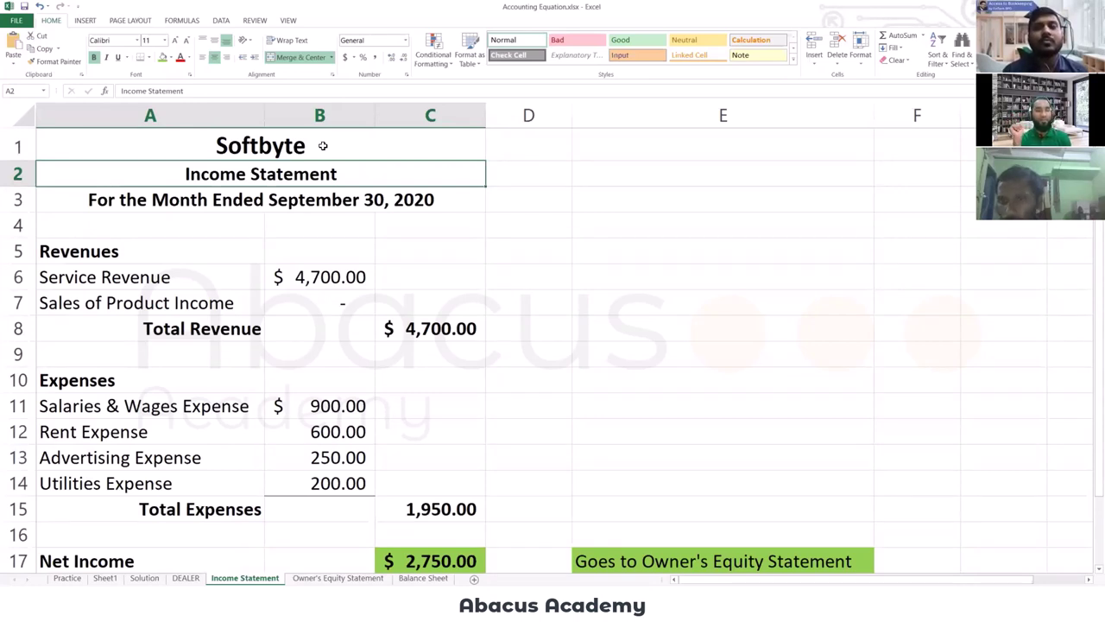
key("Down")
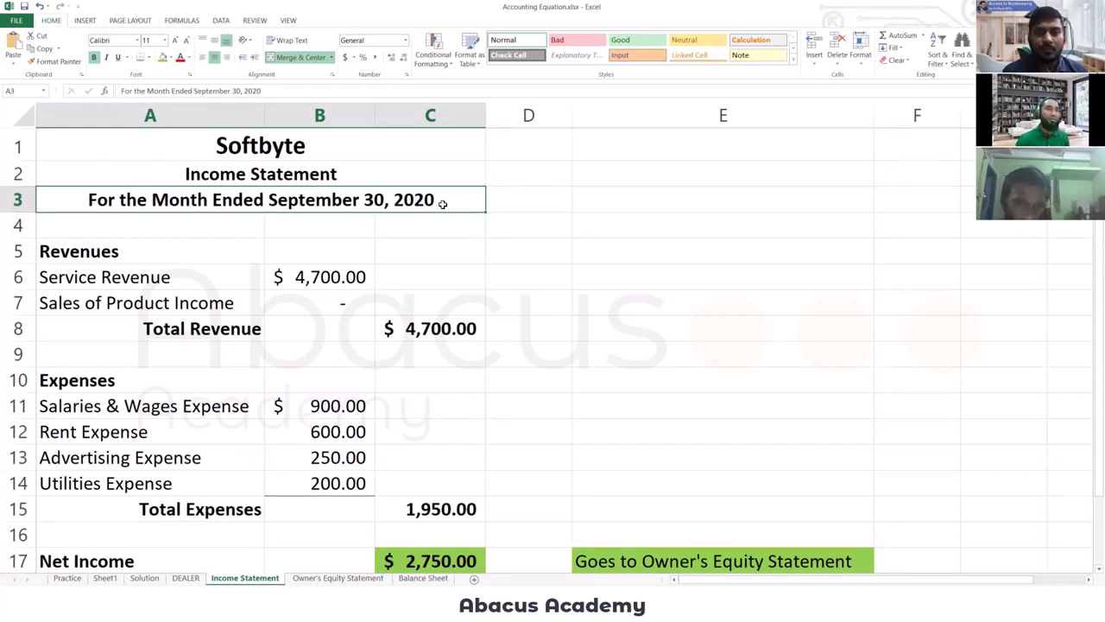
left_click(410, 255)
left_click(319, 204)
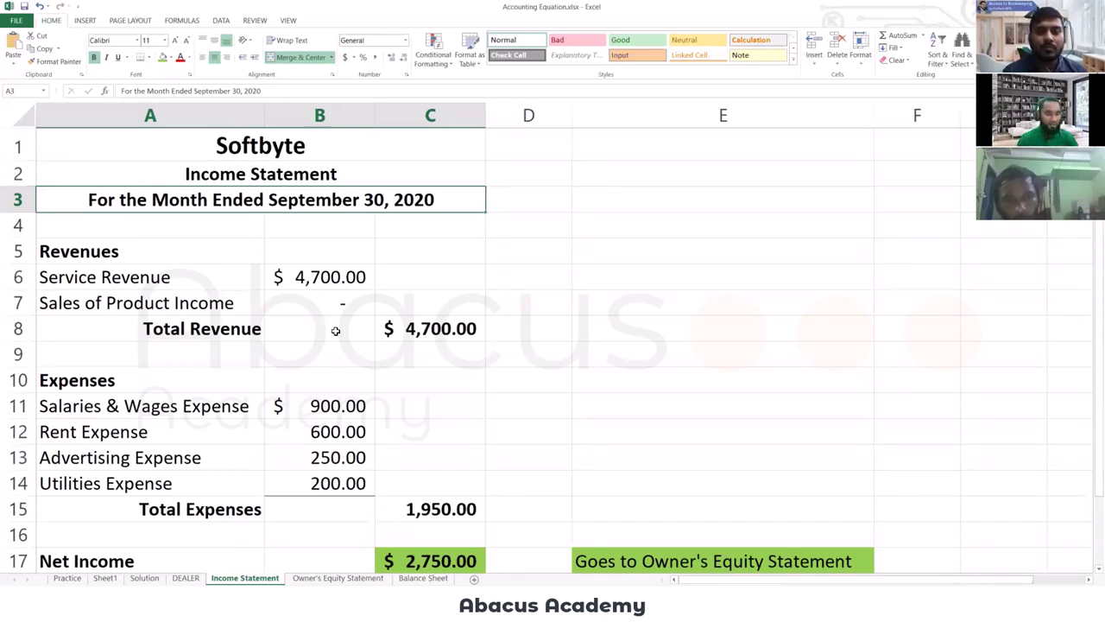
Change the reporting period line in A3 to "For the Year Ended September 30, 2020".
key("F2")
key("Left")
key("Left")
key("Left")
key("Left")
key("Left")
key("Left")
key("Left")
key("Left")
key("Left")
key("Left")
key("Left")
key("Left")
key("Left")
key("Left")
key("Left")
key("Left")
key("Left")
key("Left")
key("Left")
key("Left")
key("Left")
key("Left")
key("Left")
key("Left")
key("Left")
key("Left")
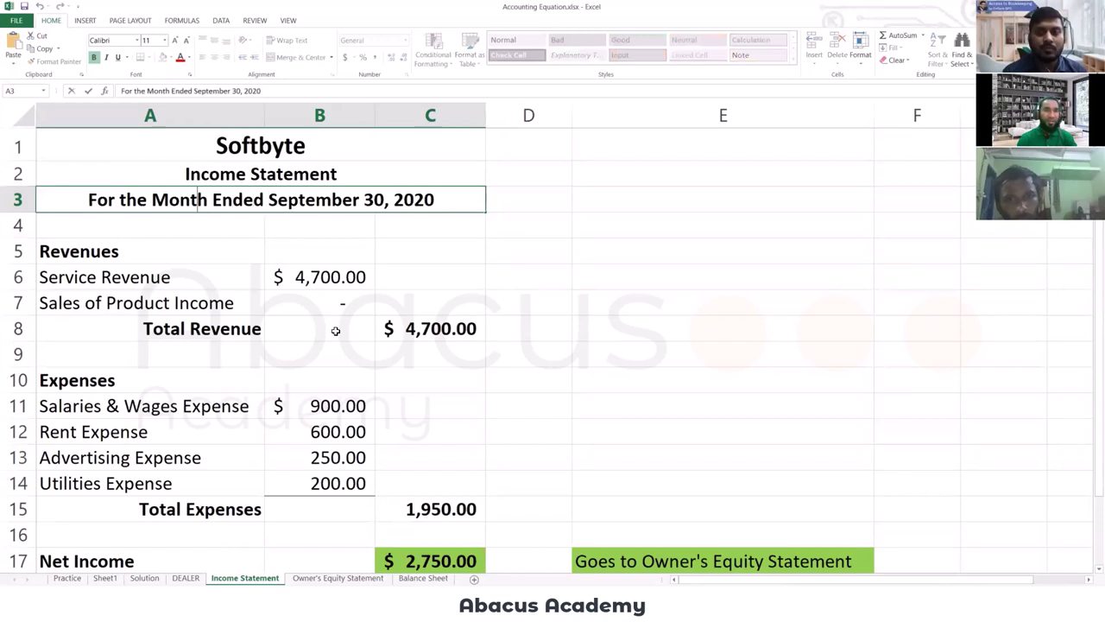
key("Right")
key("BackSpace")
key("BackSpace")
key("BackSpace")
type("ear")
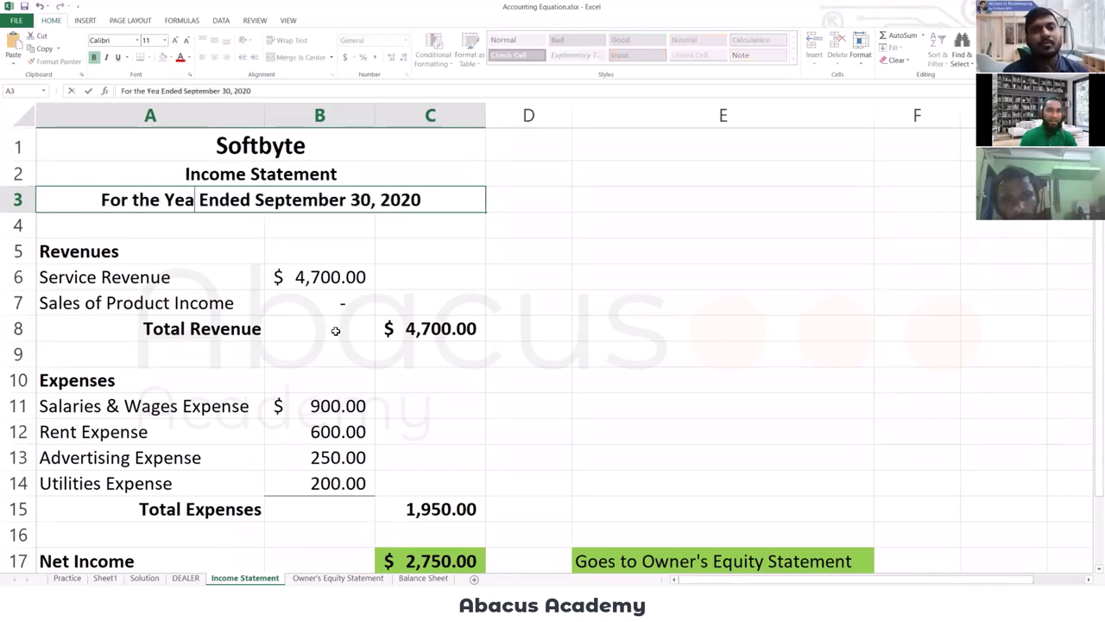
key("Return")
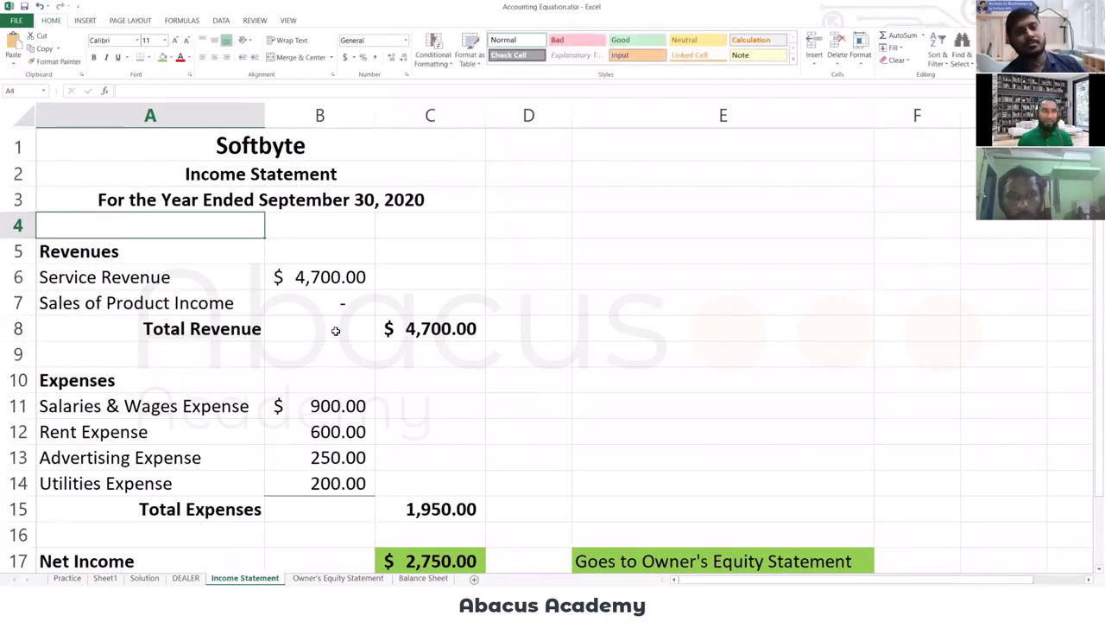
Enter the year's start date 01 Oct 19 in D3 and its end date 30 Sep 20 in E3.
key("Up")
key("Right")
type("01 Oct 2")
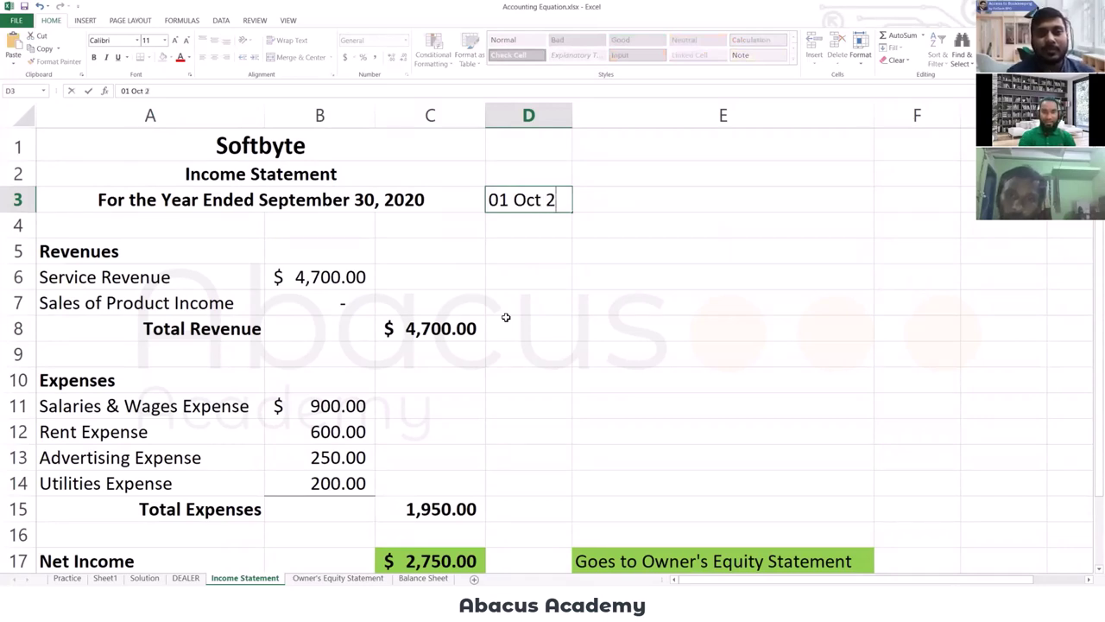
key("BackSpace")
type("19")
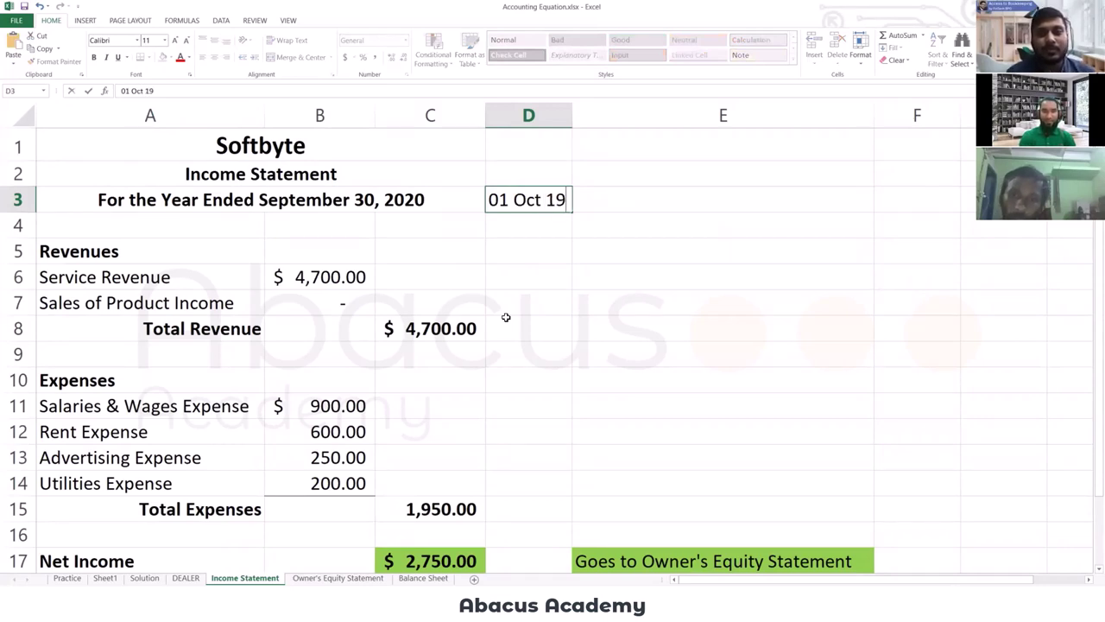
key("Tab")
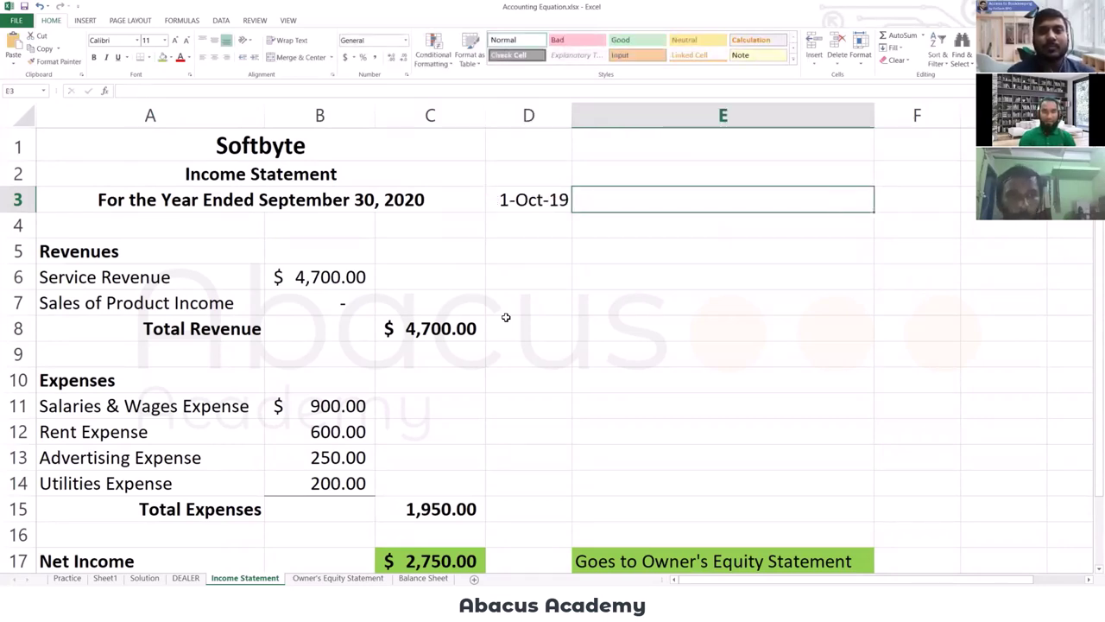
type("30 sep ")
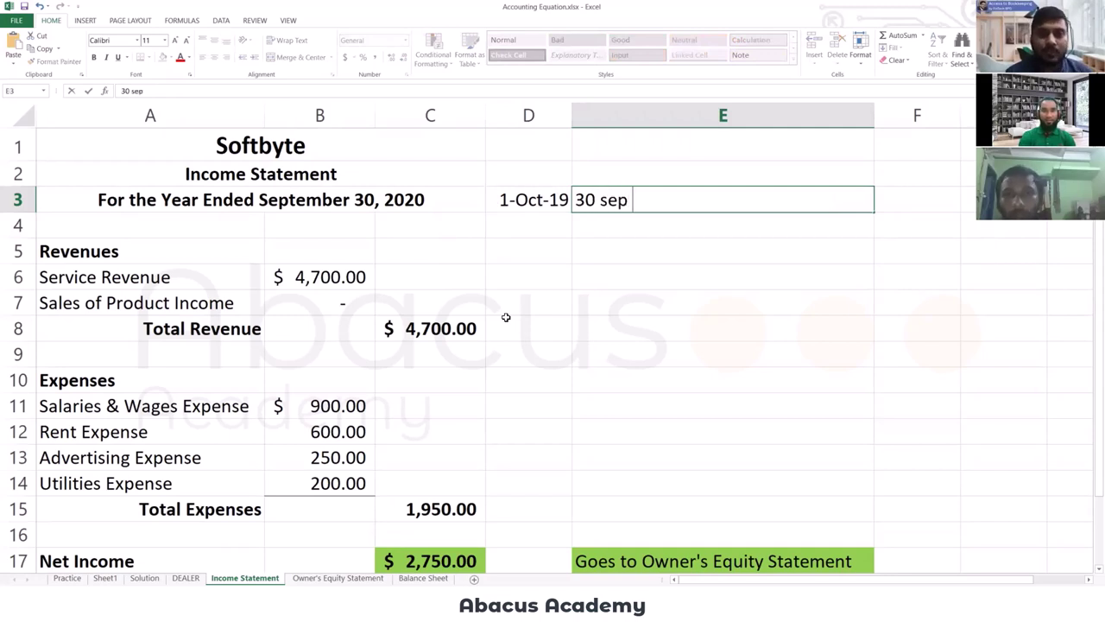
type("3")
key("BackSpace")
type("20")
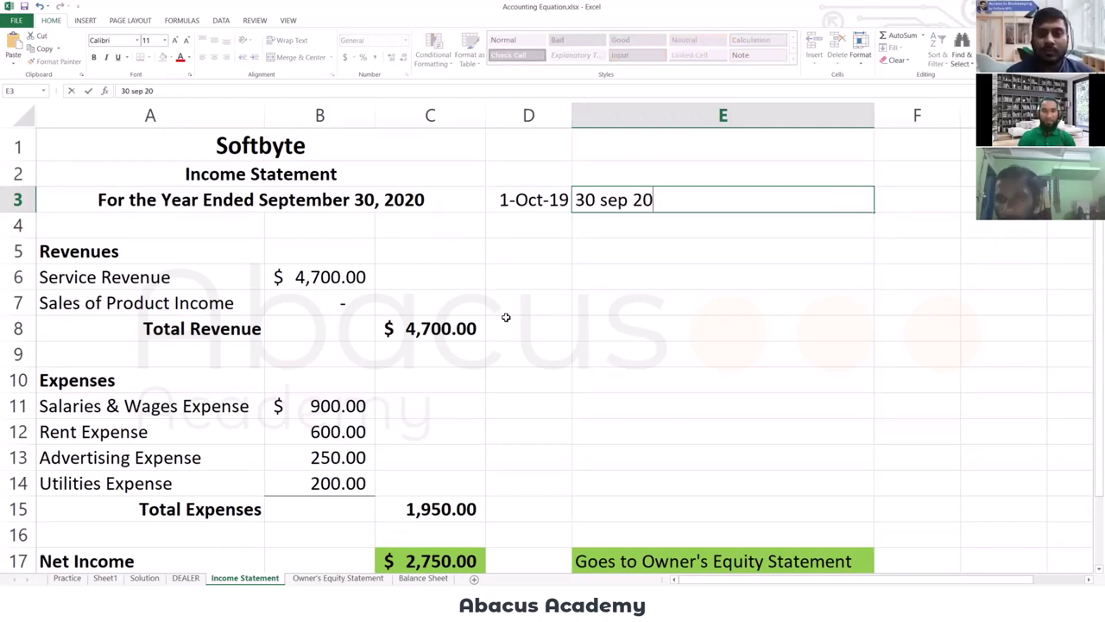
key("Return")
key("Up")
key("Left")
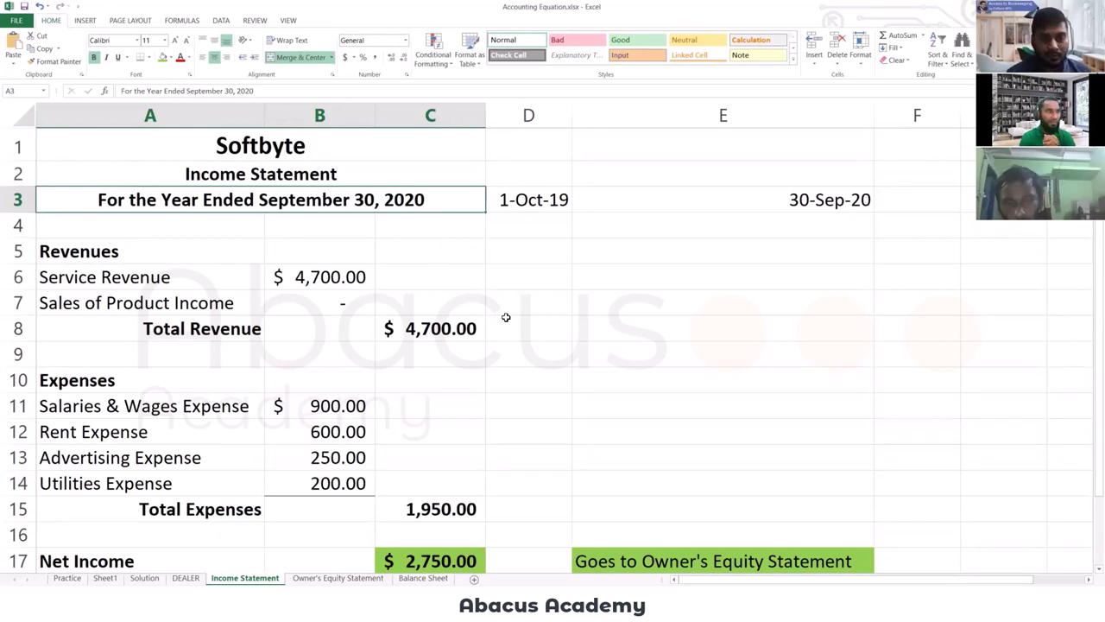
Undo the two date entries beside the period line and go back over the statement's heading lines.
key("ctrl+z")
key("ctrl+z")
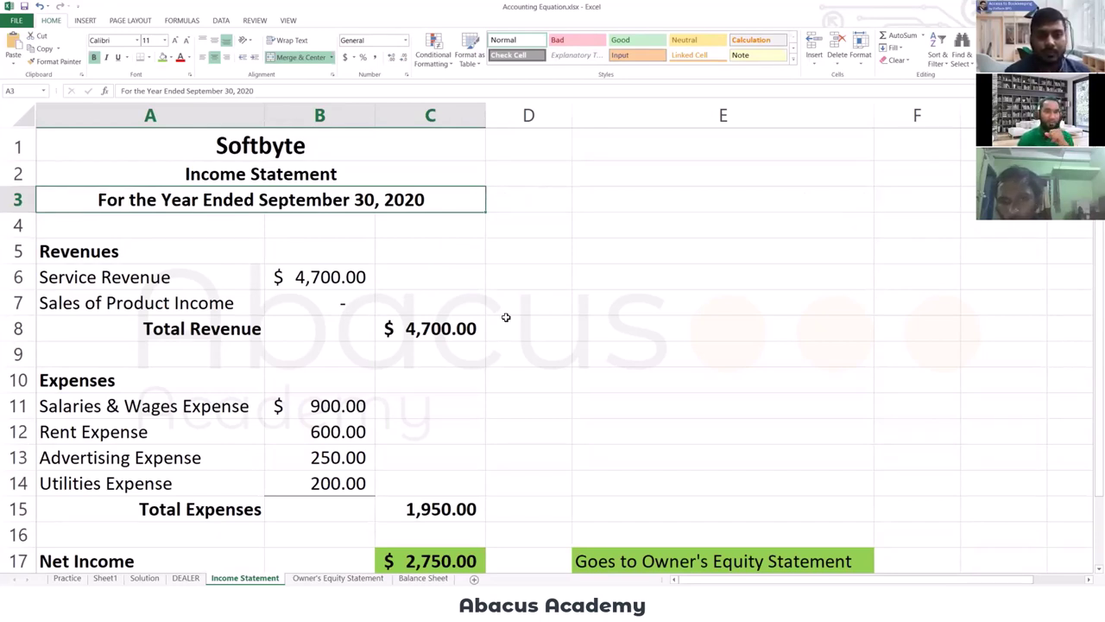
key("Up")
key("Up")
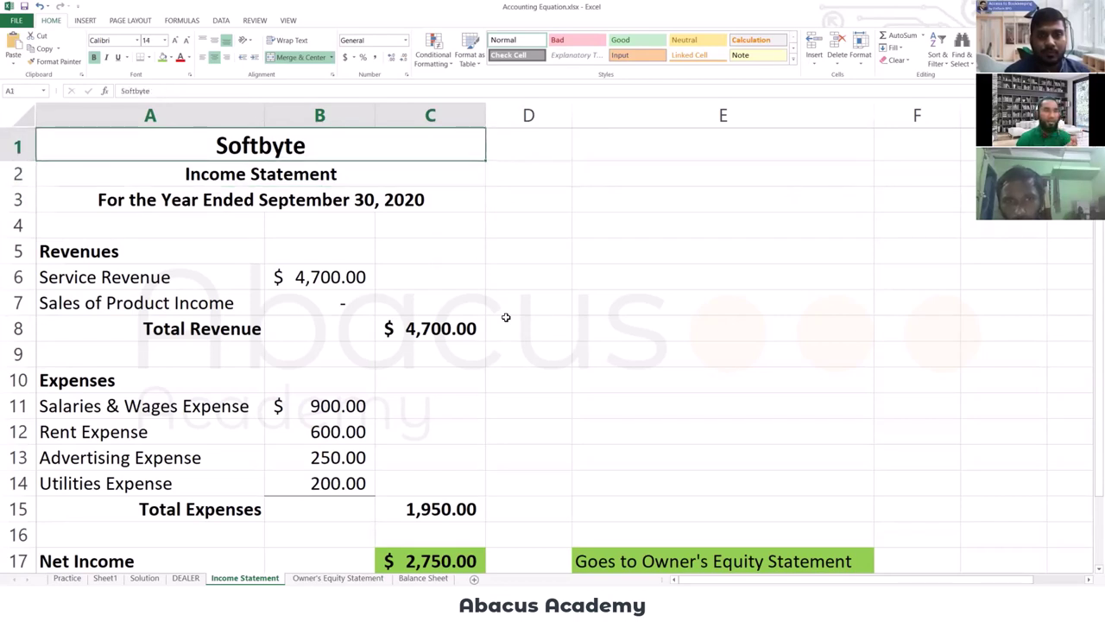
key("Down")
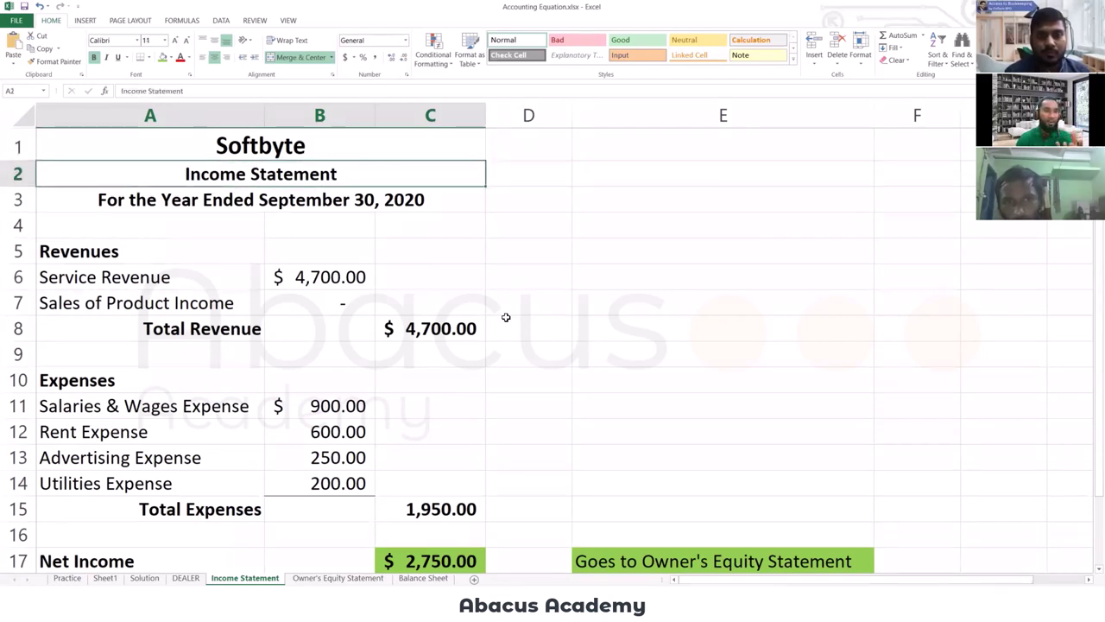
key("Down")
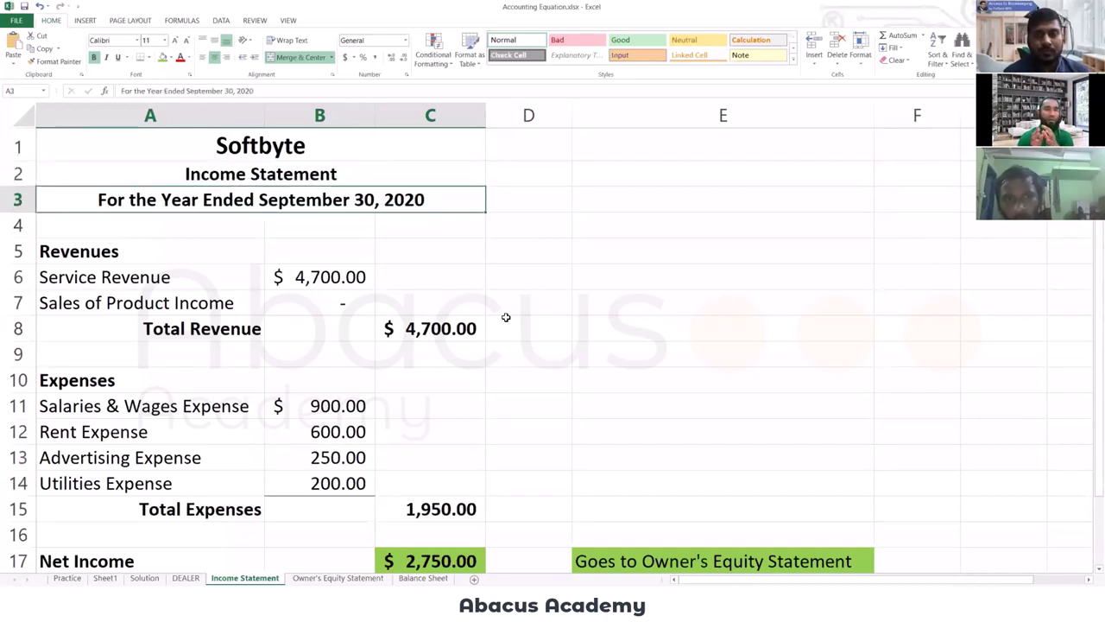
Change the reporting period line in A3 to "For the Week Ended September 30, 2020".
key("F2")
key("Left")
key("Left")
key("Left")
key("Left")
key("Left")
key("Left")
key("Left")
key("Left")
key("Left")
key("Left")
key("Left")
key("Left")
key("Left")
key("Left")
key("Left")
key("Left")
key("Left")
key("Left")
key("Left")
key("Left")
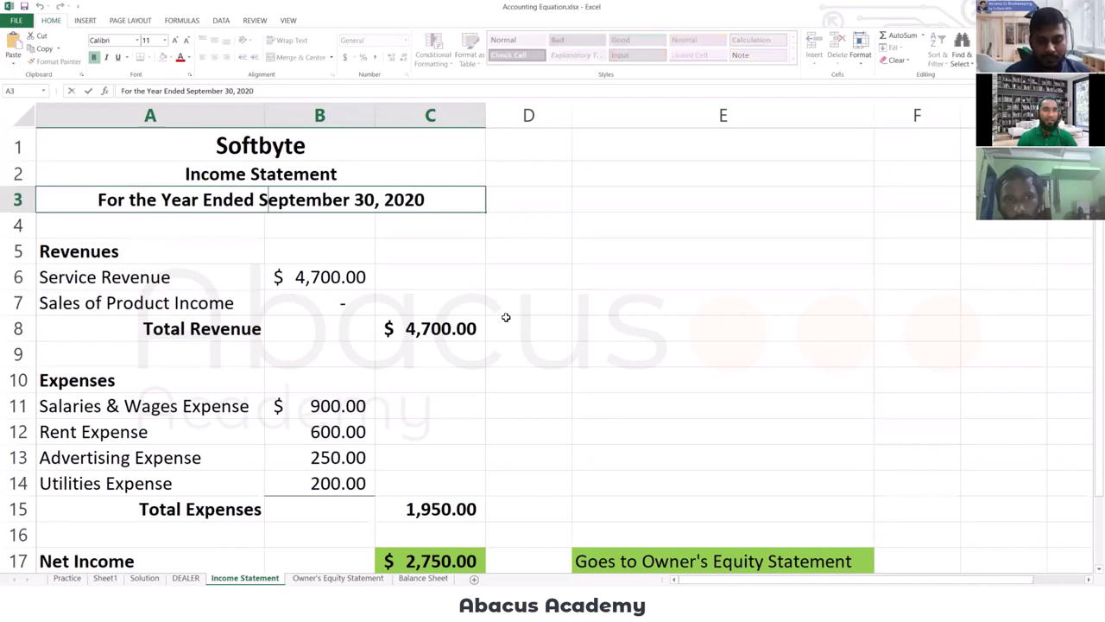
key("BackSpace")
key("BackSpace")
key("BackSpace")
key("BackSpace")
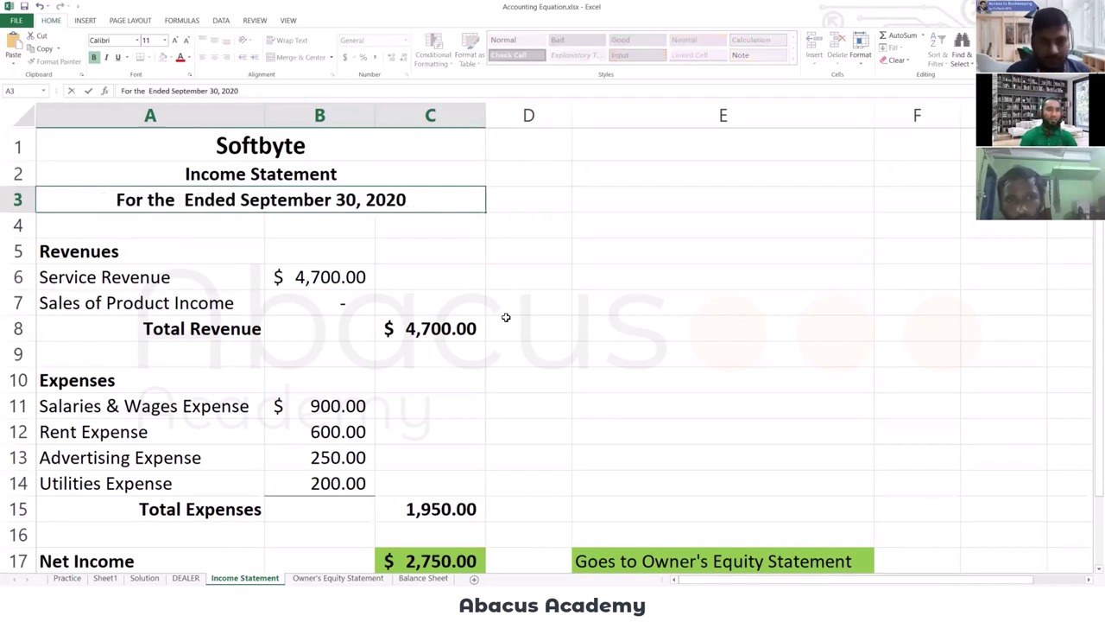
type("Week")
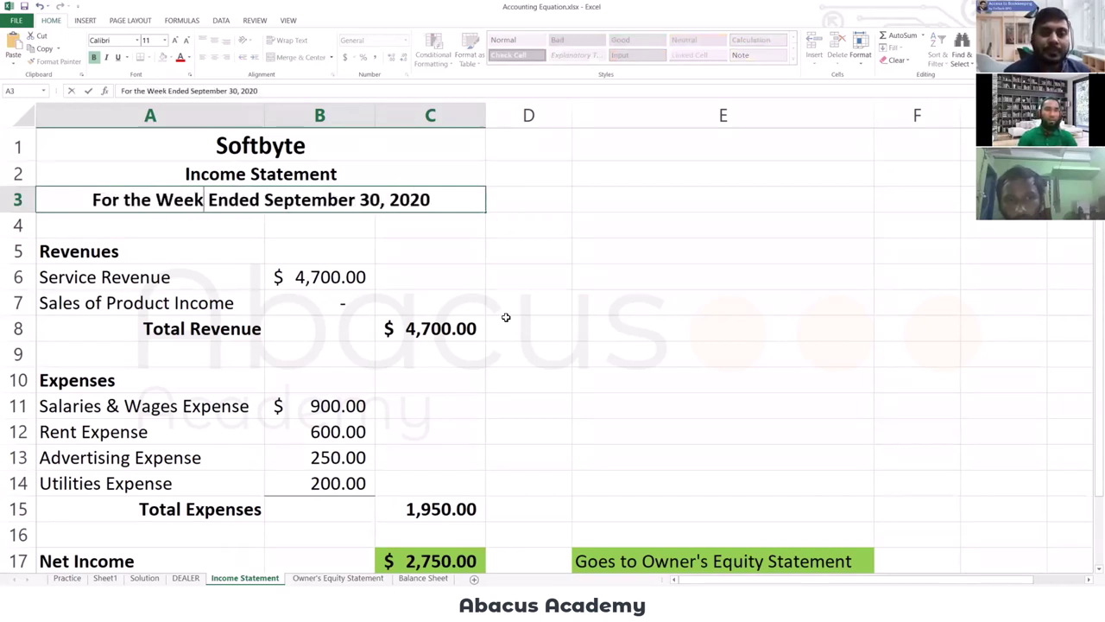
key("Return")
Enter the week's start date 24 Sep 20 in D3 and its end date 30 Sep 20 in E3.
key("Up")
key("Right")
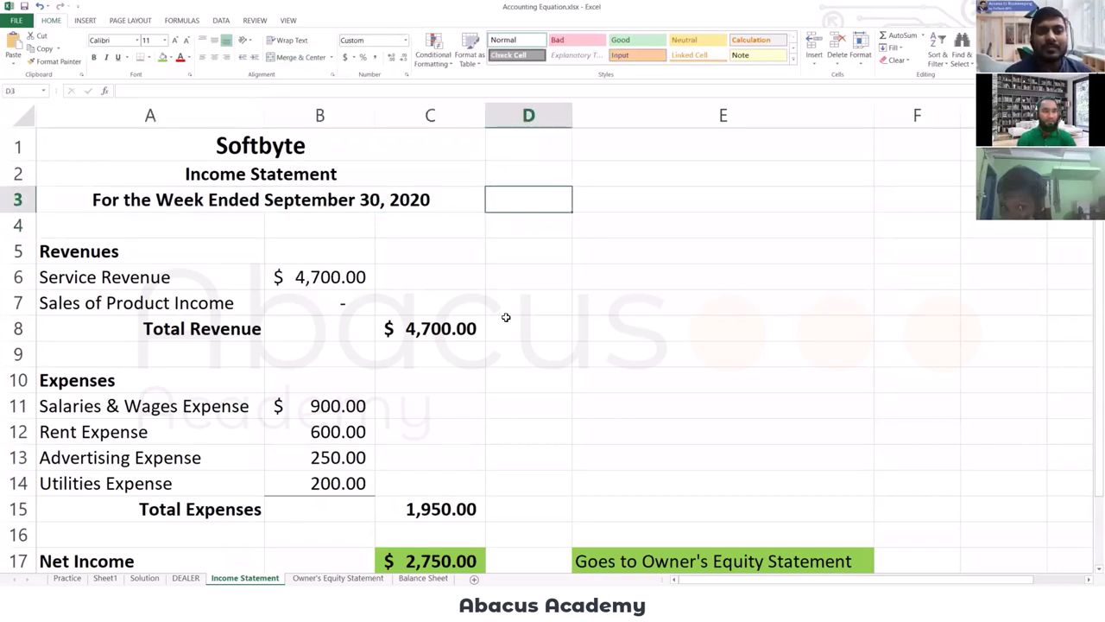
type("24 Sep")
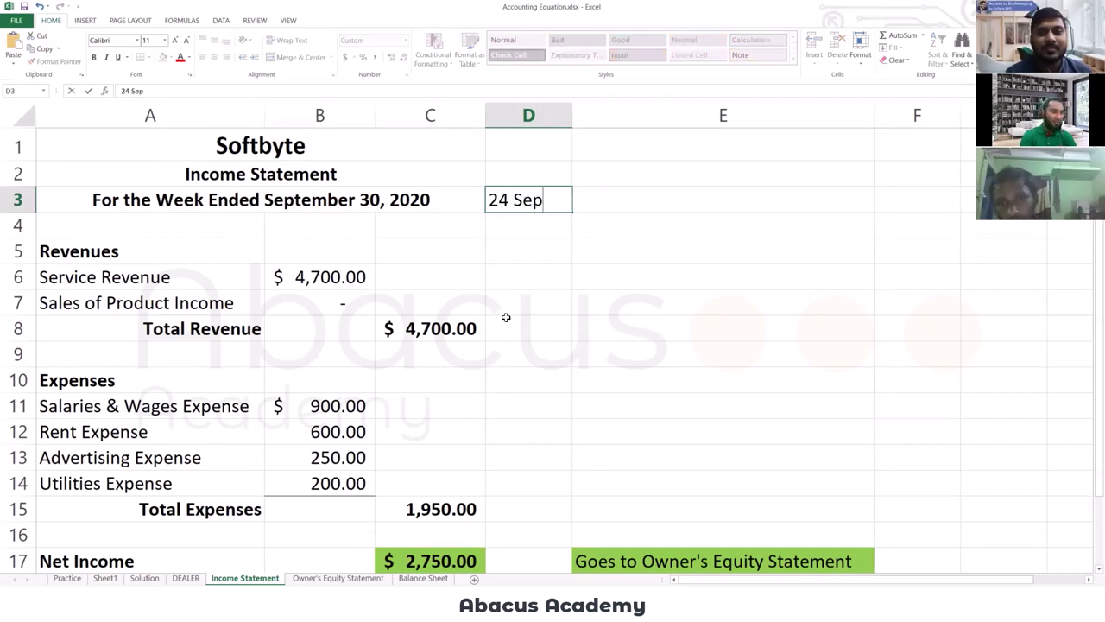
type(" 2")
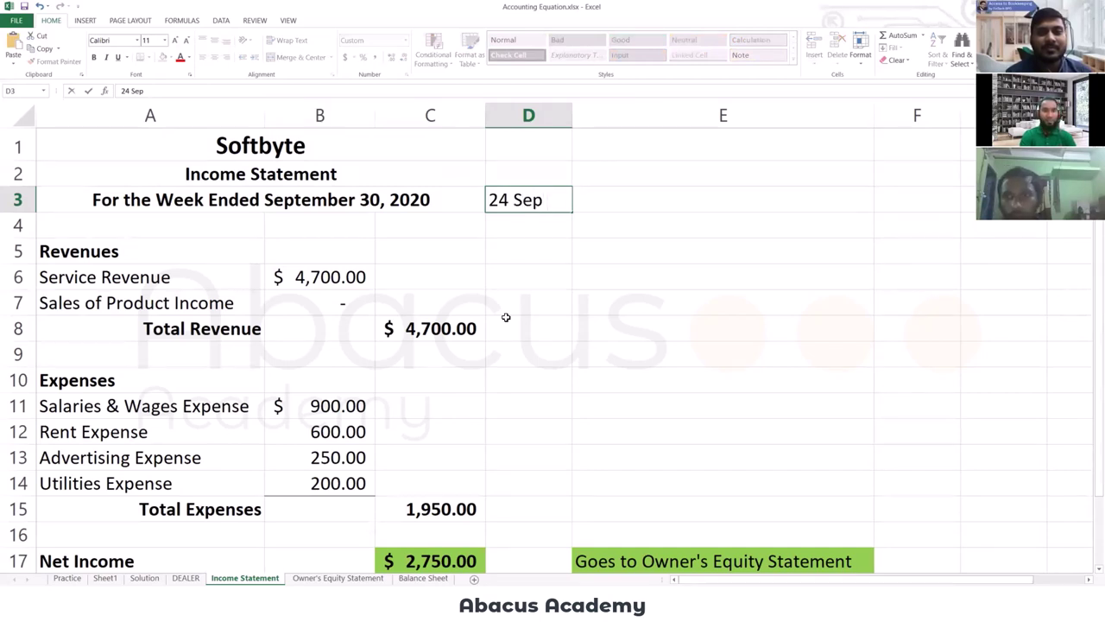
type("0")
key("Tab")
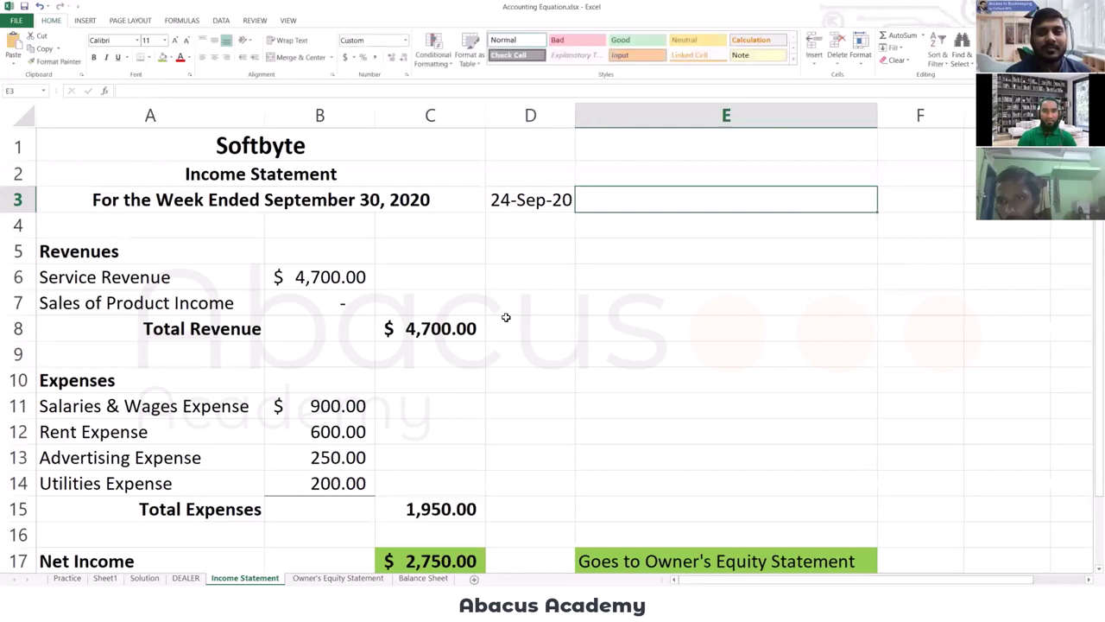
type("30 sept")
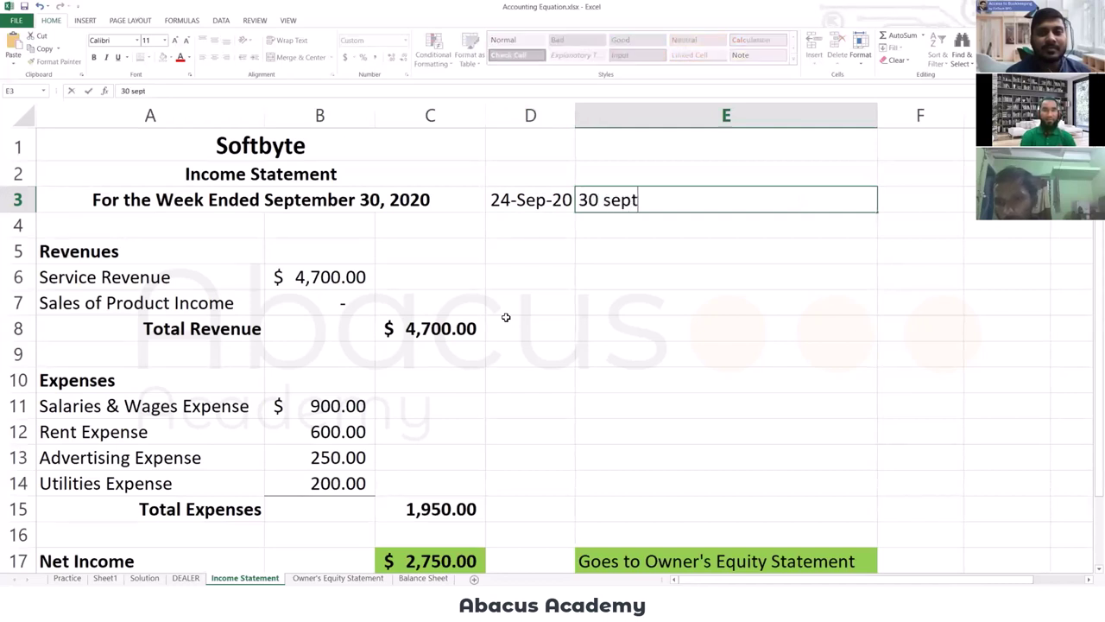
key("BackSpace")
type("20")
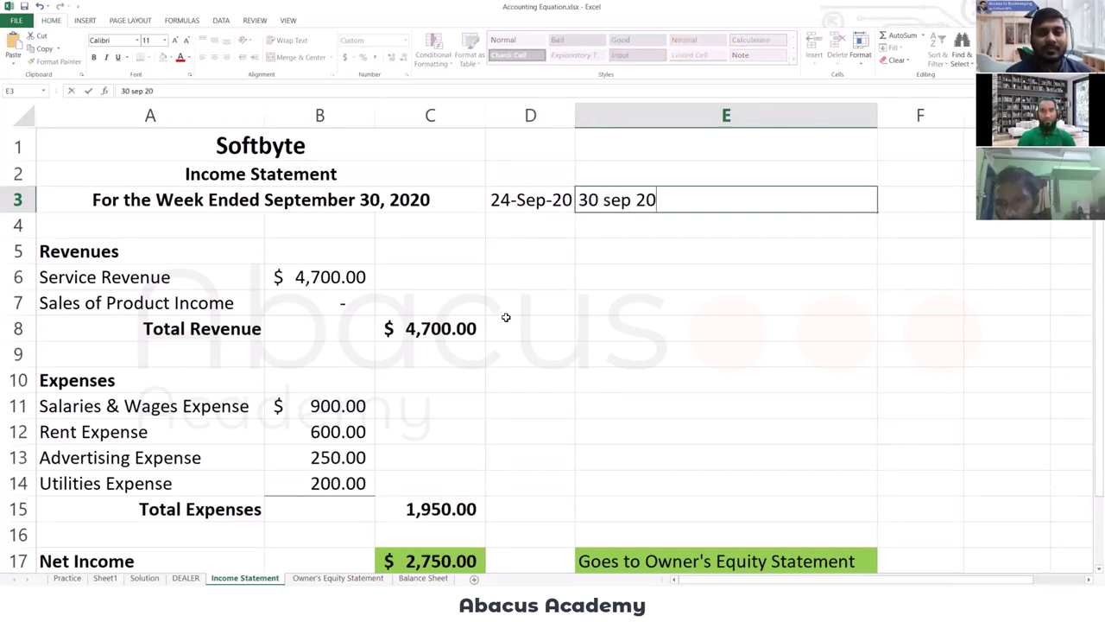
key("Return")
key("Up")
key("Left")
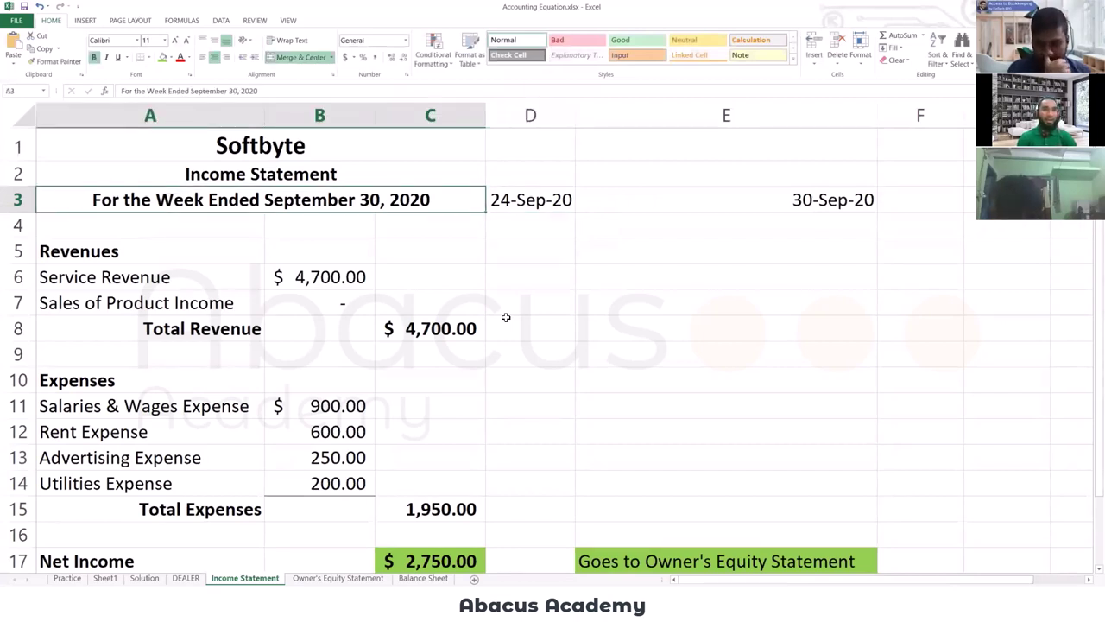
Fill the reporting period line in A3 with green and clear the two dates from D3:E3.
left_click(163, 57)
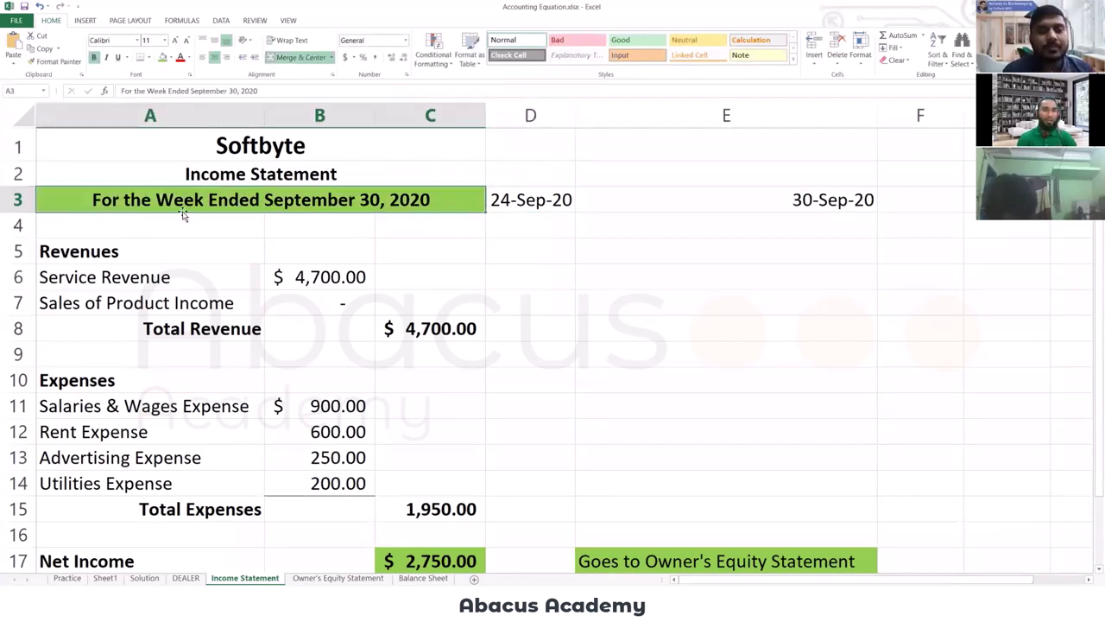
left_click(210, 228)
left_click(214, 203)
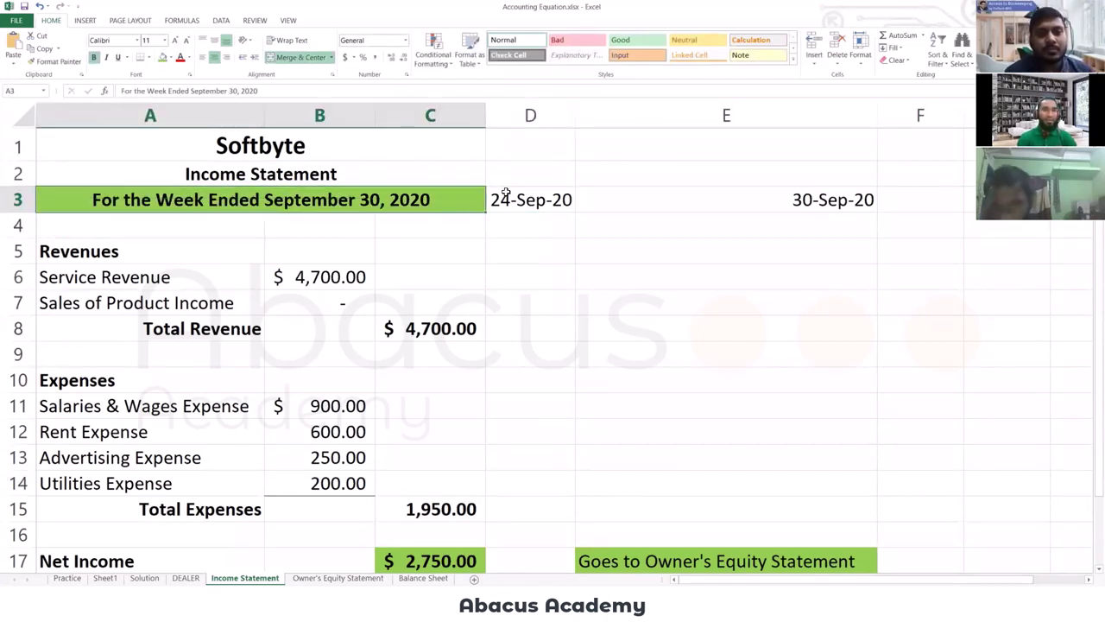
left_click_drag(507, 193, 770, 198)
key("Delete")
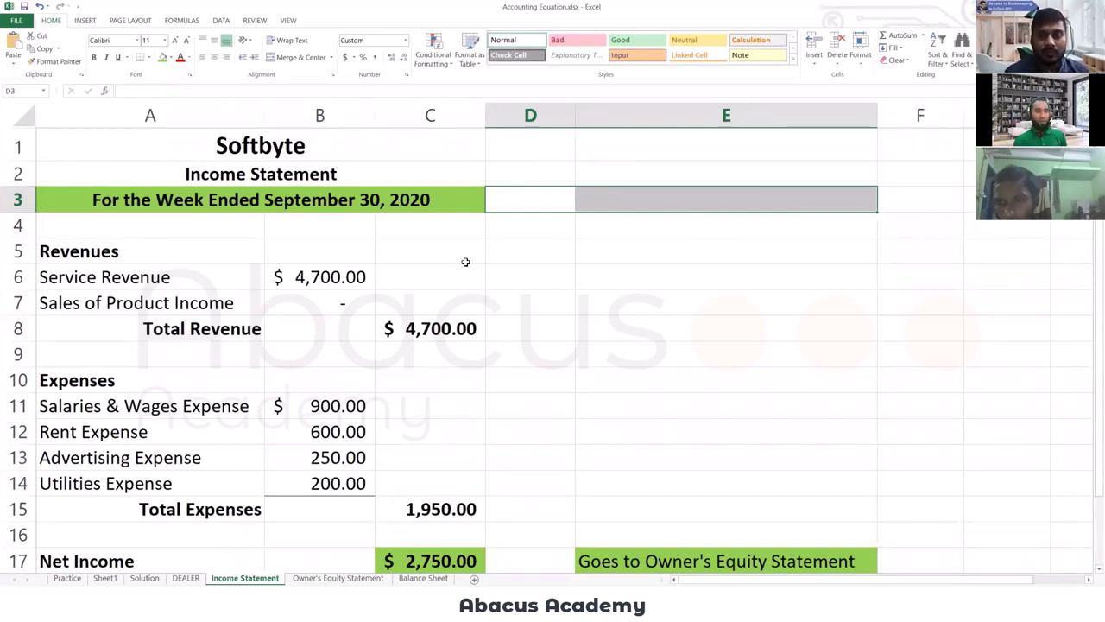
Examine the reporting period line in A3 together with the Service Revenue amount in B6.
left_click(360, 274)
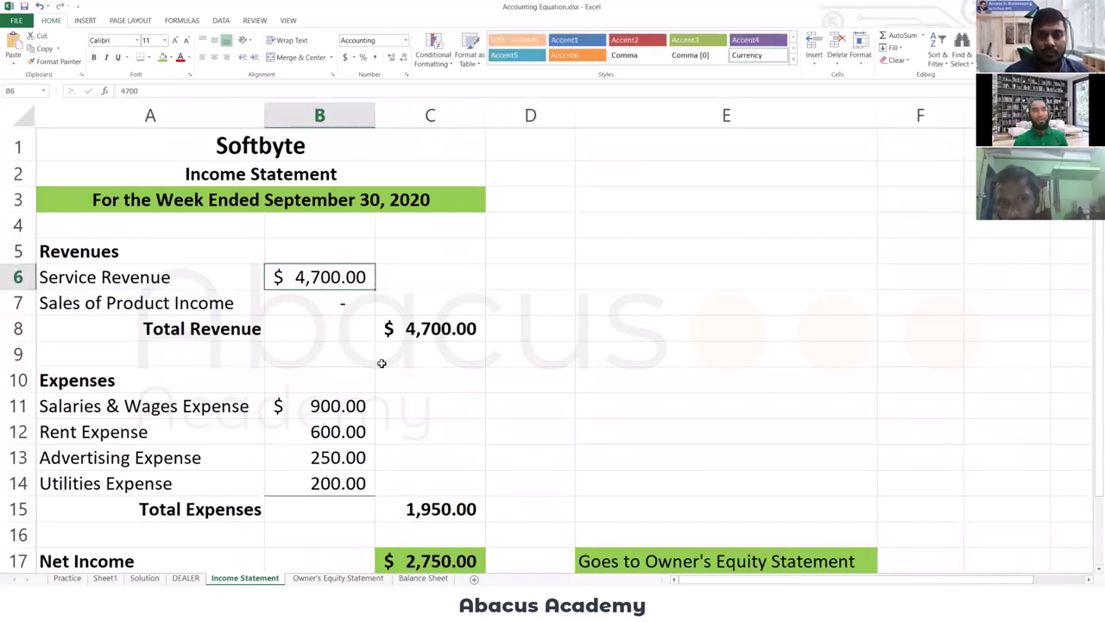
left_click(242, 201)
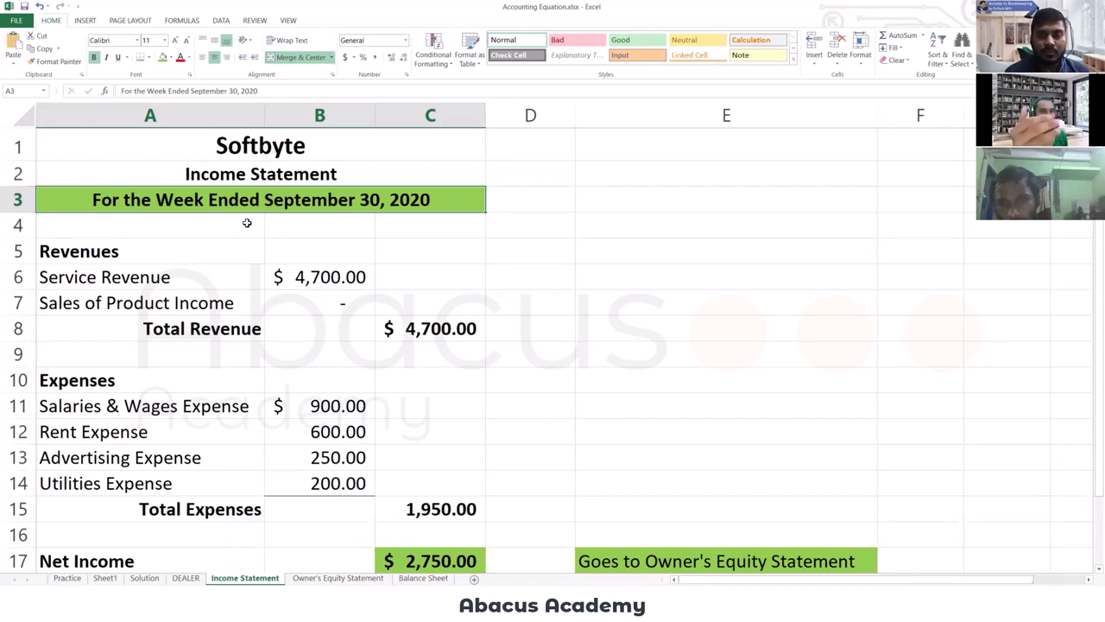
left_click(297, 278)
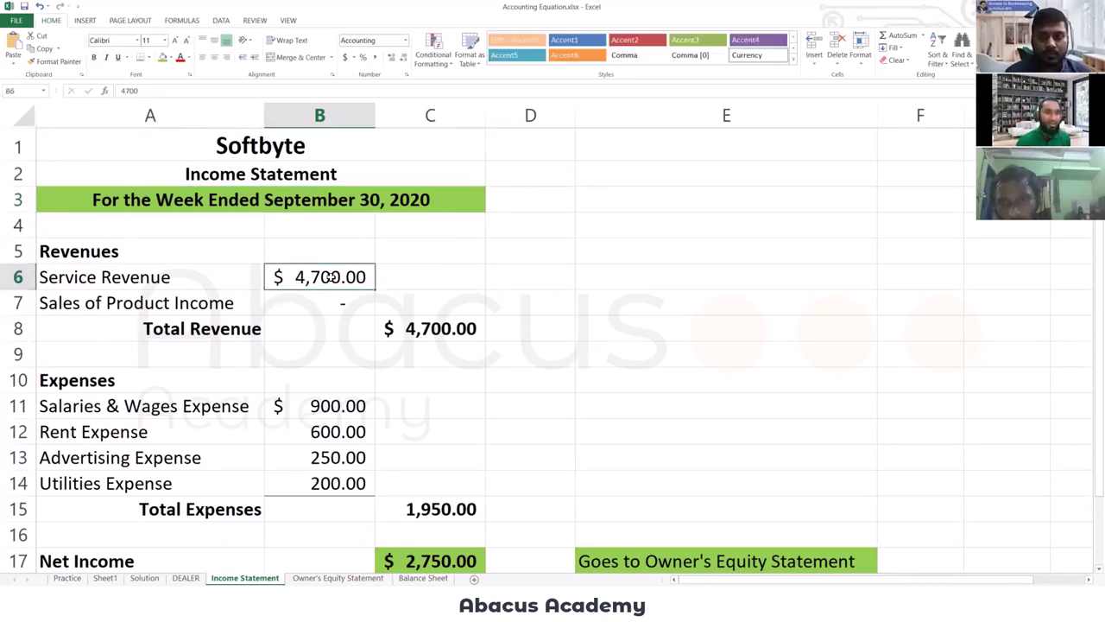
left_click(248, 201)
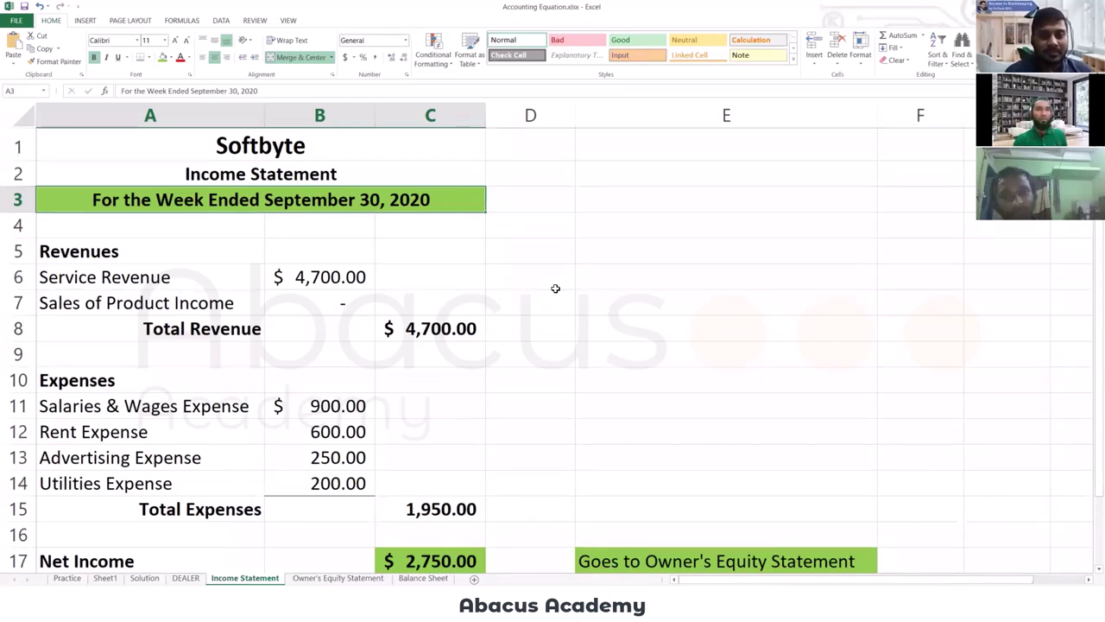
left_click(211, 226)
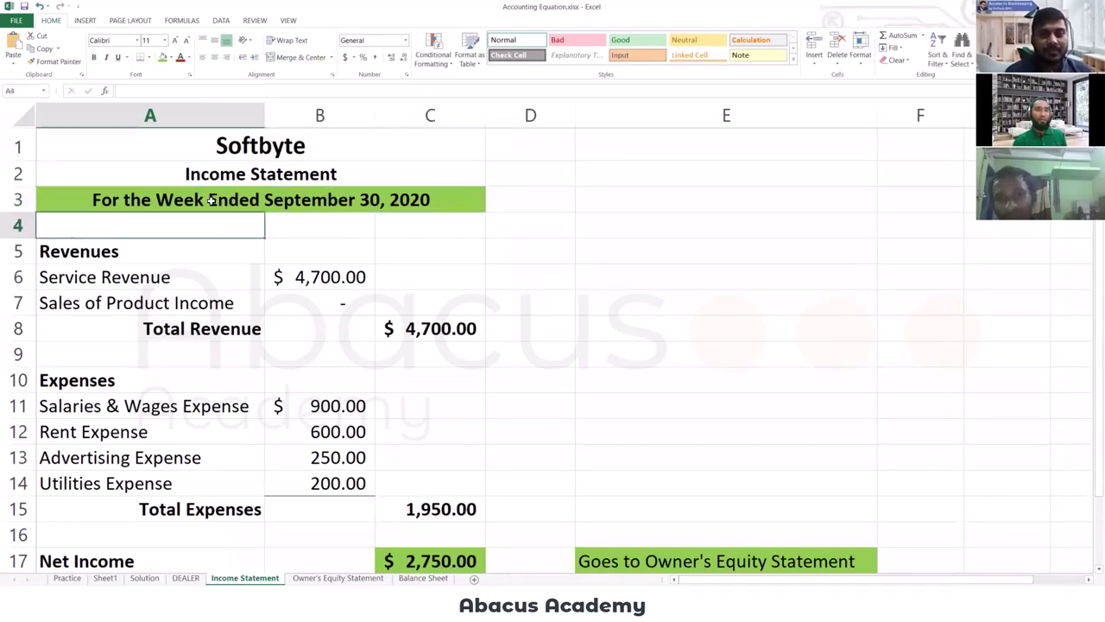
key("Up")
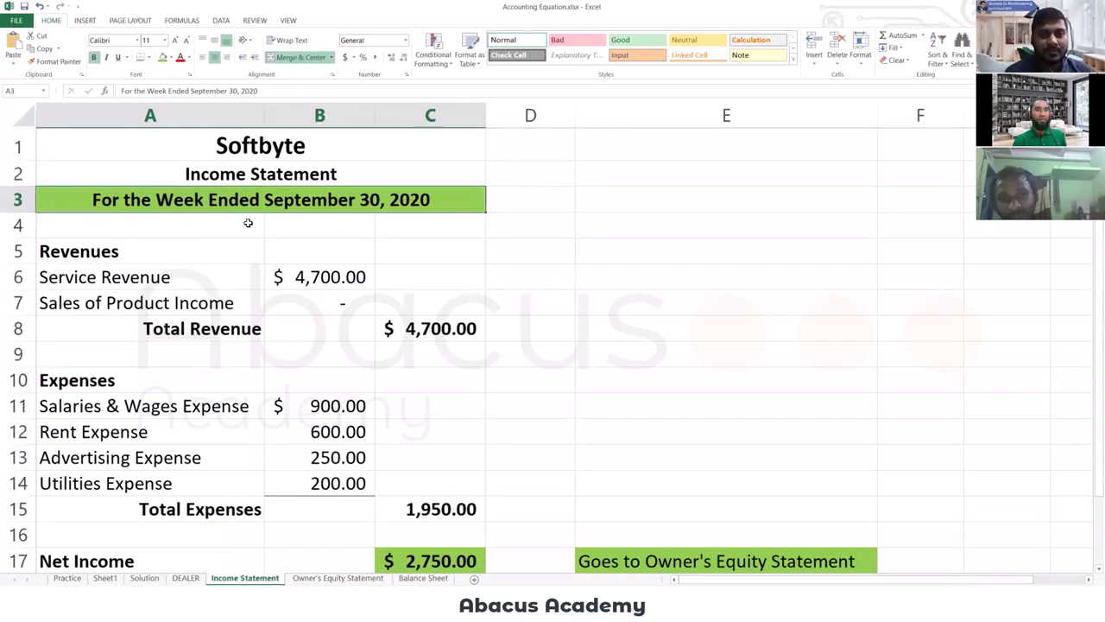
left_click(342, 233)
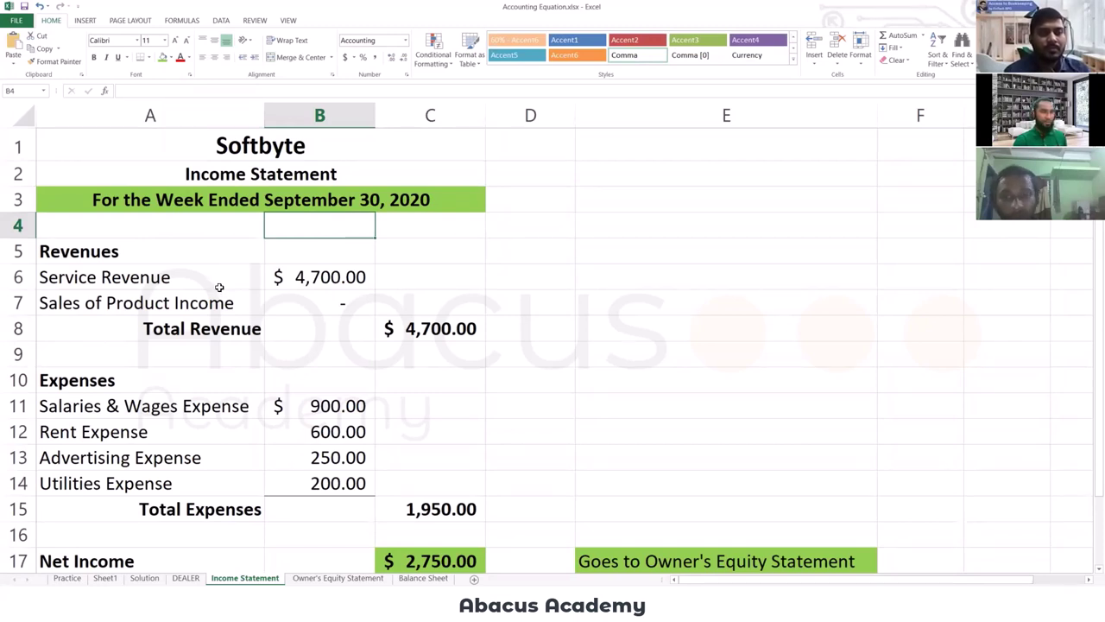
Change the reporting period line in A3 to "For the Month Ended September 30, 2020".
left_click(156, 201)
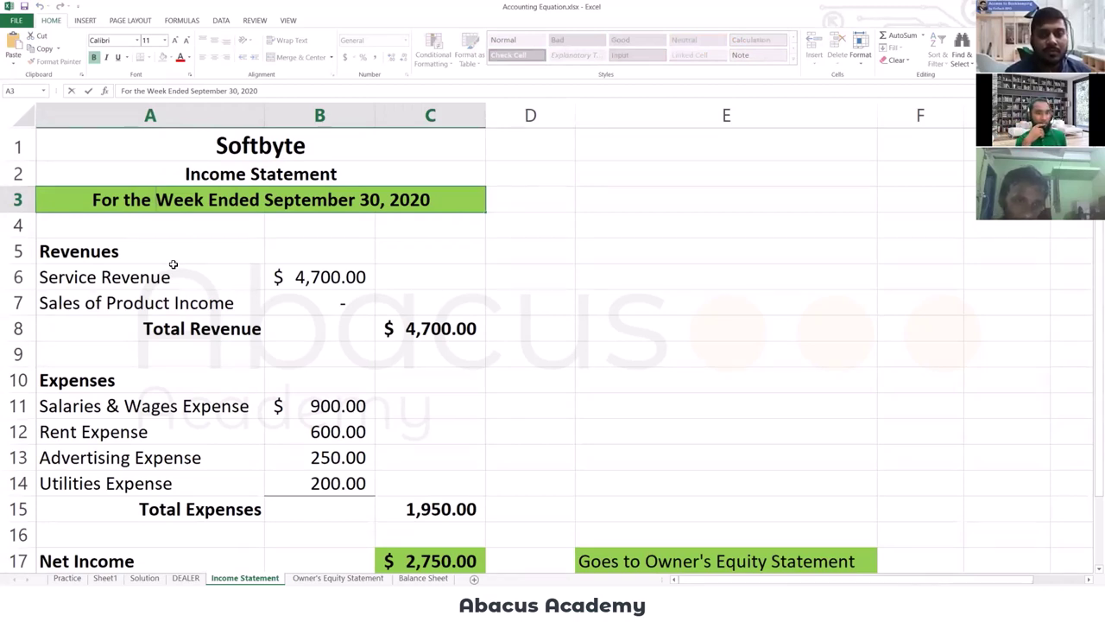
key("Delete")
key("Delete")
key("Delete")
key("Delete")
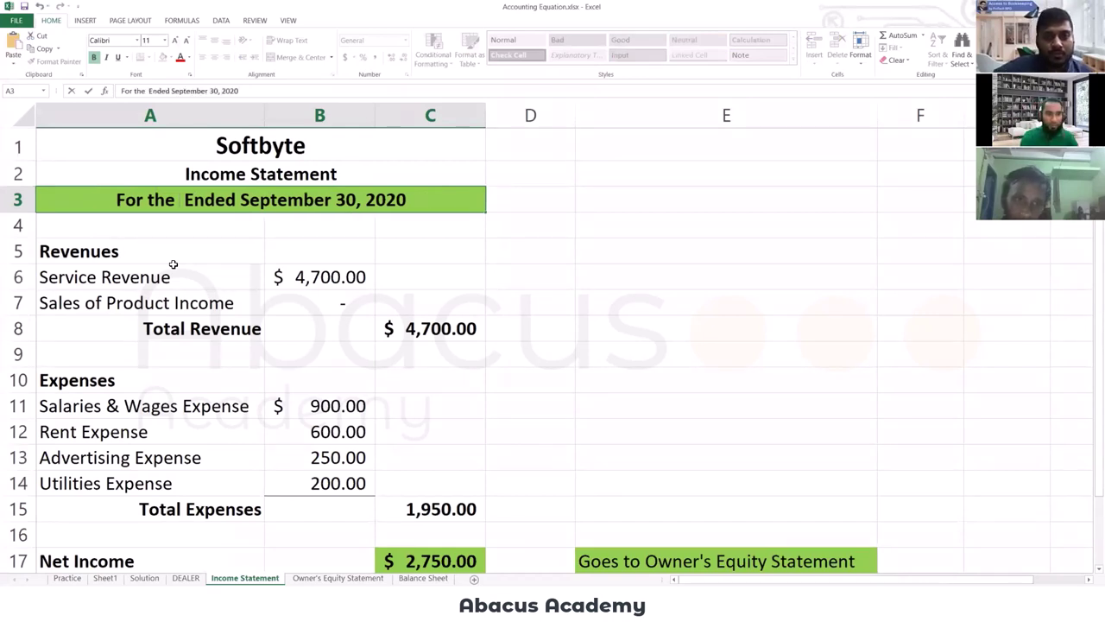
type("Month")
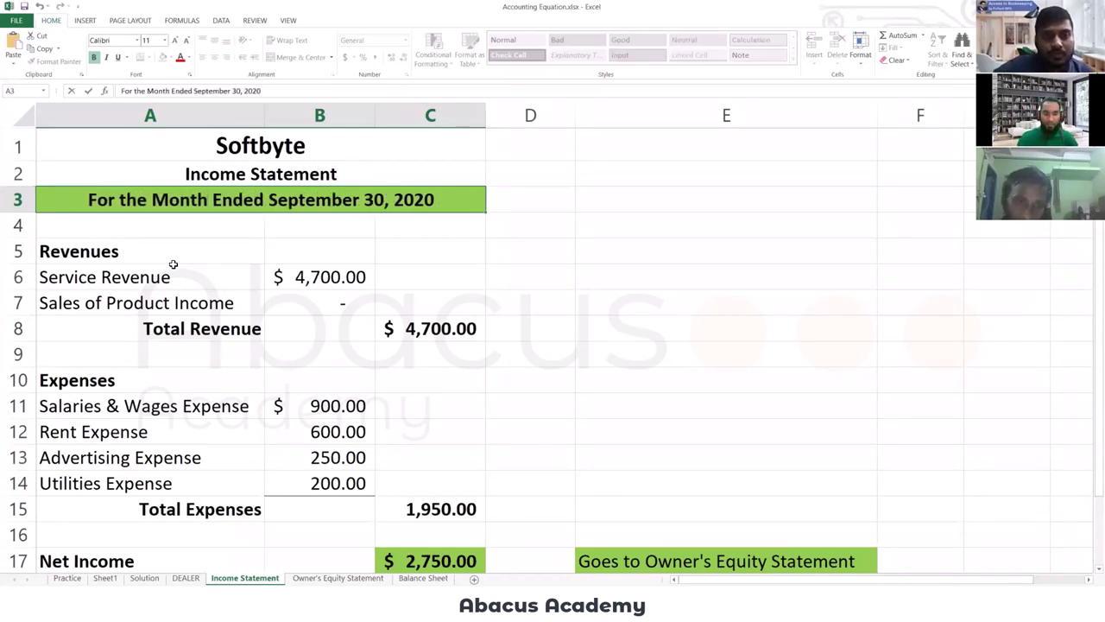
key("Return")
key("Down")
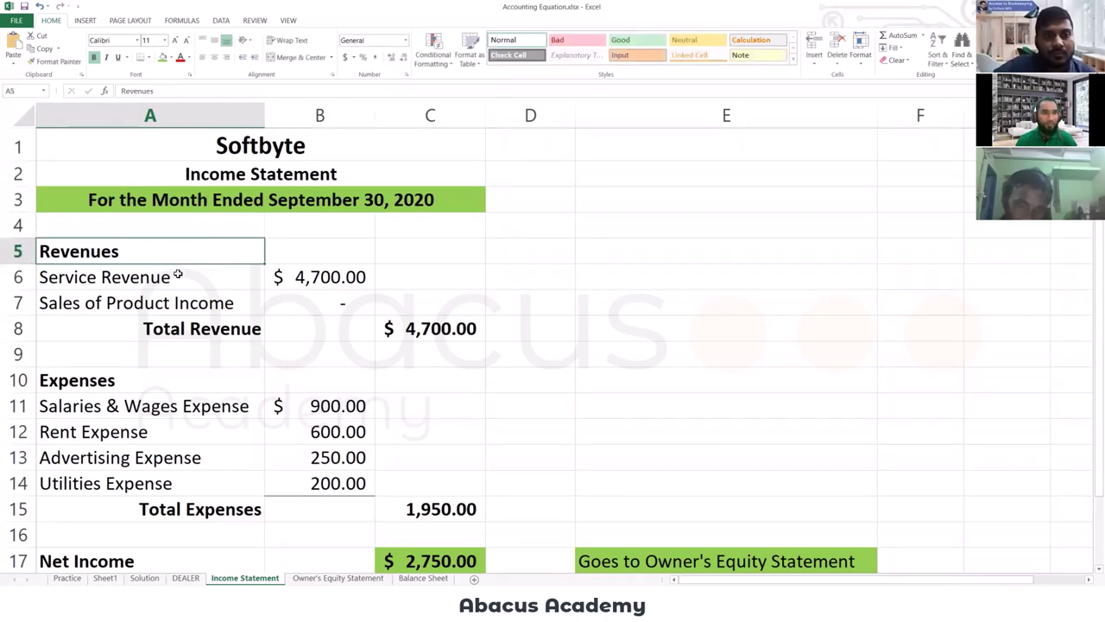
key("Down")
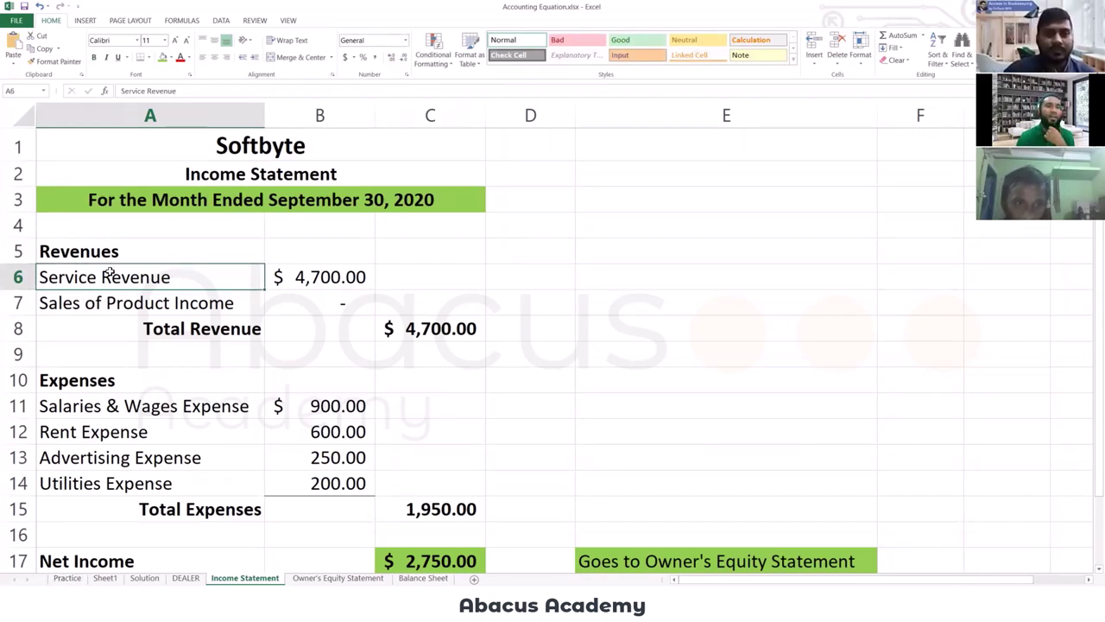
Enter the note "All Revenues - All Expenses" in E5, beside the Revenues heading.
left_click(606, 249)
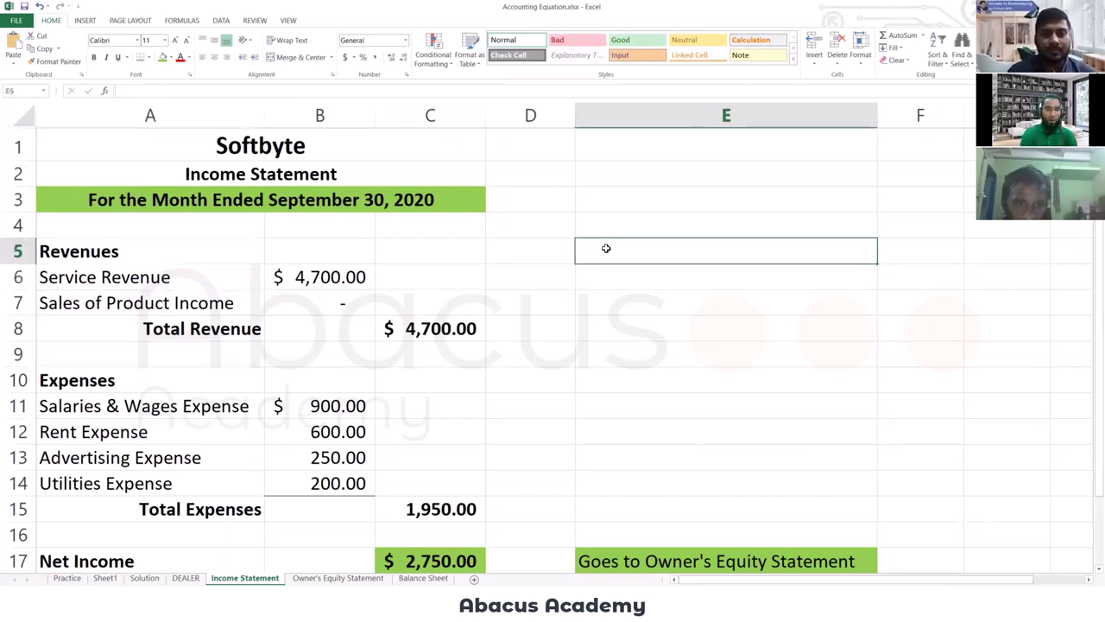
type("Alk")
key("BackSpace")
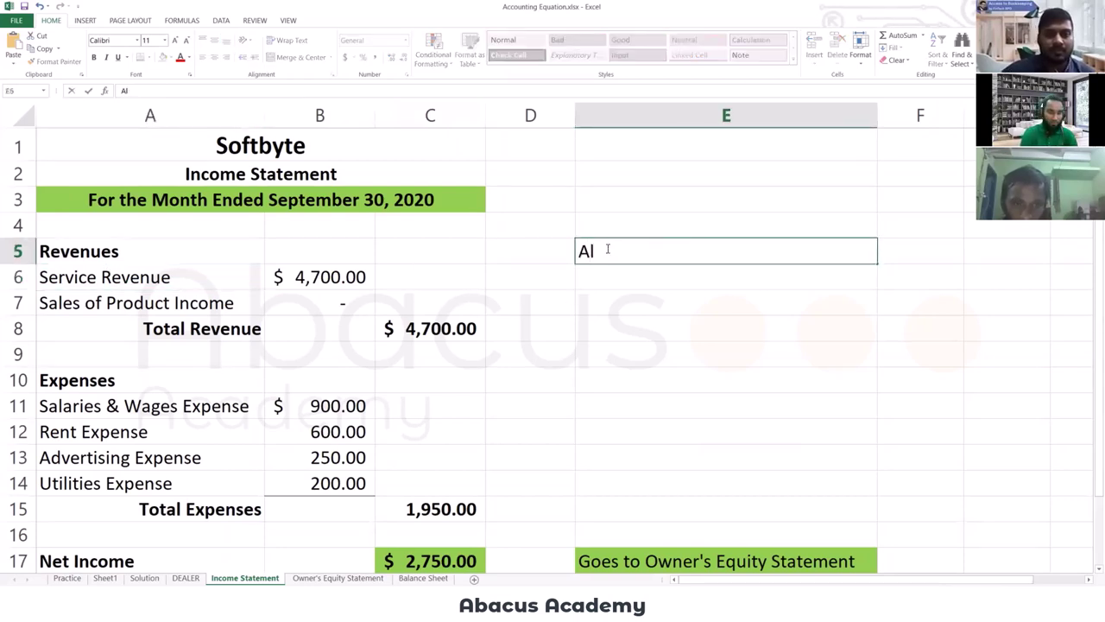
type("l R")
type("ve")
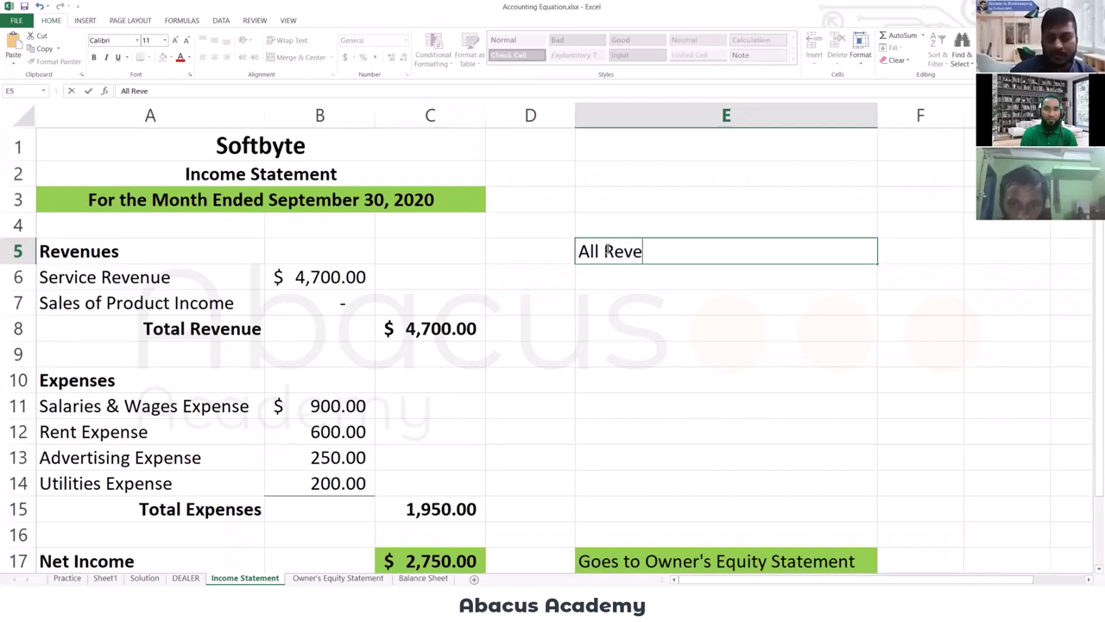
type("nues ")
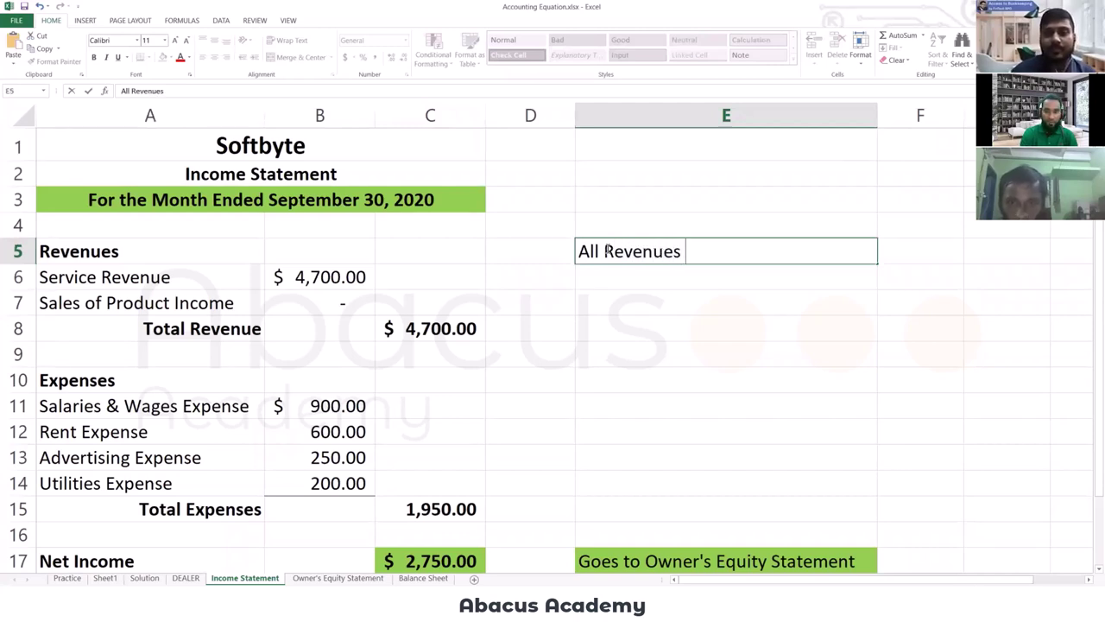
type("- All ")
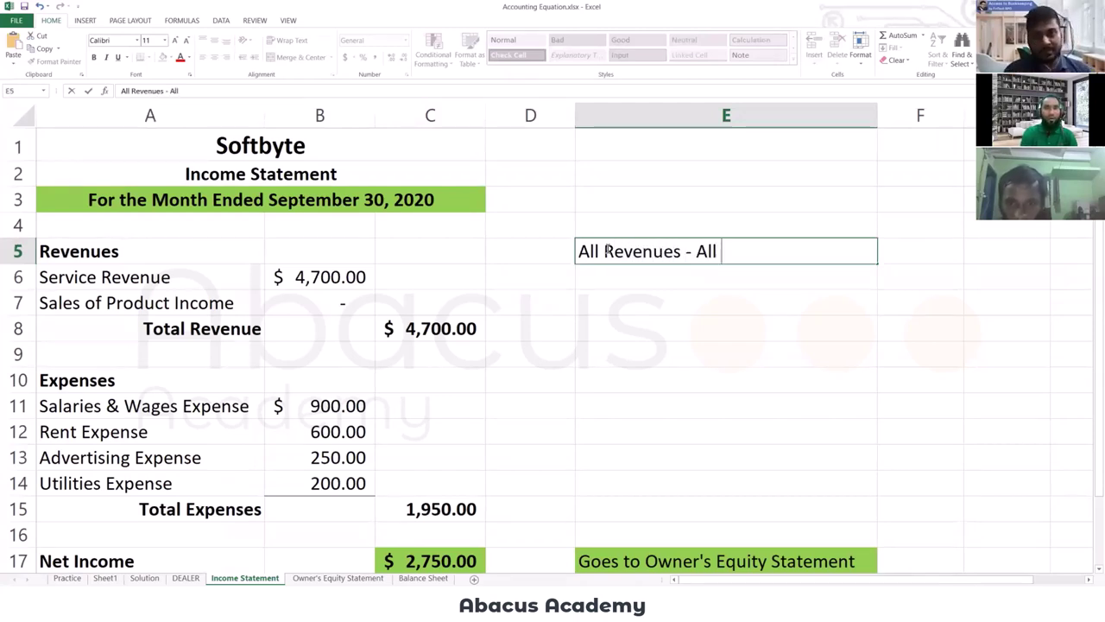
type("Expenses")
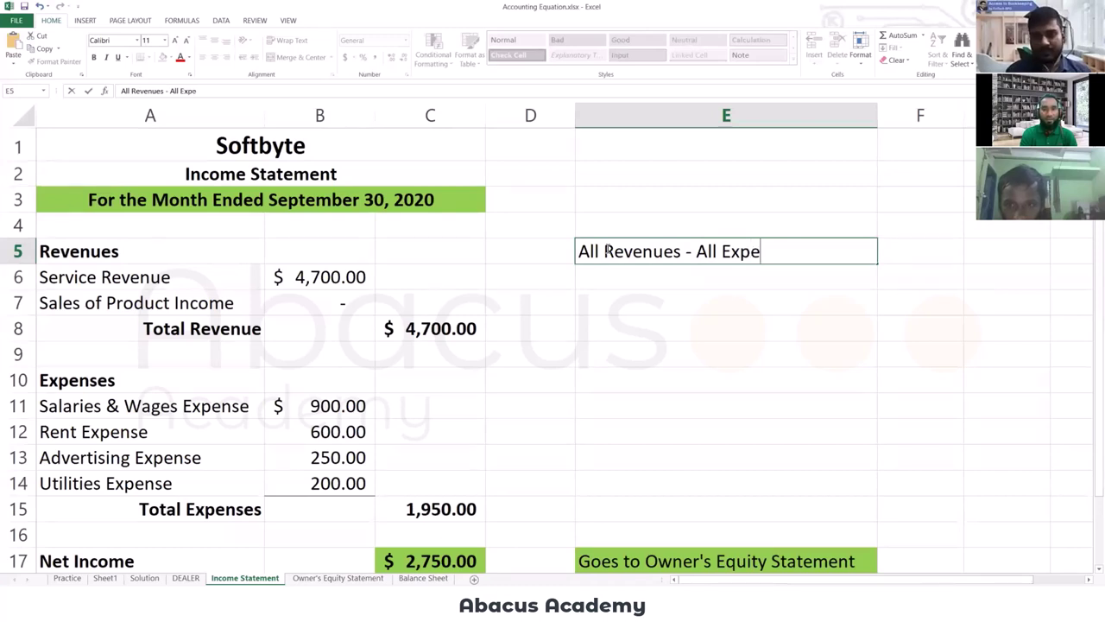
key("Return")
key("Return")
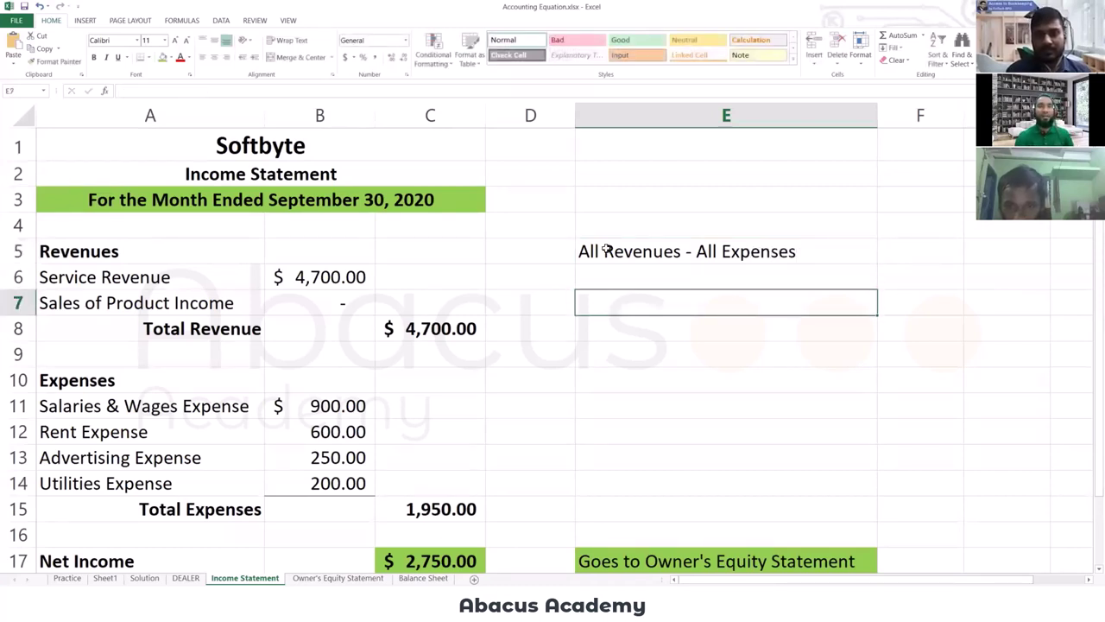
Go over the formula note in E5 and clear the range E4:E6.
key("Up")
key("Up")
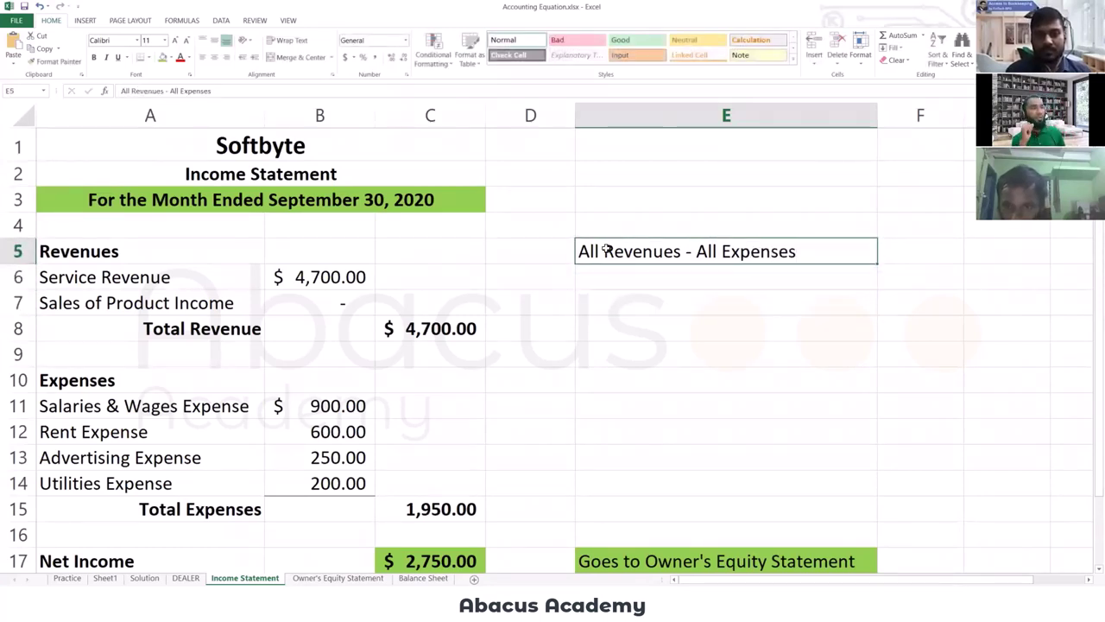
key("Down")
key("Down")
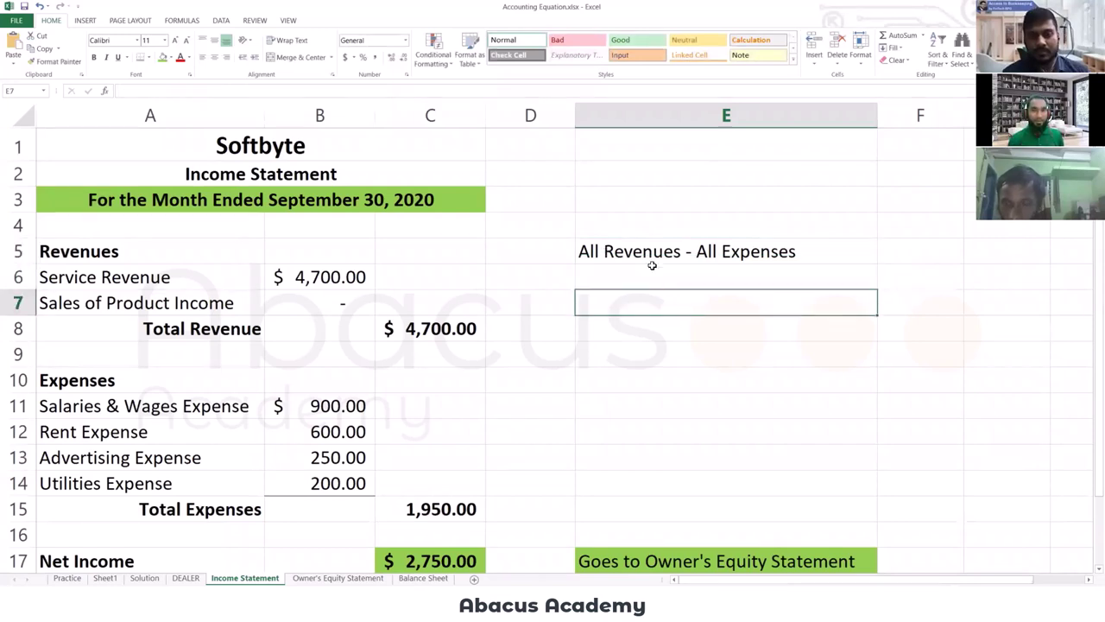
key("Up")
key("Up")
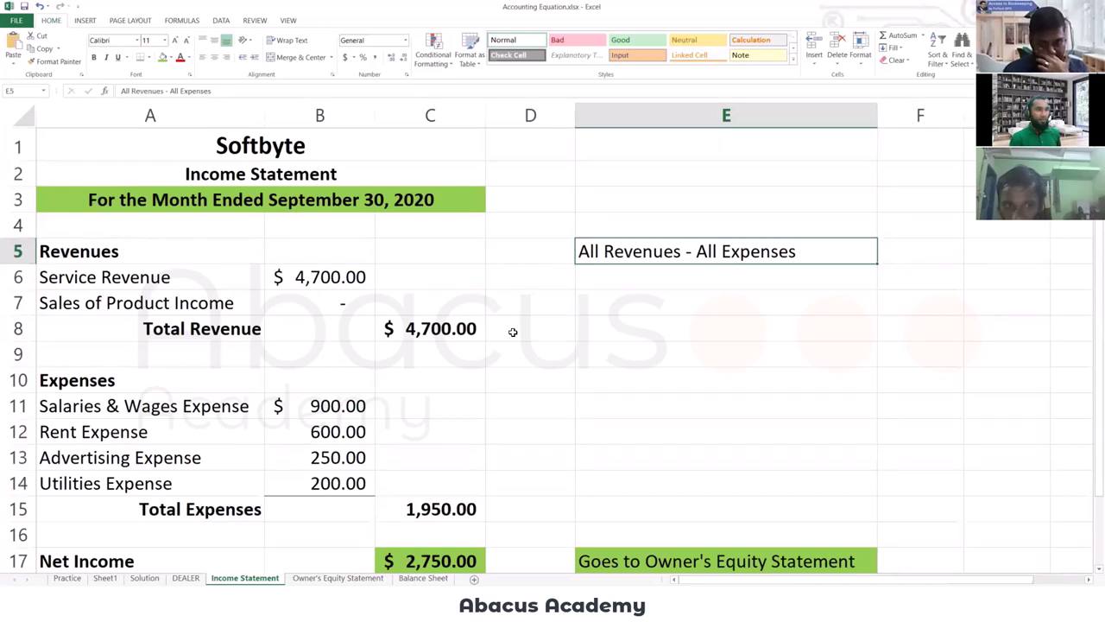
left_click_drag(691, 224, 701, 293)
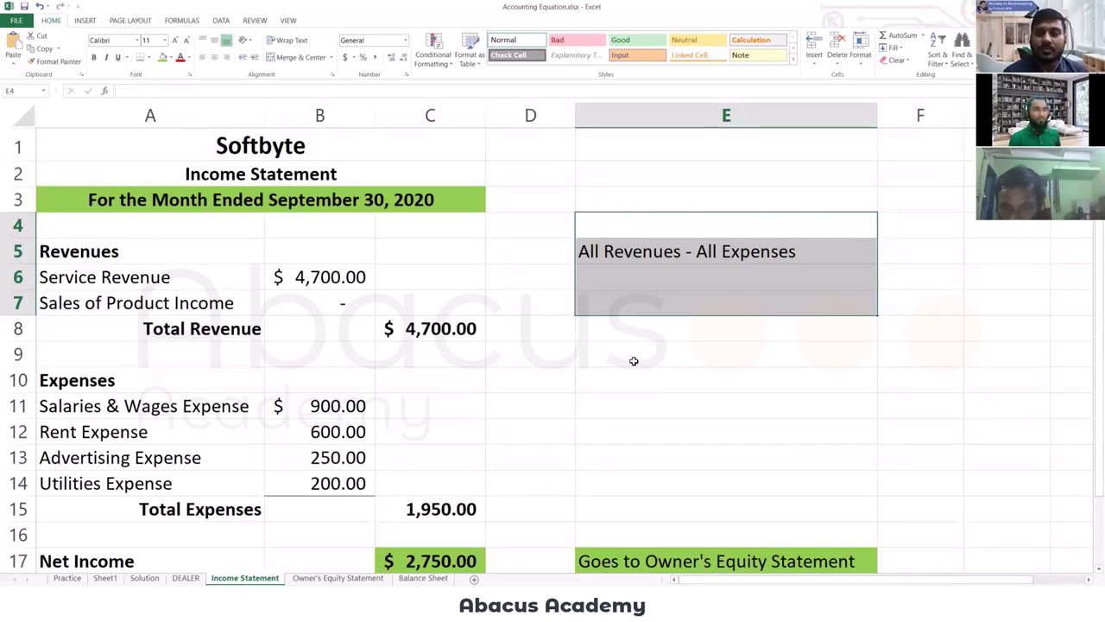
left_click(659, 345)
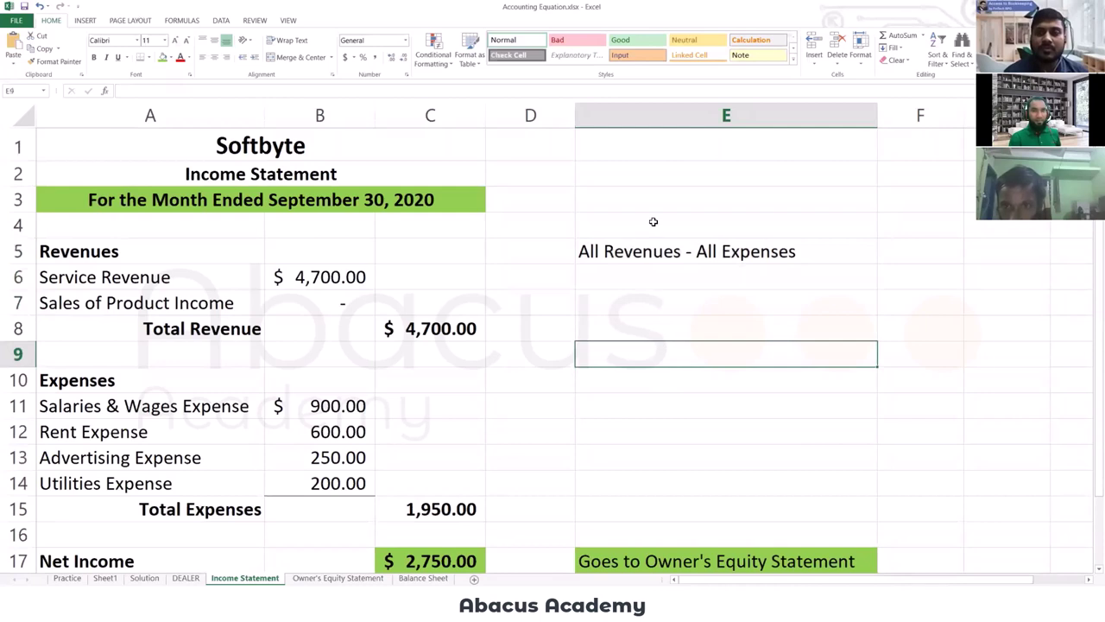
left_click_drag(653, 222, 654, 274)
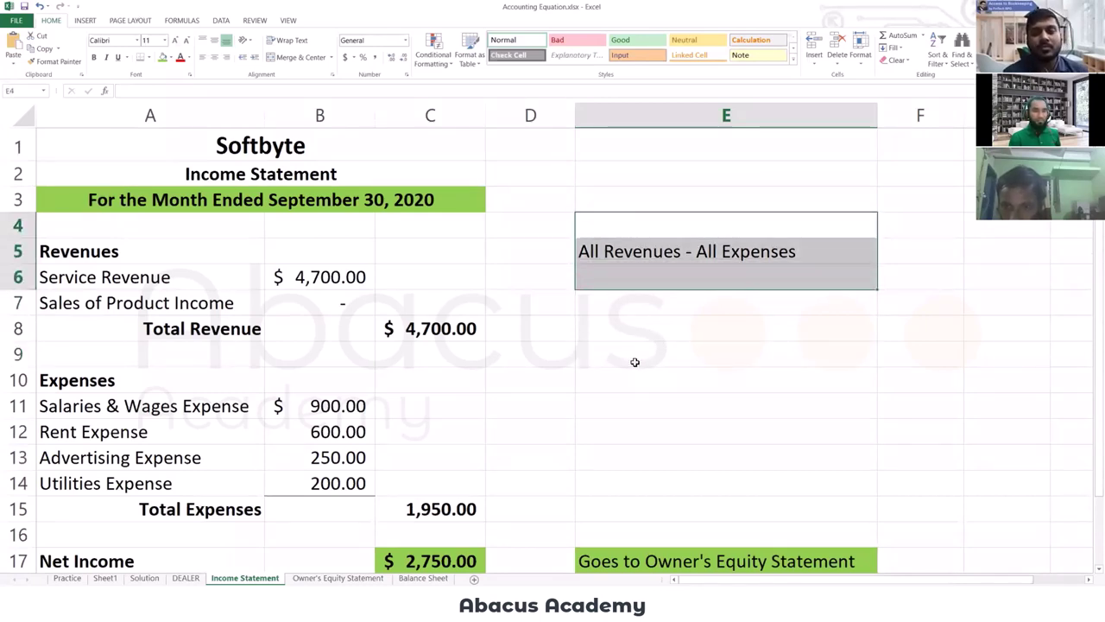
left_click(633, 357)
left_click_drag(633, 216, 636, 280)
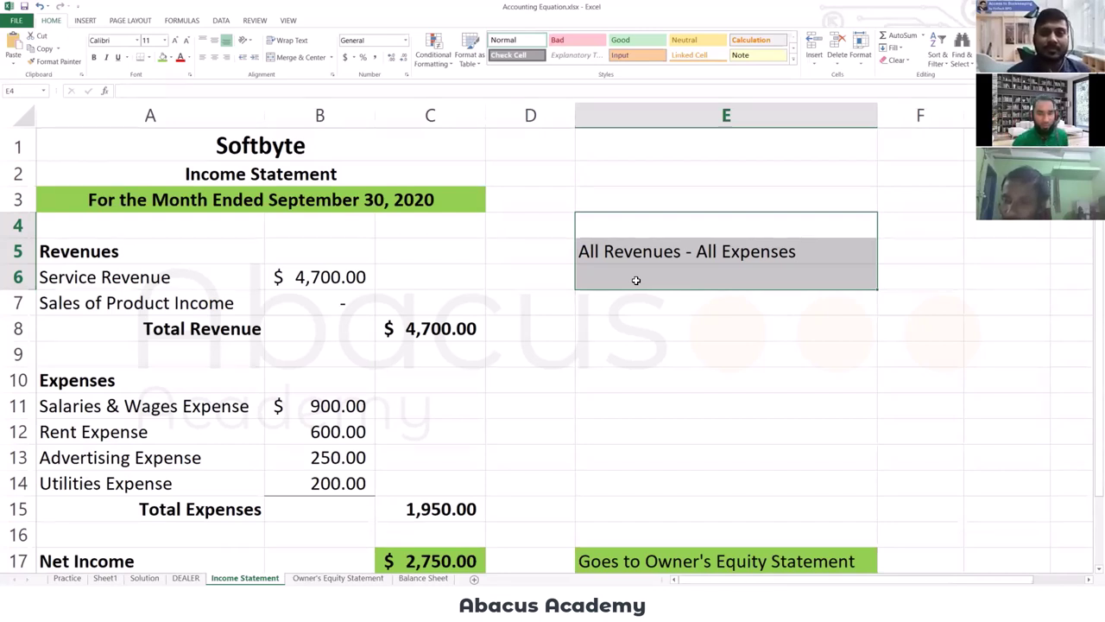
key("Delete")
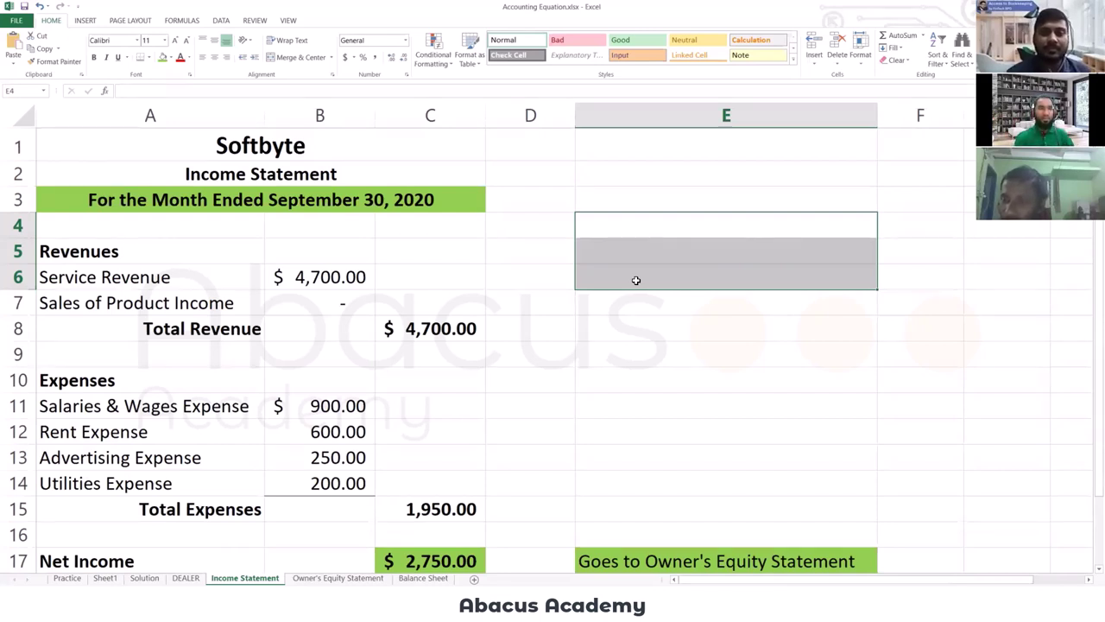
Examine the Revenues and Expenses sections and how the Net Income formula in C17 draws on their totals.
left_click(168, 276)
left_click(121, 251)
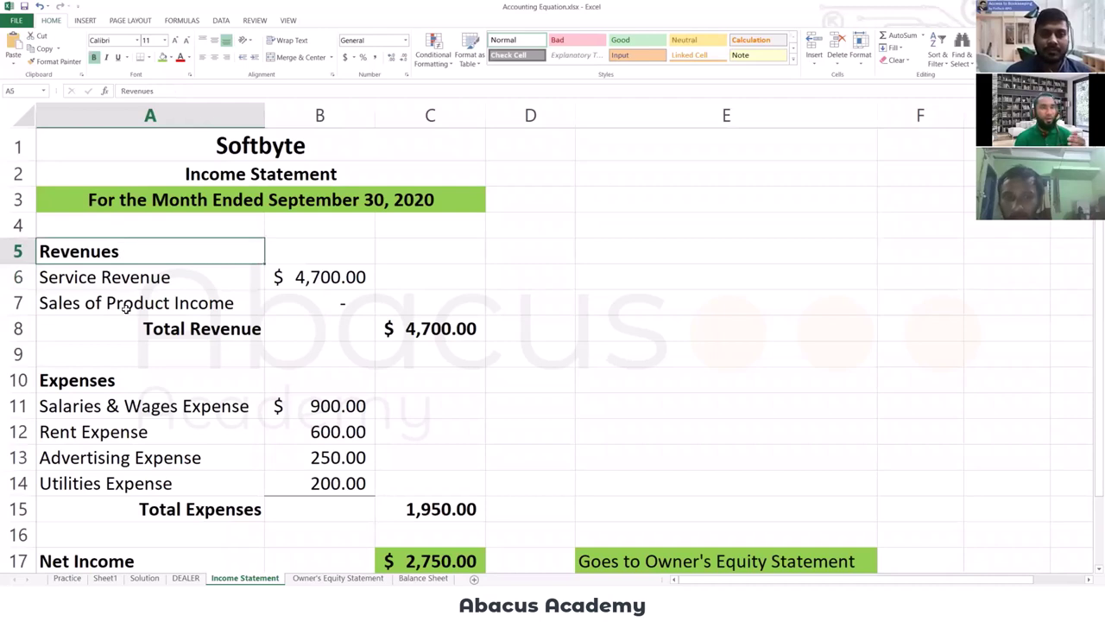
left_click(76, 386)
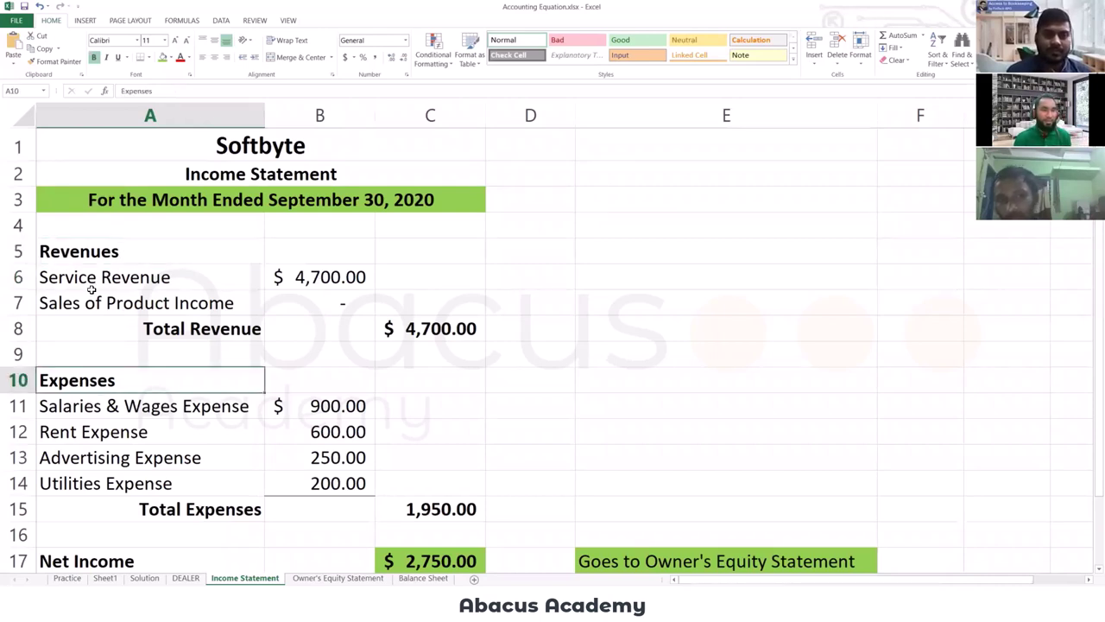
left_click(109, 257)
left_click(102, 390)
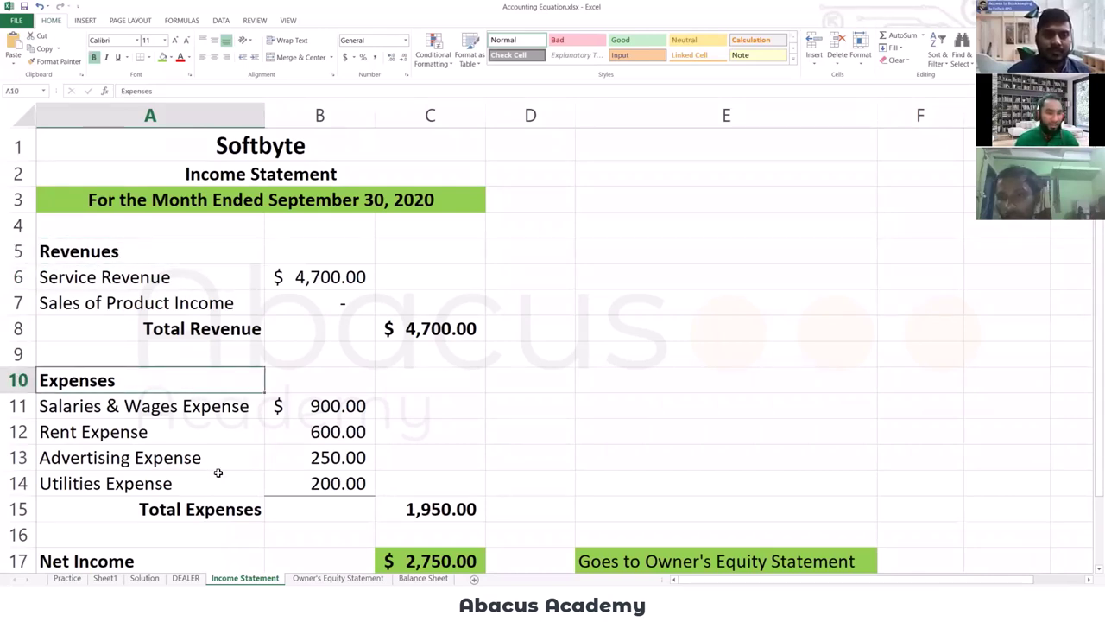
scroll(285, 501, "down", 1)
left_click(328, 480)
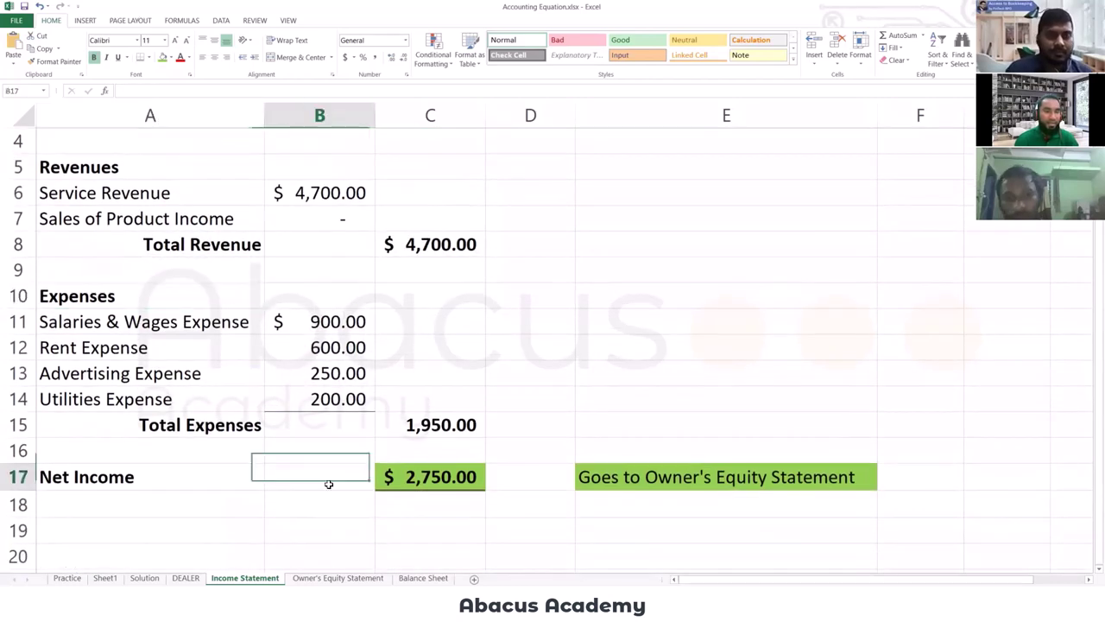
left_click(389, 476)
scroll(373, 528, "up", 1)
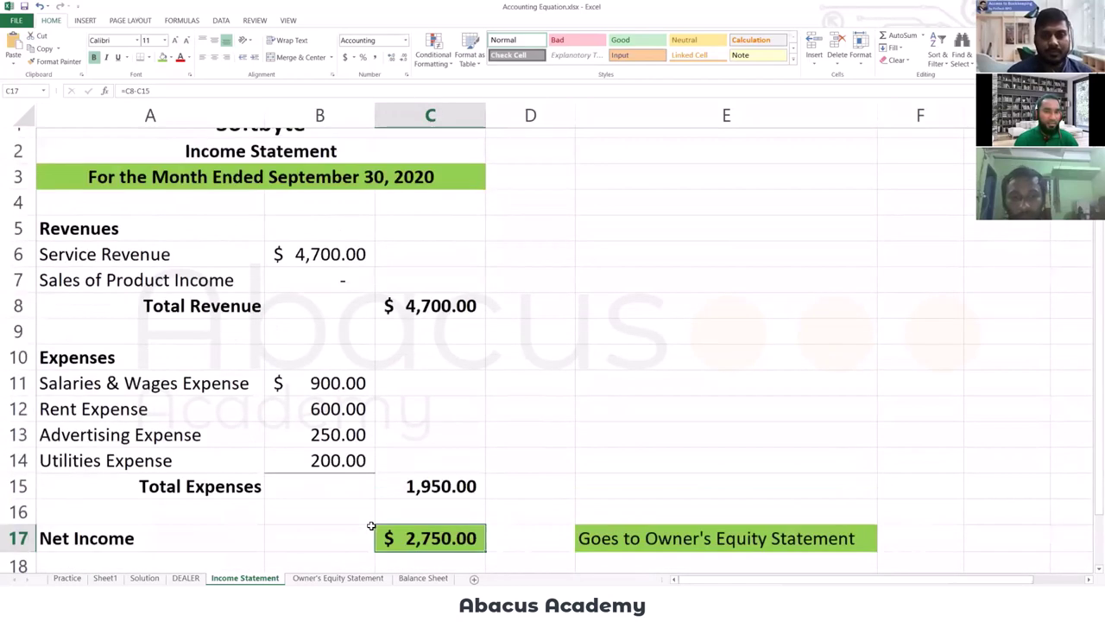
scroll(228, 329, "down", 1)
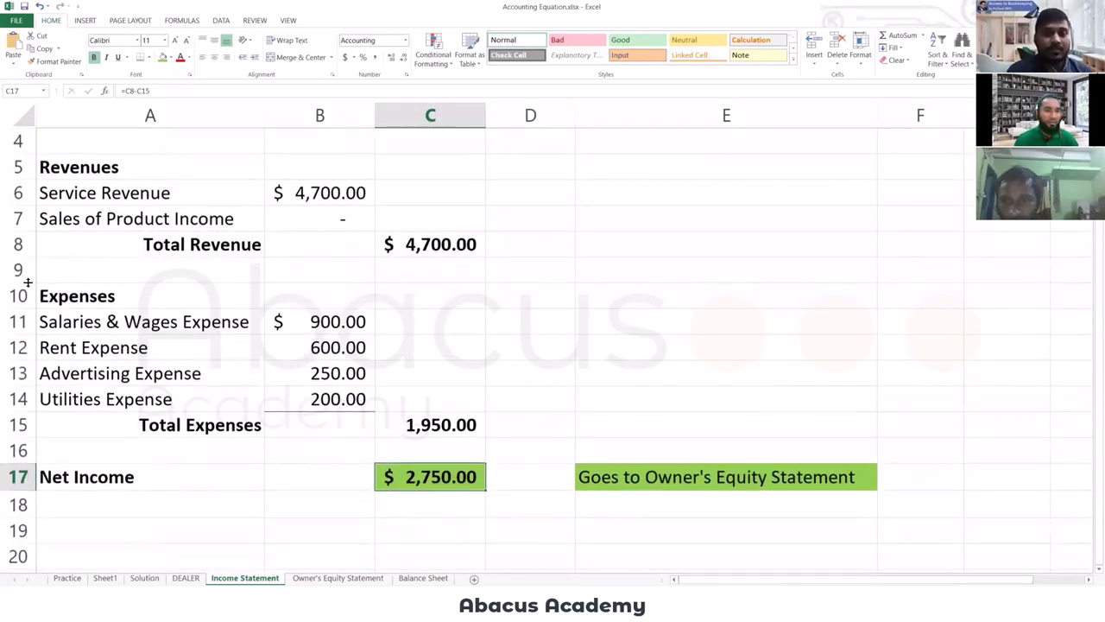
left_click(75, 301)
left_click(402, 475)
scroll(198, 408, "up", 1)
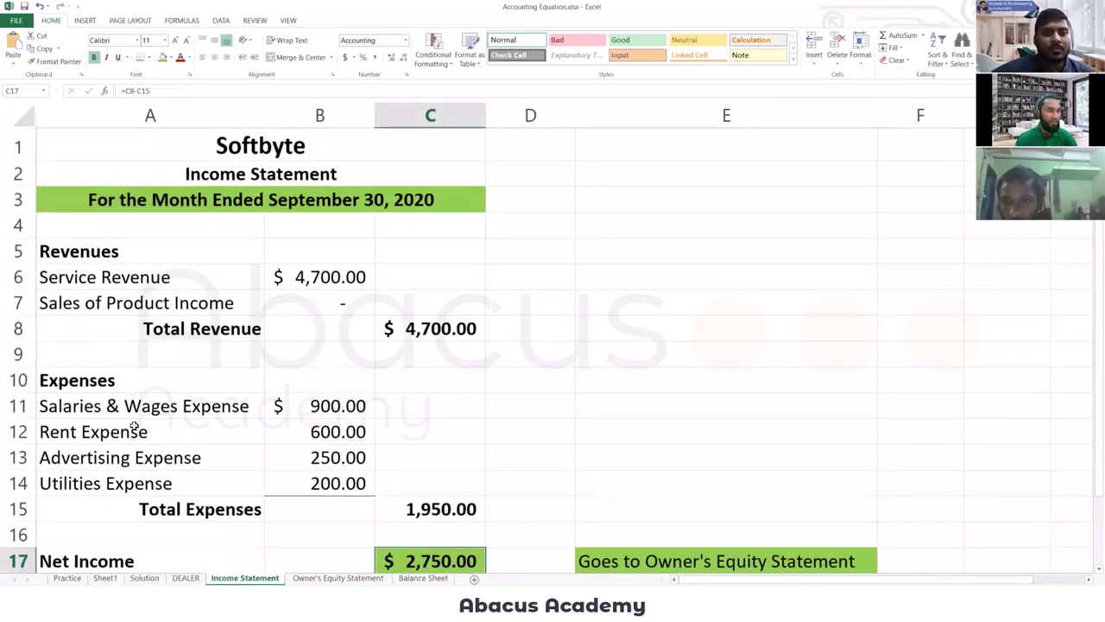
left_click(133, 253)
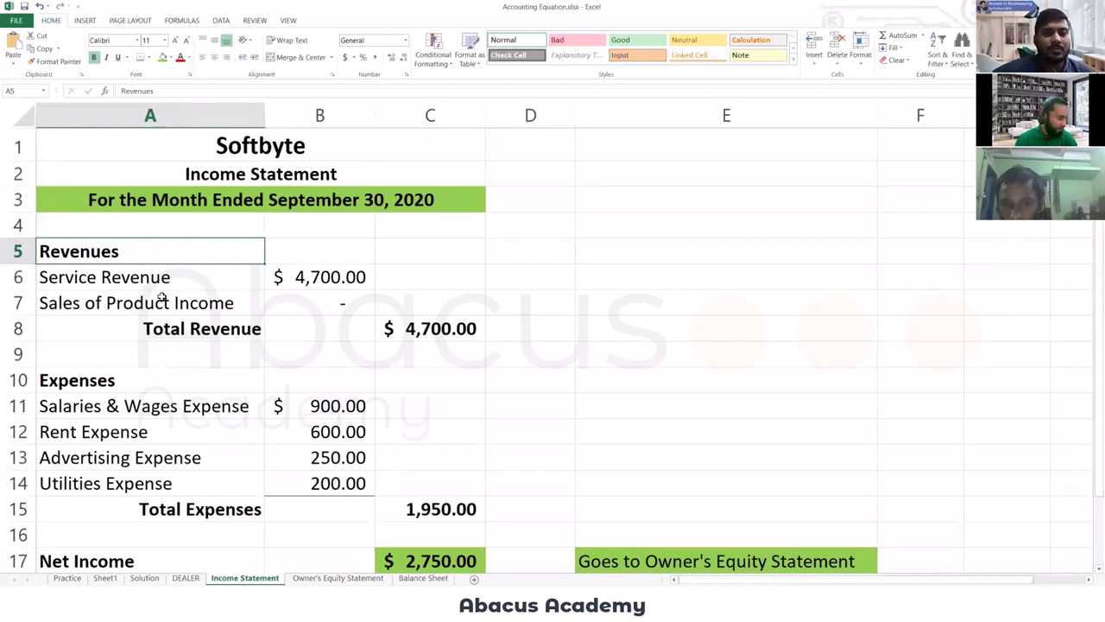
Examine the Service Revenue and Sales of Product Income lines with their amounts in the Revenues section.
key("Down")
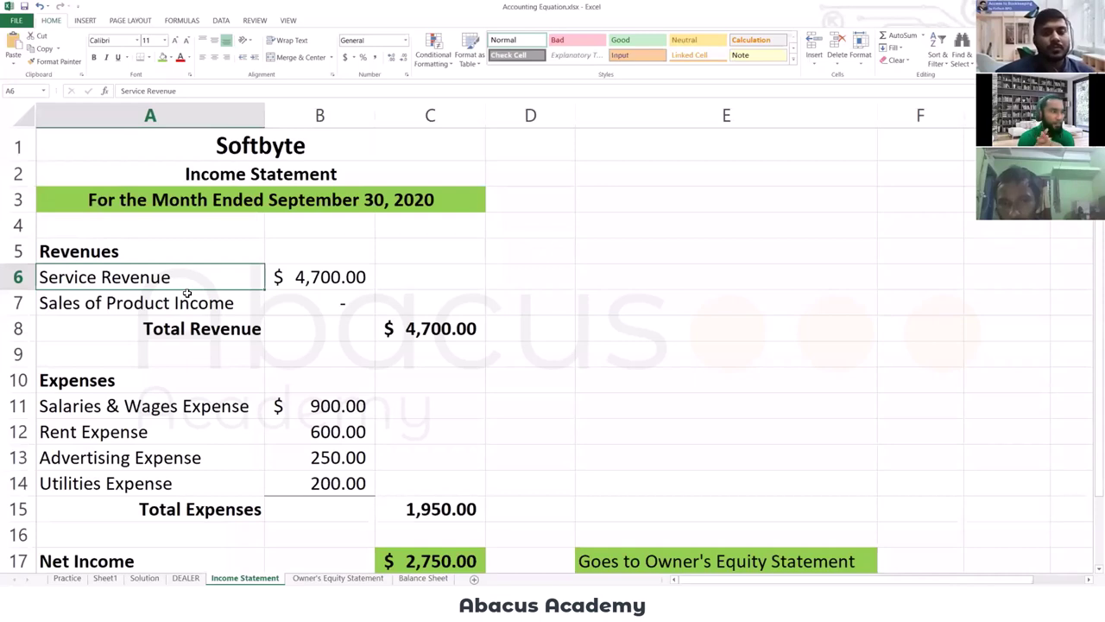
left_click(187, 298)
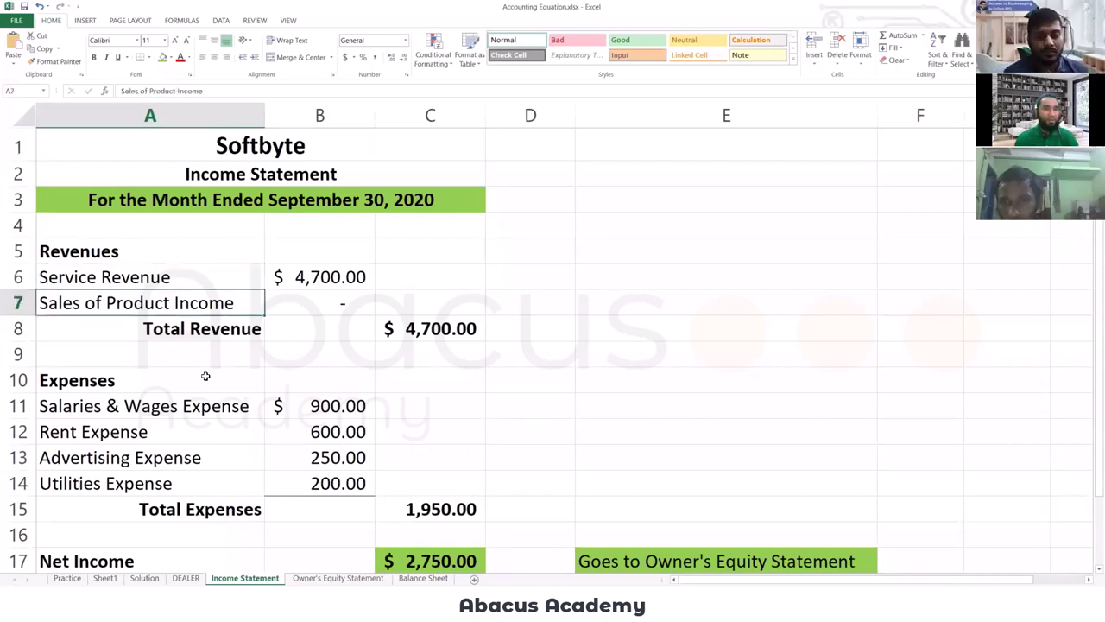
left_click(141, 280)
left_click(140, 303)
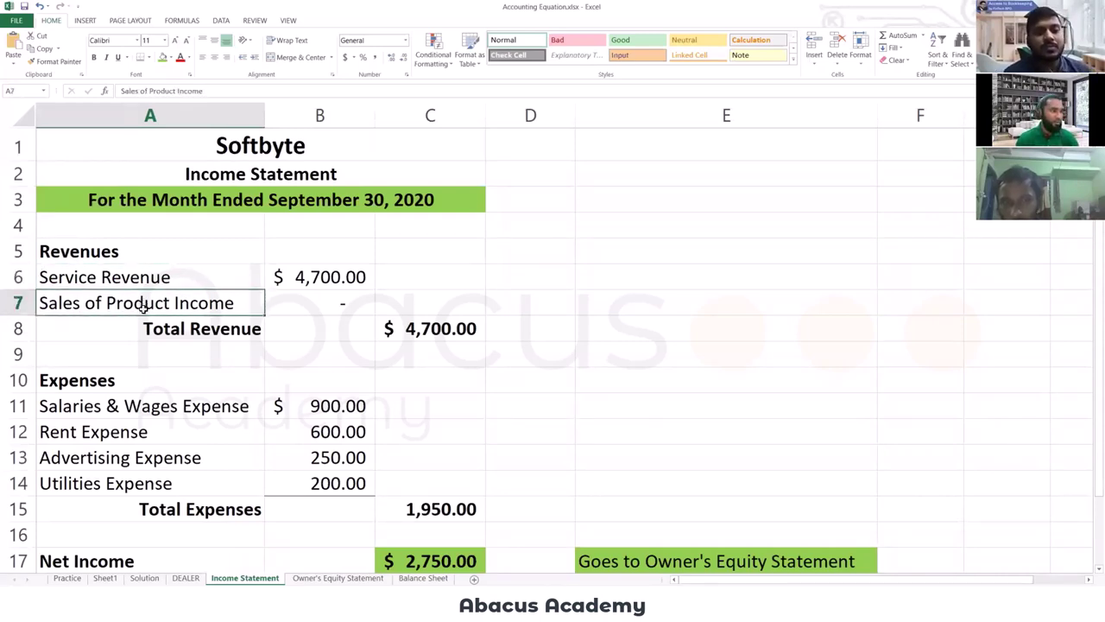
left_click(146, 277)
left_click(131, 302)
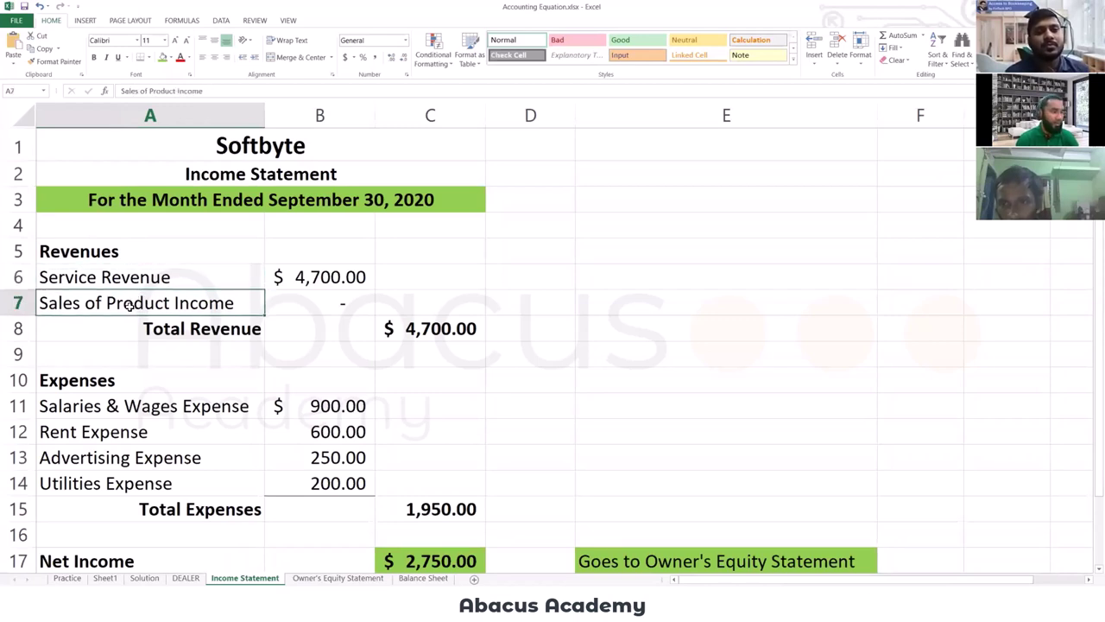
left_click(160, 276)
left_click(316, 278)
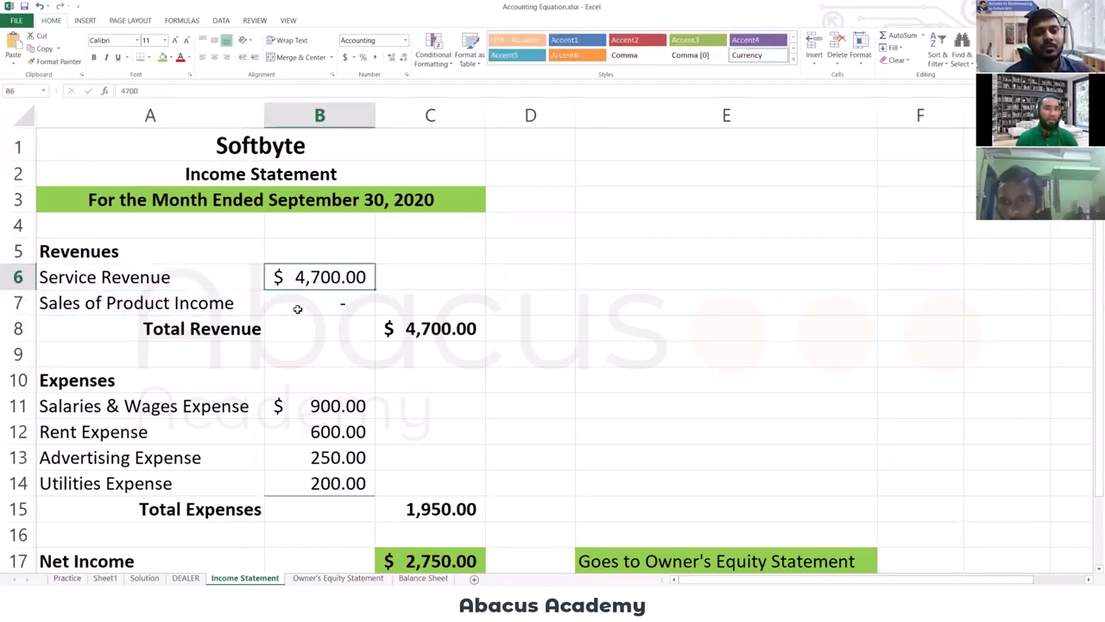
left_click(147, 302)
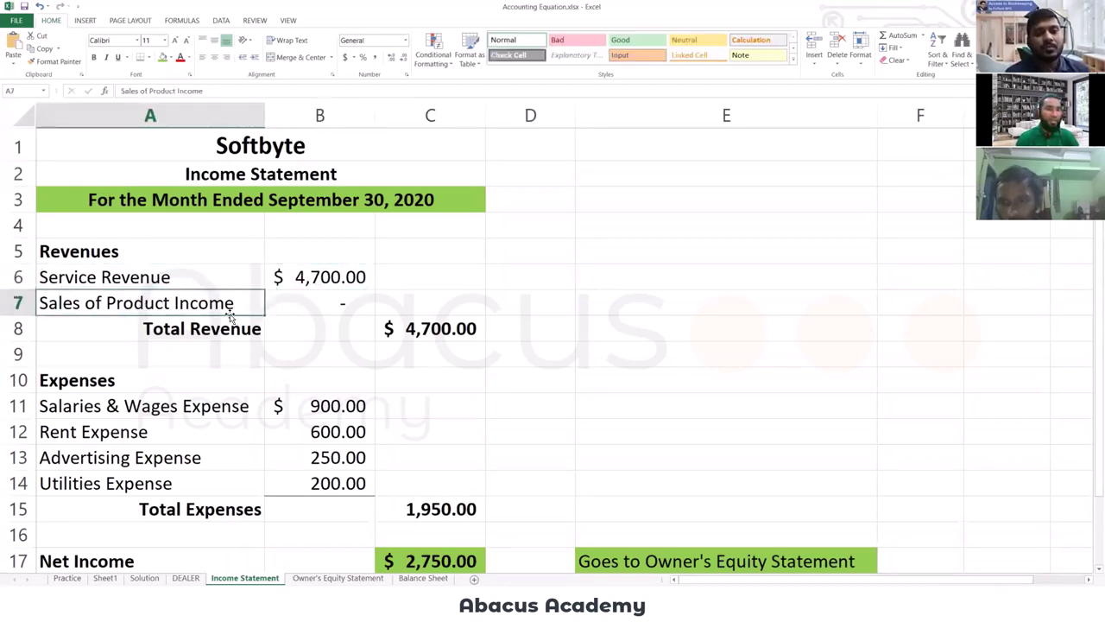
left_click(306, 311)
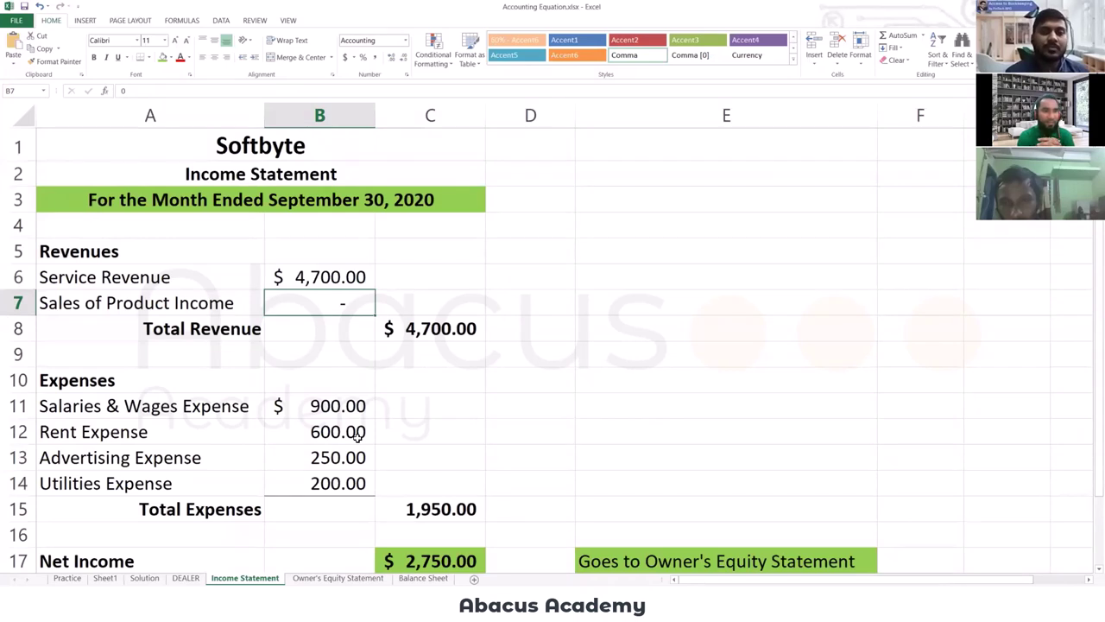
left_click(340, 277)
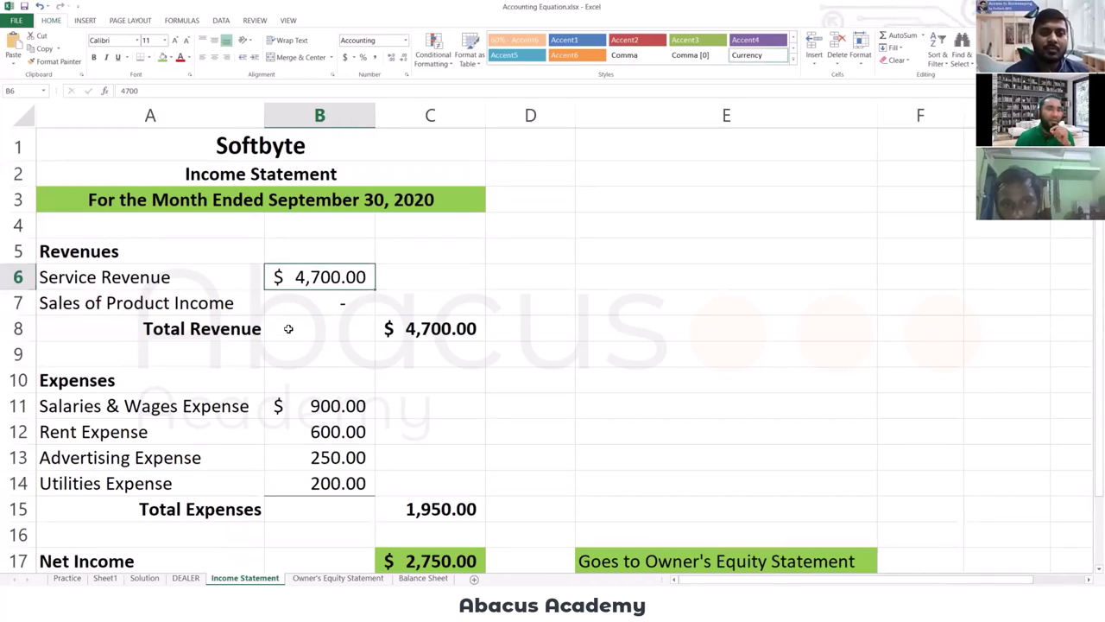
Examine the Revenue column on the Practice sheet, including its subtotal, individual entries and Service Revenue remarks.
left_click(68, 578)
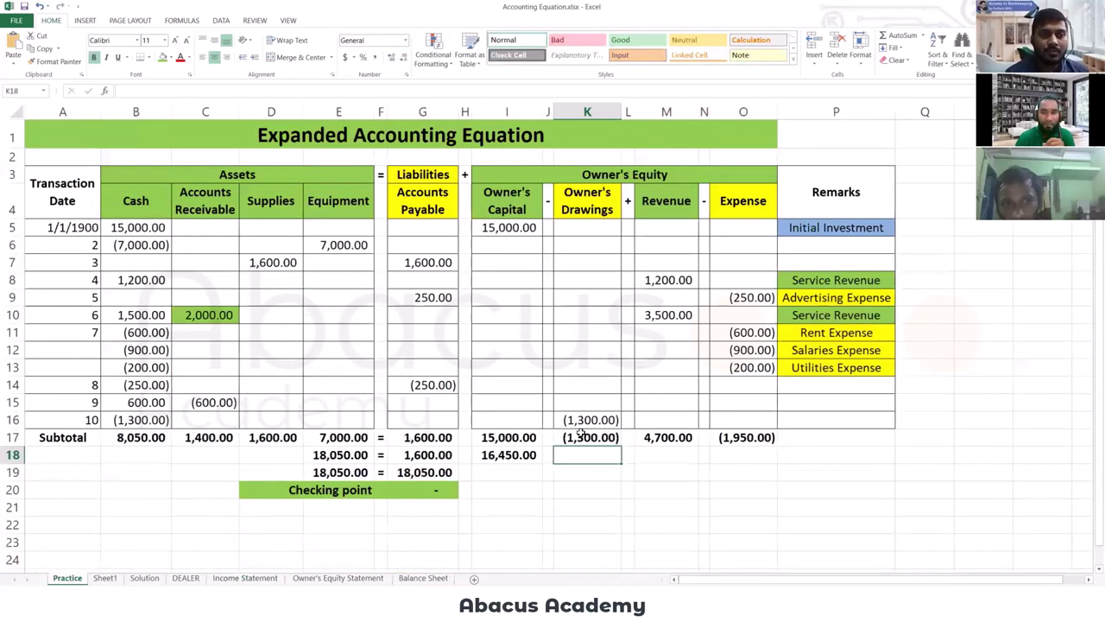
left_click(661, 197)
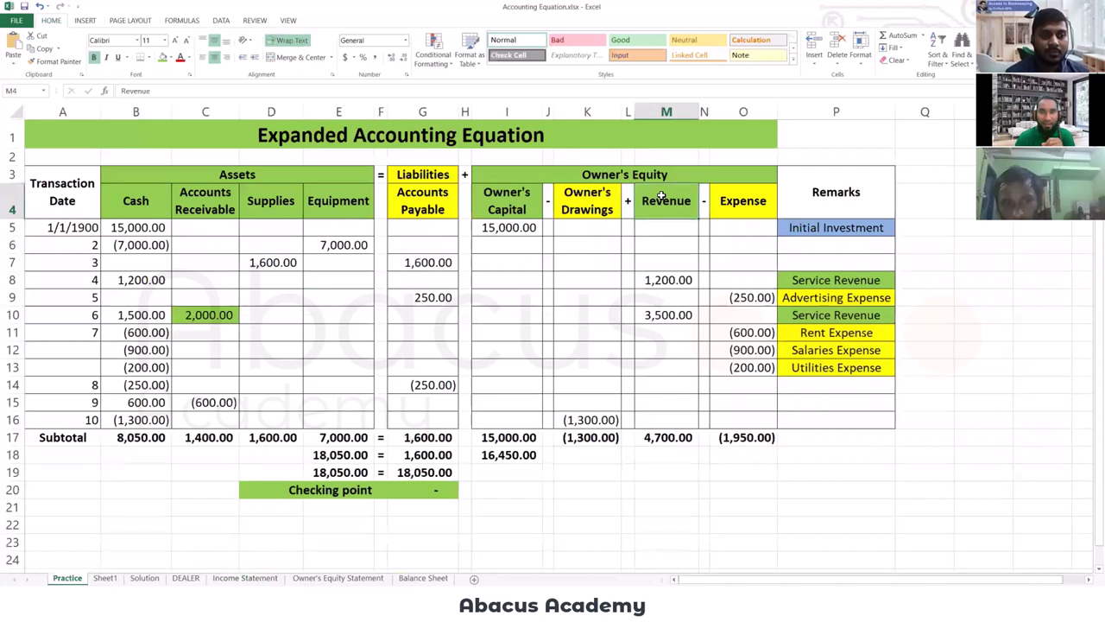
left_click(652, 438)
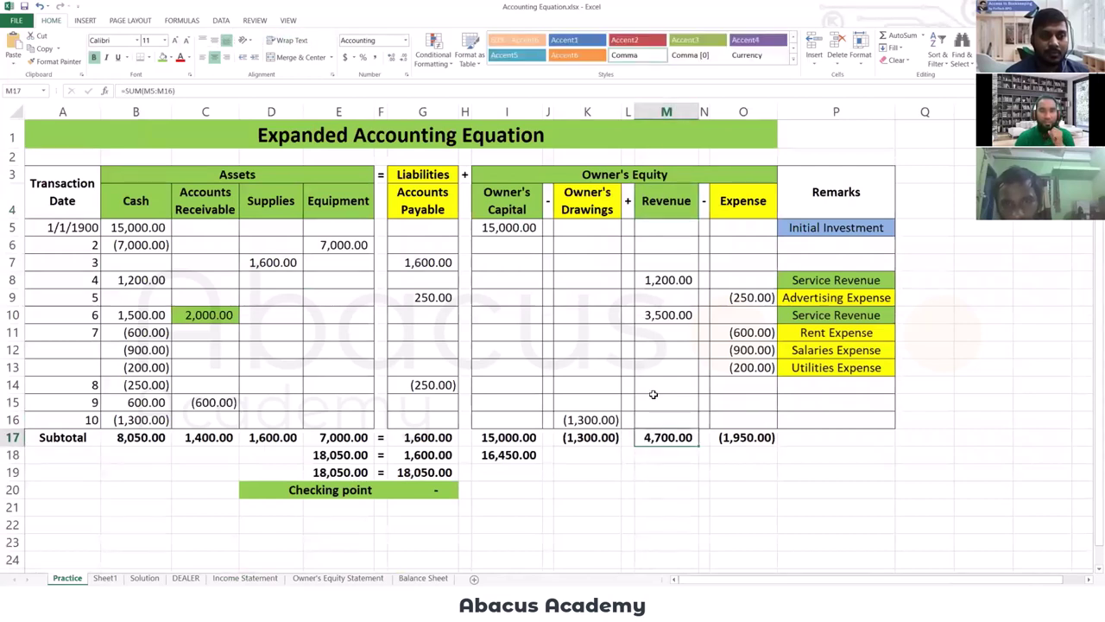
left_click(659, 488)
left_click(672, 318)
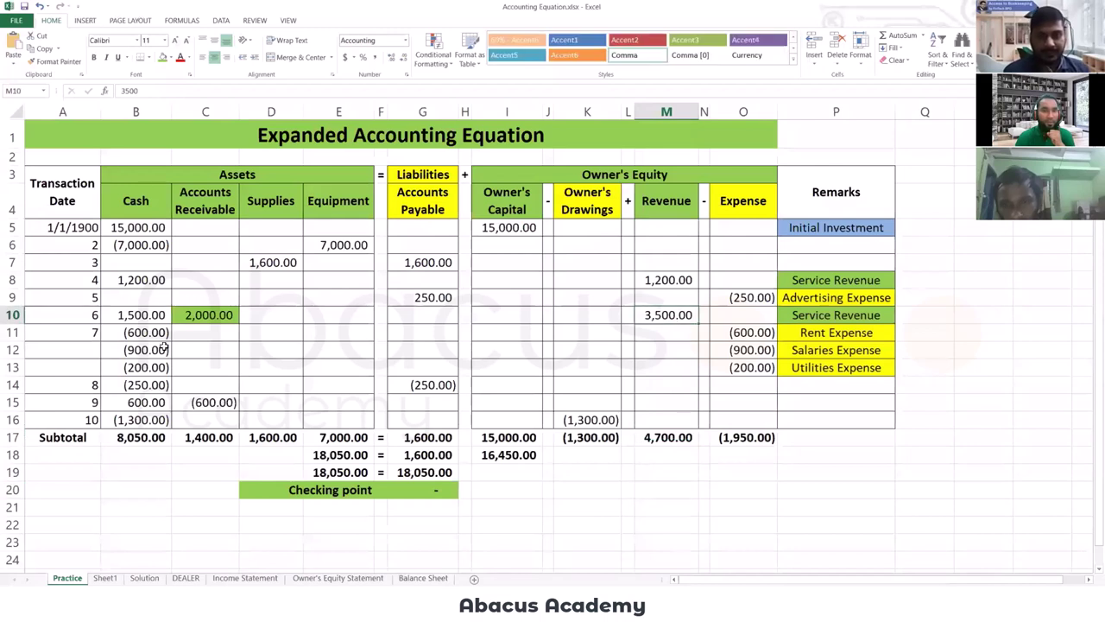
left_click(659, 283)
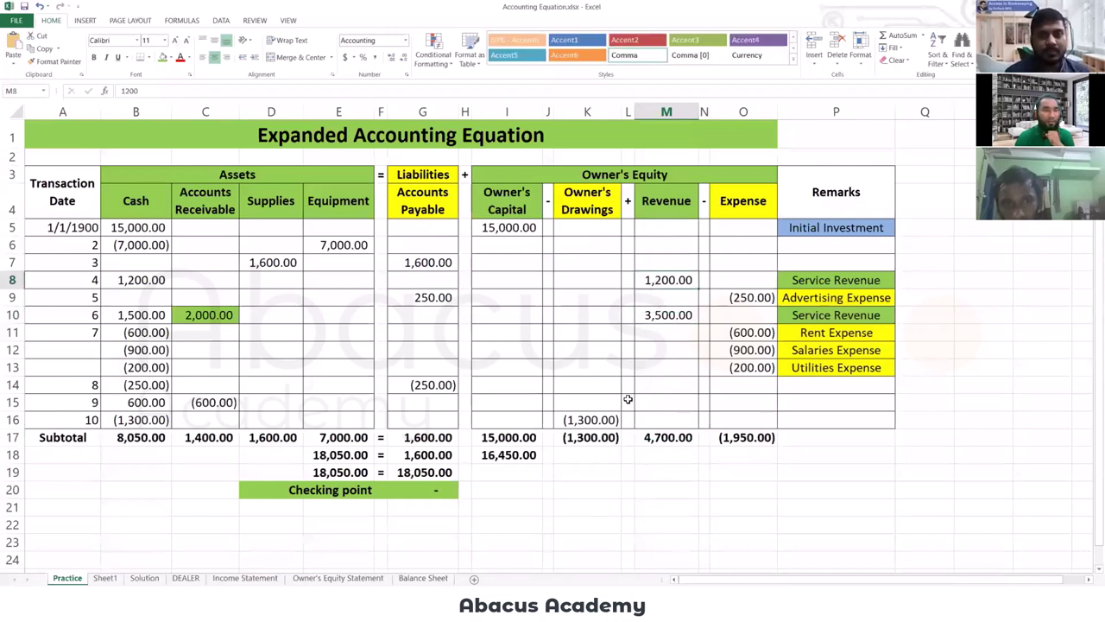
left_click(673, 316)
left_click(678, 282)
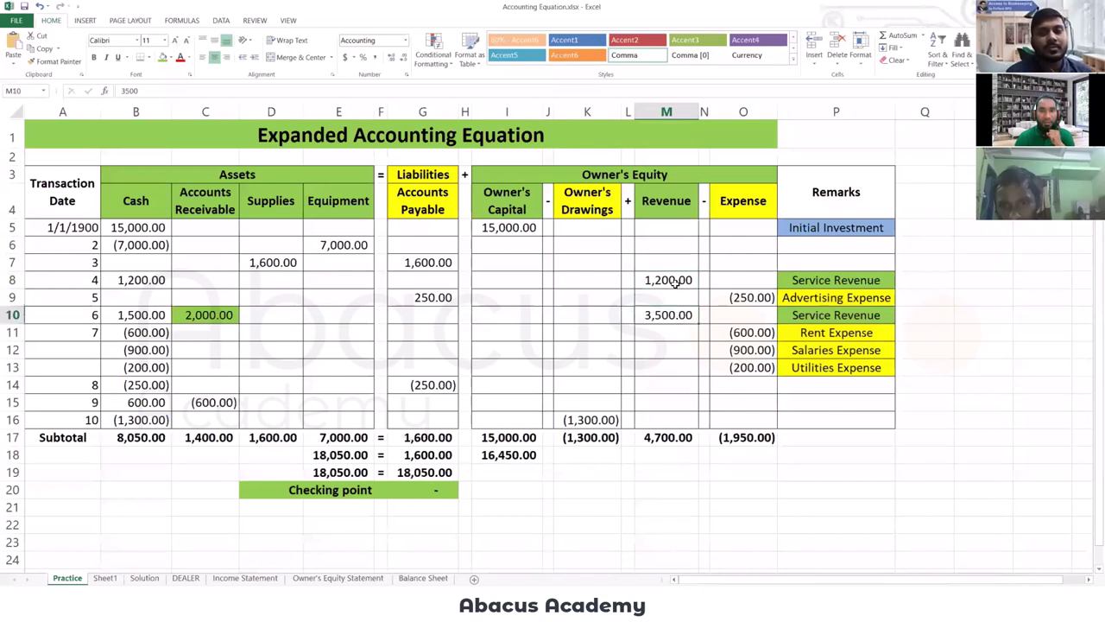
left_click(836, 278)
Highlight the revenue entries in M10 and M8 of the Practice sheet with green fill.
left_click(647, 315)
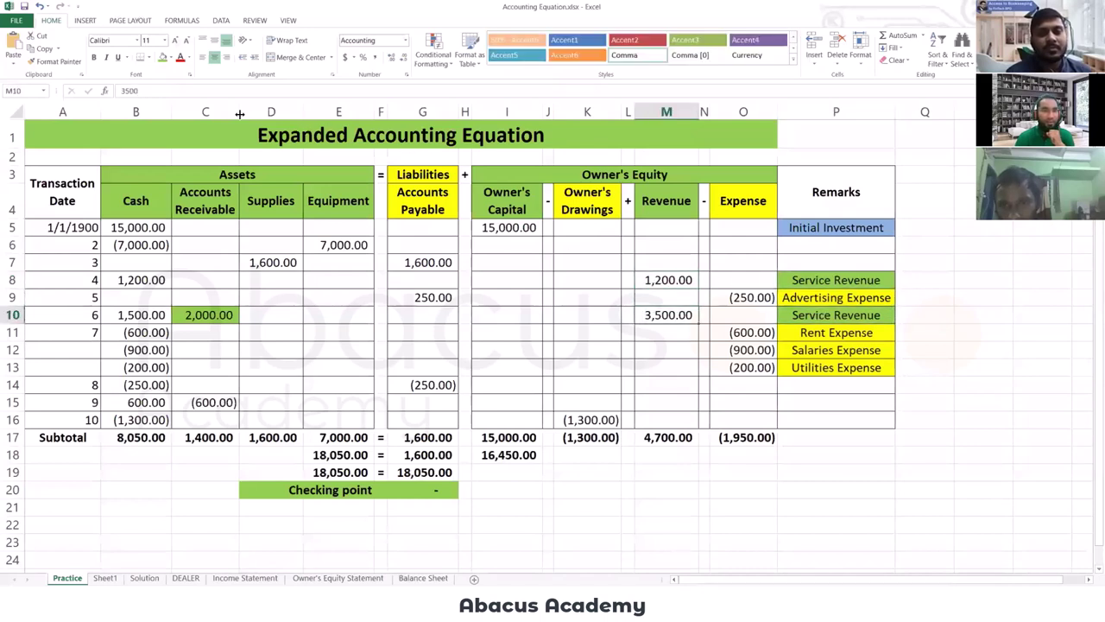
left_click(161, 59)
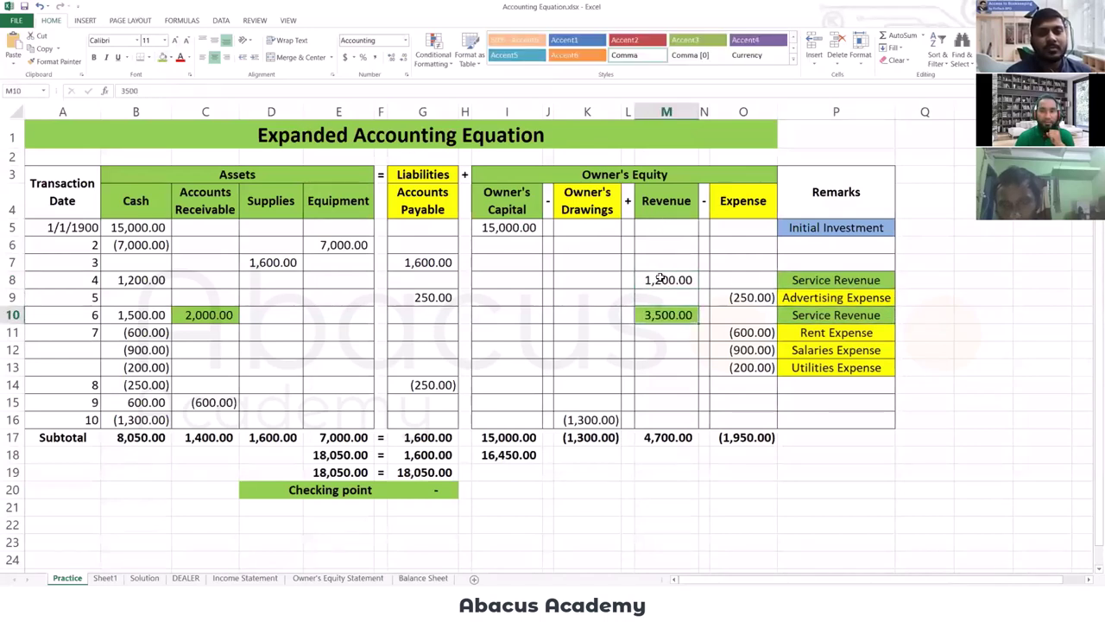
left_click(662, 275)
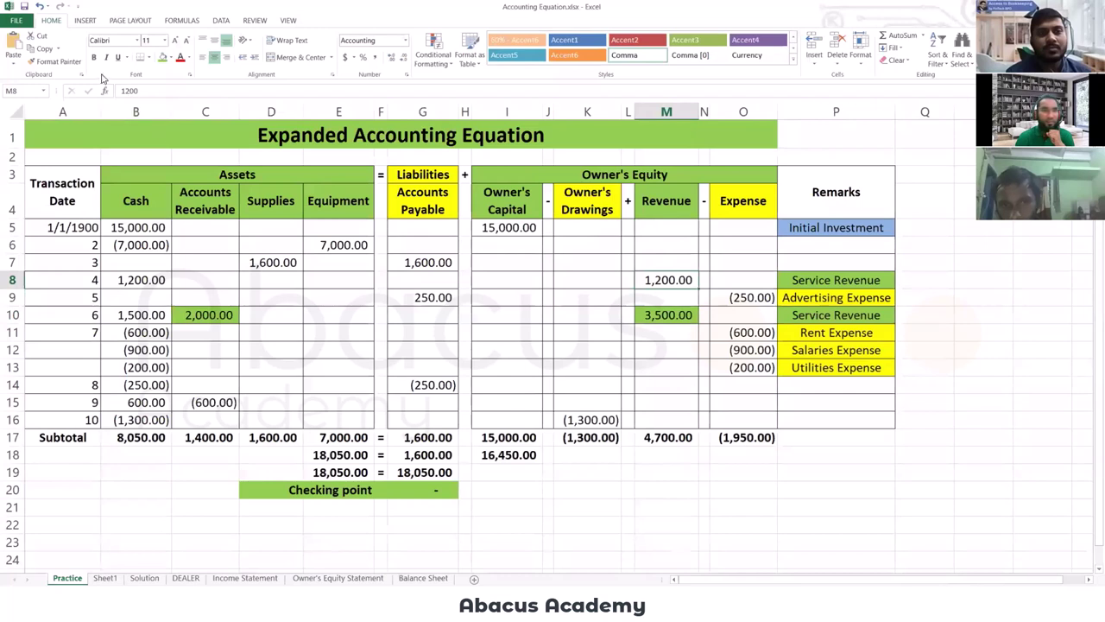
left_click(162, 59)
left_click(627, 497)
Compare the revenue subtotal in M17 of the Practice sheet with the Total Revenue line on the Income Statement.
left_click(679, 437)
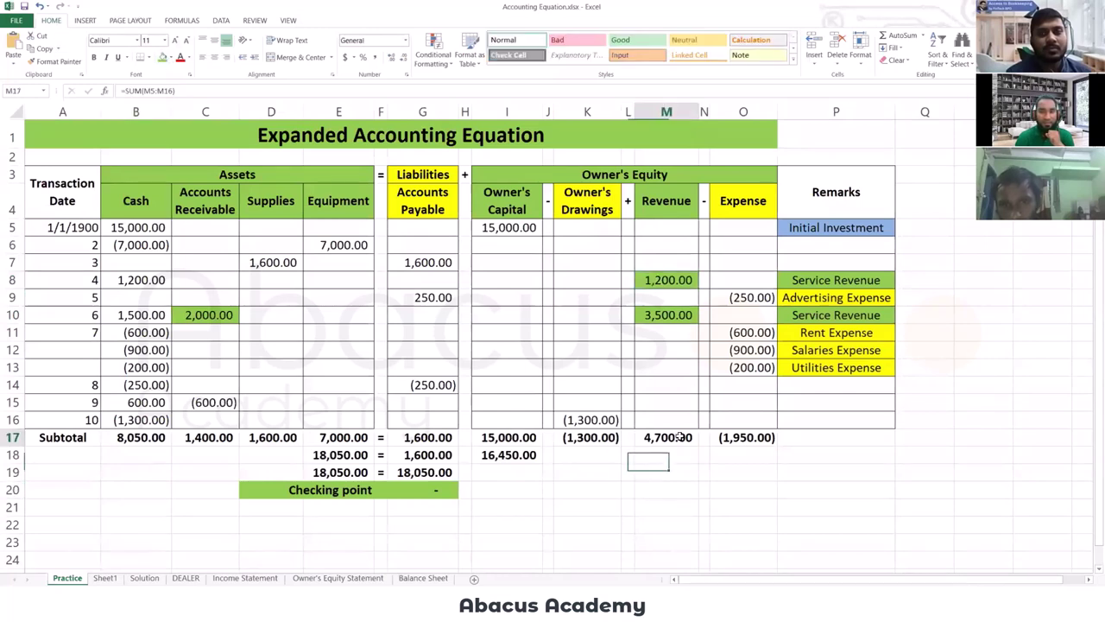
left_click(245, 578)
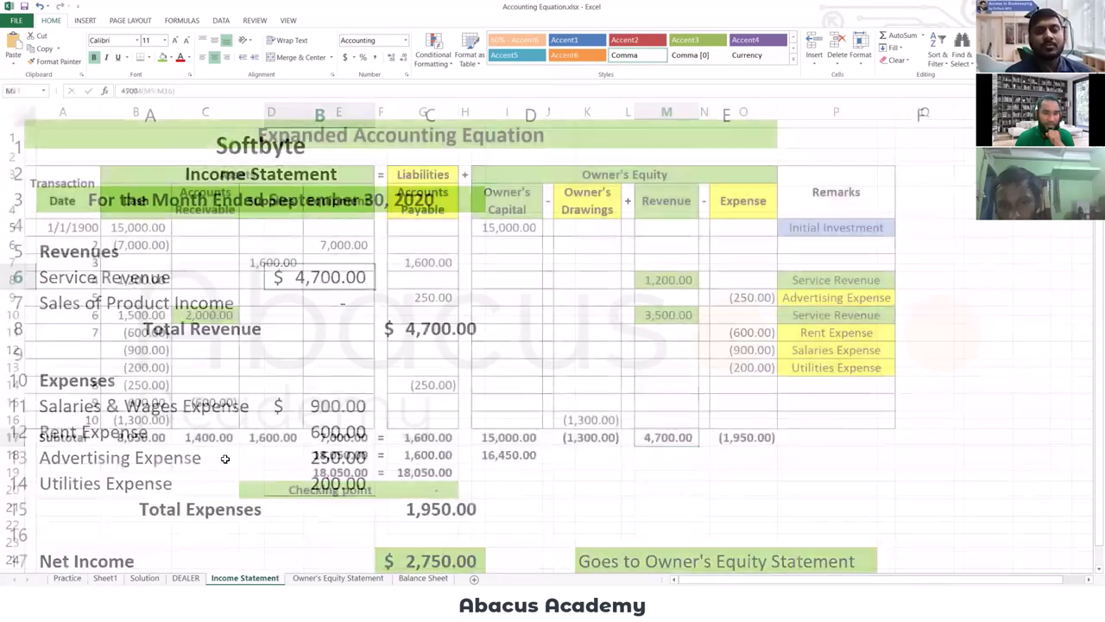
left_click(192, 319)
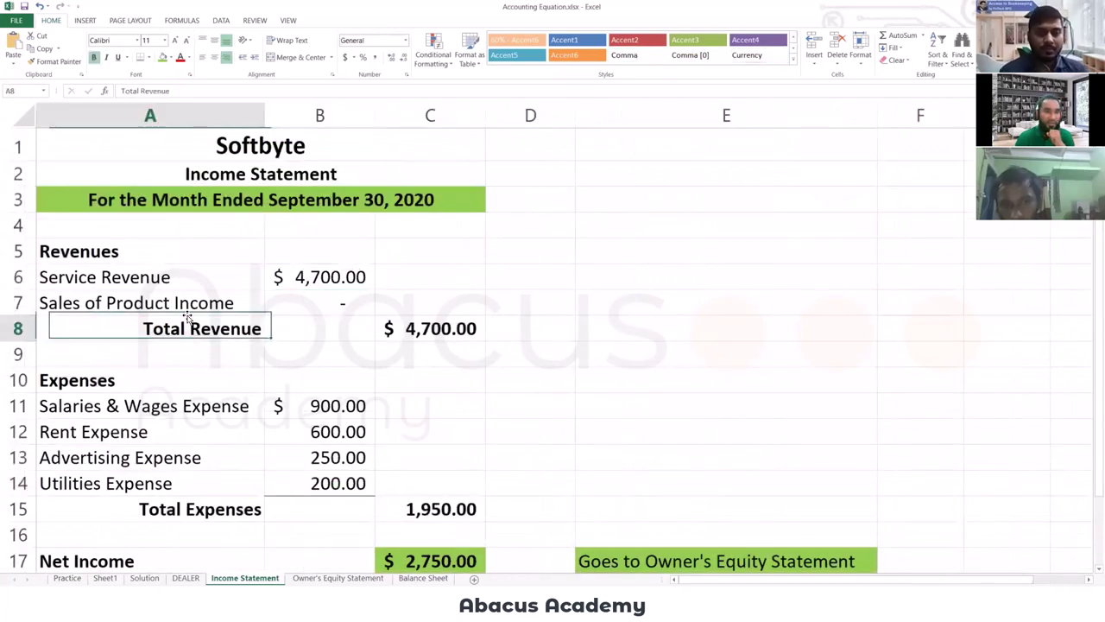
left_click(326, 302)
left_click(200, 335)
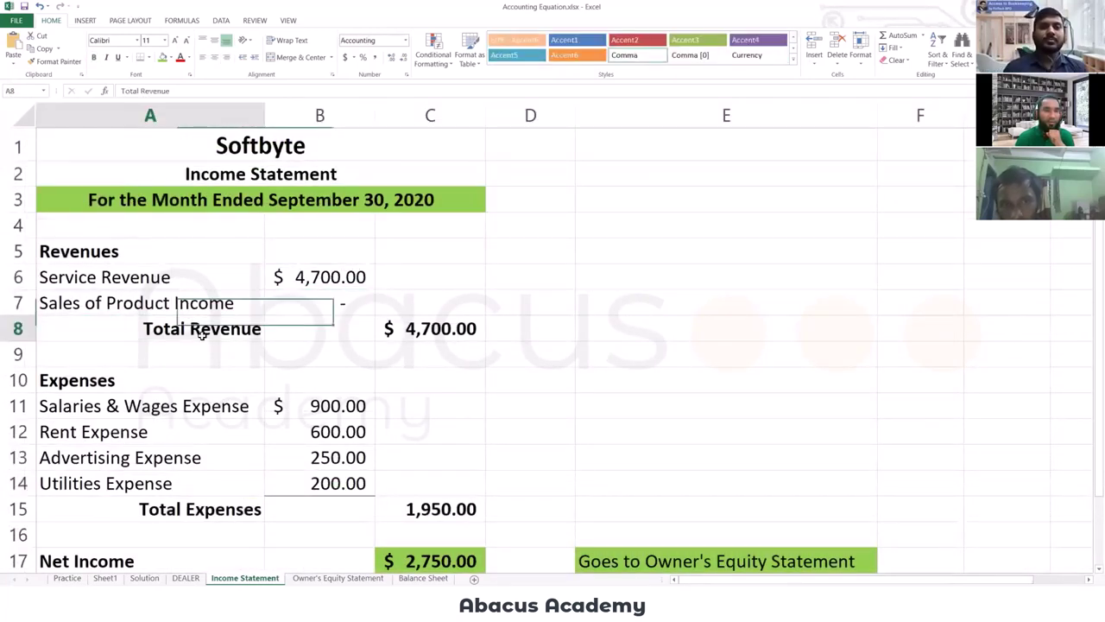
left_click(427, 334)
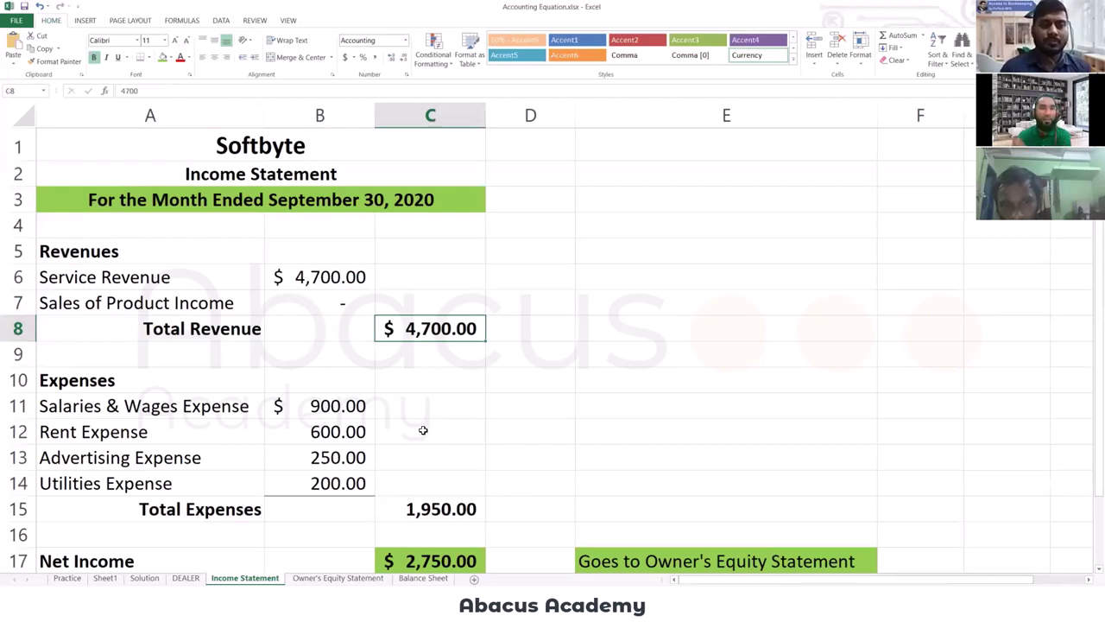
Go over the salaries, rent, advertising and utilities lines in the Income Statement's Expenses section.
scroll(252, 461, "down", 2)
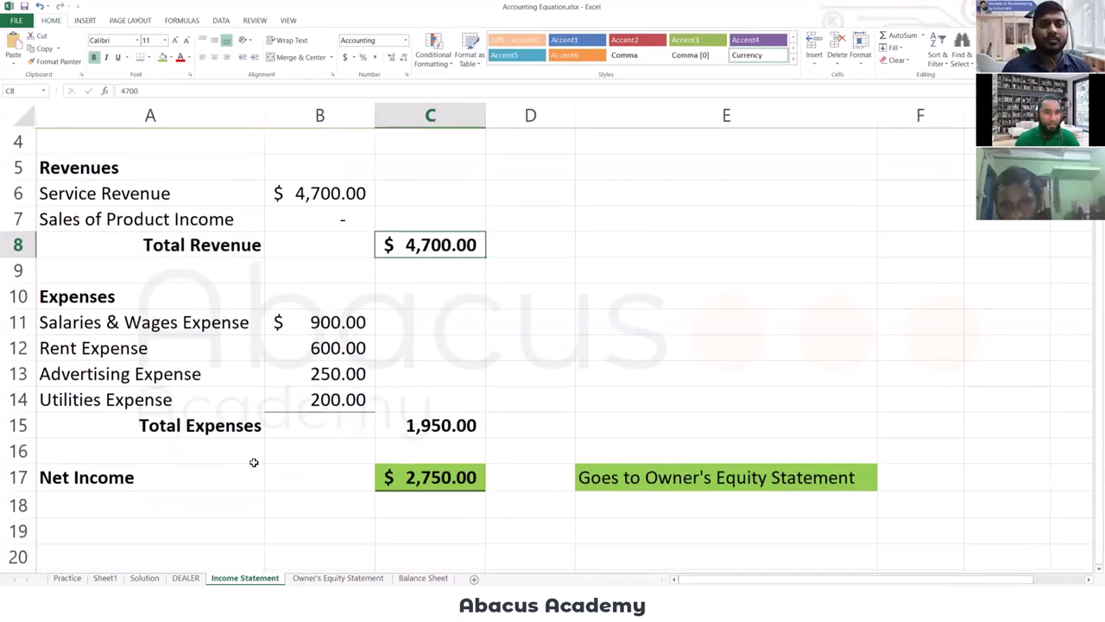
left_click(185, 244)
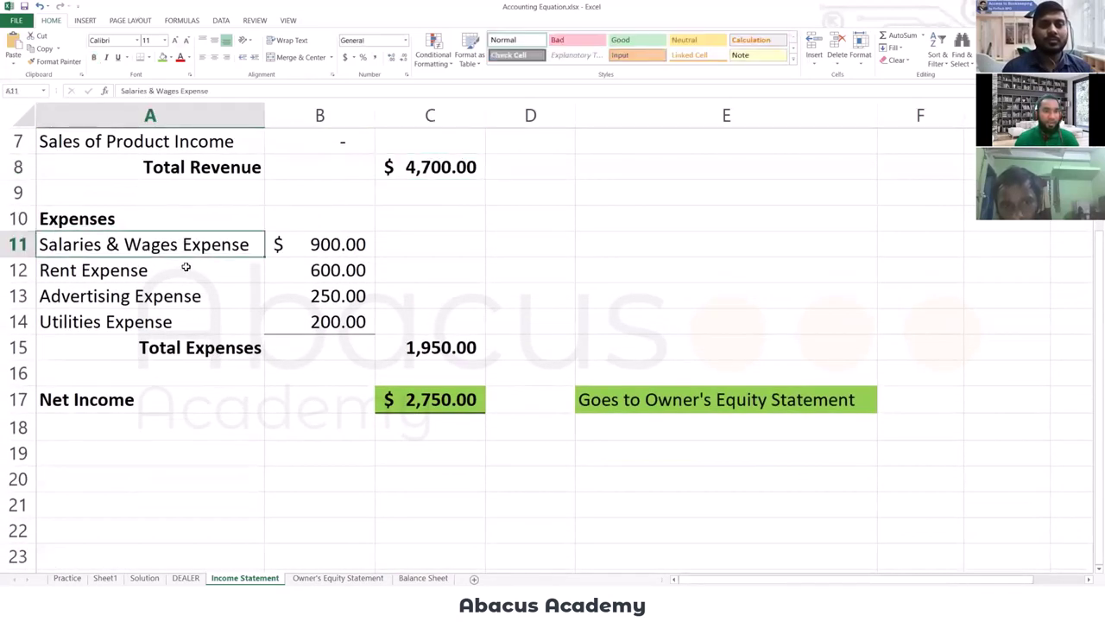
left_click(187, 295)
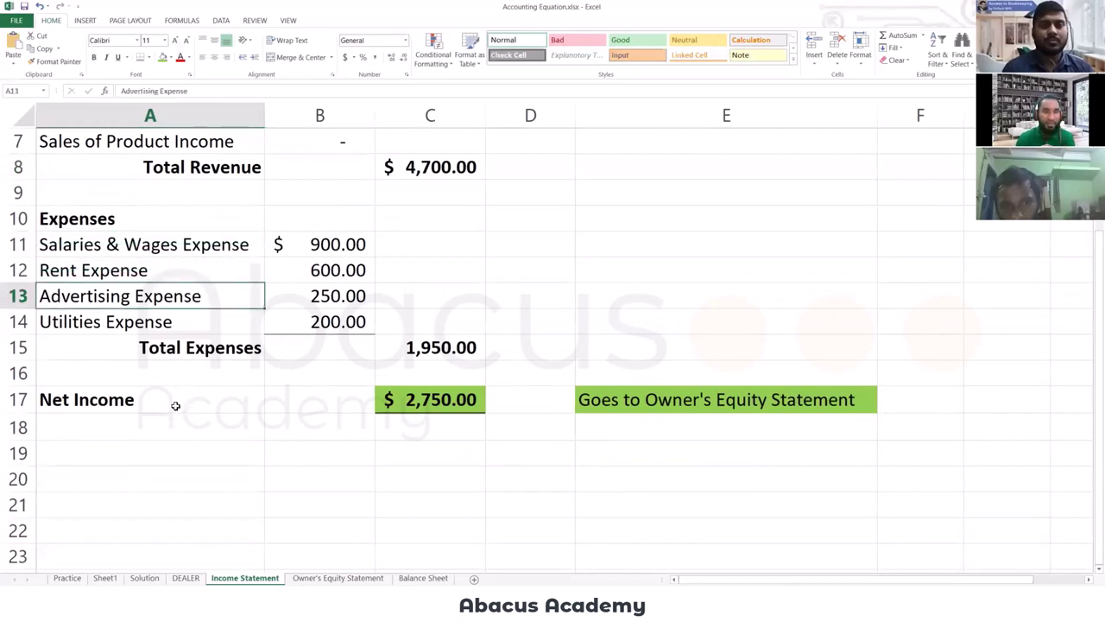
scroll(177, 404, "up", 2)
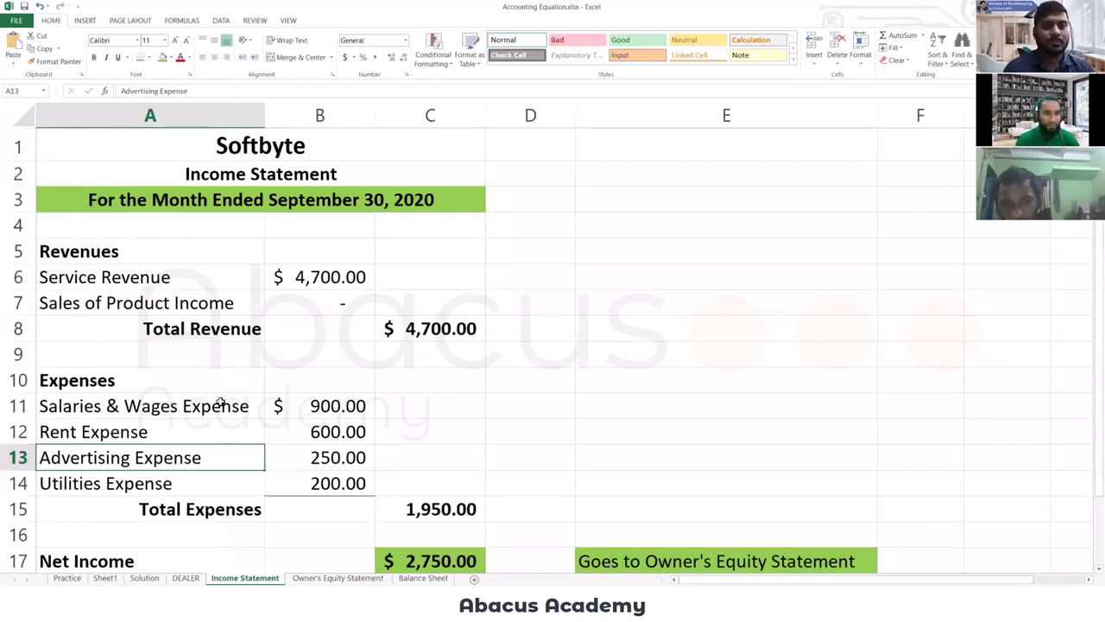
scroll(221, 401, "down", 1)
left_click(114, 328)
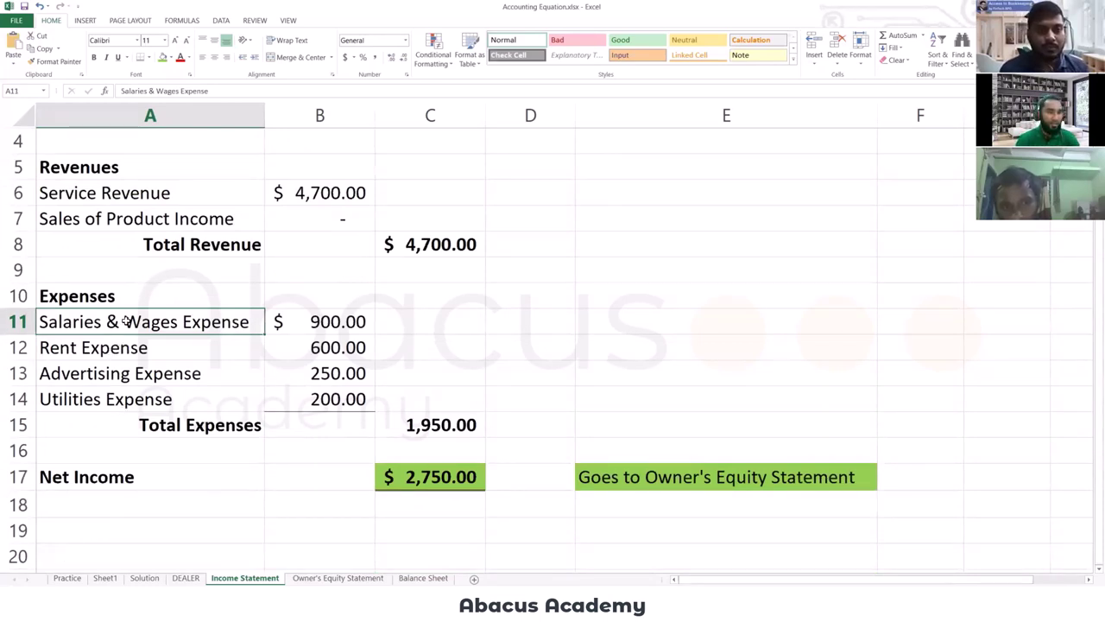
left_click(137, 352)
left_click(147, 376)
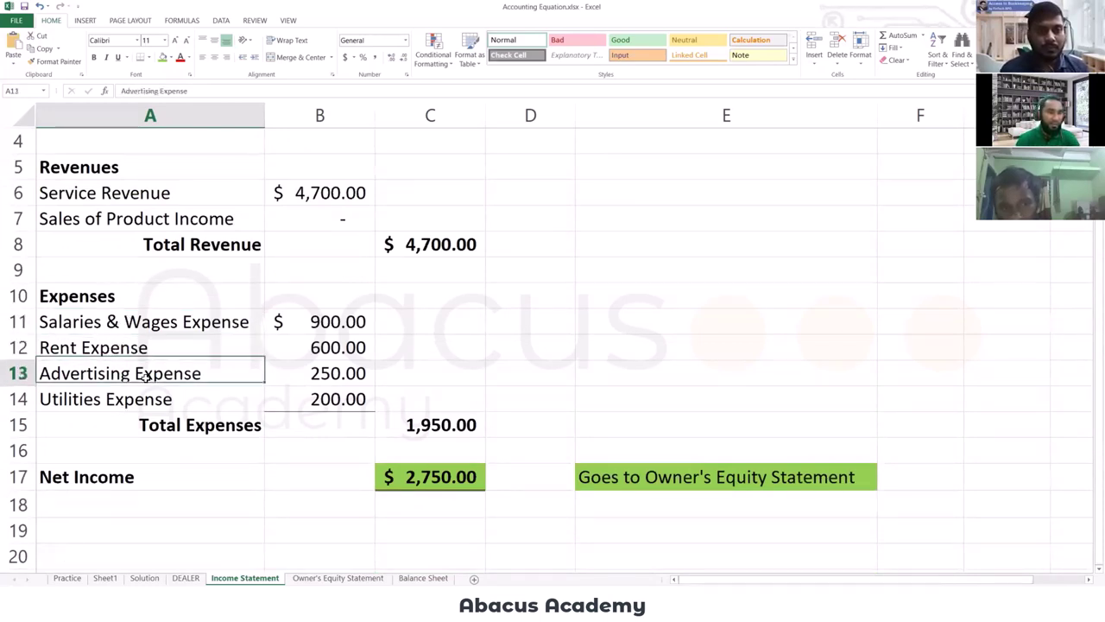
left_click(146, 403)
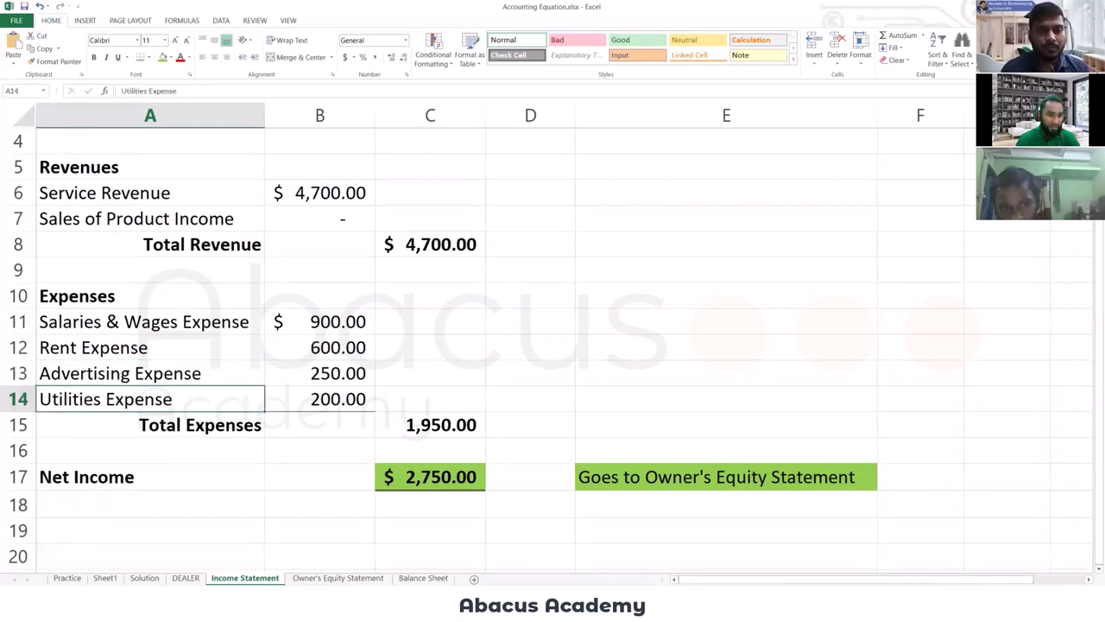
Review the advertising, rent, salaries and utilities expense remarks in column P of the Practice sheet.
left_click(68, 578)
left_click(830, 299)
left_click(831, 334)
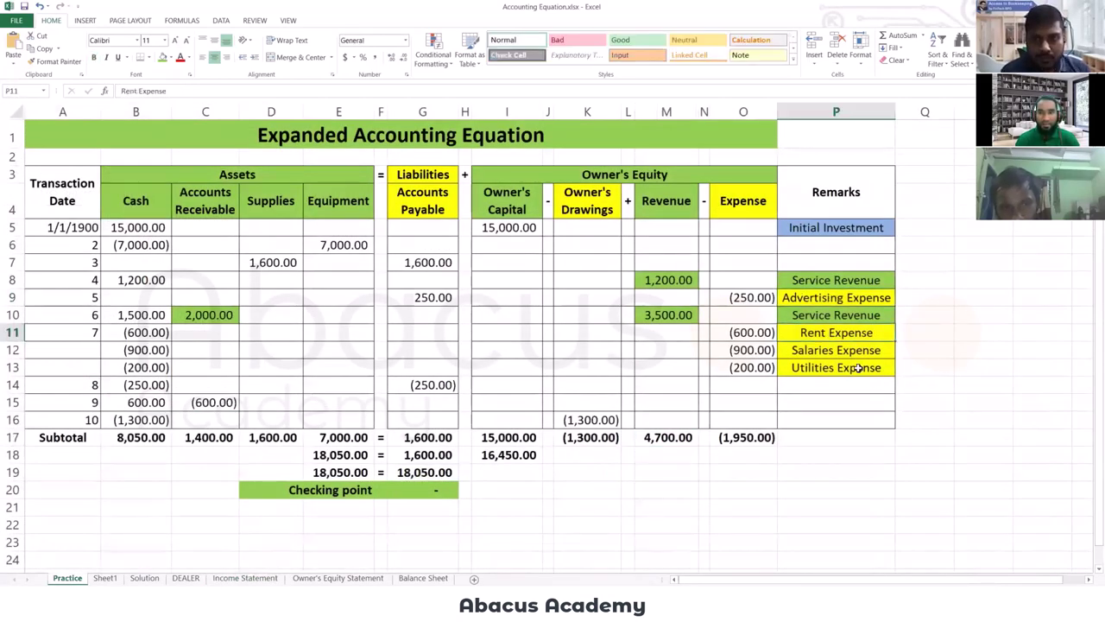
left_click(851, 351)
left_click(853, 368)
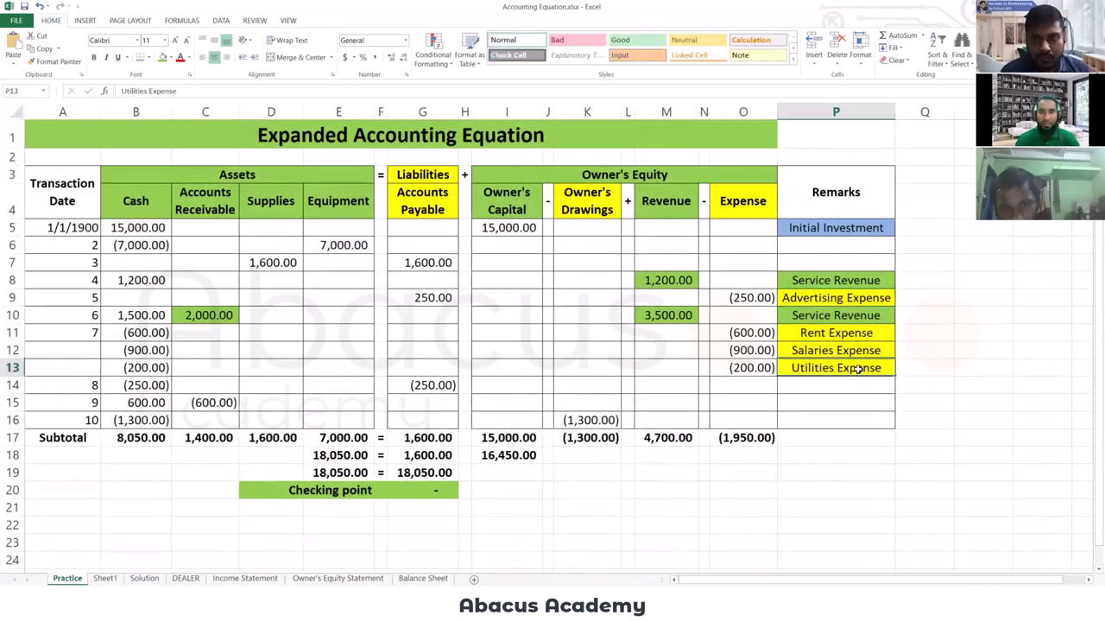
left_click(842, 299)
Compare the expense amounts in column O of the Practice sheet with the expense amounts on the Income Statement.
left_click(758, 297)
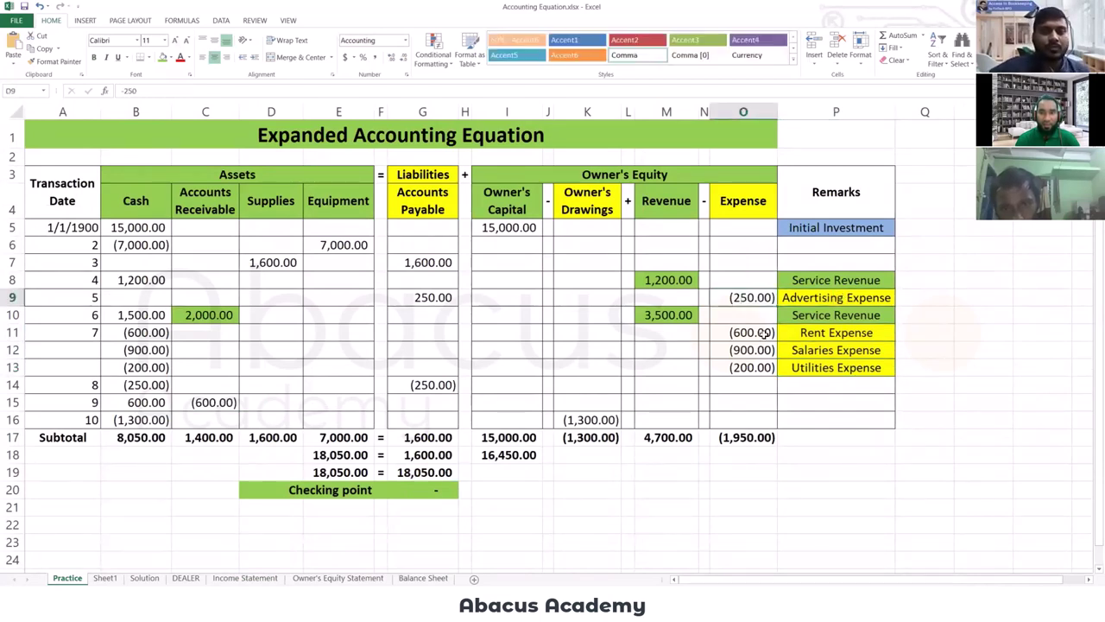
left_click(760, 333)
left_click(758, 350)
left_click(751, 368)
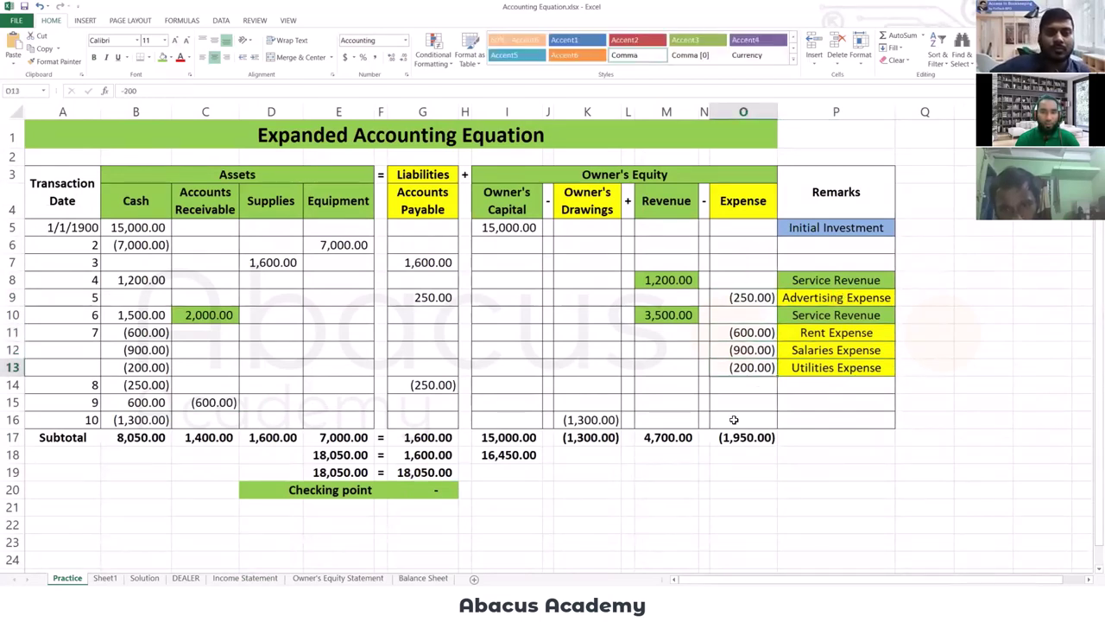
left_click(242, 577)
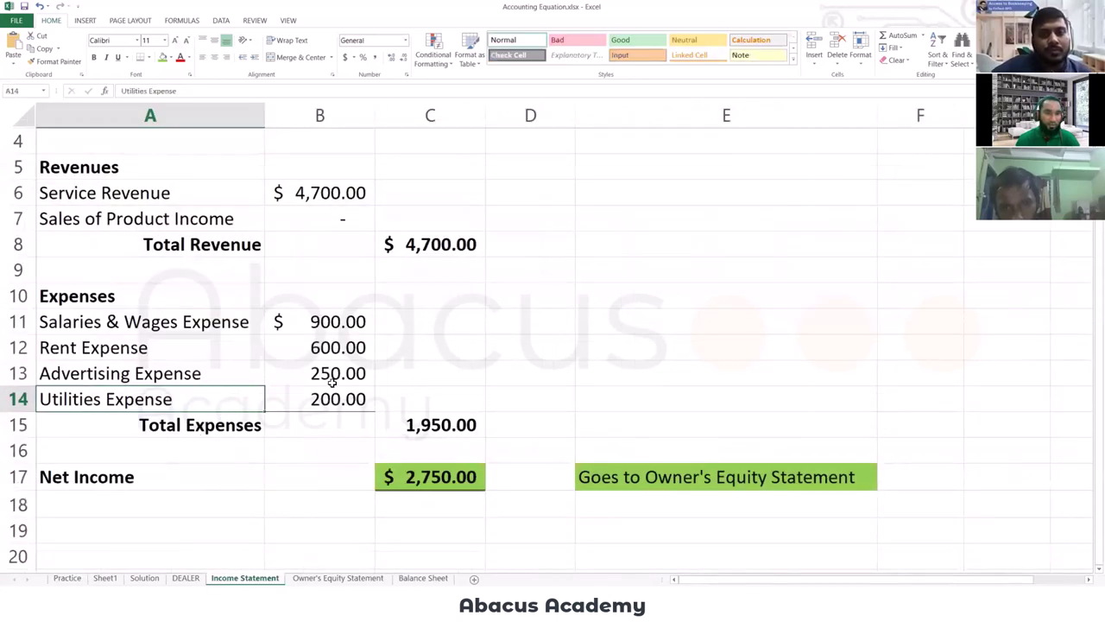
left_click(332, 392)
left_click(333, 326)
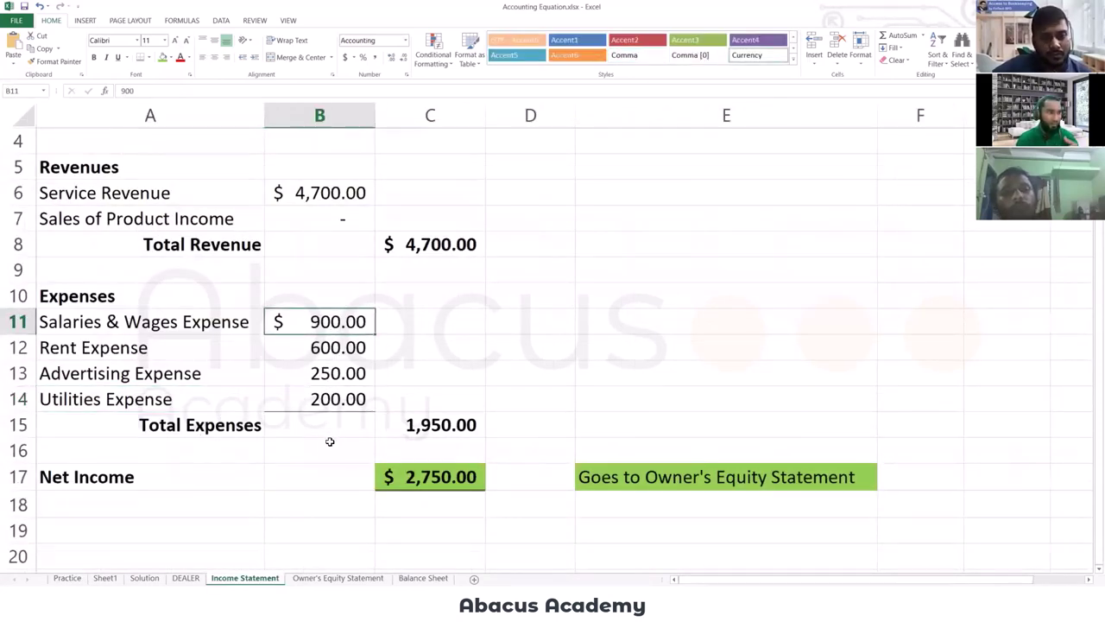
Compare the individual expense amounts with the Total Expenses line on the Income Statement.
left_click_drag(328, 323, 332, 399)
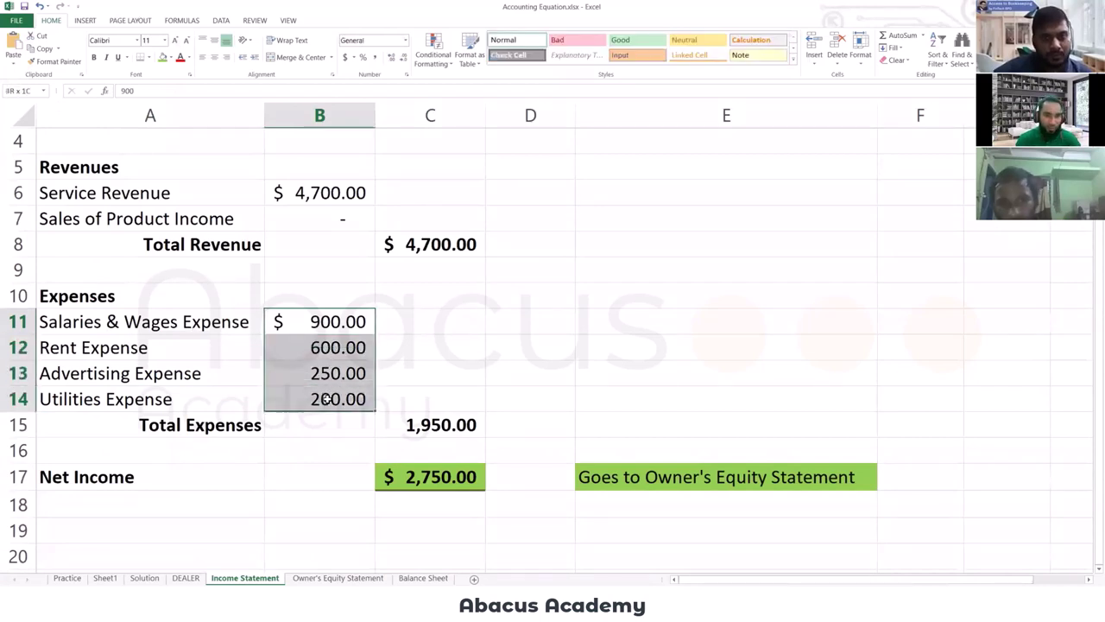
left_click(449, 425)
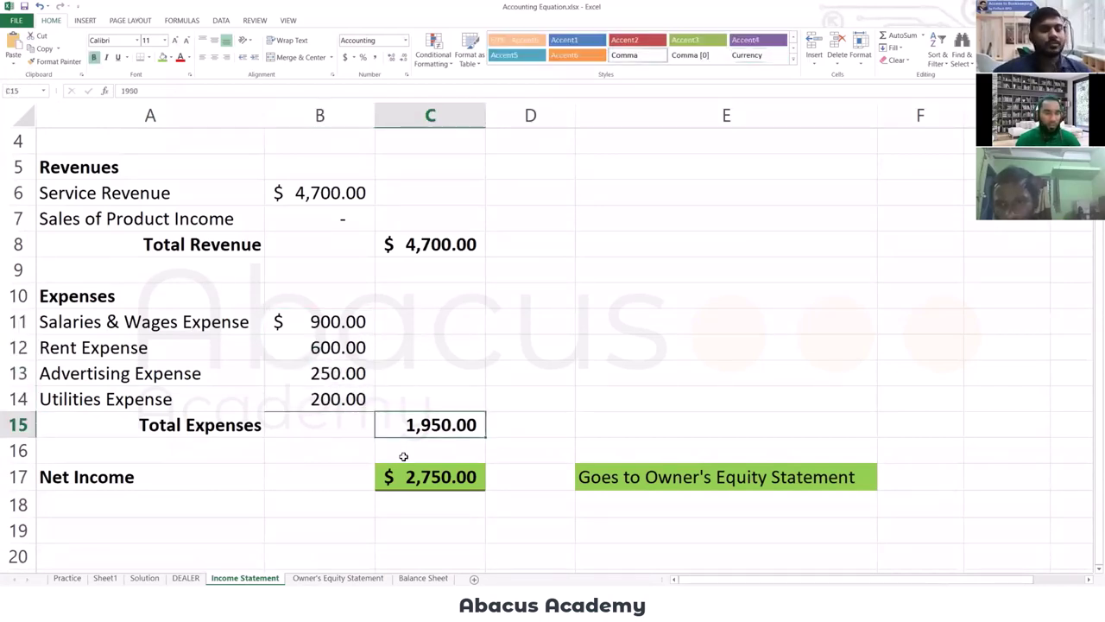
left_click(193, 427)
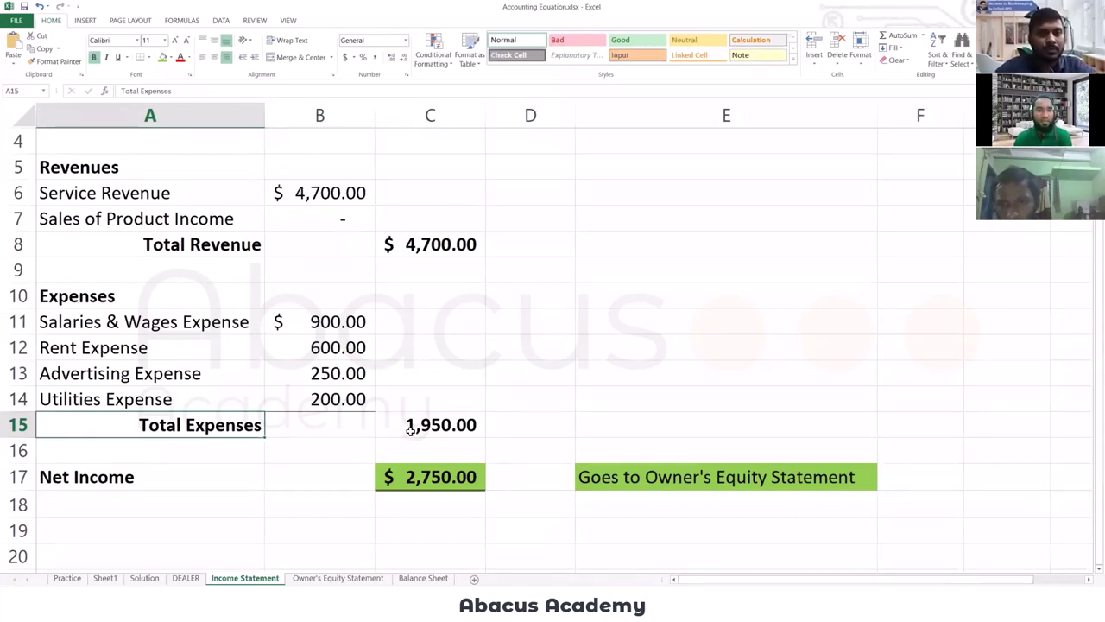
Trace how Net Income in C17 is derived from Total Revenue and Total Expenses on the Income Statement.
left_click(183, 477)
left_click(457, 475)
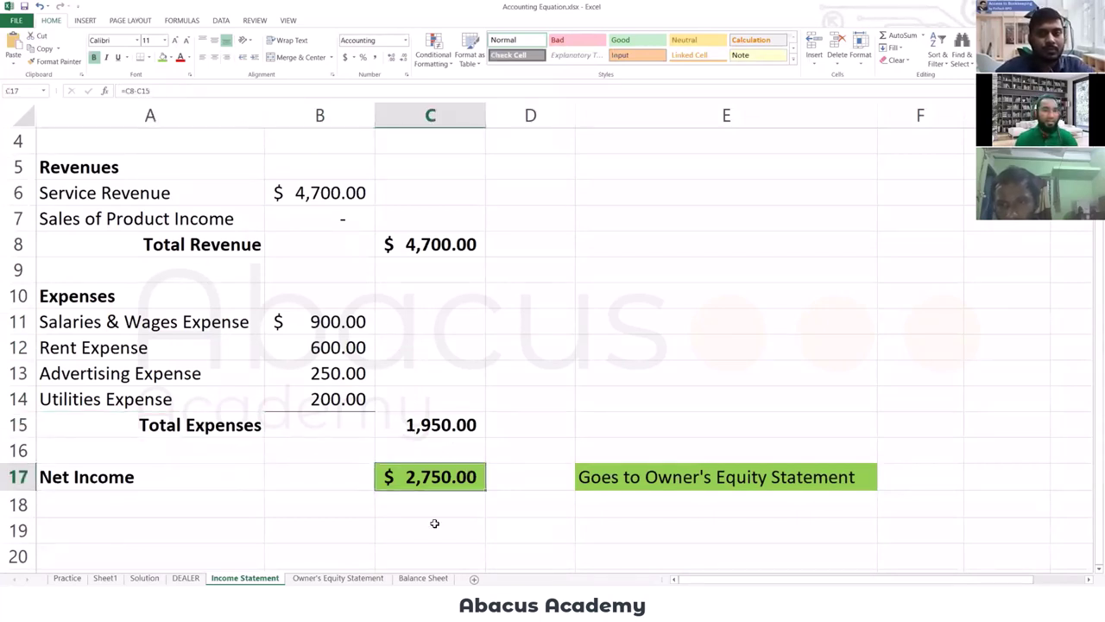
left_click(429, 249)
left_click(429, 431)
left_click(431, 485)
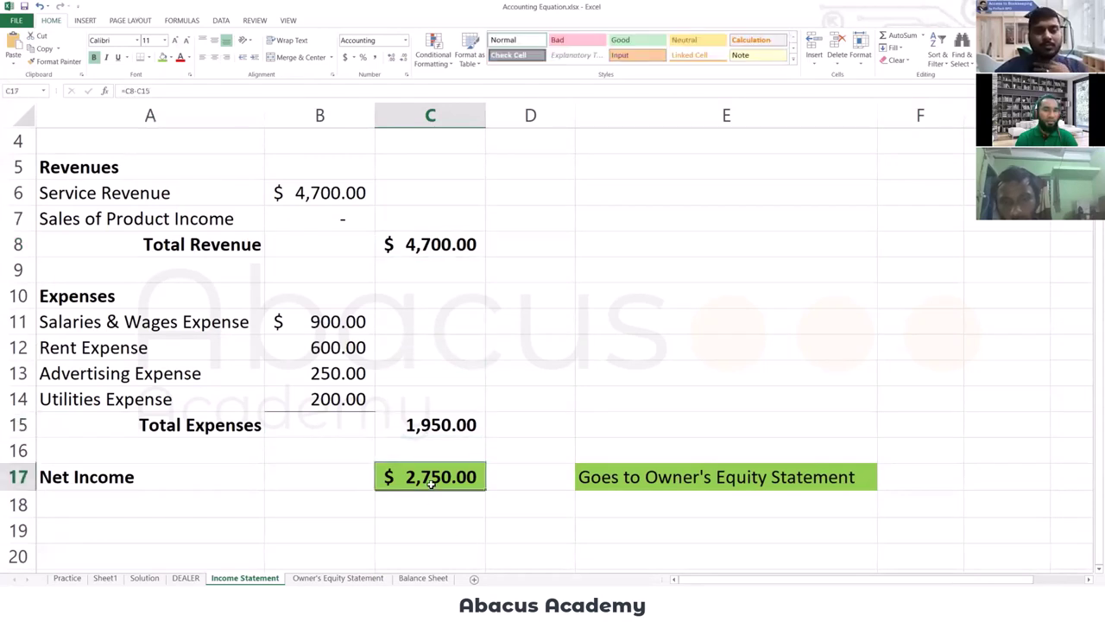
left_click(419, 526)
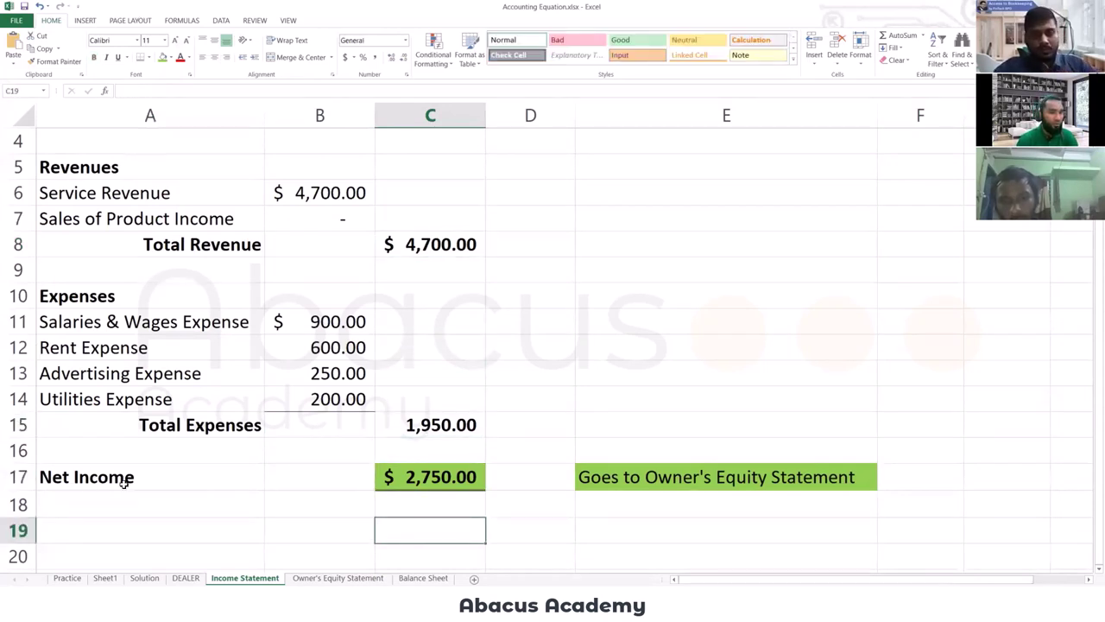
Extend the Net Income label in A17 of the Income Statement to read "Net Income/ Net Loss".
double_click(163, 483)
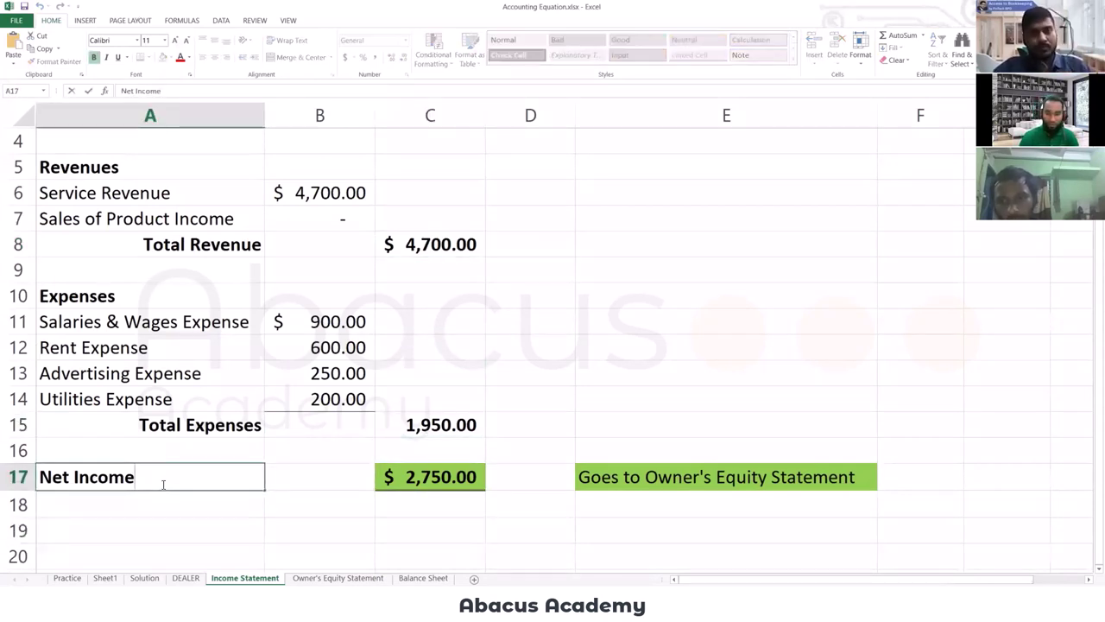
type("/ Net IO")
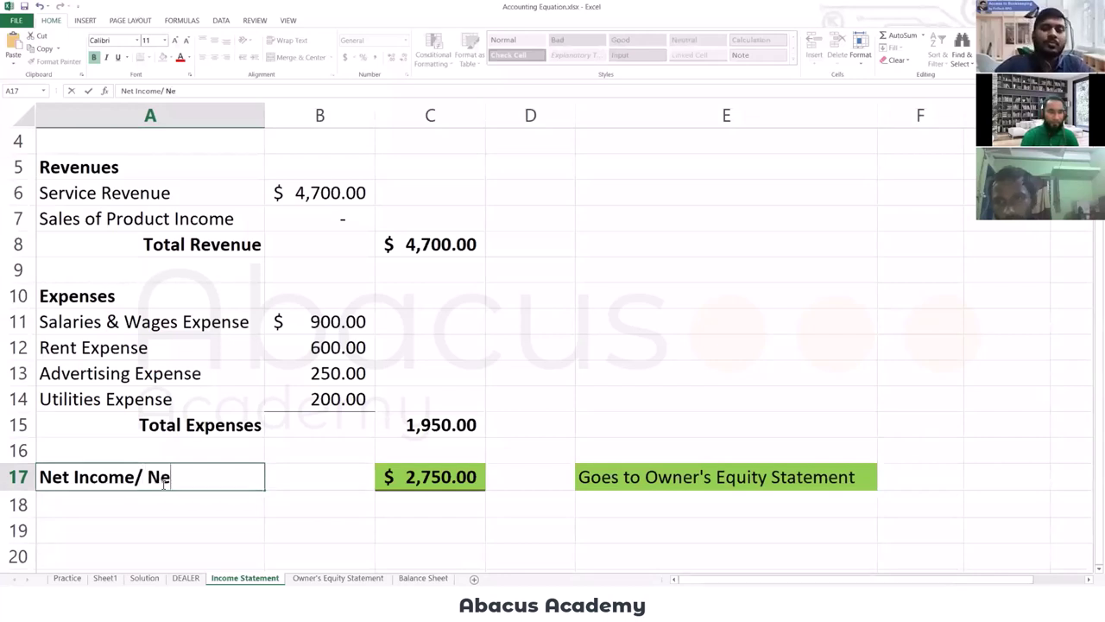
key("BackSpace")
key("BackSpace")
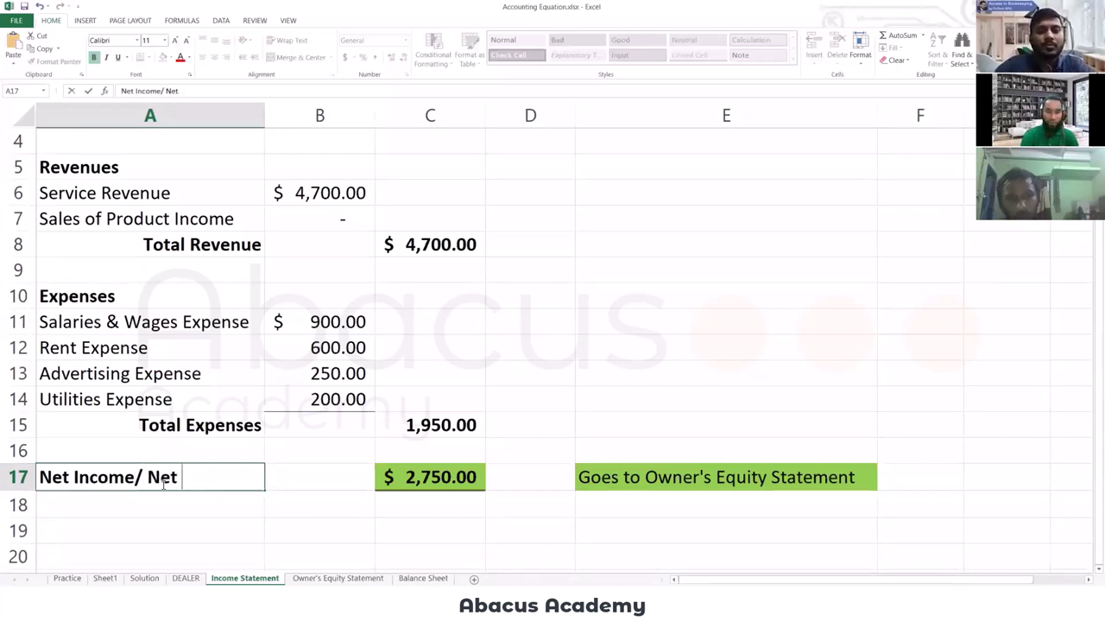
type("Loss")
key("Return")
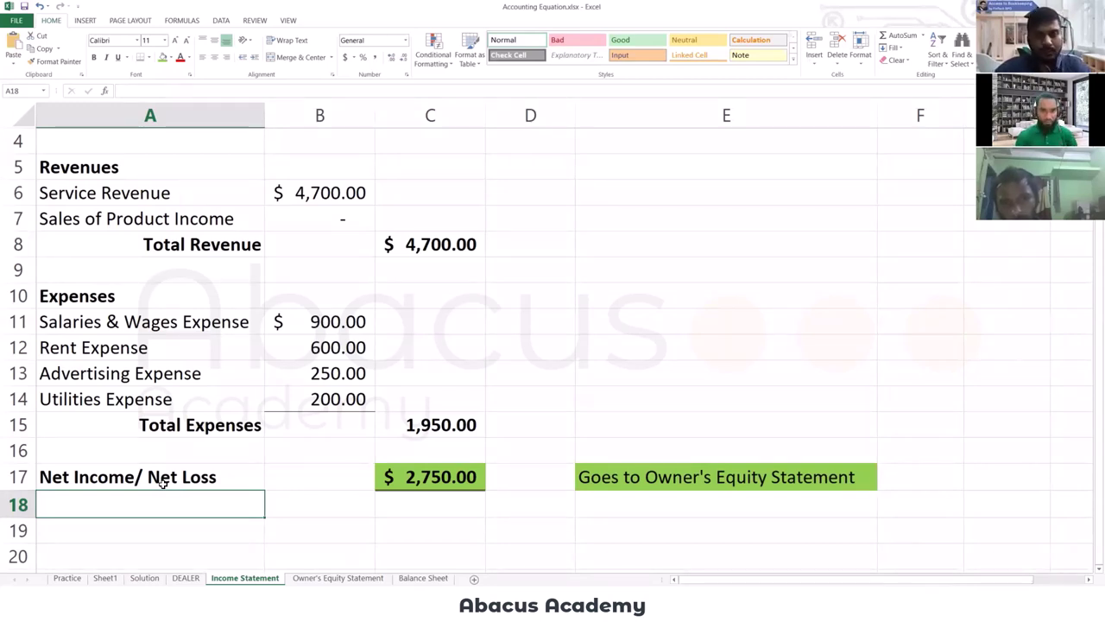
Review the net income line together with the note in E17 about where the amount goes.
left_click(162, 484)
left_click(629, 476)
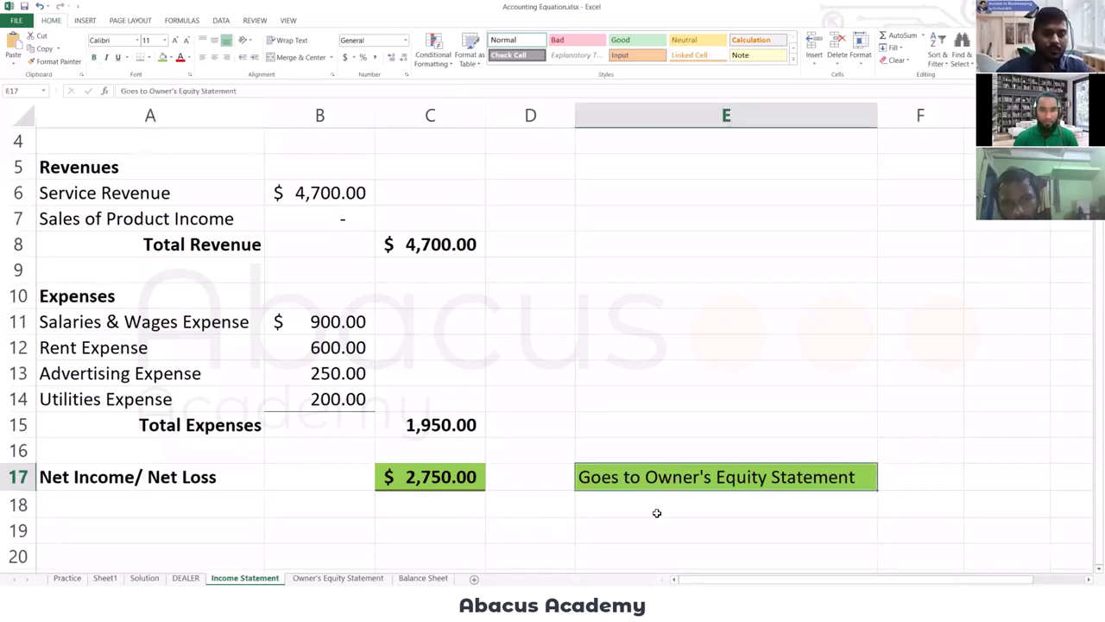
left_click(656, 513)
left_click(645, 477)
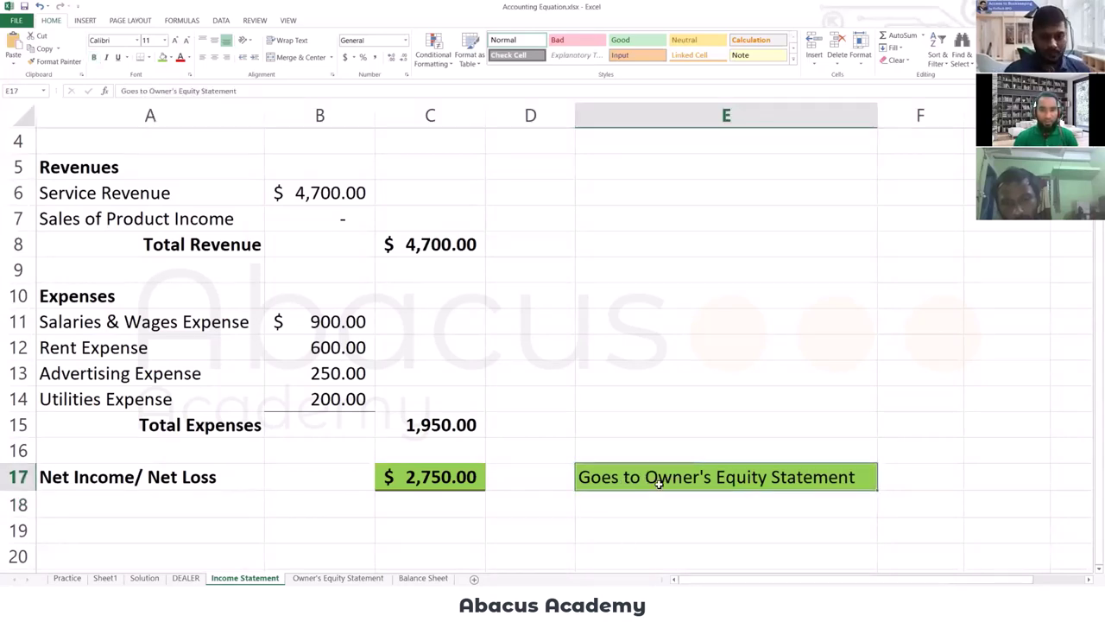
left_click(446, 476)
left_click(633, 478)
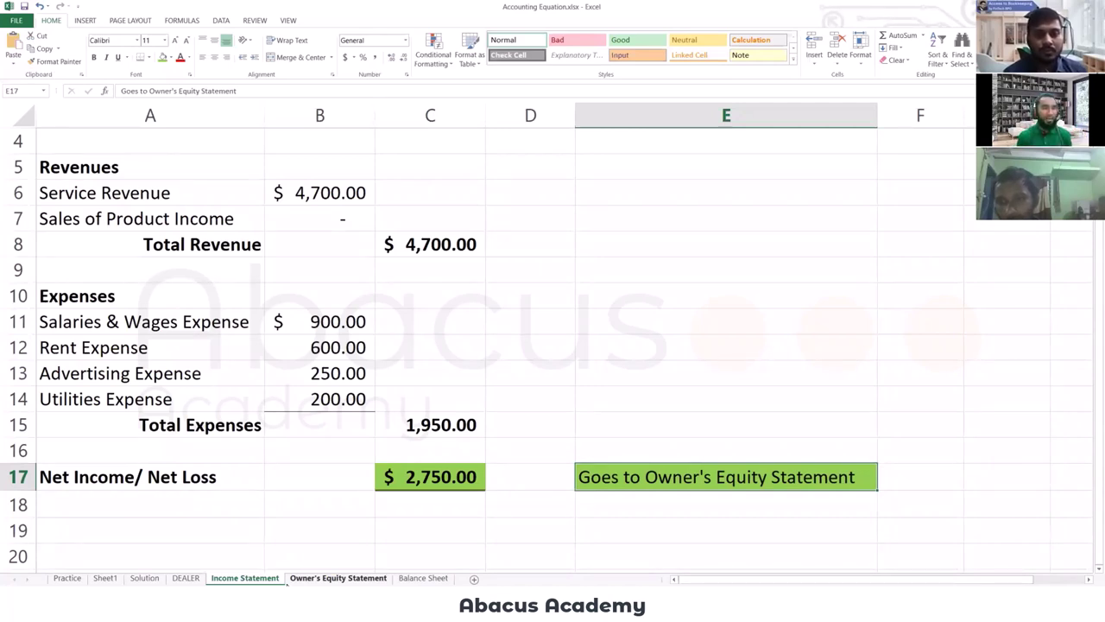
Locate the Owner's Equity Statement in the Sheet1 list of financial statements and open its own sheet.
left_click(105, 578)
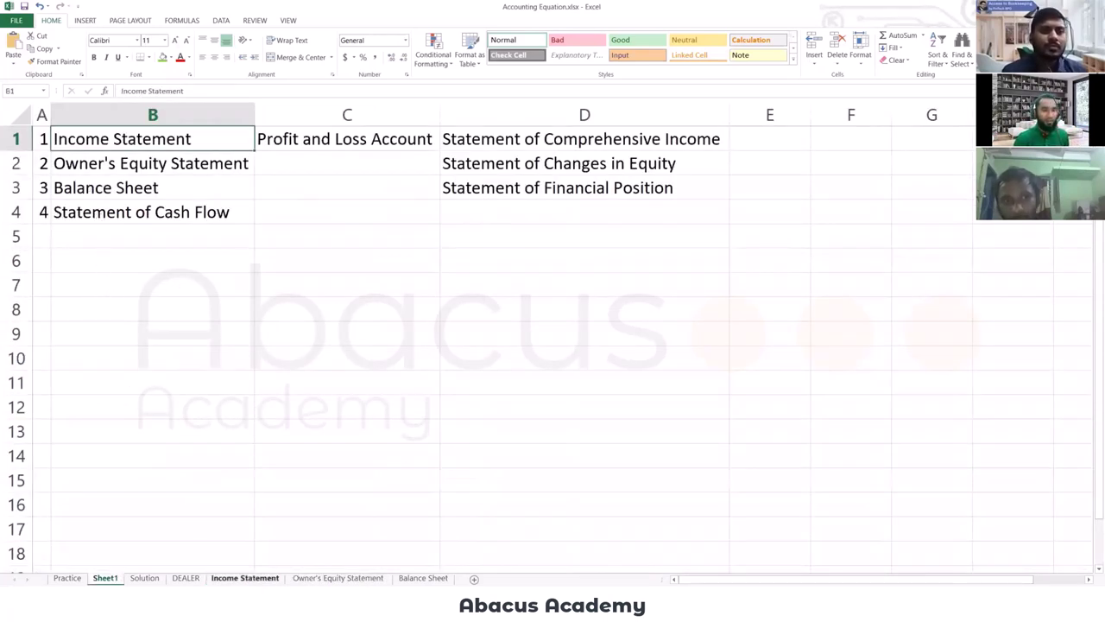
left_click(129, 161)
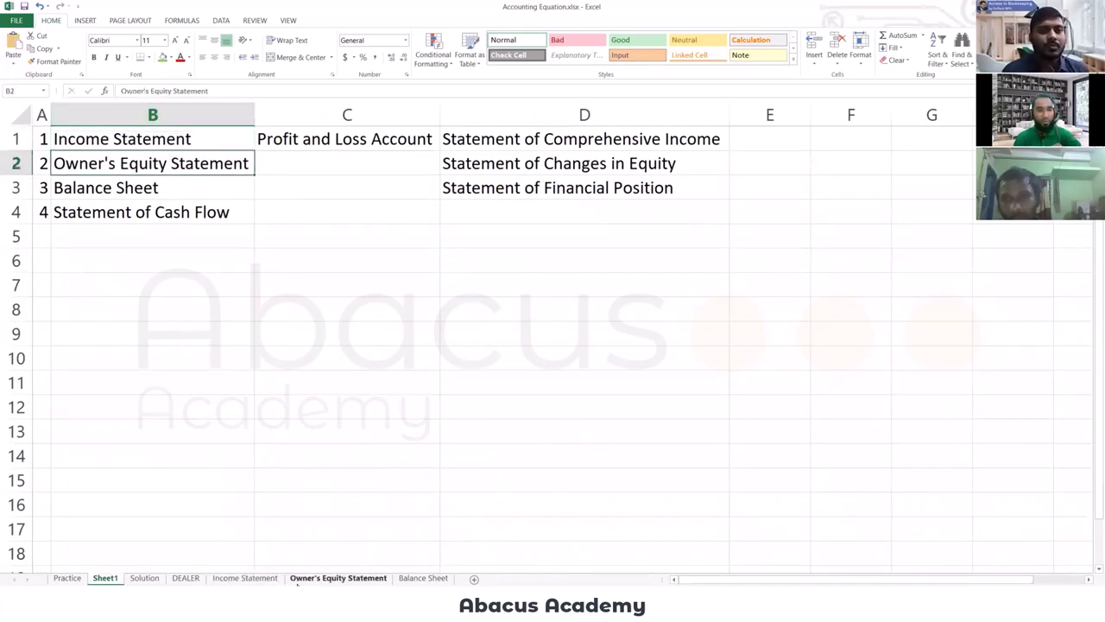
left_click(301, 580)
scroll(222, 382, "up", 2)
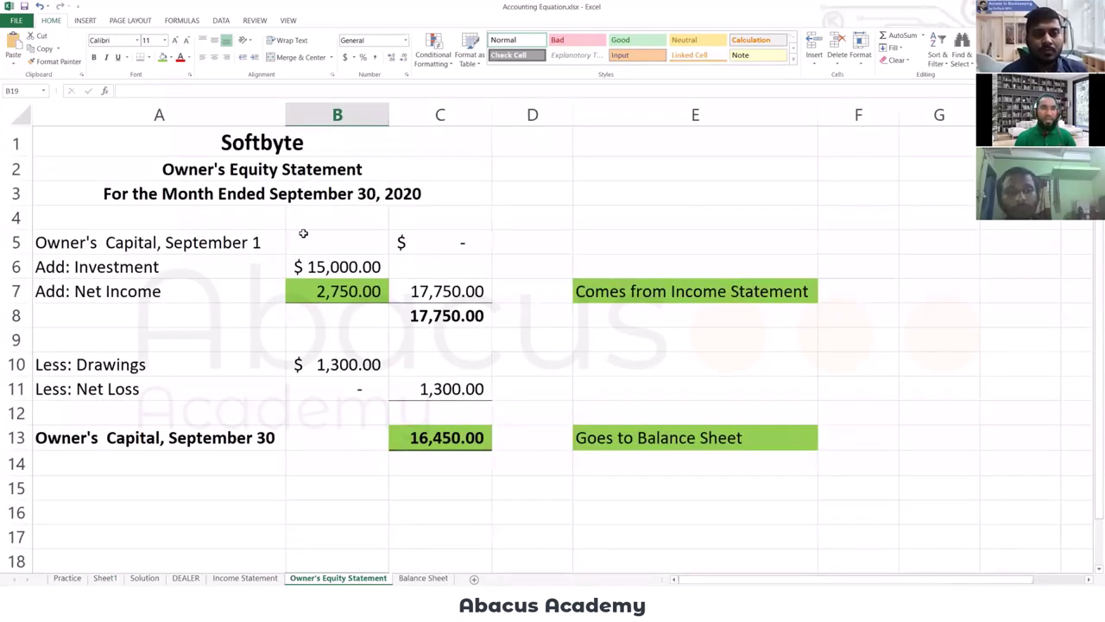
Review the company name and statement title in the Owner's Equity Statement heading.
left_click(309, 139)
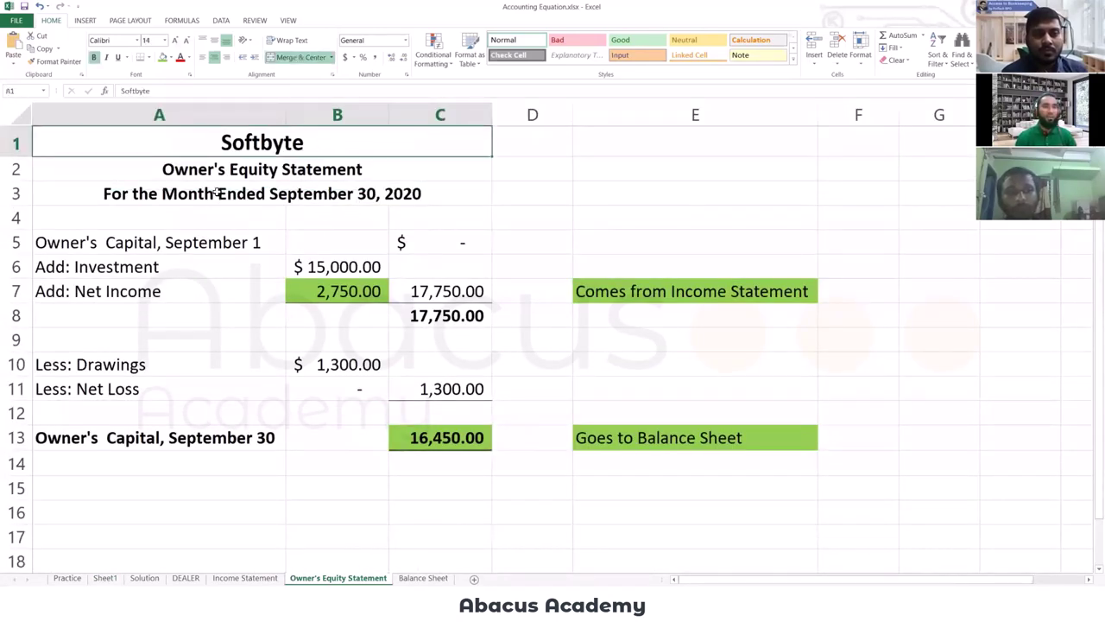
left_click(228, 167)
left_click(235, 139)
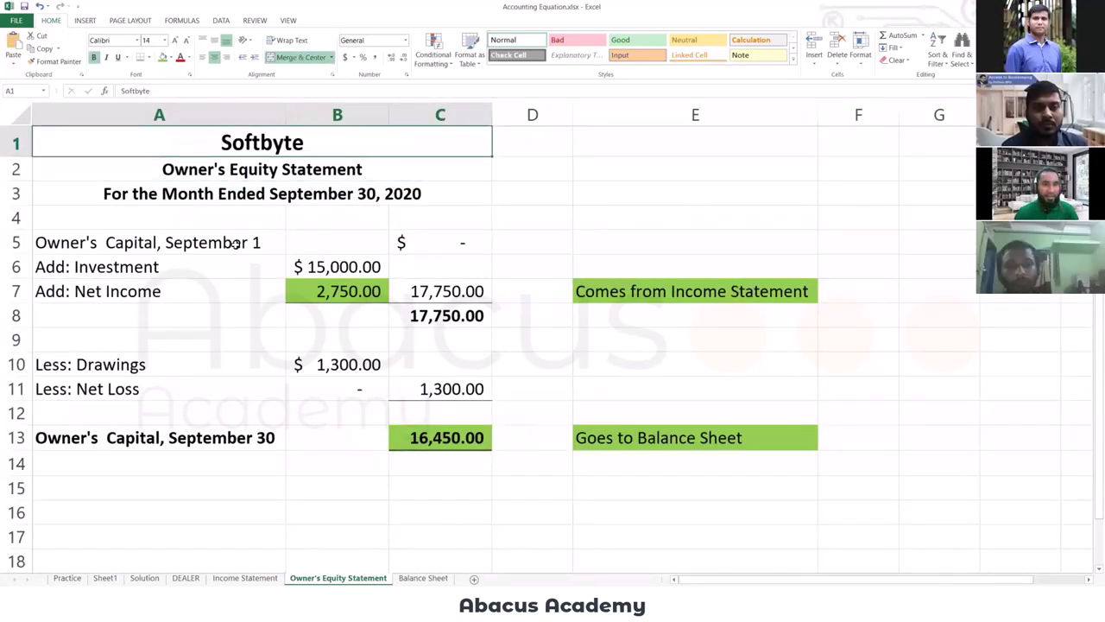
left_click(182, 171)
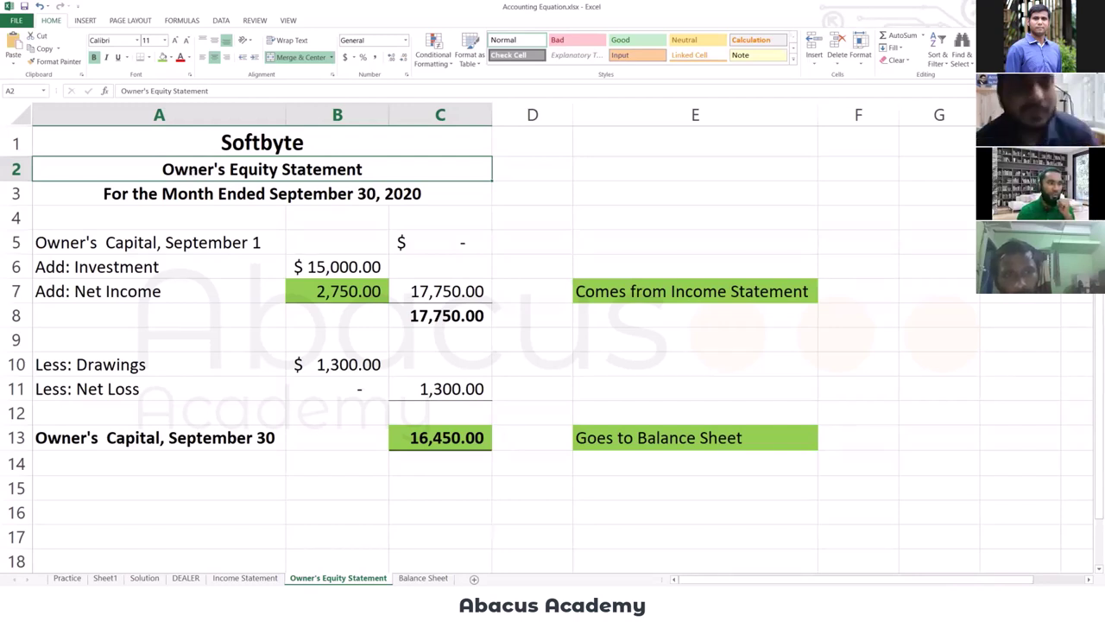
key("alt+Tab")
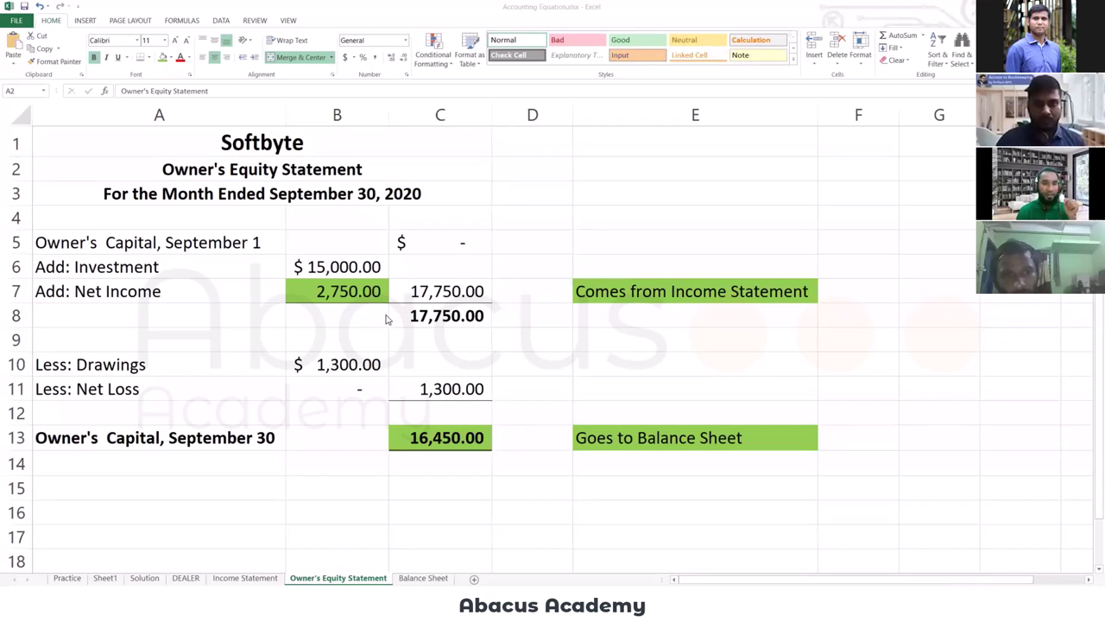
key("alt+Tab")
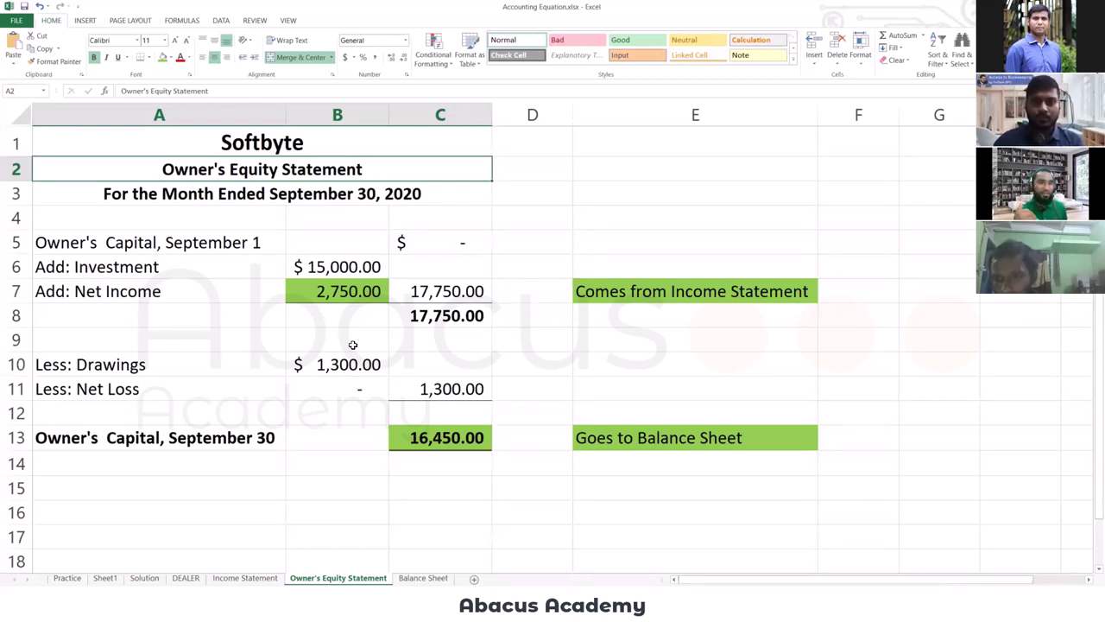
Revisit the Service Revenue and Sales of Product Income lines on the Income Statement.
left_click(239, 578)
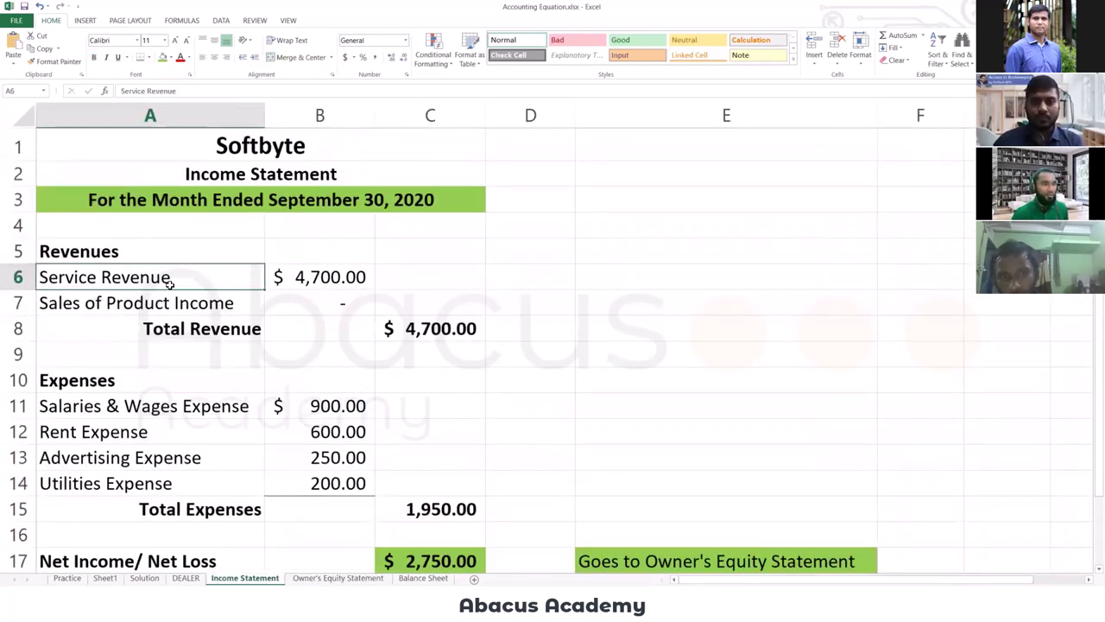
left_click(118, 309)
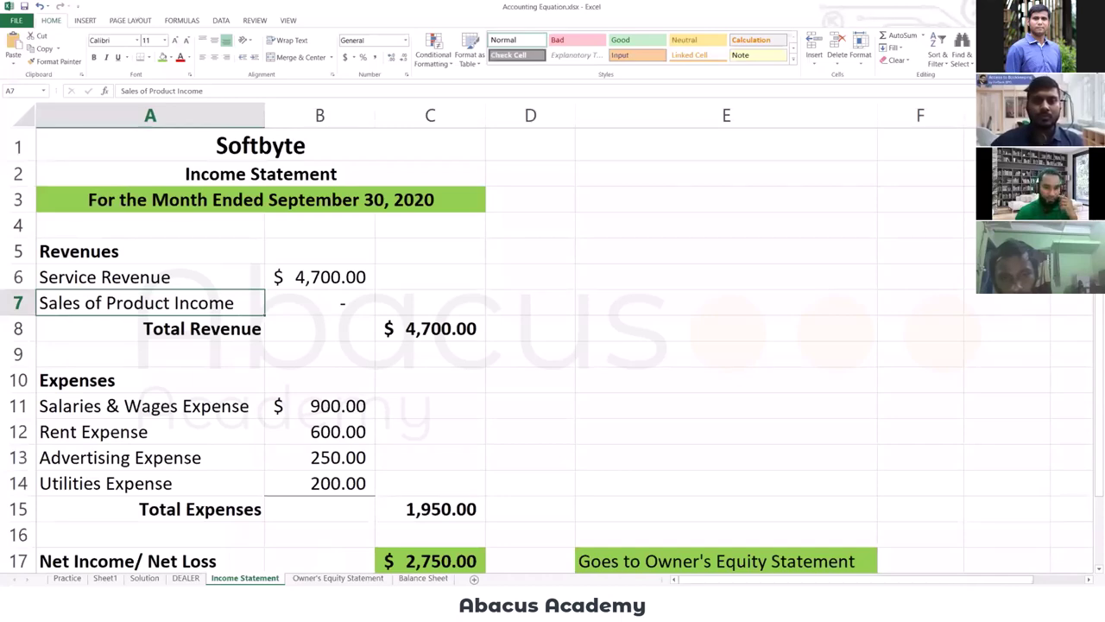
Return to the Owner's Equity Statement and go over its title and reporting period lines.
left_click(336, 577)
left_click(446, 503)
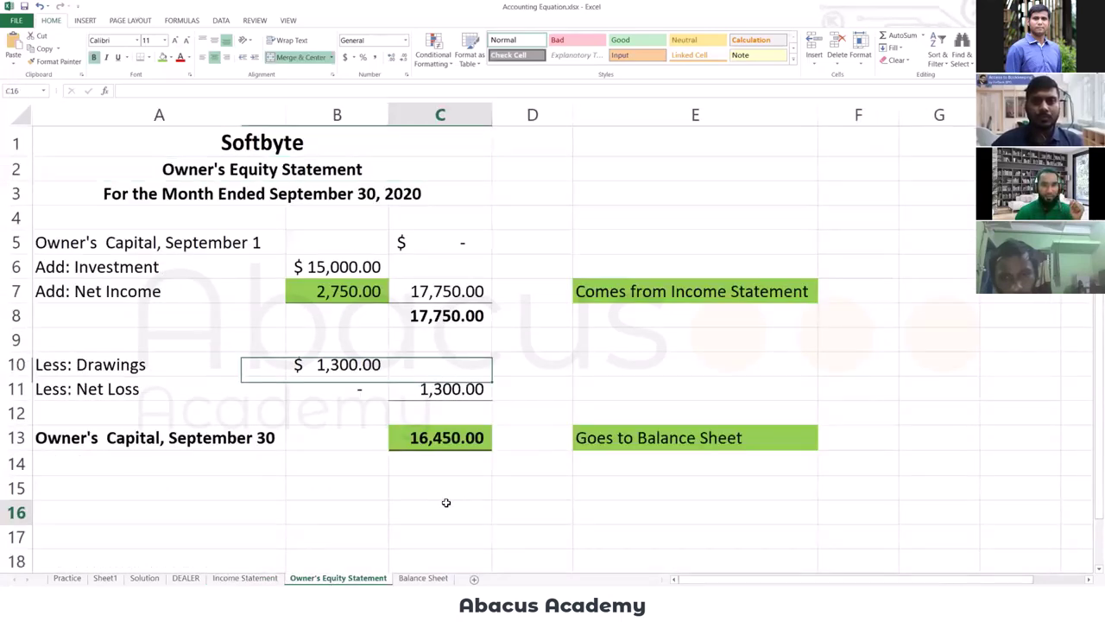
left_click(268, 242)
left_click(250, 162)
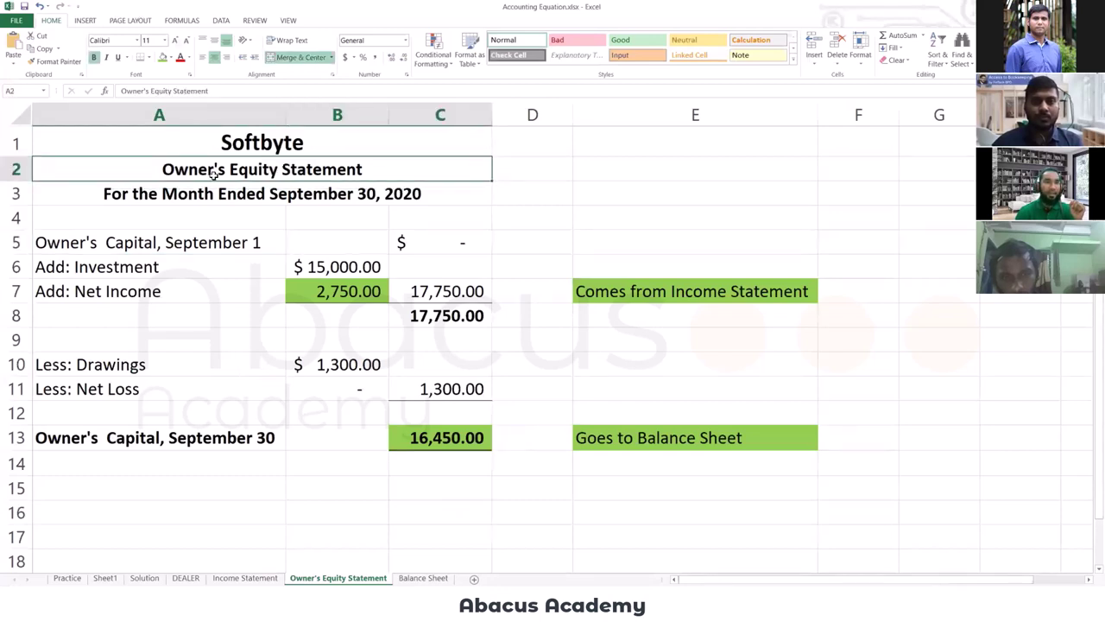
left_click(292, 190)
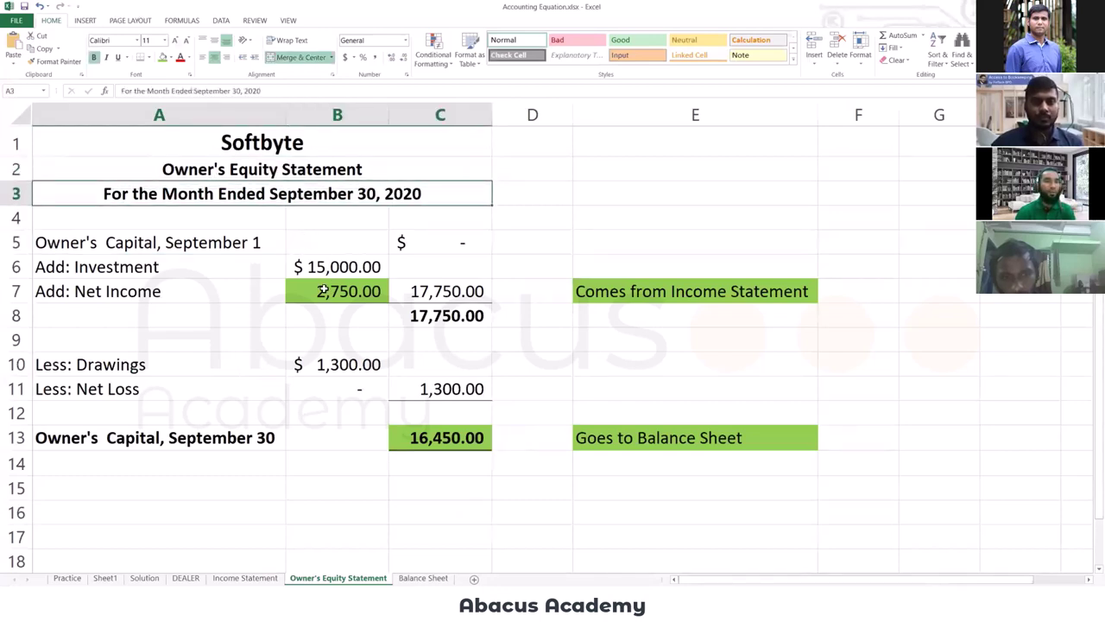
left_click(257, 166)
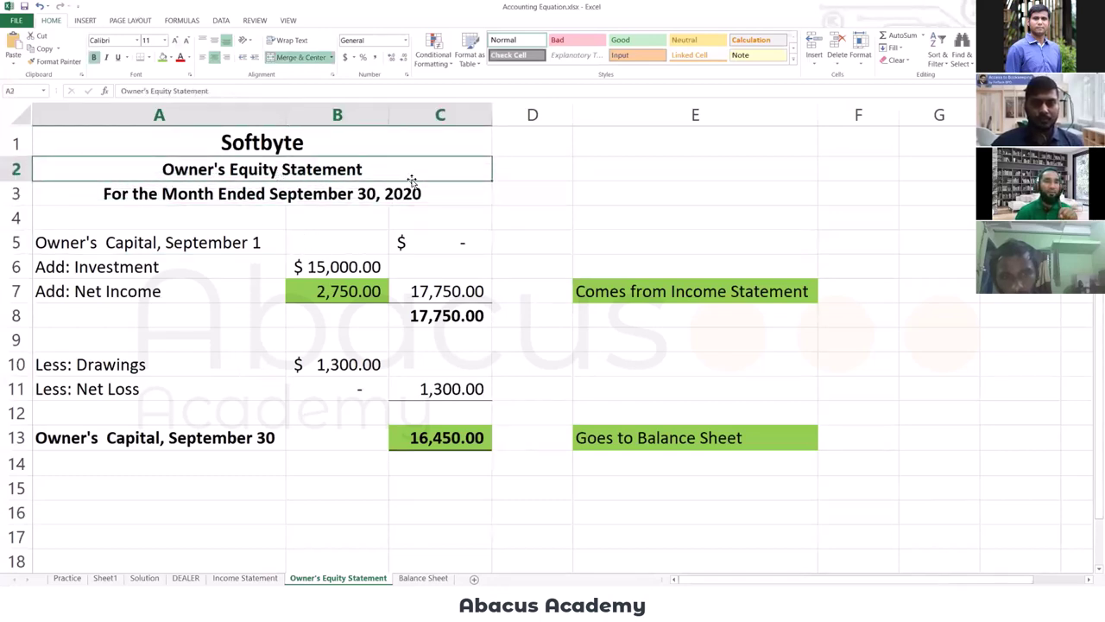
left_click(254, 194)
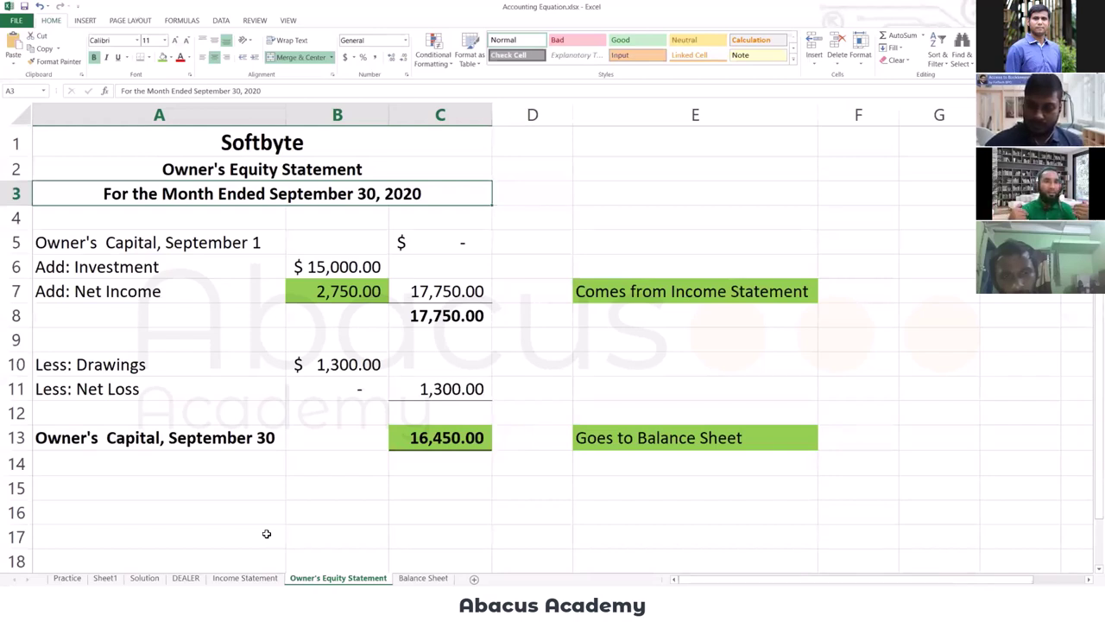
Go over the body of the Owner's Equity Statement, examining the September 1 capital line and the investment line with their amounts.
left_click_drag(200, 241, 420, 458)
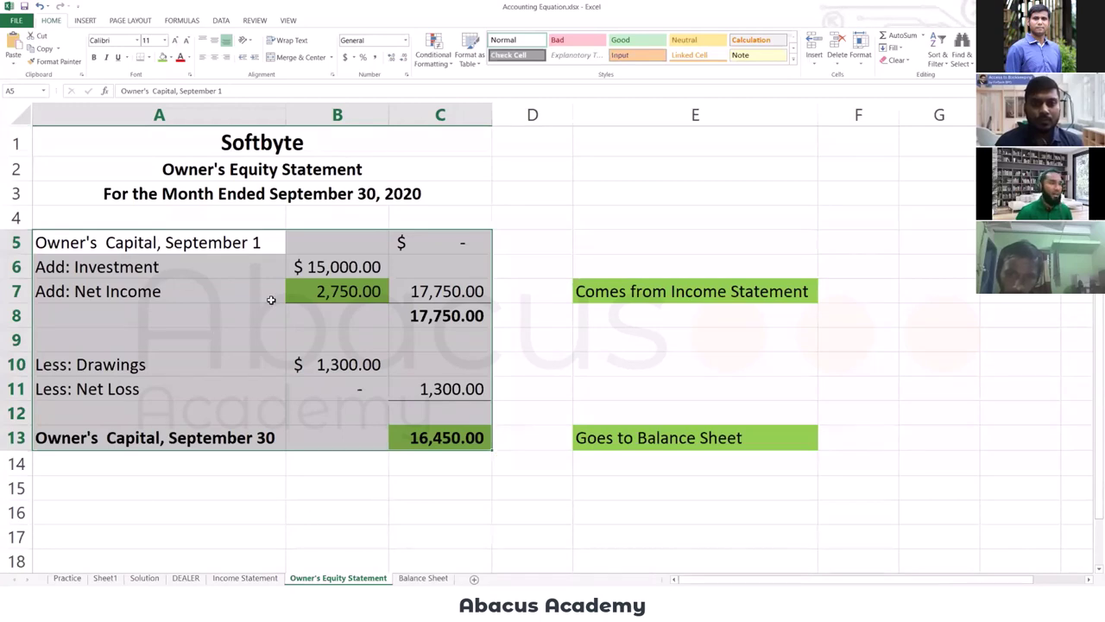
left_click(309, 257)
left_click(10, 245)
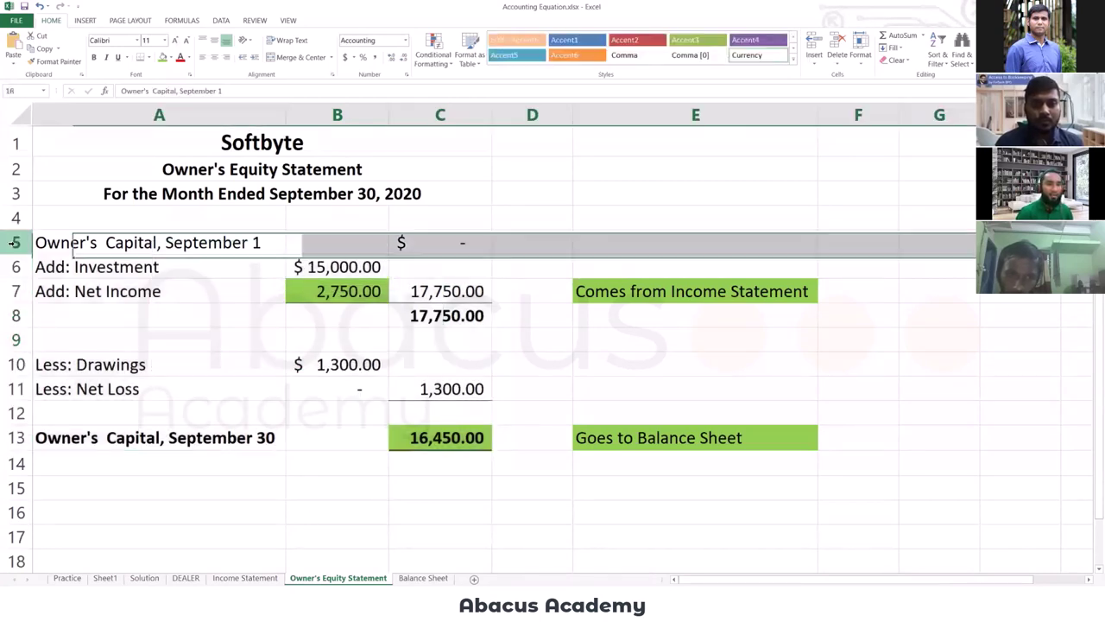
left_click(142, 243)
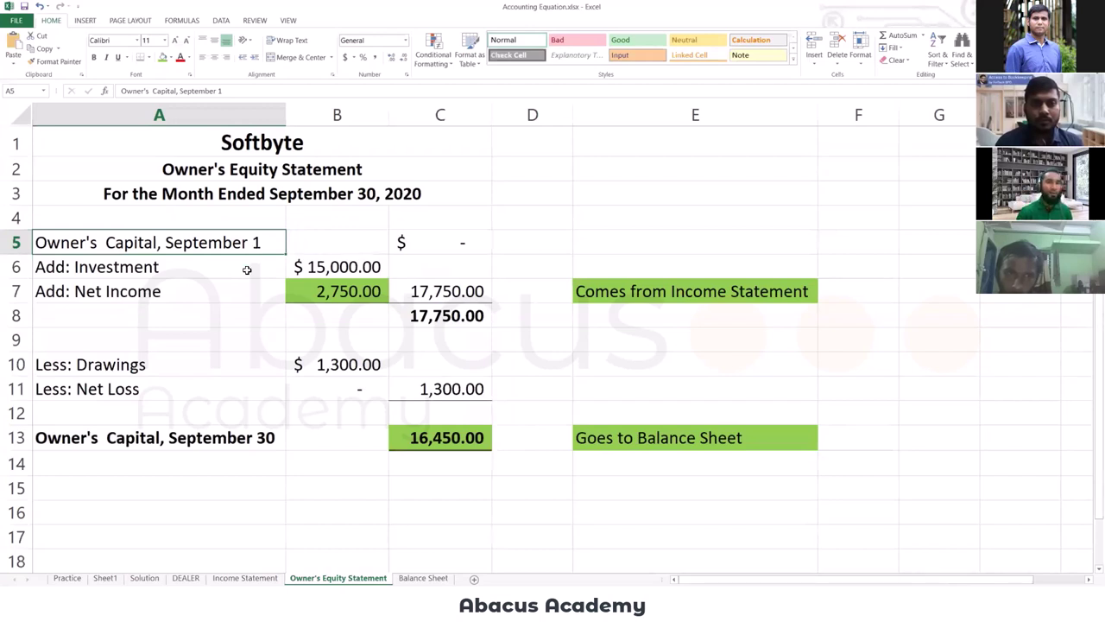
key("Right")
key("Right")
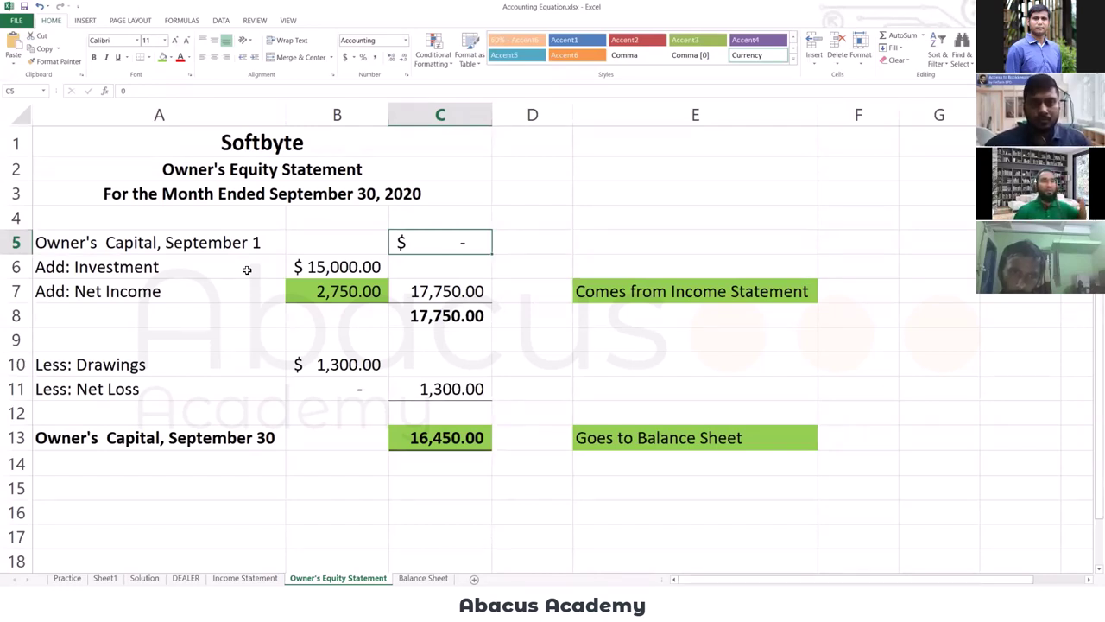
key("Left")
key("Left")
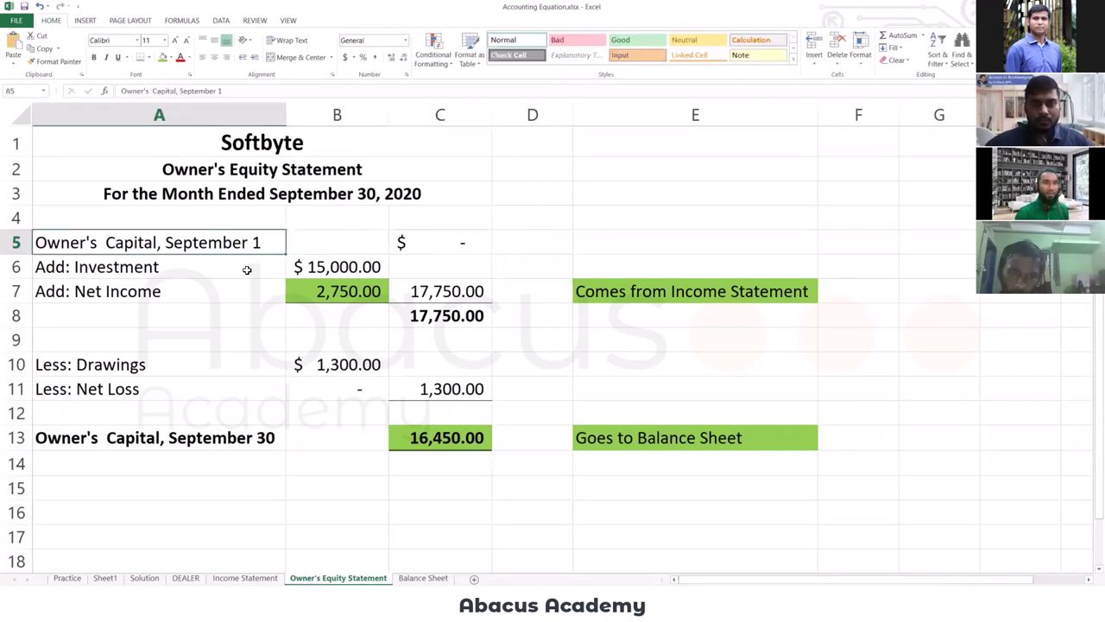
key("Down")
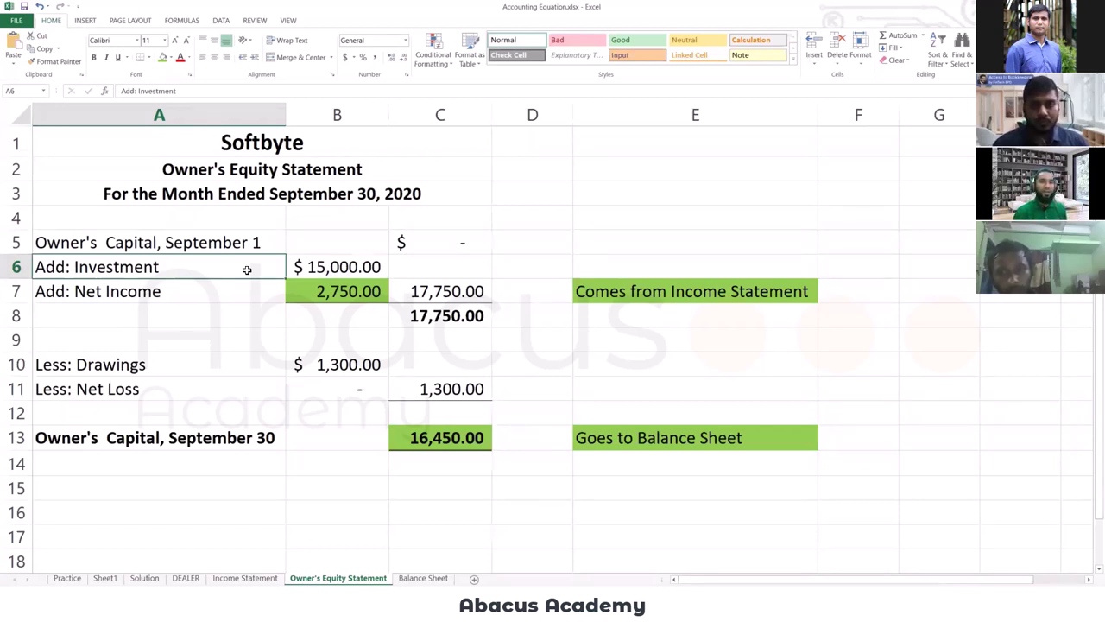
key("Right")
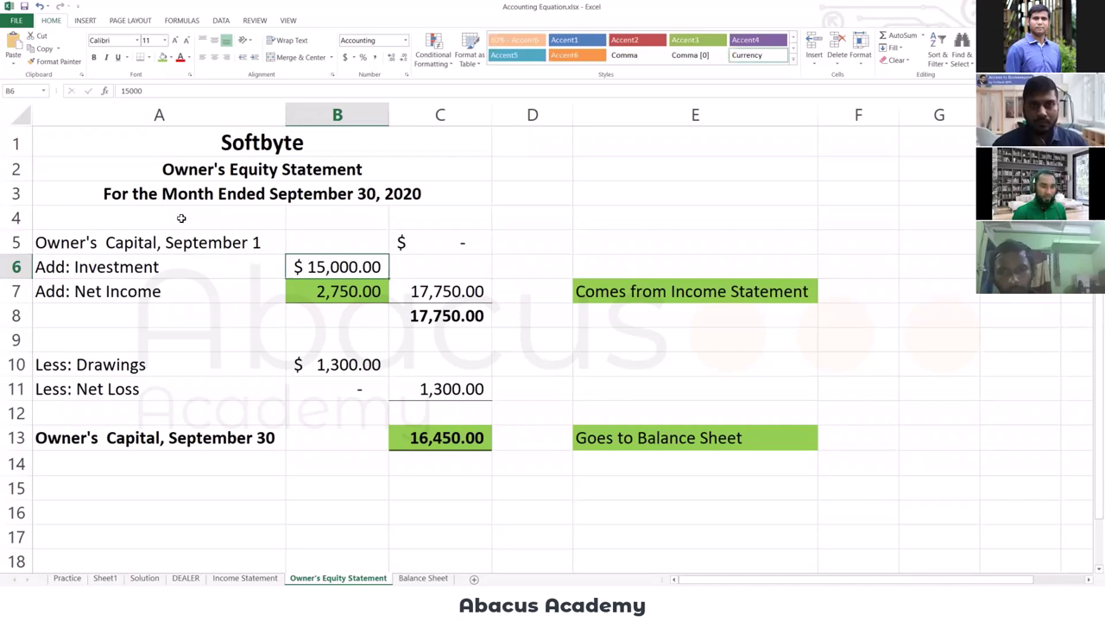
Check the initial investment entry under Owner's Capital on the Practice sheet, and return to the Owner's Equity Statement.
left_click(66, 578)
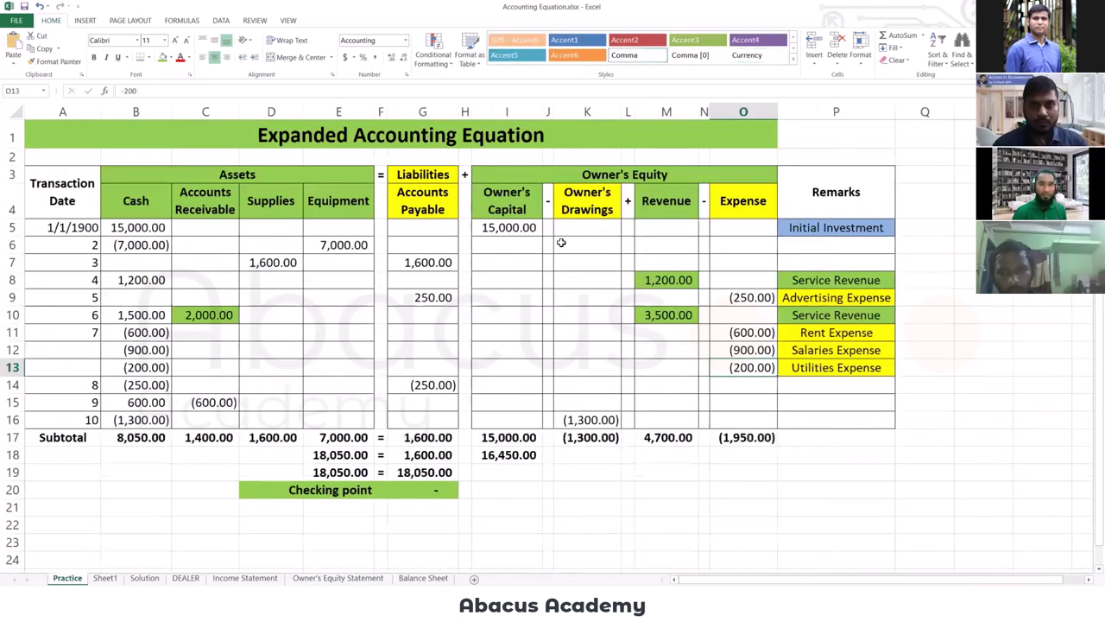
left_click(508, 227)
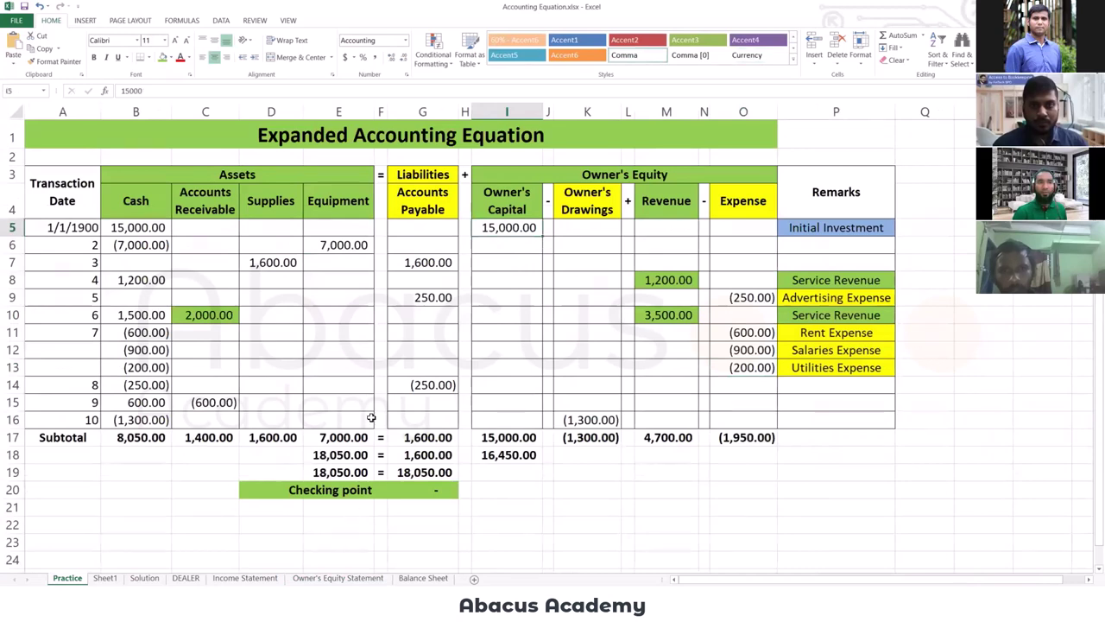
left_click(337, 578)
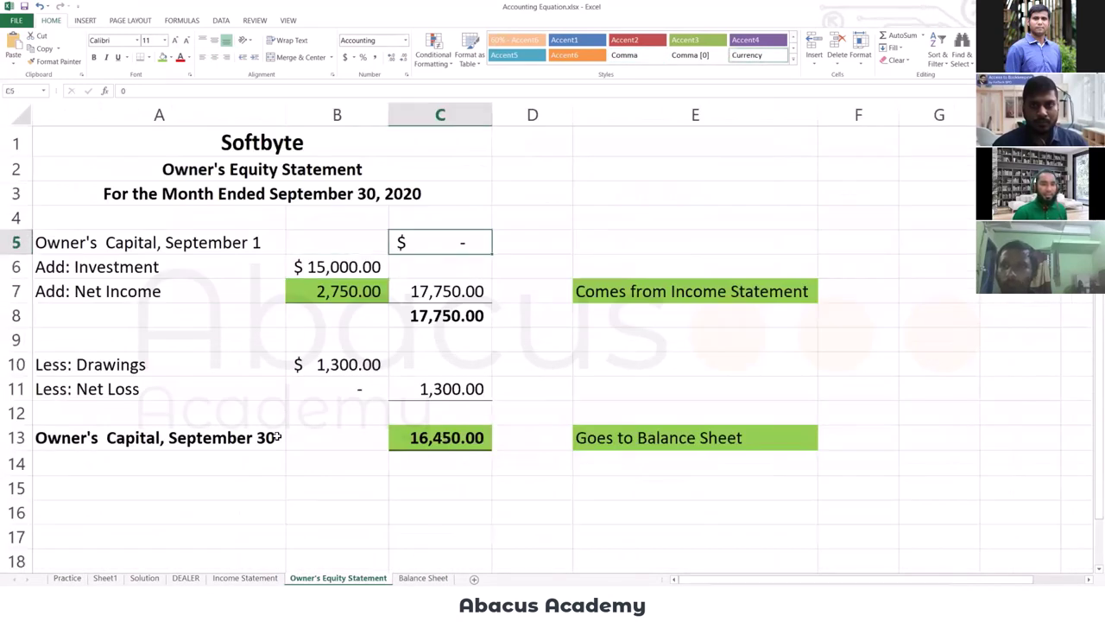
Go over the September 30 closing capital, then the September 1 capital, investment and net income lines.
left_click(216, 467)
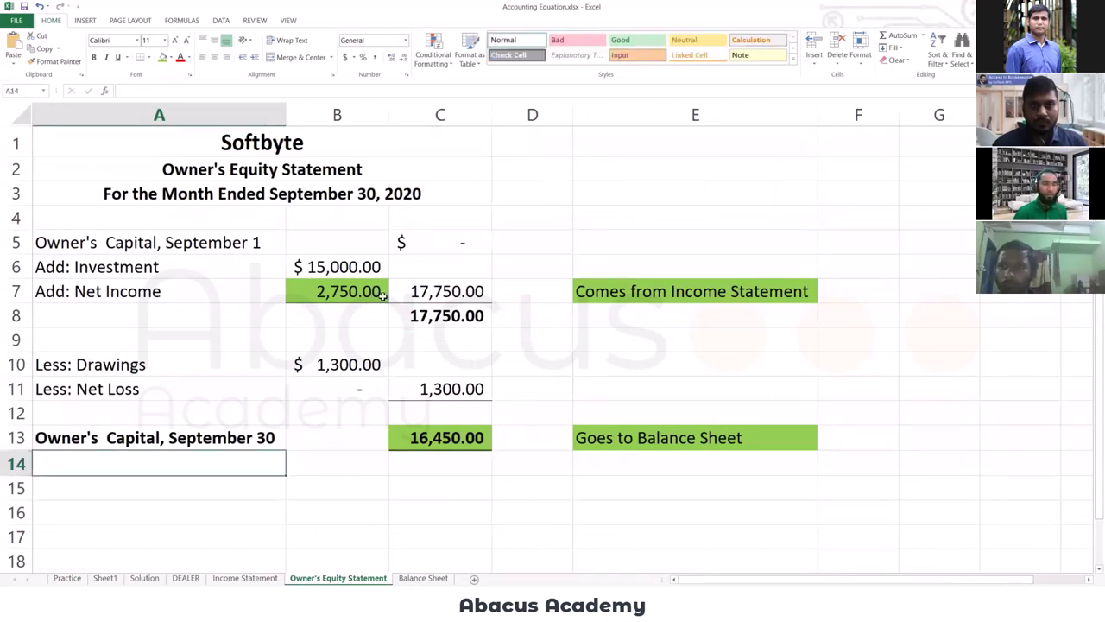
left_click(458, 439)
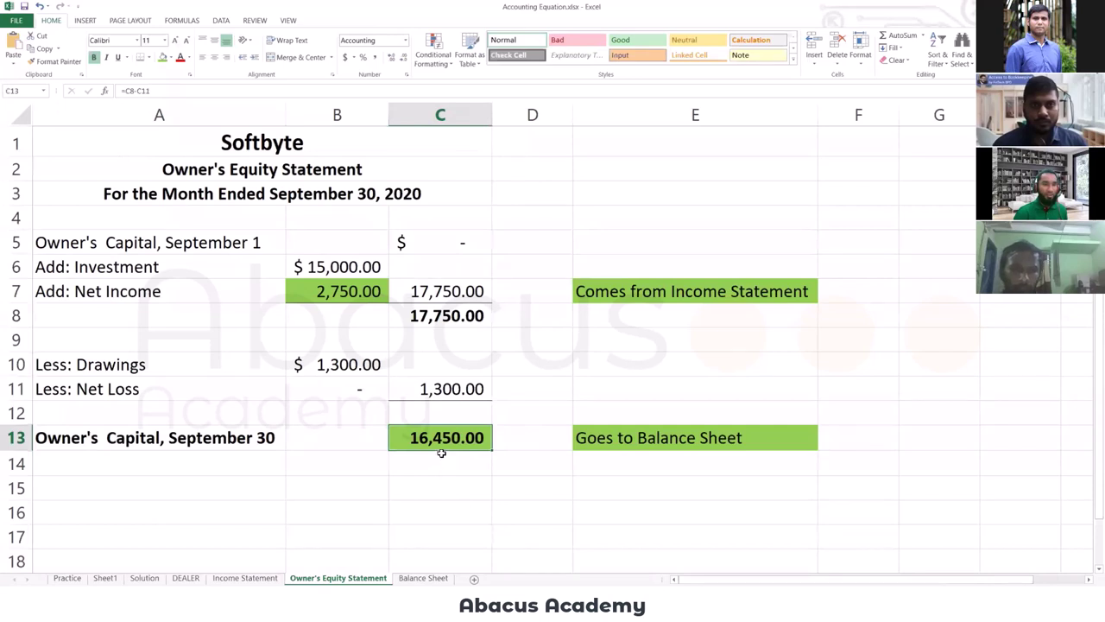
left_click(430, 242)
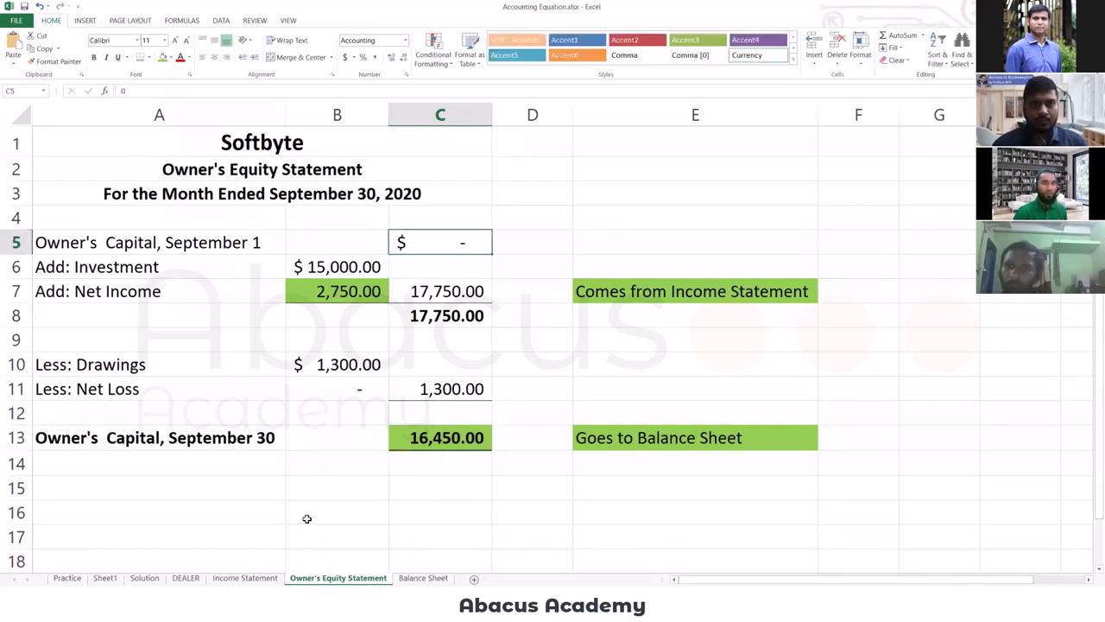
left_click(338, 267)
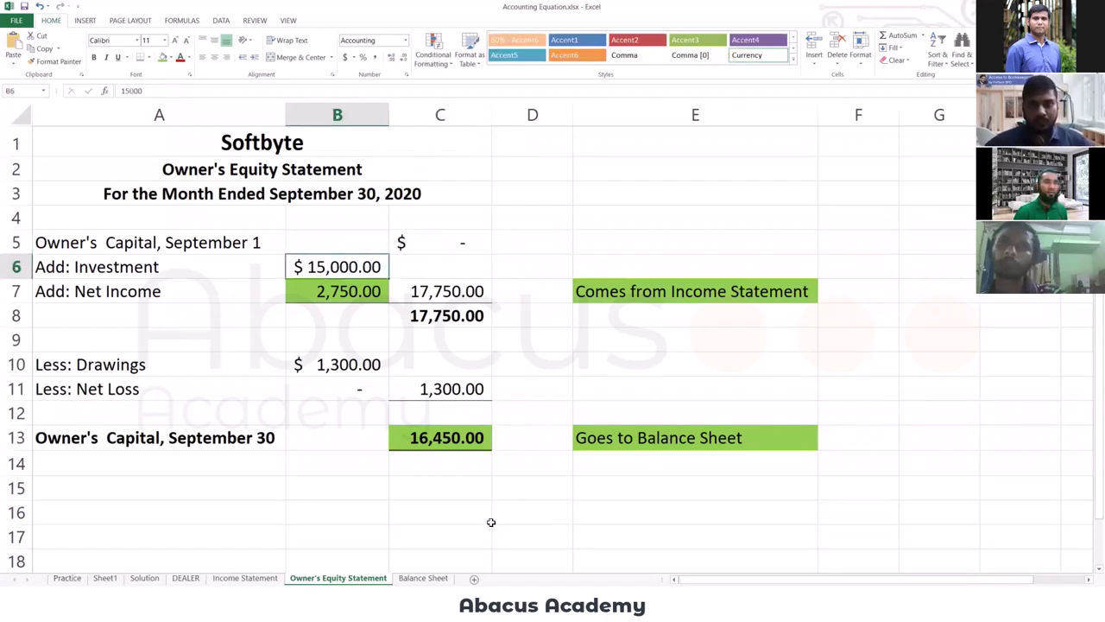
left_click(114, 286)
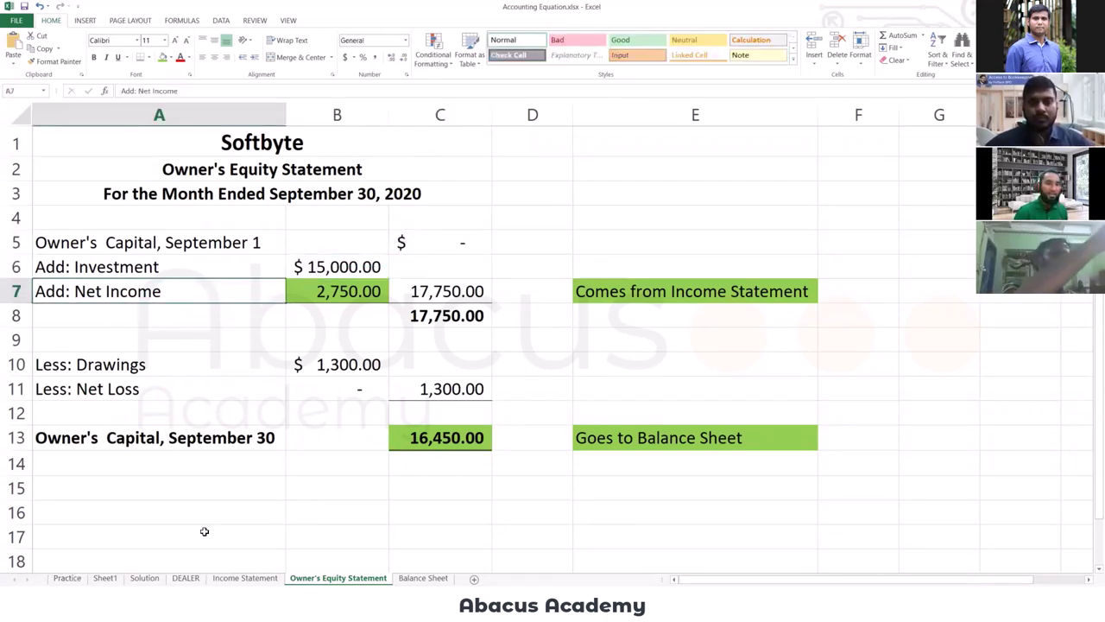
Examine the Net Income/ Net Loss line and the formula behind its amount on the Income Statement.
left_click(245, 577)
scroll(264, 493, "down", 2)
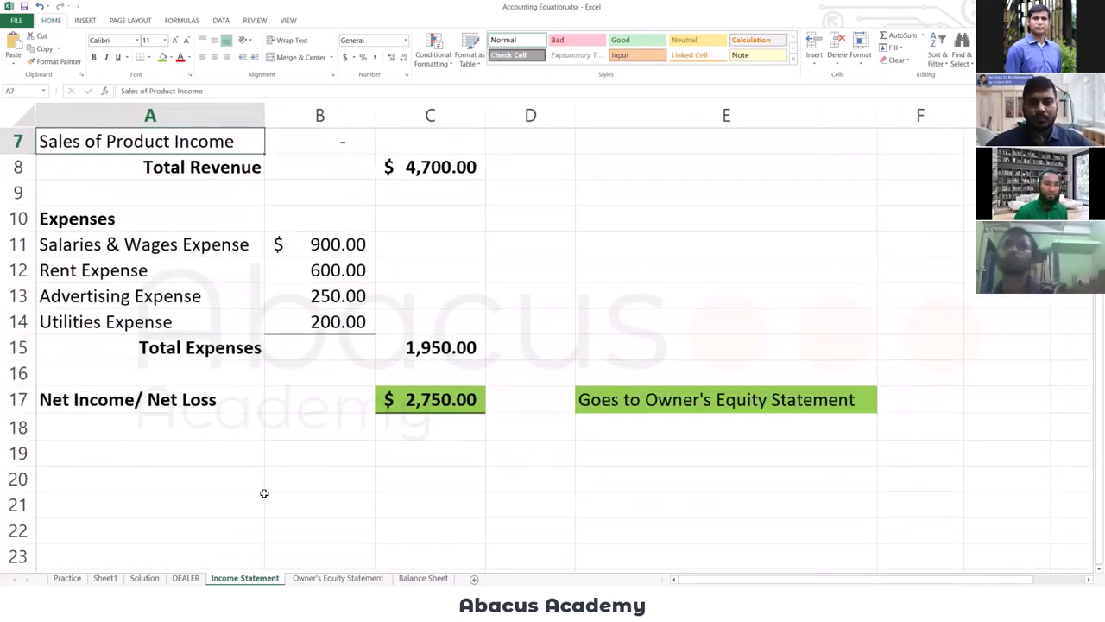
left_click(224, 405)
left_click(423, 403)
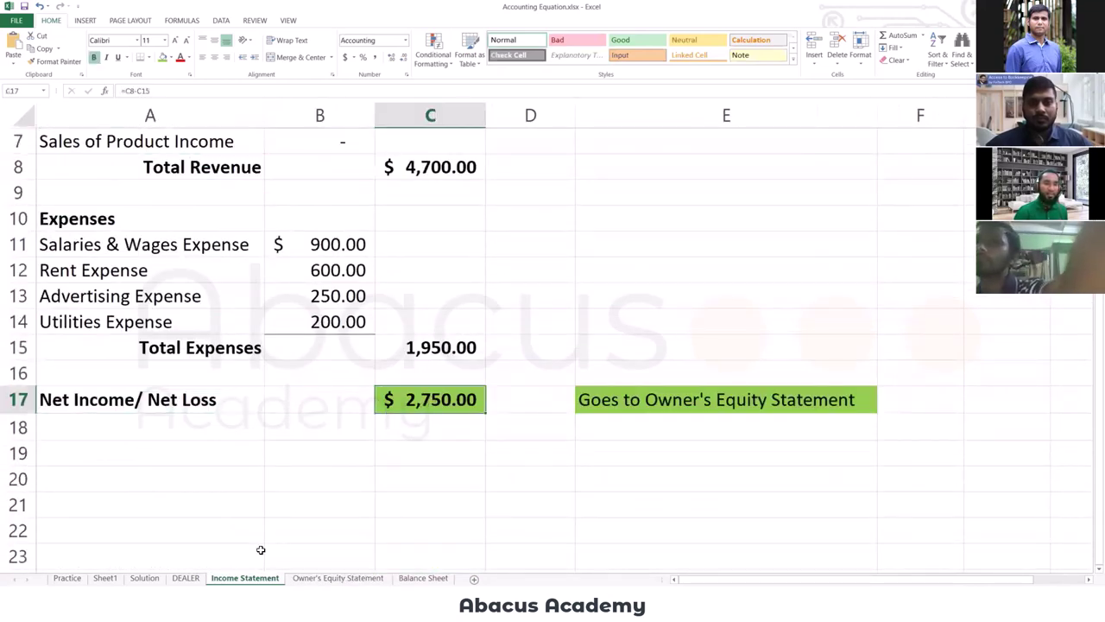
Return to the Owner's Equity Statement and review the net income amount and the note on its source.
left_click(339, 577)
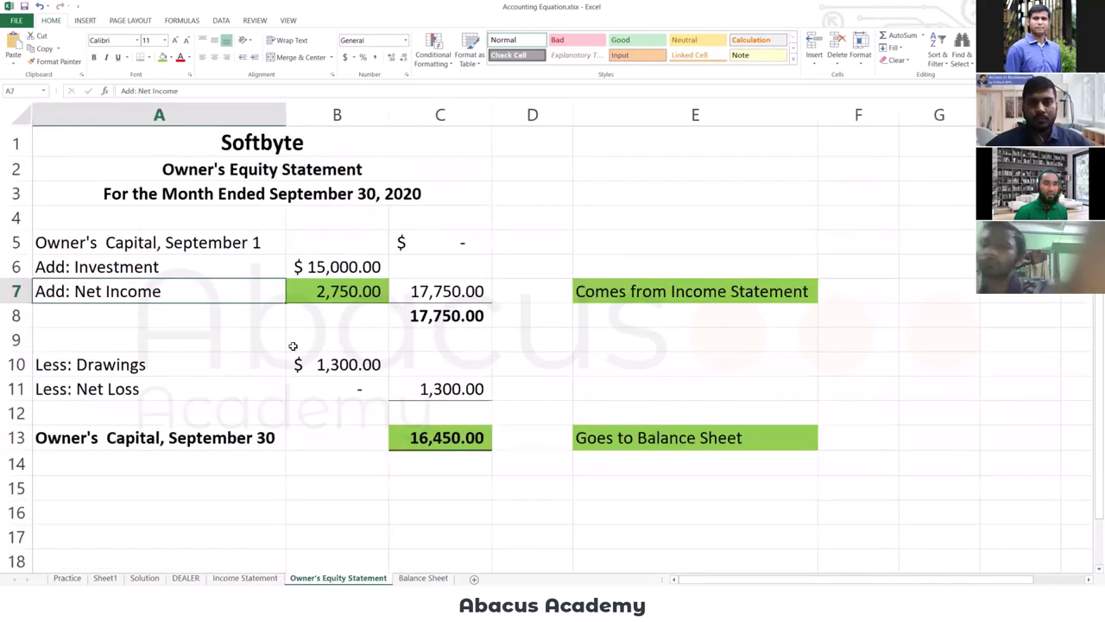
left_click(310, 293)
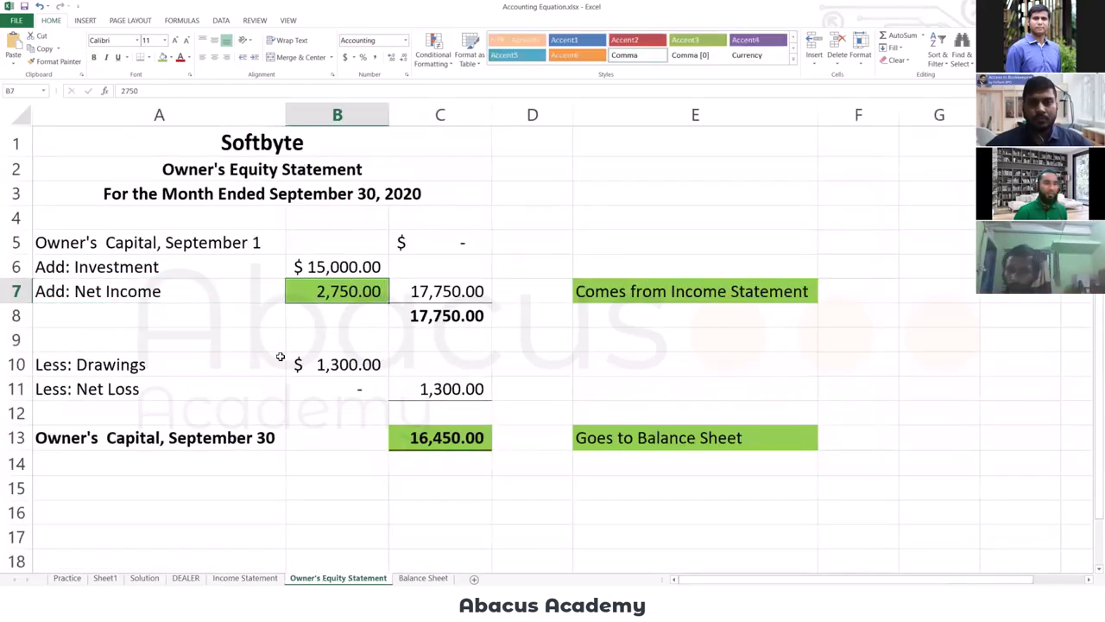
left_click(648, 293)
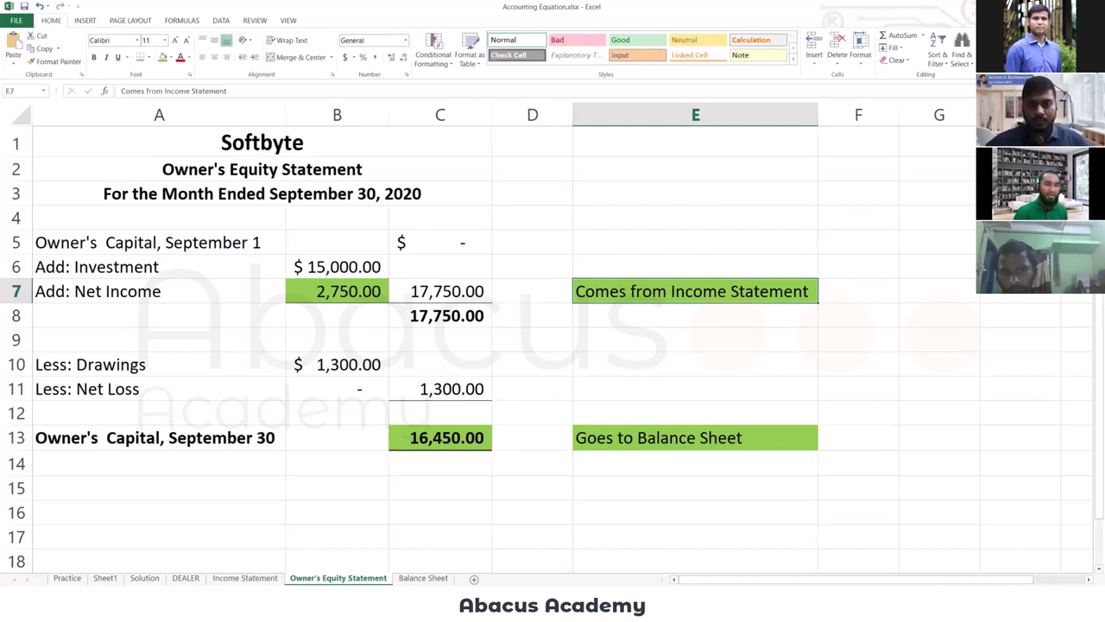
Revisit the net income amount on the Income Statement and the note about where it is carried.
left_click(263, 578)
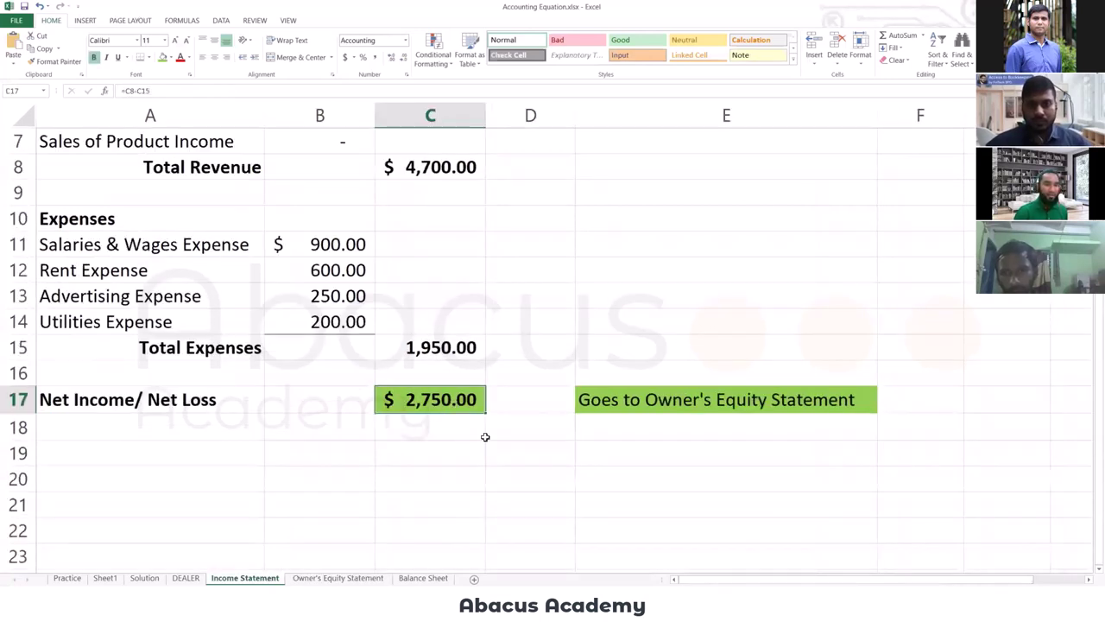
key("Down")
left_click(433, 451)
left_click(427, 406)
left_click(653, 410)
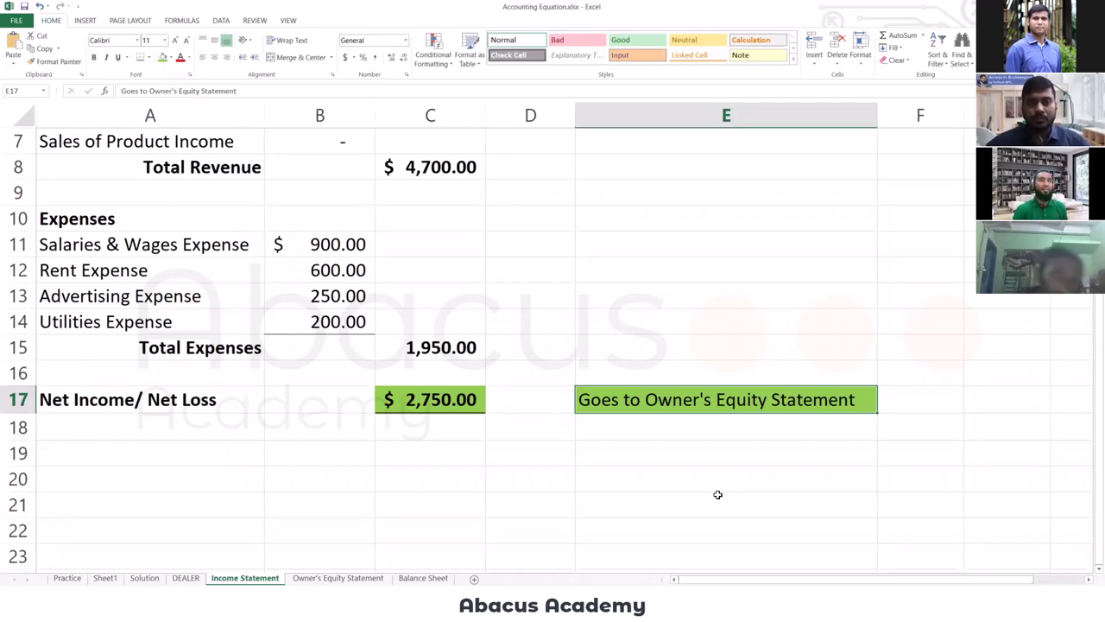
Trace how investment and net income add up to the capital subtotals on the Owner's Equity Statement.
left_click(341, 579)
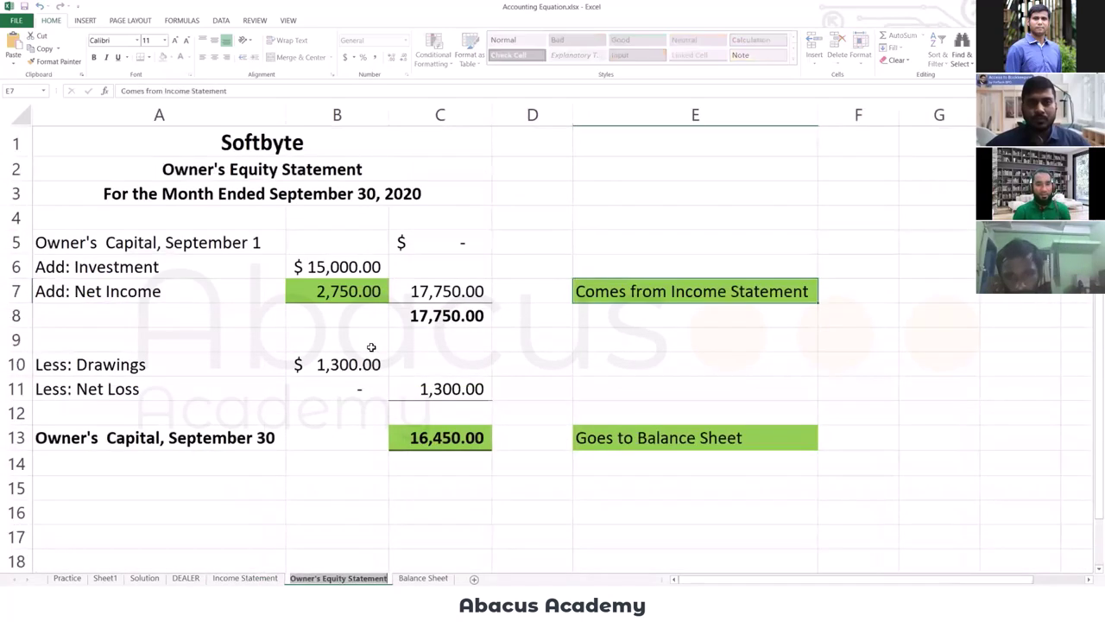
left_click(335, 294)
left_click(332, 266)
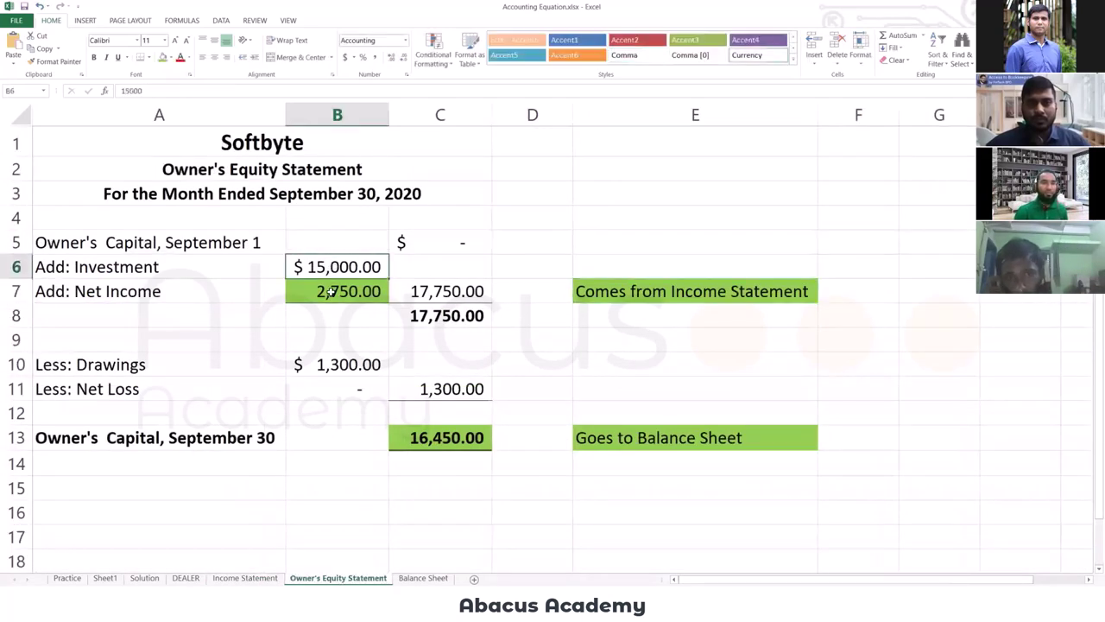
left_click(363, 291)
left_click(444, 294)
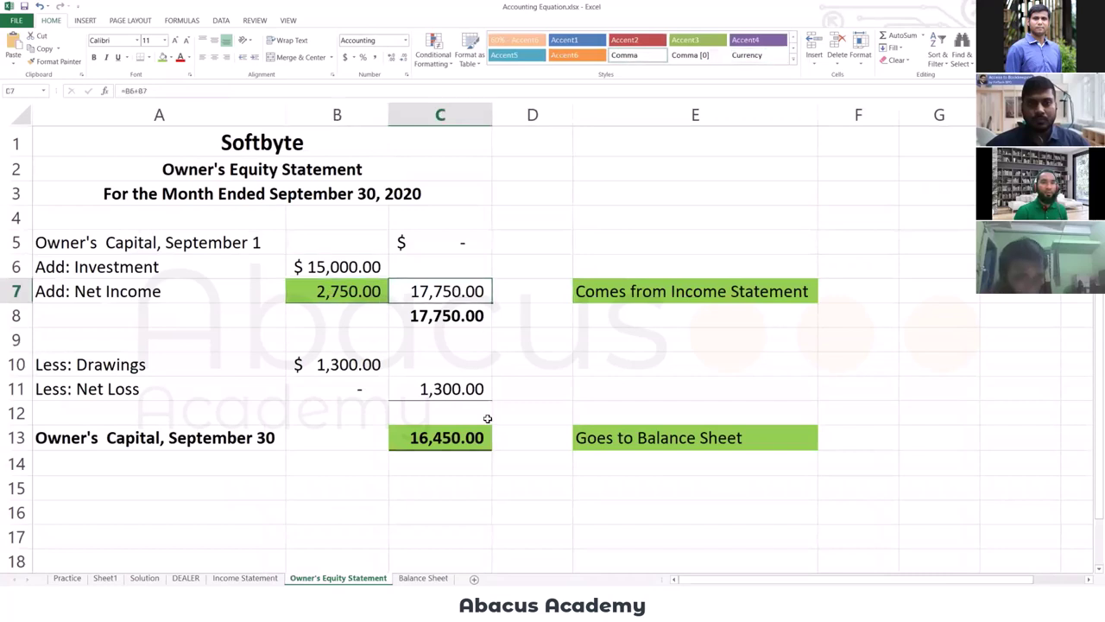
left_click(447, 316)
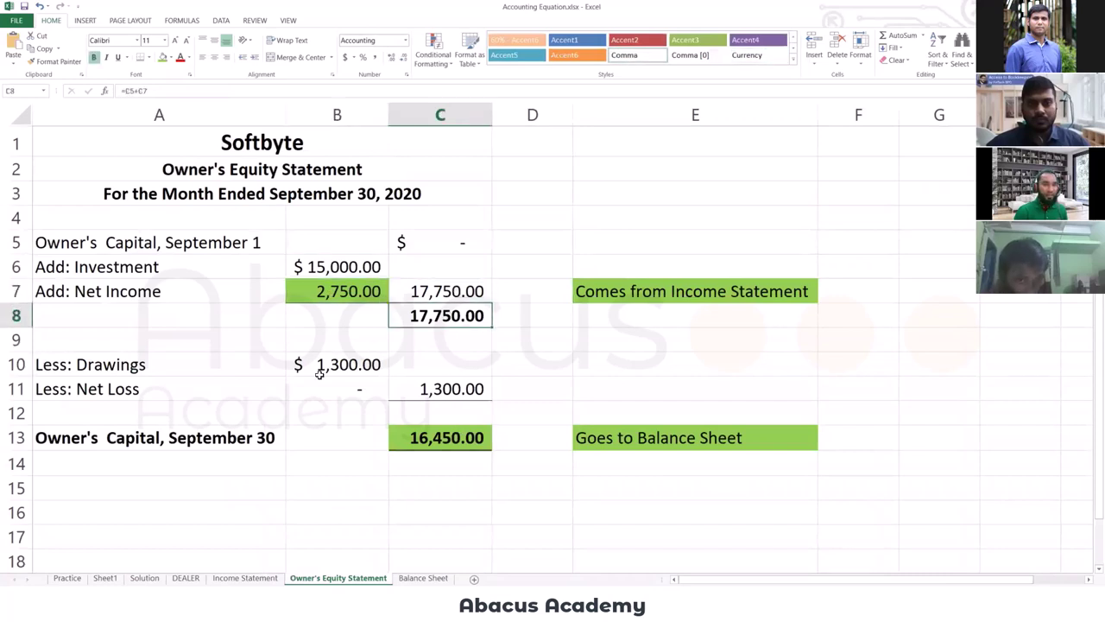
Go over the Drawings and Net Loss lines of the Owner's Equity Statement and the formula totalling these deductions.
left_click(78, 366)
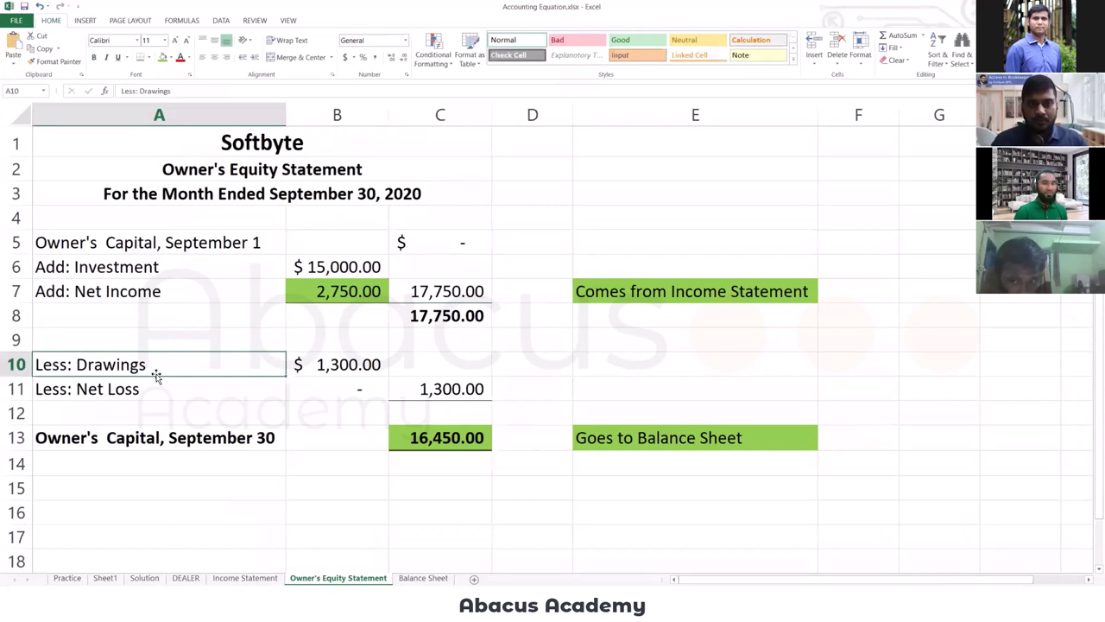
left_click(343, 363)
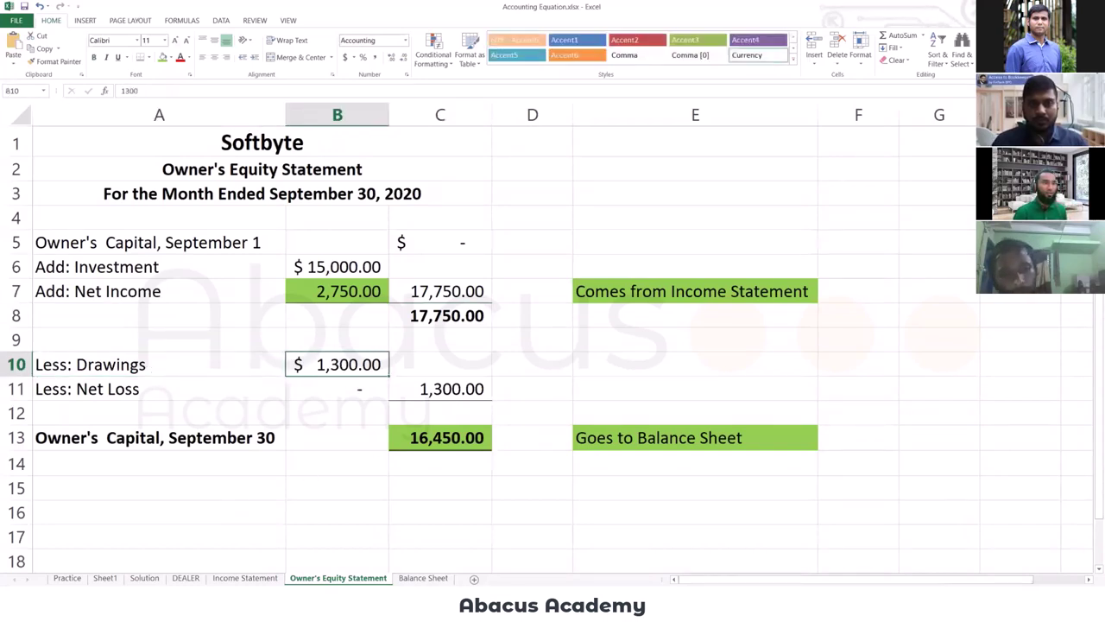
left_click(128, 393)
left_click(154, 292)
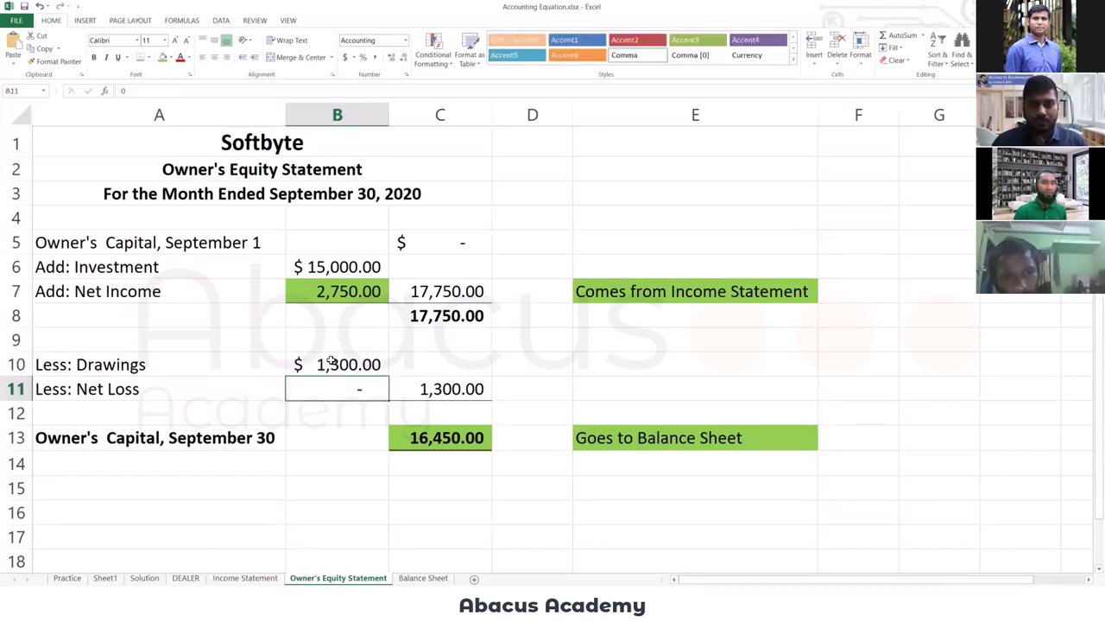
left_click(452, 390)
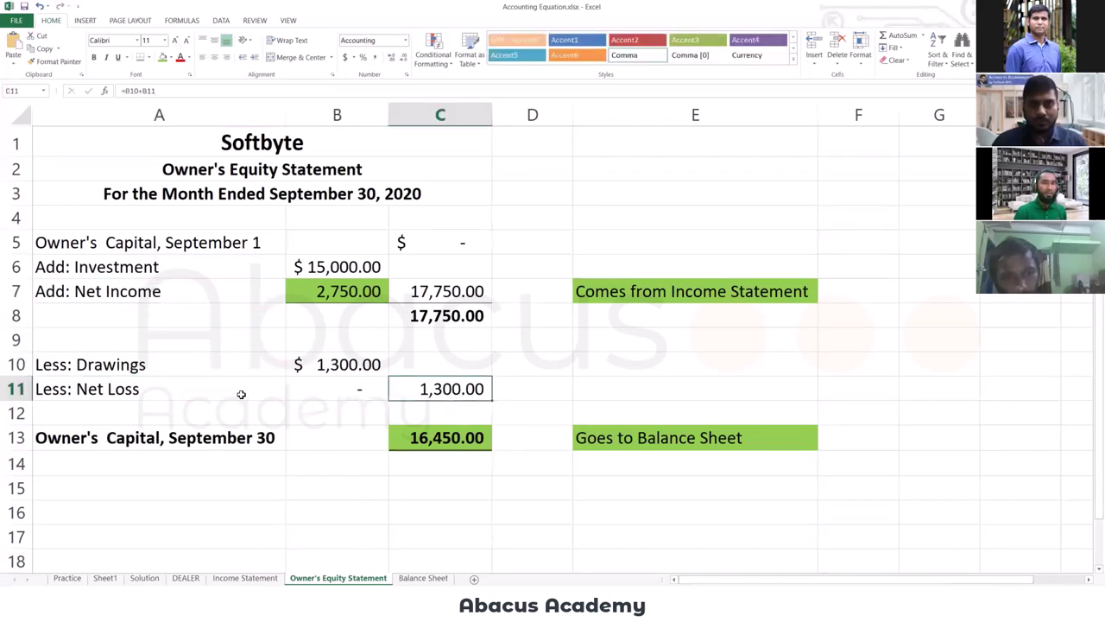
left_click(381, 389)
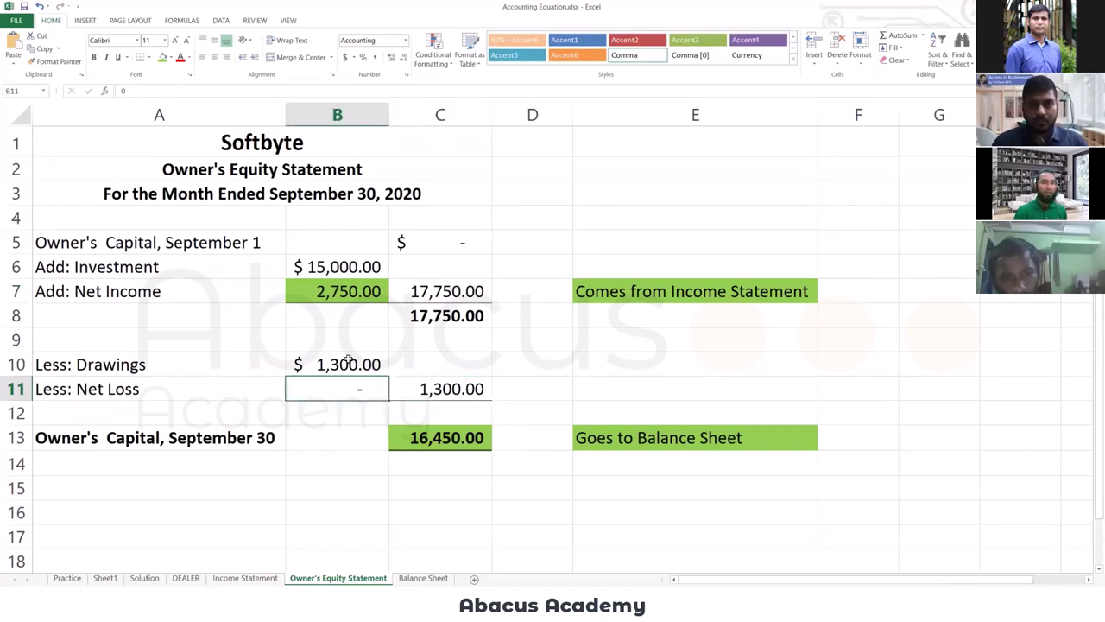
left_click_drag(359, 366, 360, 389)
left_click(481, 387)
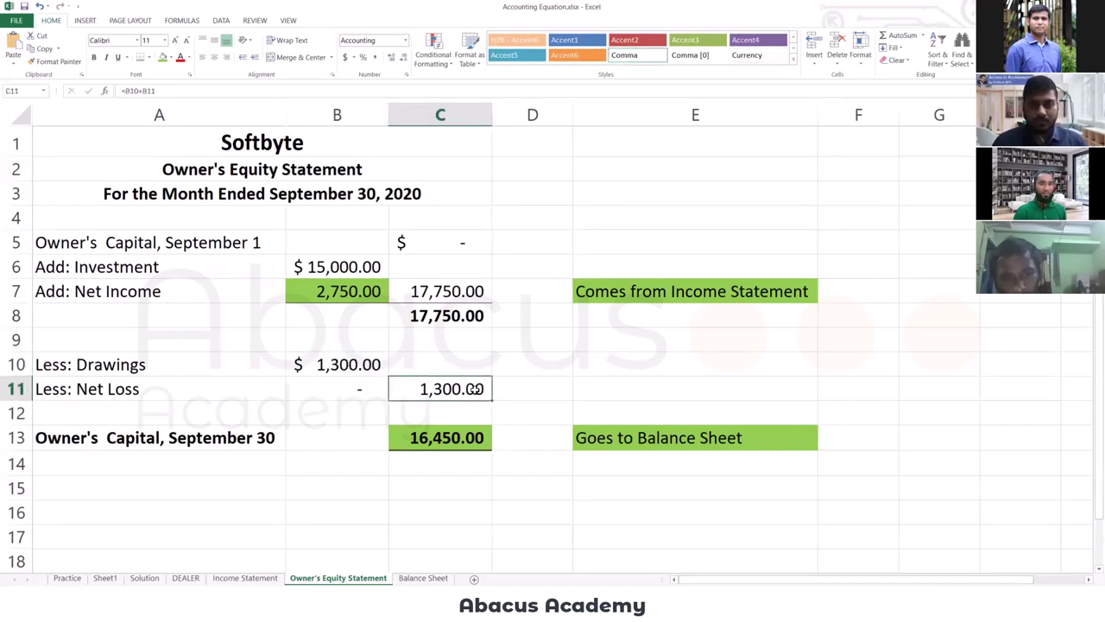
Trace the September 30 closing capital from the capital subtotal and the total deductions.
key("Up")
key("Up")
key("Up")
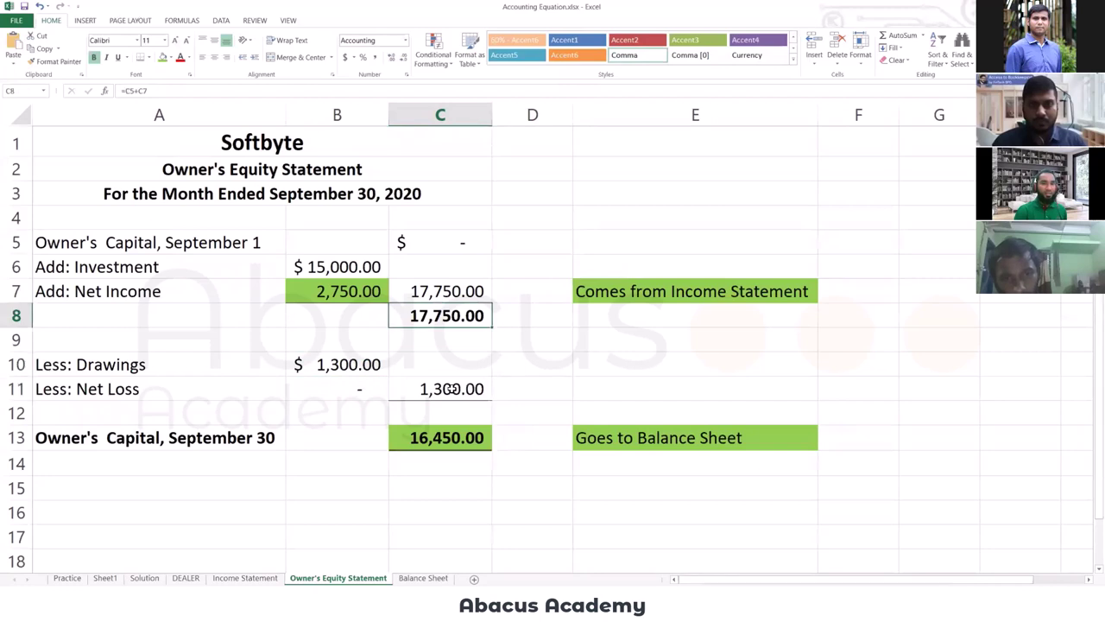
left_click(453, 388)
left_click(438, 438)
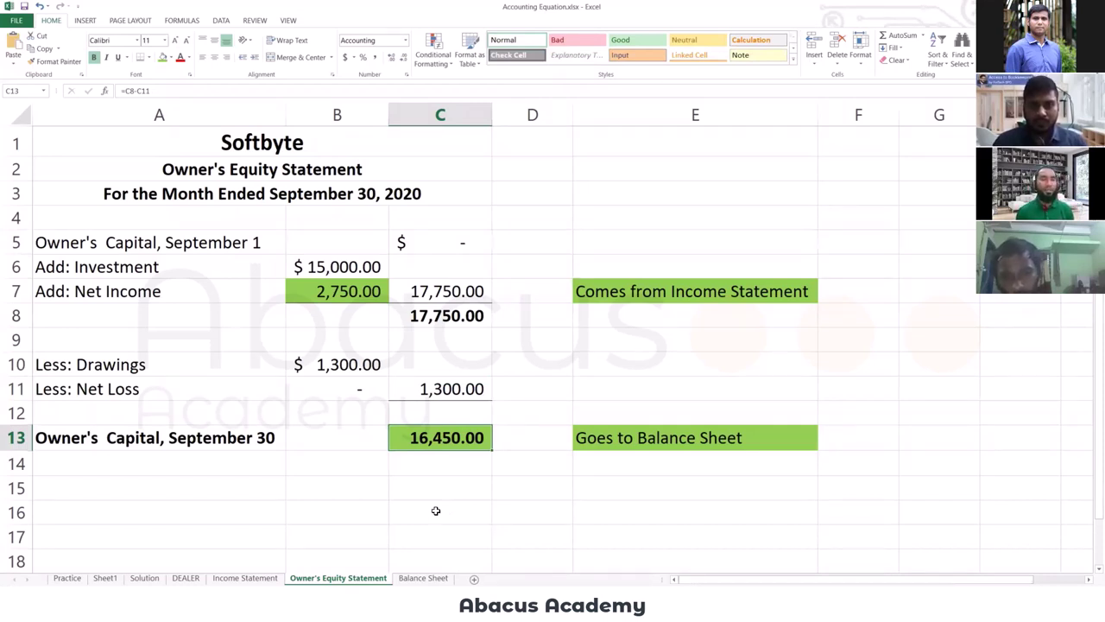
Examine the Less: Net Loss line across its label, amount and total cells on the Owner's Equity Statement.
left_click(207, 389)
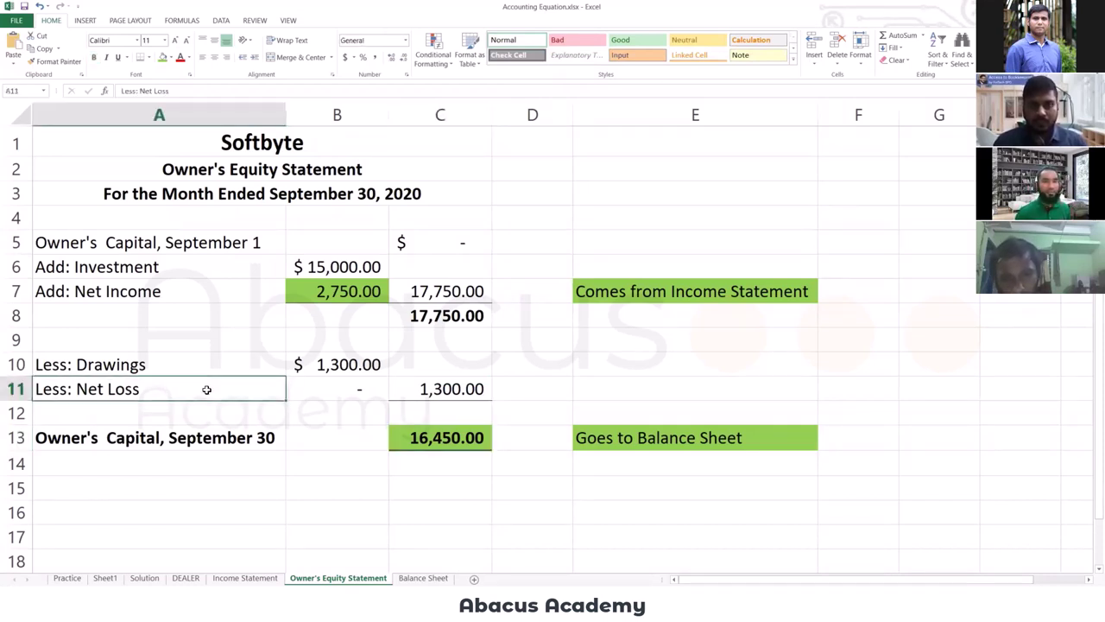
key("Right")
key("Right")
key("Right")
key("Right")
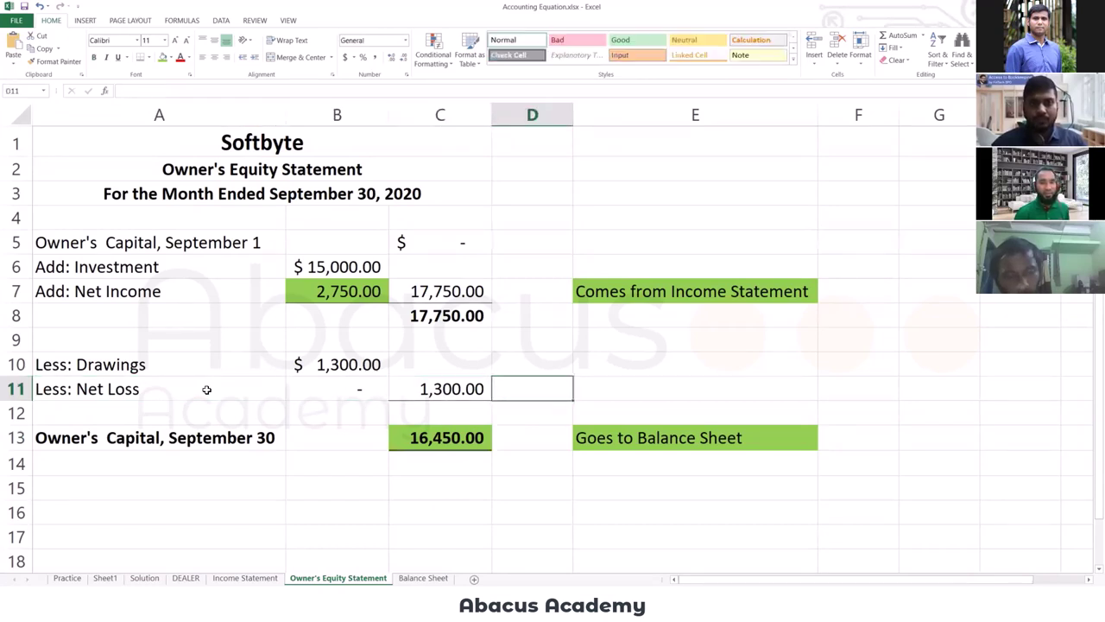
key("Left")
key("Left")
key("Left")
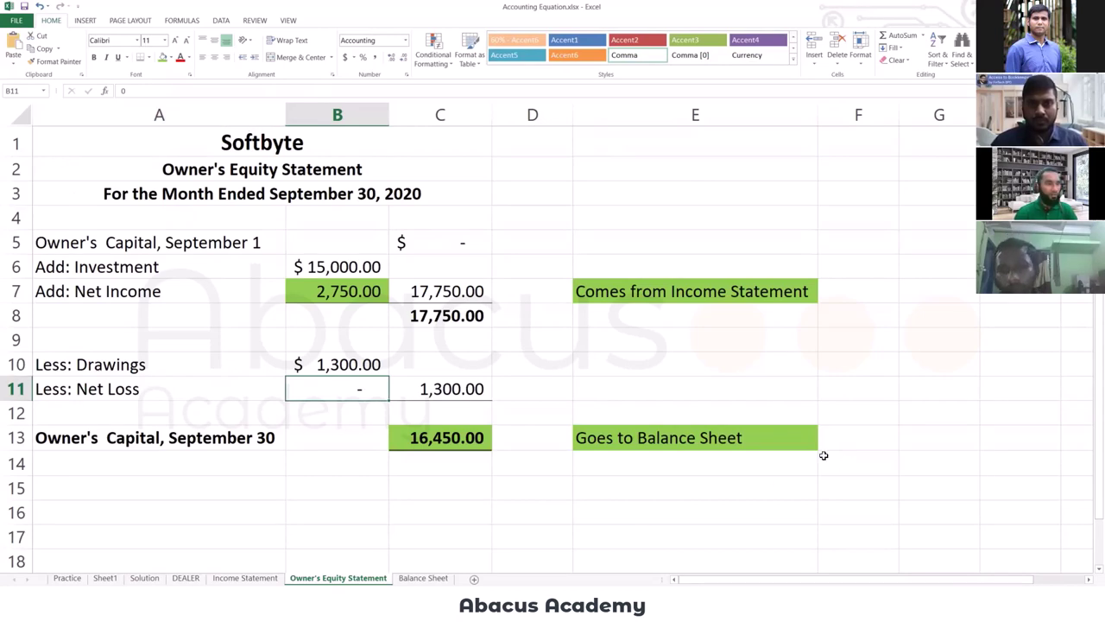
Set Salaries & Wages Expense on the Income Statement to 9,000 and check the net income cell.
left_click(208, 488)
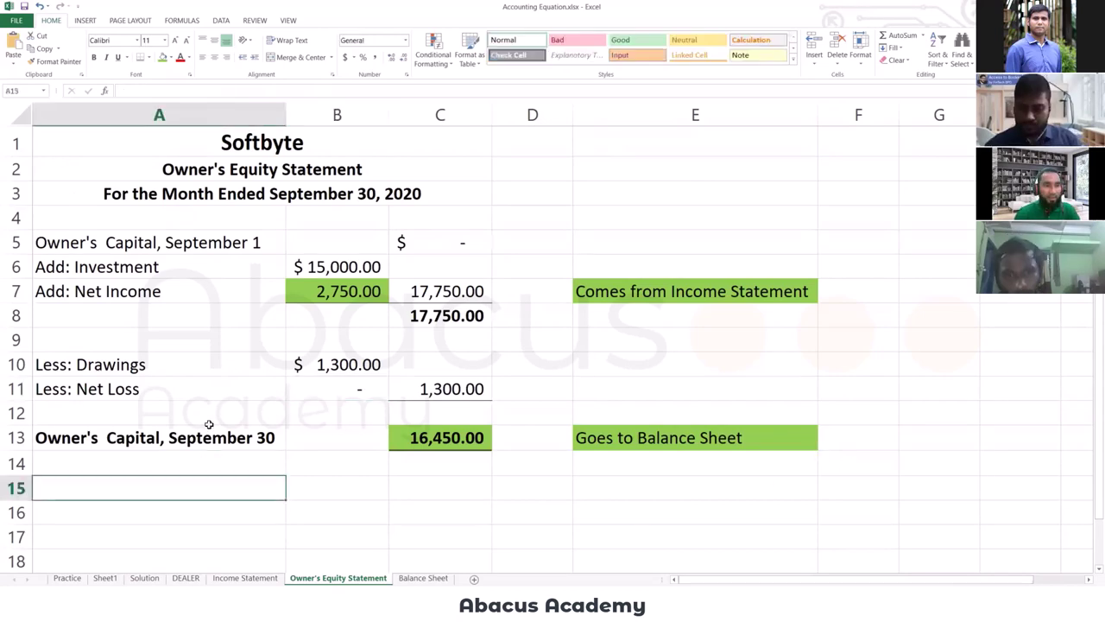
left_click(245, 577)
scroll(337, 428, "up", 1)
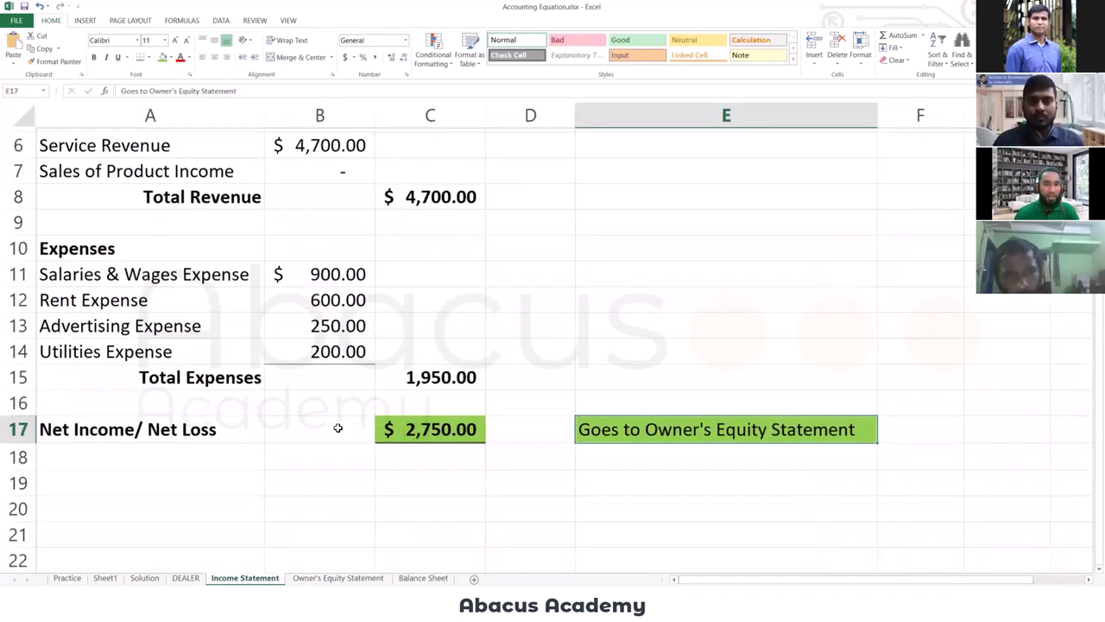
scroll(338, 428, "up", 1)
double_click(311, 323)
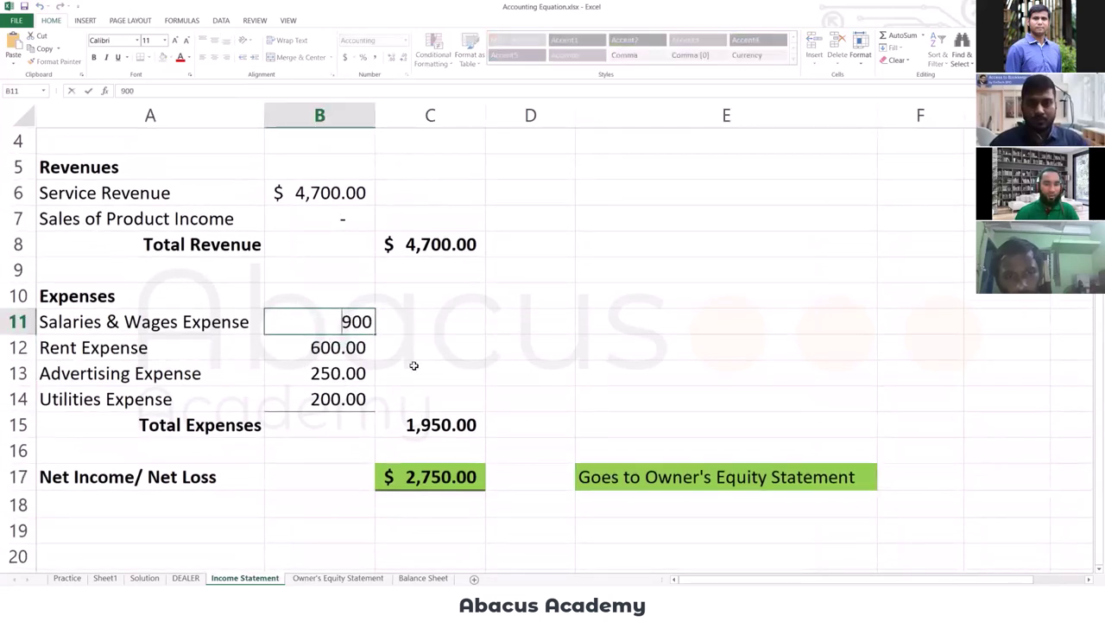
type("0")
key("Return")
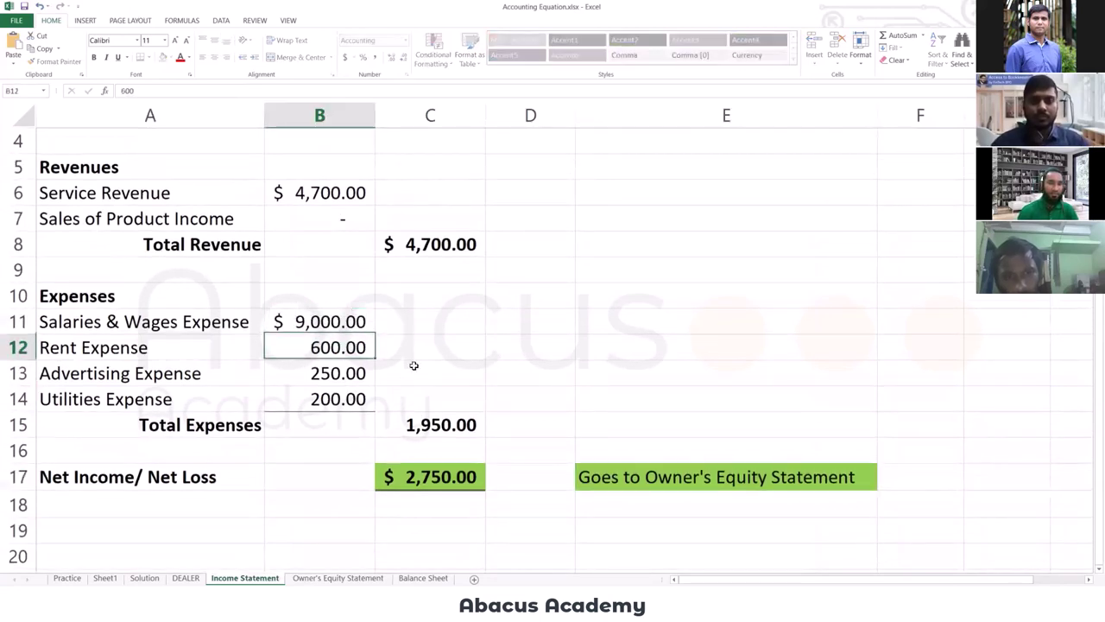
left_click(435, 475)
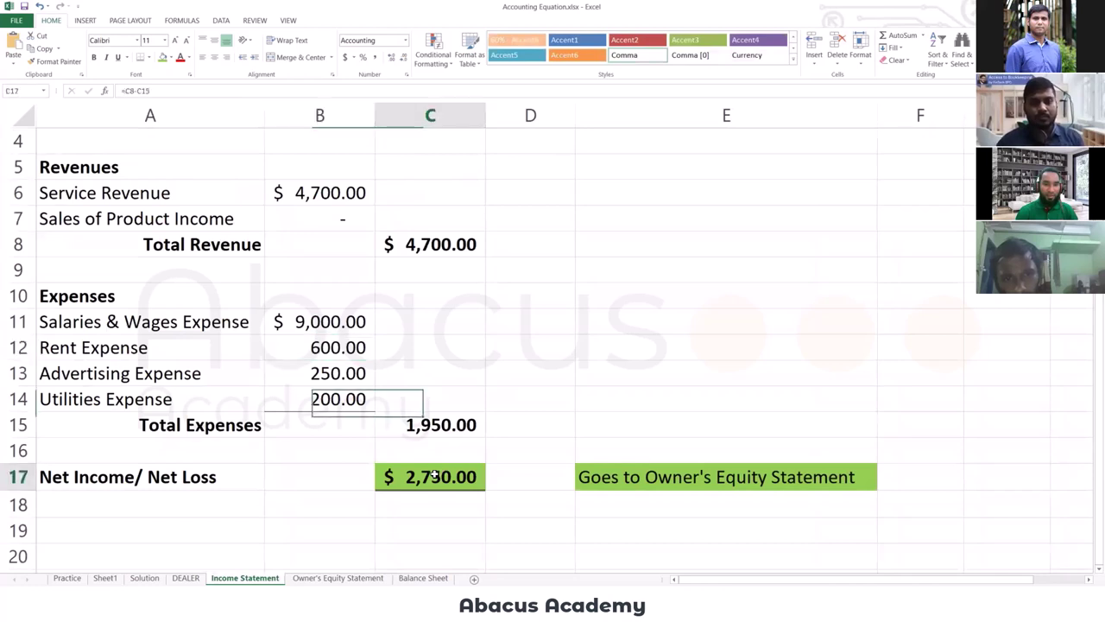
Total the four expenses in the Income Statement's Total Expenses cell with a SUM over B11:B14 and check the net income cell.
left_click(418, 424)
type("=")
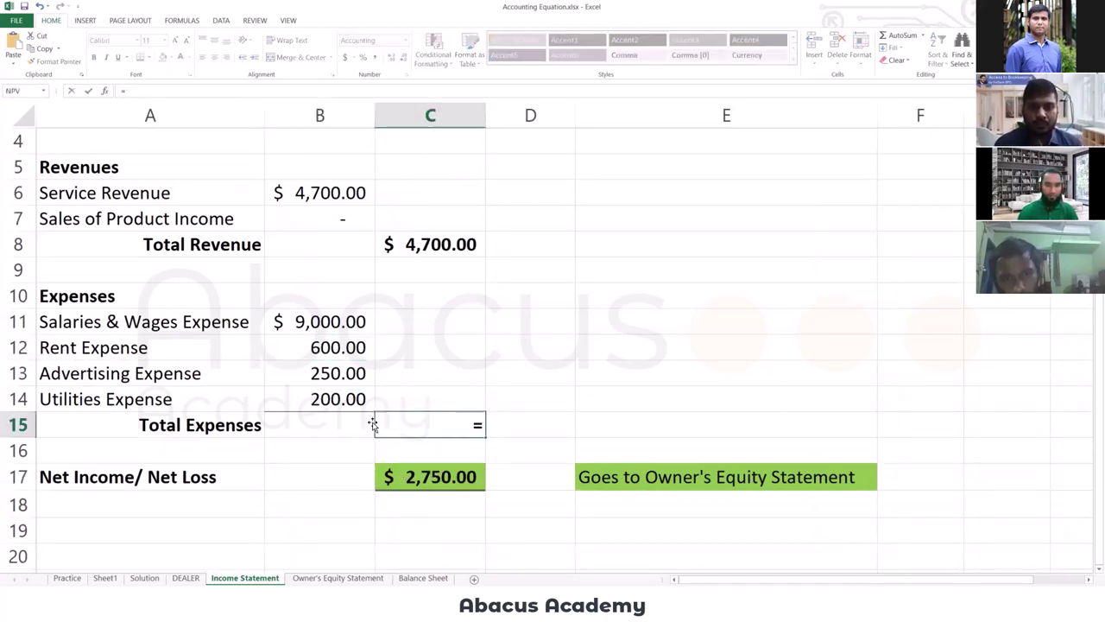
type("sum(")
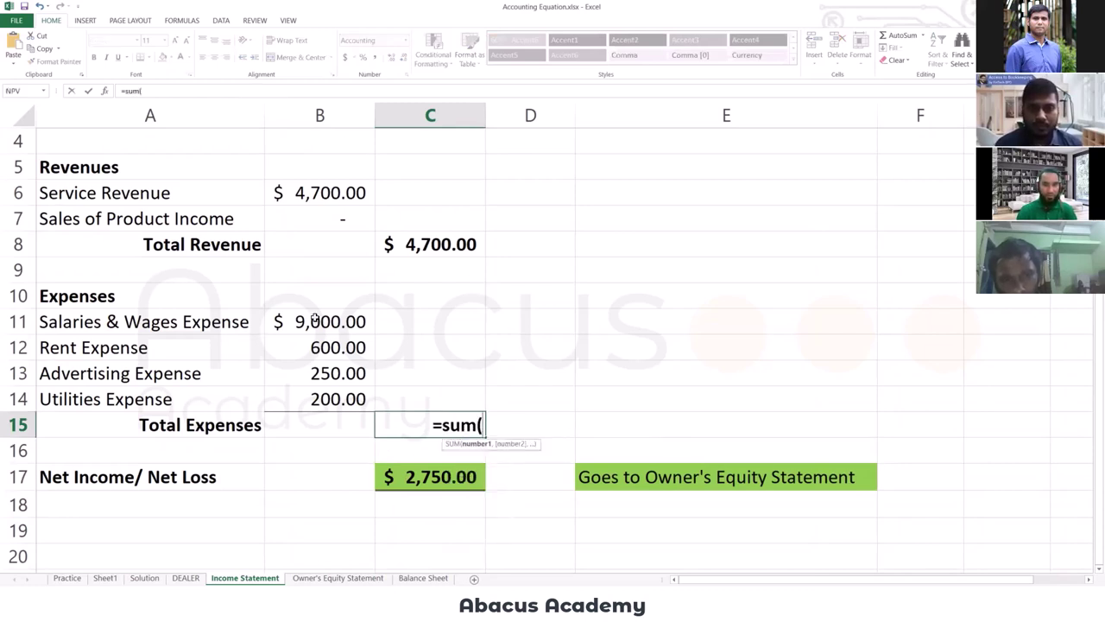
left_click_drag(312, 320, 338, 399)
type(")")
key("Return")
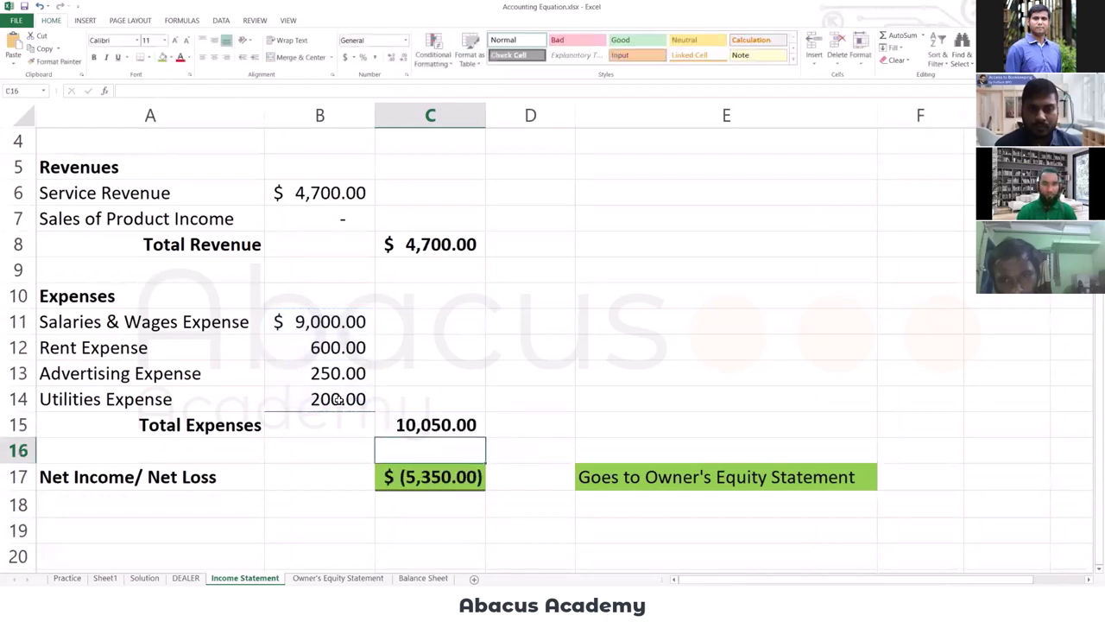
left_click(434, 481)
left_click(437, 503)
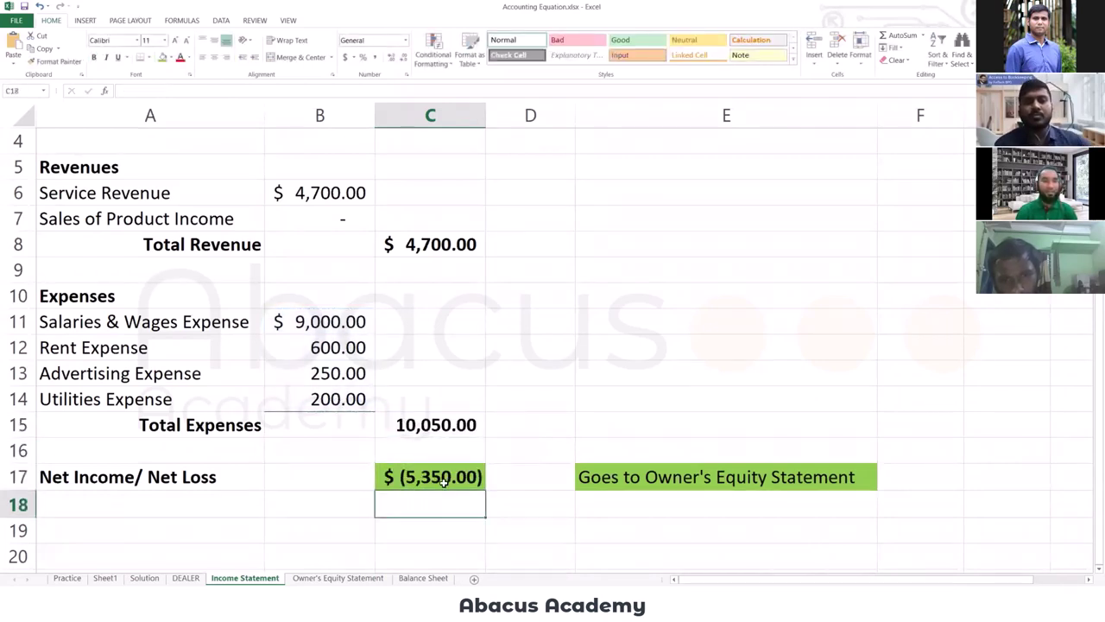
Set Add: Net Income on the Owner's Equity Statement to 0.
left_click(358, 578)
left_click(334, 294)
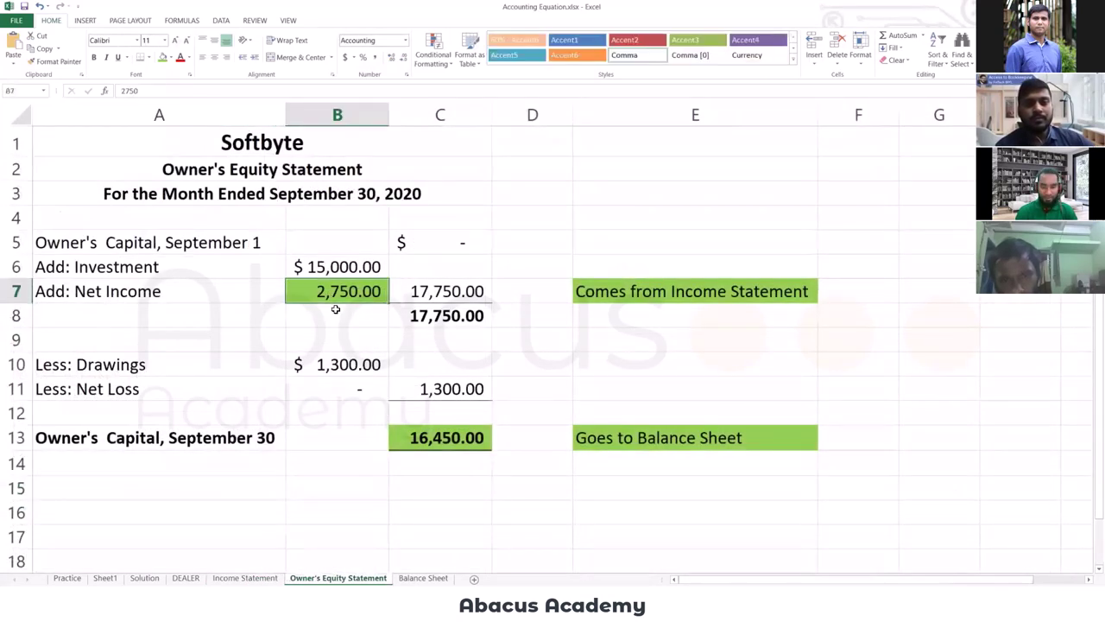
type("0")
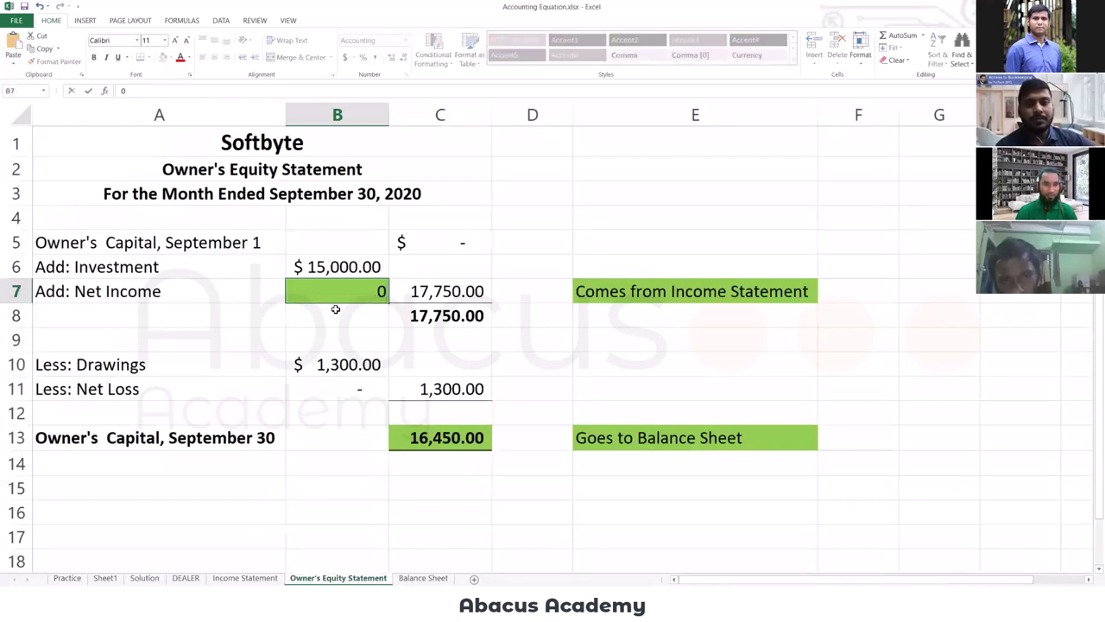
key("Return")
key("Return")
key("Return")
key("Return")
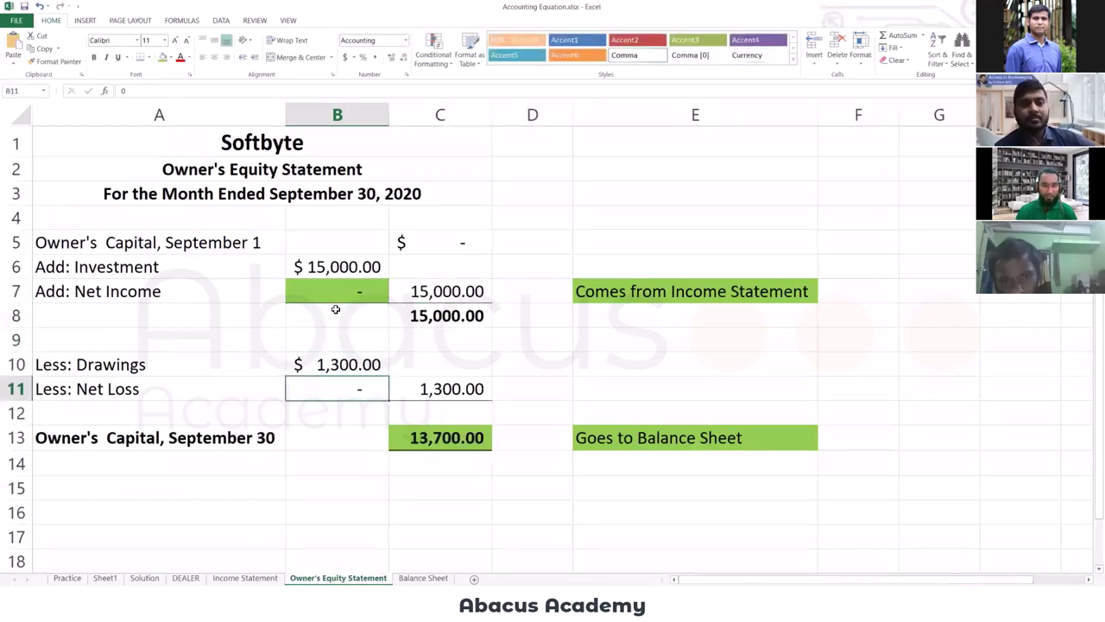
Enter 5350 as Less: Net Loss on the Owner's Equity Statement and check the total deductions and closing capital.
left_click(258, 578)
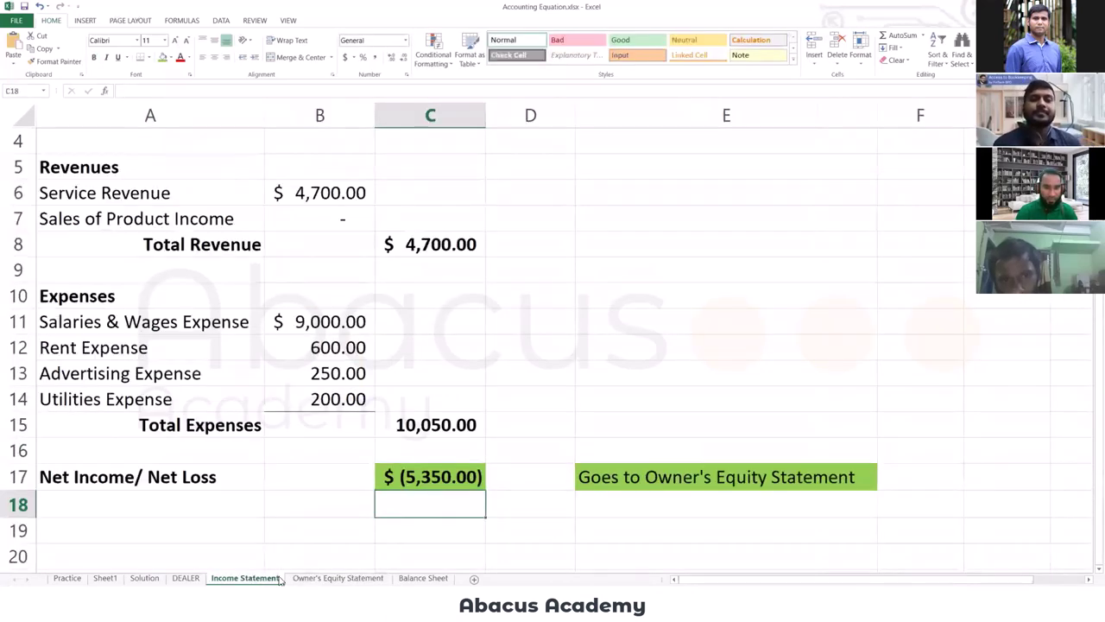
left_click(304, 579)
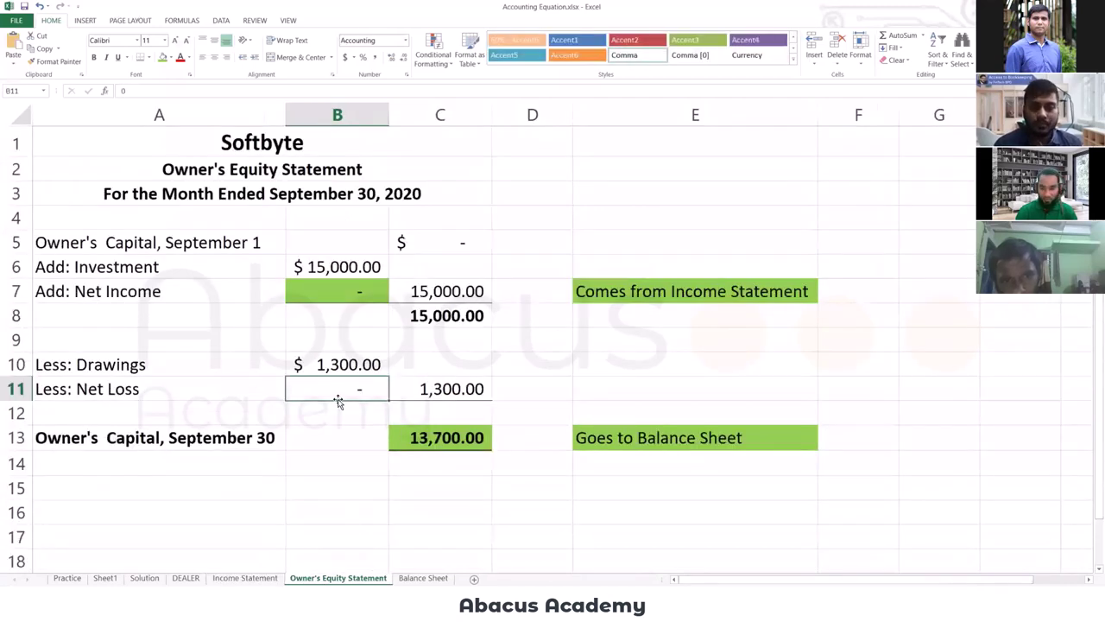
type("5350")
key("Tab")
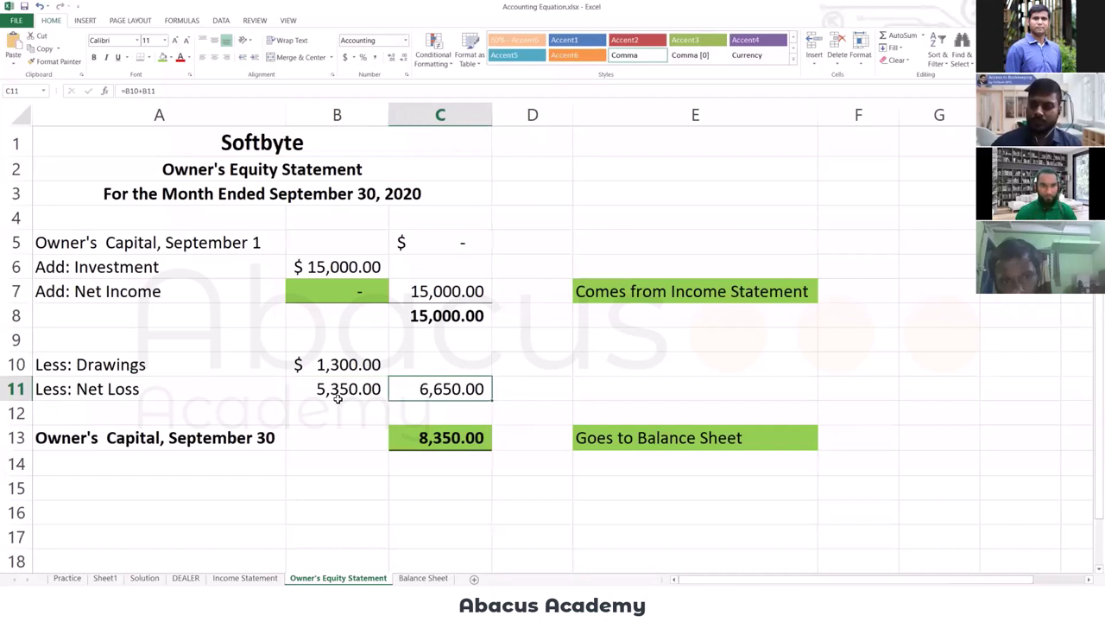
key("Down")
key("Down")
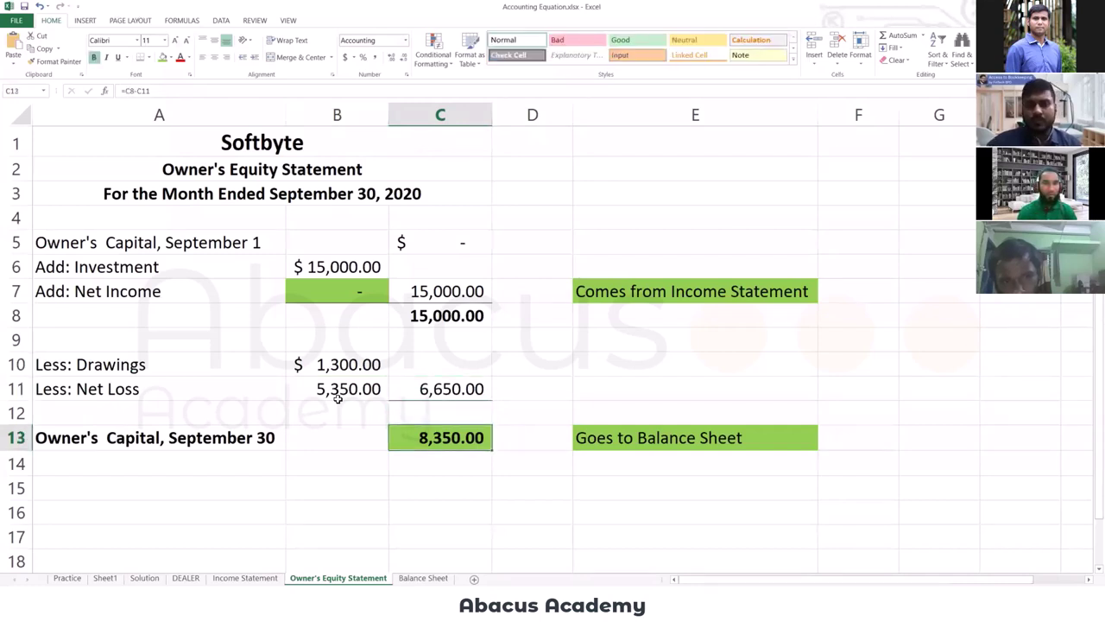
key("Up")
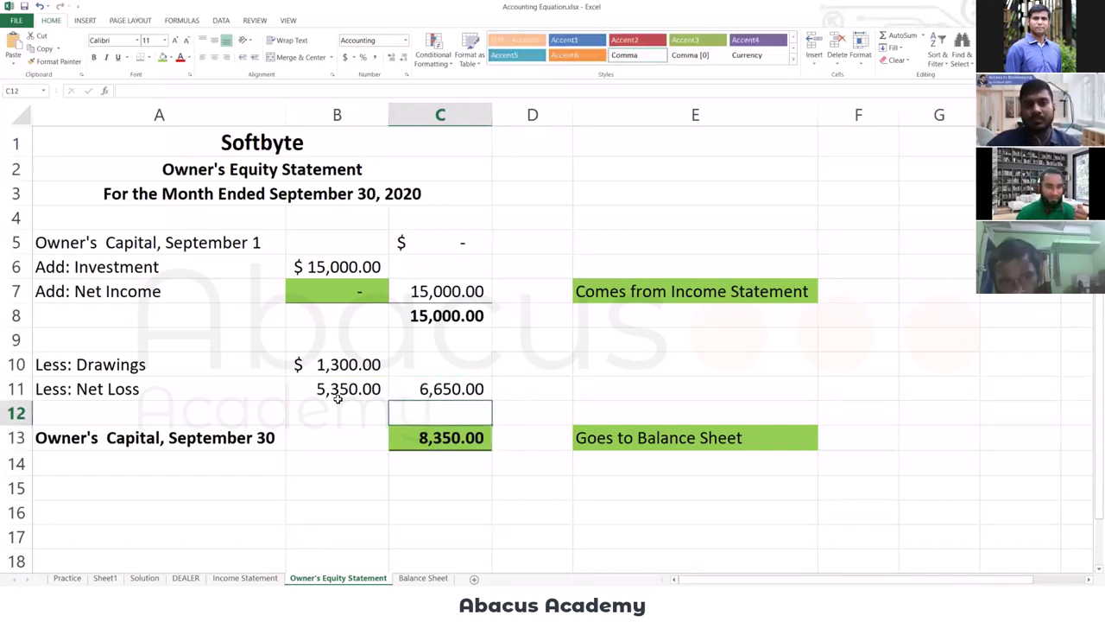
key("Up")
key("Left")
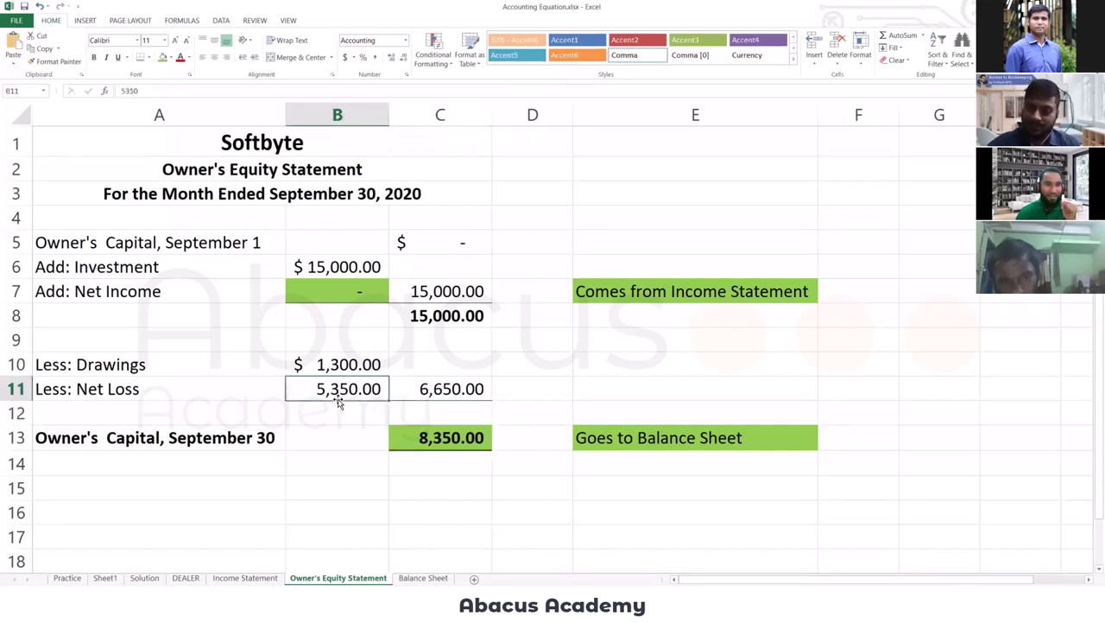
Re-enter the September 30 Owner's Capital formula as =C8-C11, subtracting the total deductions from the capital subtotal.
key("Right")
key("Down")
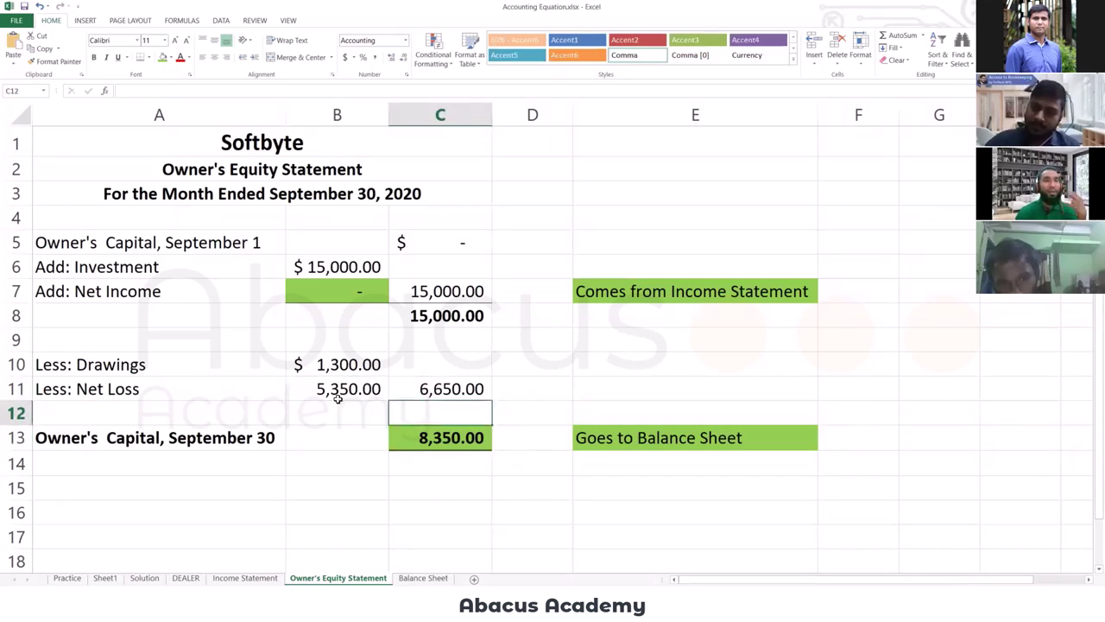
key("Down")
type("=")
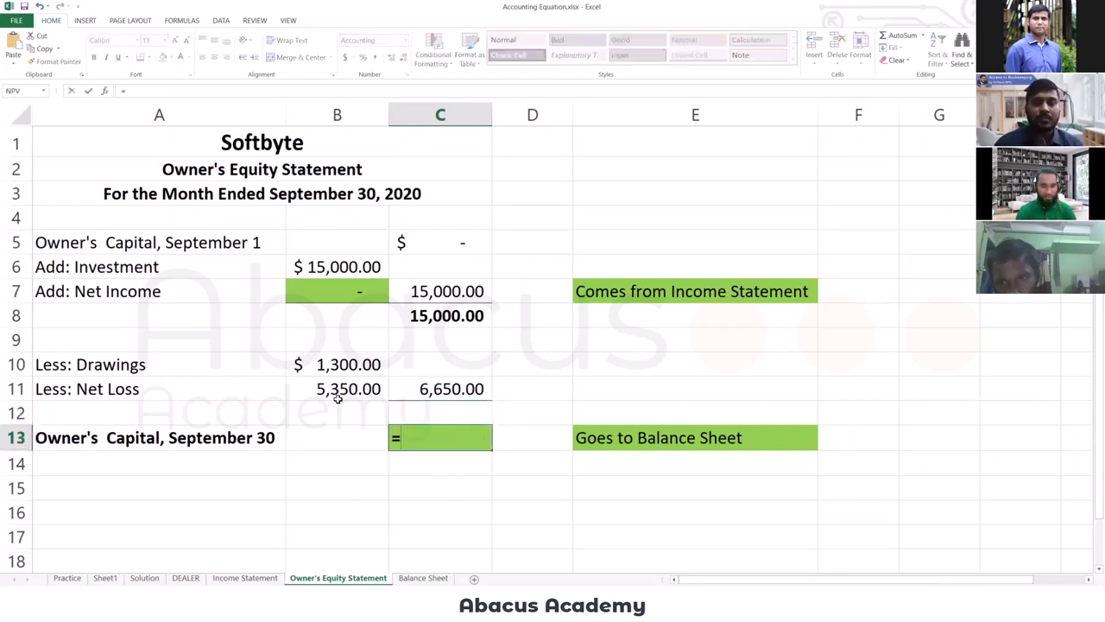
key("Up")
key("Up")
key("Up")
key("Up")
key("Up")
type("-")
key("Up")
key("Up")
key("Up")
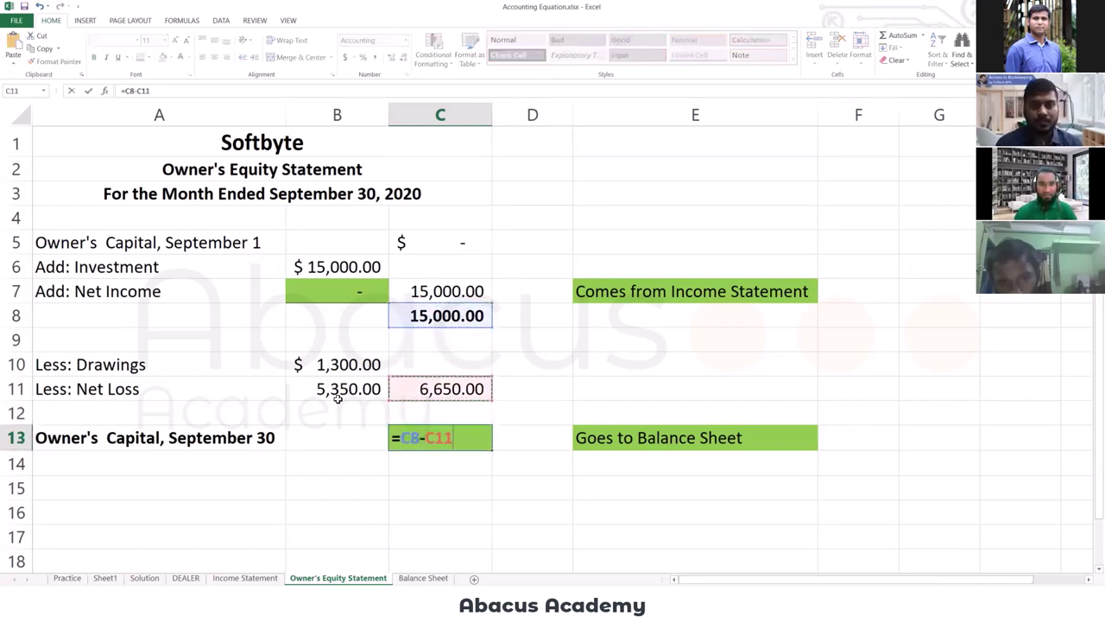
key("Down")
key("Return")
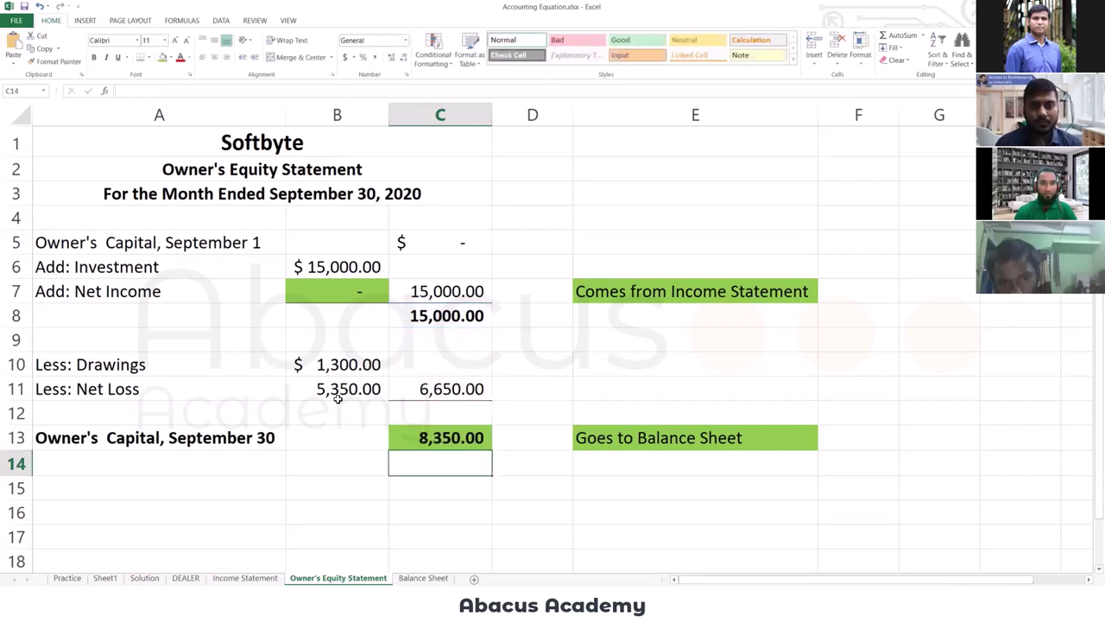
key("Up")
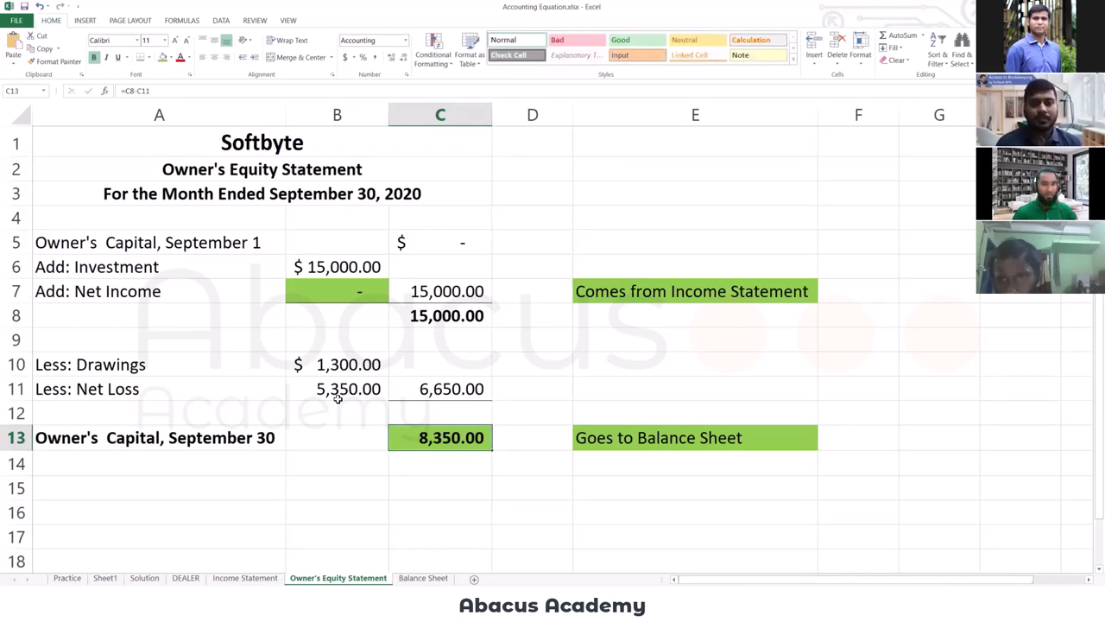
Revisit the Income Statement and examine the note on the source of net income on the Owner's Equity Statement.
left_click(228, 568)
left_click(233, 578)
left_click(303, 387)
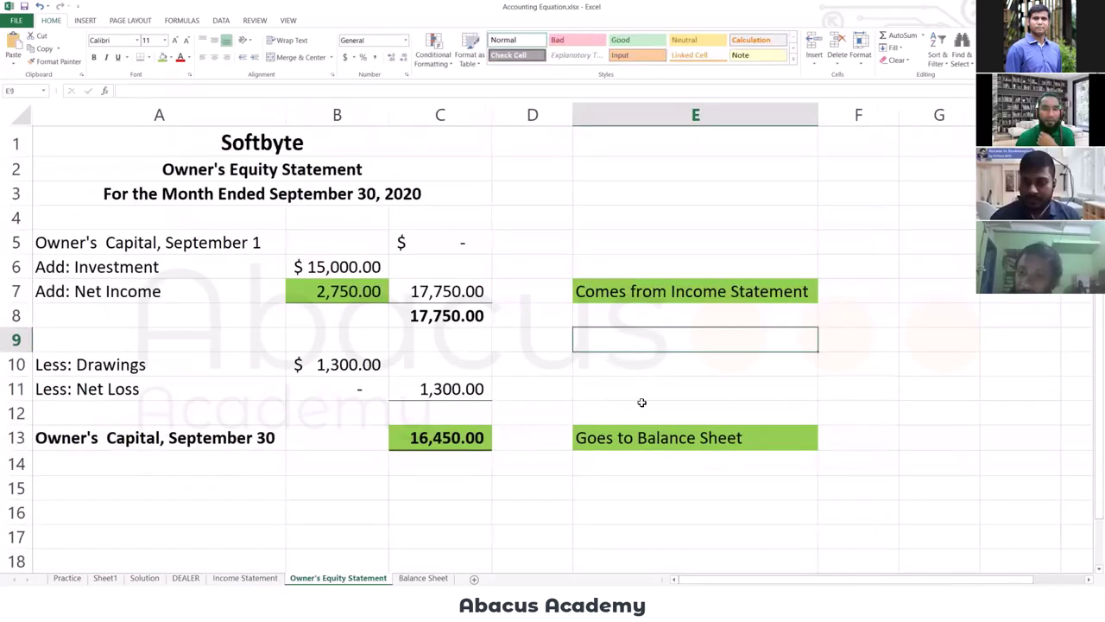
left_click(680, 290)
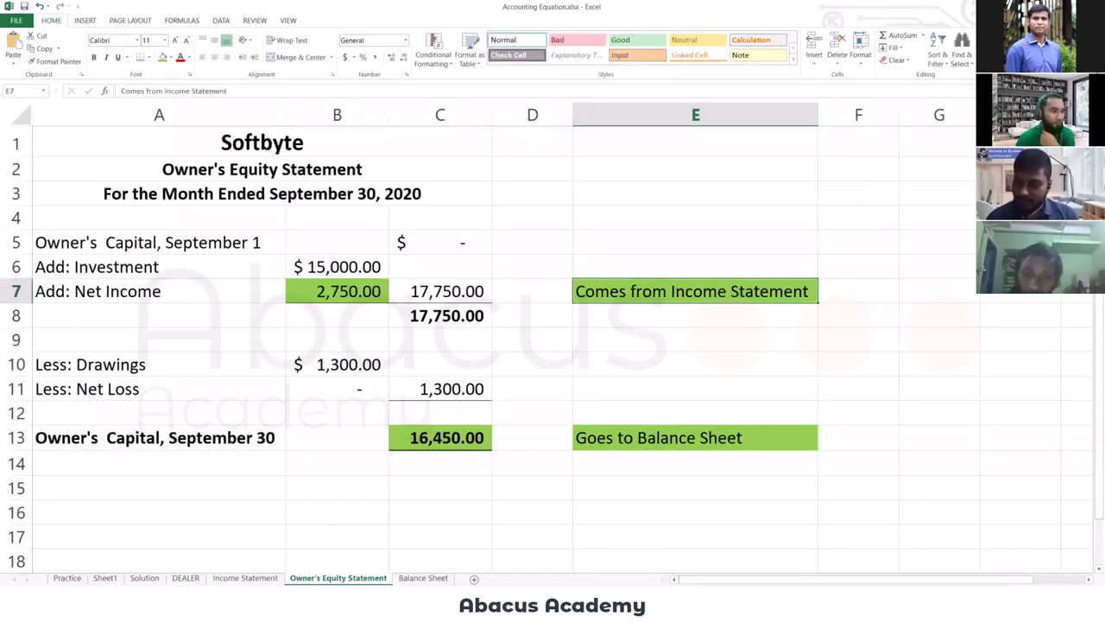
left_click(664, 406)
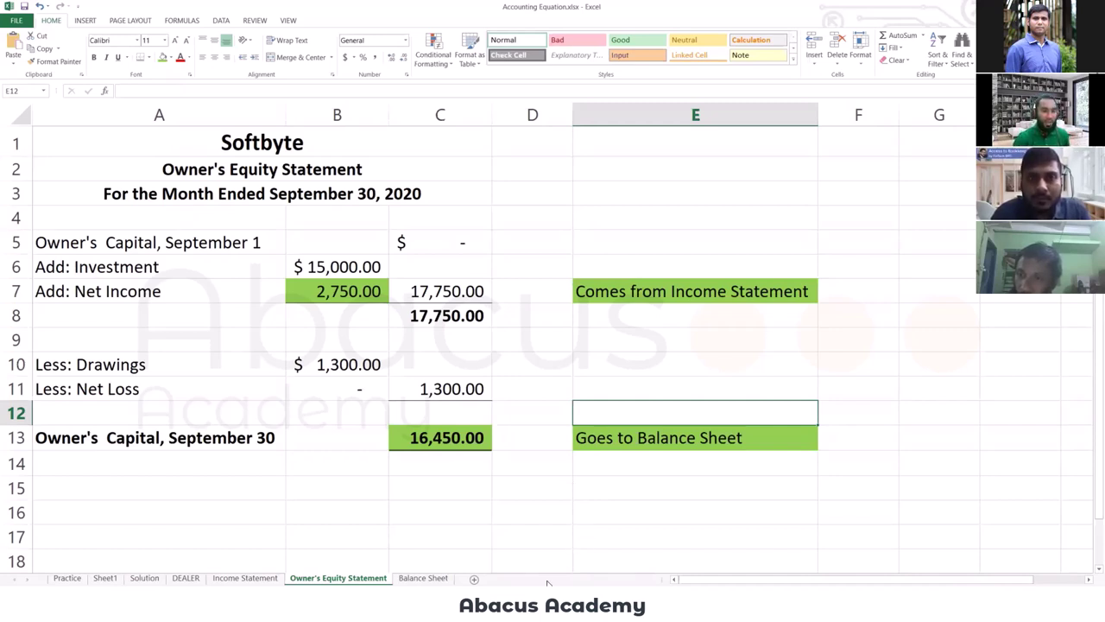
Rename the Service Revenue line on the Income Statement as Sale of Garments.
left_click(244, 578)
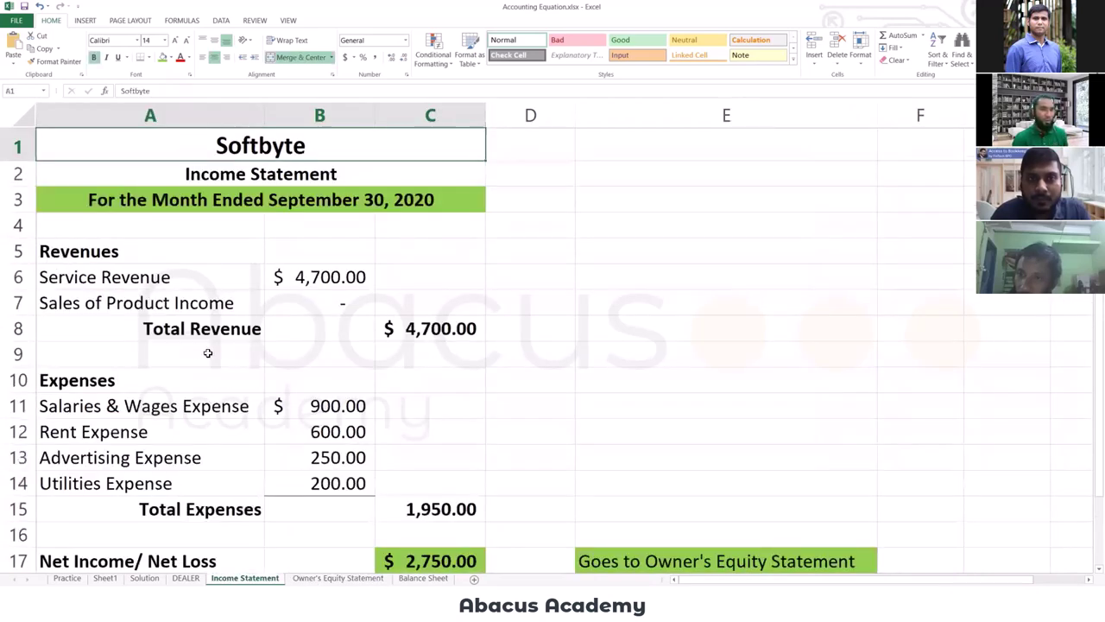
left_click(112, 306)
left_click(92, 275)
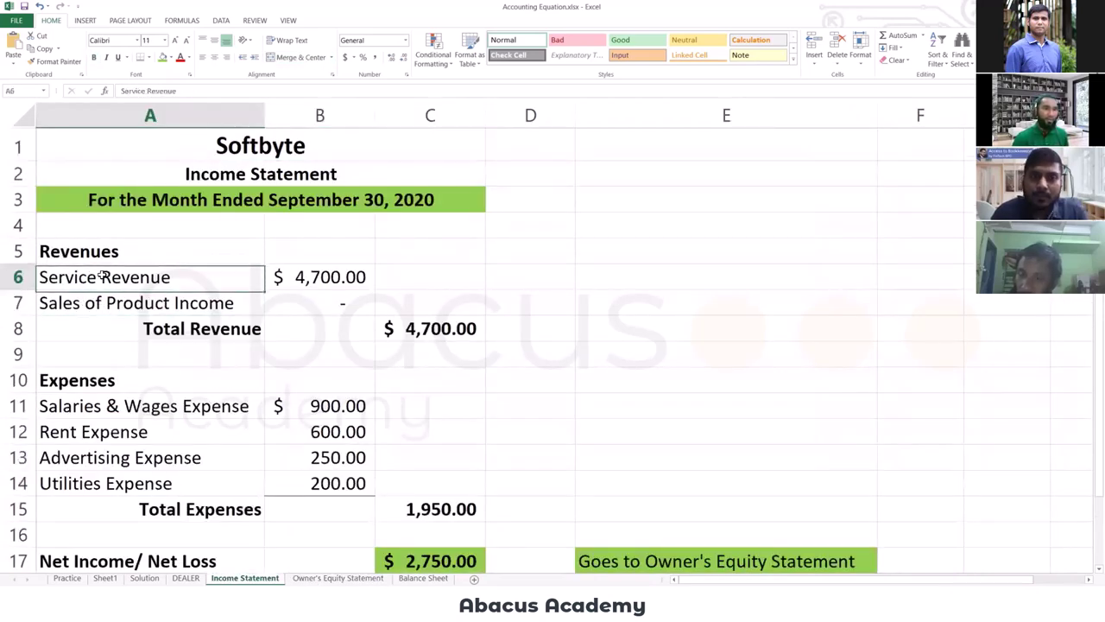
left_click(106, 302)
left_click(92, 277)
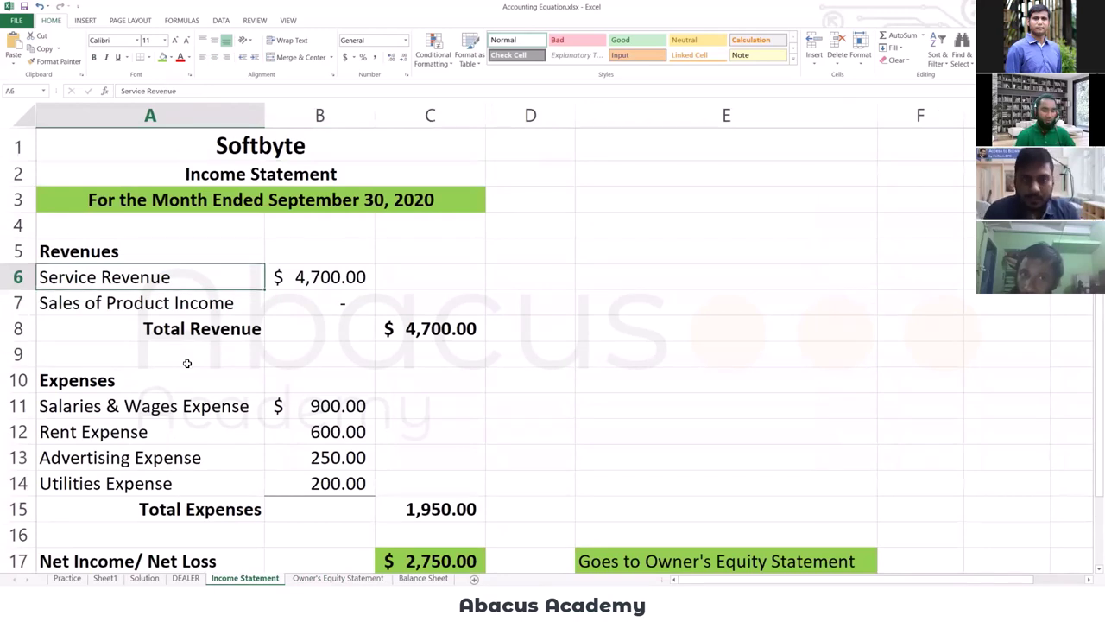
type("sAL")
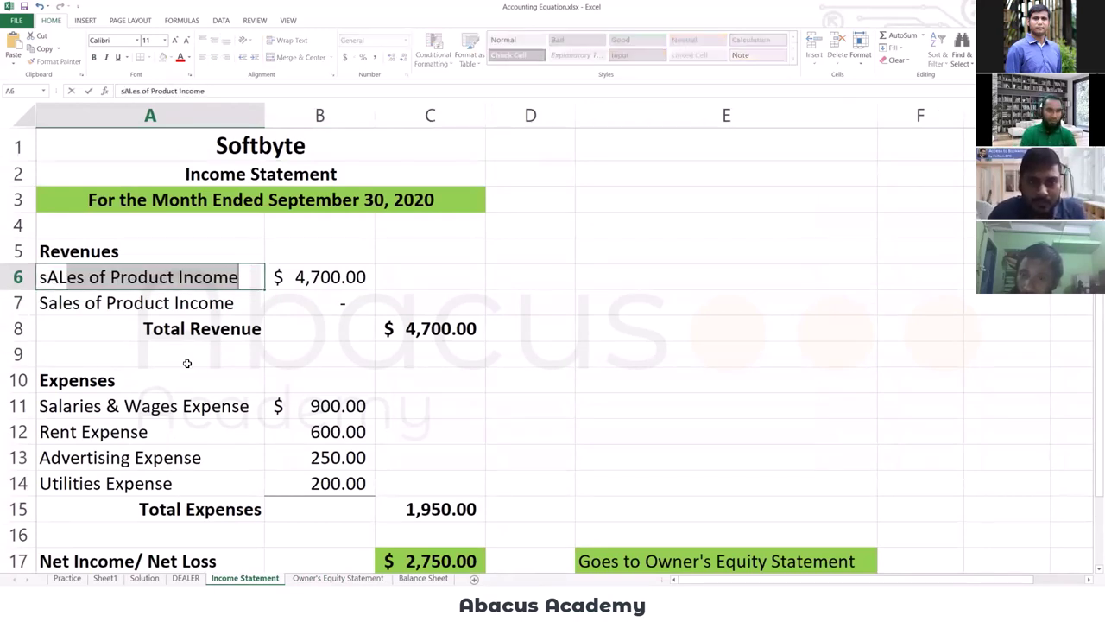
type("E")
key("BackSpace")
key("BackSpace")
key("BackSpace")
key("BackSpace")
key("BackSpace")
type("Sale of Garm")
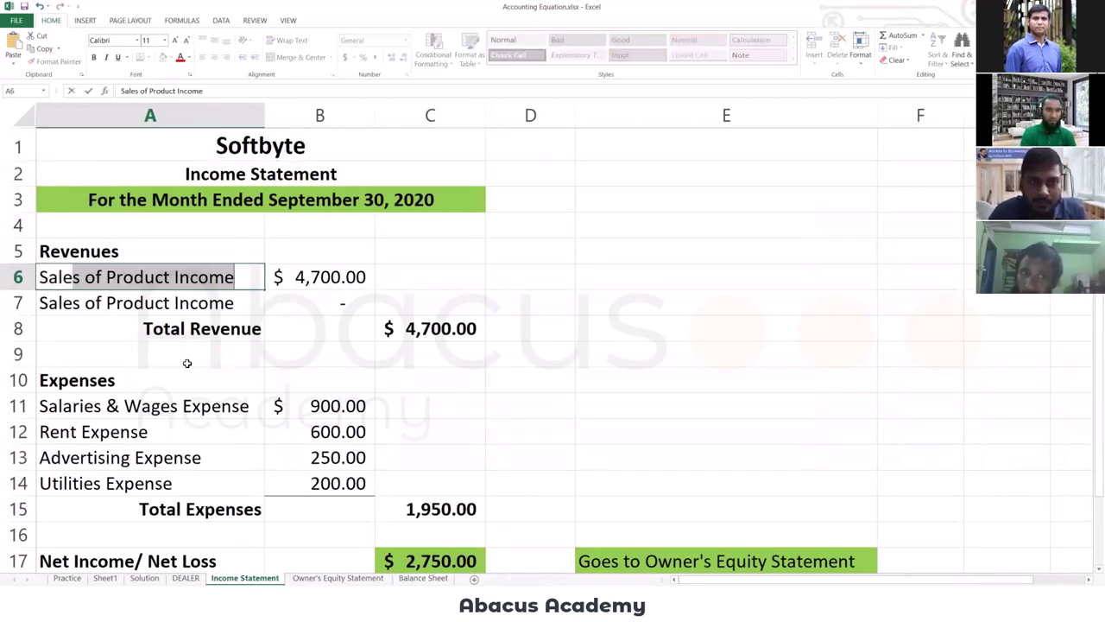
type("ents")
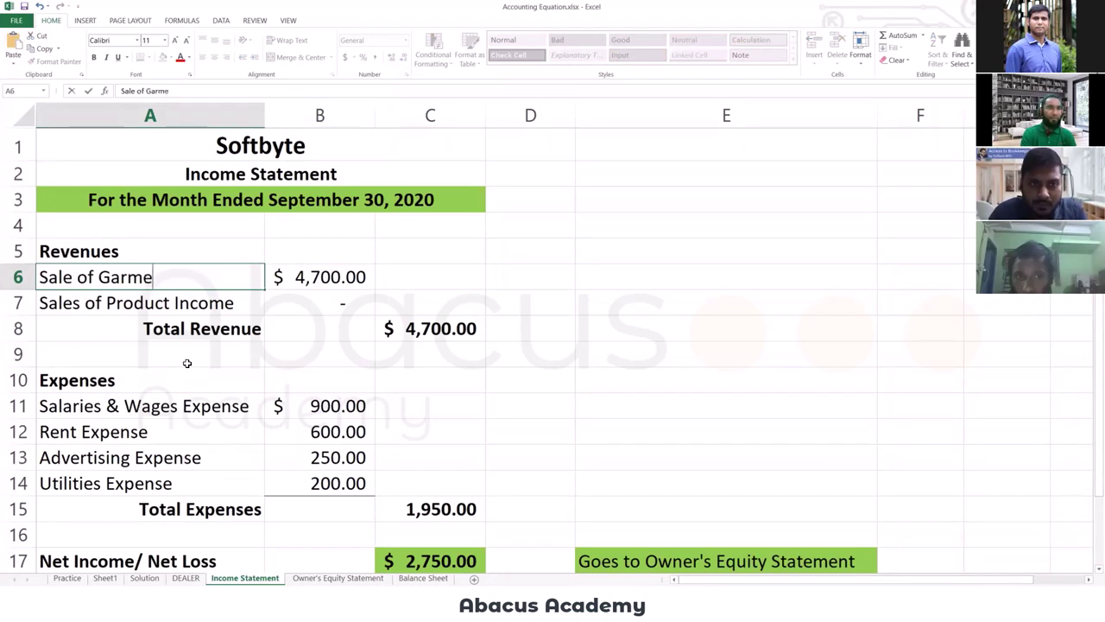
key("Return")
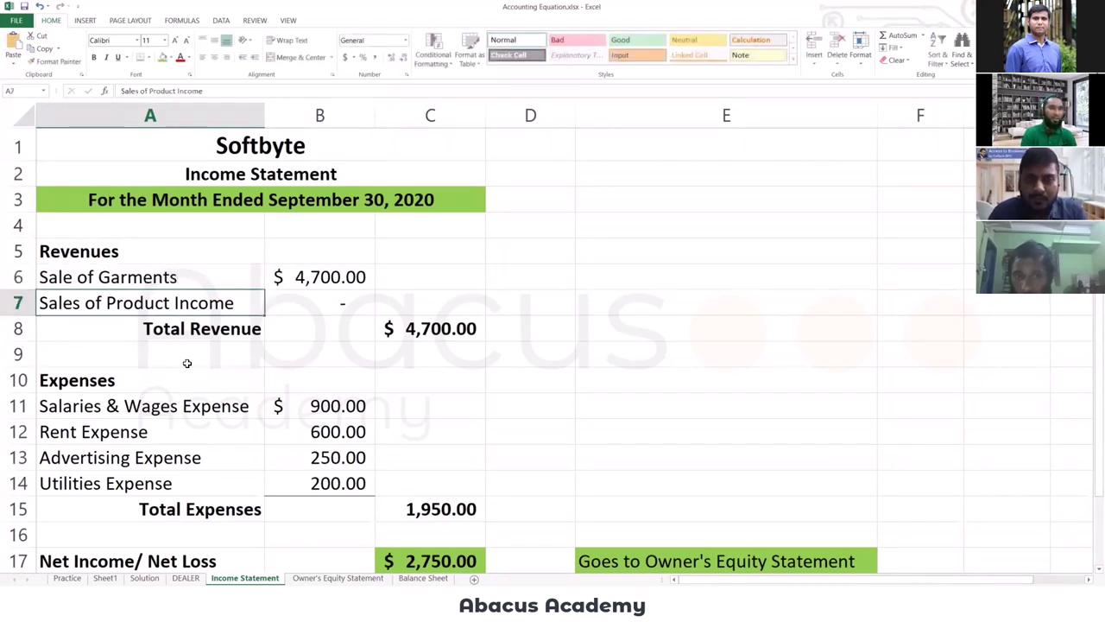
Rename the Sales of Product Income line as Rental Income.
type("Rental ")
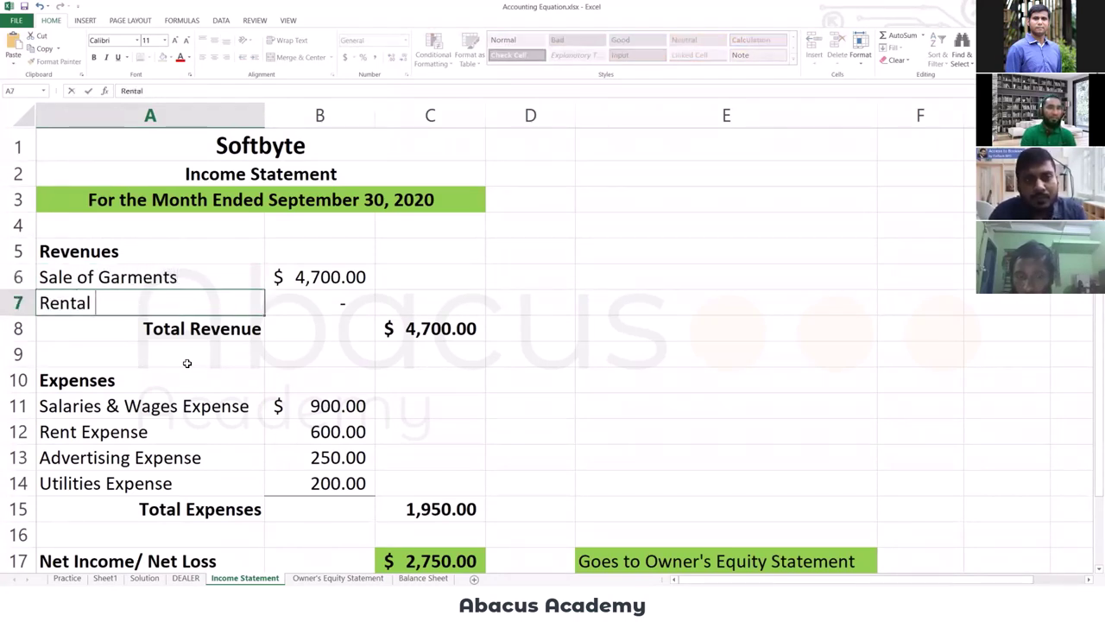
type("Income")
key("Return")
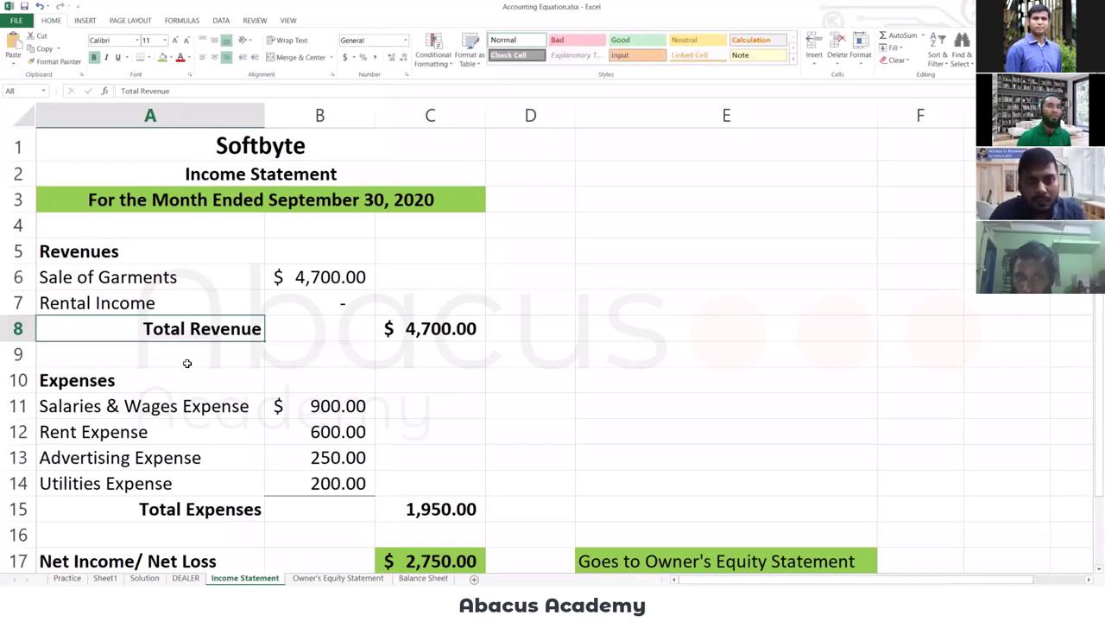
Undo the renaming of both revenue lines on the Income Statement.
key("Up")
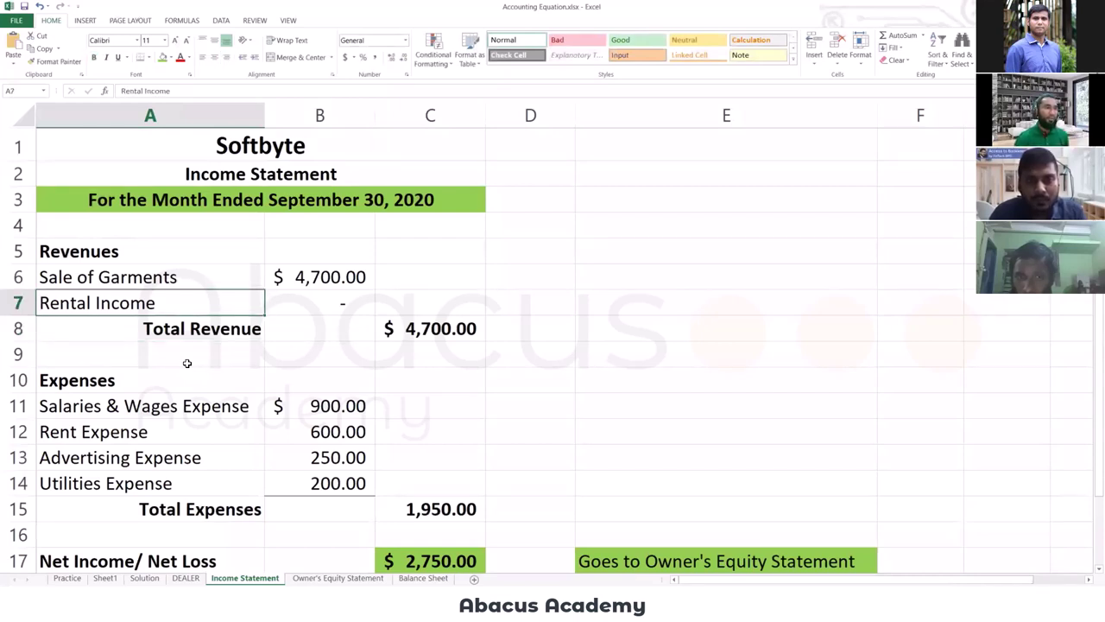
key("Up")
key("Up")
key("Up")
key("Up")
key("Up")
key("Up")
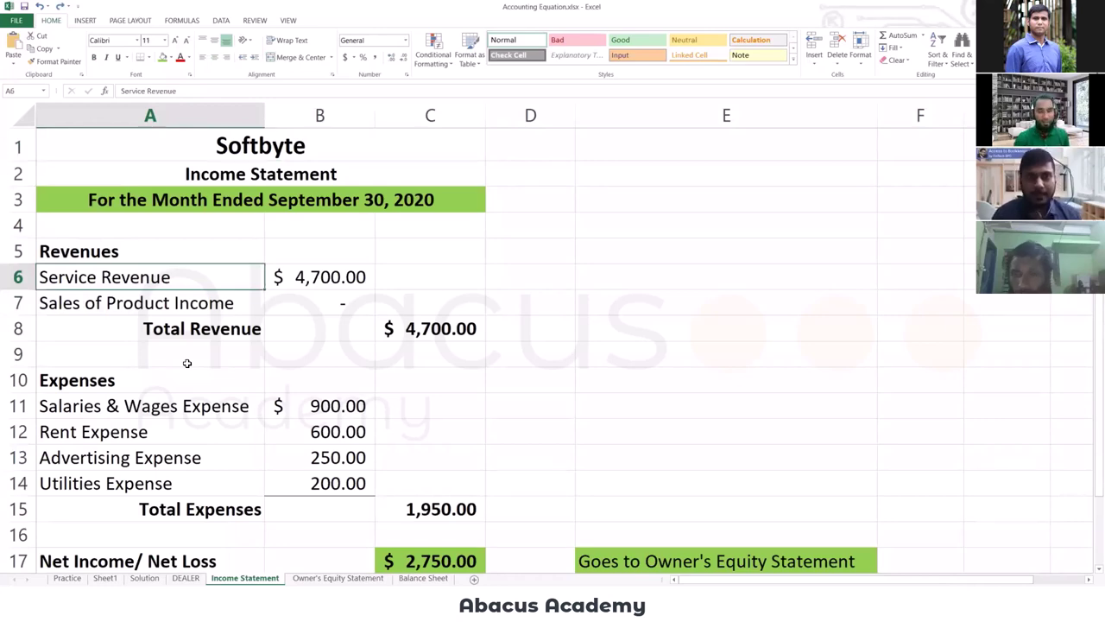
Follow the September 30 closing capital from the Owner's Equity Statement to the Balance Sheet and view the sheet's contents.
key("ctrl+Page_Down")
left_click(523, 506)
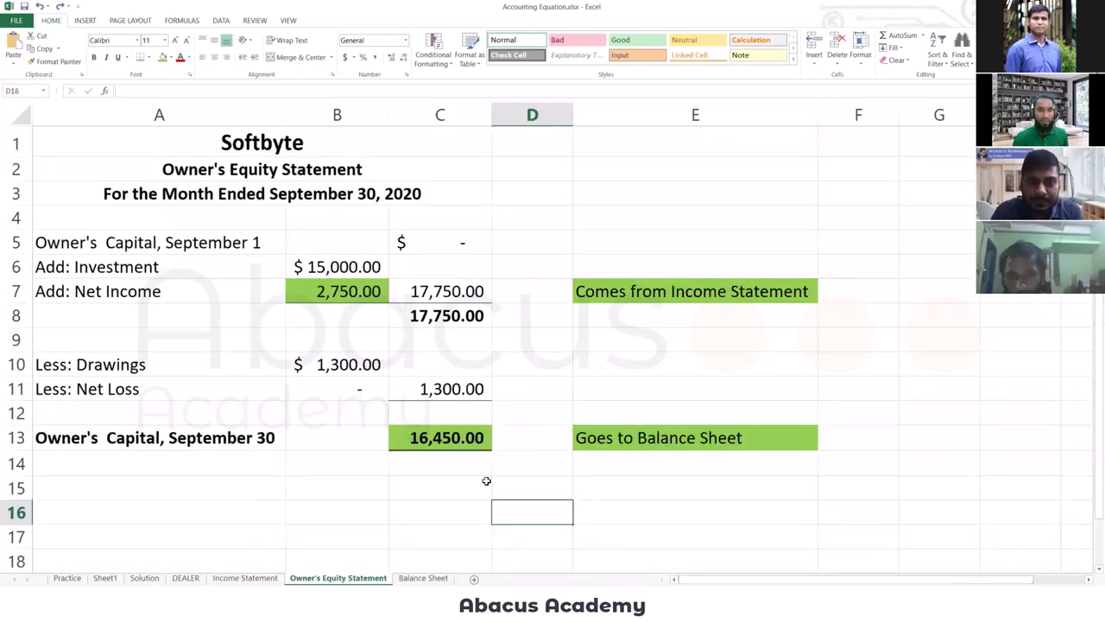
left_click(440, 438)
left_click(575, 440)
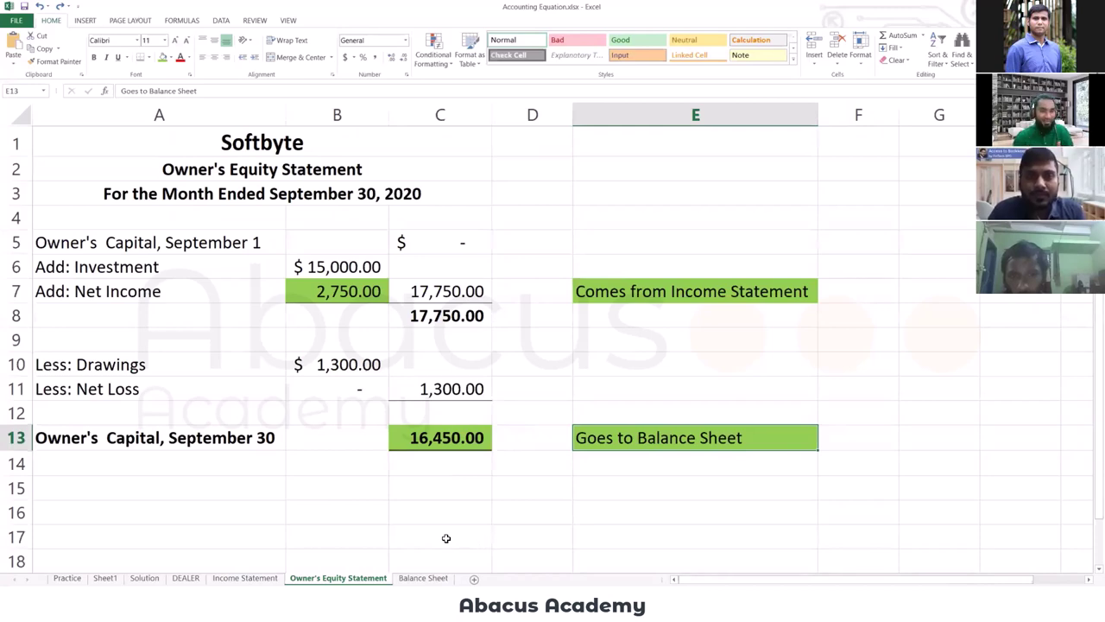
left_click(423, 578)
left_click(297, 460)
scroll(297, 460, "up", 3)
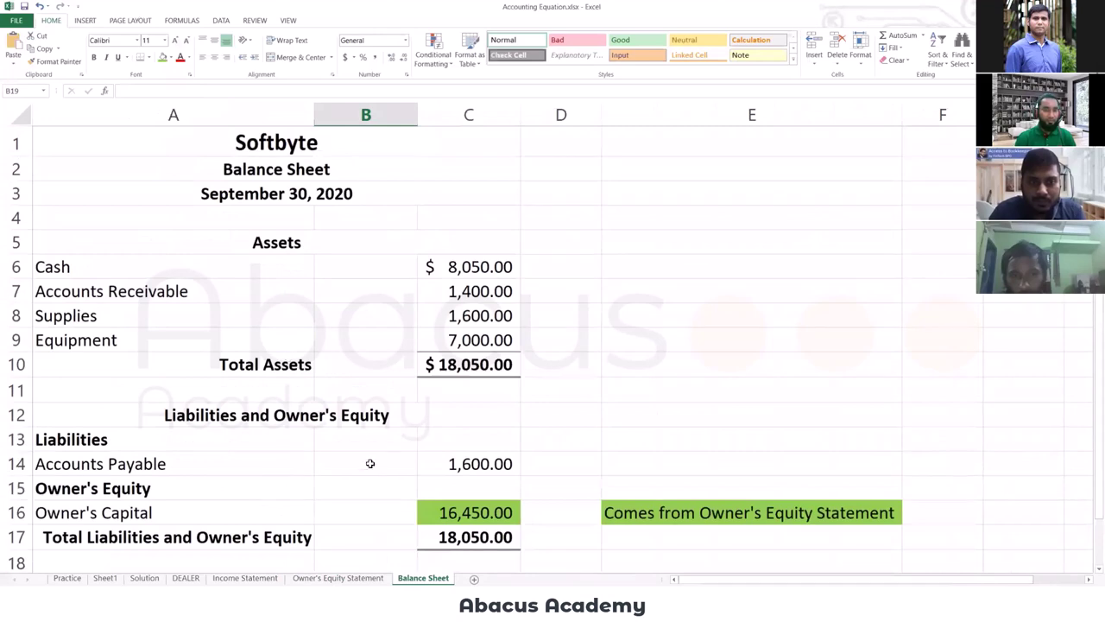
Trace the September 30 owner's capital from the Owner's Equity Statement to the Owner's Capital line and its source note on the Balance Sheet.
left_click(223, 262)
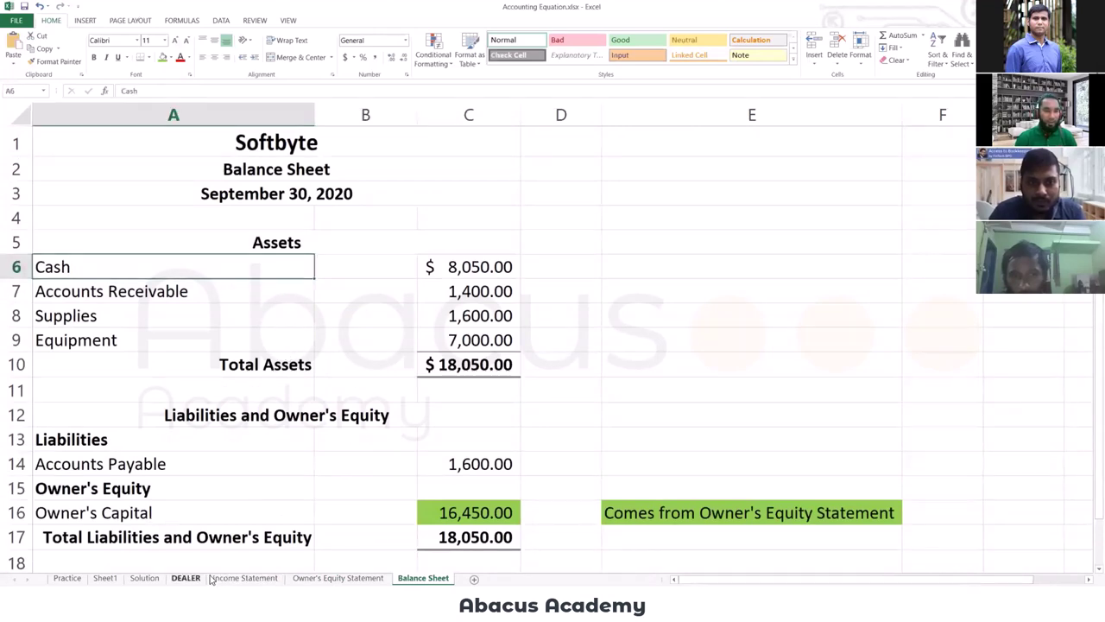
left_click(342, 573)
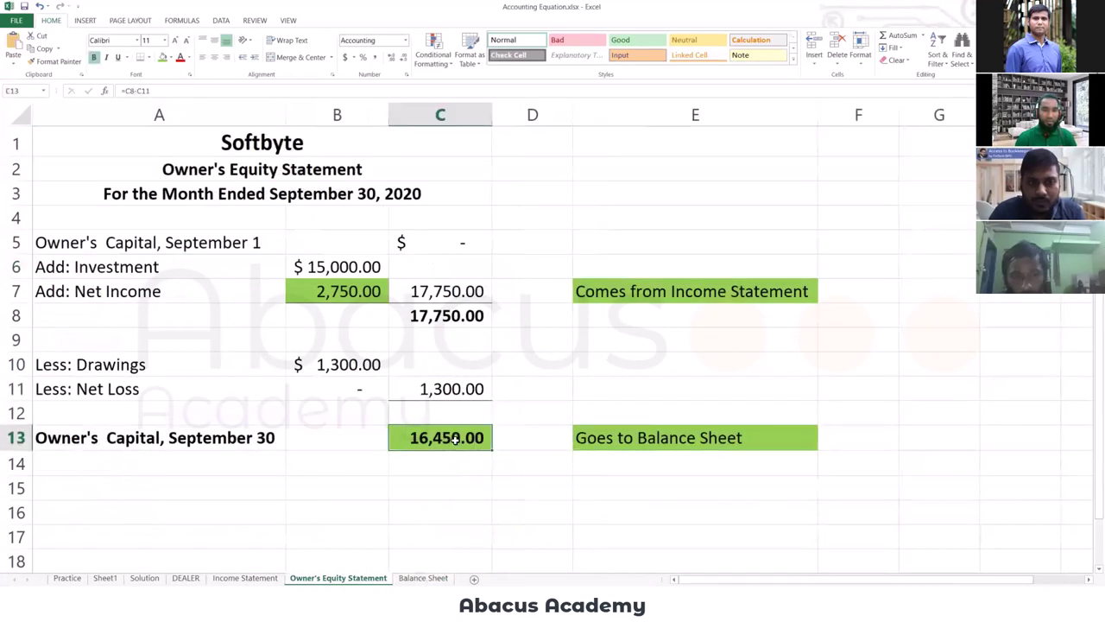
left_click(278, 437)
left_click(345, 437)
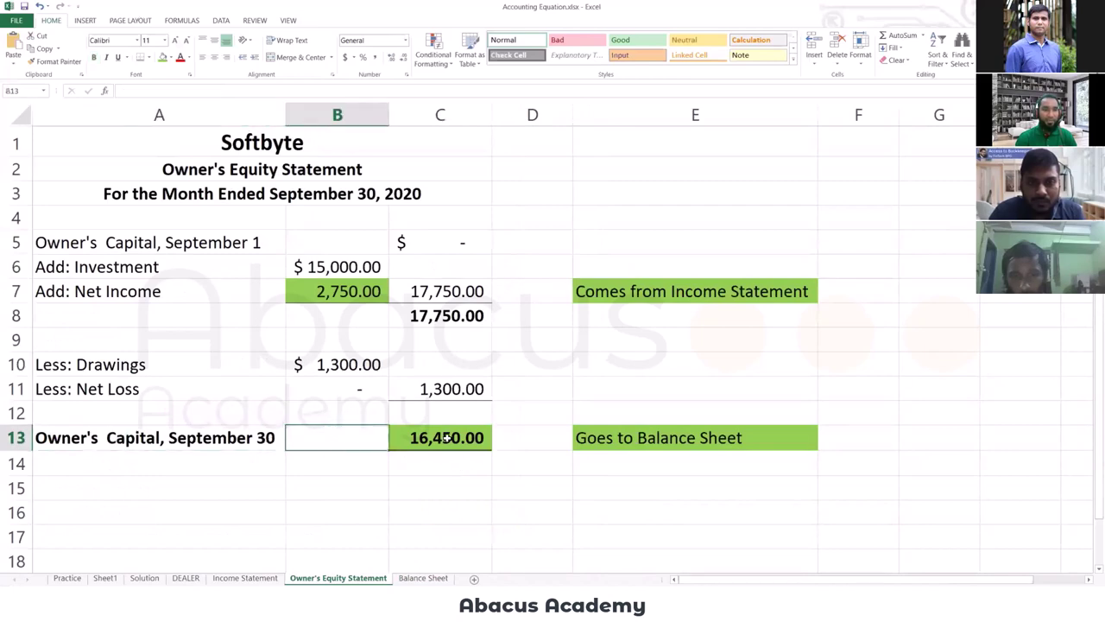
left_click(424, 437)
left_click(415, 578)
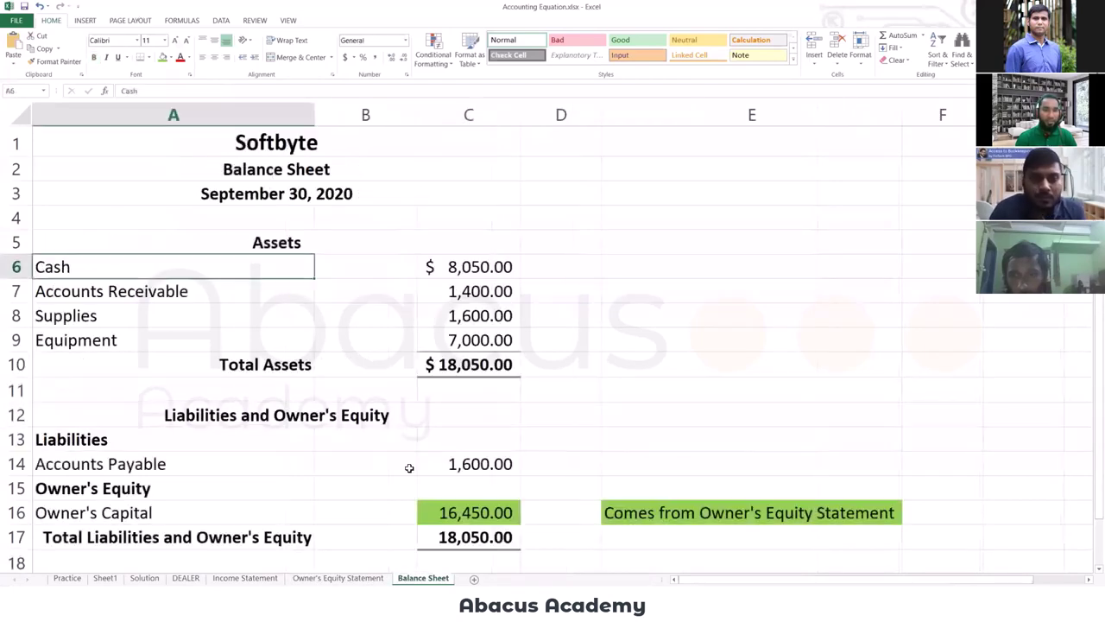
left_click(472, 510)
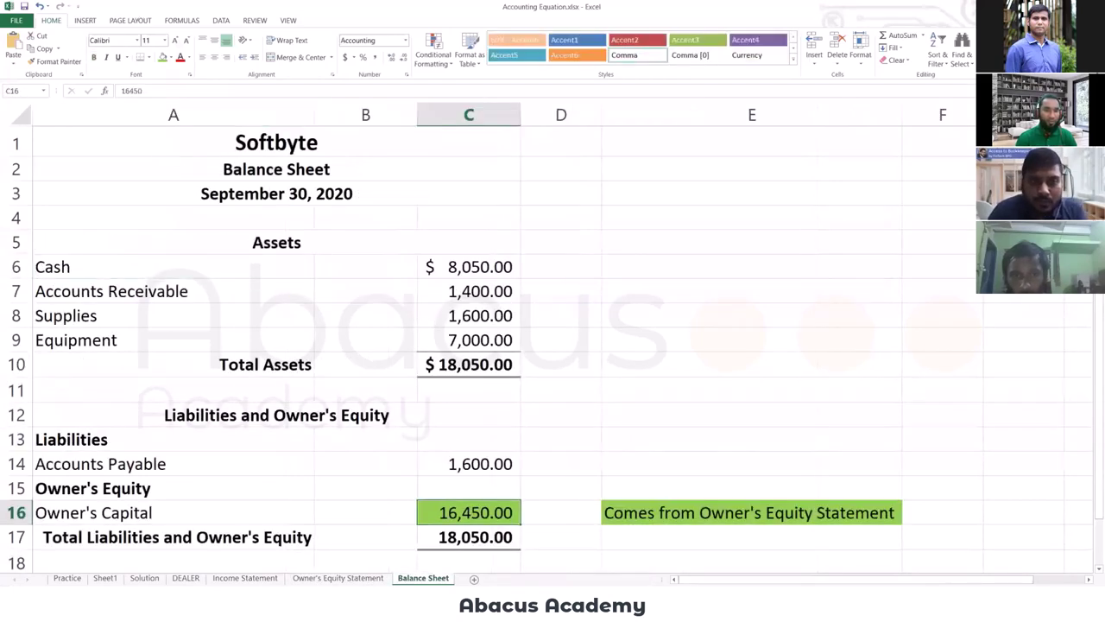
left_click(654, 517)
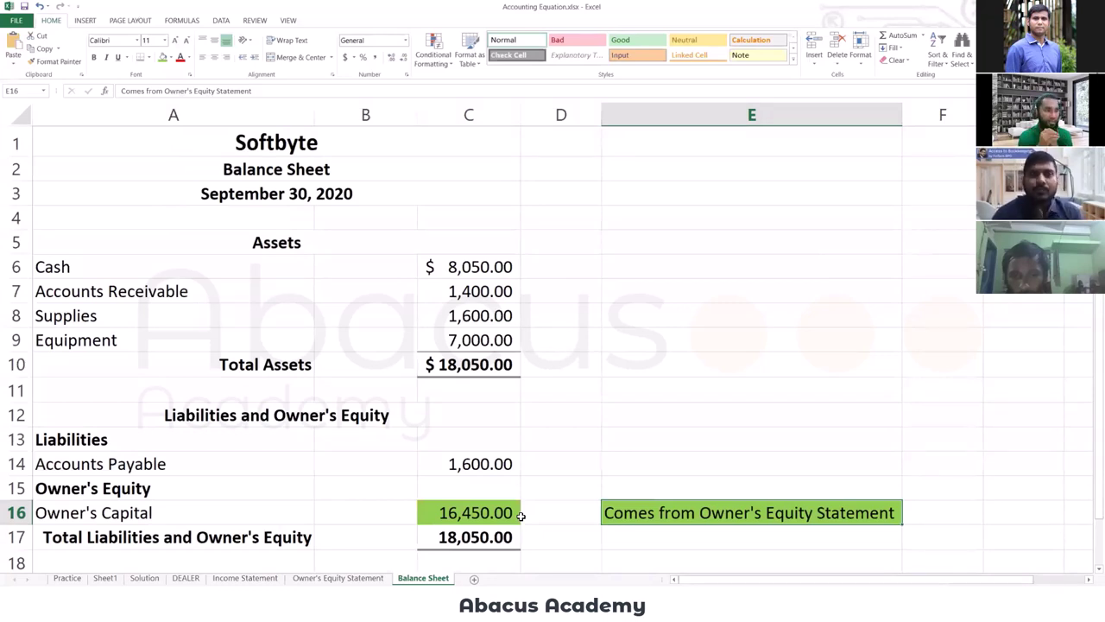
Examine the Balance Sheet's three heading lines and Assets section, and compare Total Assets with Total Liabilities and Owner's Equity.
left_click(263, 177)
left_click(260, 143)
left_click(257, 193)
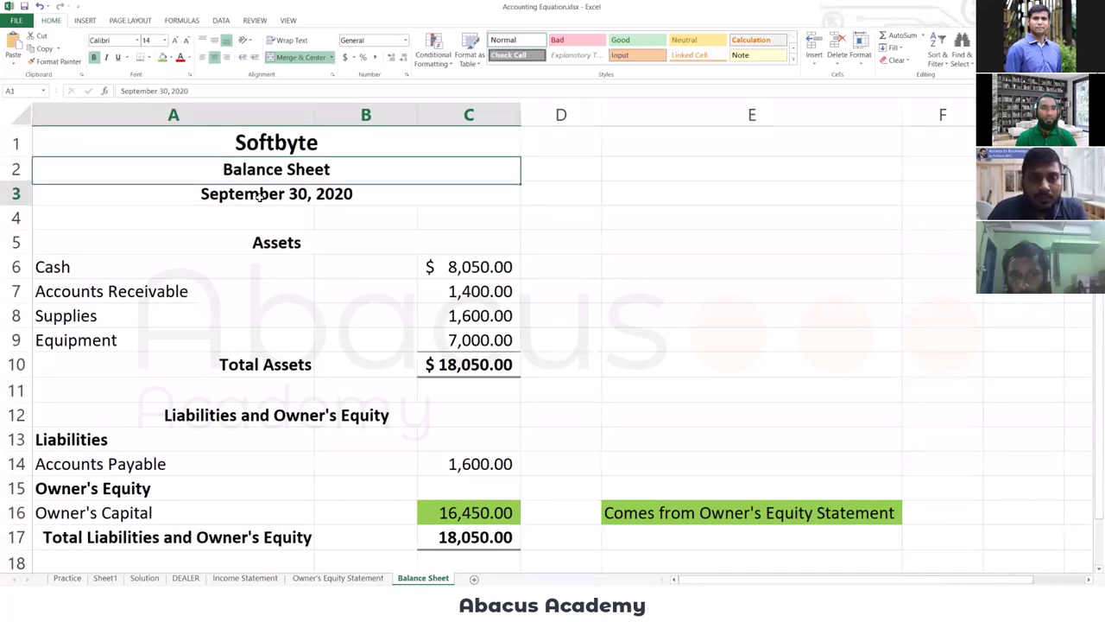
left_click(262, 246)
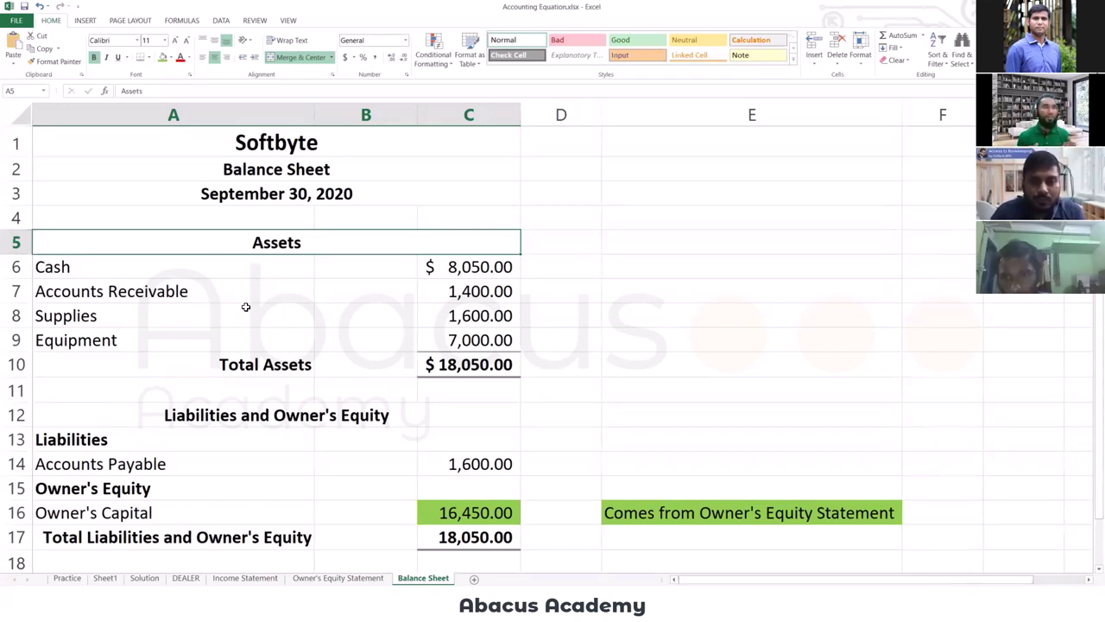
left_click(473, 369)
scroll(390, 445, "down", 1)
scroll(388, 443, "down", 2)
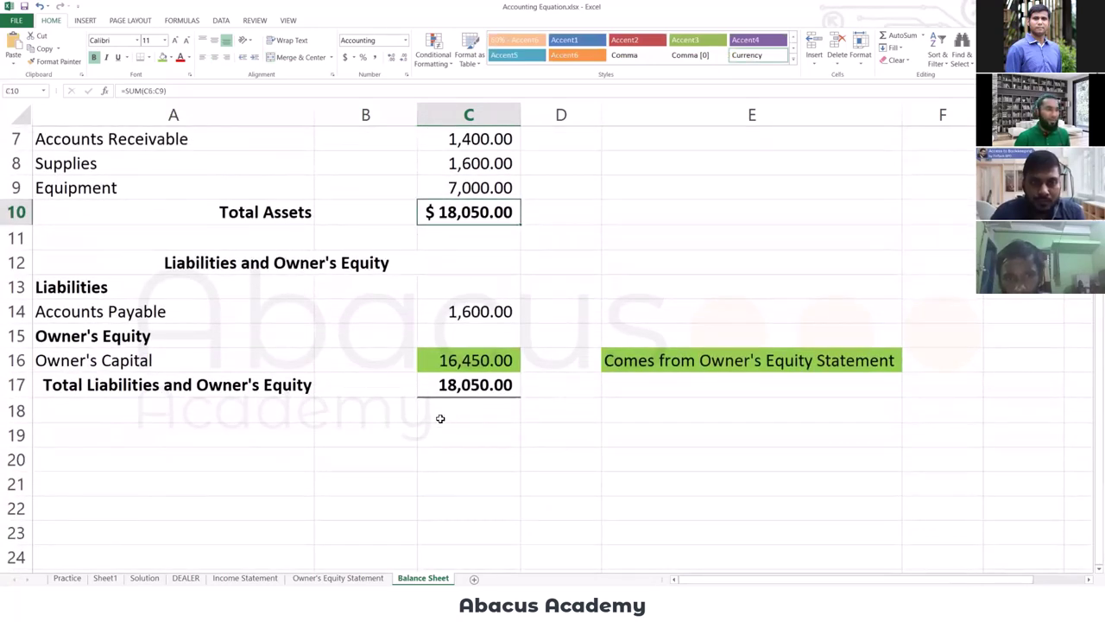
scroll(441, 417, "up", 2)
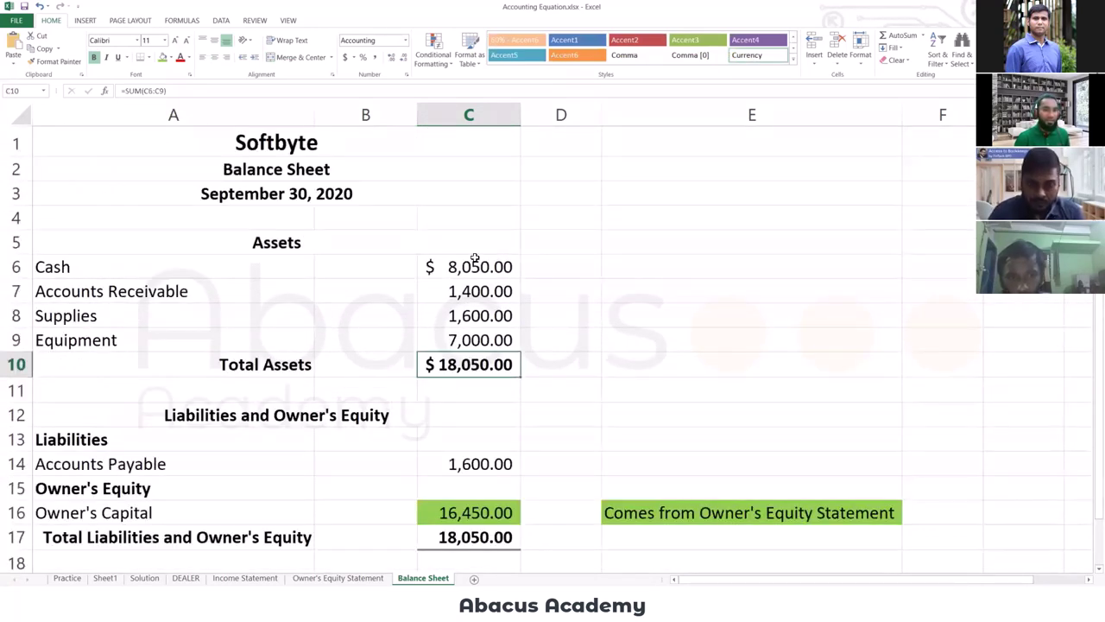
scroll(468, 423, "down", 2)
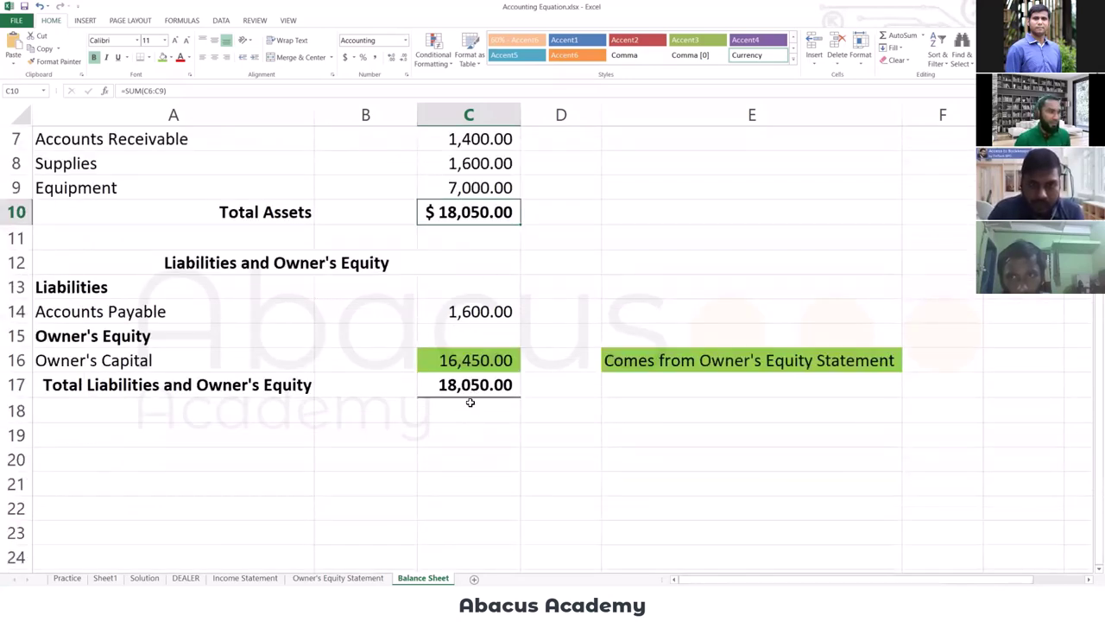
scroll(469, 402, "up", 2)
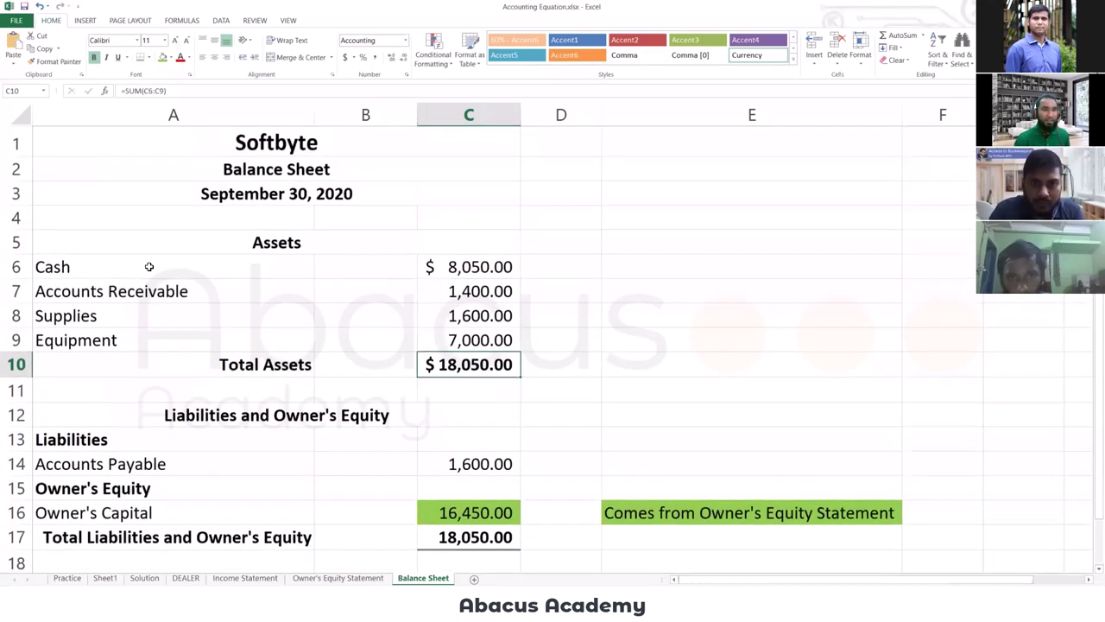
Trace the Balance Sheet's asset amounts to the Cash, Accounts Receivable, Supplies and Equipment subtotals on the Practice sheet.
left_click(271, 242)
left_click(215, 267)
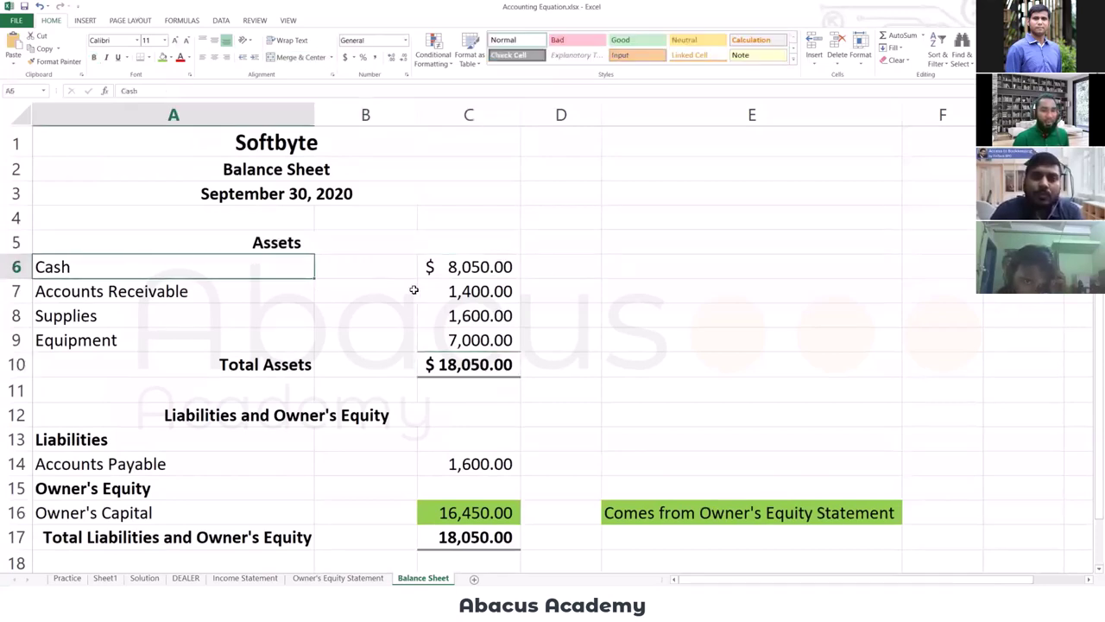
left_click(451, 268)
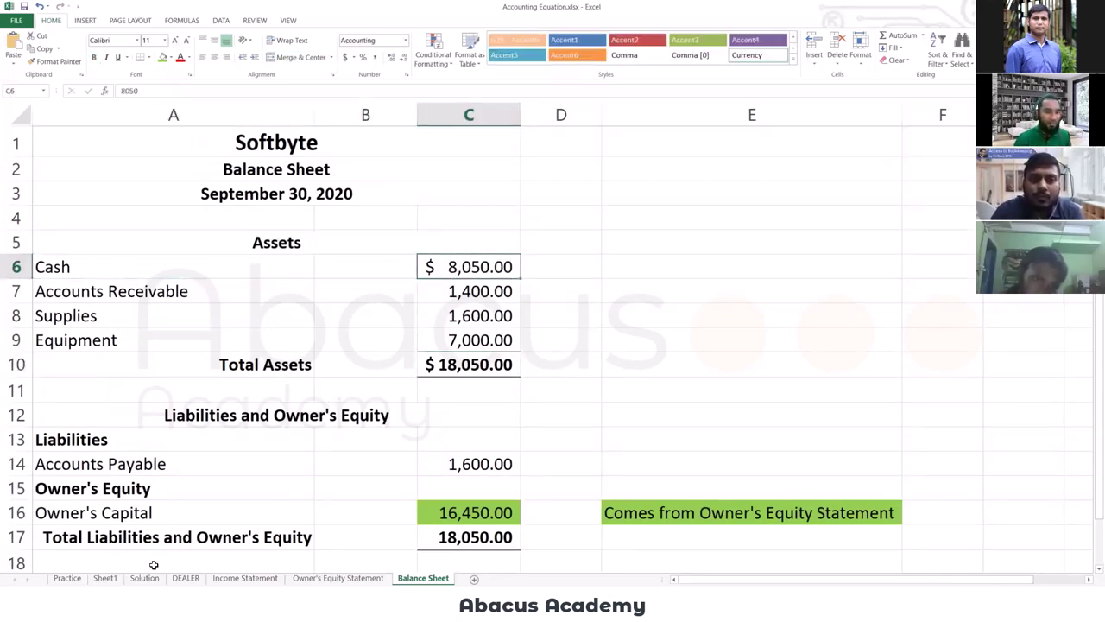
left_click(67, 578)
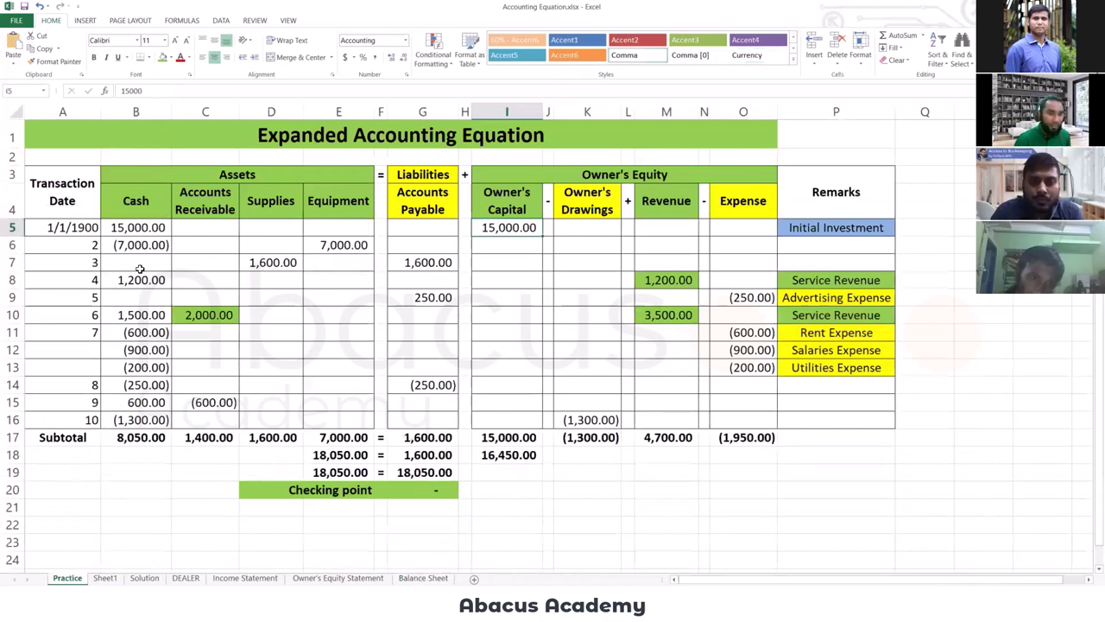
left_click(124, 438)
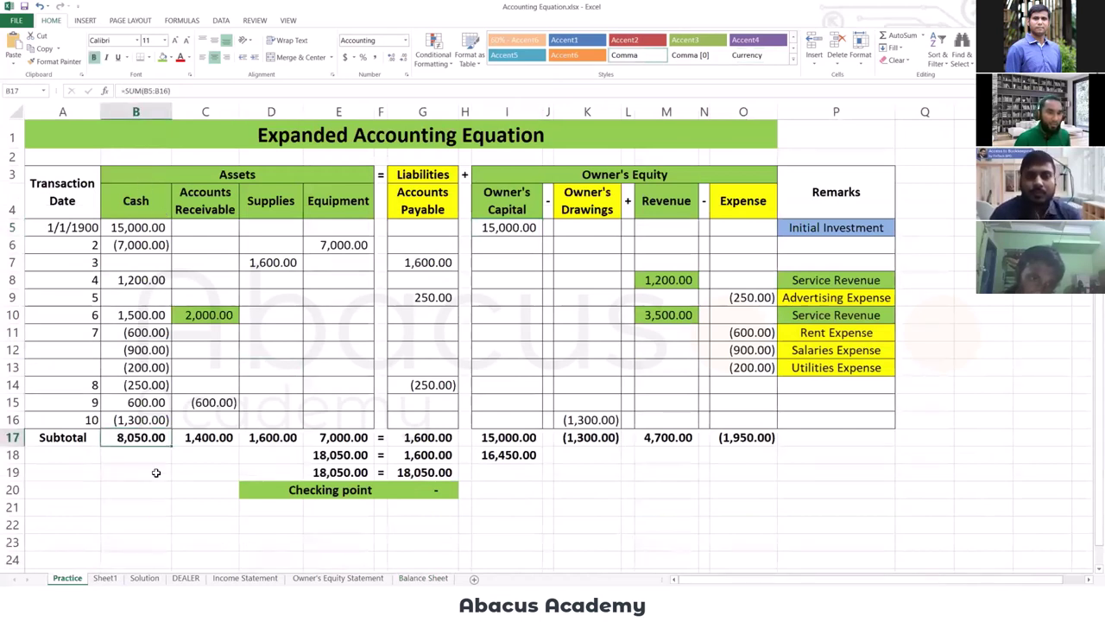
left_click(153, 472)
left_click(139, 438)
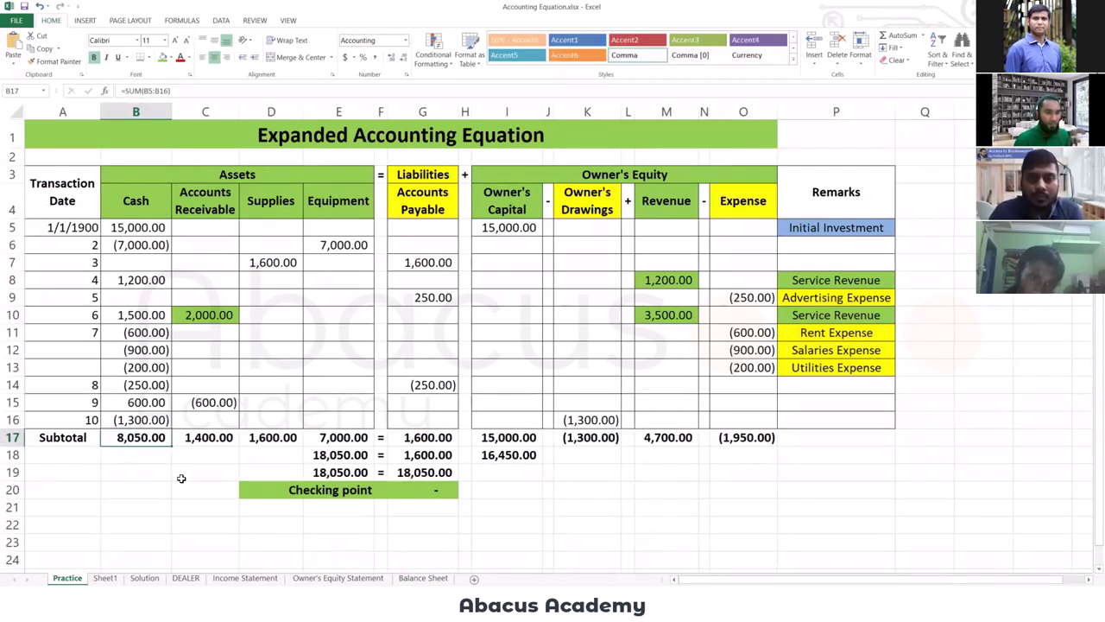
left_click(199, 439)
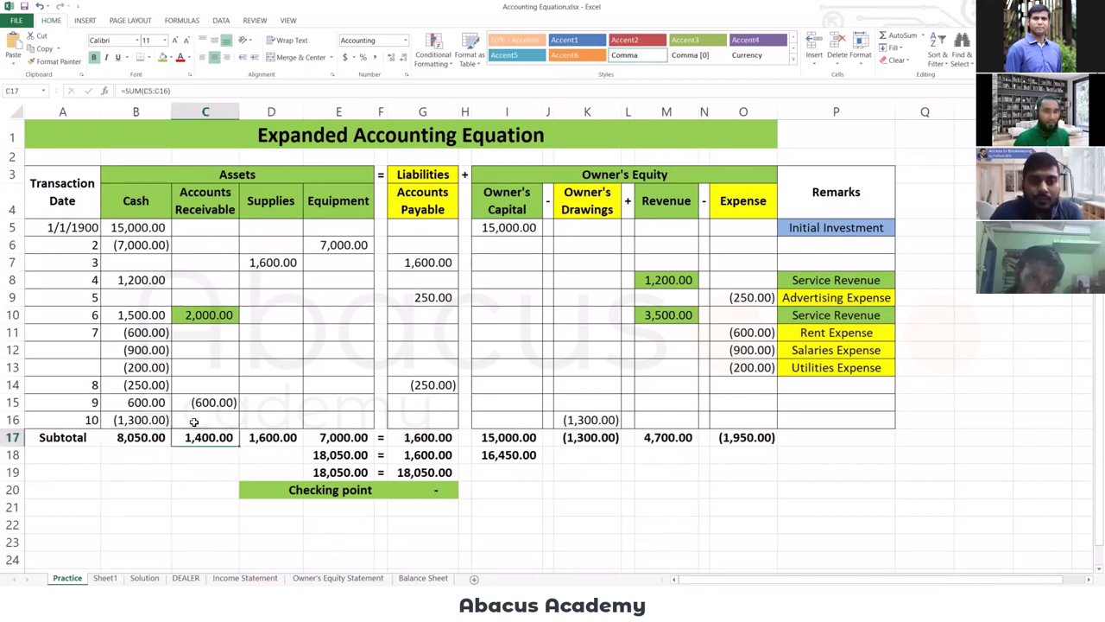
left_click(258, 436)
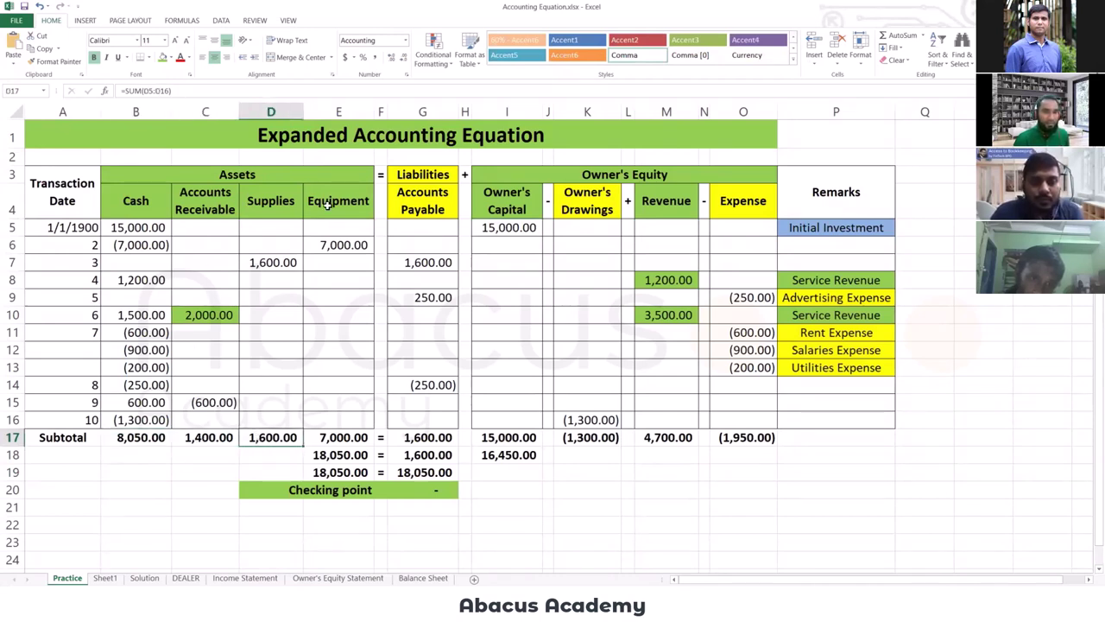
left_click(335, 438)
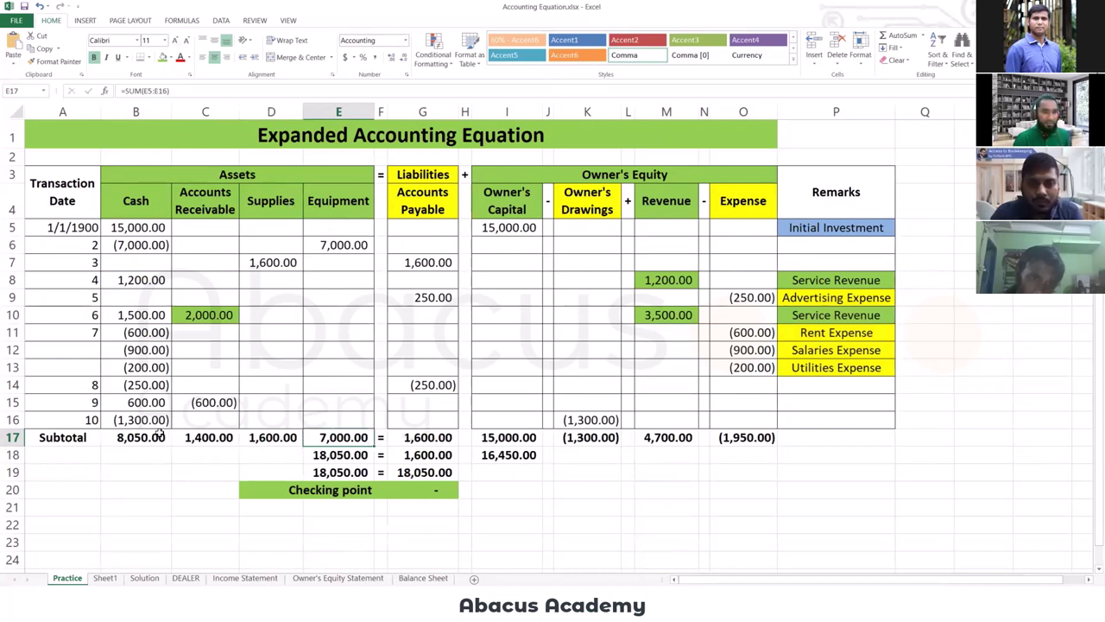
left_click_drag(138, 438, 367, 439)
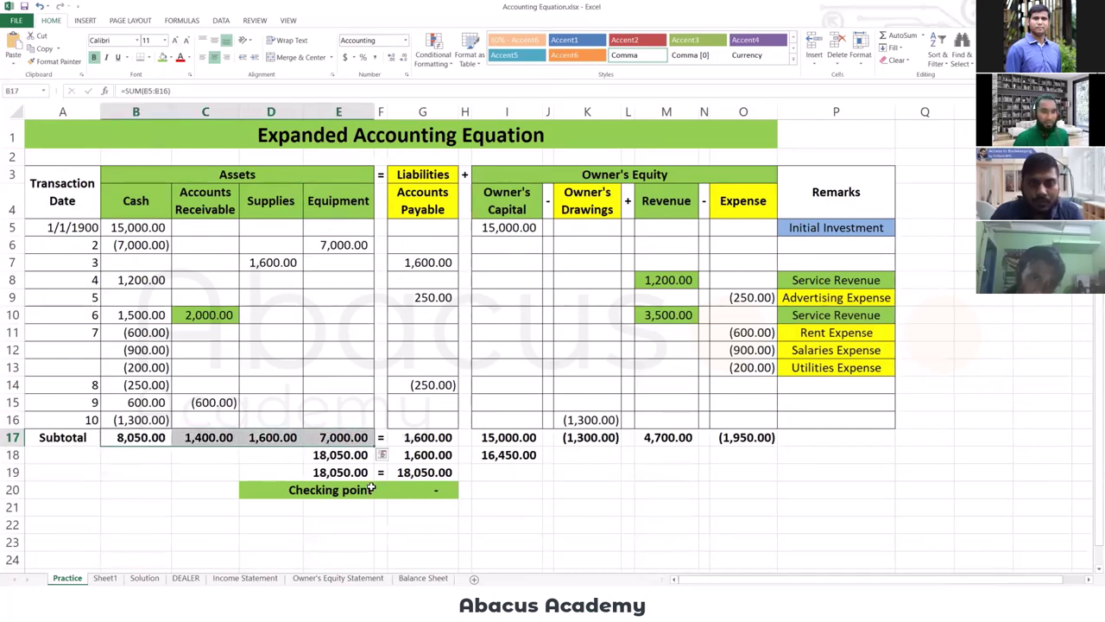
Return to the Balance Sheet and examine Total Assets and the Liabilities and Owner's Equity headings.
left_click(423, 578)
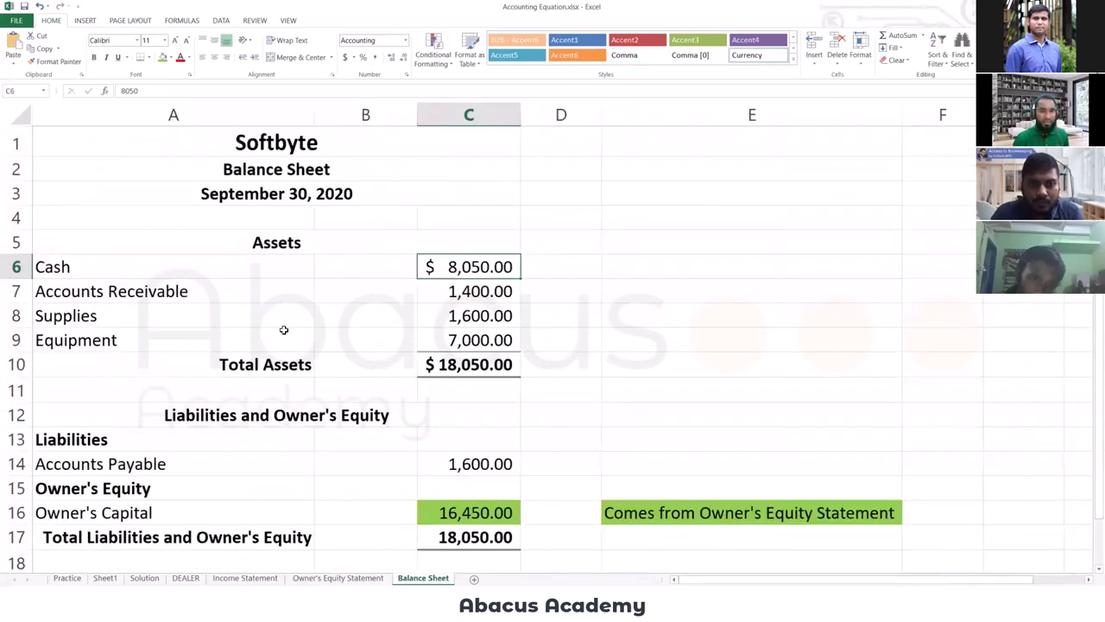
left_click(485, 357)
scroll(383, 472, "down", 3)
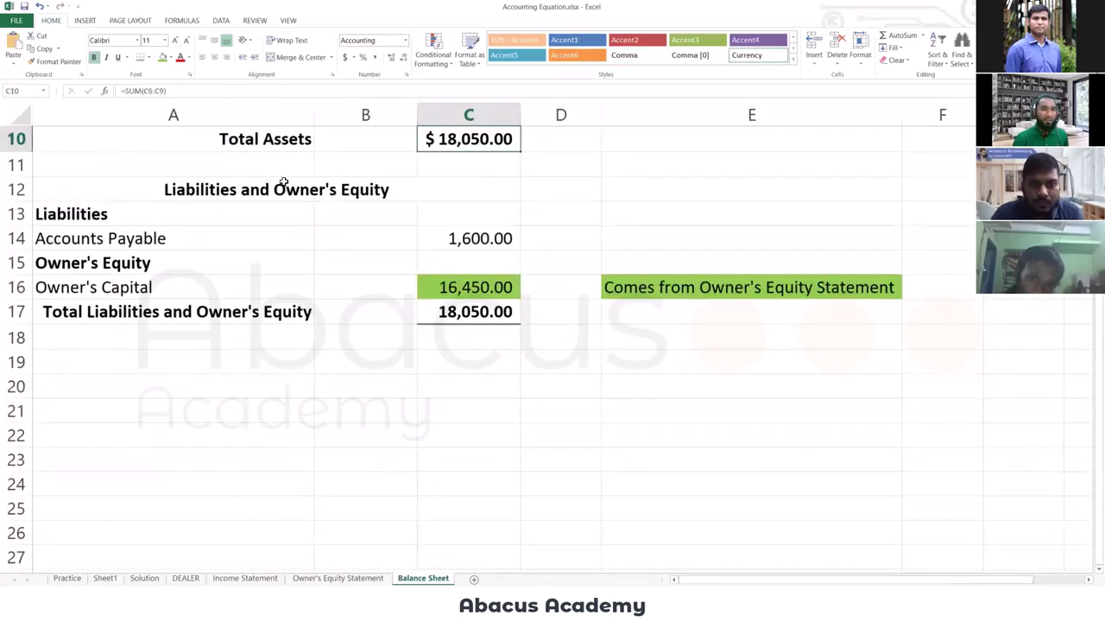
left_click(272, 197)
left_click(108, 212)
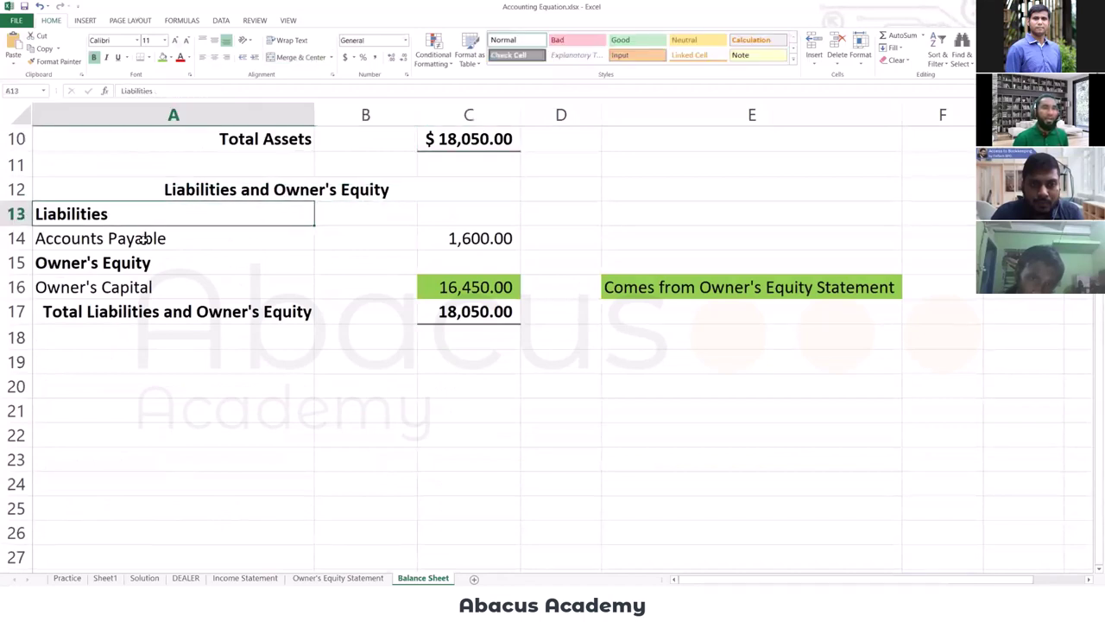
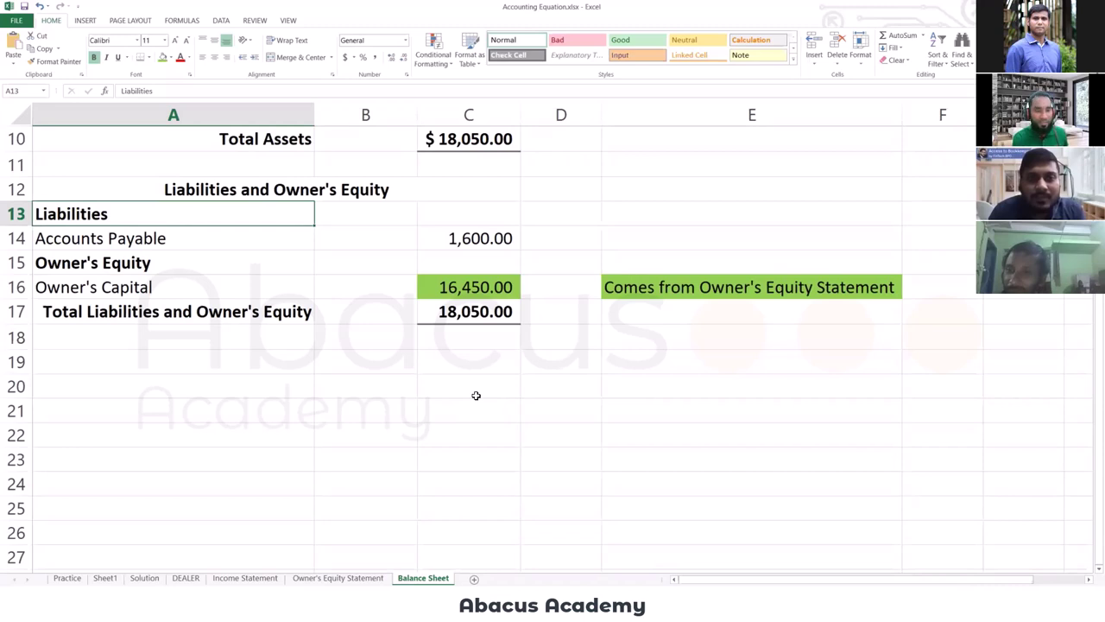
Examine the Accounts Payable and Owner's Capital lines and their amounts on the Balance Sheet.
scroll(476, 395, "up", 2)
left_click(302, 393)
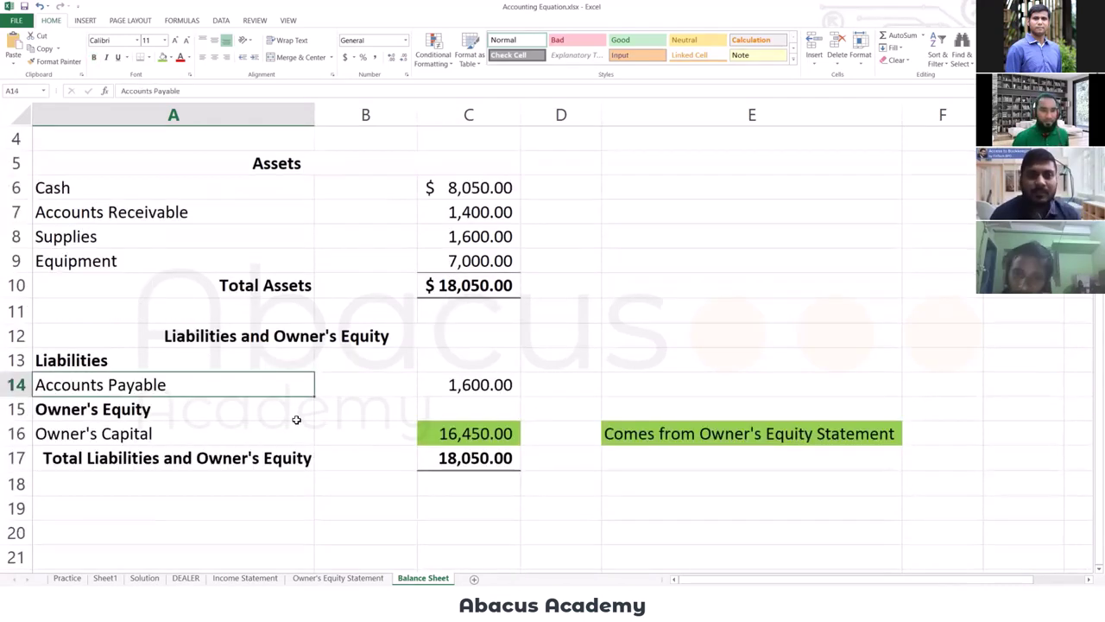
left_click(143, 409)
left_click(125, 388)
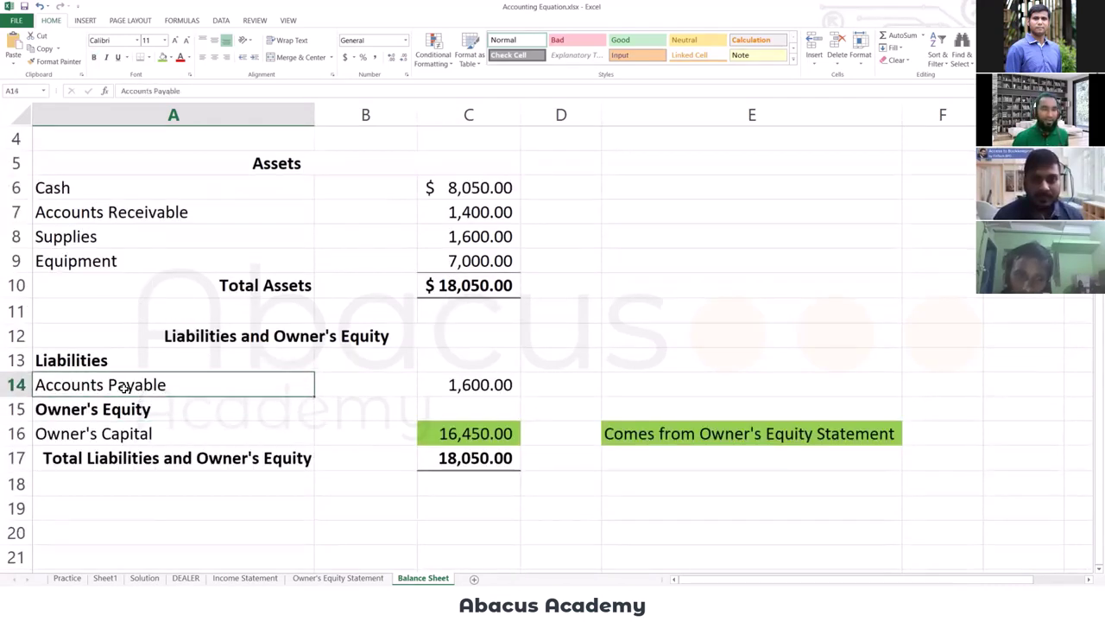
left_click(439, 385)
left_click(121, 436)
left_click(111, 411)
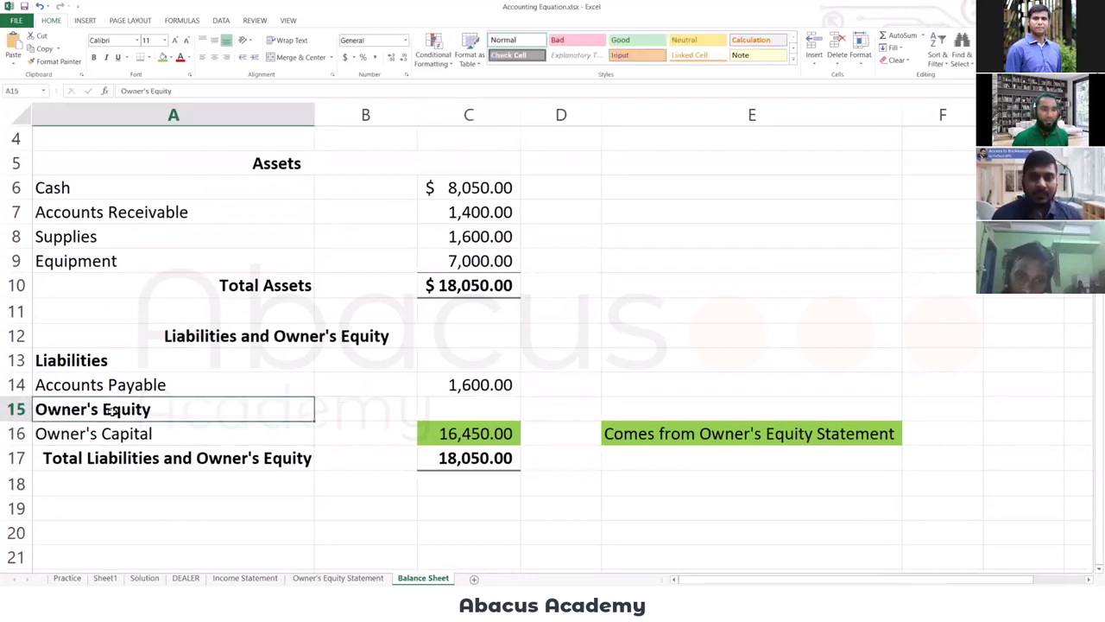
left_click(118, 434)
left_click(467, 433)
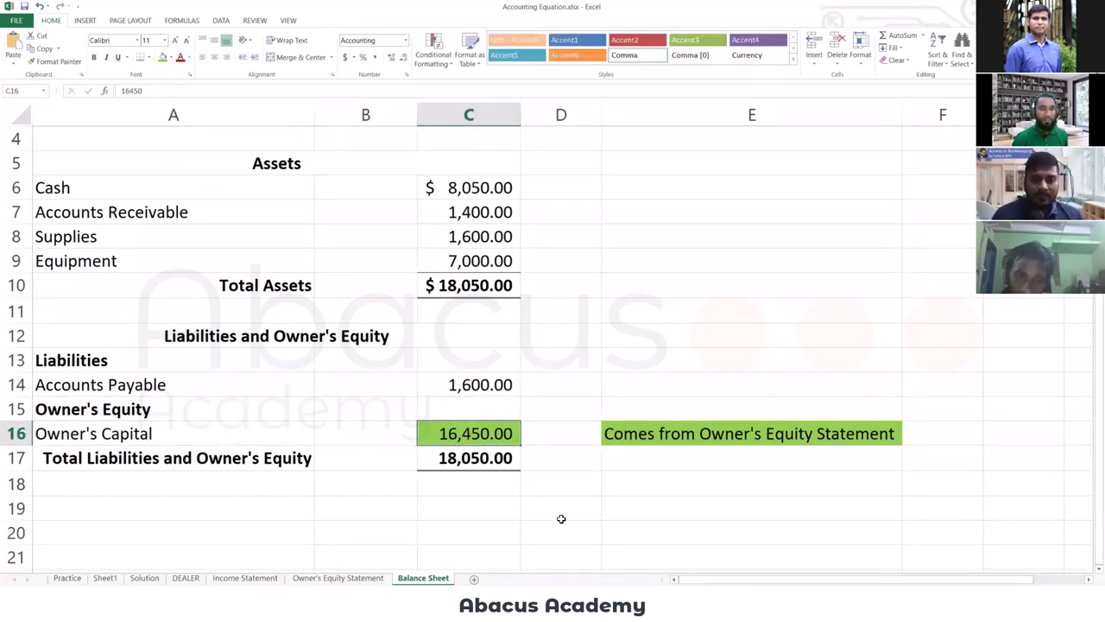
Review the whole Balance Sheet and check the Owner's Capital amount against the note naming its source statement.
left_click(466, 509)
scroll(393, 526, "up", 1)
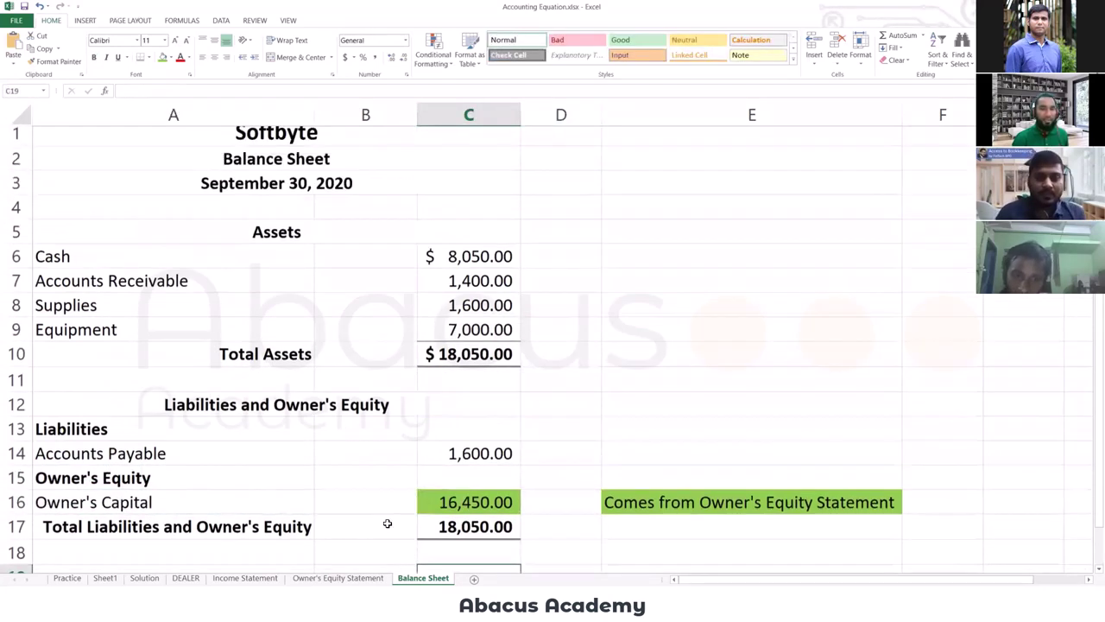
scroll(303, 466, "down", 2)
scroll(303, 466, "up", 2)
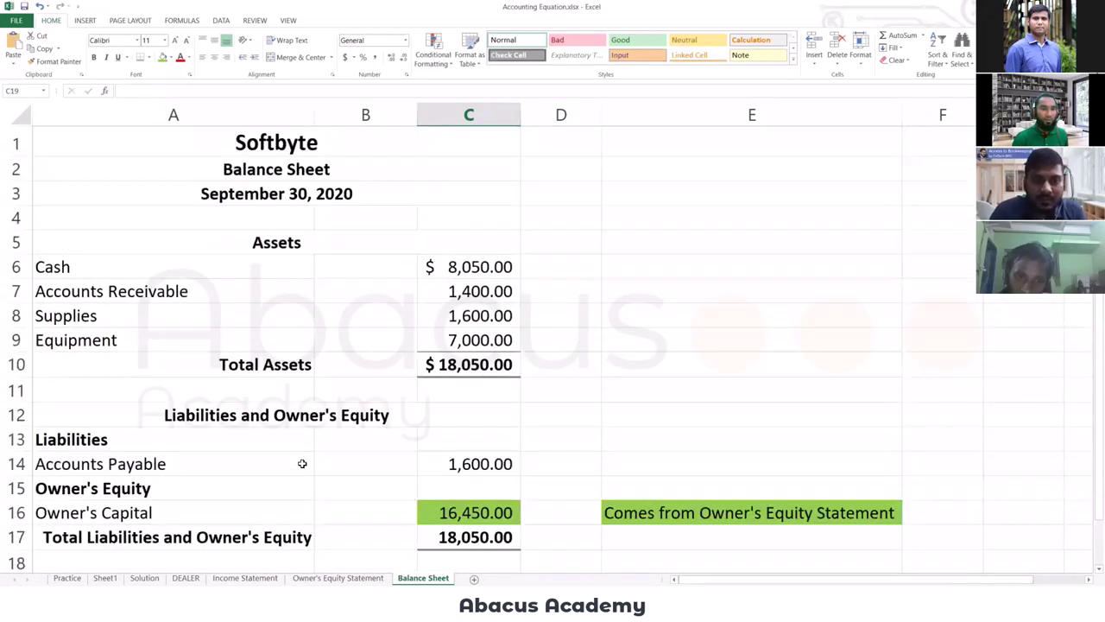
left_click(556, 356)
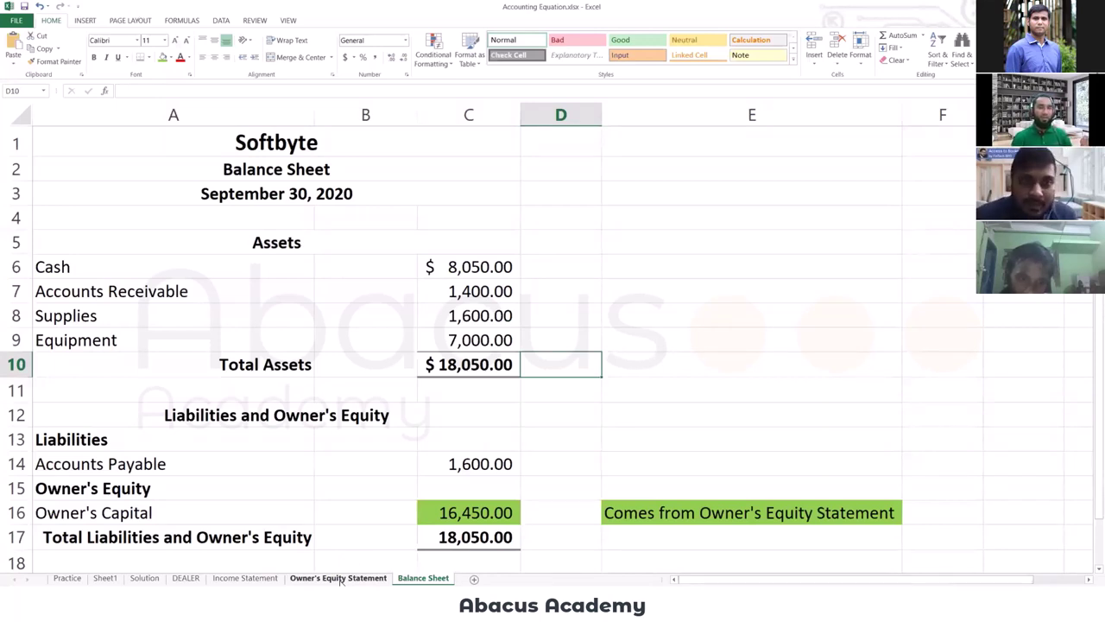
left_click(42, 512)
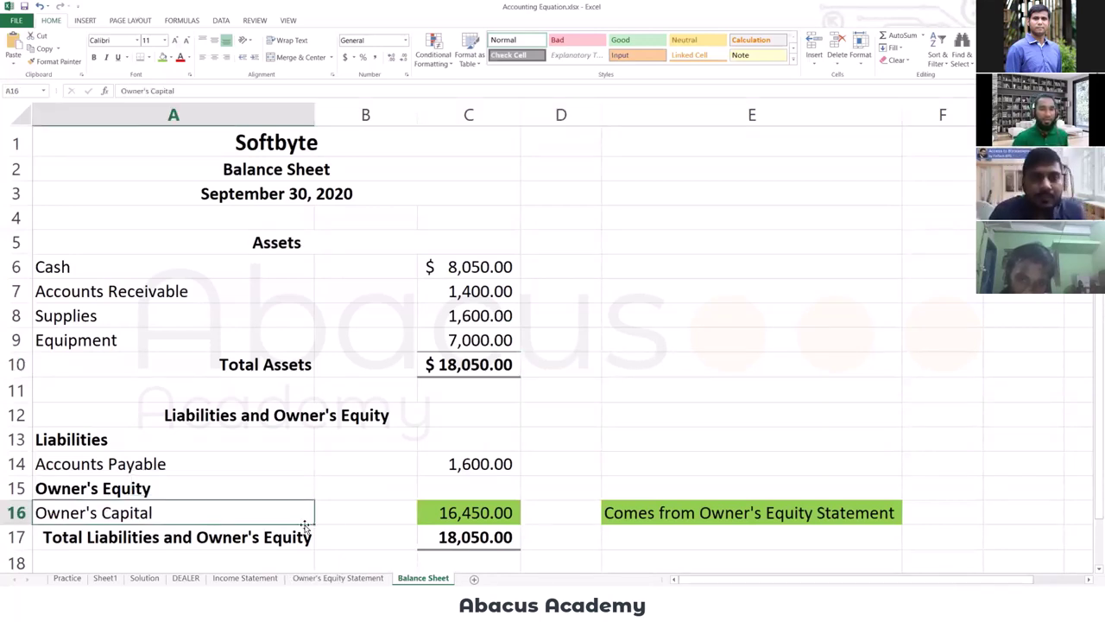
left_click(449, 513)
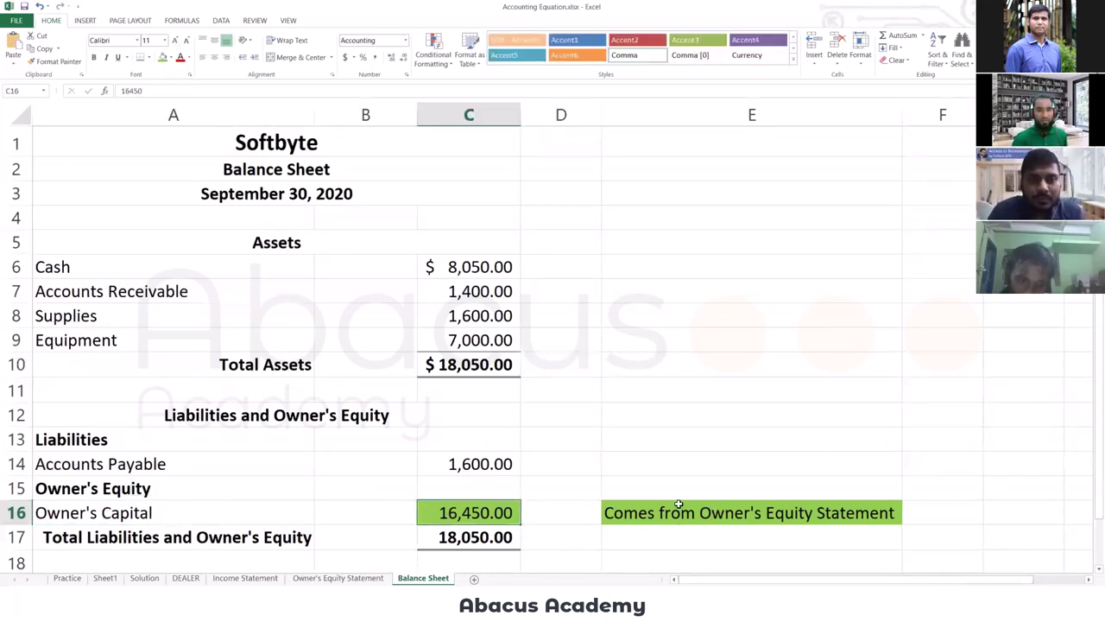
left_click(676, 509)
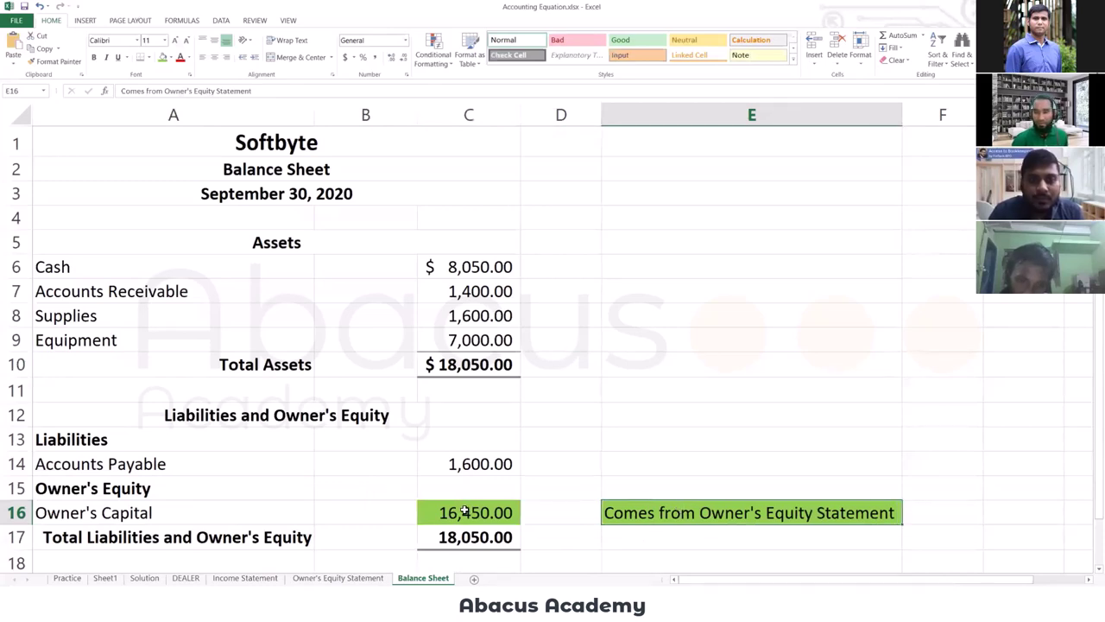
Enter "Operational Activity" in cell E6, beside the Cash row of the Balance Sheet.
scroll(407, 459, "down", 1)
scroll(448, 467, "up", 1)
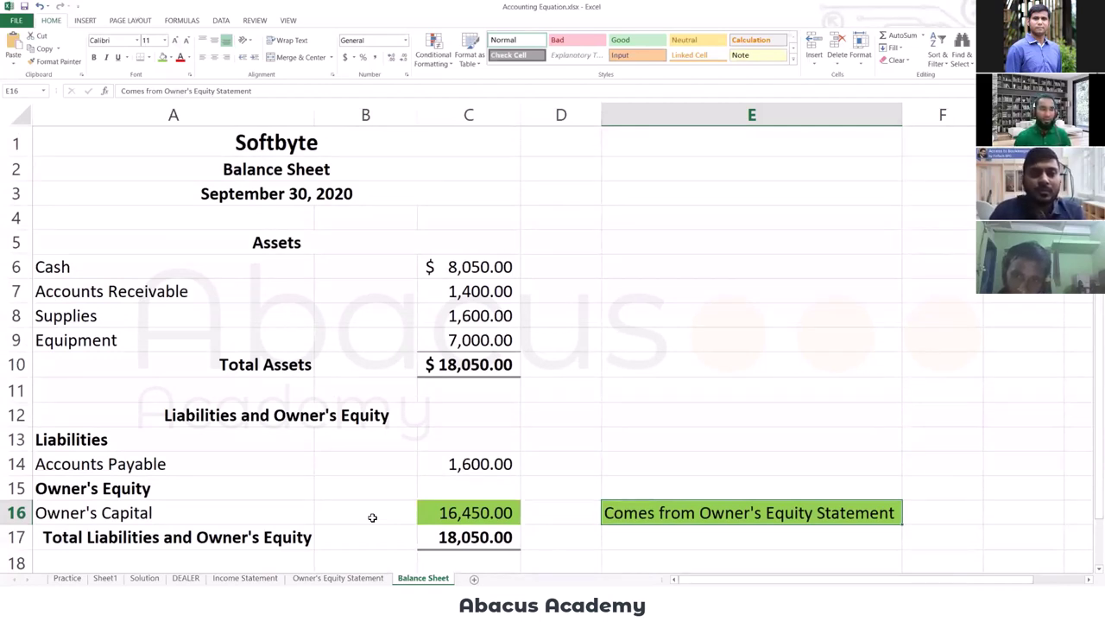
left_click(684, 268)
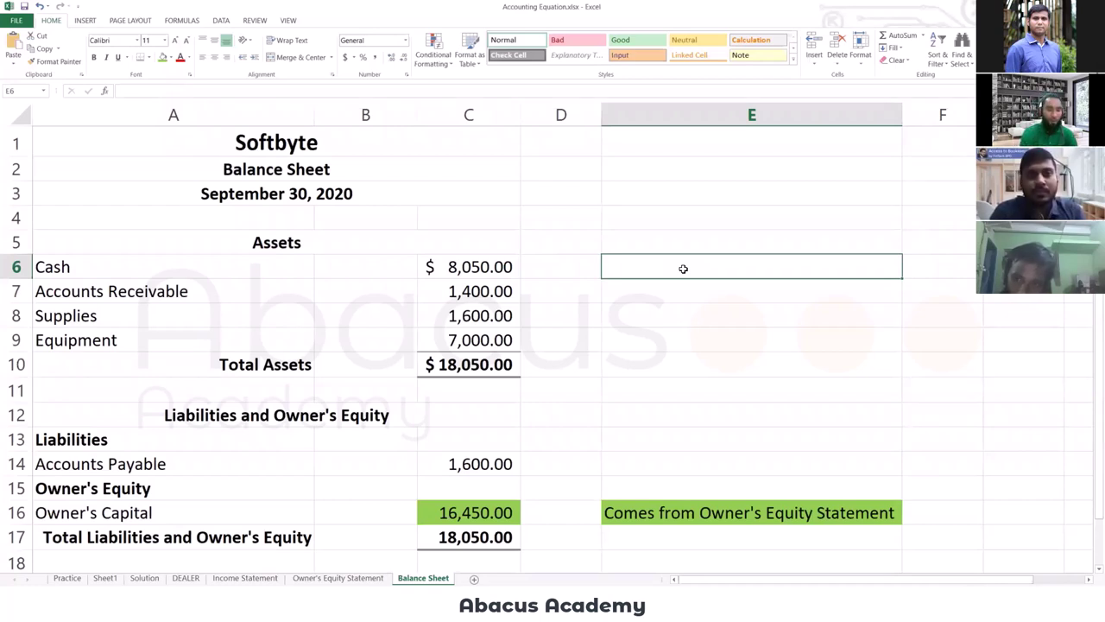
type("Operatio")
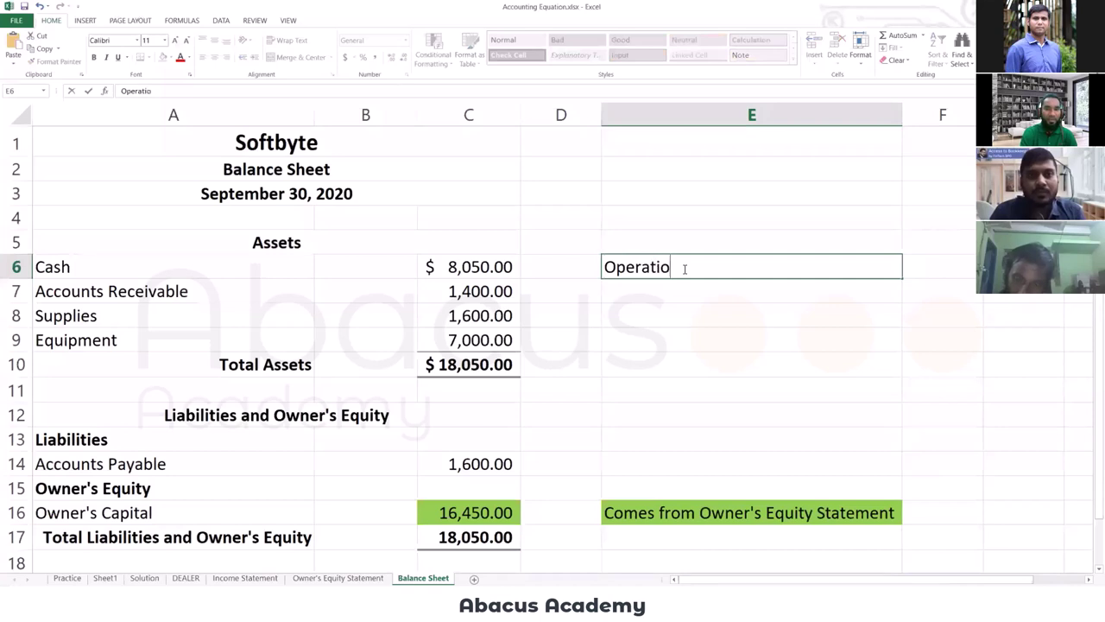
type("nal Activity")
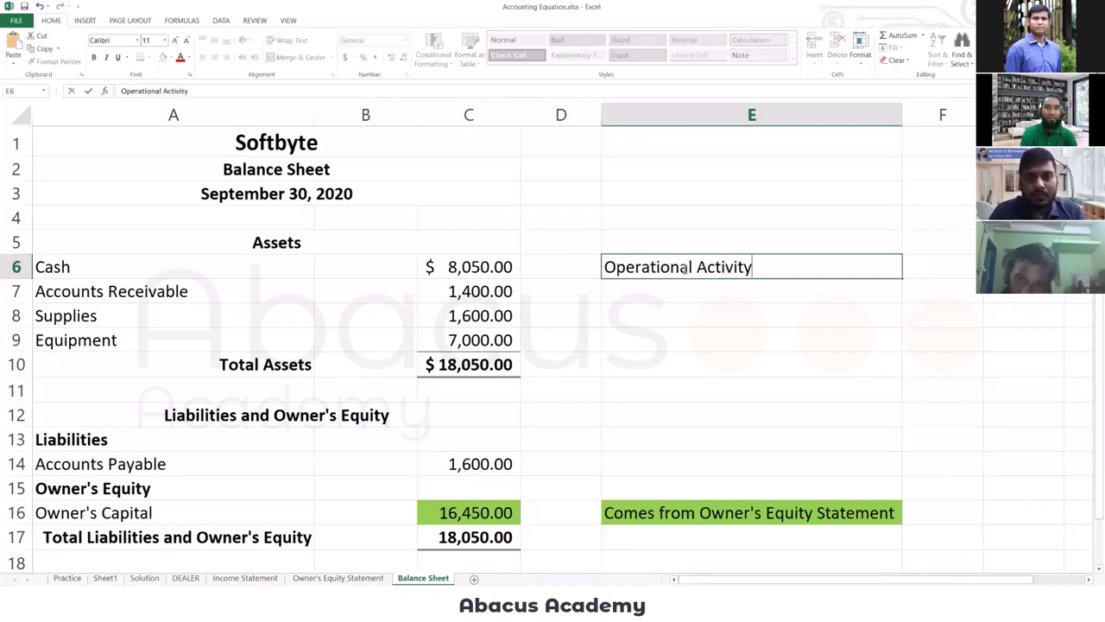
key("Return")
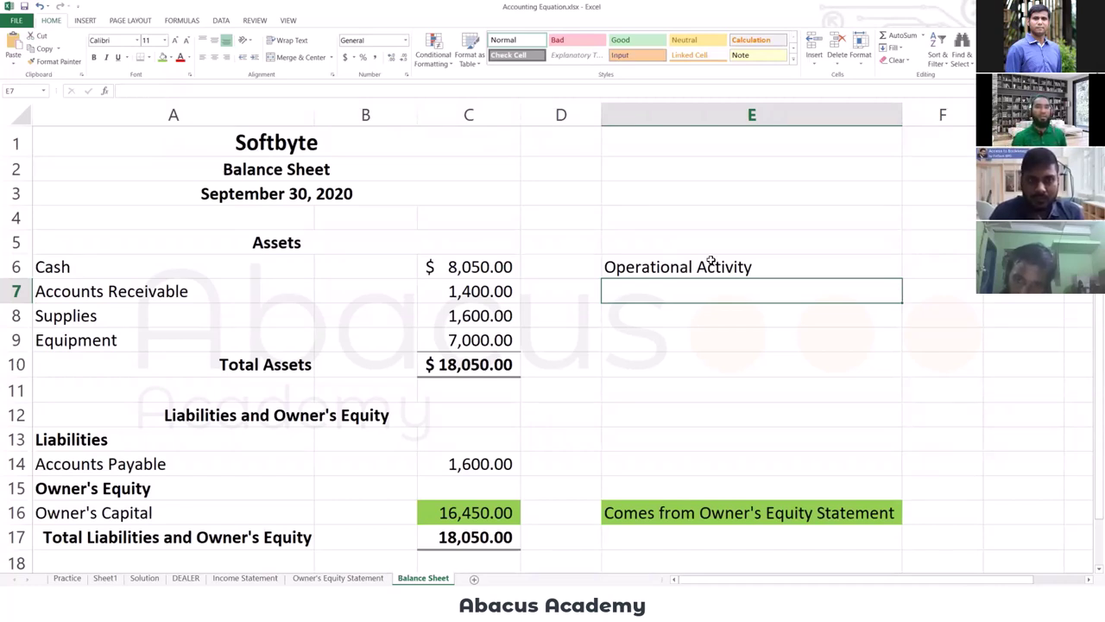
Enter "Investing Activity" in cell E7, directly below the Operational Activity note.
left_click(711, 261)
left_click(644, 299)
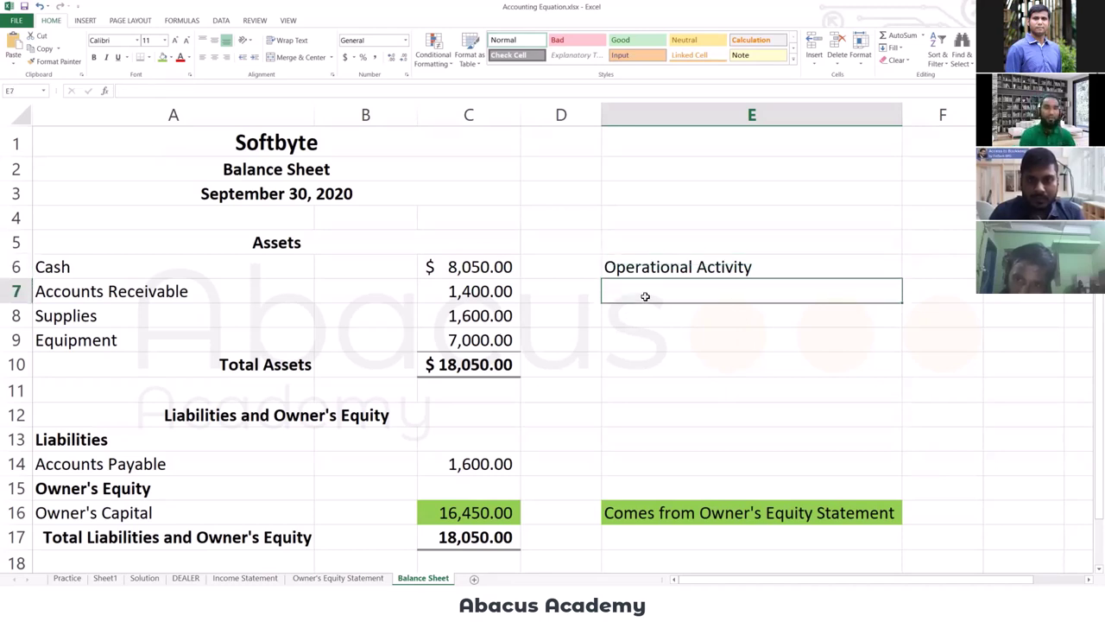
type("Investin")
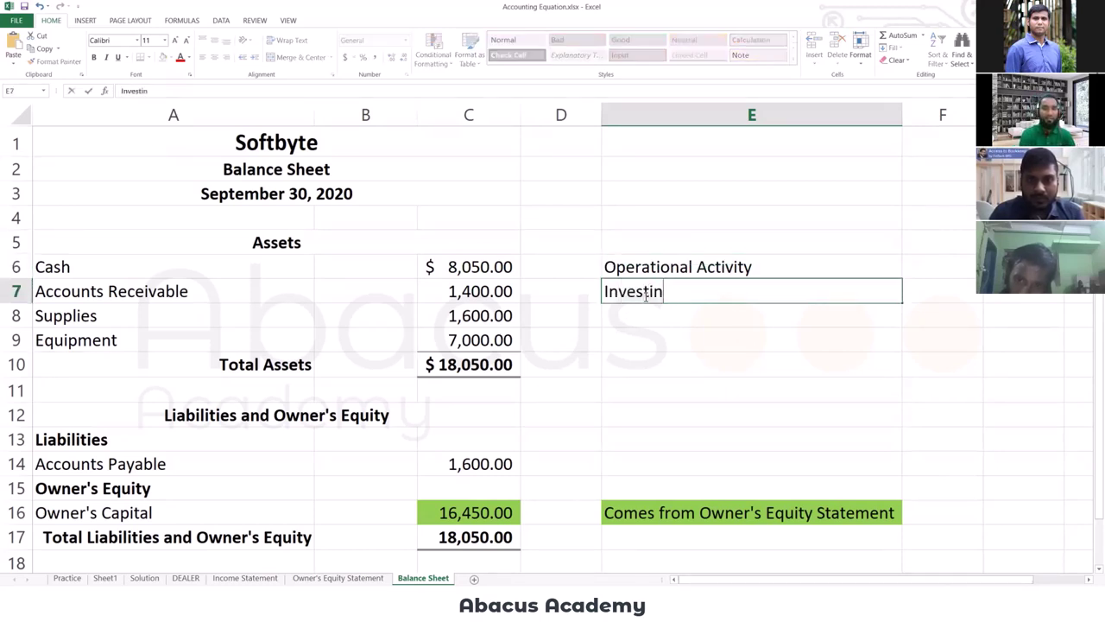
type("g Activity")
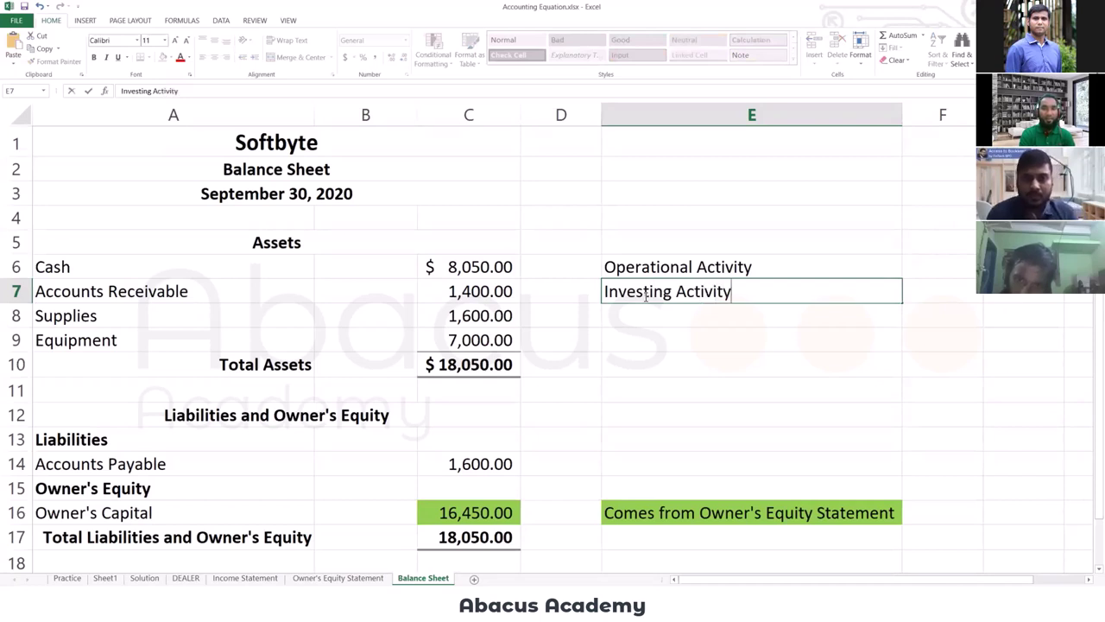
key("Return")
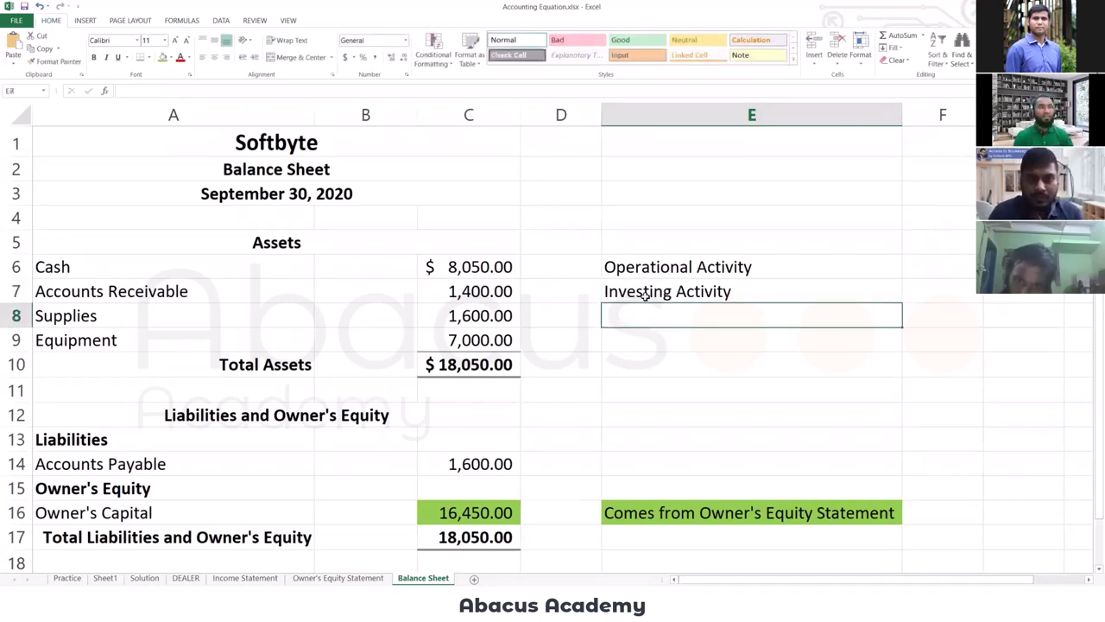
Add "Financing Activity" in cell E8 as the third activity type in the list.
left_click(645, 295)
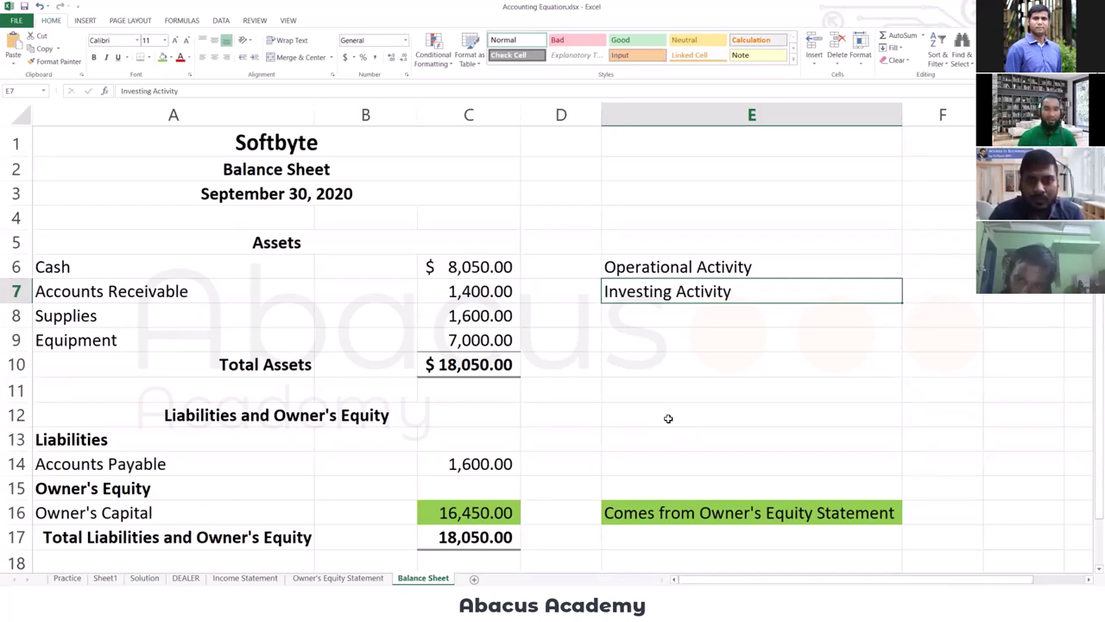
key("Return")
type("Fin")
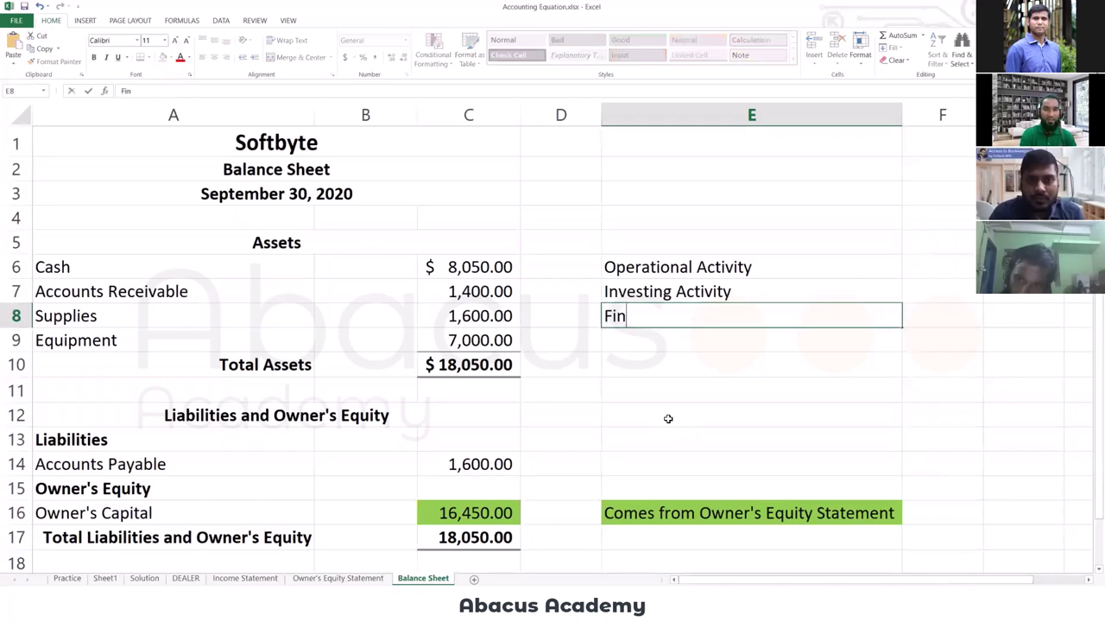
type("ancing Financing Activity")
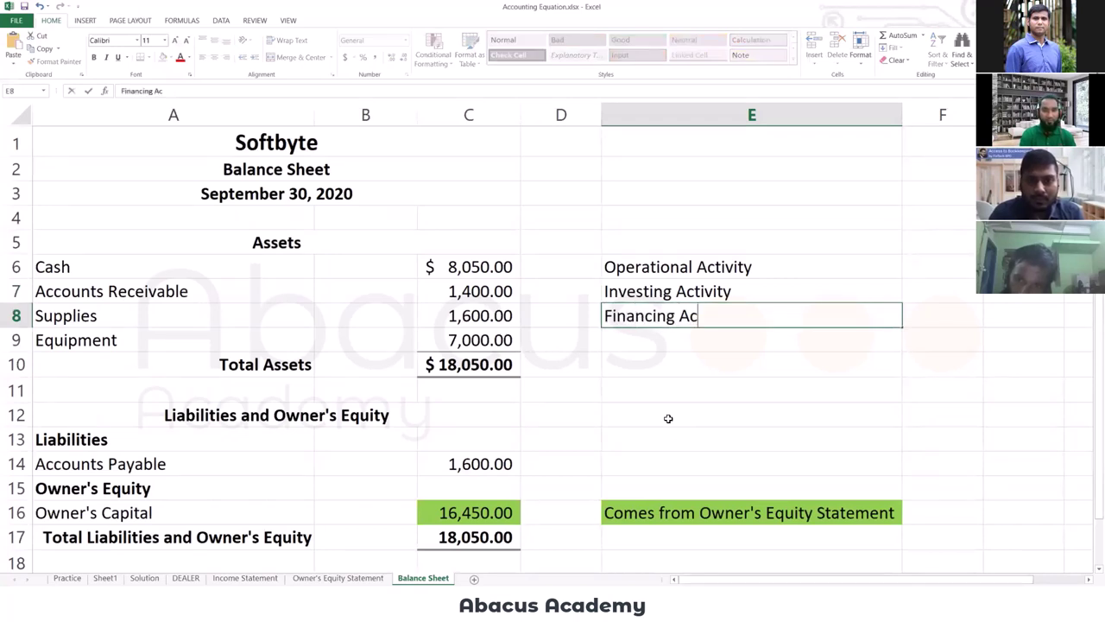
key("Return")
key("Up")
key("Right")
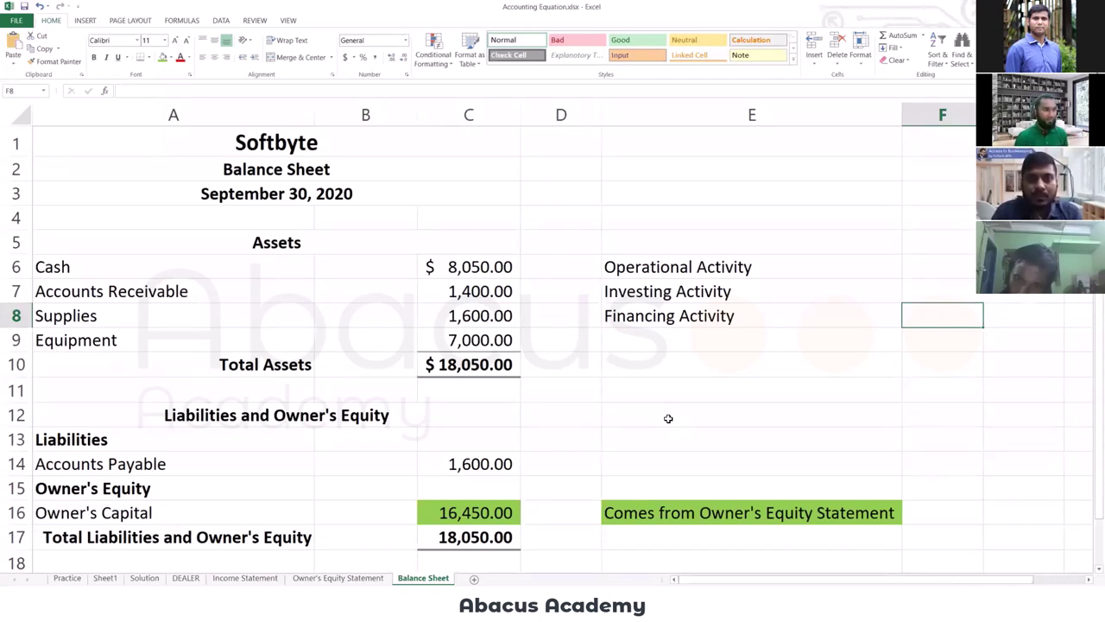
Review the list of three activity types beside the Balance Sheet's assets, focusing on the Financing Activity entry.
left_click(670, 334)
left_click(675, 322)
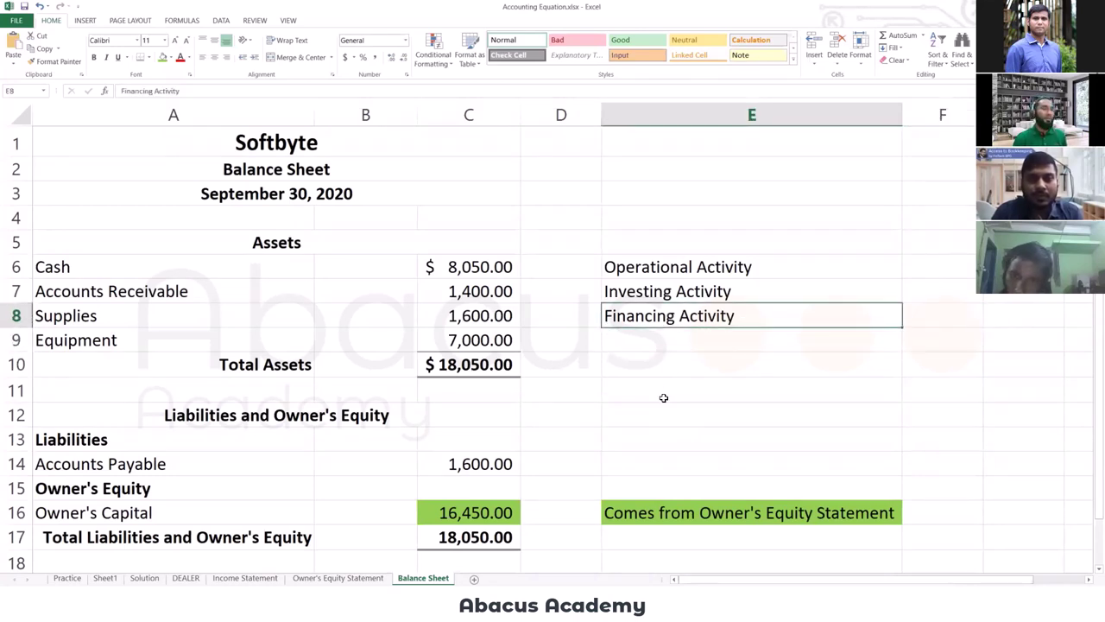
left_click(648, 345)
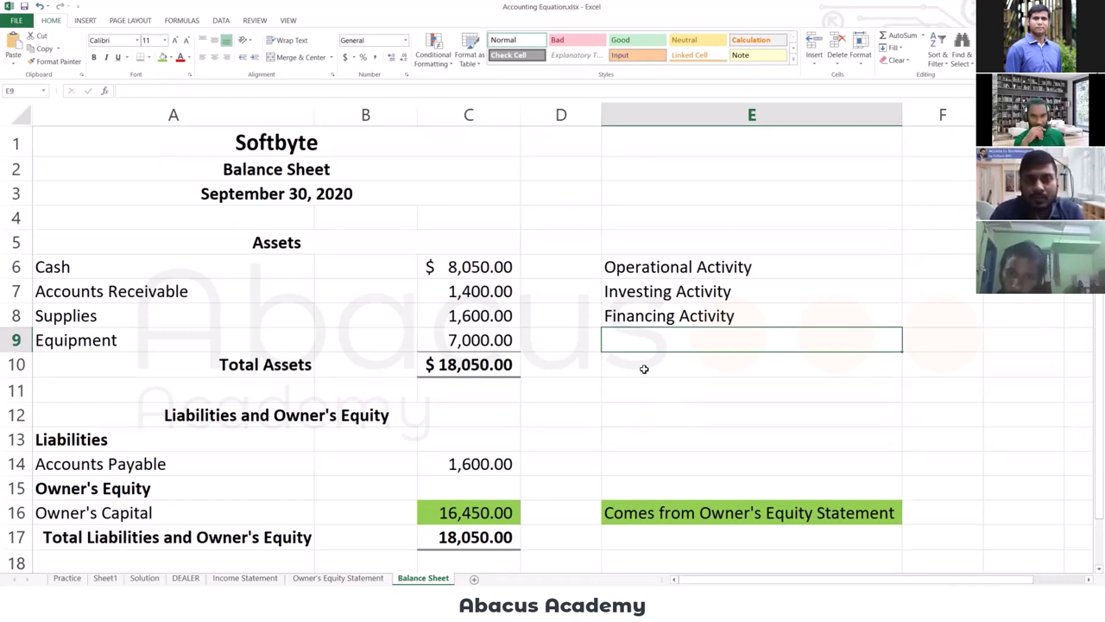
left_click(658, 322)
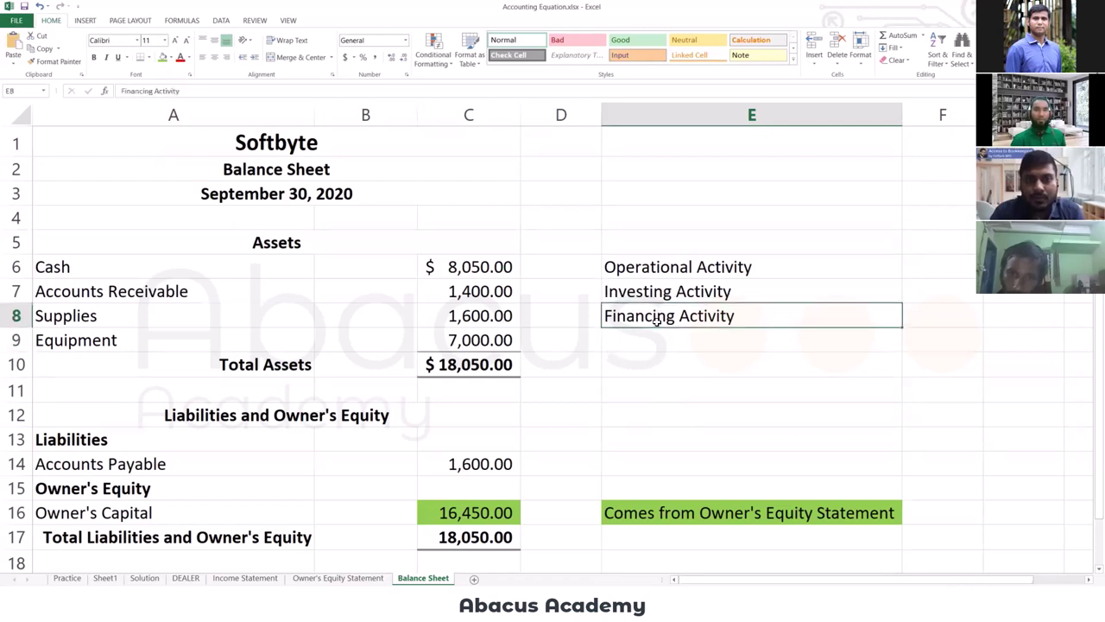
left_click(649, 340)
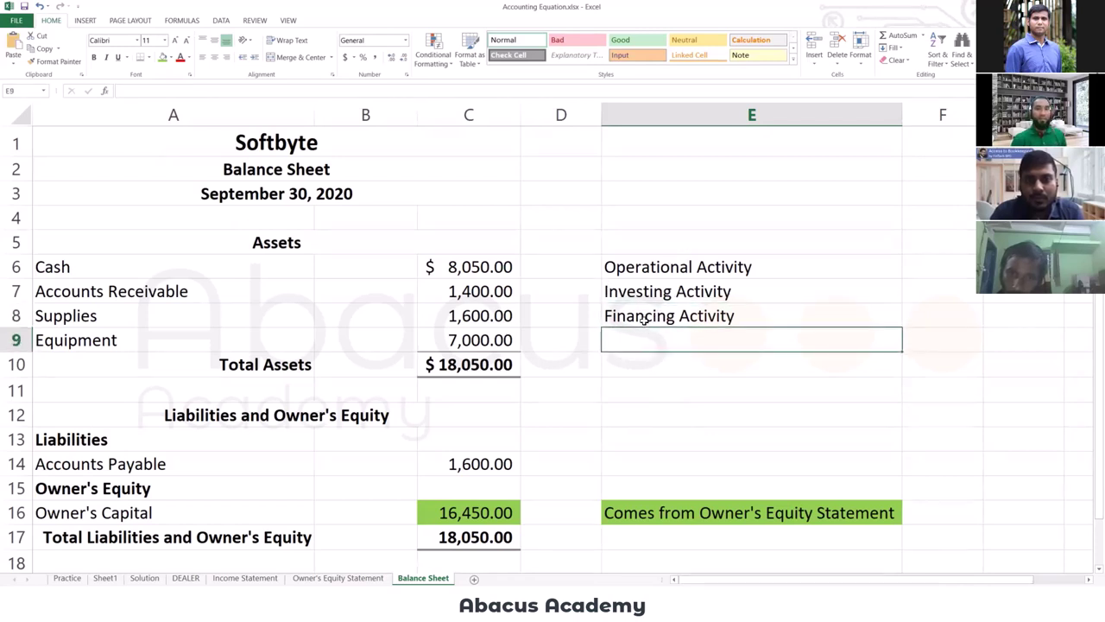
left_click(643, 320)
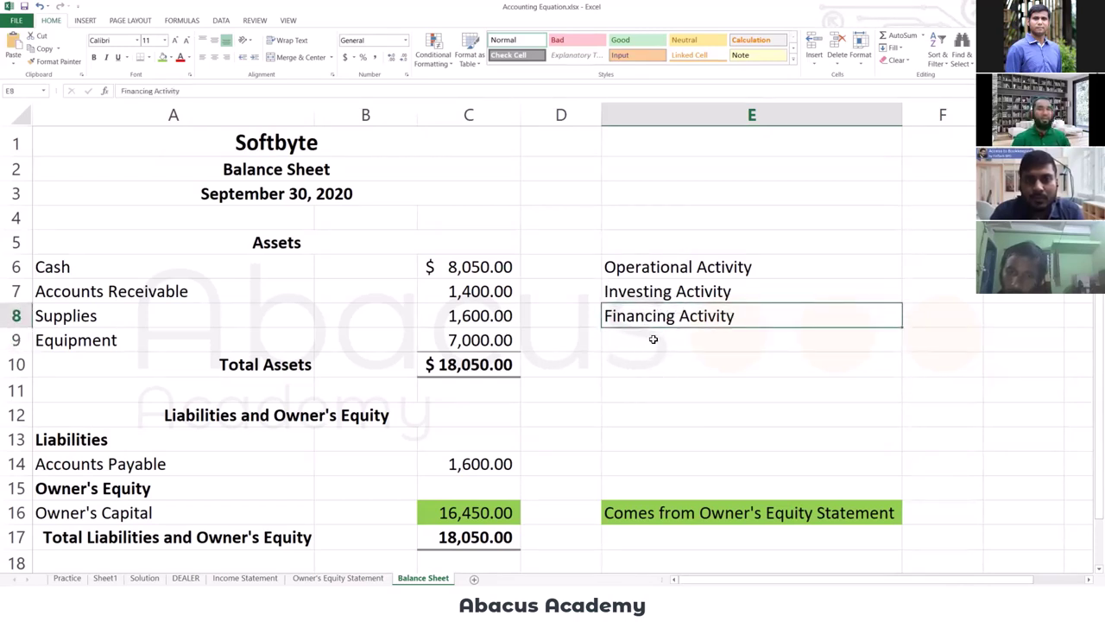
left_click(652, 339)
left_click(647, 326)
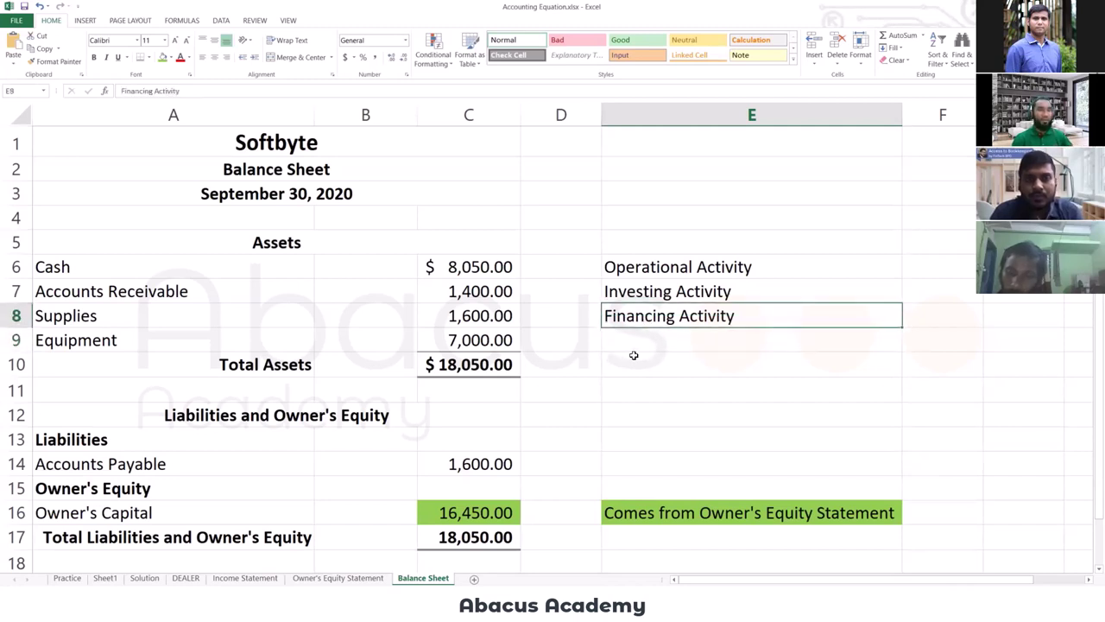
left_click(662, 341)
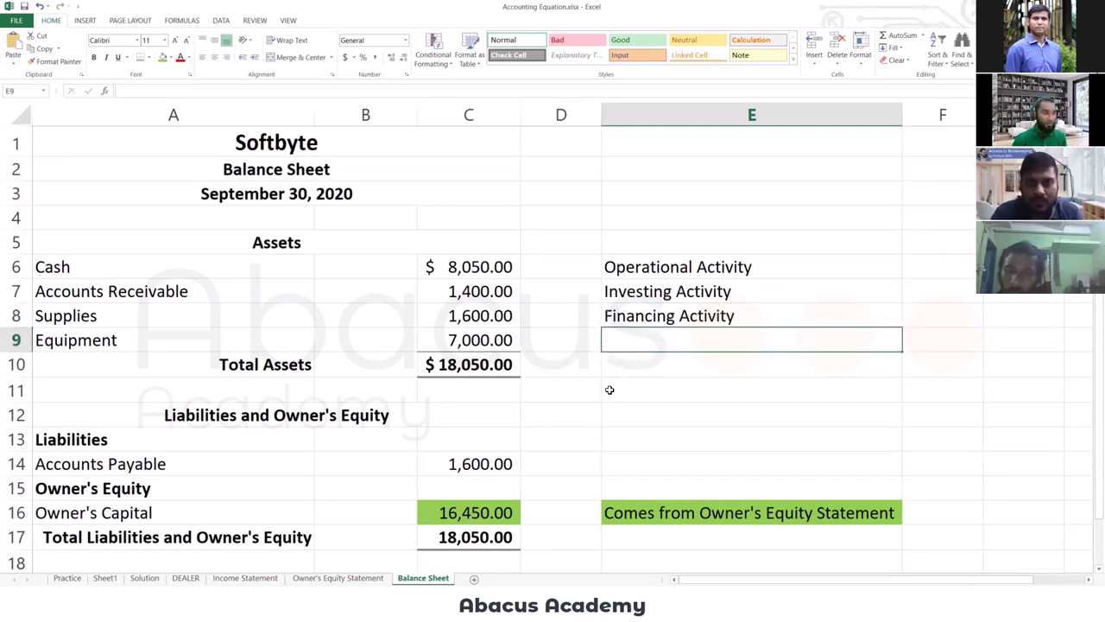
left_click(650, 325)
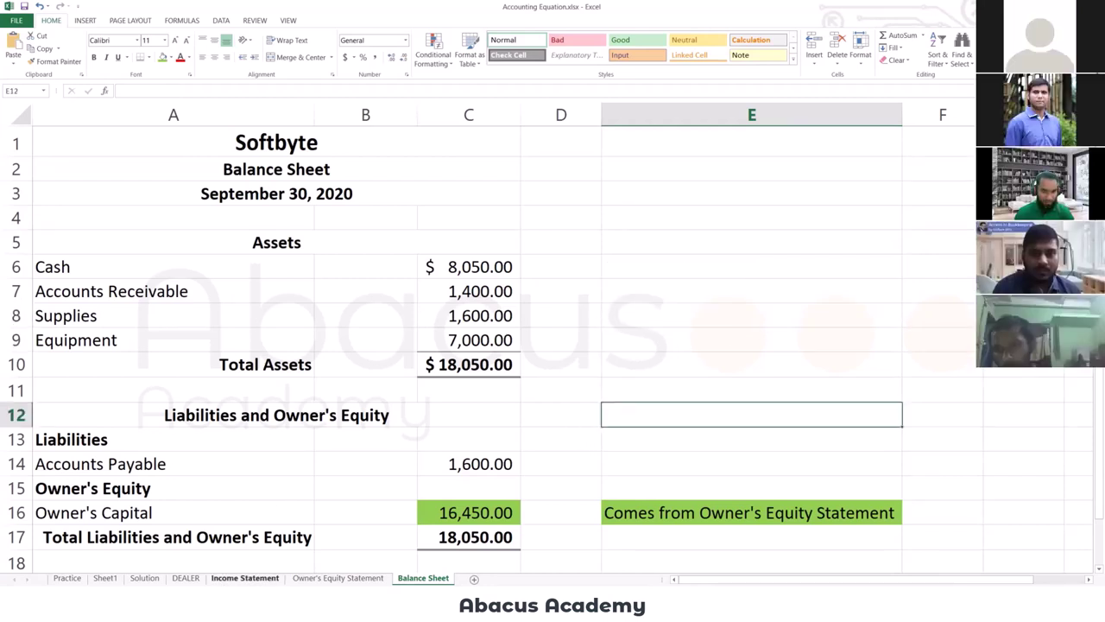
Switch to the blank workbook New Microsoft Excel Worksheet.xlsx and enter the heading "The Account" in cell A1.
key("alt+Tab")
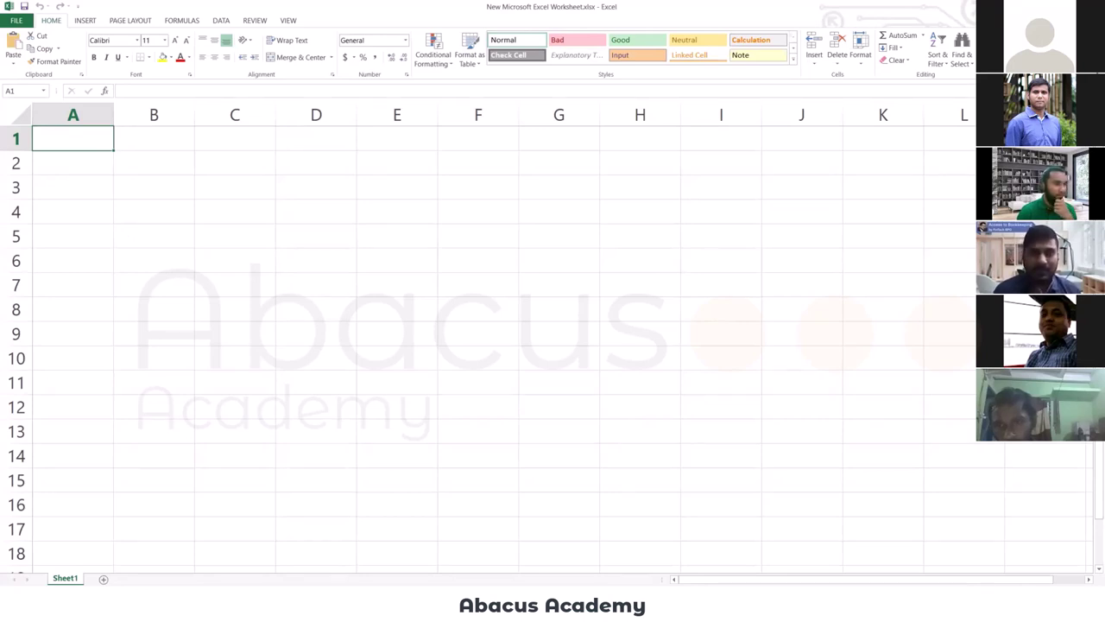
left_click(218, 208)
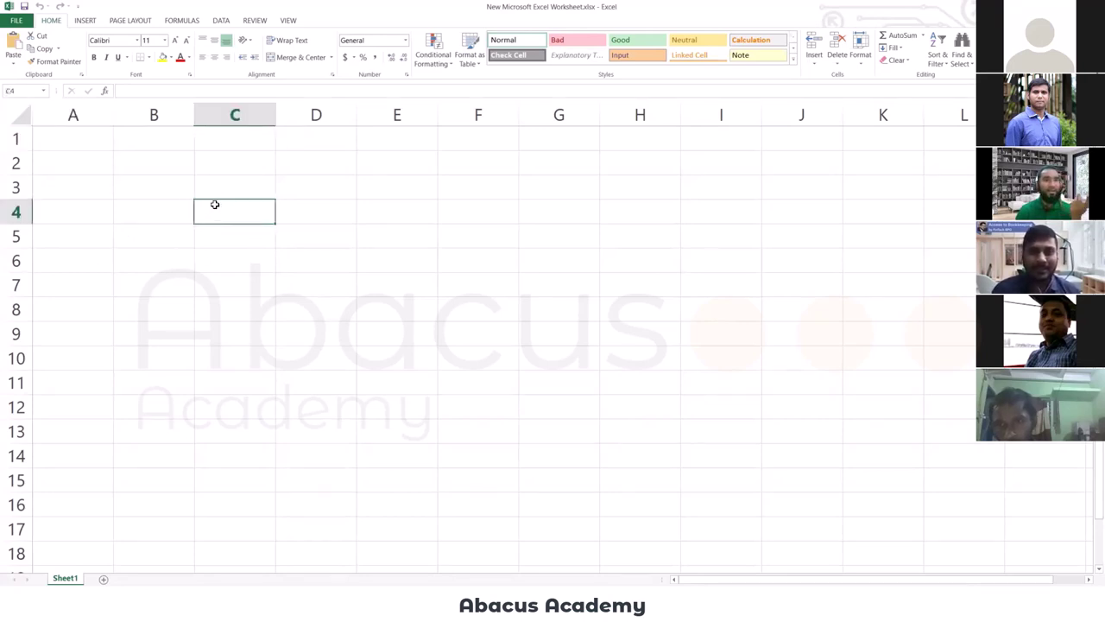
left_click(90, 148)
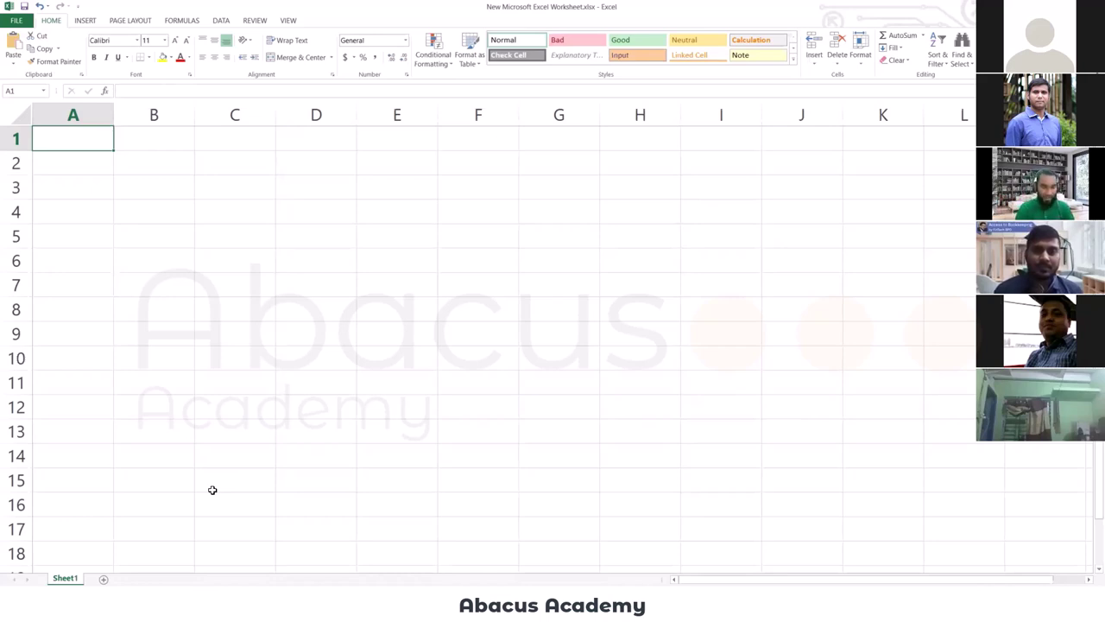
type("T")
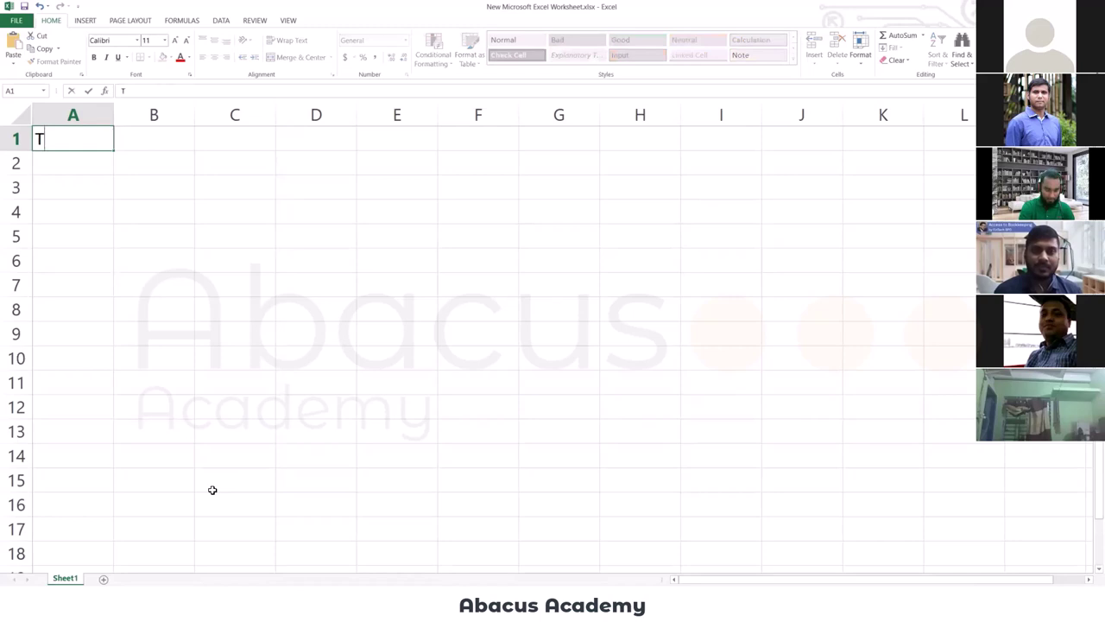
type("he Acciou")
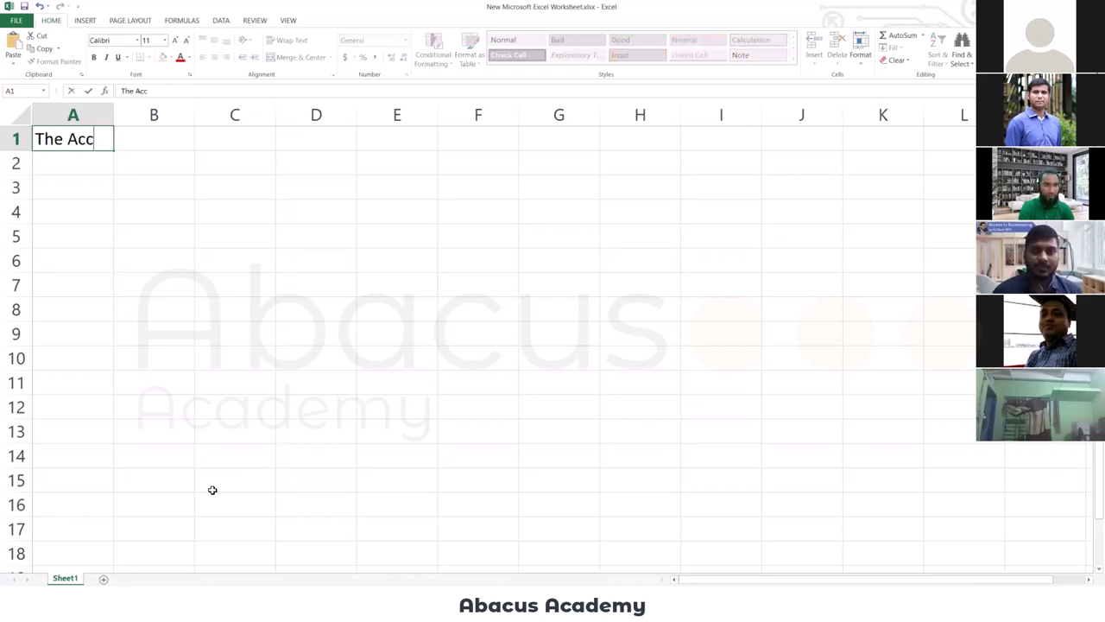
key("BackSpace")
key("BackSpace")
key("BackSpace")
type("ount")
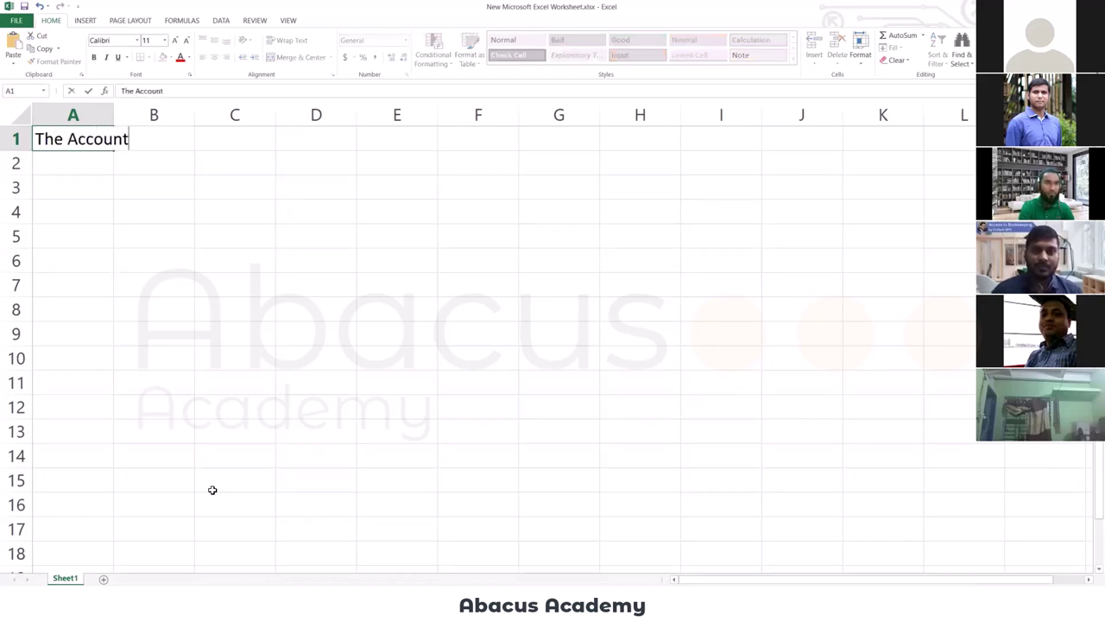
key("Return")
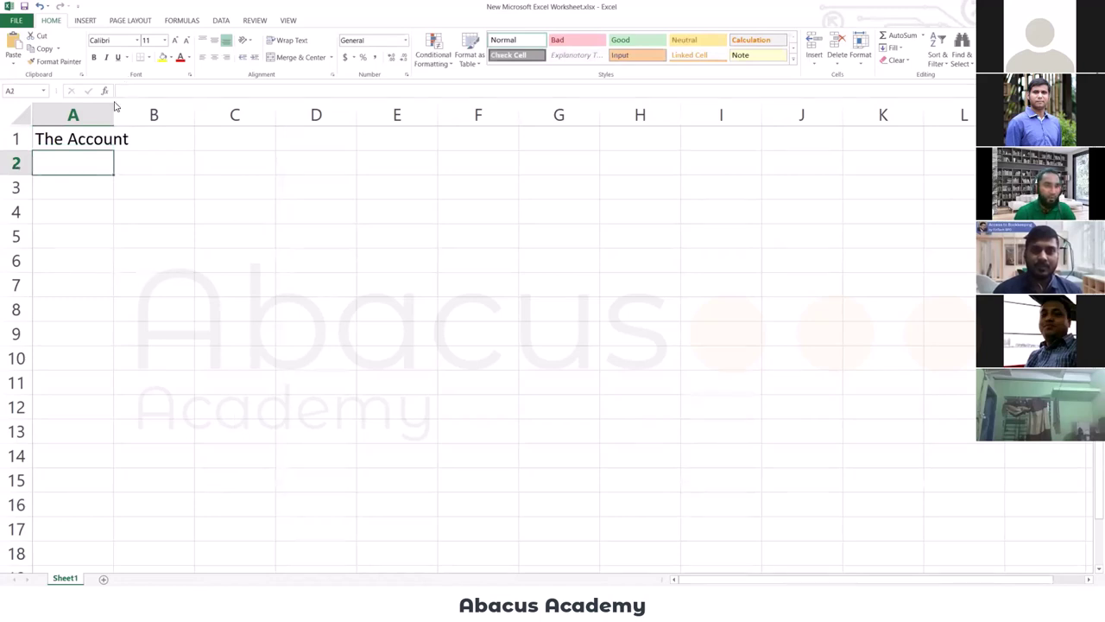
Widen column A so that the heading "The Account" fits inside its cell.
left_click_drag(113, 110, 133, 110)
left_click(170, 182)
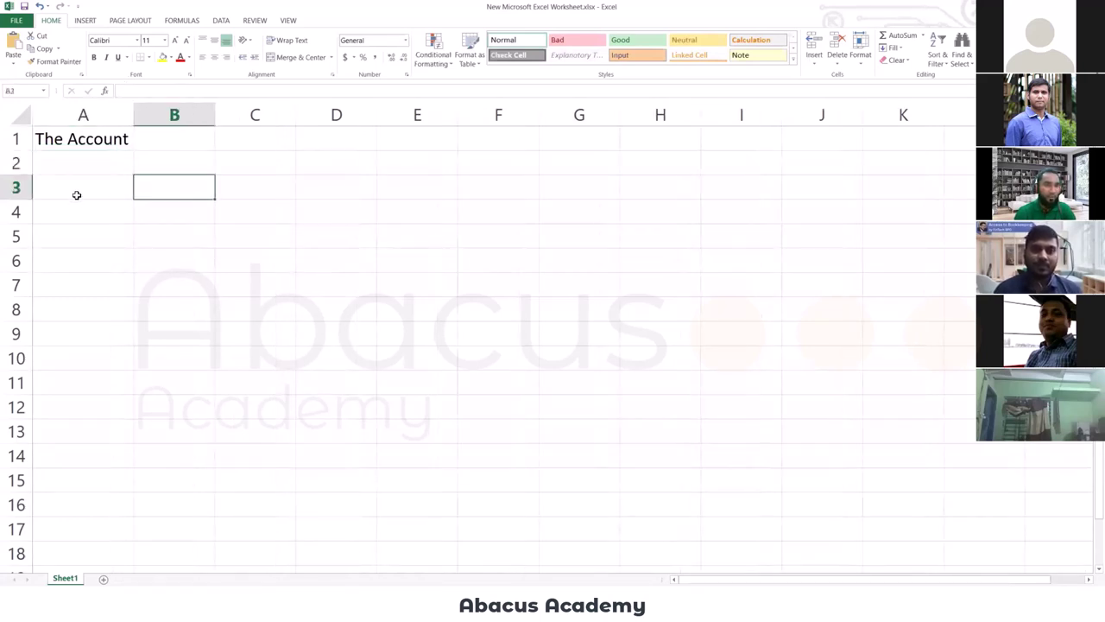
left_click(71, 168)
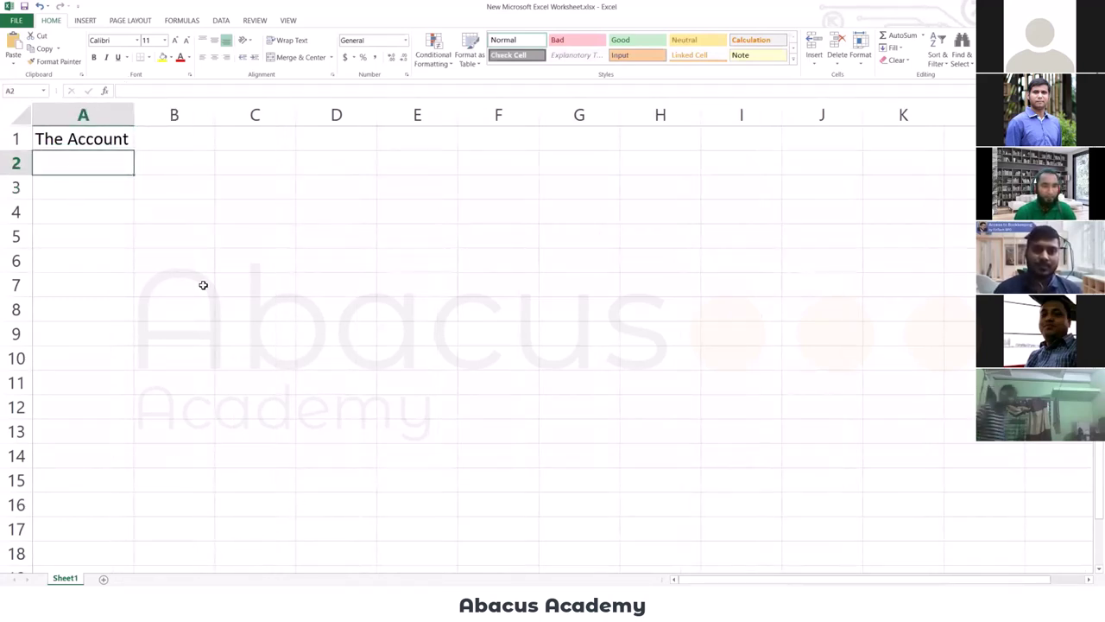
scroll(254, 374, "up", 1)
scroll(254, 374, "up", 1)
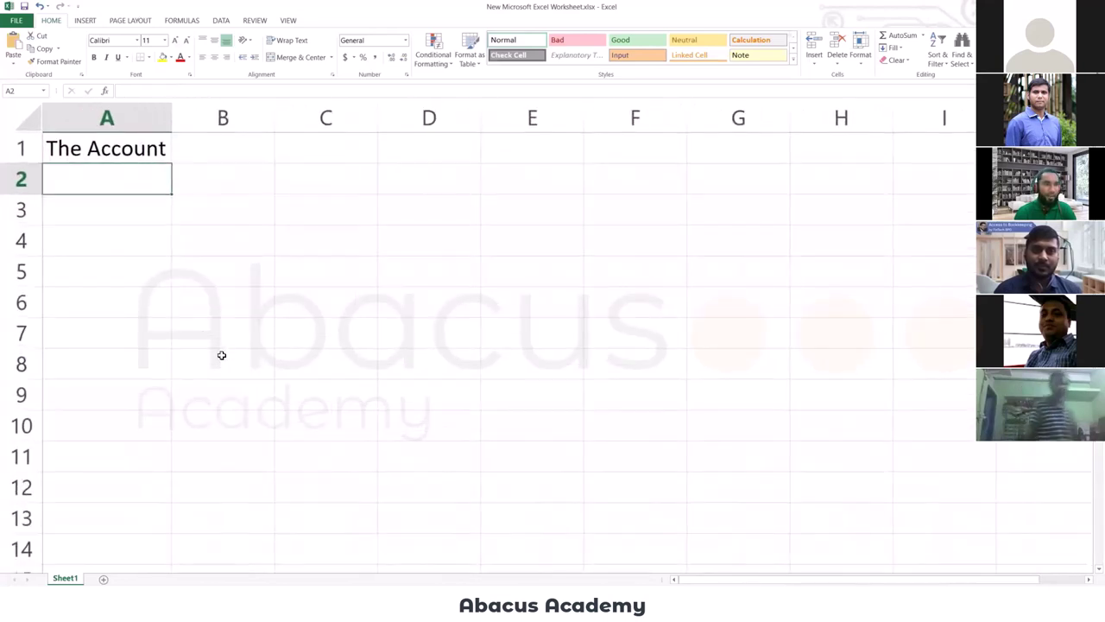
Highlight the heading cell A1 with a yellow fill.
left_click(118, 149)
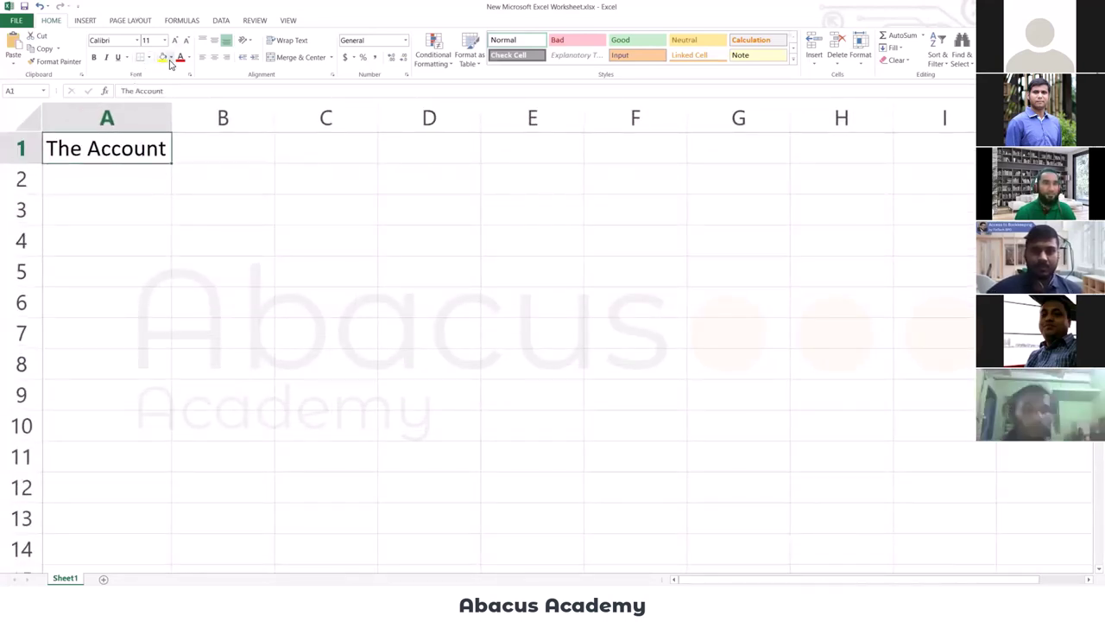
left_click(163, 57)
left_click(168, 178)
scroll(185, 282, "up", 2)
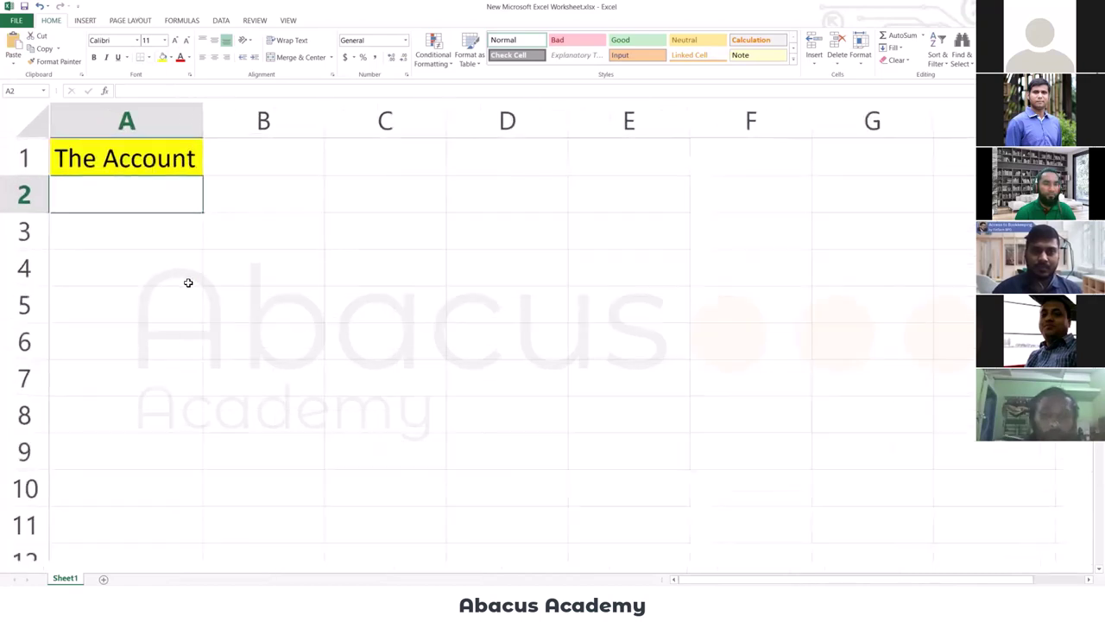
Enter "Different Heads" in cell A3 and "General Ledger" in cell A4, and widen column A to fit both entries.
scroll(179, 282, "up", 1)
left_click(178, 290)
left_click(170, 255)
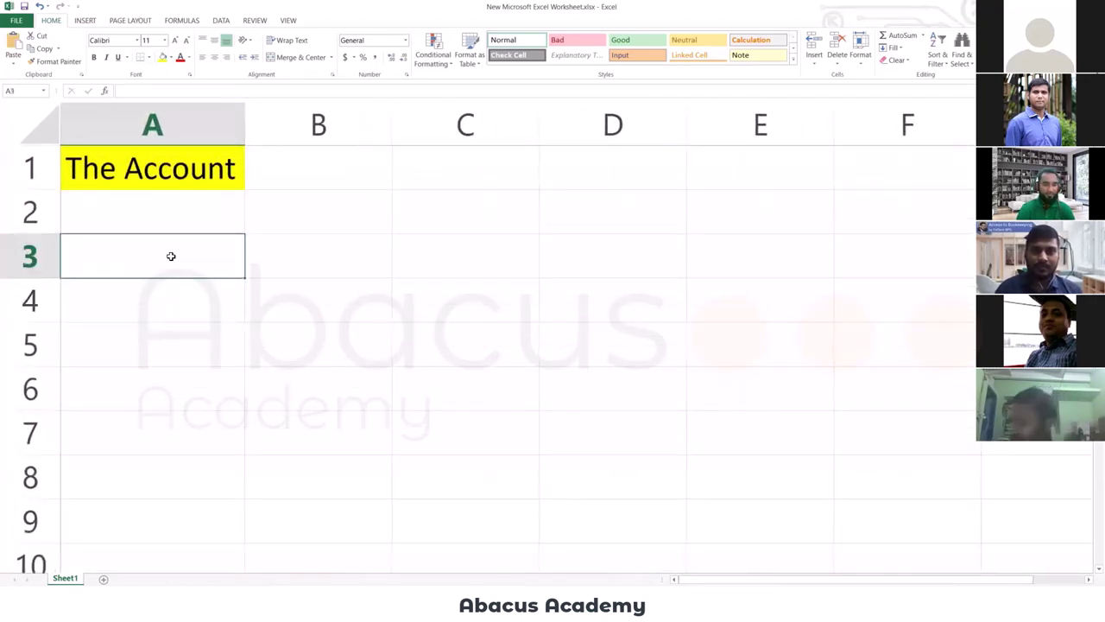
type("Di")
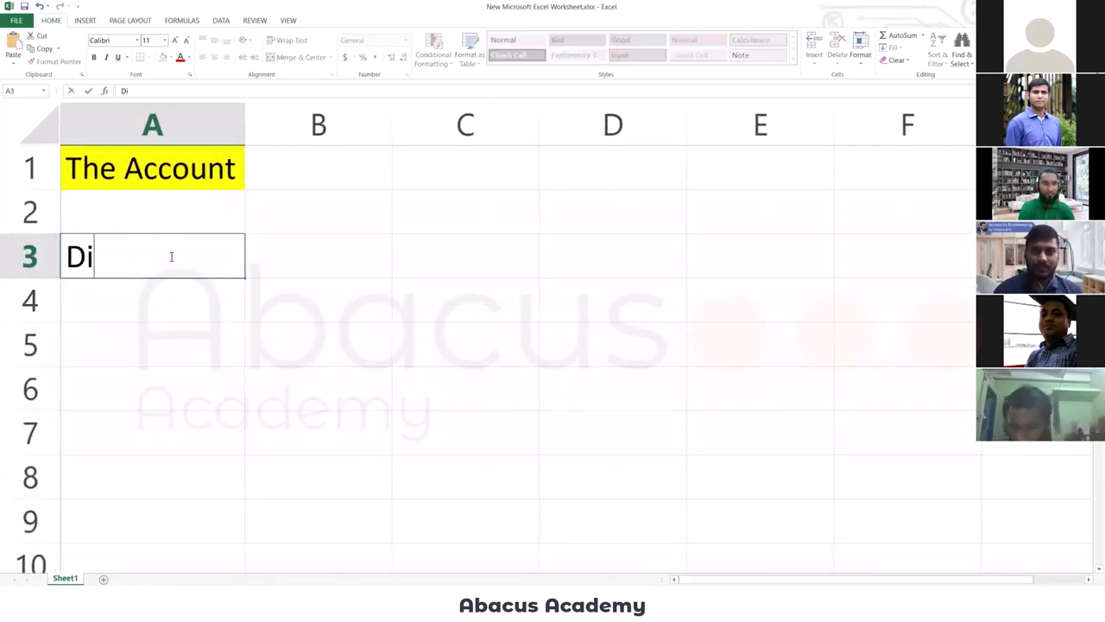
type("fferent")
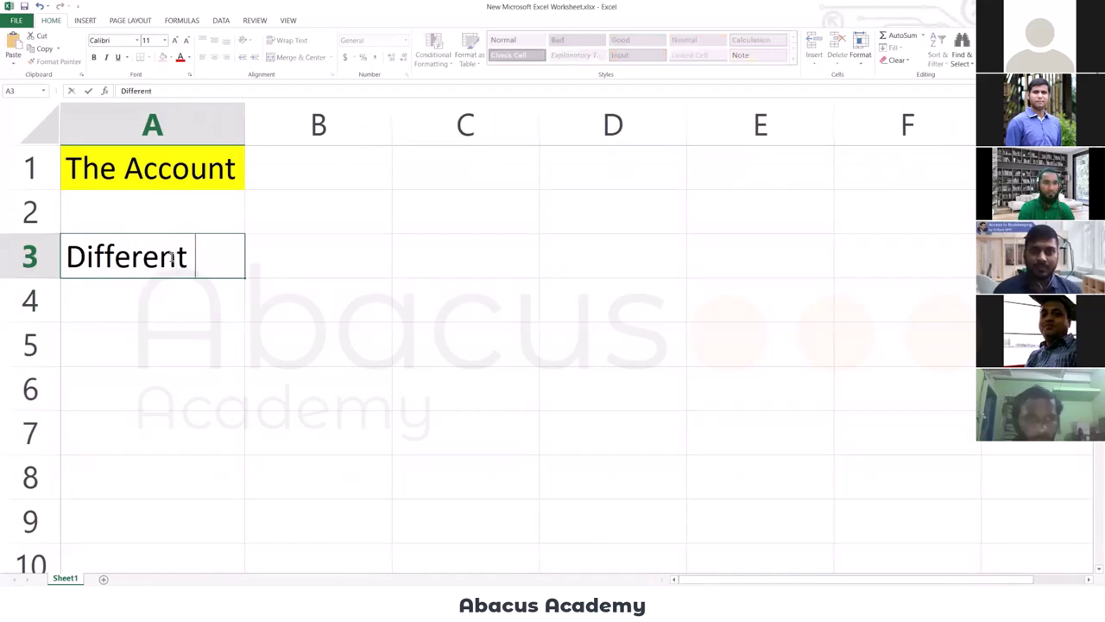
type(" Heads")
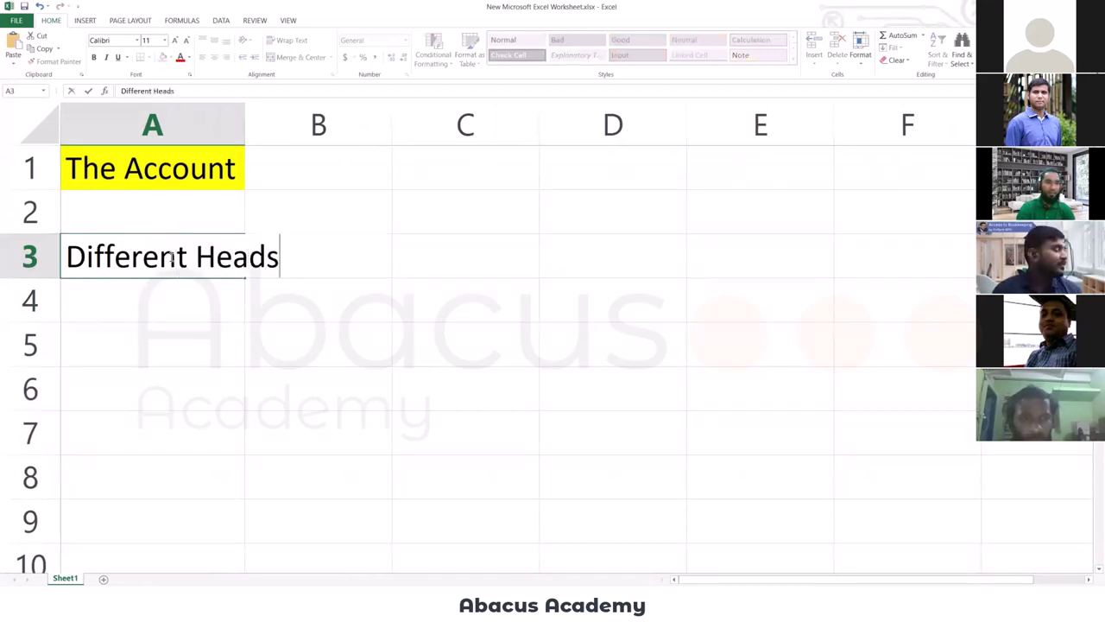
key("Return")
type("Ge")
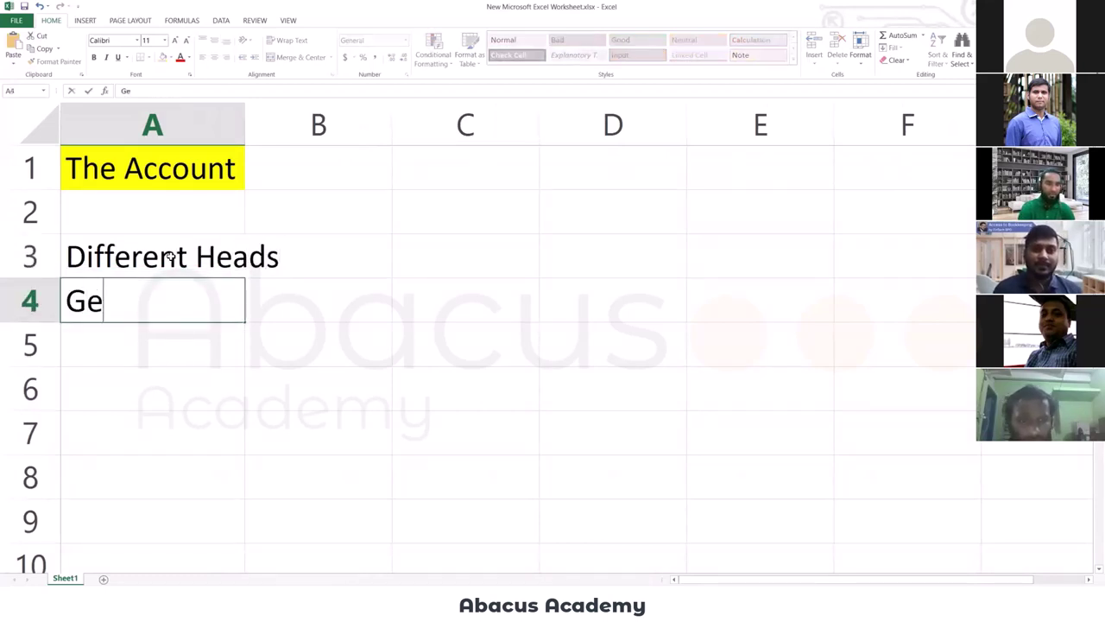
type("neral Ledger")
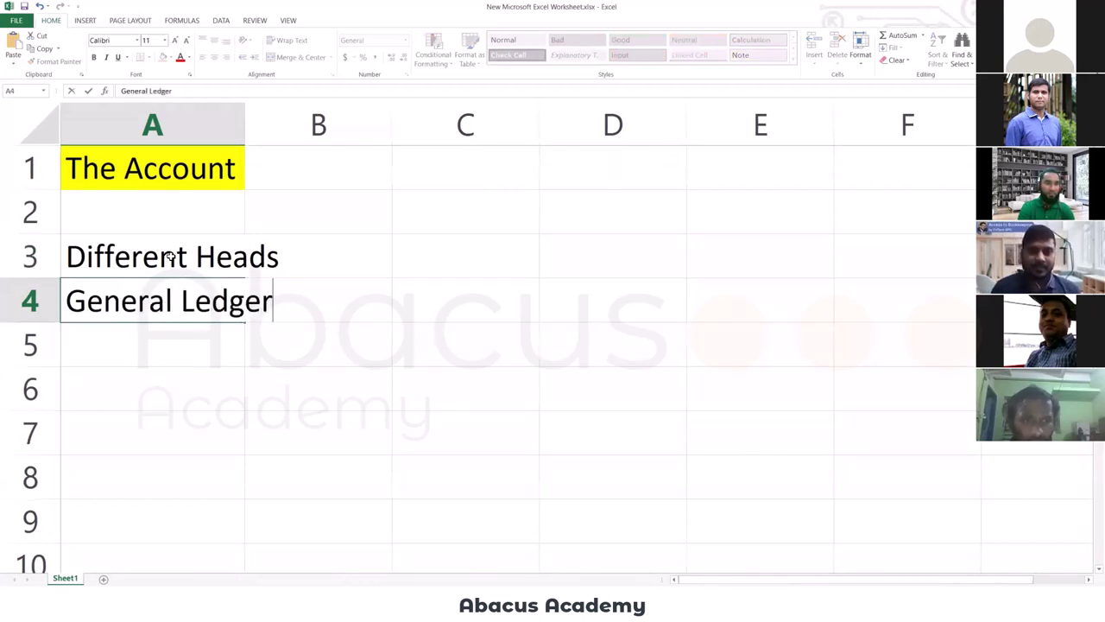
key("Return")
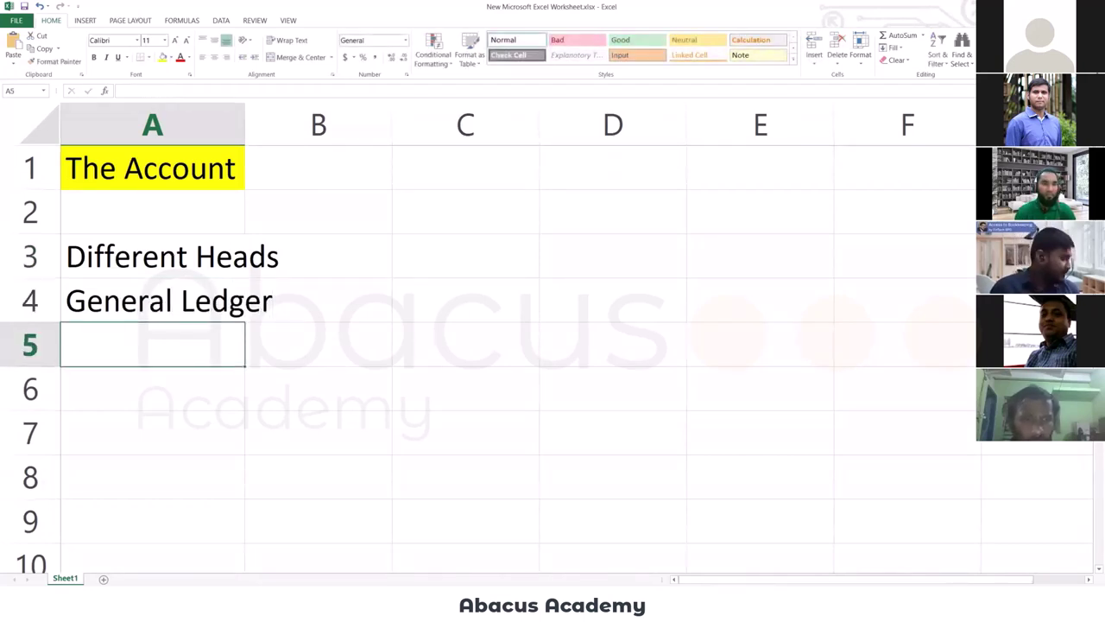
left_click_drag(245, 123, 291, 123)
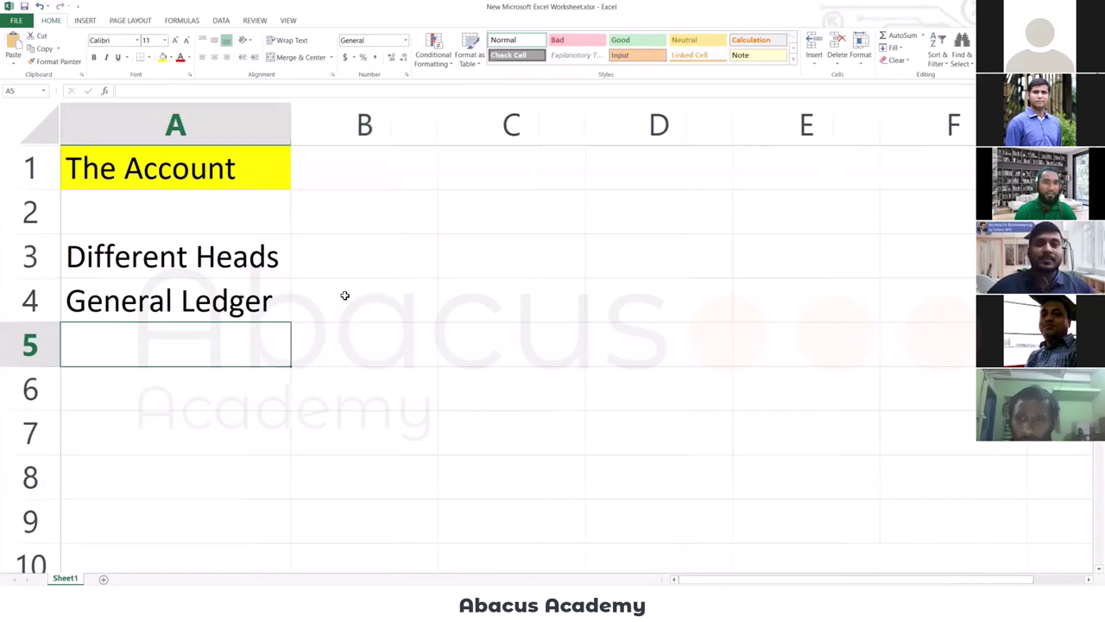
left_click(326, 386)
Review the heading "The Account" together with the "General Ledger" entry beneath it.
left_click(152, 168)
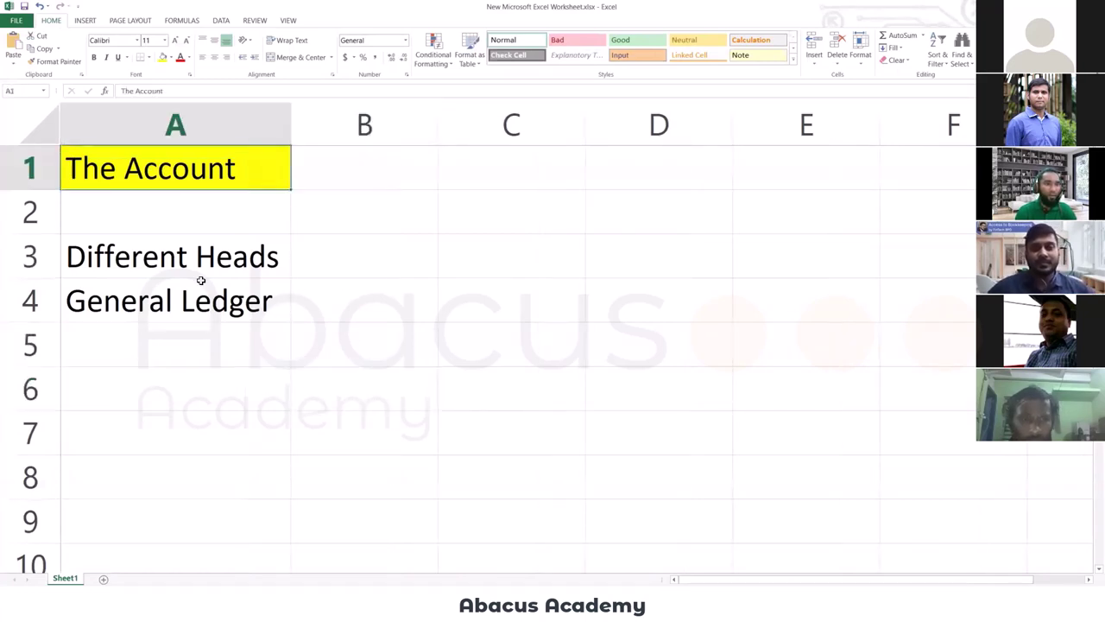
left_click(204, 309)
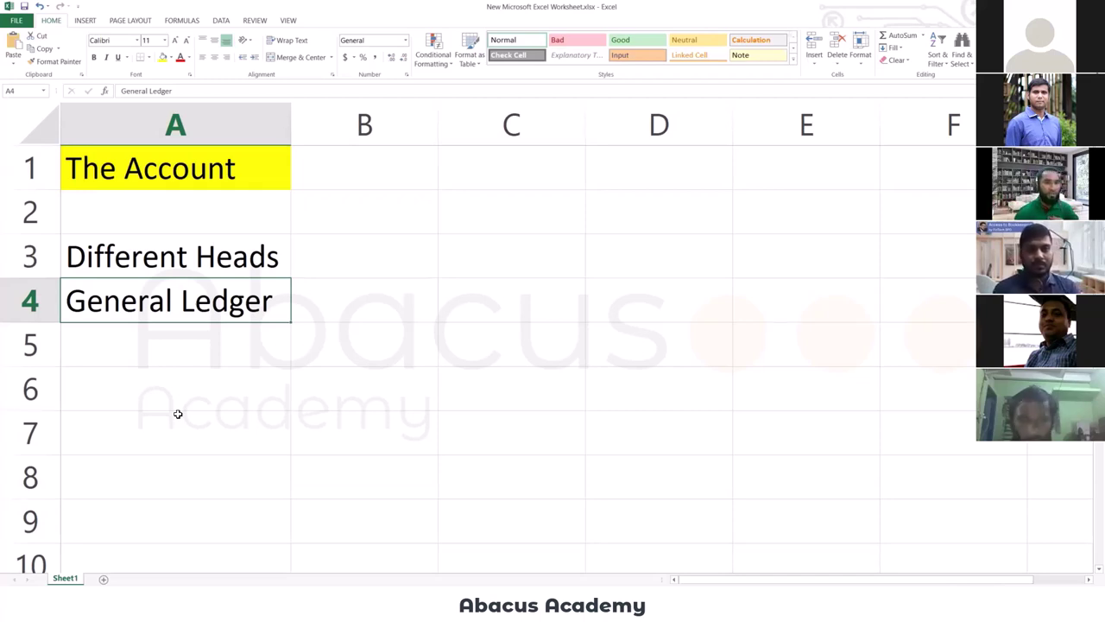
left_click(224, 343)
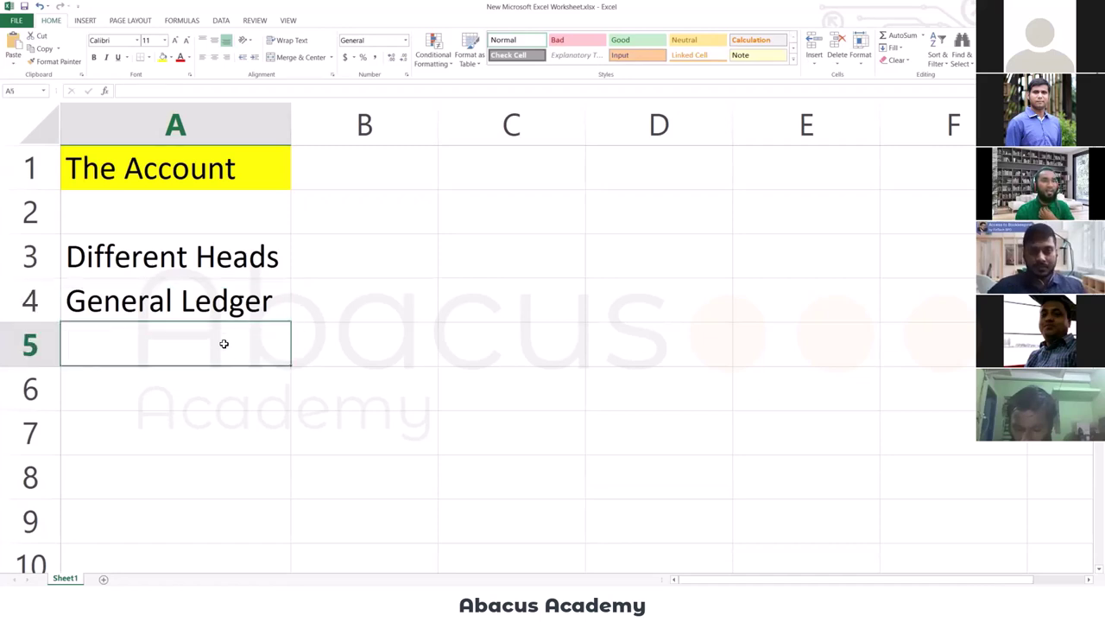
left_click(248, 304)
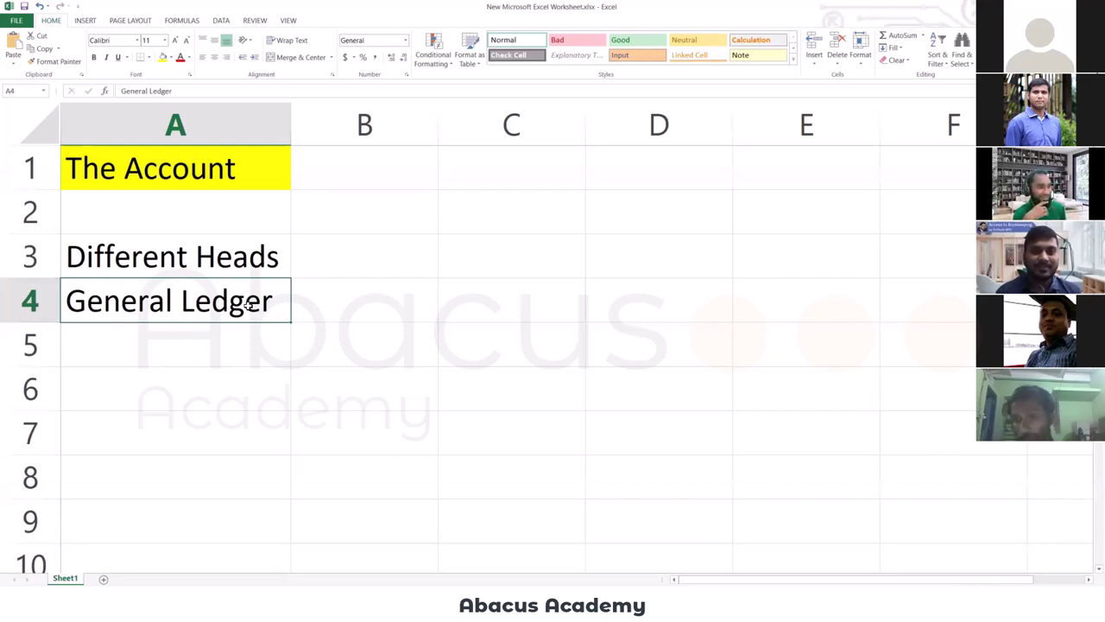
left_click(166, 434)
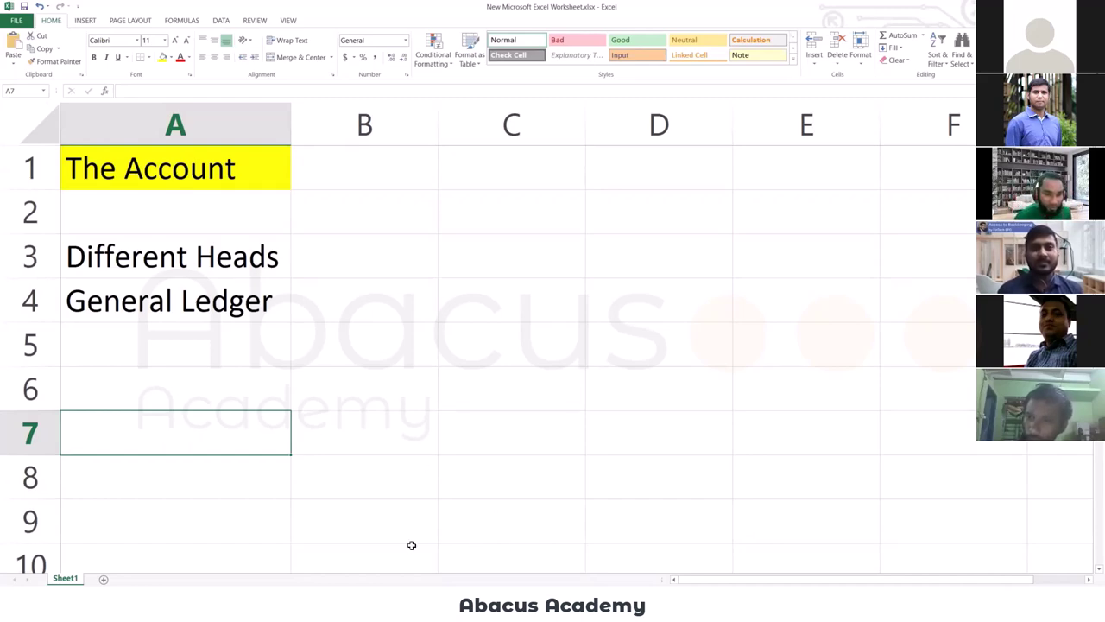
Switch to the workbook Accounting Equation.xlsx and bring up its Practice sheet.
key("super+d")
key("super+d")
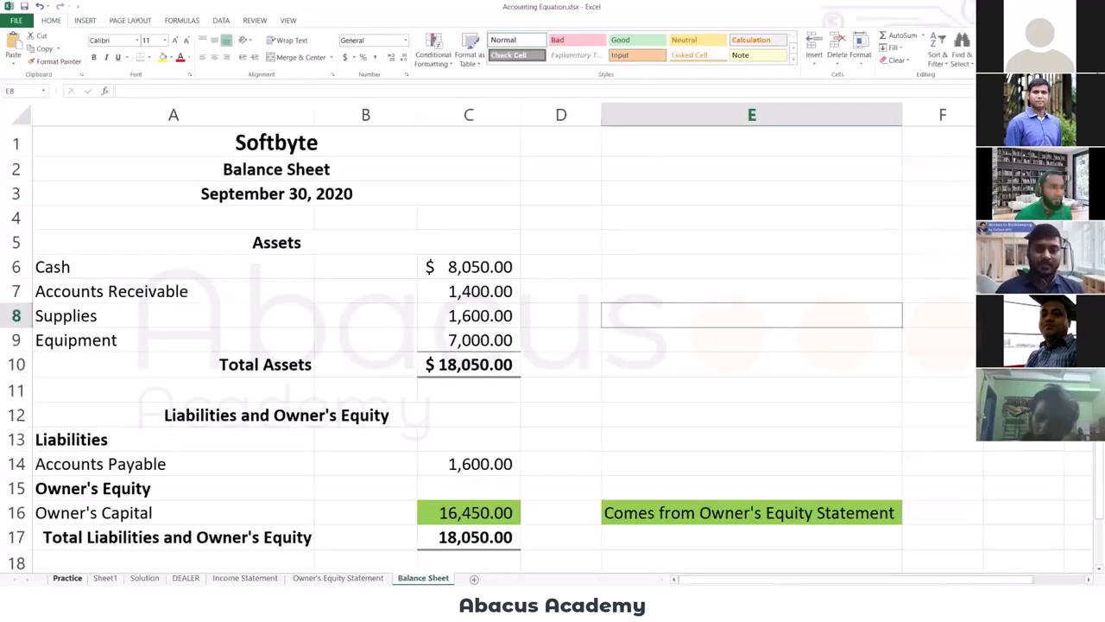
key("ctrl+Page_Up")
key("ctrl+Page_Up")
key("ctrl+Page_Up")
key("ctrl+Page_Up")
key("ctrl+Page_Up")
key("ctrl+Page_Up")
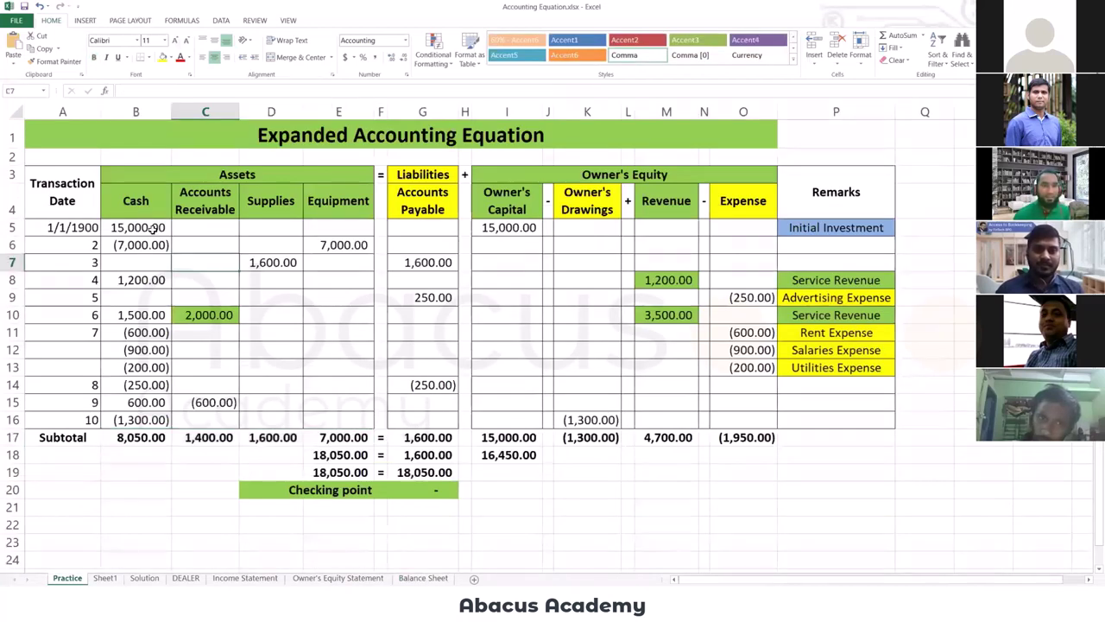
Trace how transactions 1, 2 and 4 affect the Cash, Owner's Capital, Equipment and Revenue columns of the expanded accounting equation.
left_click(148, 228)
left_click(147, 212)
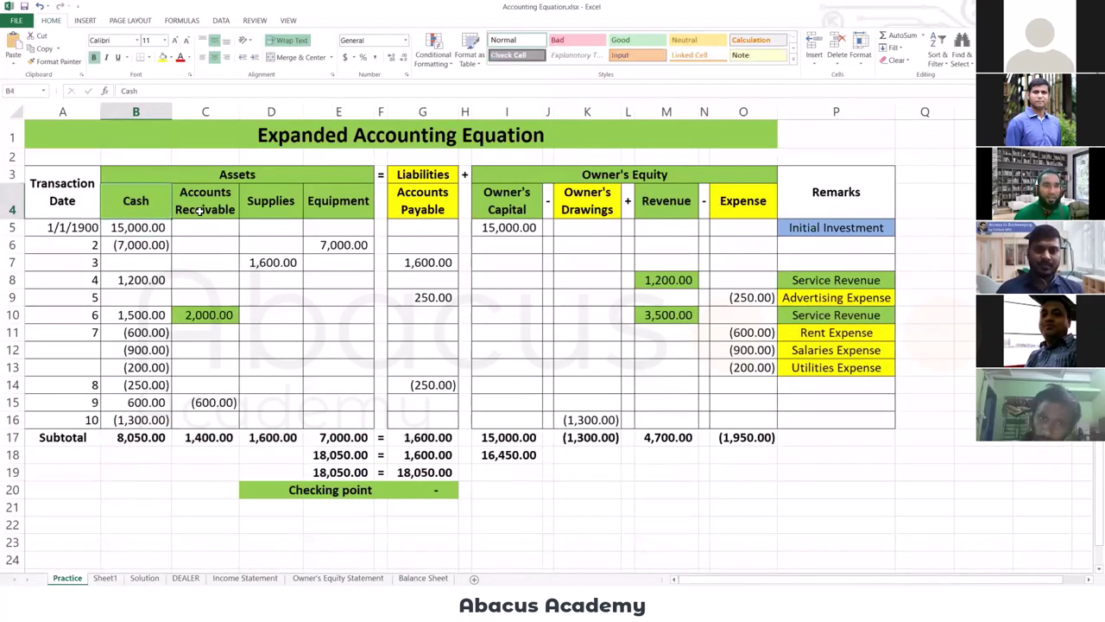
left_click(147, 226)
left_click(516, 229)
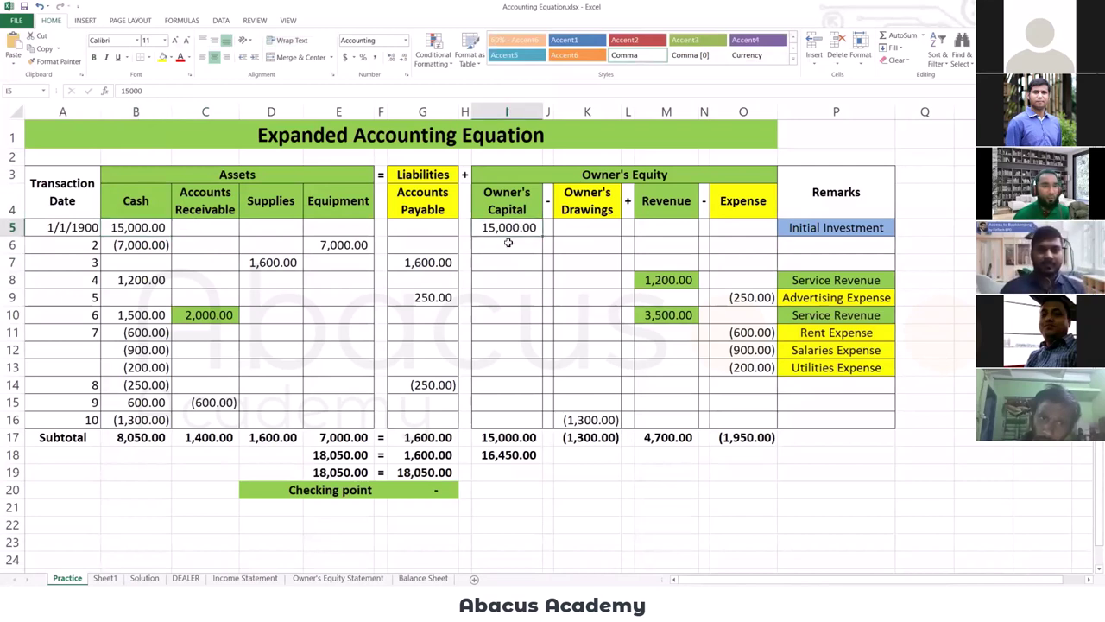
left_click(140, 246)
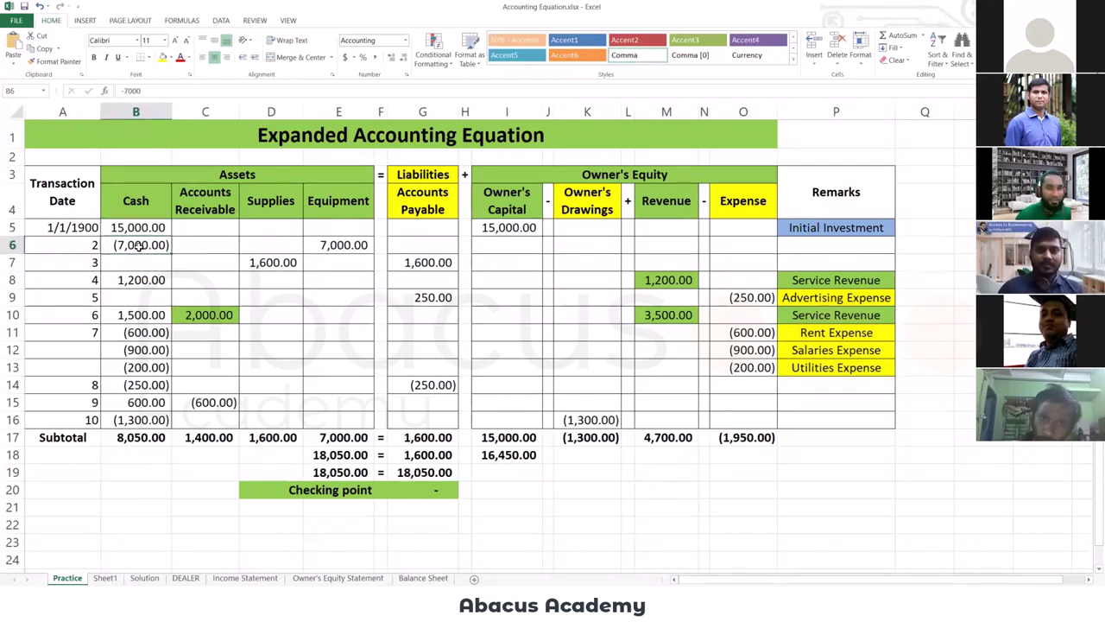
left_click(371, 247)
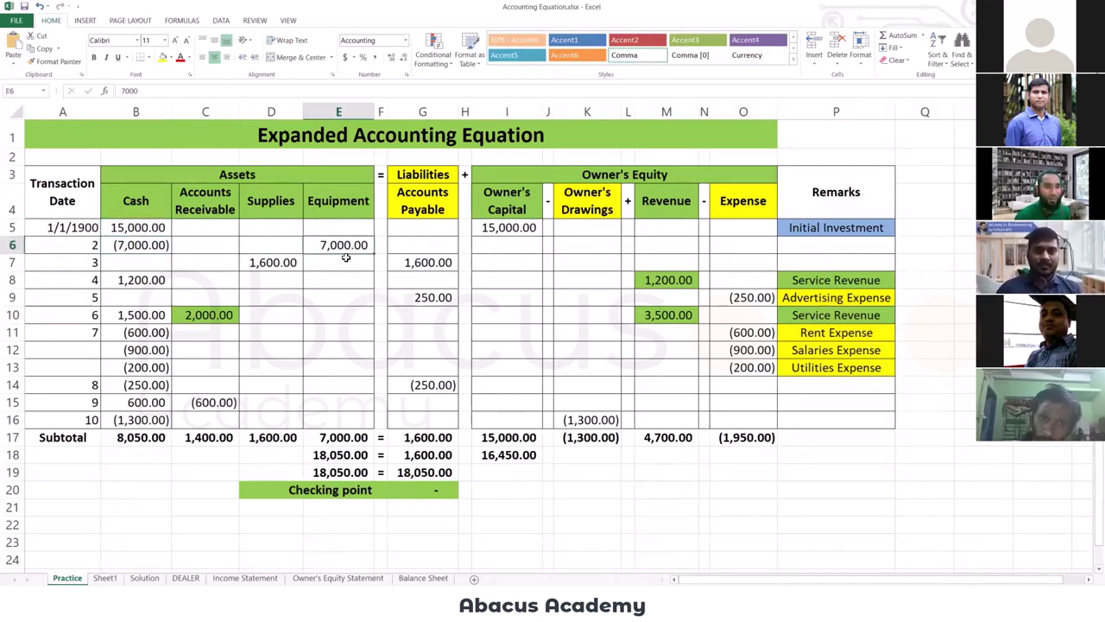
left_click(118, 281)
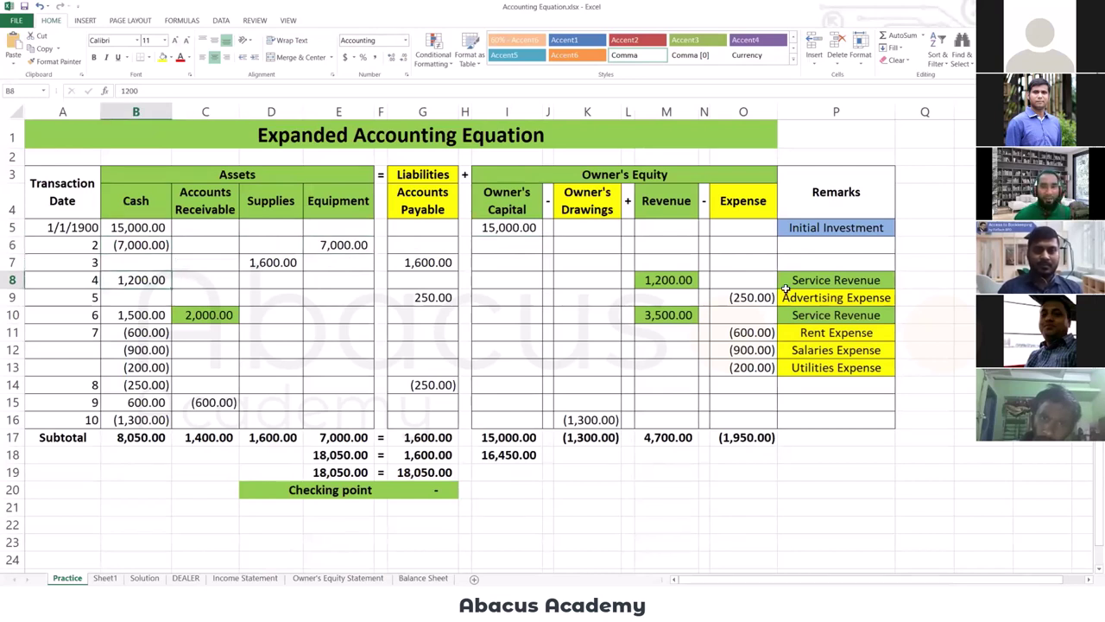
left_click(678, 280)
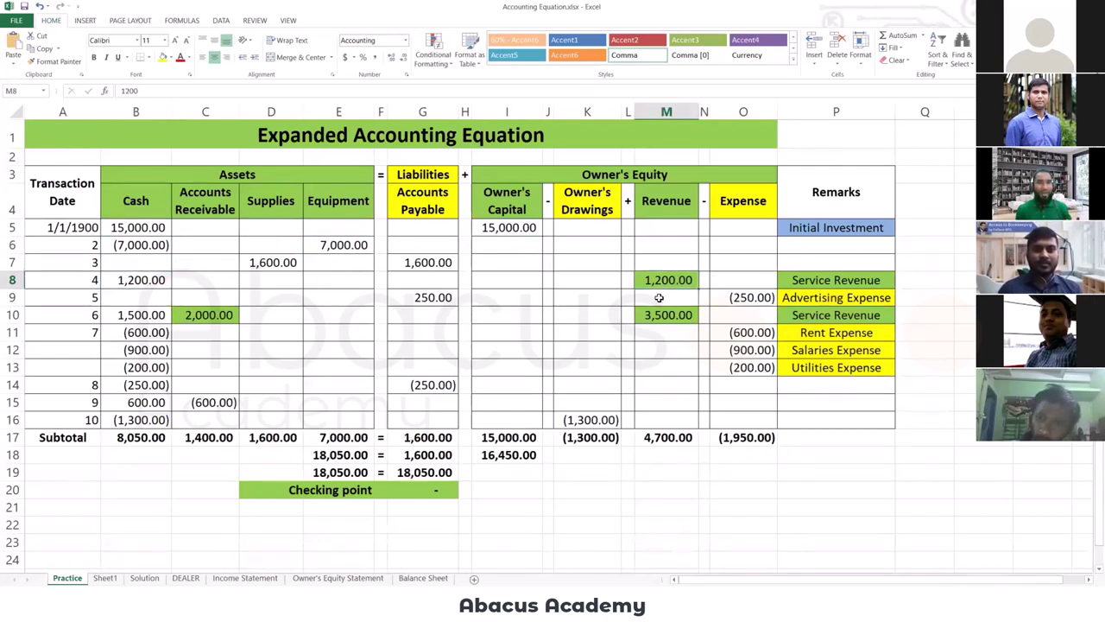
Go through the individual account headings under Assets: Cash, Accounts Receivable, Supplies and Equipment.
left_click(143, 197)
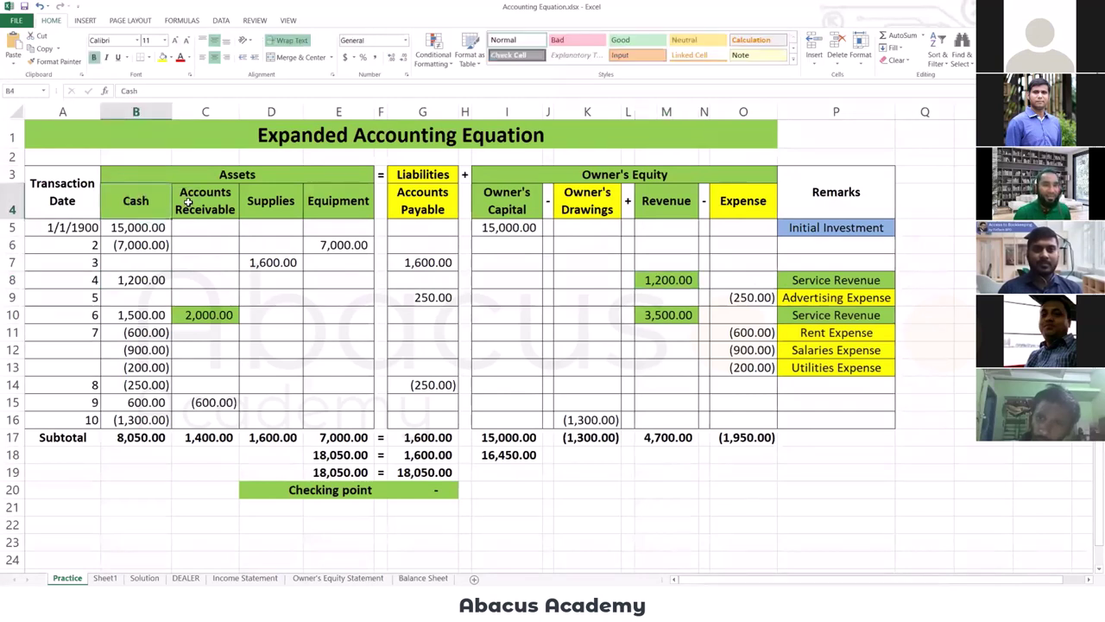
left_click(188, 202)
left_click(250, 207)
left_click(328, 207)
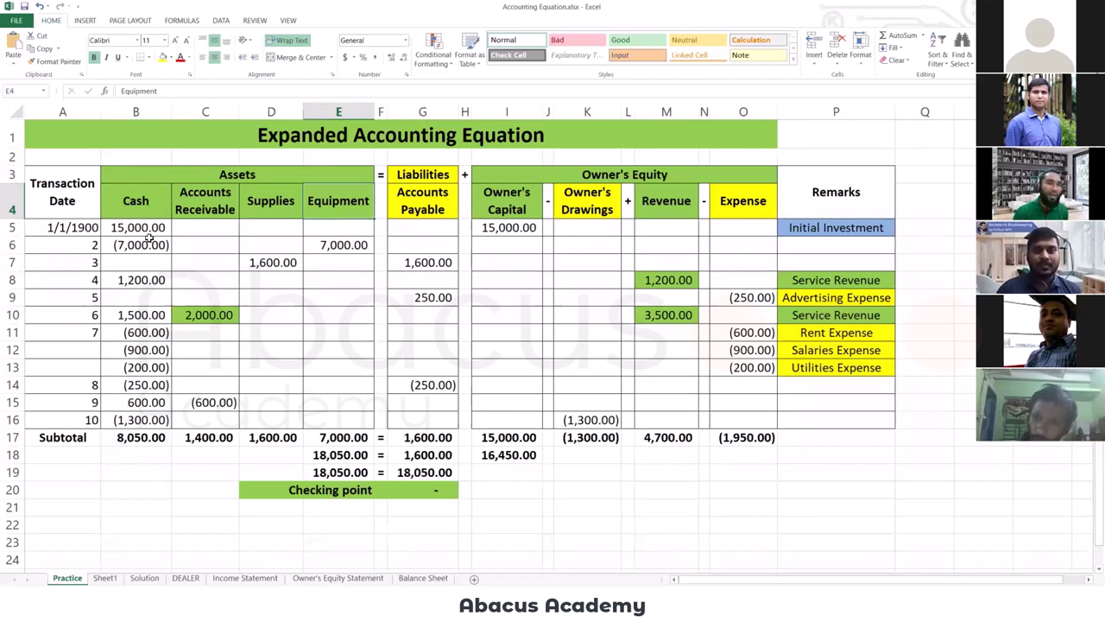
Examine all increases and decreases in the Cash column by selecting the range B5:B16.
left_click_drag(150, 222, 130, 366)
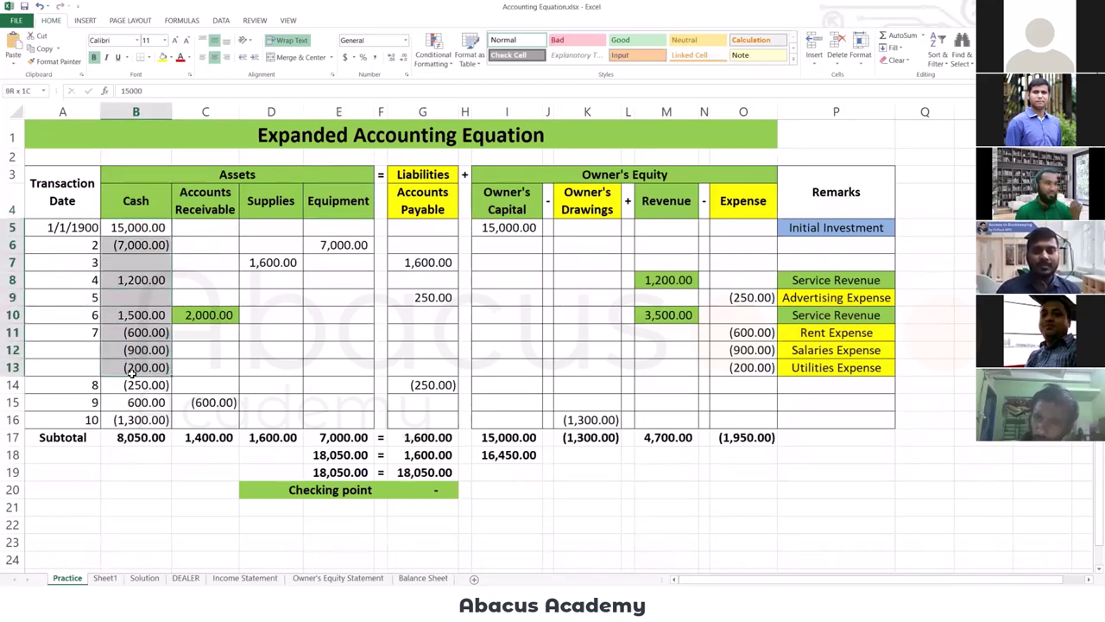
left_click_drag(131, 370, 136, 421)
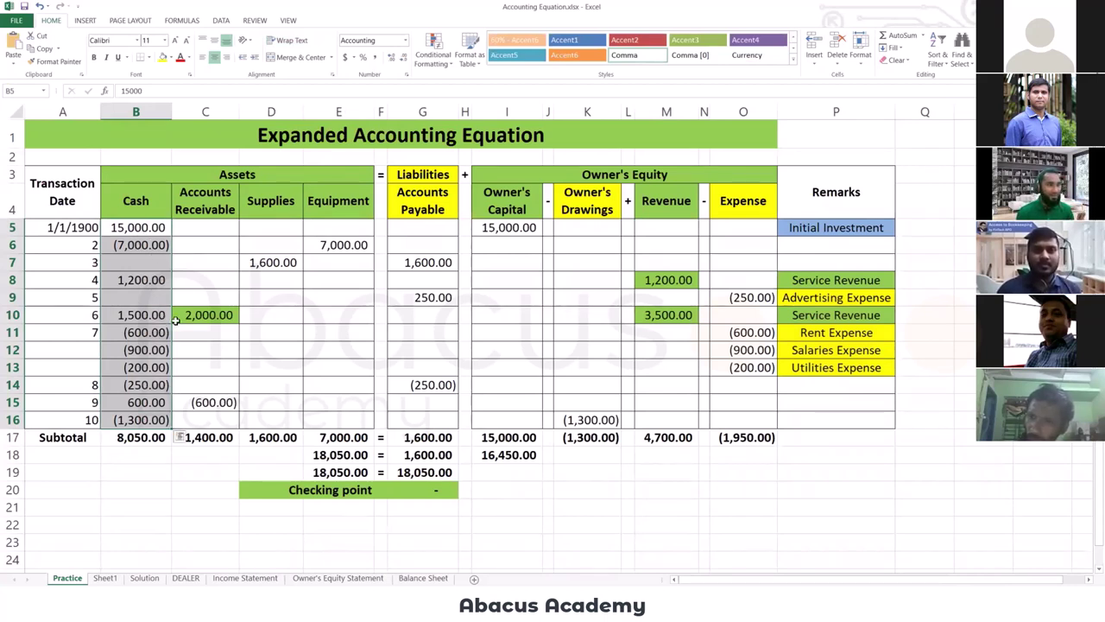
key("Down")
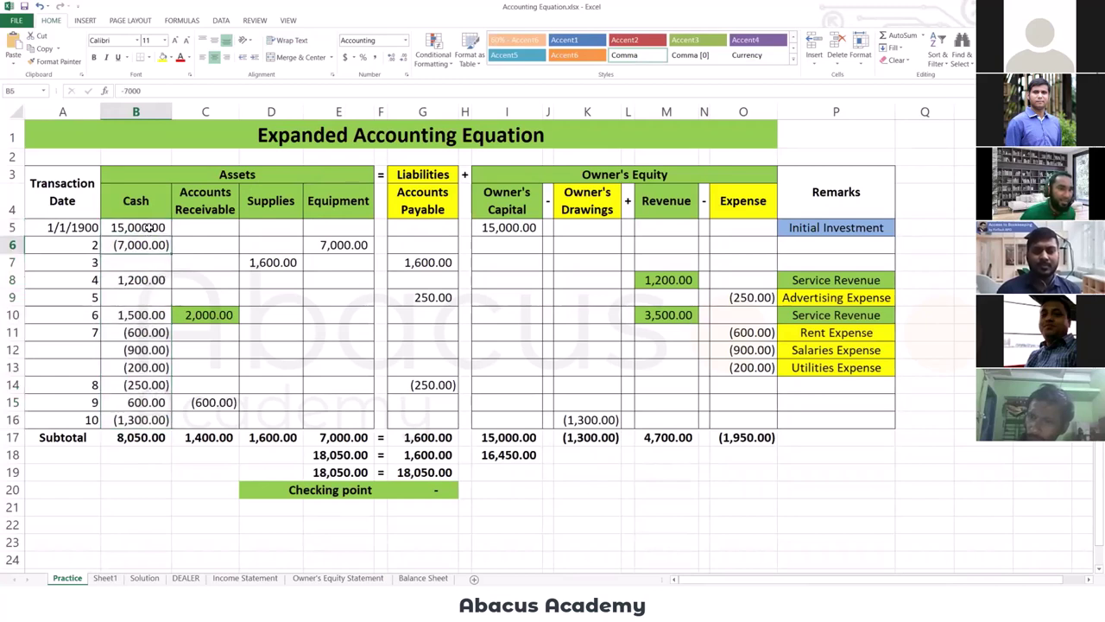
left_click_drag(149, 227, 152, 420)
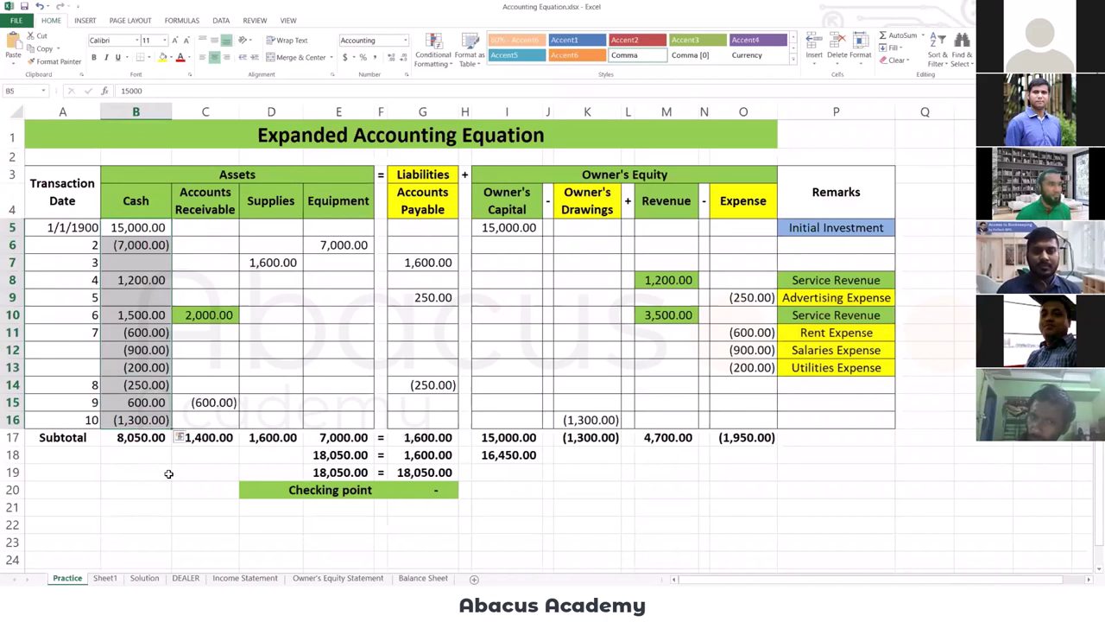
left_click(198, 469)
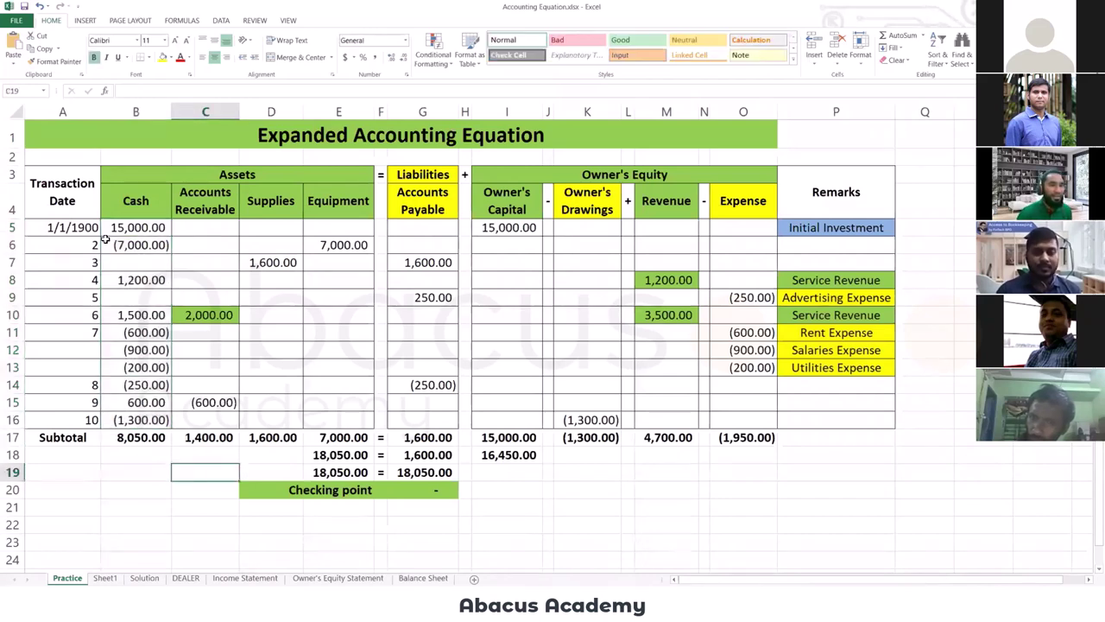
left_click_drag(125, 227, 130, 421)
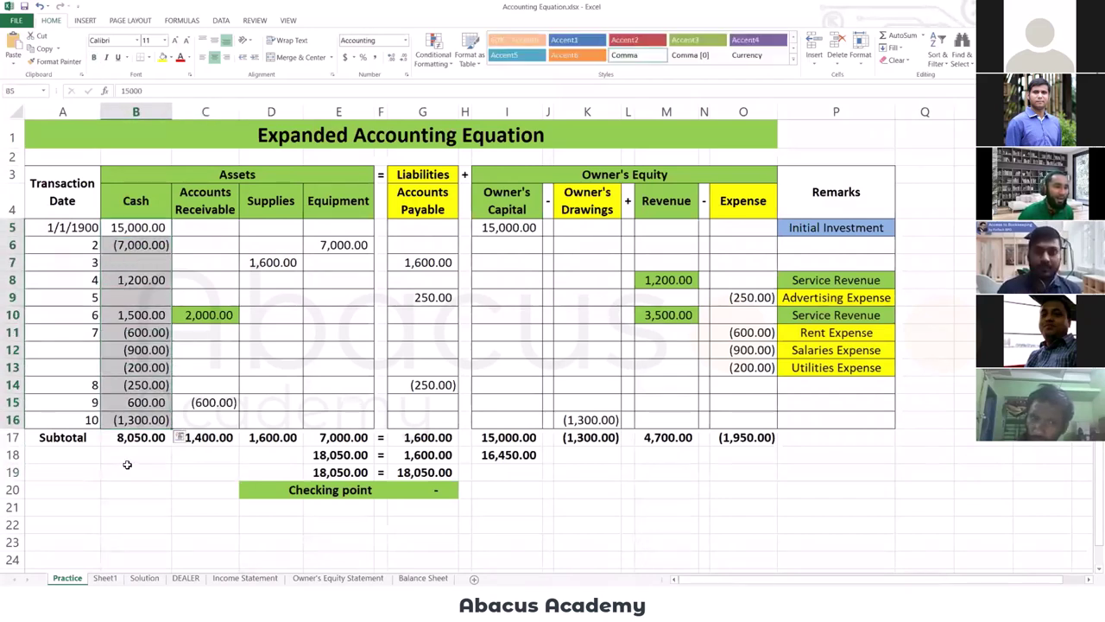
Inspect the Cash subtotal in cell B17 and the Accounts Receivable heading in cell C4.
left_click(128, 470)
left_click(125, 436)
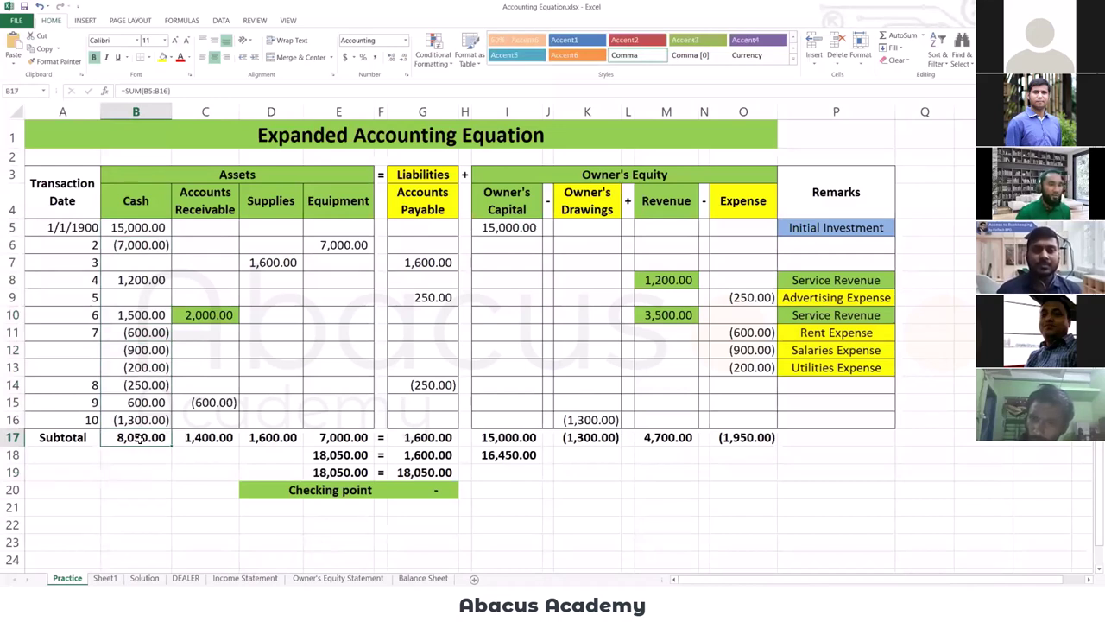
left_click(128, 457)
left_click(129, 440)
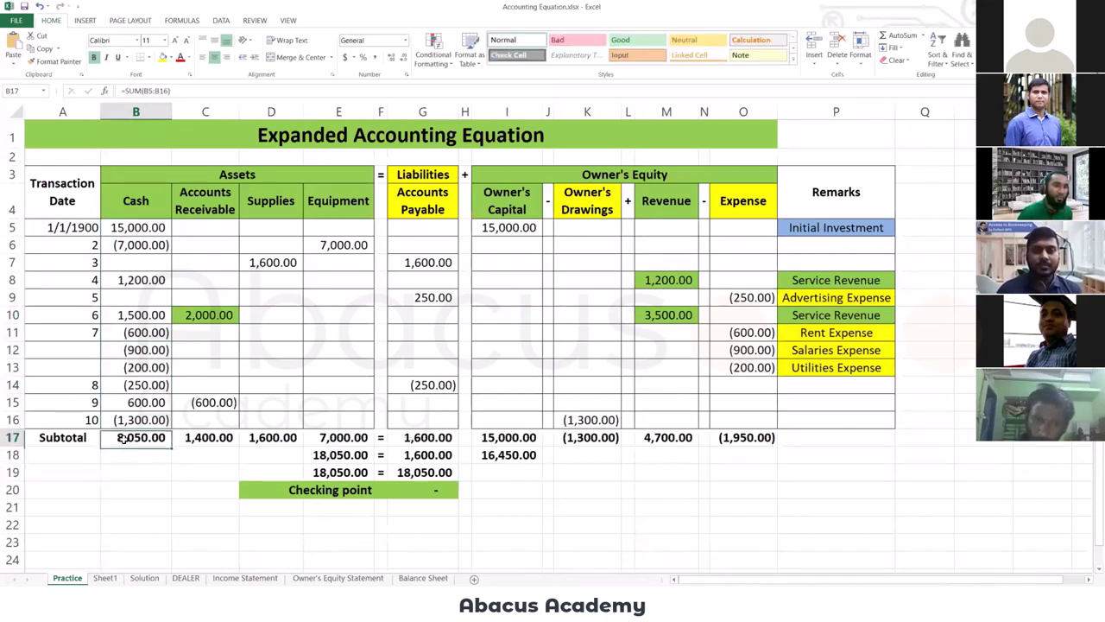
left_click(153, 505)
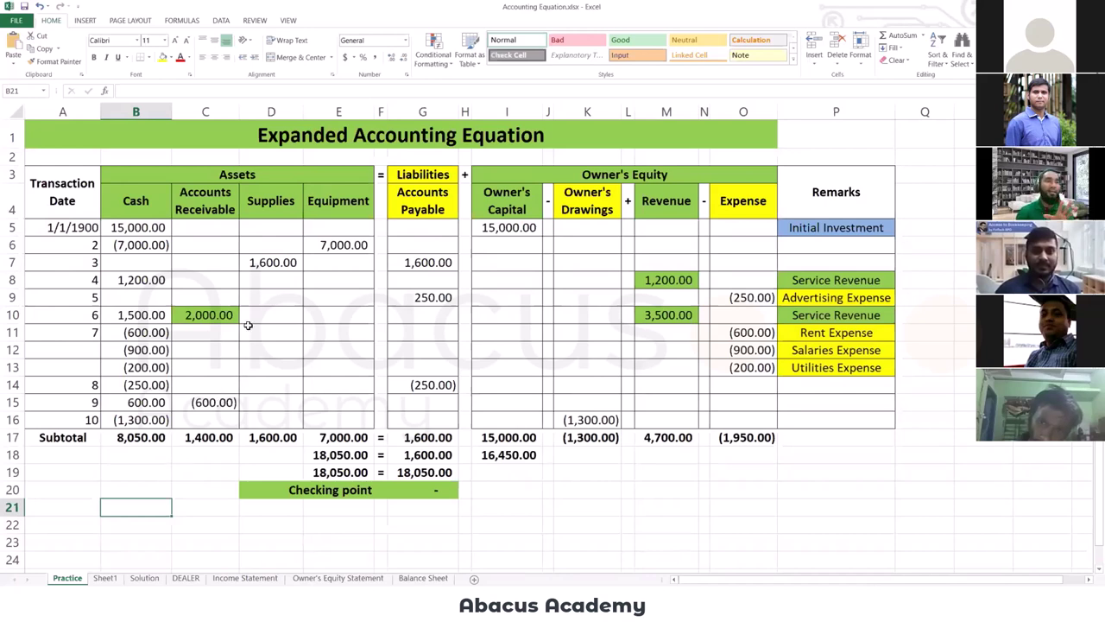
left_click(213, 205)
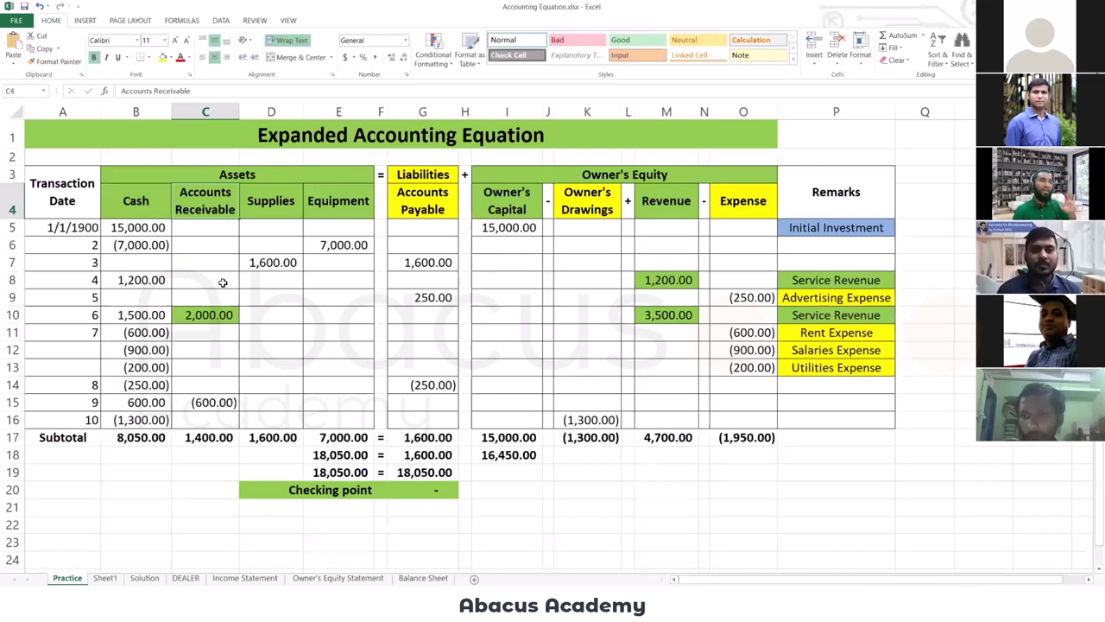
Return to the workbook New Microsoft Excel Worksheet.xlsx and select cell A5 below "General Ledger".
key("alt+Tab")
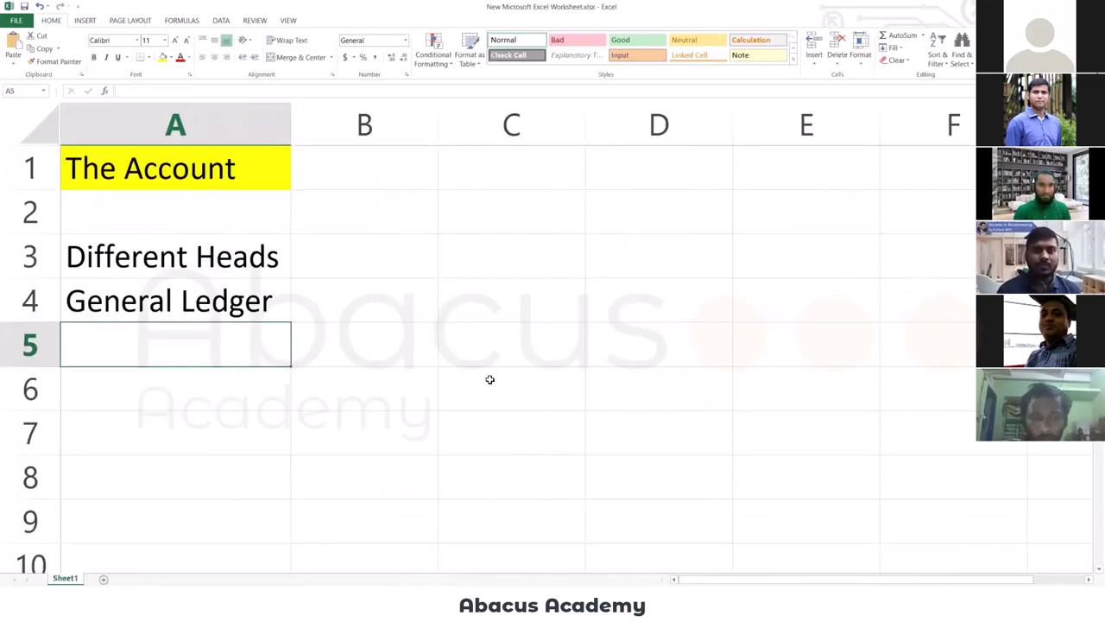
left_click(325, 390)
left_click(158, 345)
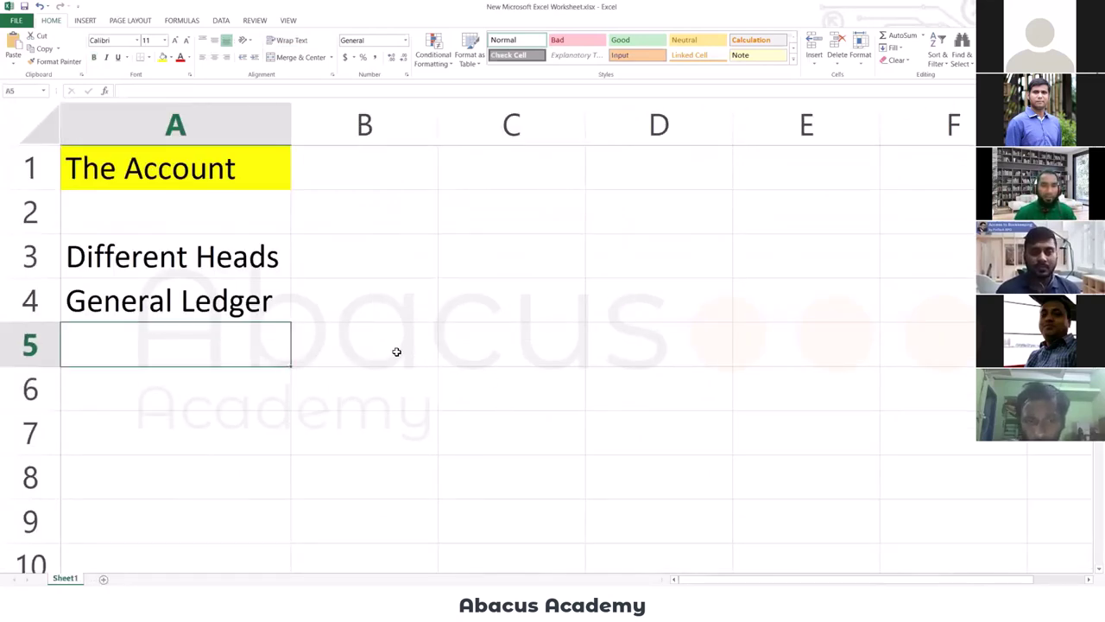
Enter the account title "Cash" in B4 and merge and center it across B4:C4.
left_click_drag(395, 348, 472, 345)
left_click_drag(402, 309, 486, 303)
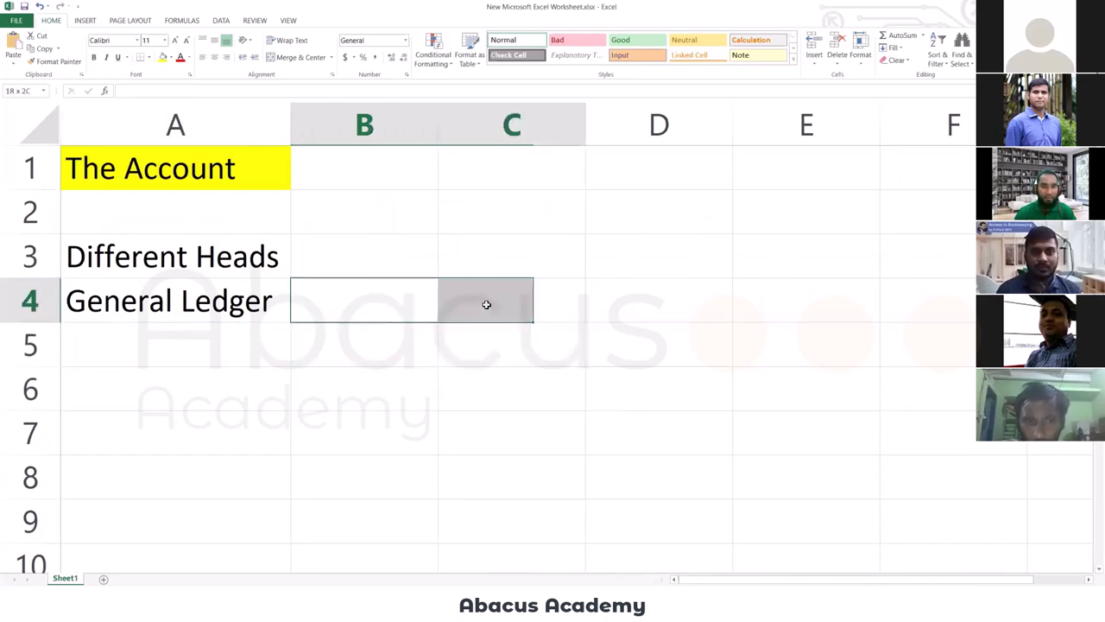
type("Cash")
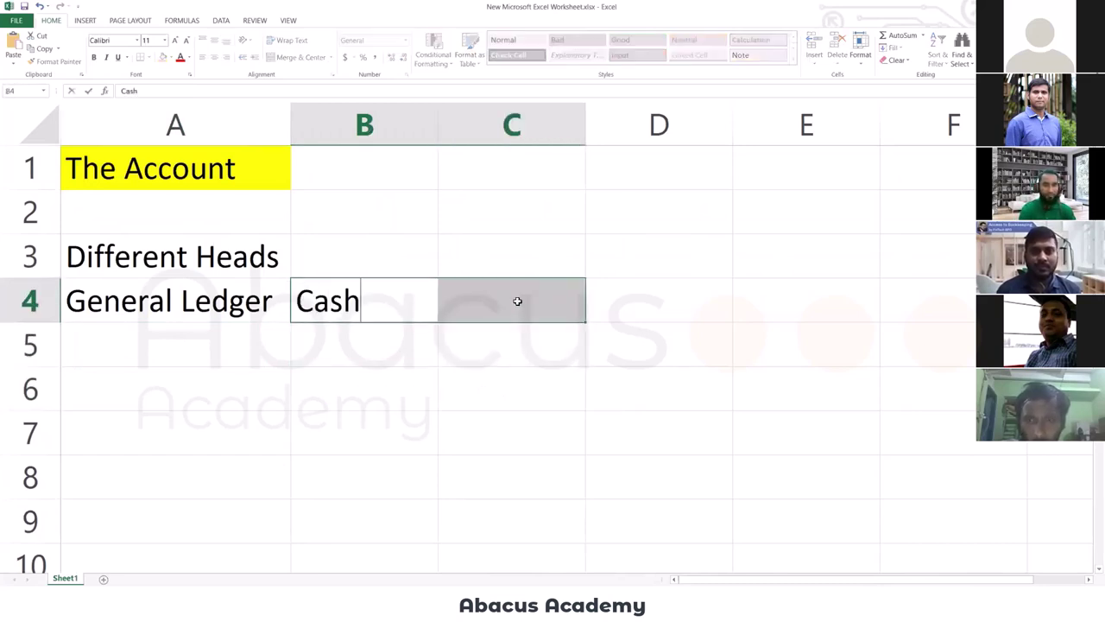
key("Return")
key("Right")
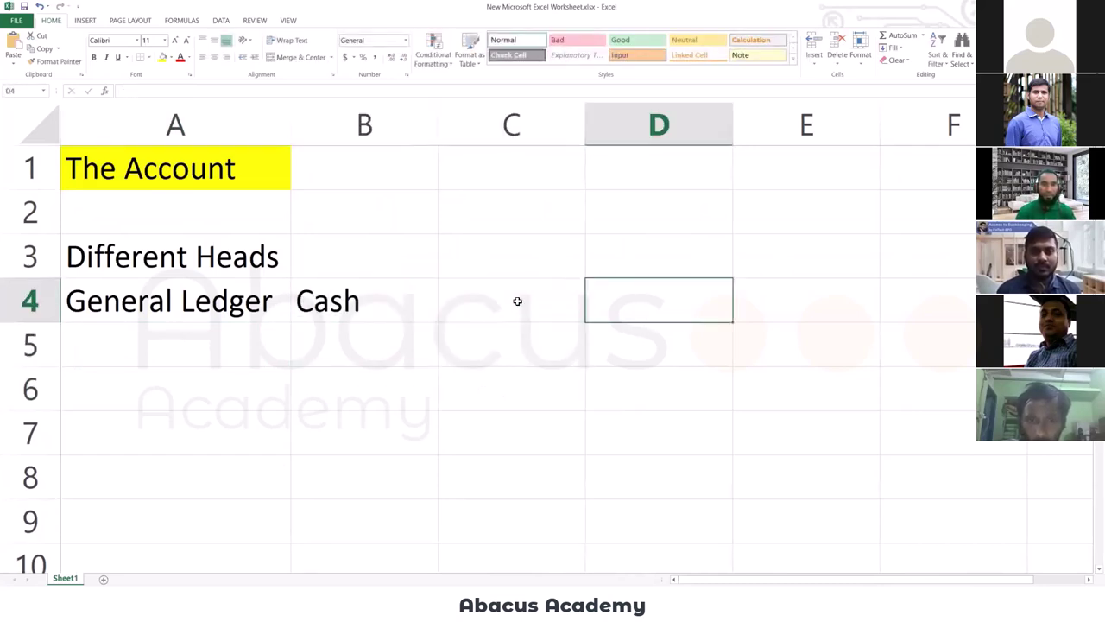
left_click_drag(389, 309, 469, 305)
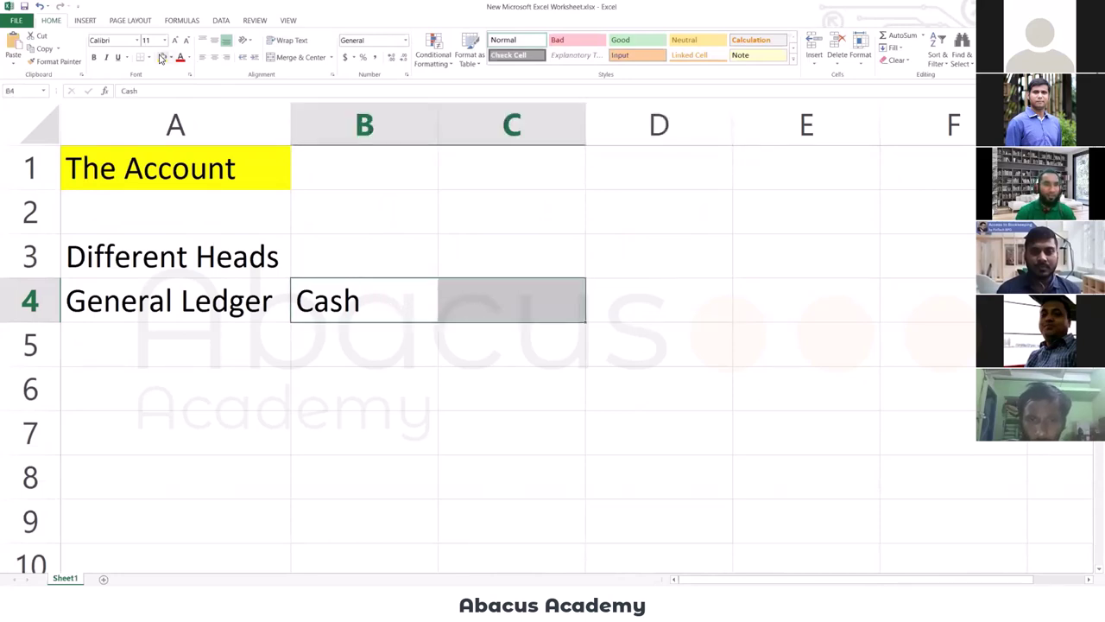
left_click(298, 57)
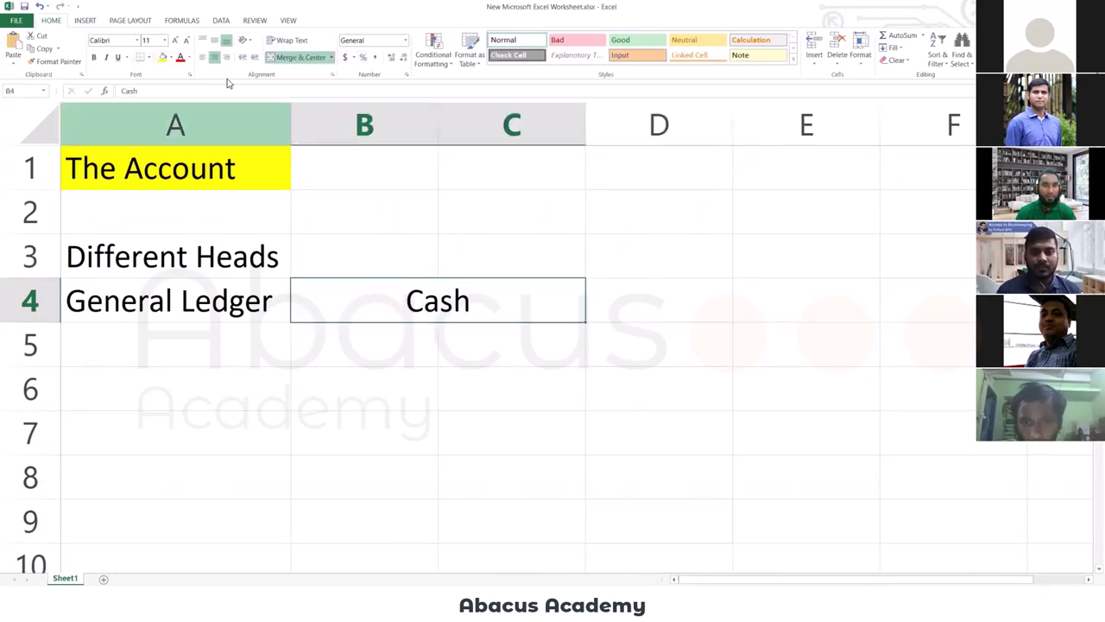
Draw a T-account under the Cash title with a bottom border on B4:C4 and a right border along B5:B7.
left_click(148, 57)
left_click(173, 300)
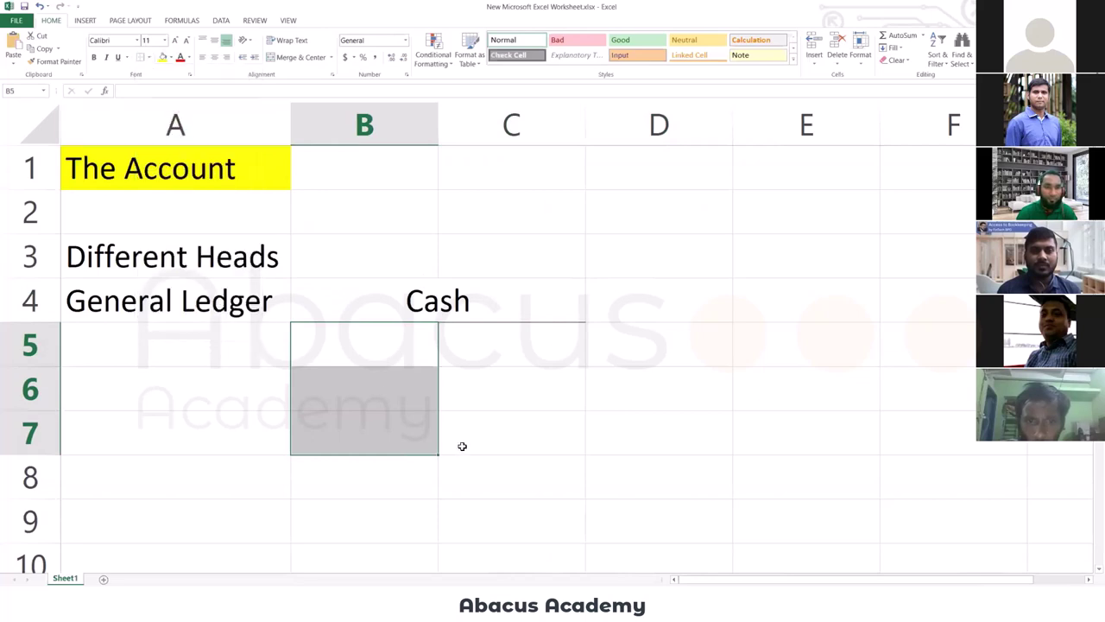
left_click(461, 447)
left_click(411, 362)
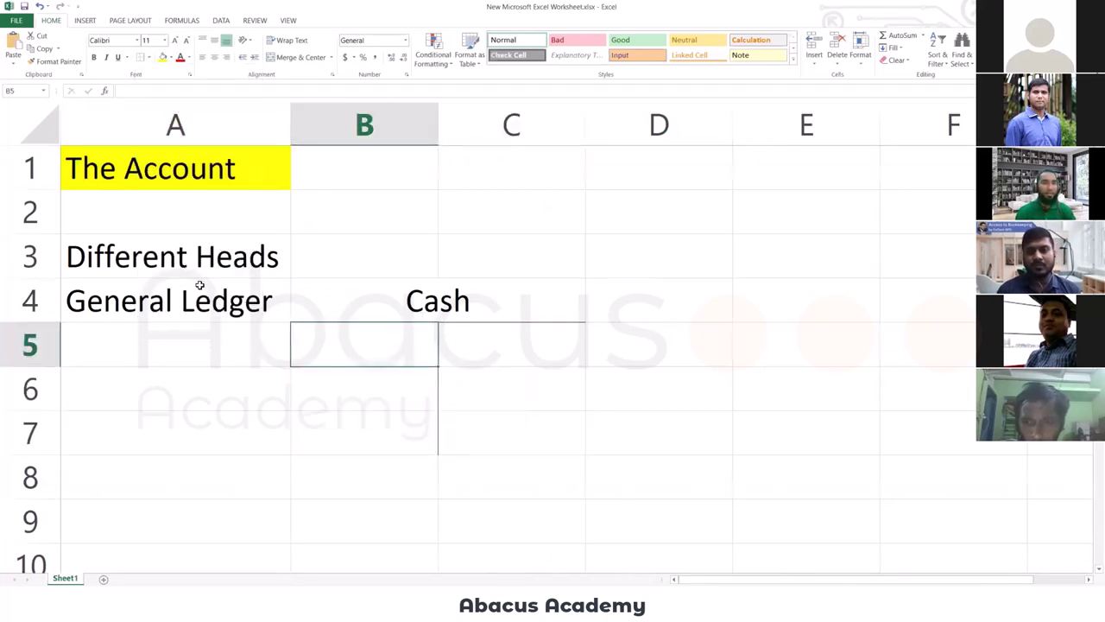
Inspect the layout of the Cash T-account by selecting its cells and the whole range B4:C7.
left_click(393, 402)
left_click(402, 418)
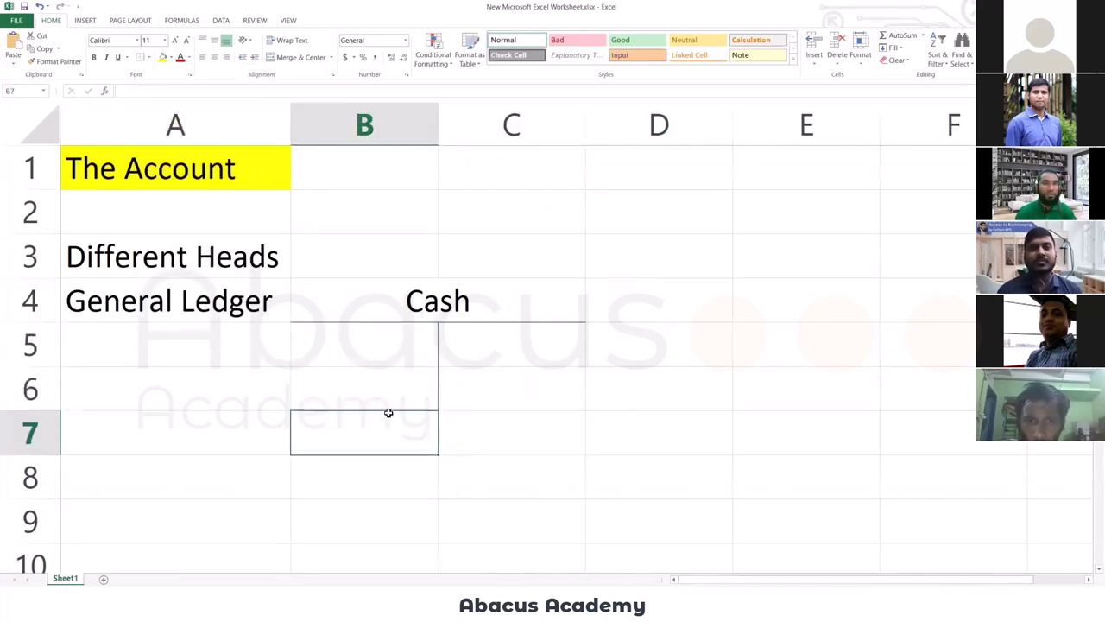
left_click(413, 349)
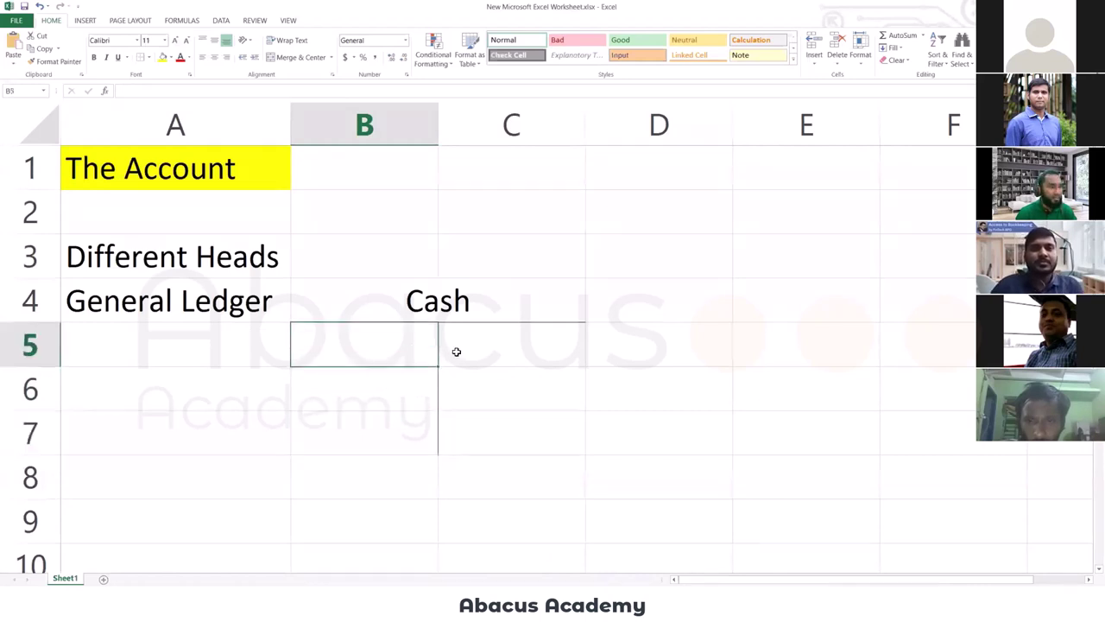
left_click(512, 345)
left_click_drag(389, 307, 442, 432)
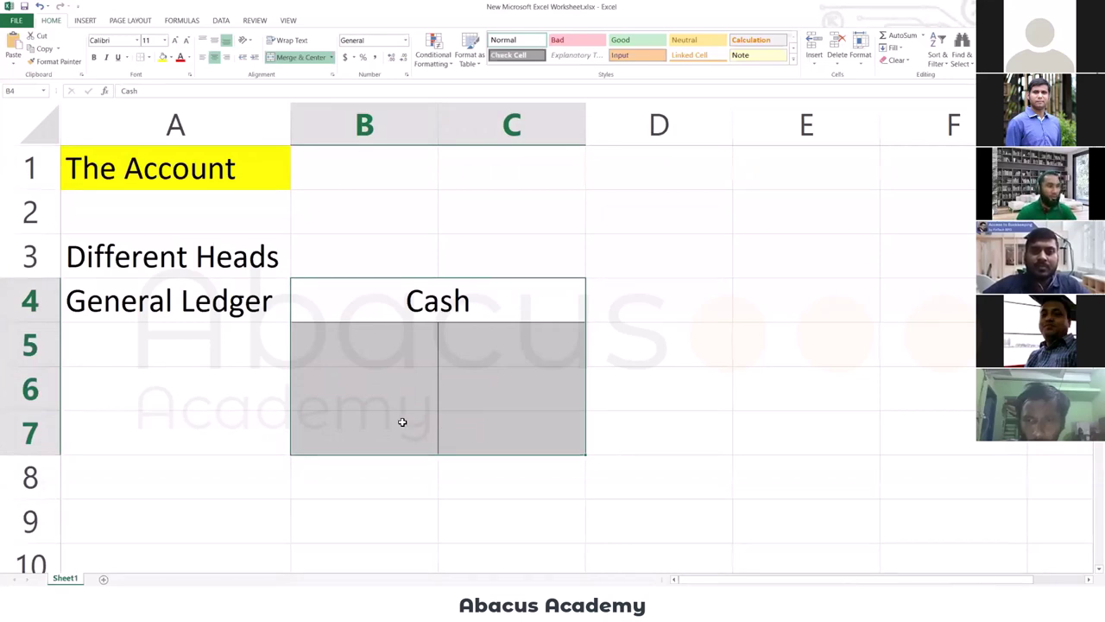
left_click(393, 371)
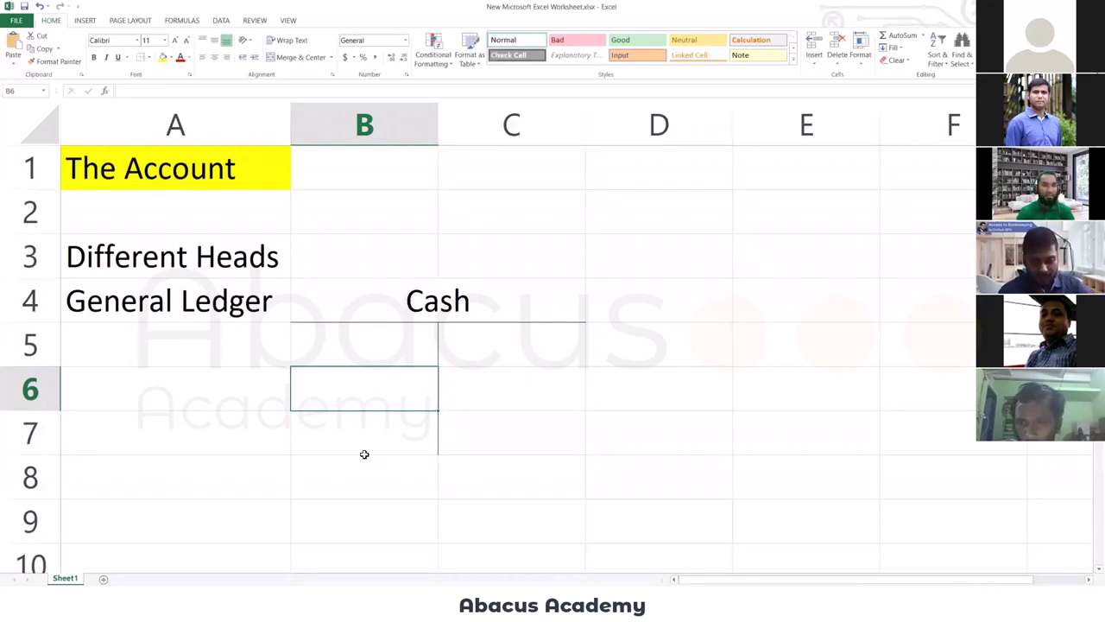
Compare the two sides of the Cash T-account by alternating between cells B5 and C5.
left_click(380, 344)
left_click(377, 391)
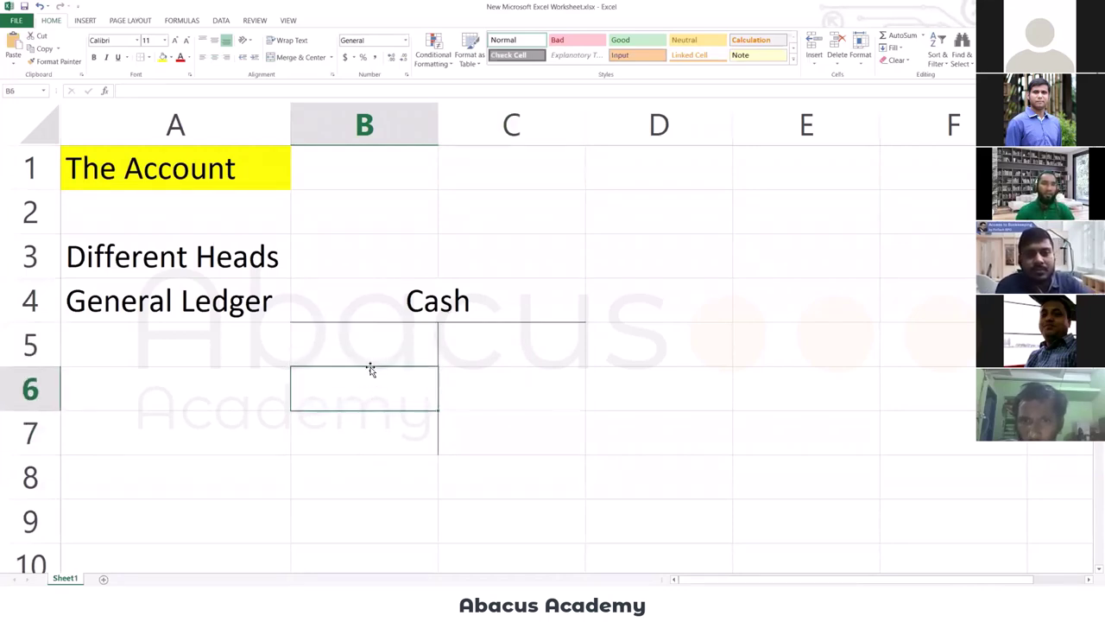
left_click(370, 361)
left_click(475, 358)
left_click(355, 355)
left_click(469, 350)
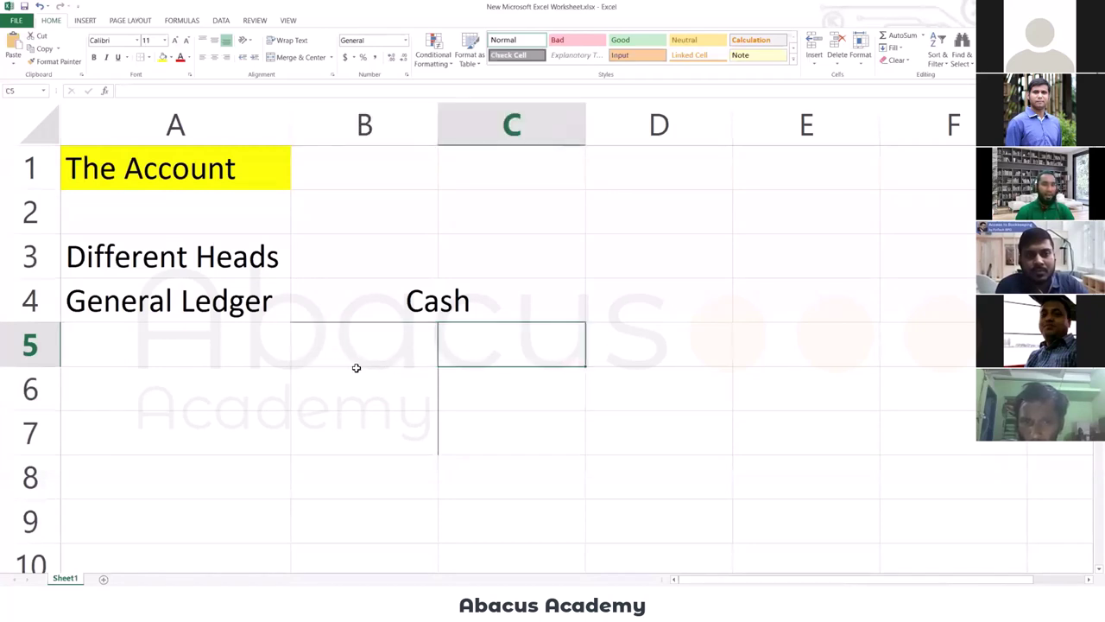
left_click(361, 371)
left_click(348, 350)
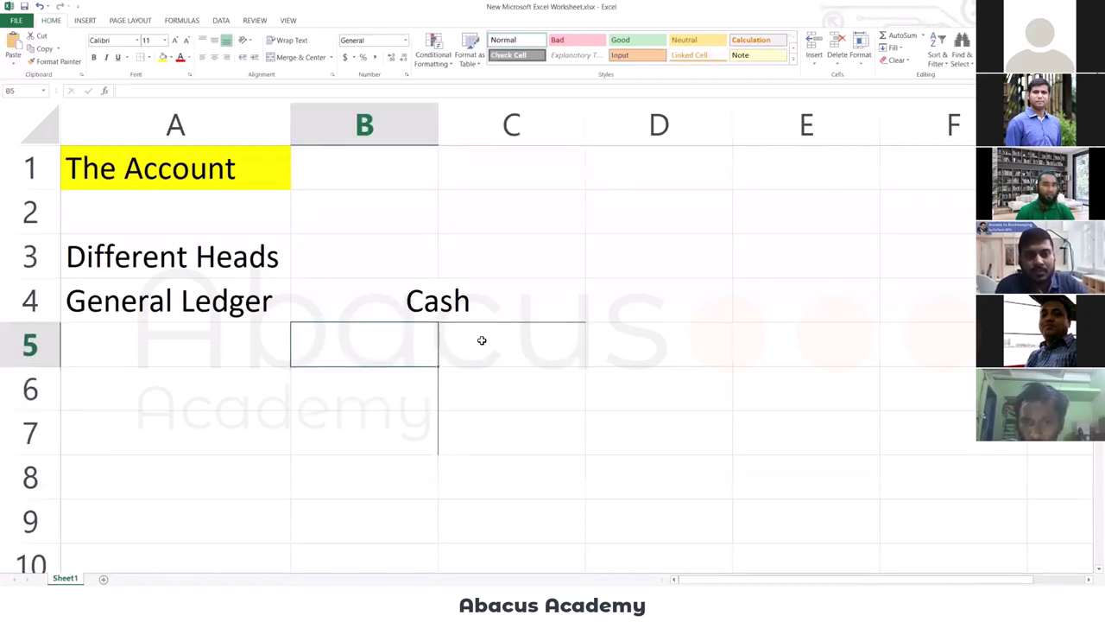
left_click(482, 340)
left_click(343, 346)
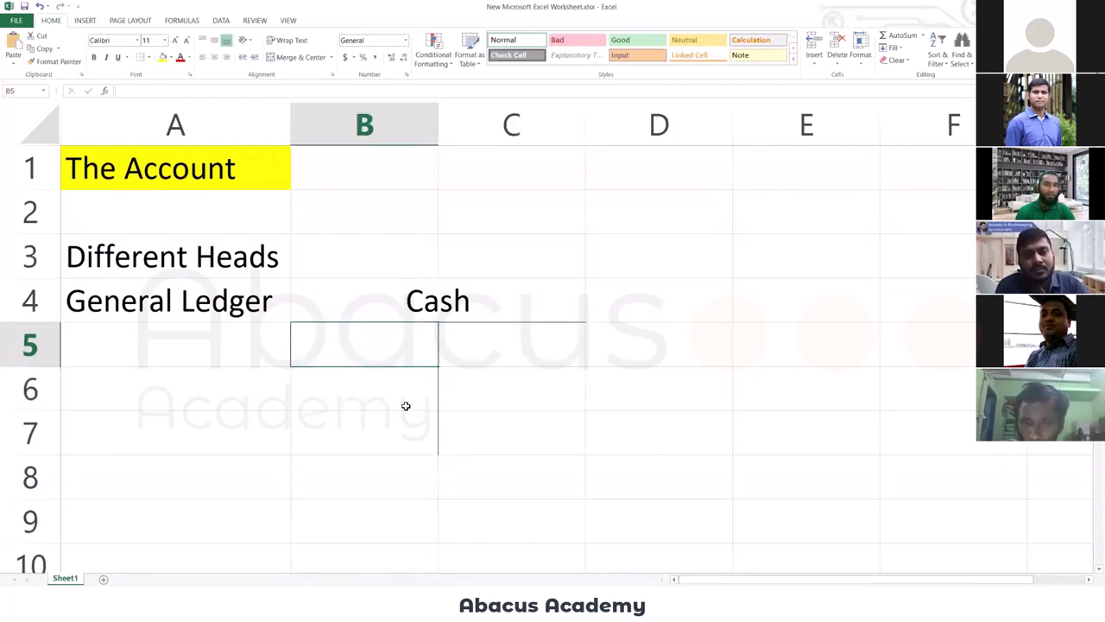
key("Left")
key("Right")
key("Right")
key("Left")
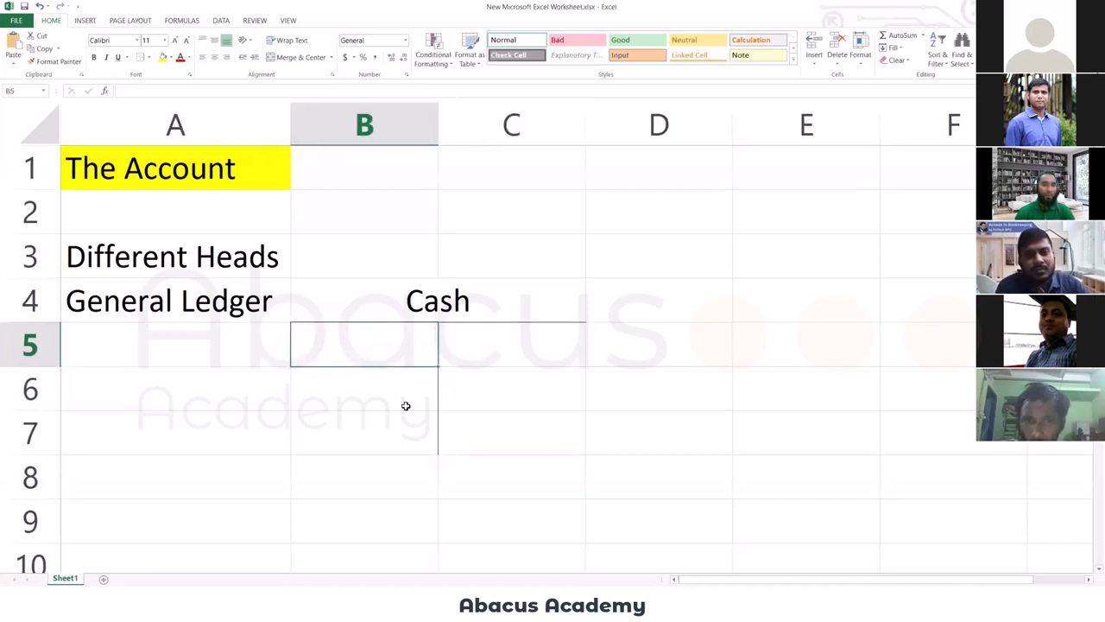
key("Right")
key("Left")
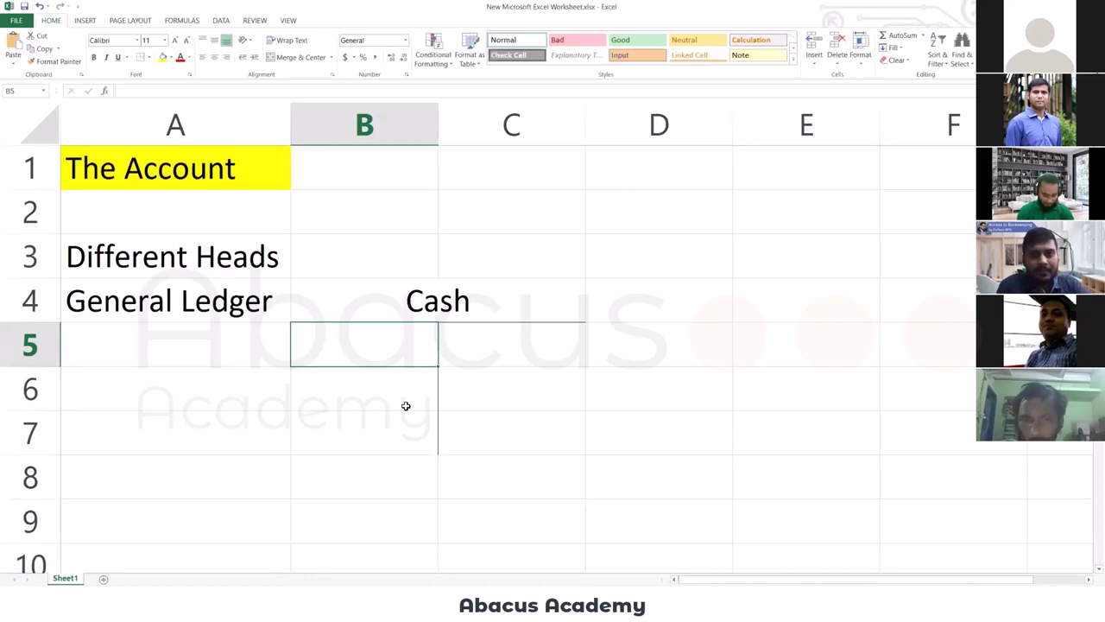
type("020")
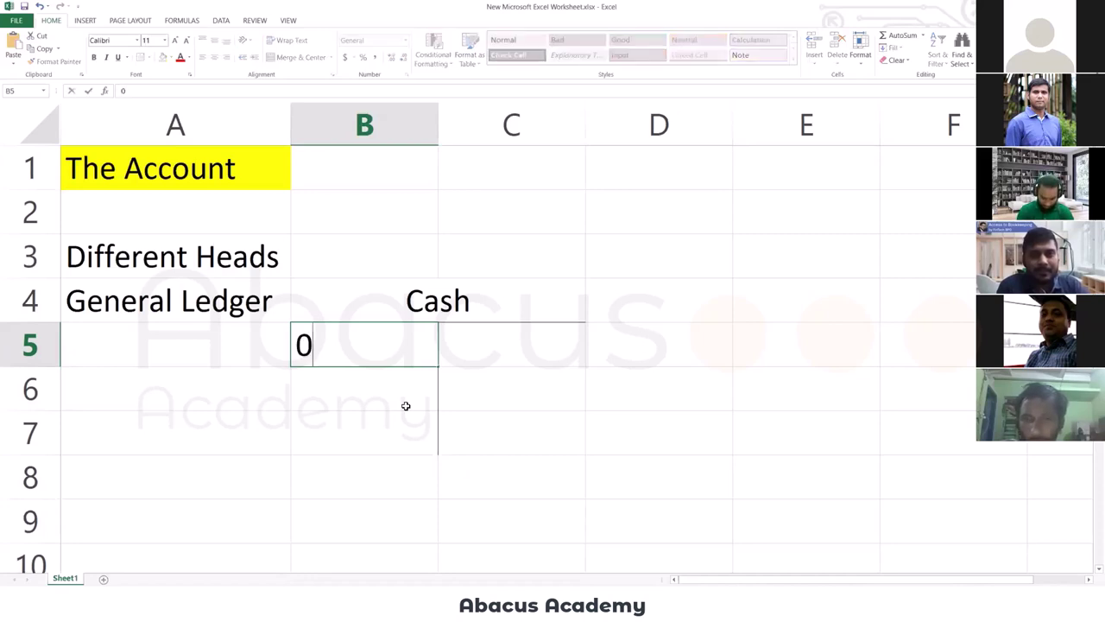
key("BackSpace")
key("BackSpace")
key("BackSpace")
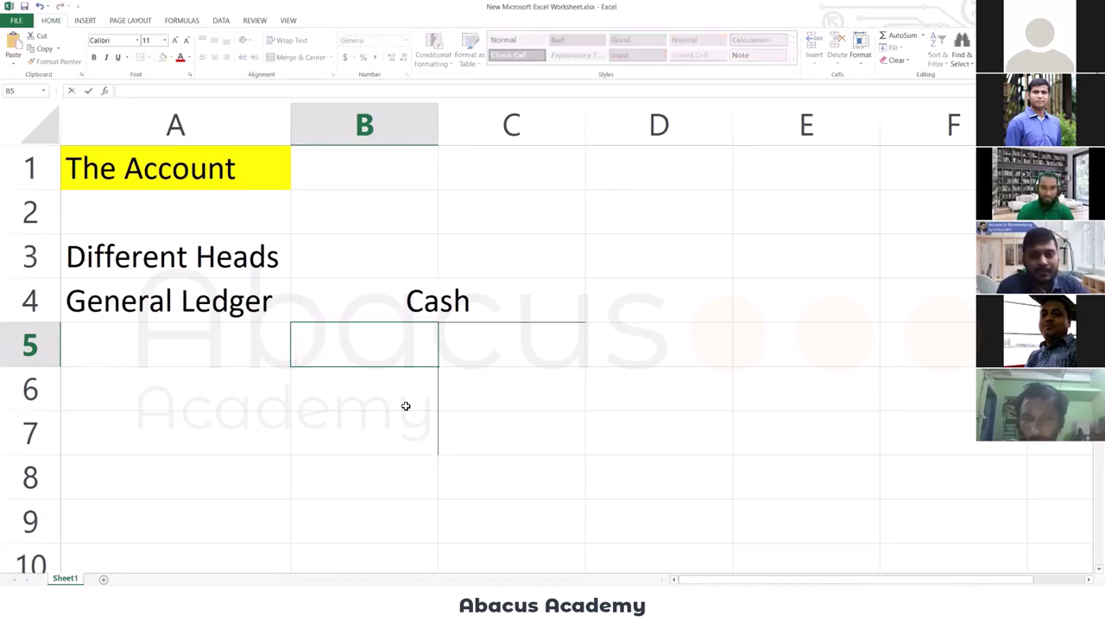
Enter 15000 in cell B5, in the first column of the Cash T-account.
type("15000")
key("Return")
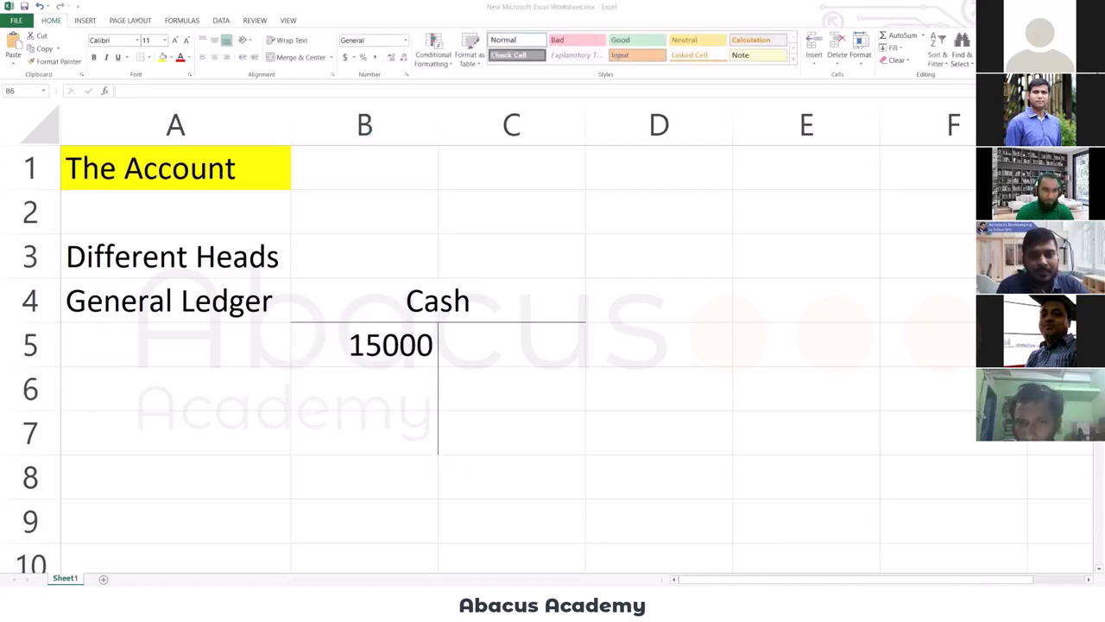
Check the second Cash transaction in cell B6 of Accounting Equation.xlsx, and return to the New Microsoft Excel Worksheet workbook.
mouse_move(240, 559)
left_click(333, 553)
left_click(147, 245)
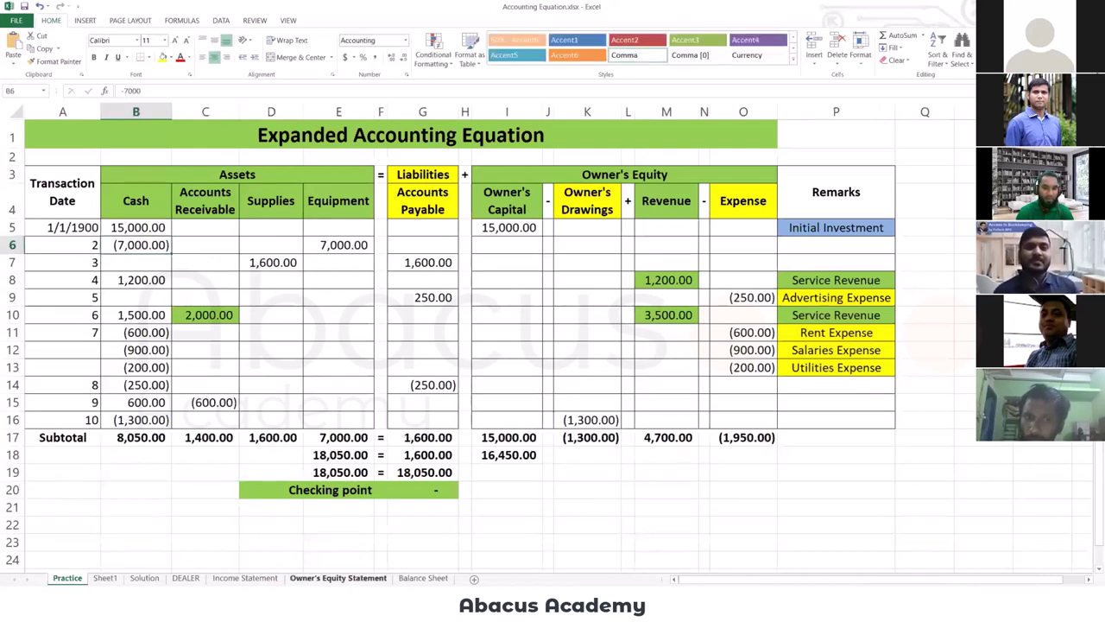
mouse_move(242, 561)
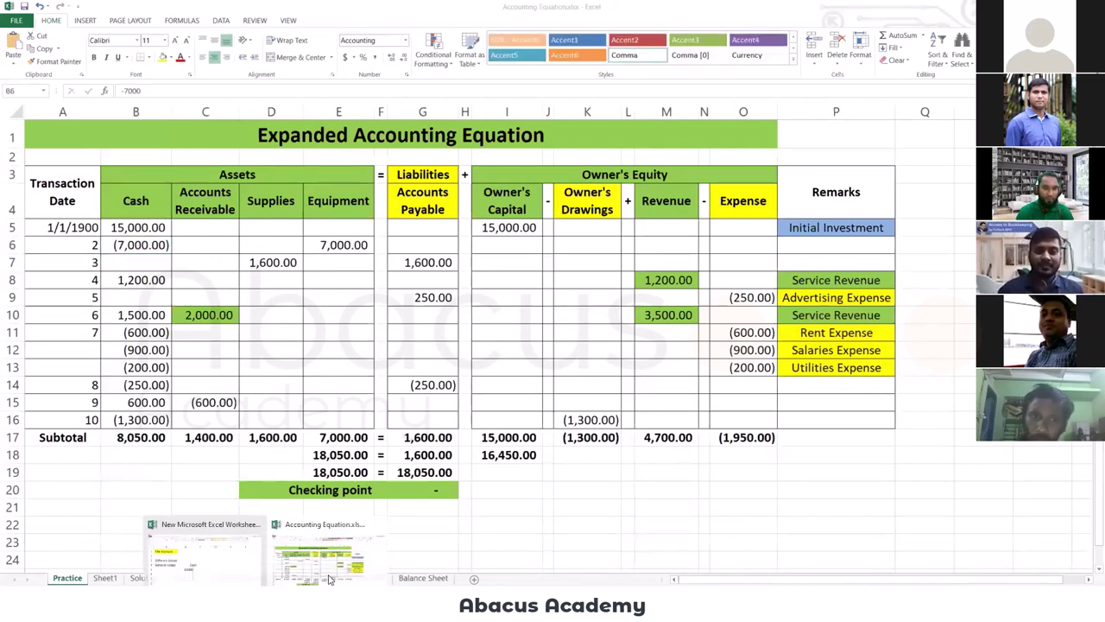
left_click(211, 553)
left_click(418, 459)
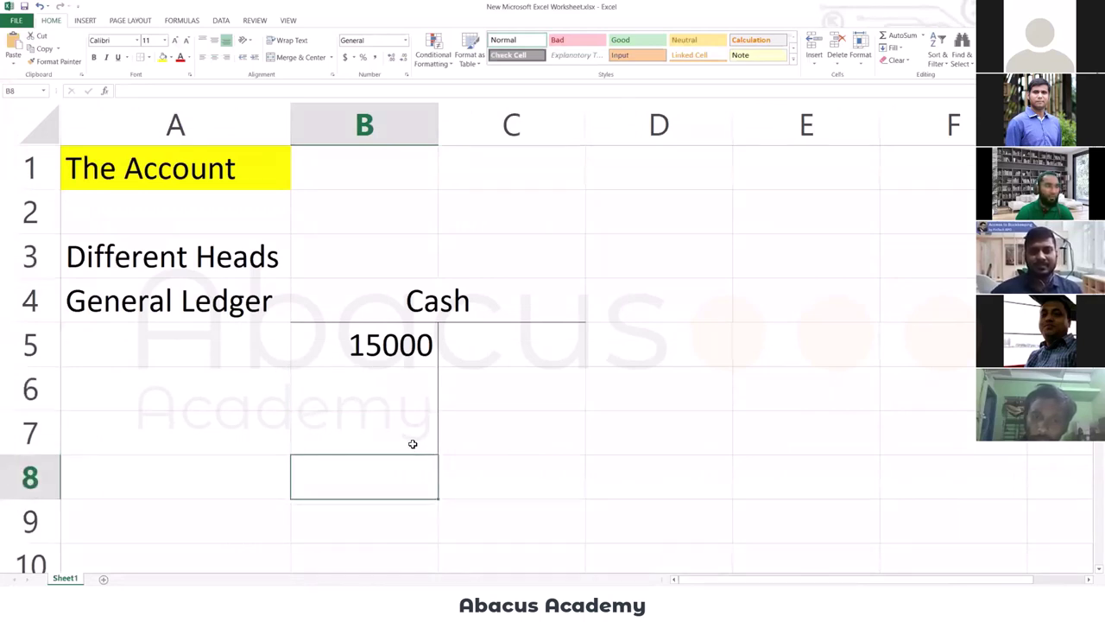
key("Up")
key("Up")
key("Up")
key("Right")
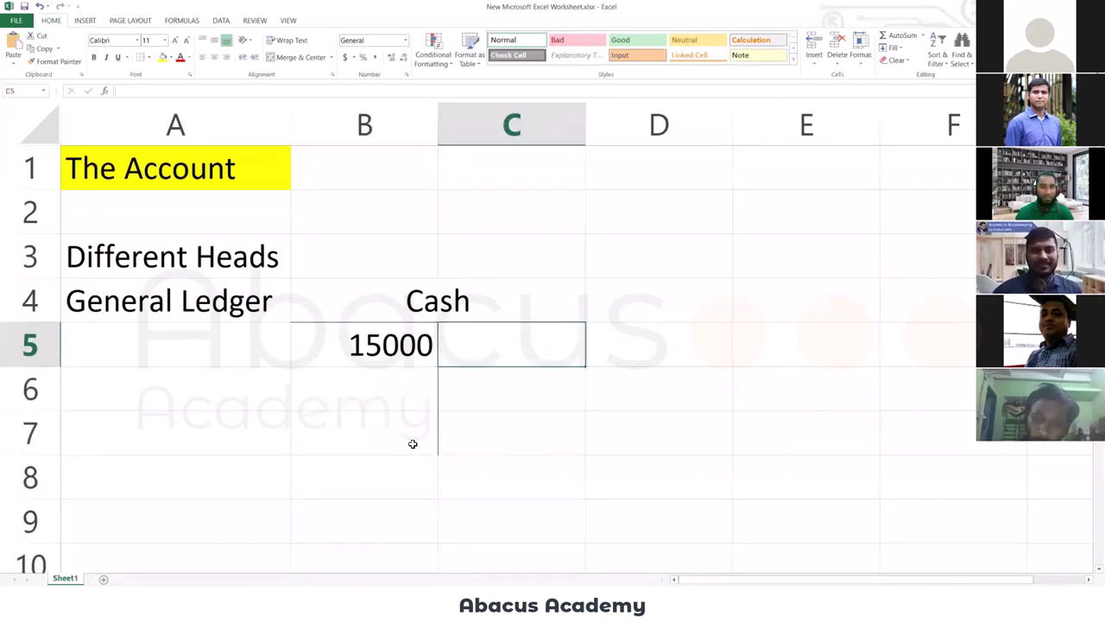
key("Down")
key("Up")
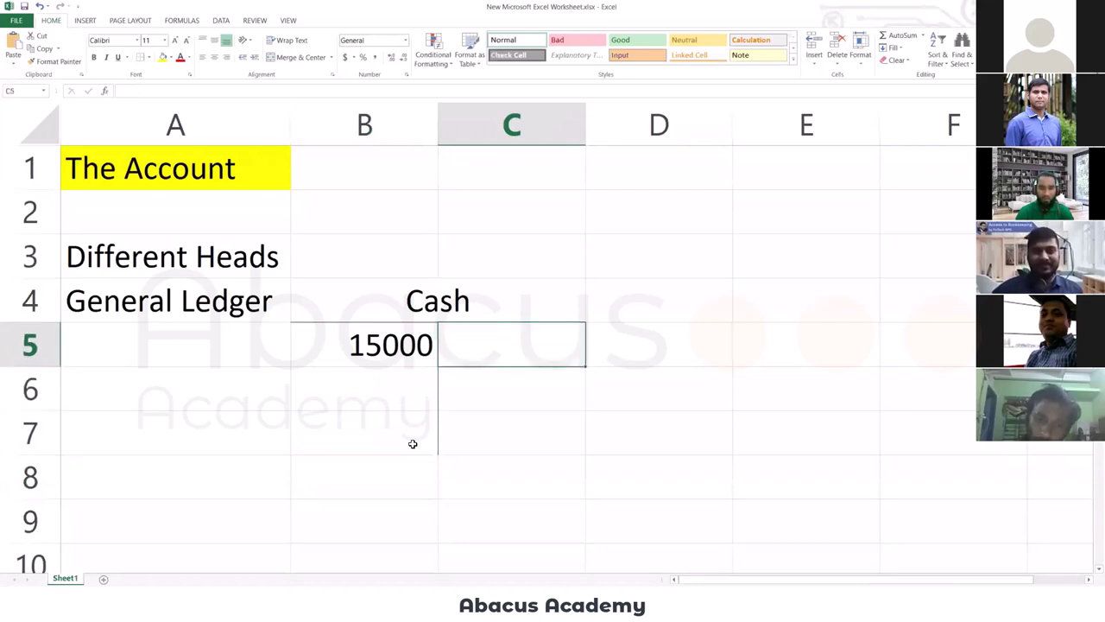
type("7000")
key("Return")
key("Up")
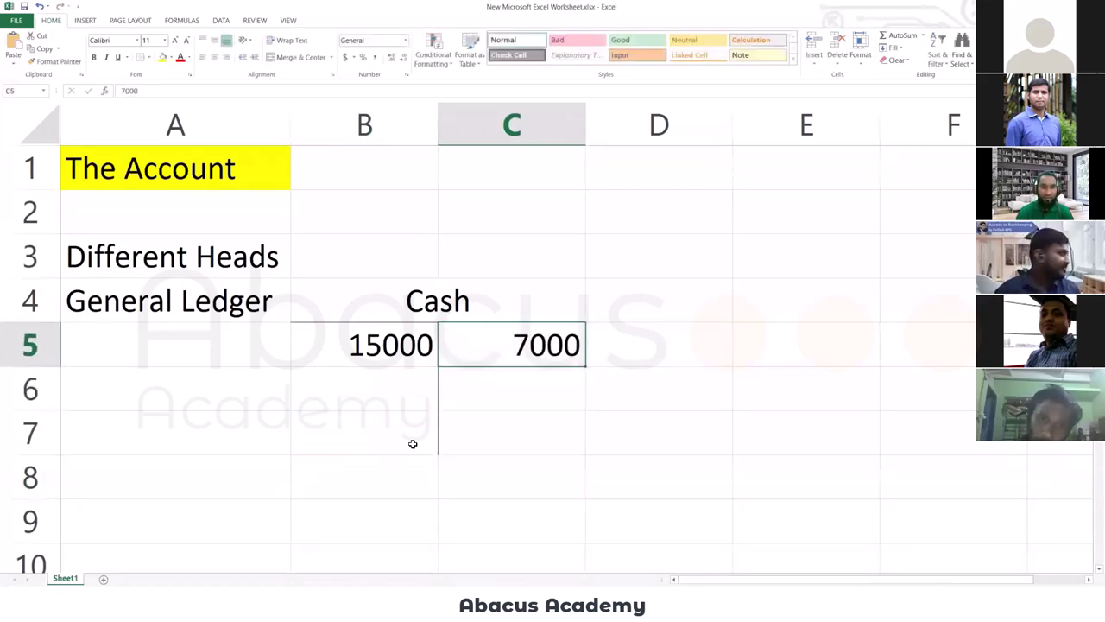
key("Delete")
Enter 7000 in cell C6, in the second column of the Cash T-account.
key("Down")
type("7000")
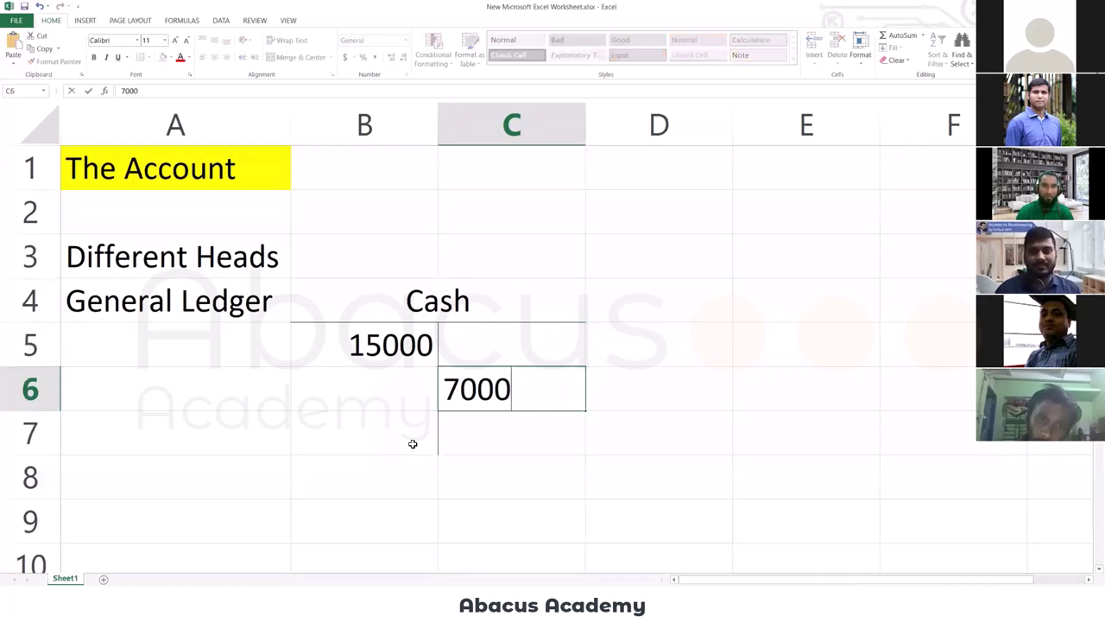
key("Up")
Clear the terms "General Ledger" in A4 and "Different Heads" in A3.
key("Left")
key("Left")
key("Up")
key("Delete")
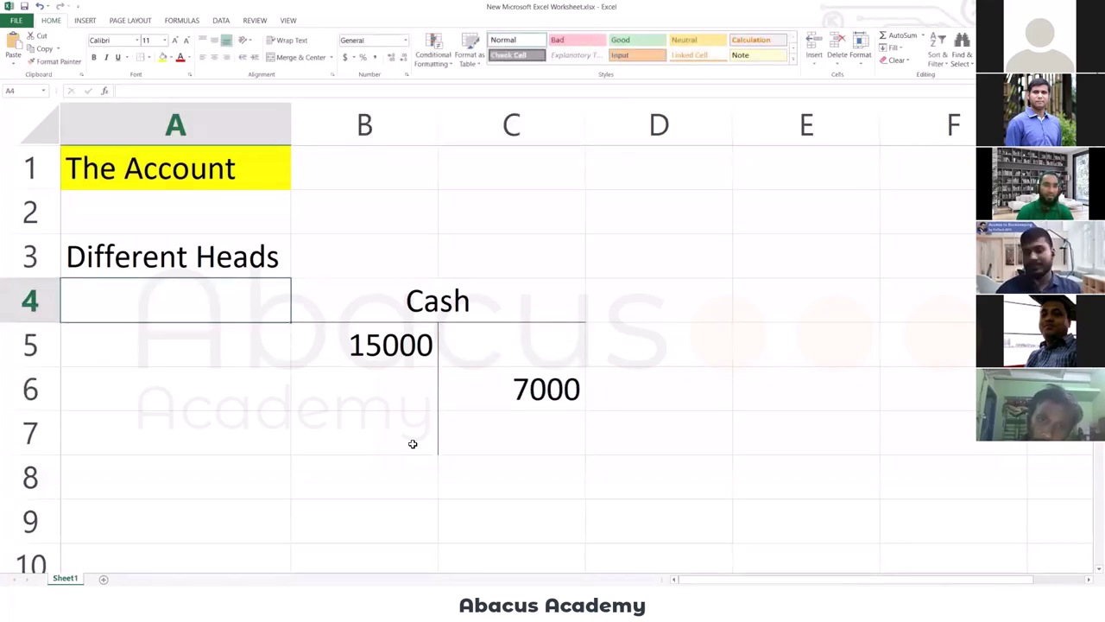
key("Up")
key("Delete")
Label the two Cash entries in column A, with 1 in A5 and 5 in A6.
key("Down")
key("Down")
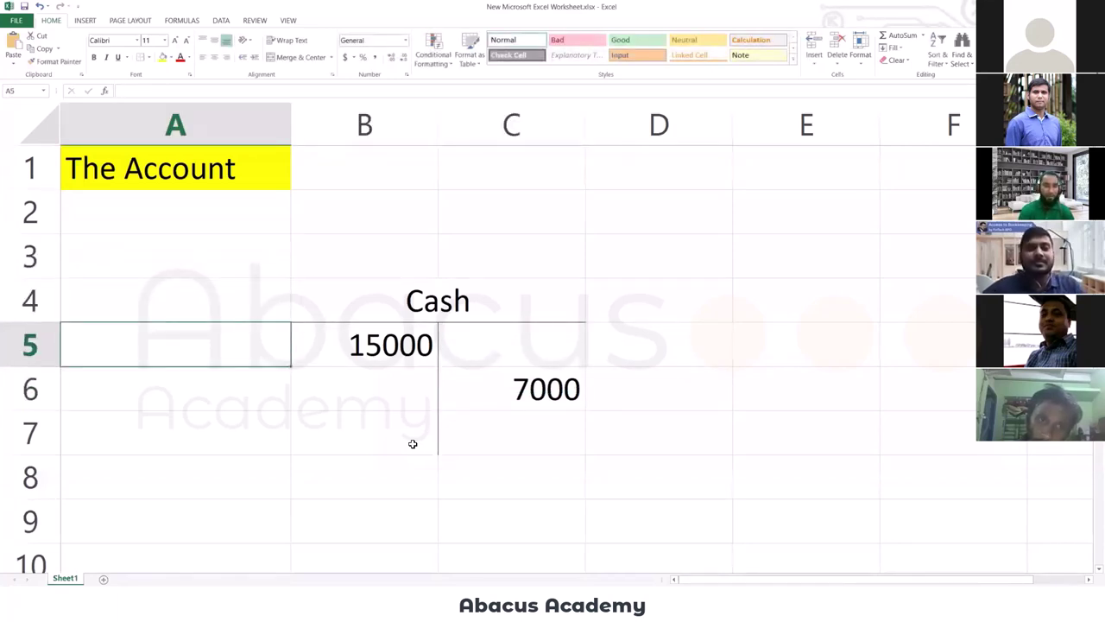
type("1")
key("Return")
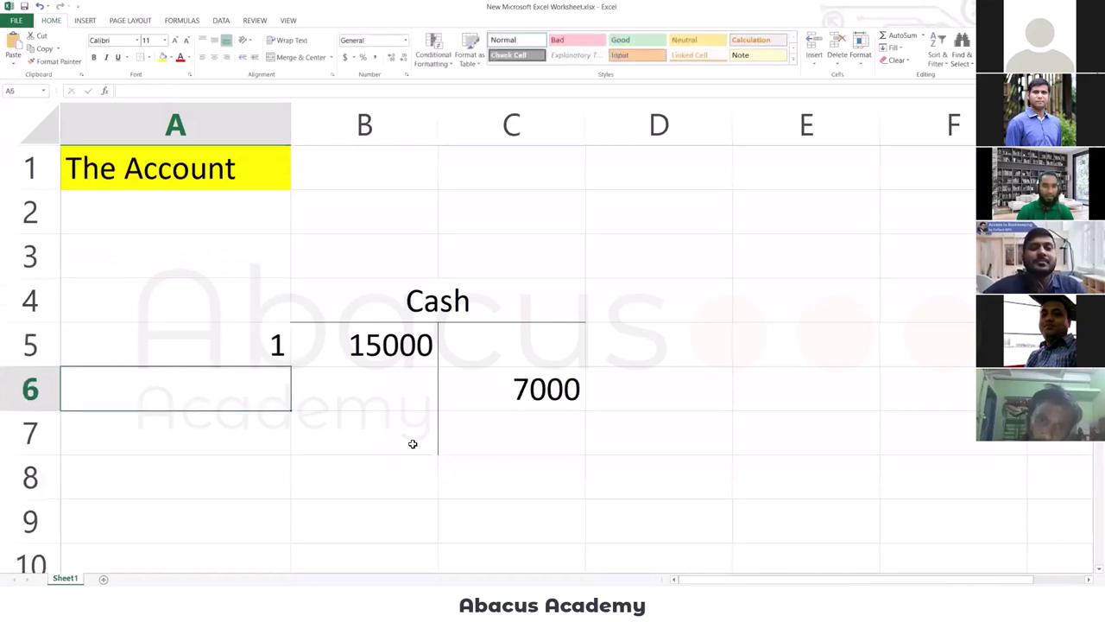
type("2")
key("Return")
key("Up")
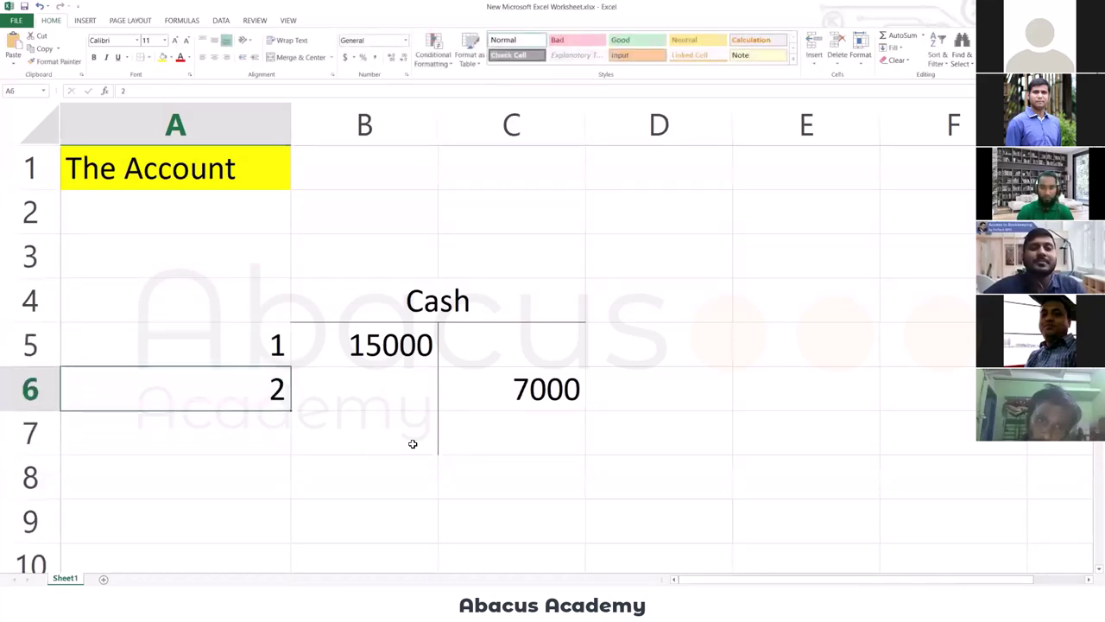
type("5")
key("Return")
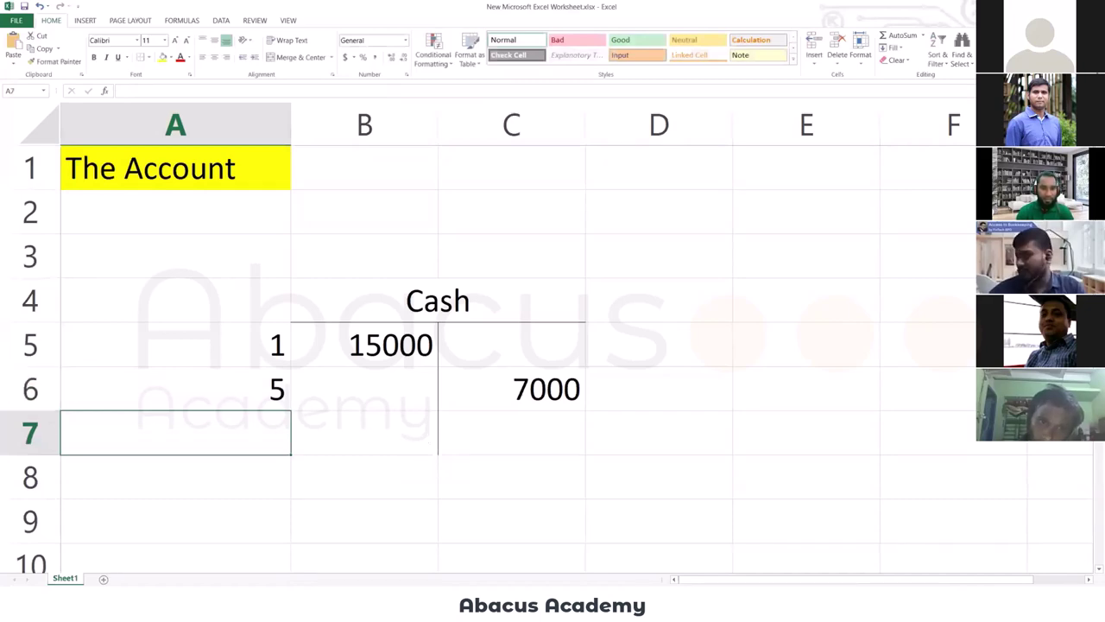
Switch to Accounting Equation.xlsx and check the Cash entry for transaction date 4 in cell B8.
key("alt+Tab")
left_click(141, 281)
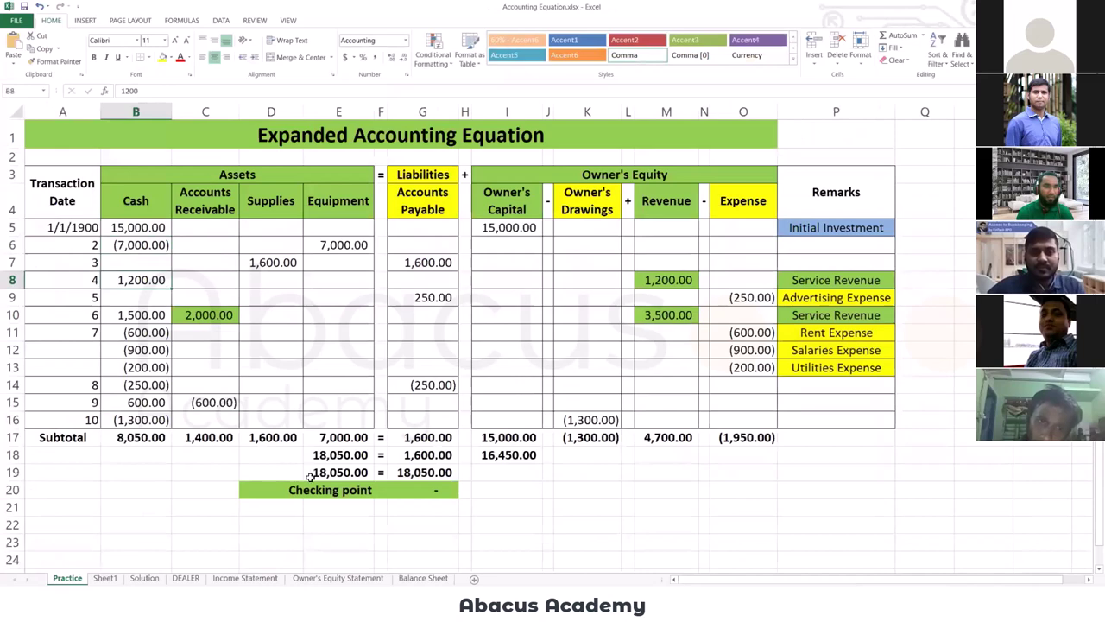
scroll(439, 466, "up", 1, "ctrl")
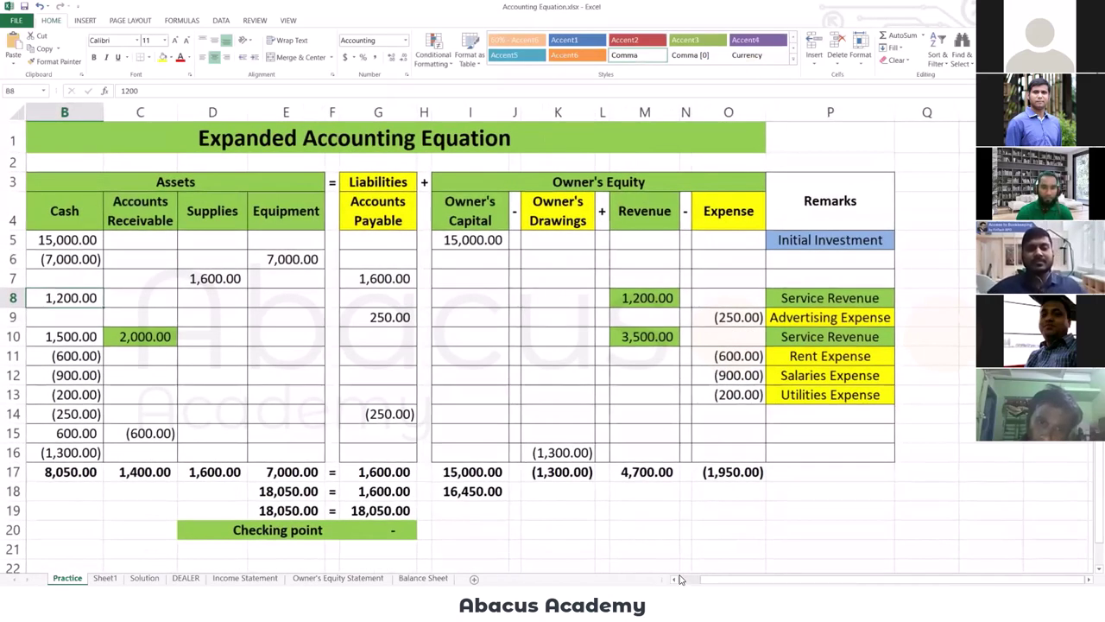
scroll(356, 490, "left", 1)
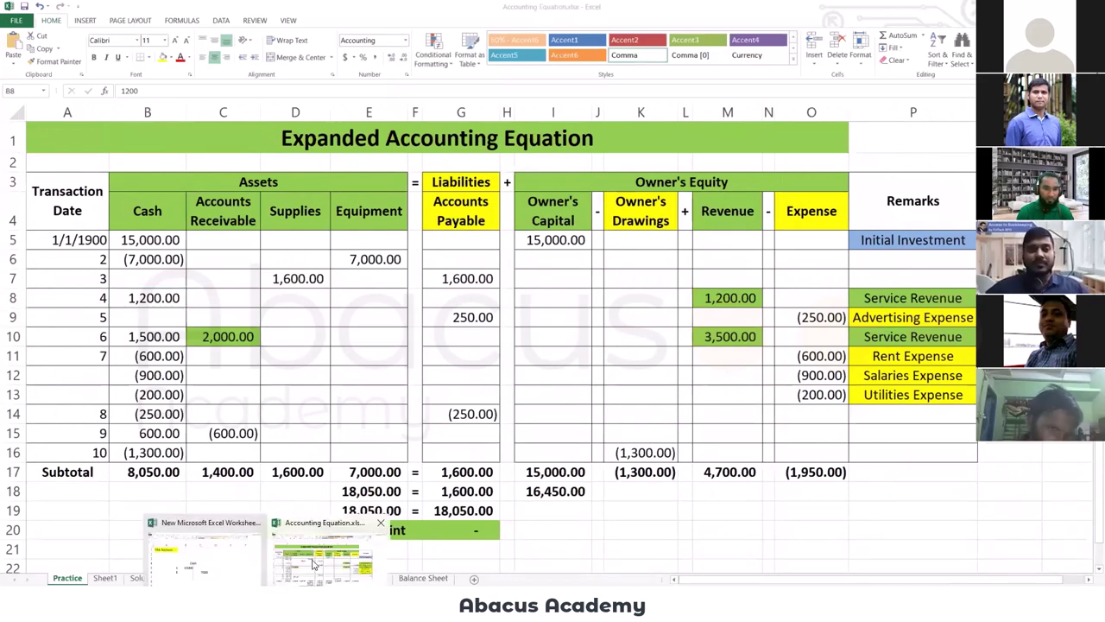
Switch to New Microsoft Excel Worksheet.xlsx and record the next Cash entry as 1200 in B7, labelled 7 in A7.
left_click(243, 548)
left_click(366, 413)
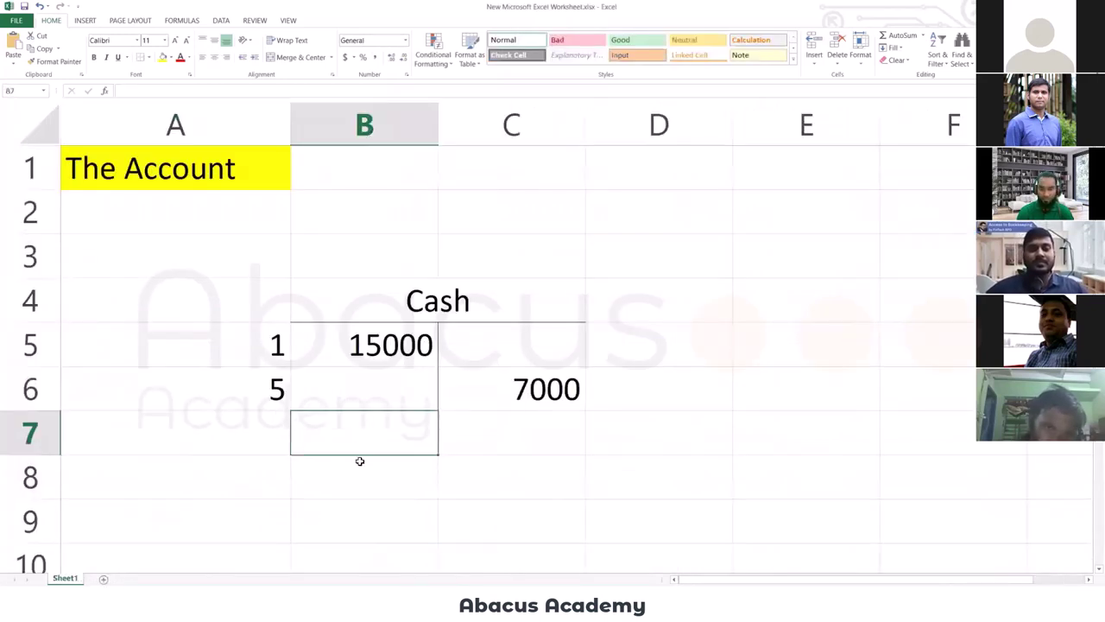
type("1200")
key("Left")
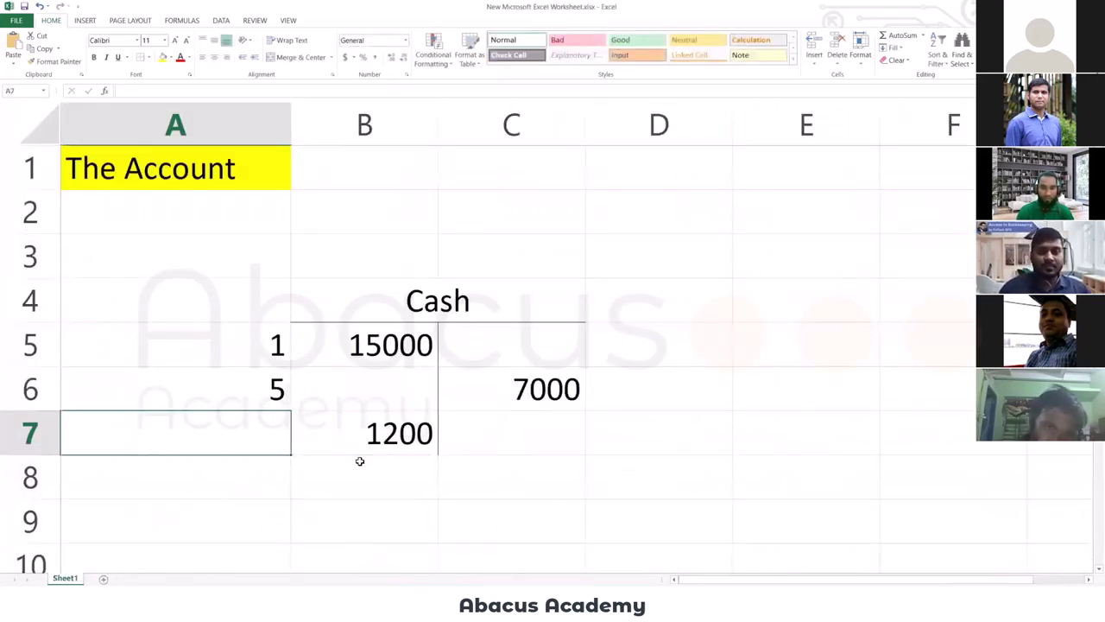
type("7")
key("Tab")
key("Tab")
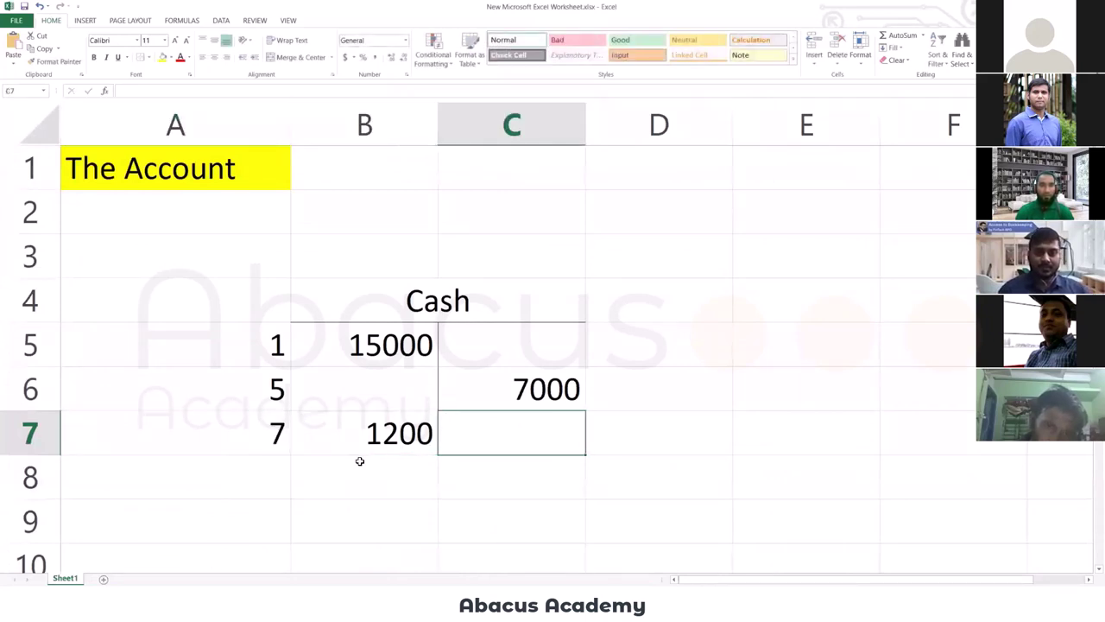
key("Left")
Total both sides of the Cash T-account in row 8 by summing rows 5 to 7 of columns B and C.
left_click_drag(431, 341, 392, 468)
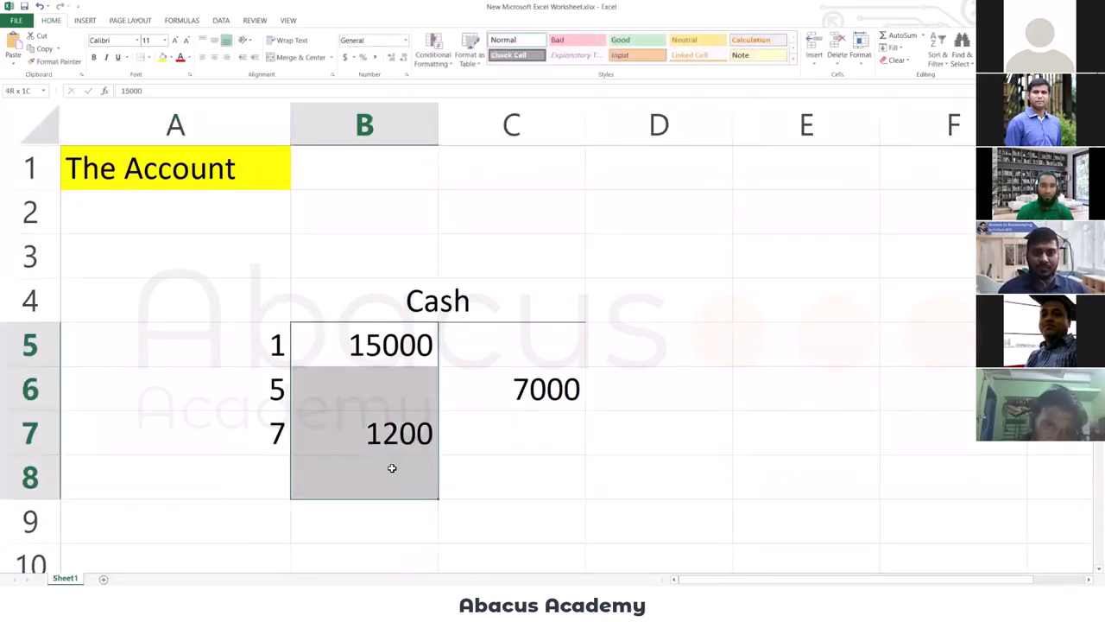
left_click(898, 35)
left_click(768, 328)
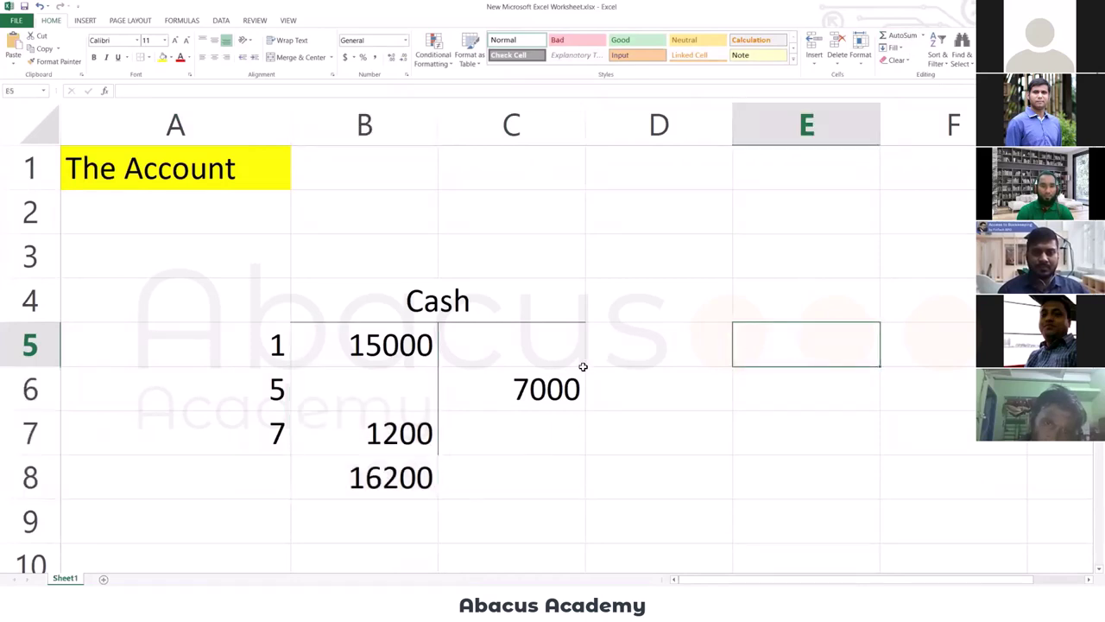
left_click_drag(530, 345, 533, 467)
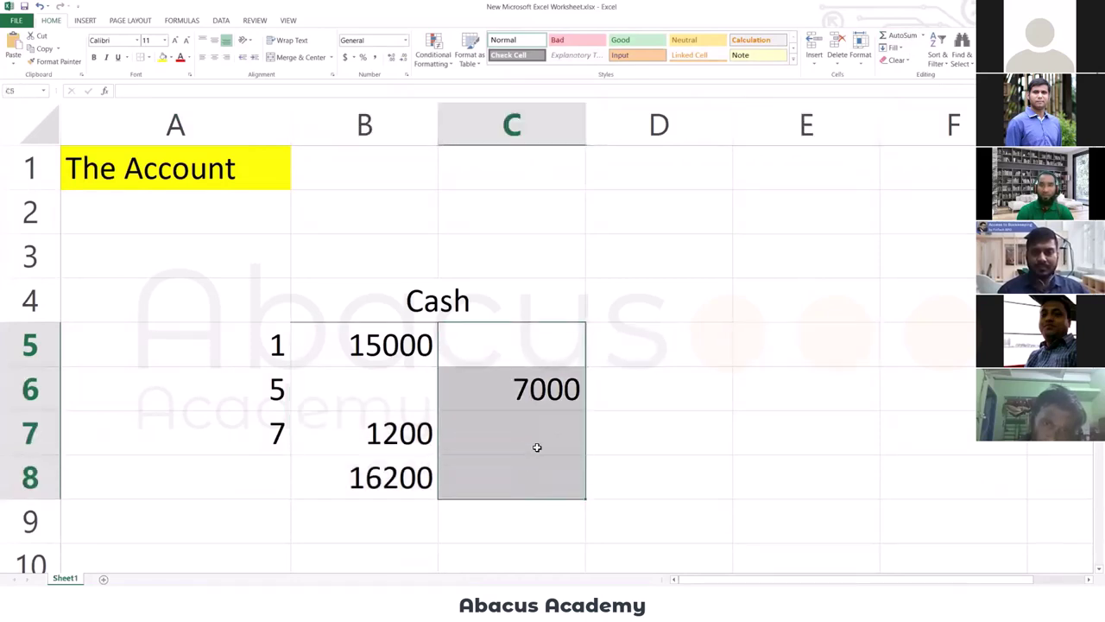
left_click(900, 35)
left_click(654, 369)
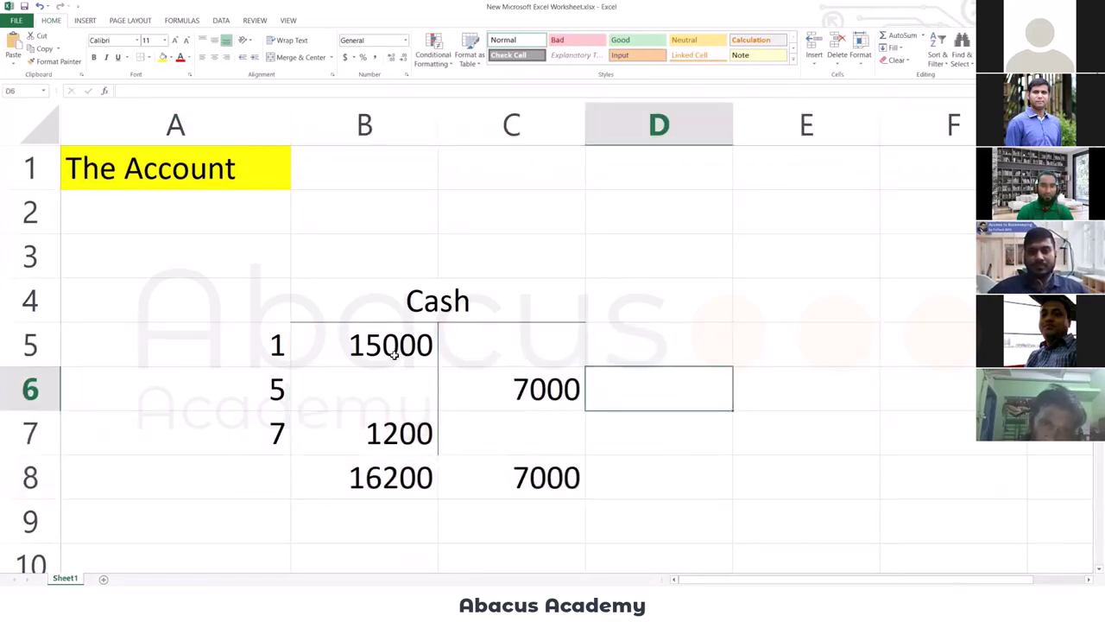
Apply the comma number format to the Cash T-account amounts and totals in B5:C8.
left_click_drag(393, 350, 536, 484)
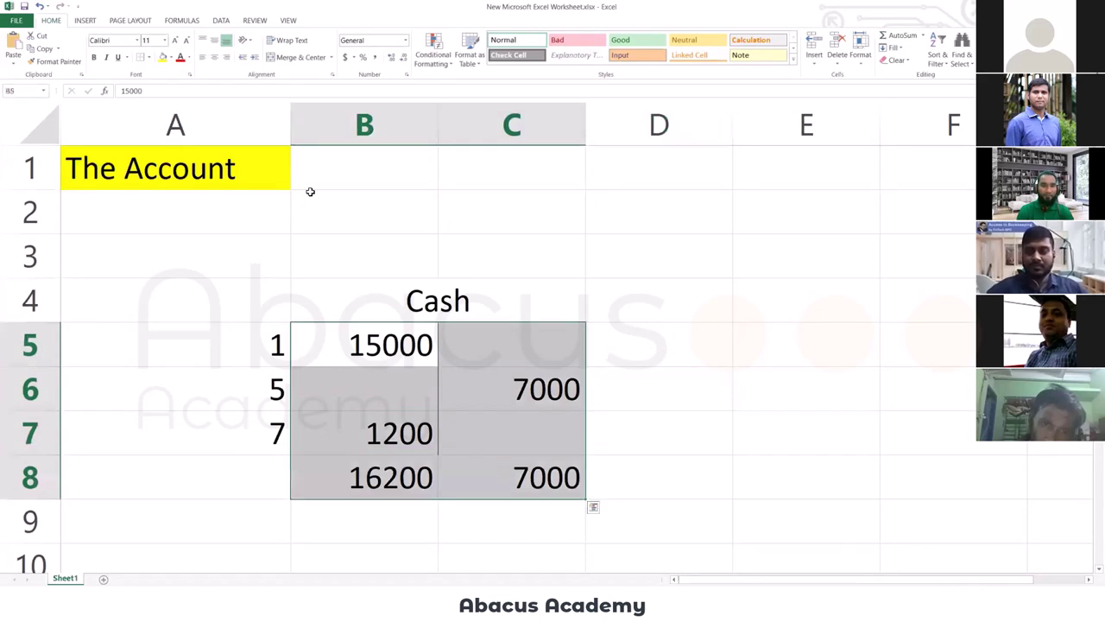
left_click(374, 57)
left_click(512, 520)
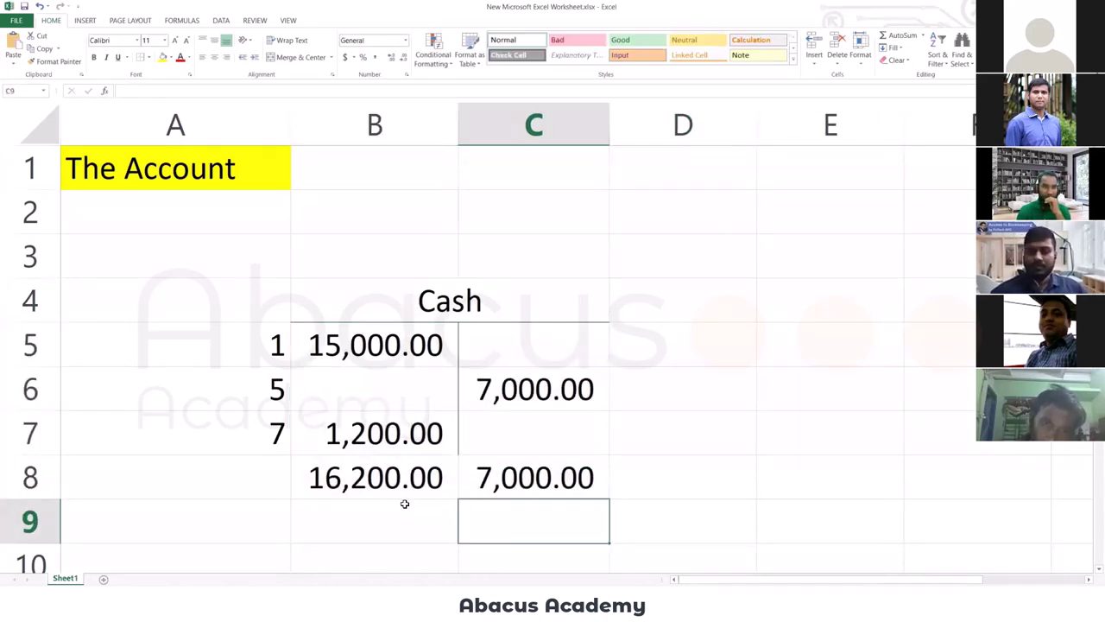
left_click(368, 478)
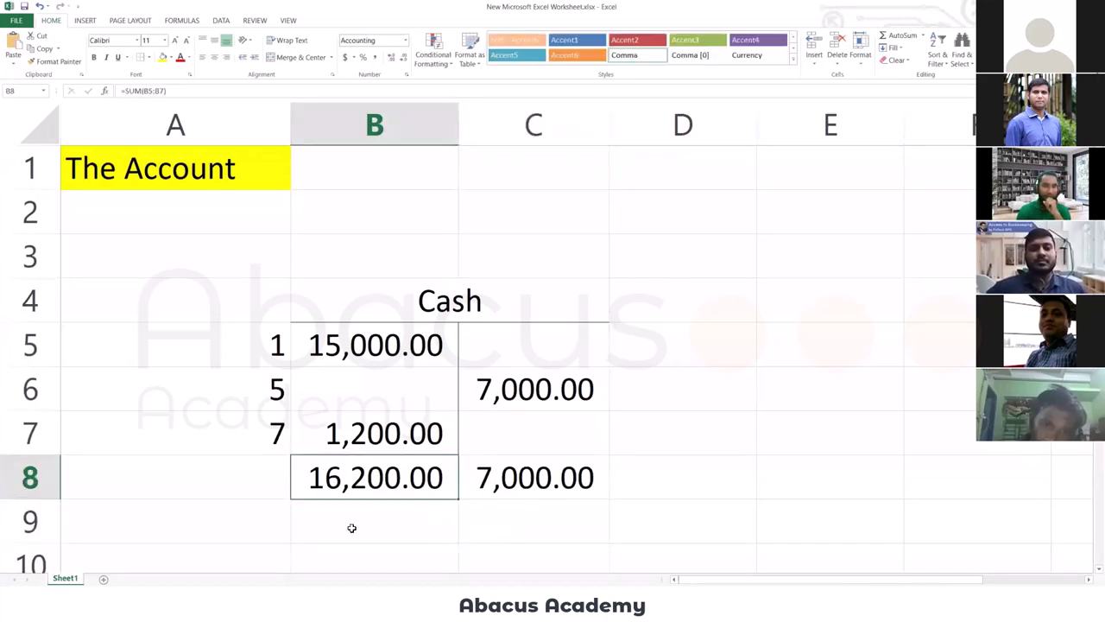
left_click(399, 538)
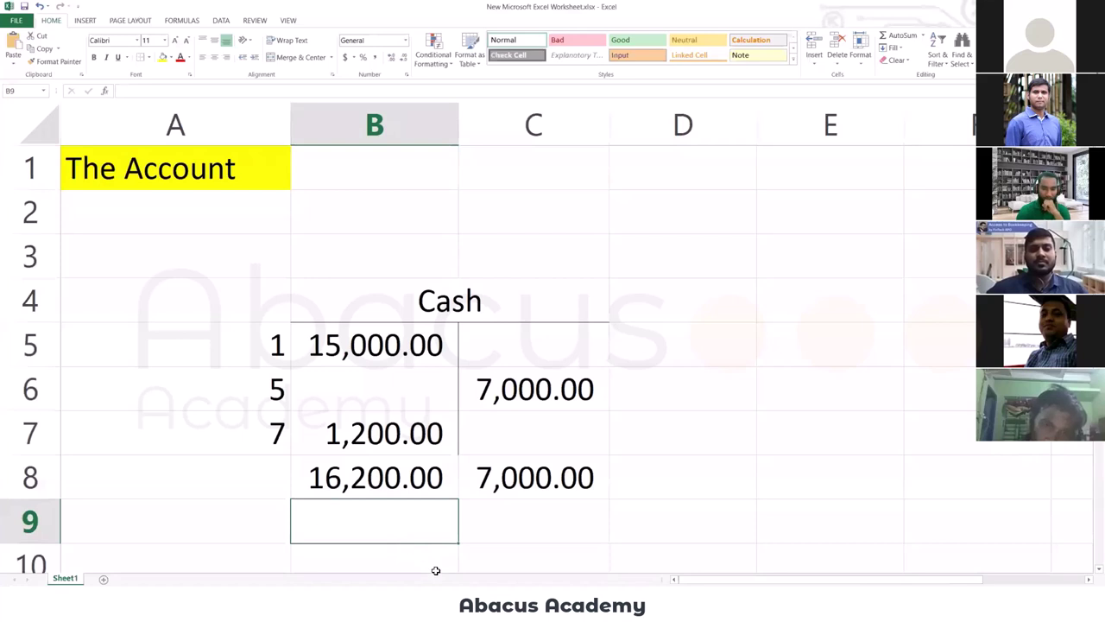
Calculate the Cash account's balance in B9 by subtracting the credit total in C8 from the debit total in B8.
type("=")
key("Up")
type("-")
key("Up")
key("Right")
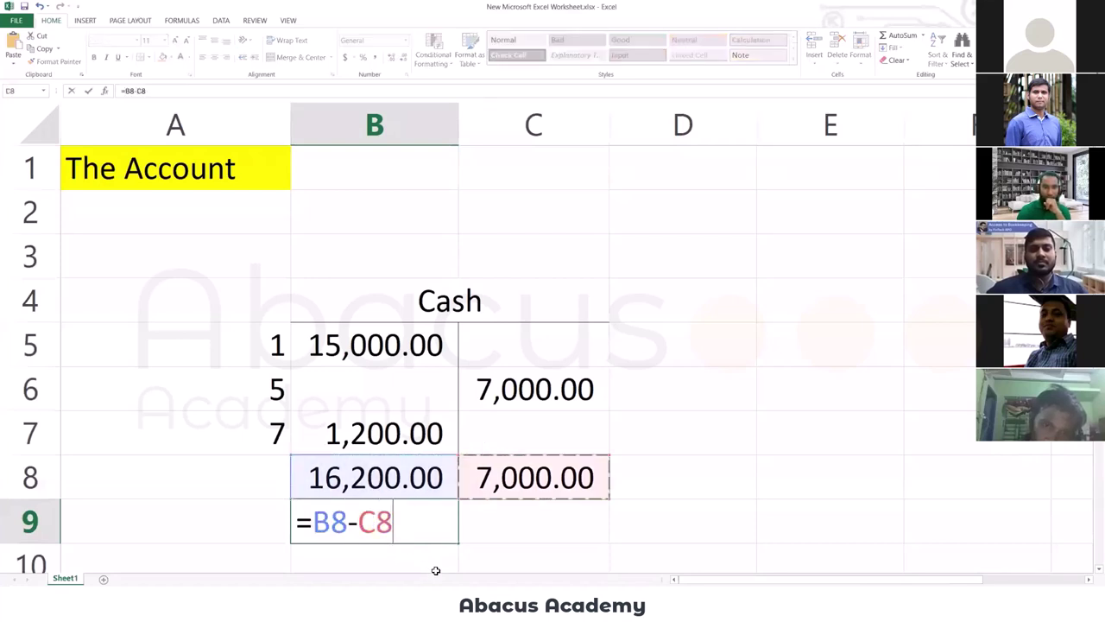
key("Return")
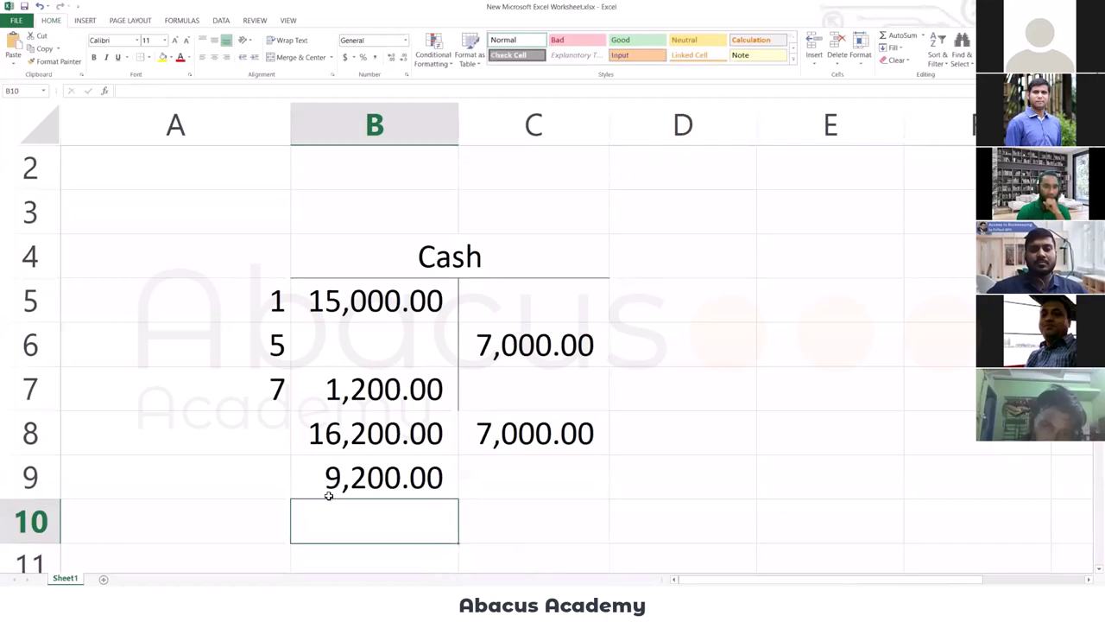
left_click(370, 485)
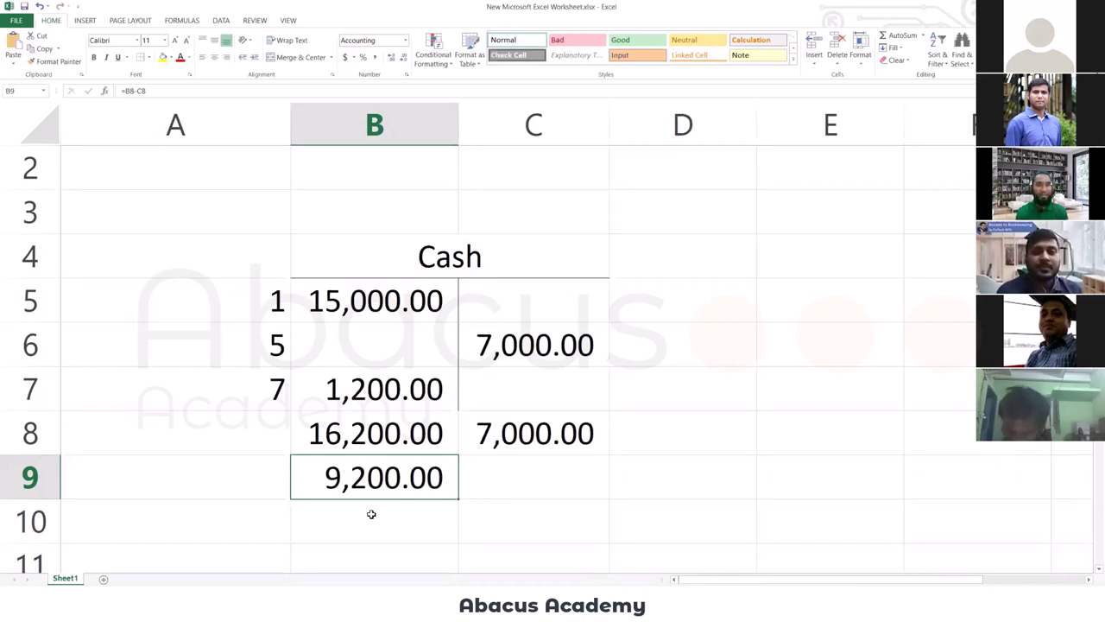
Review the Cash account's dated debit and credit entries together with the balance beneath them.
scroll(371, 514, "up", 1)
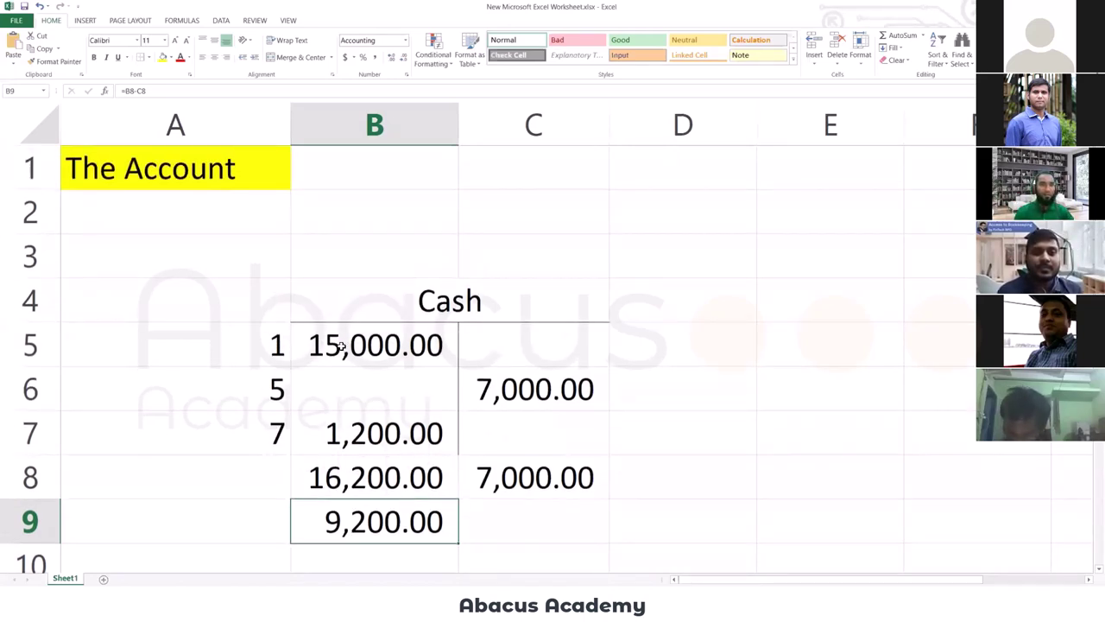
left_click(225, 163)
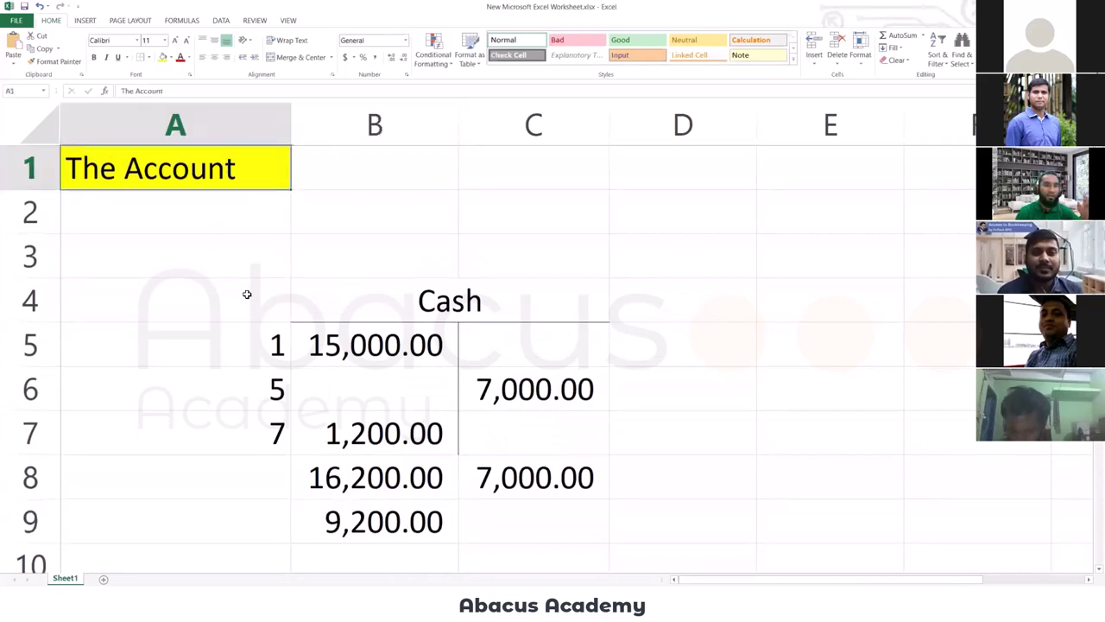
left_click(220, 314)
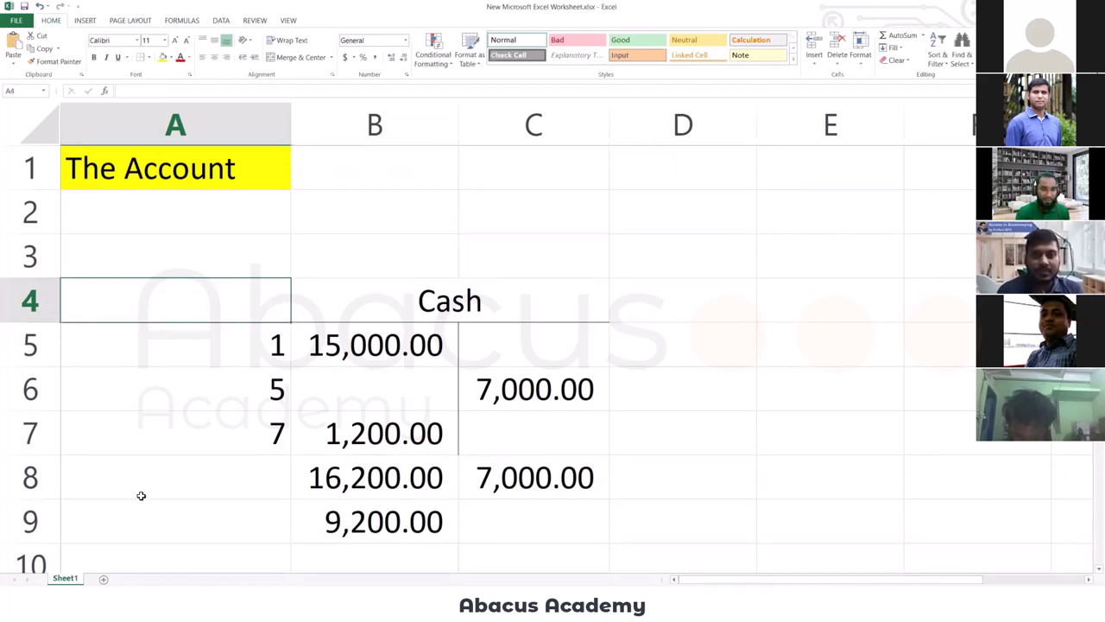
left_click(343, 353)
left_click(276, 354)
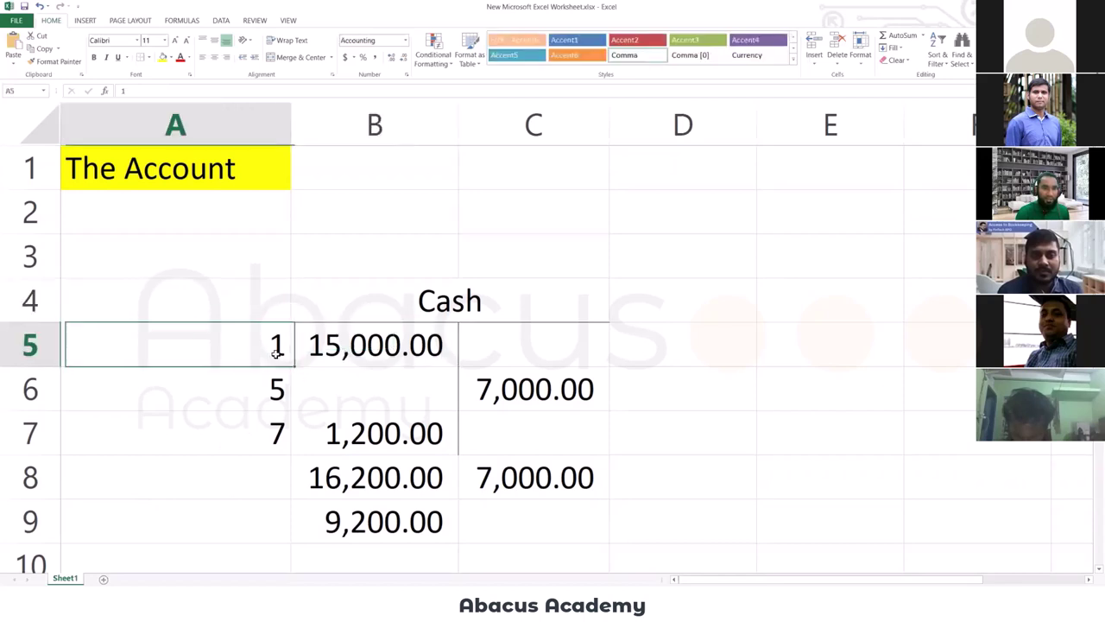
left_click(357, 342)
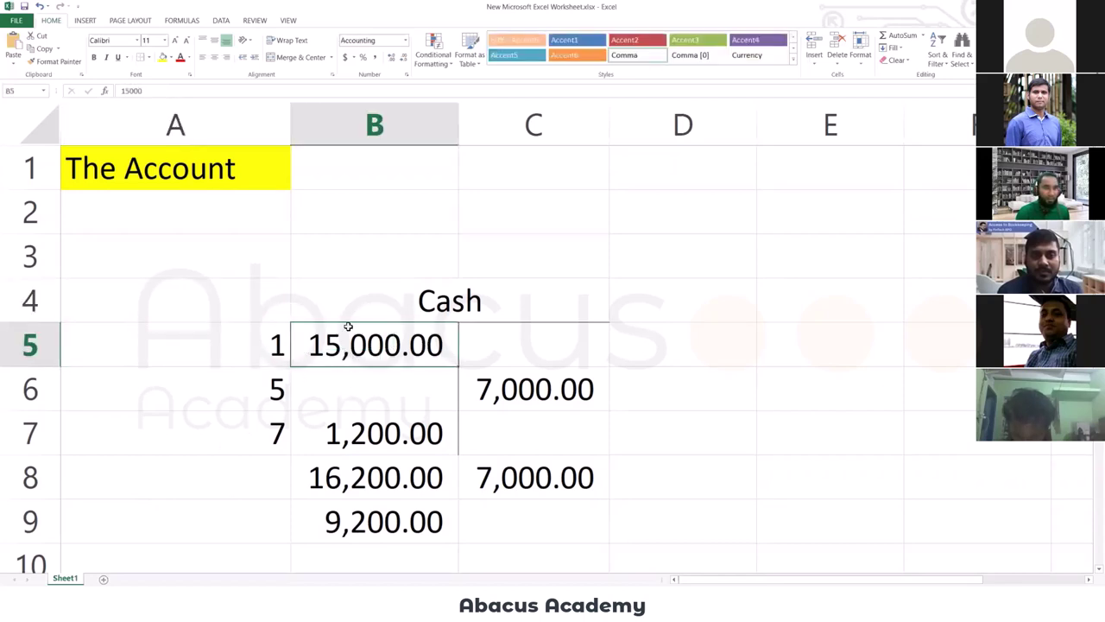
left_click(545, 401)
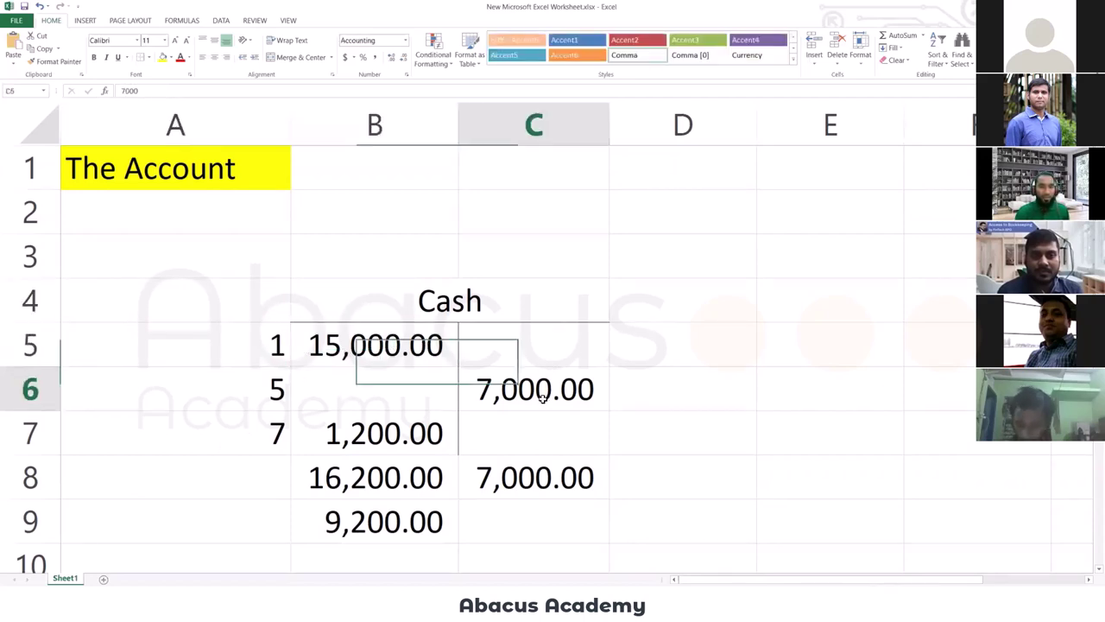
left_click(285, 394)
left_click(513, 394)
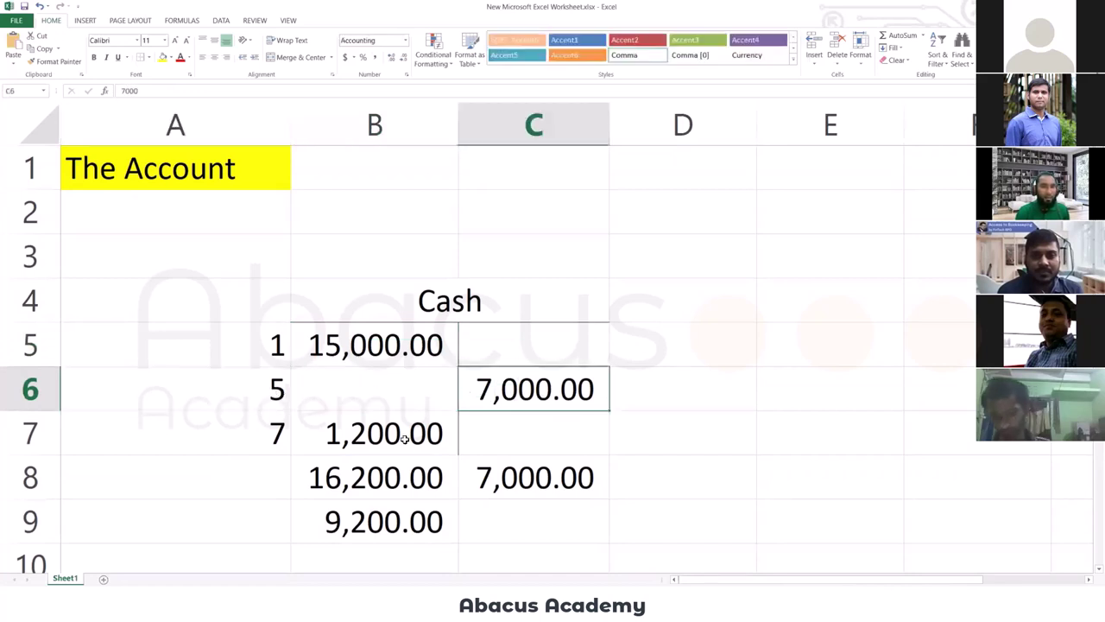
left_click(335, 444)
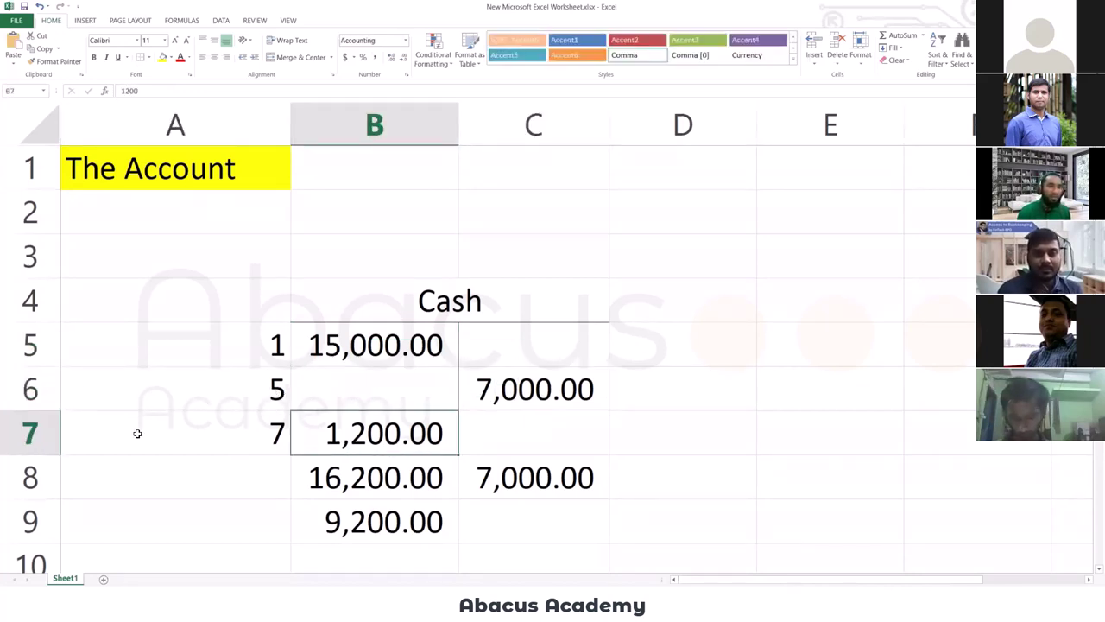
left_click(356, 537)
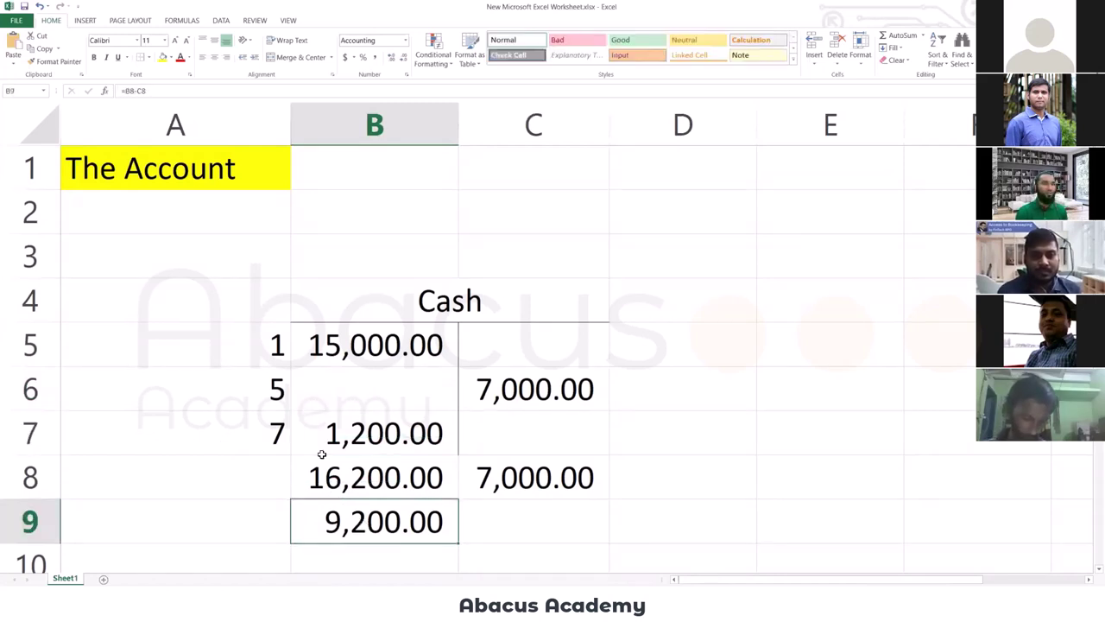
Label the two sides of the Cash account Debit in A4 and Credit in D4.
left_click(248, 294)
type("Debit")
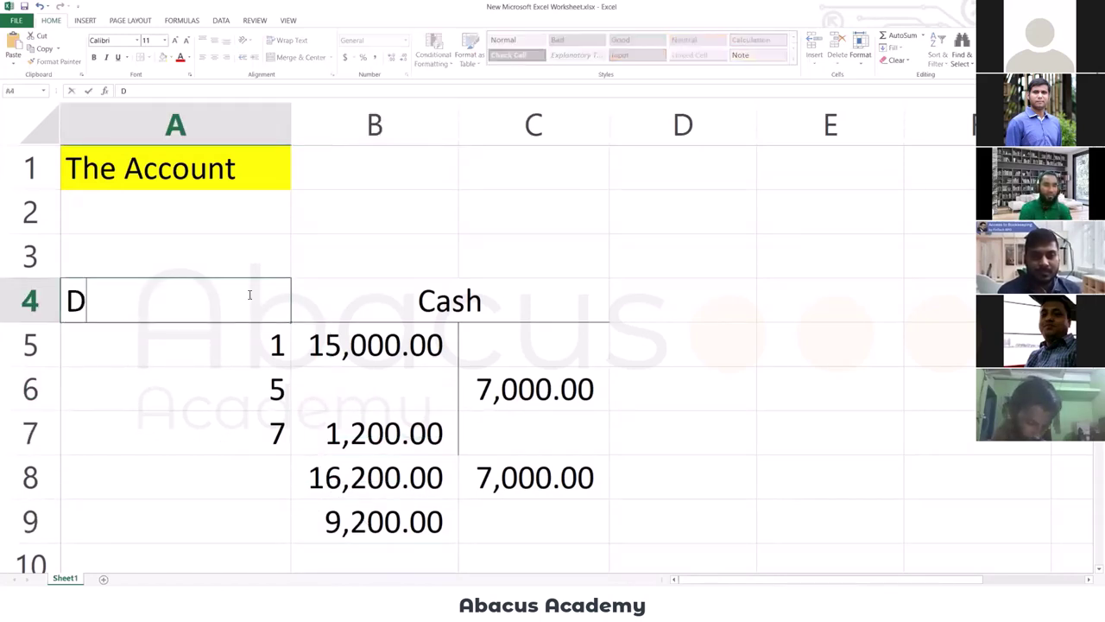
key("Tab")
key("Tab")
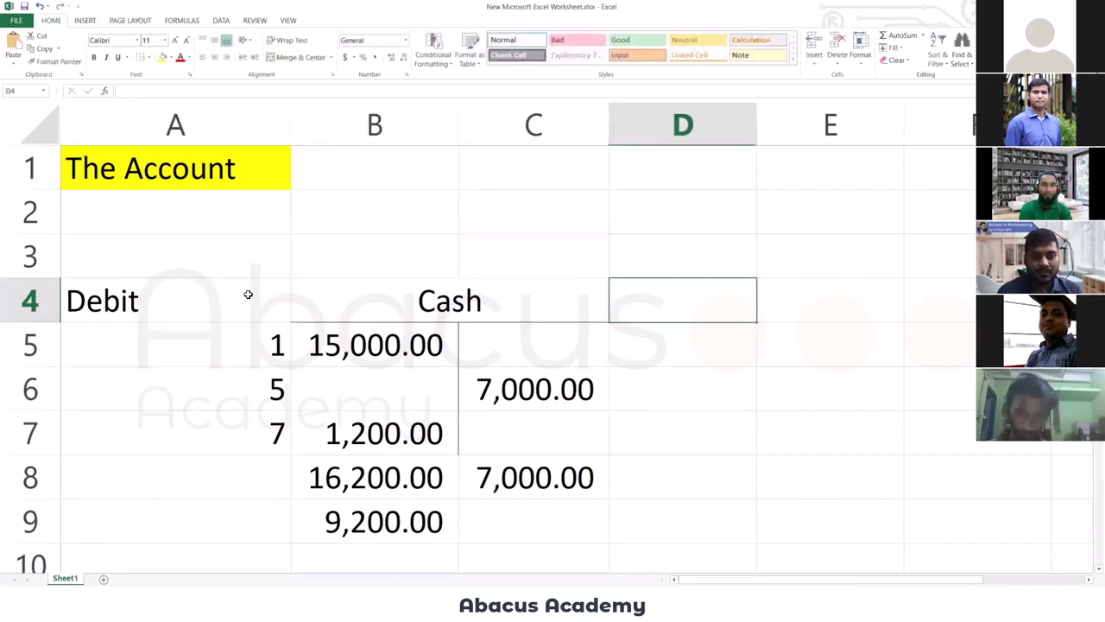
type("Cree")
key("BackSpace")
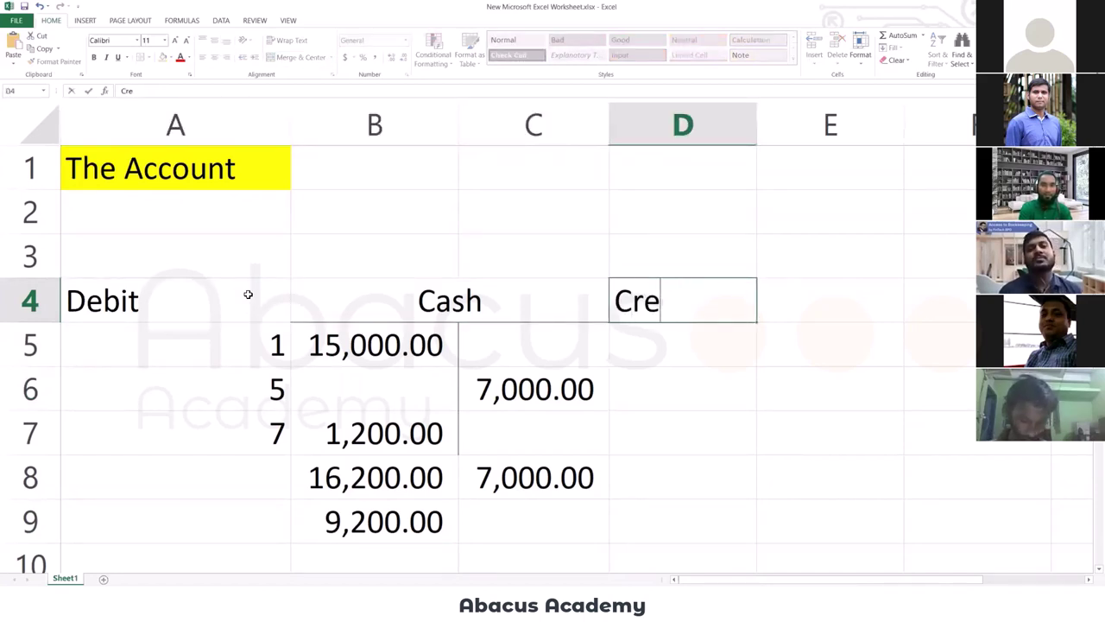
type("dit")
key("Return")
Replace the Cash account's side labels with the abbreviations Dr. in A4 and Cr. in D4.
left_click(248, 294)
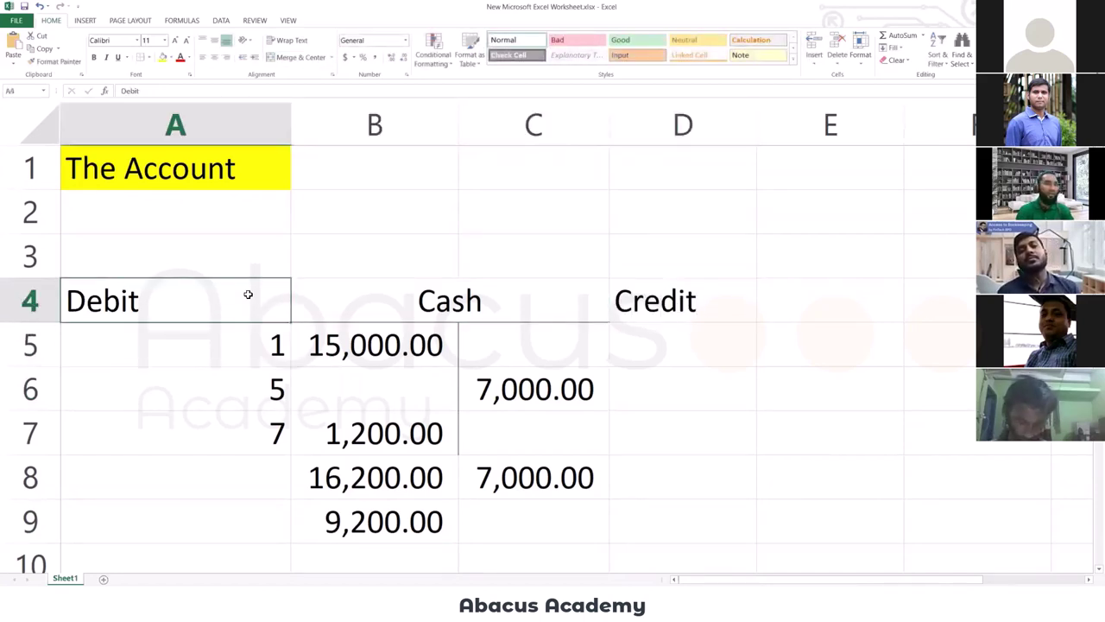
type("Dr")
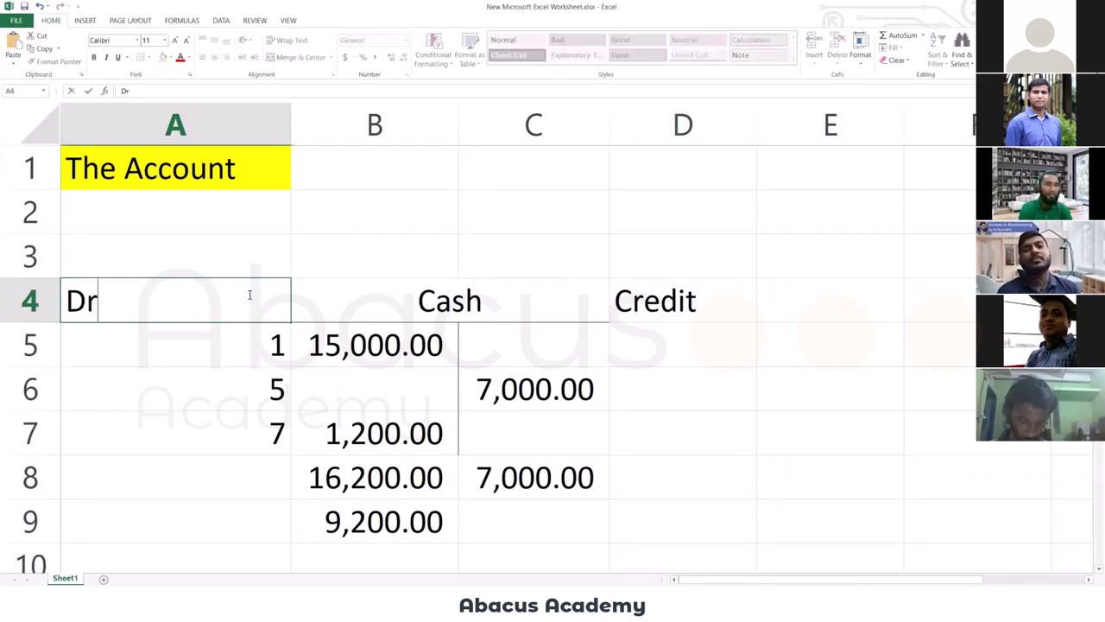
key("Tab")
key("BackSpace")
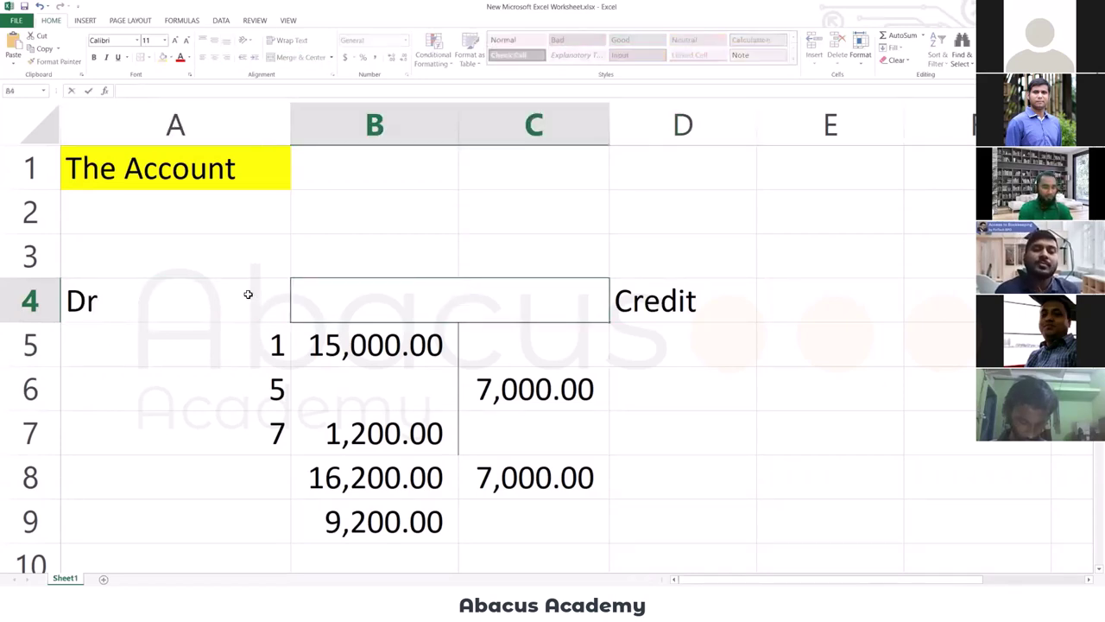
key("Escape")
left_click(248, 294)
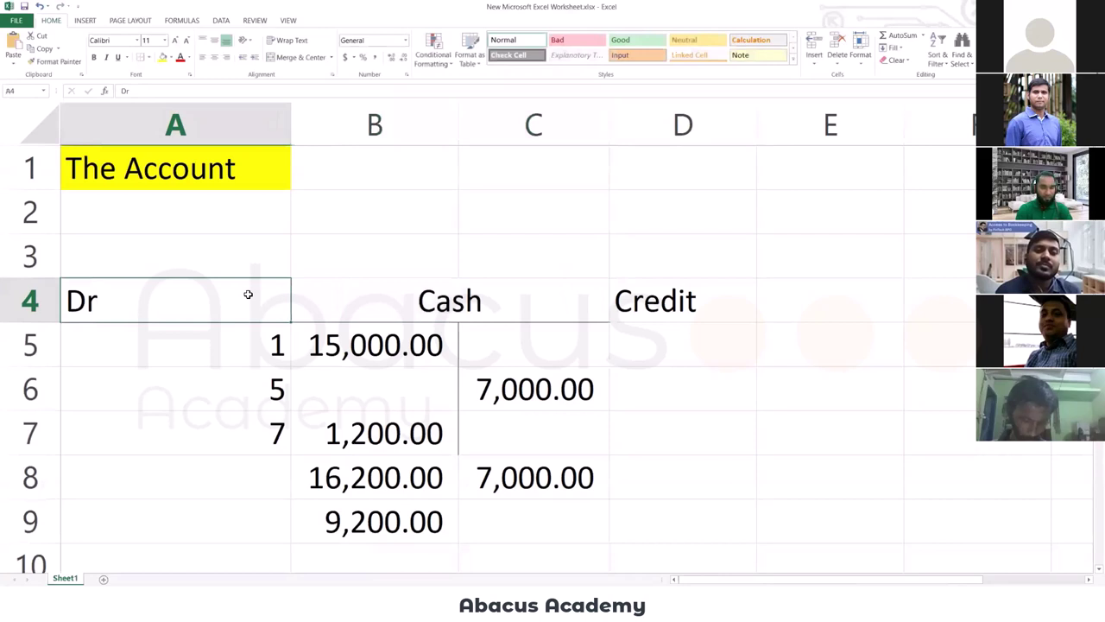
key("F2")
type(".")
key("Tab")
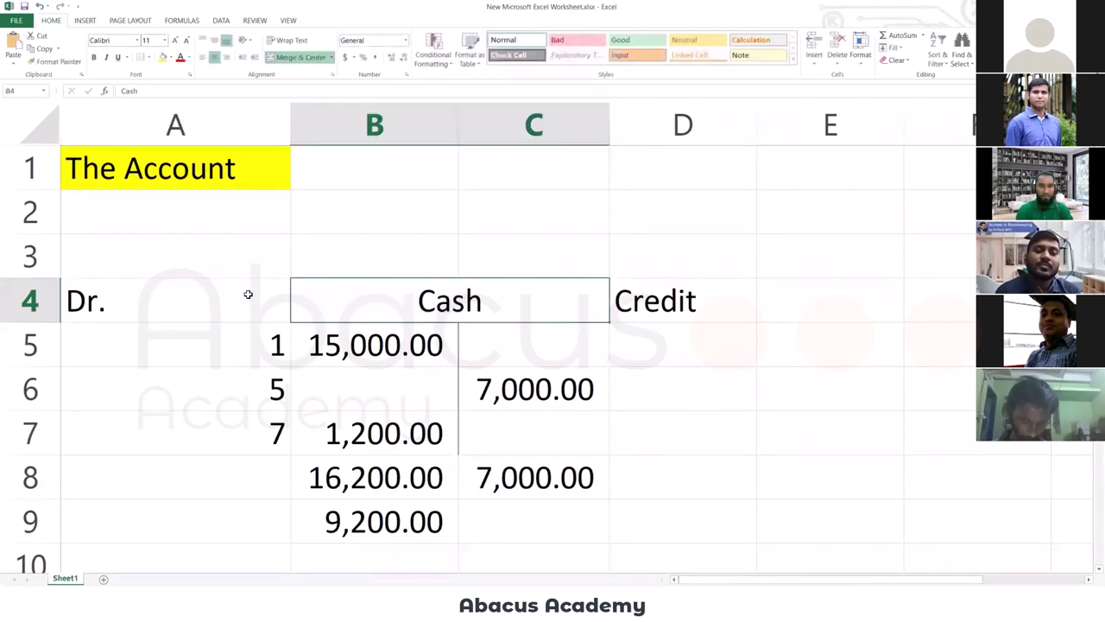
key("Tab")
type("Cr.")
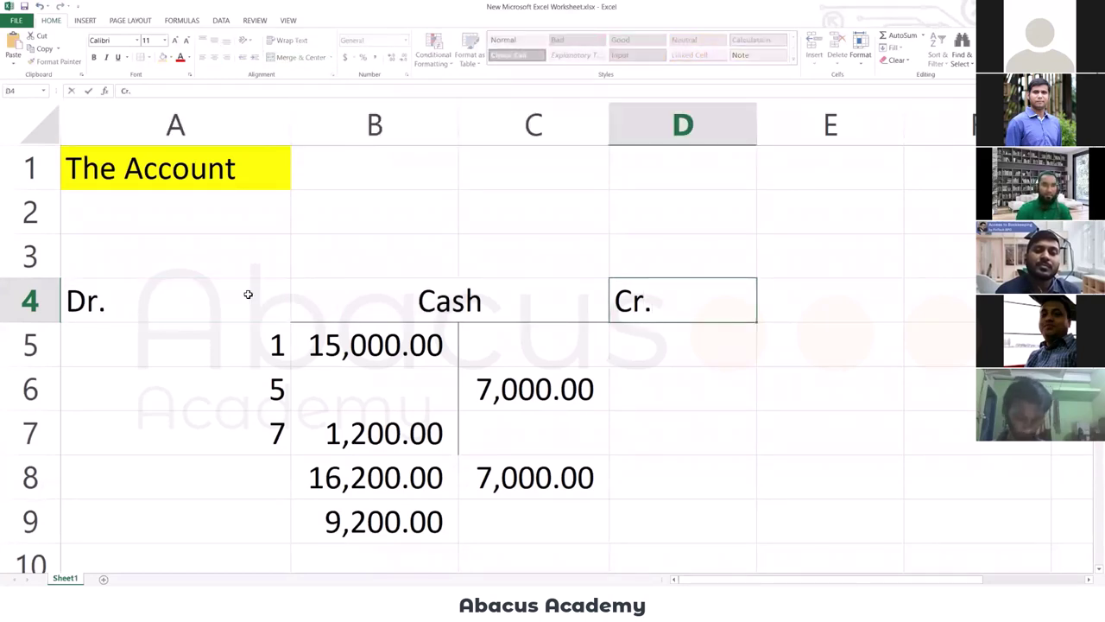
key("Return")
left_click(247, 295)
key("Tab")
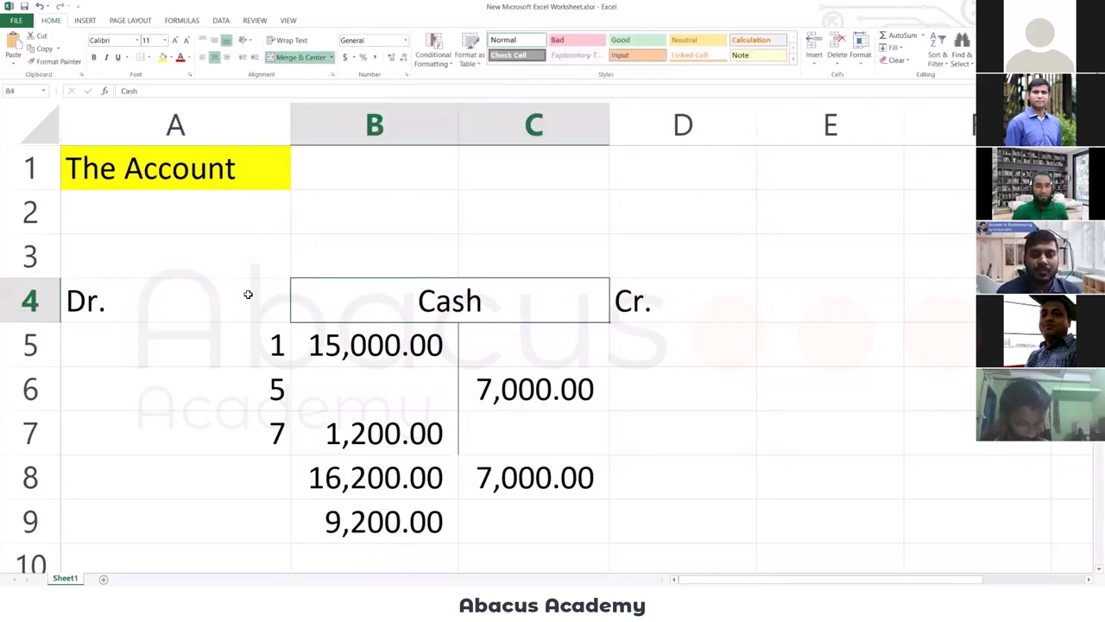
left_click(423, 414)
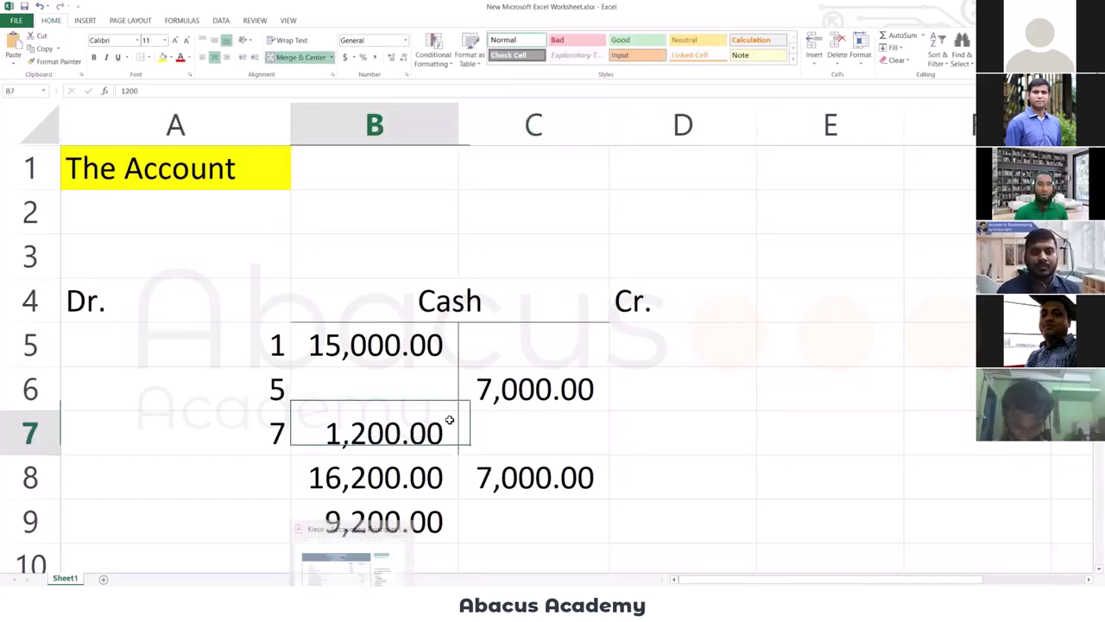
Enter Normal Balance in A2 below the title and give the cell a light green fill.
left_click(220, 219)
type("N")
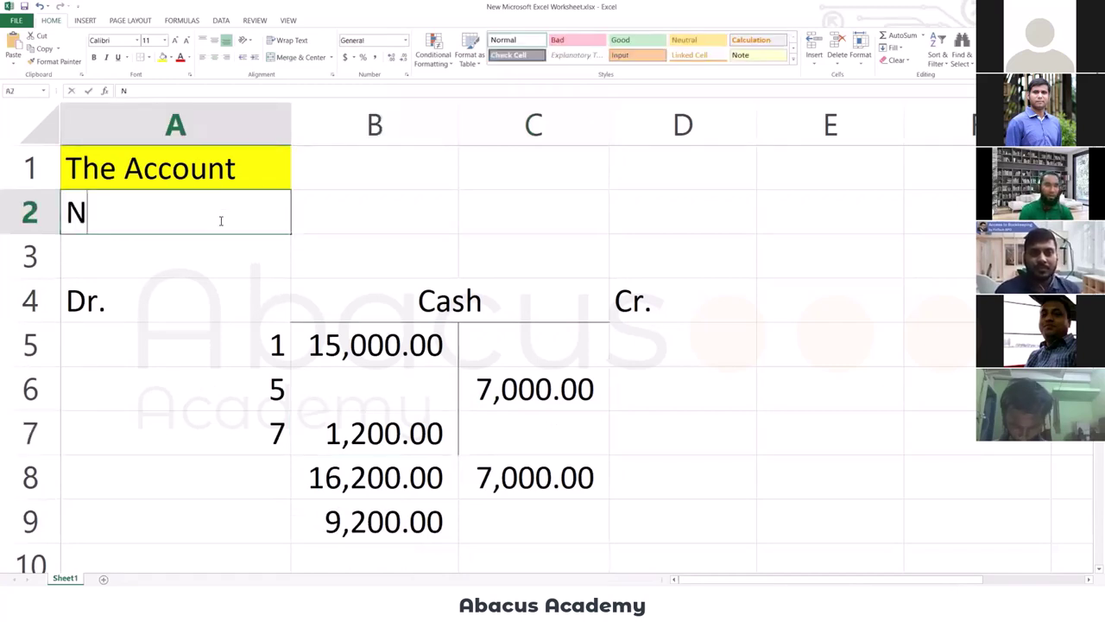
type("ormal ")
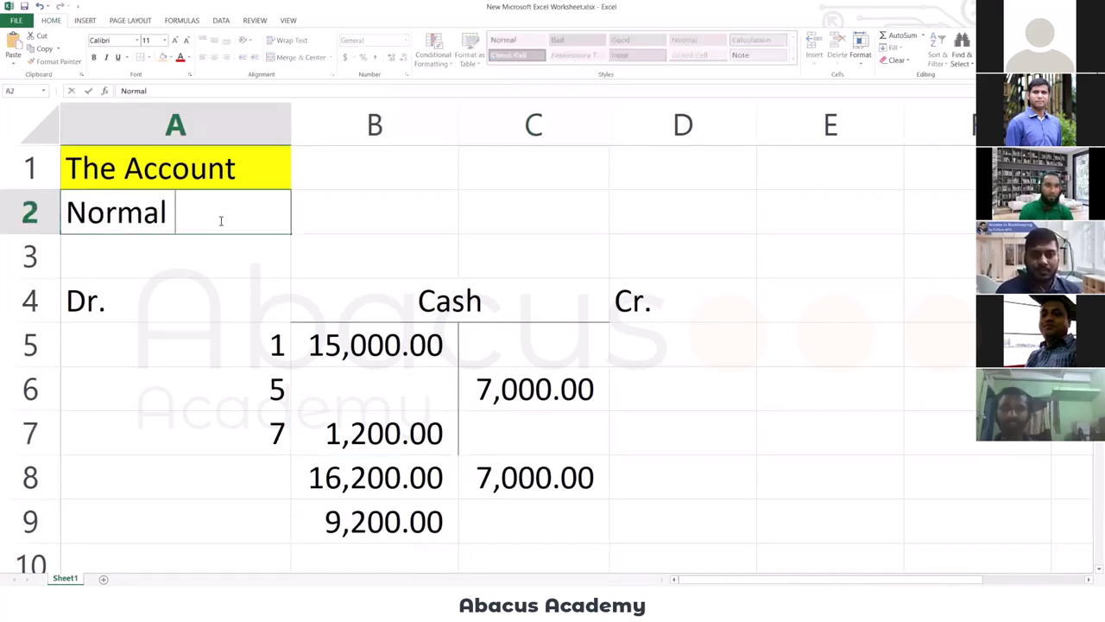
type("Balance")
key("Return")
left_click(220, 218)
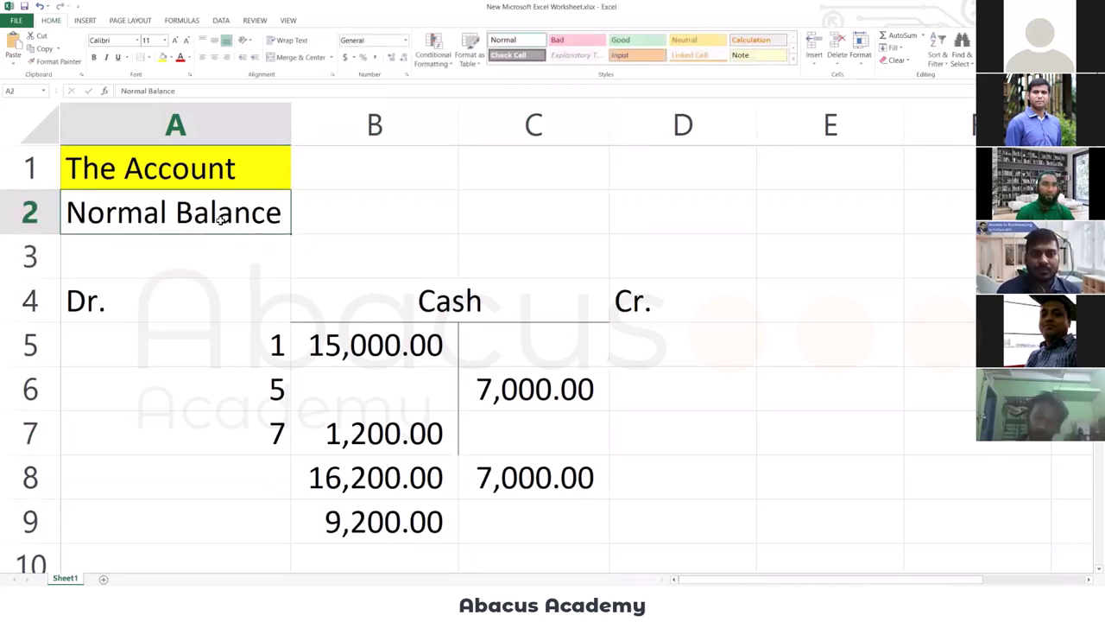
left_click(170, 57)
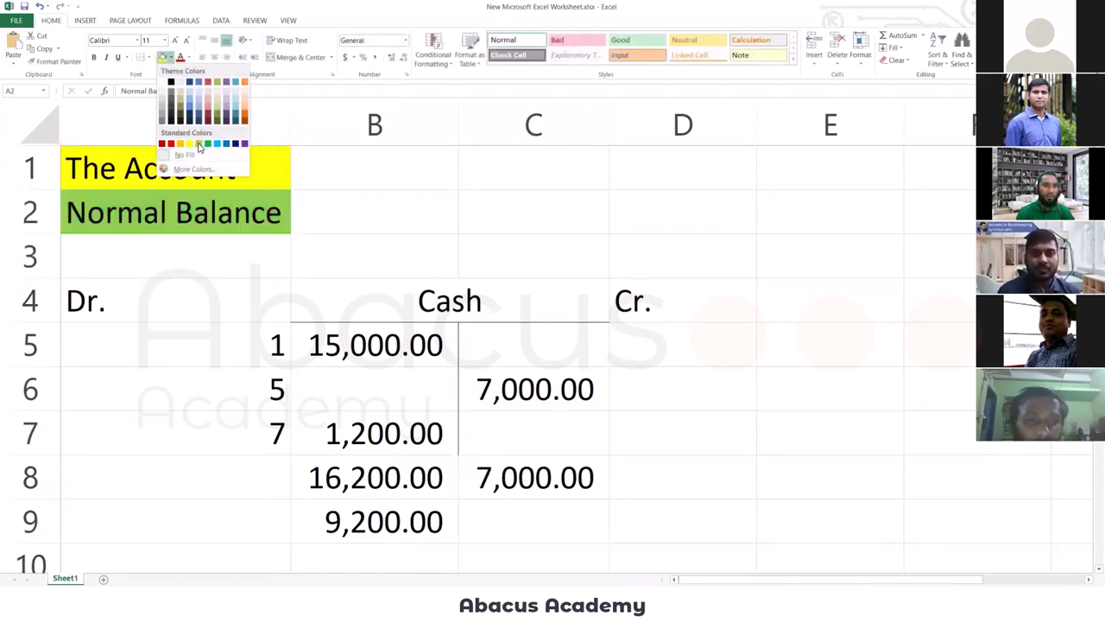
left_click(198, 144)
left_click(409, 213)
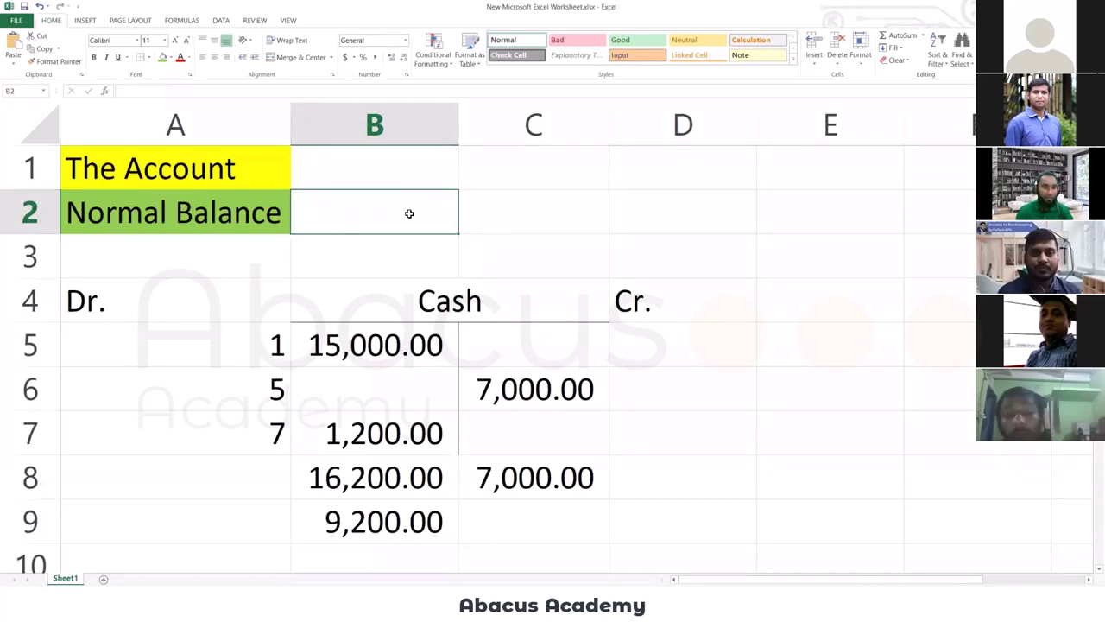
Add a new worksheet with the headings Category in A1 and Normal Balance in B1, fitting column B to its heading.
left_click(103, 579)
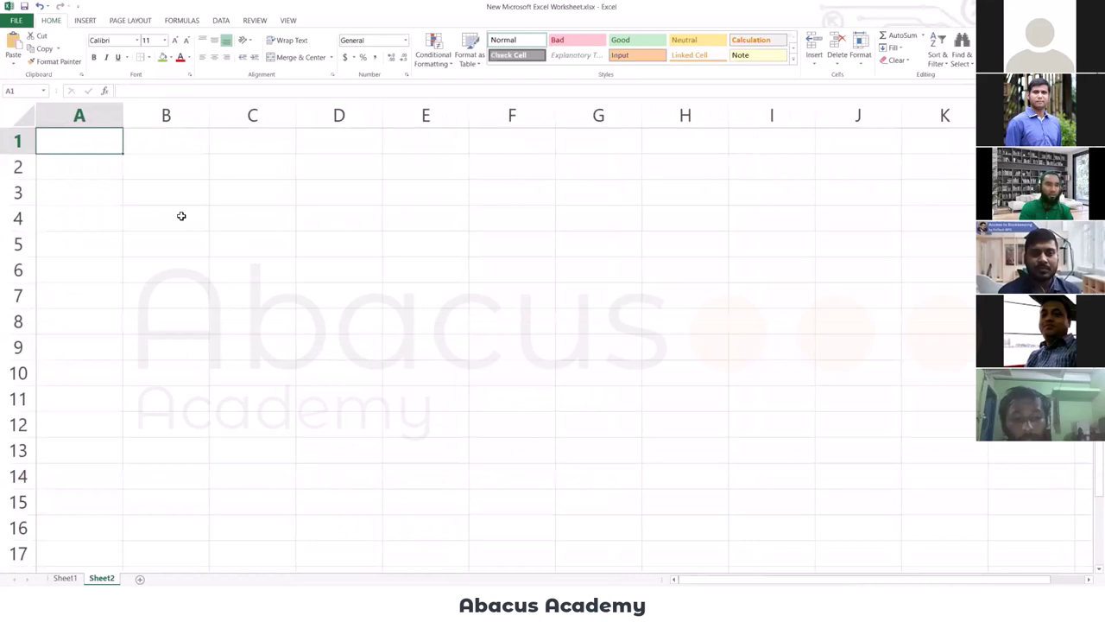
type("Categor")
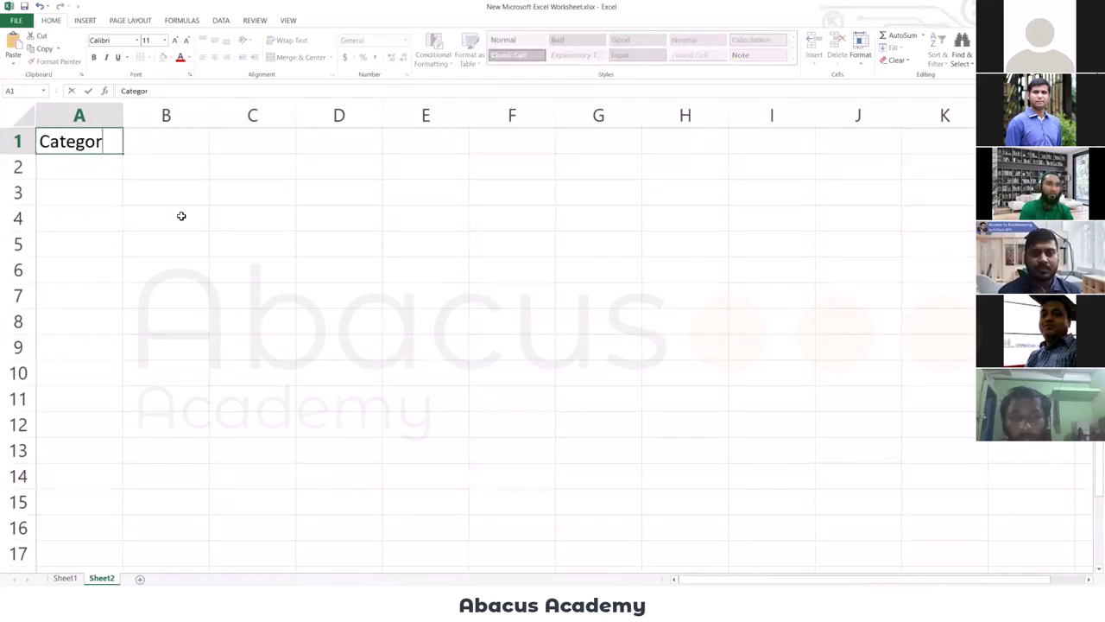
type("y")
key("Tab")
type("Norm")
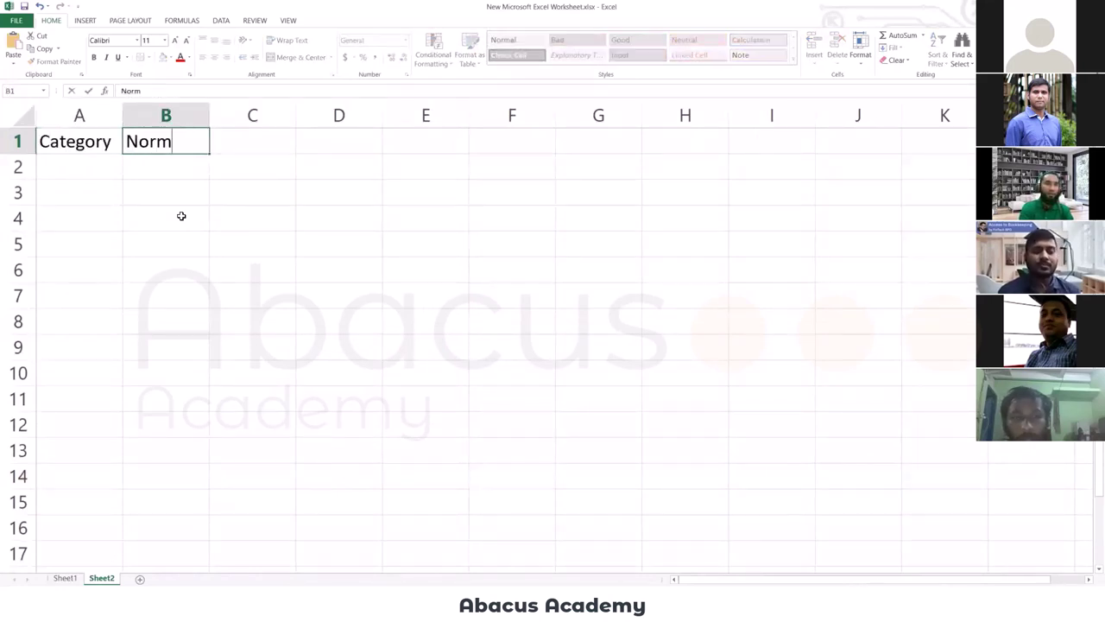
type("al Balance")
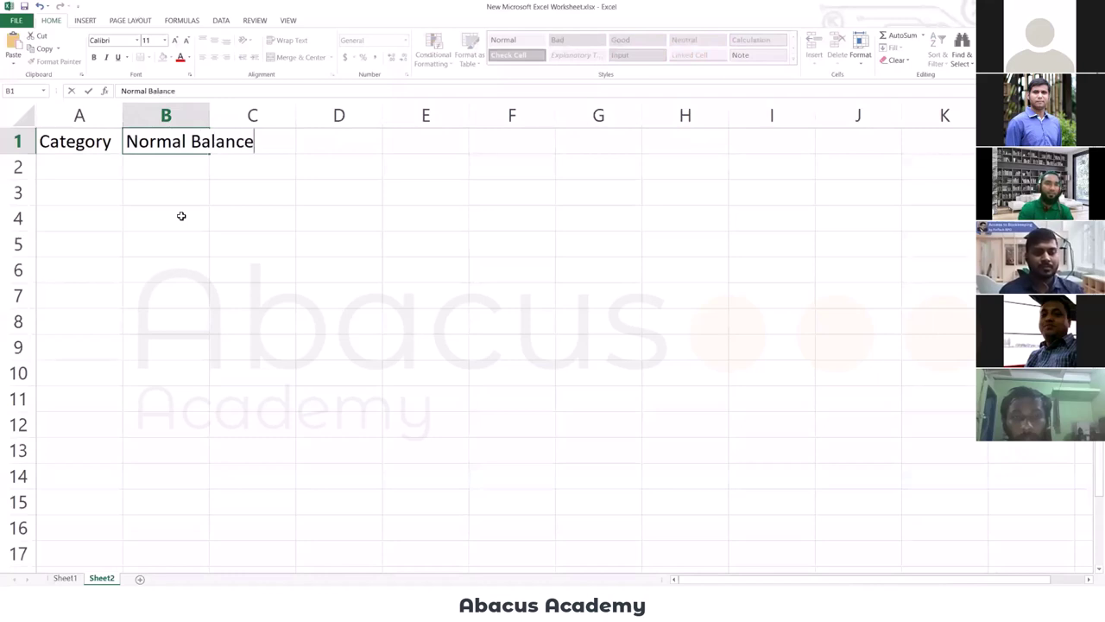
key("Return")
double_click(209, 115)
Enter Asset in A2 as the first entry under the Category heading.
left_click(309, 143)
key("Down")
key("Left")
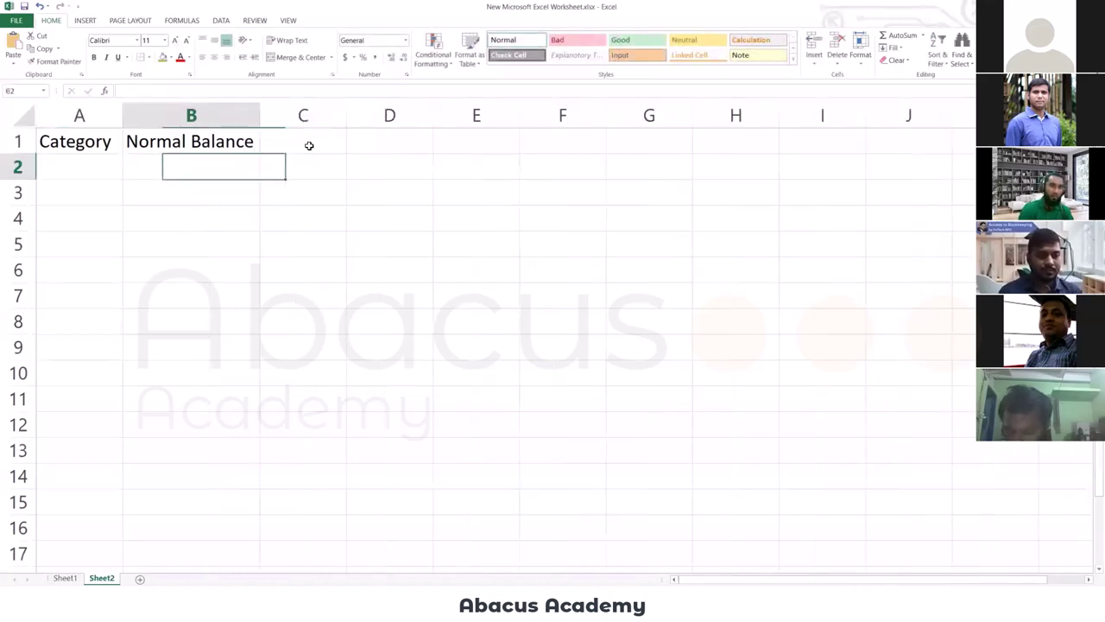
key("Left")
type("Asset")
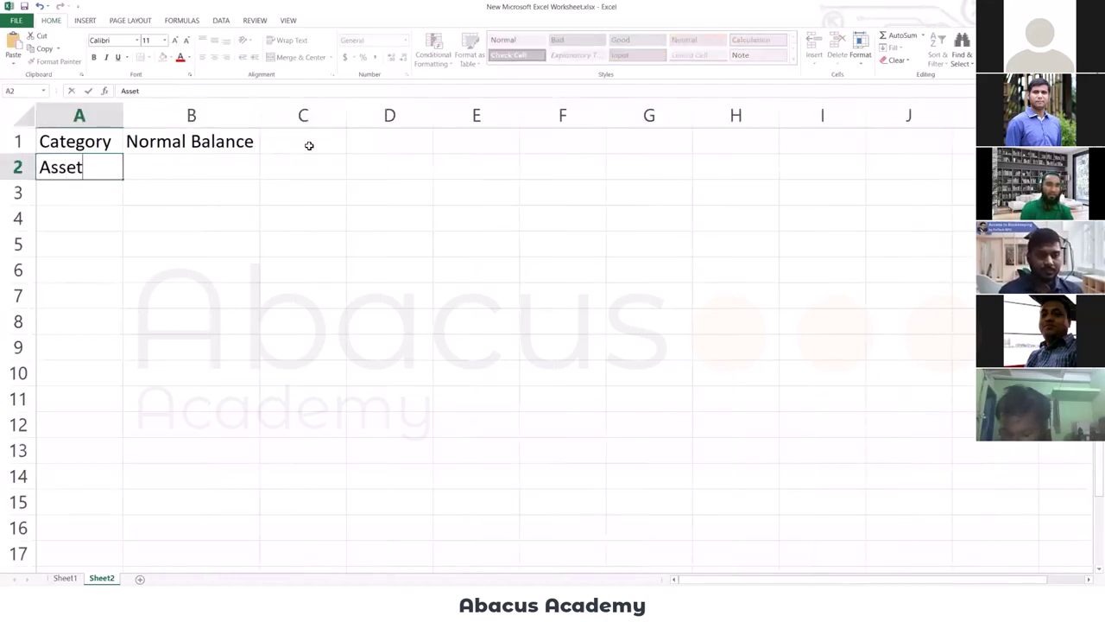
key("Tab")
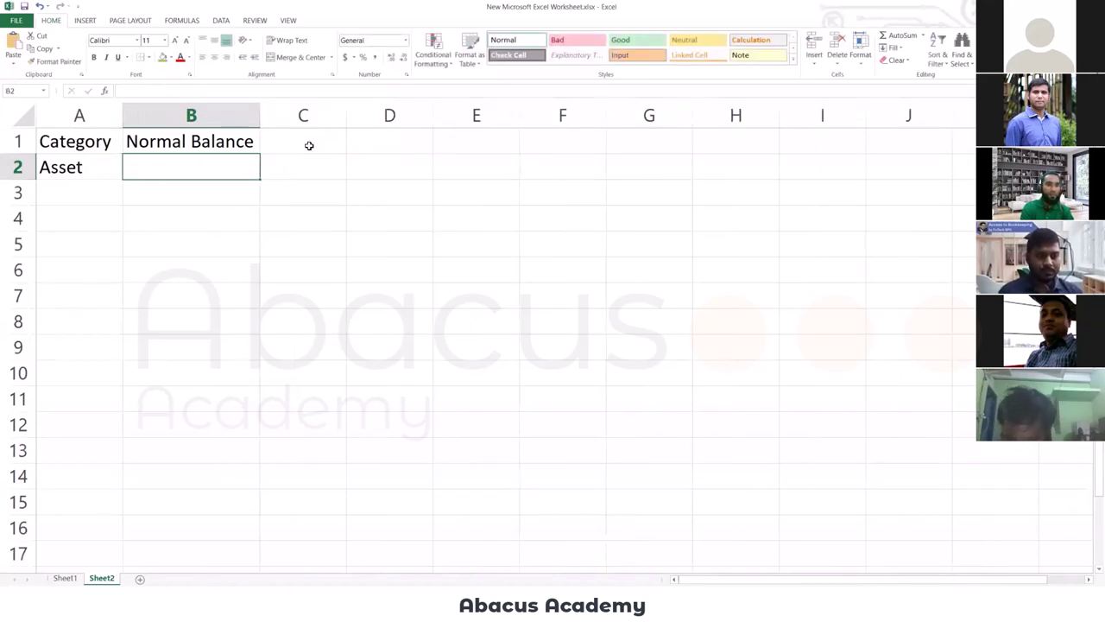
Enter Debit in B2 as the normal balance of Asset, and add Liability with Credit in row 3.
type("De")
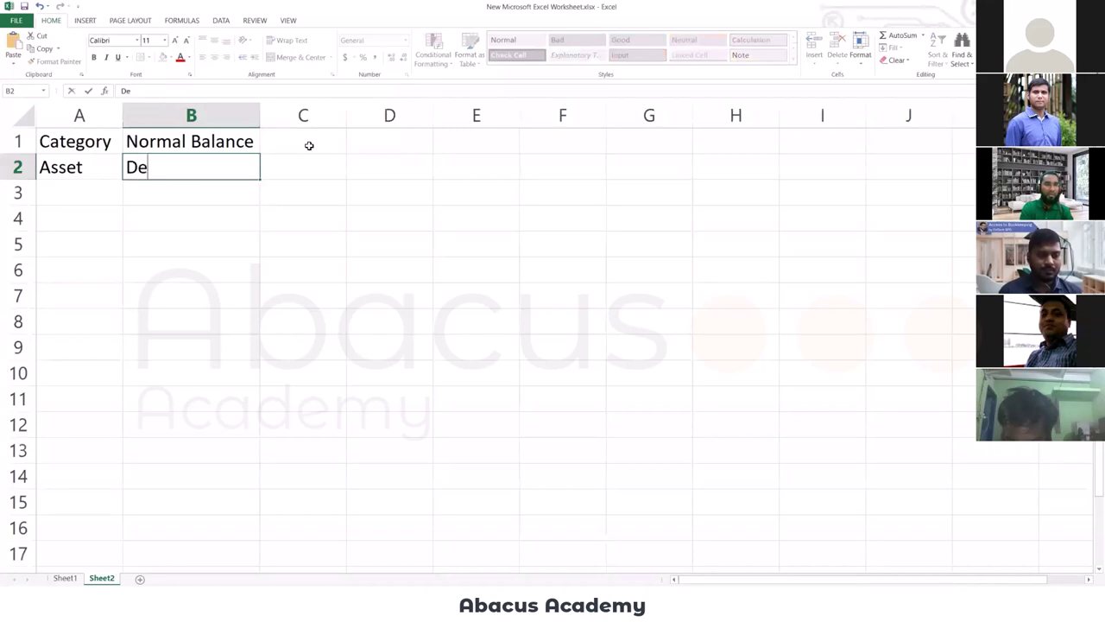
type("bit")
key("Return")
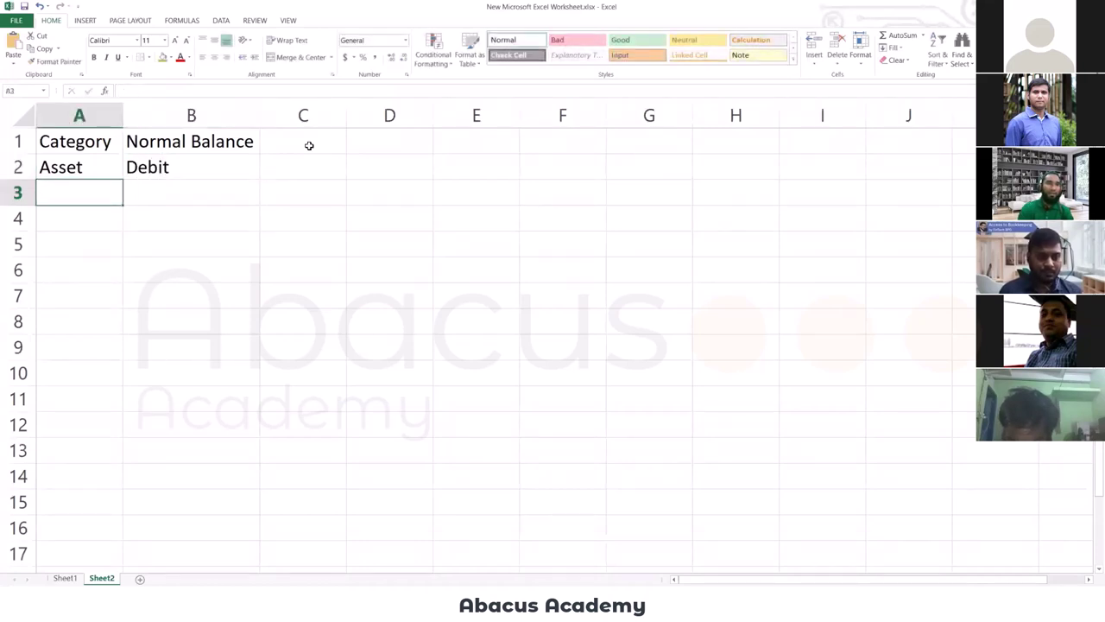
type("Liability")
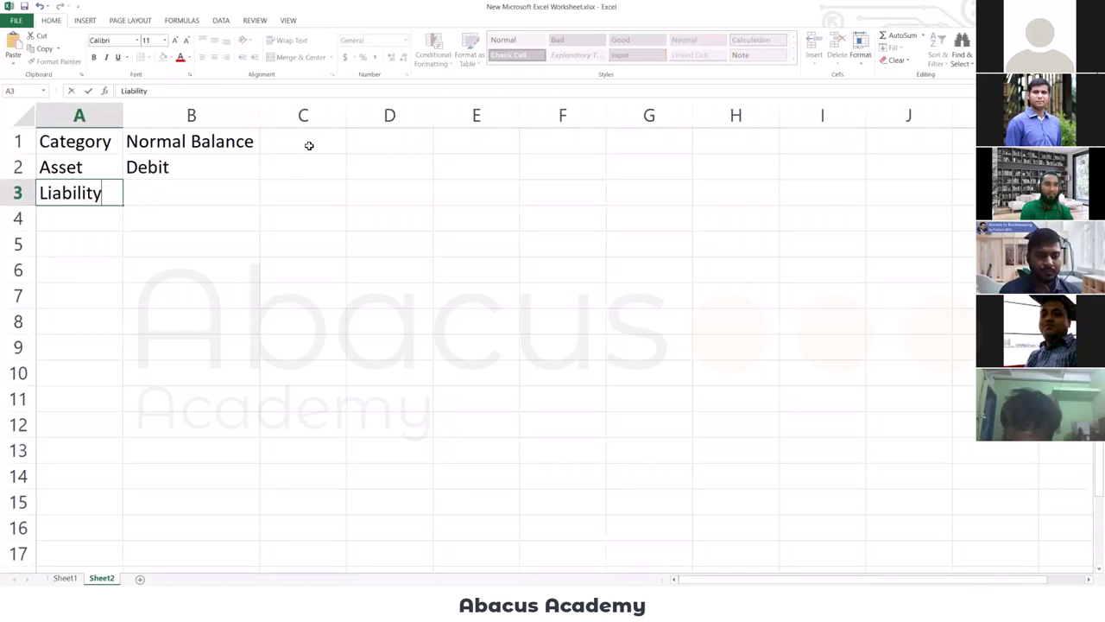
key("Tab")
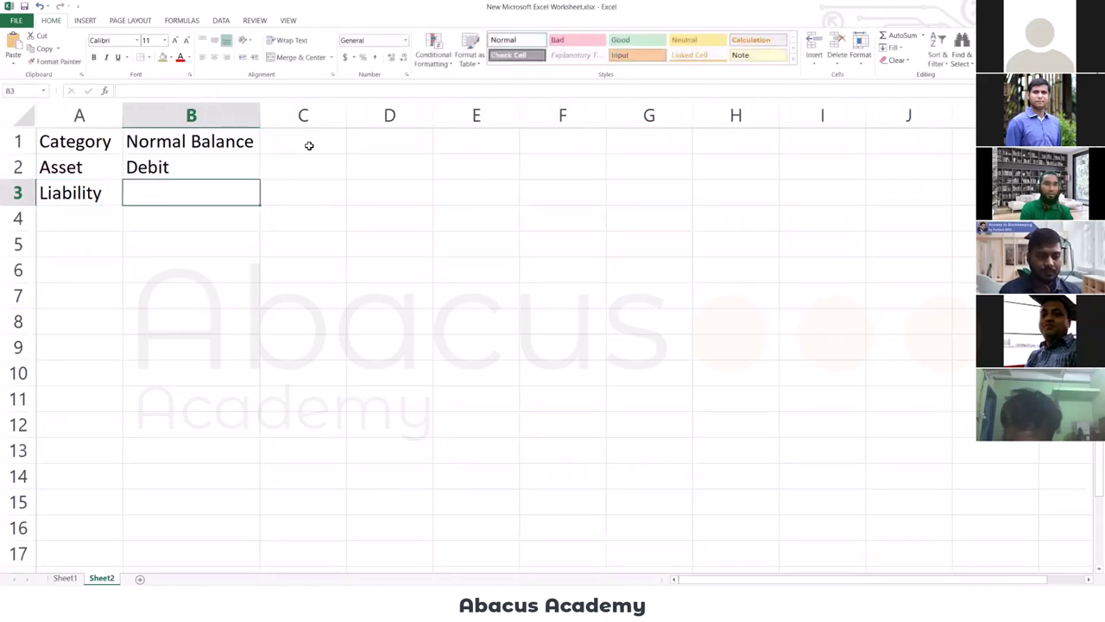
type("Credit")
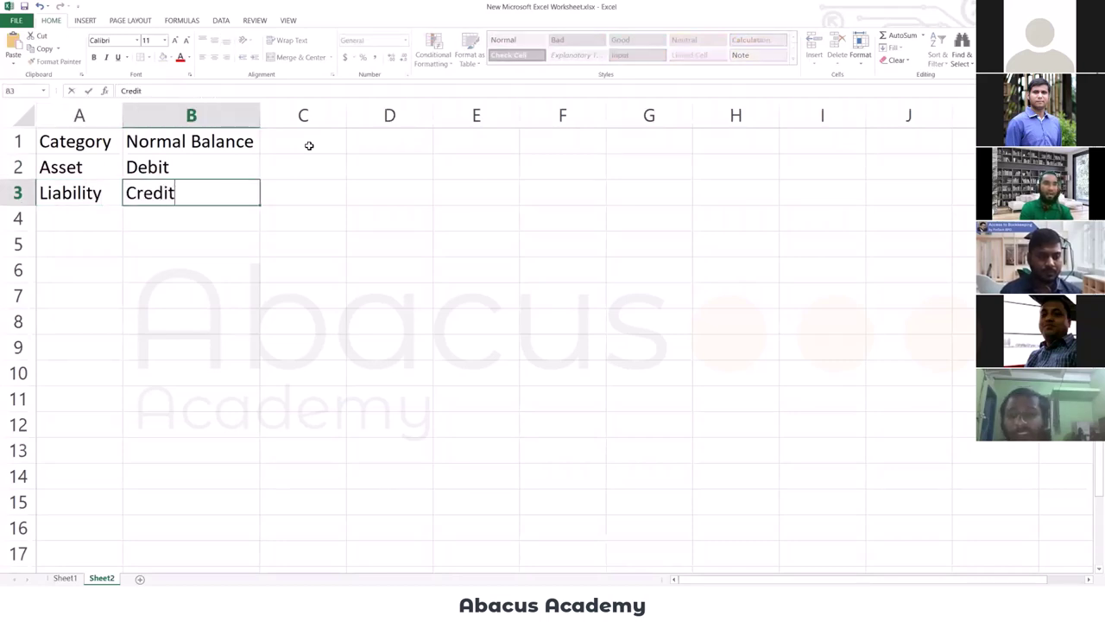
key("Return")
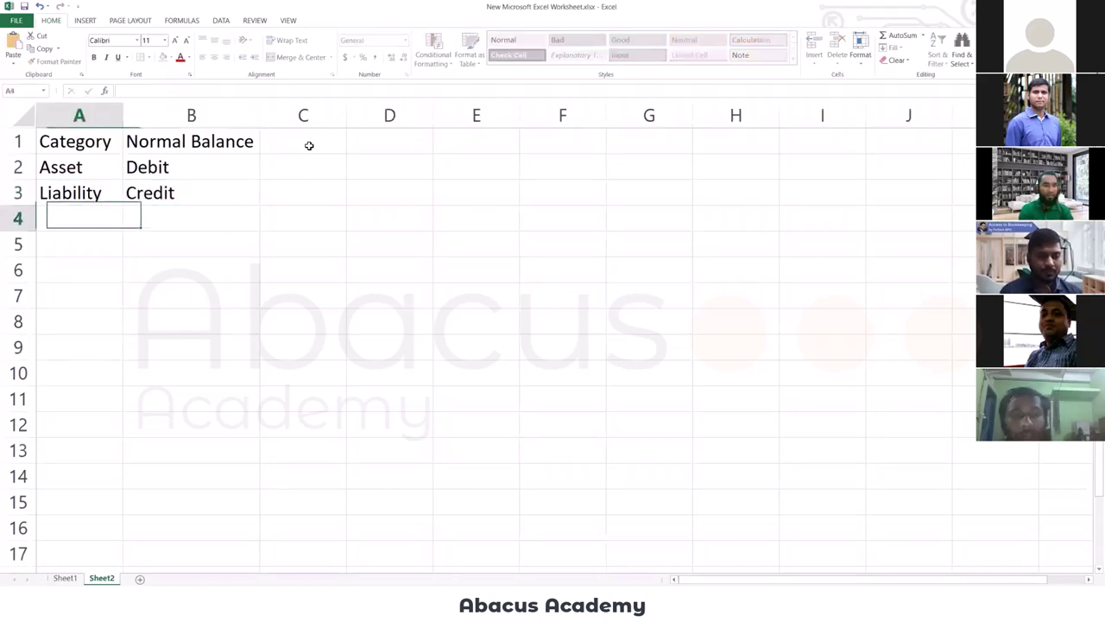
Add the heading For Increase in C1 and fit column C to its text.
key("Up")
key("Up")
key("Right")
key("Right")
key("Up")
key("Left")
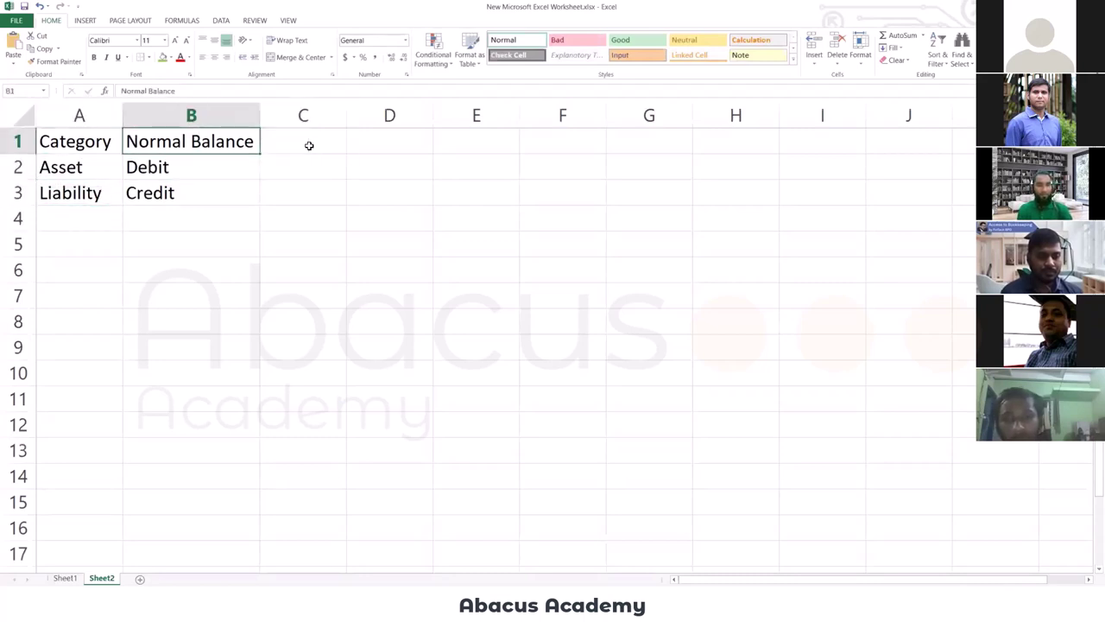
left_click(308, 145)
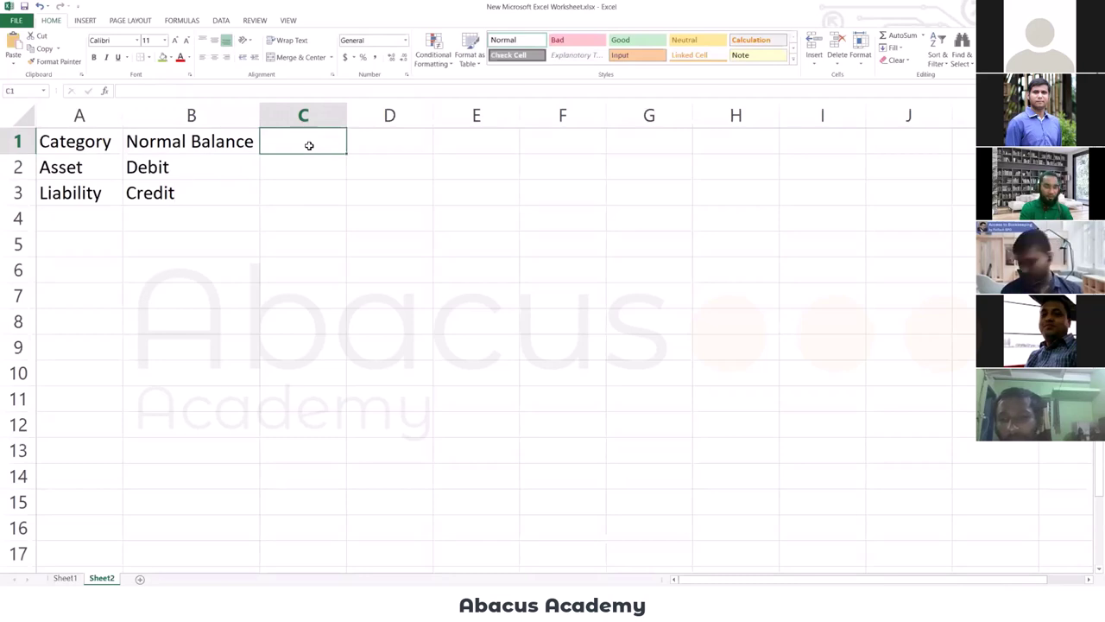
type("For Incr")
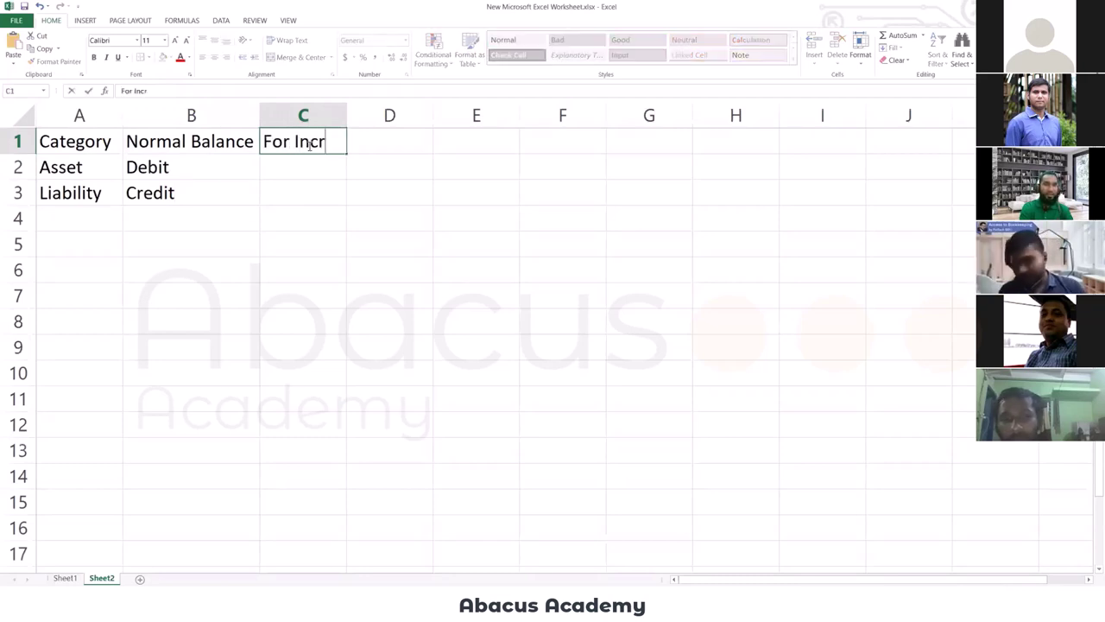
type("ease")
key("Return")
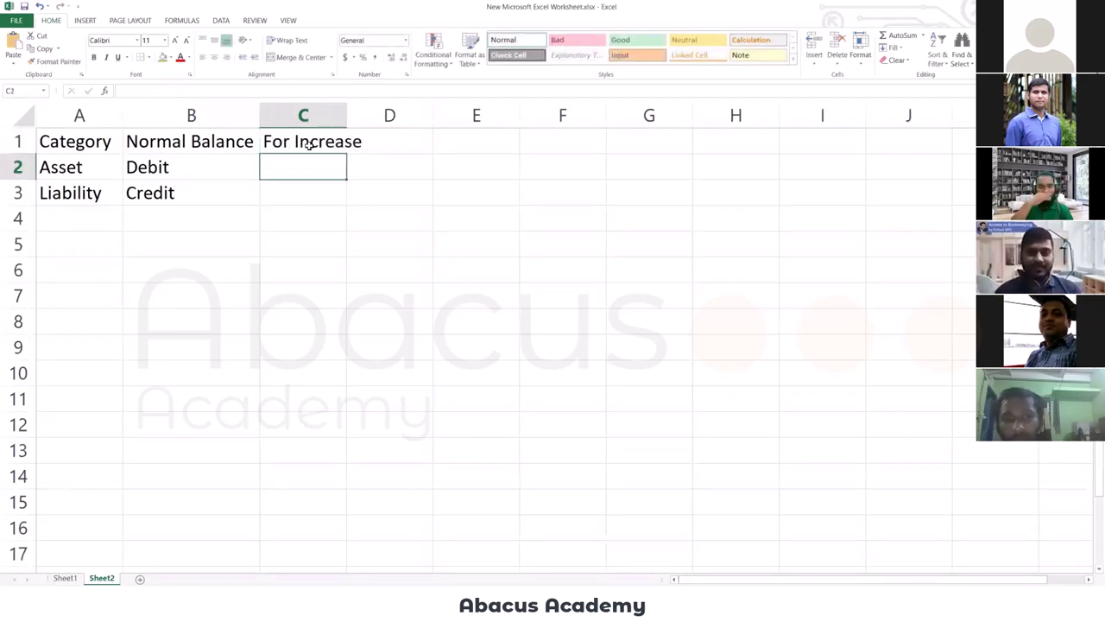
left_click(309, 145)
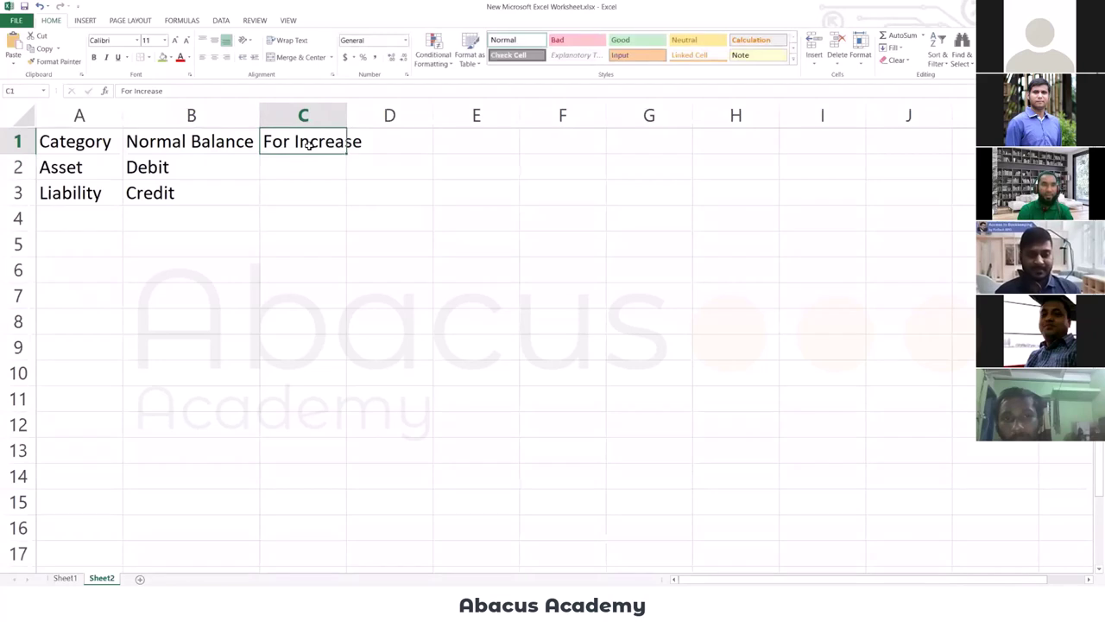
double_click(347, 116)
left_click(228, 280)
Add the categories Equity with normal balance Credit in row 4 and Drawing with Debit in row 5.
left_click(95, 220)
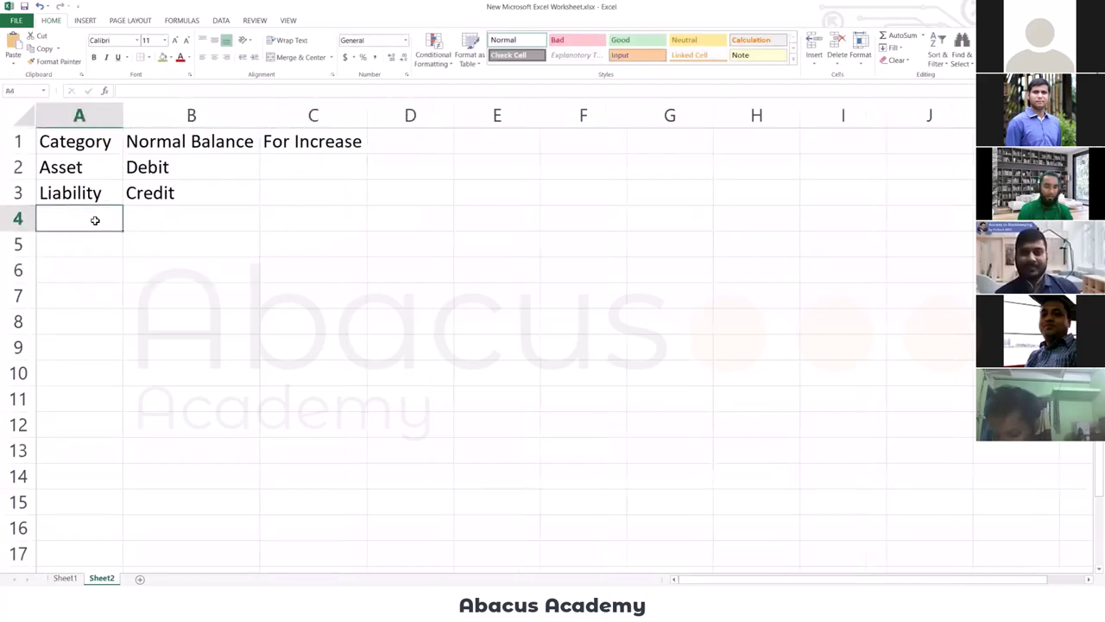
type("Equity")
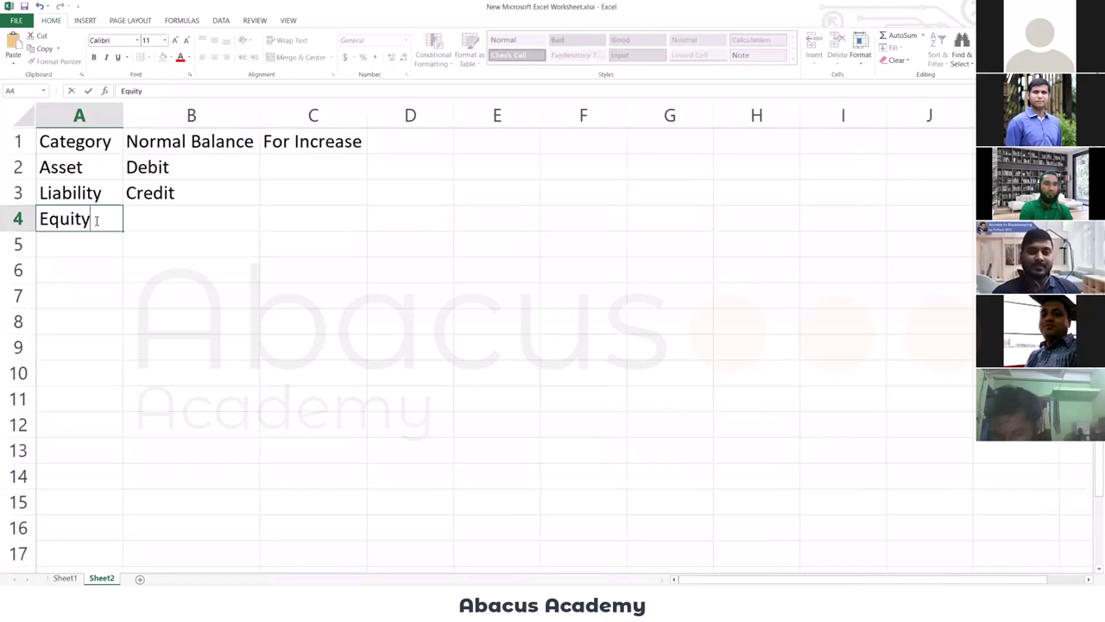
key("Tab")
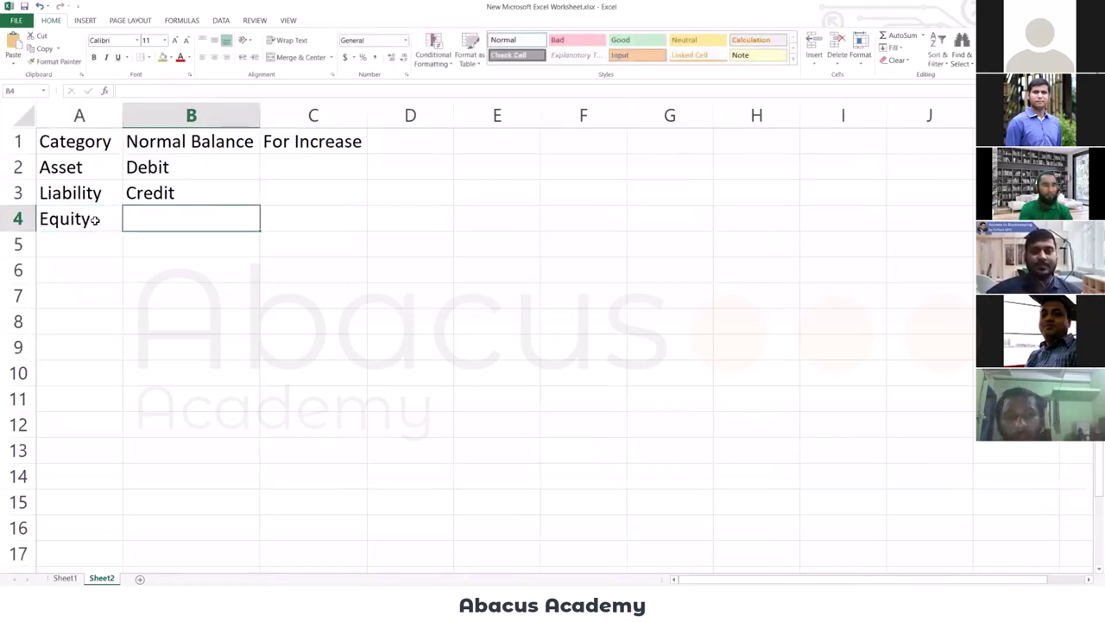
type("Cr")
type("edit")
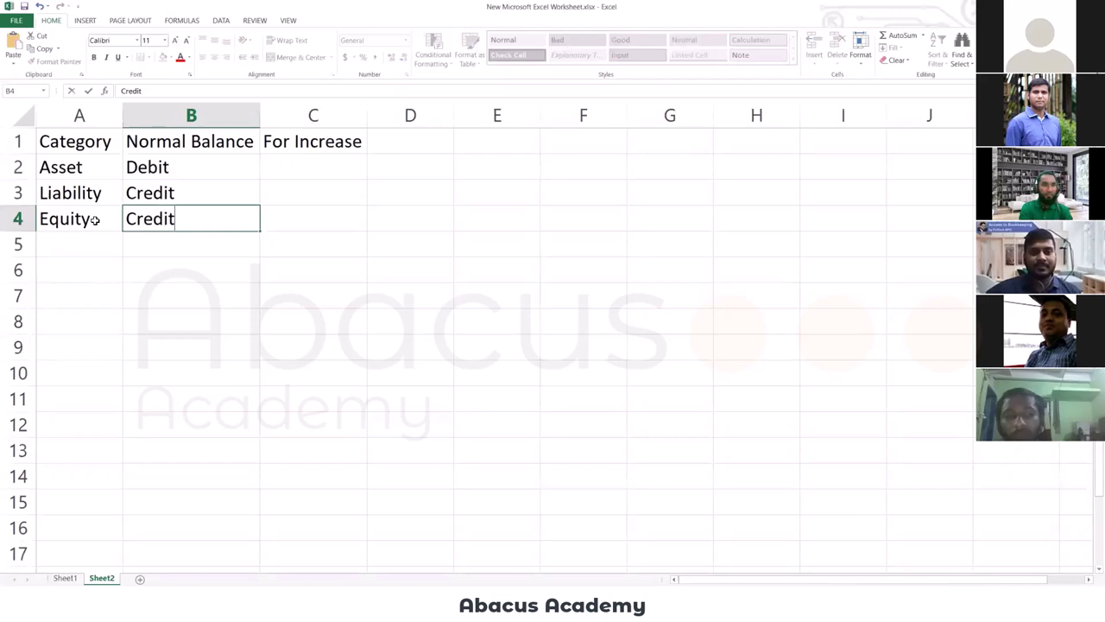
key("Return")
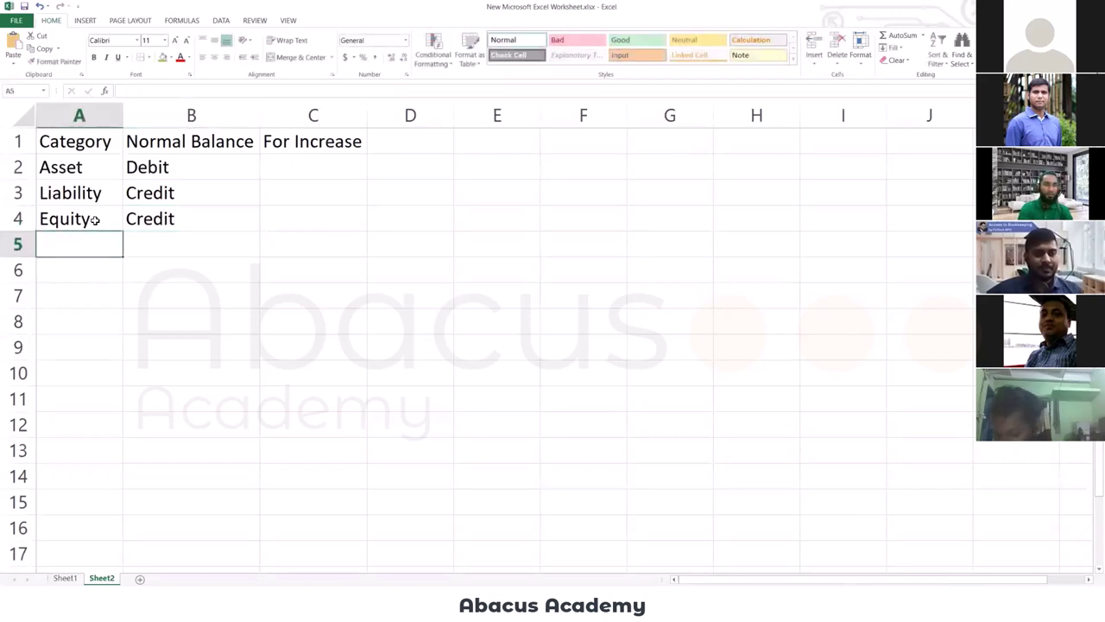
type("Drawing")
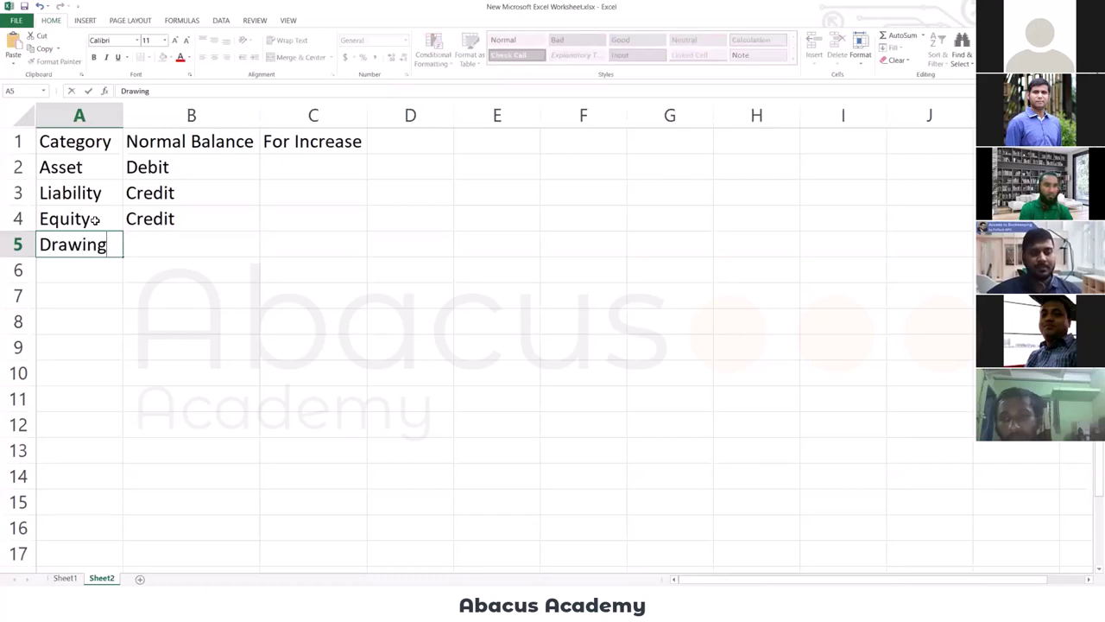
key("Tab")
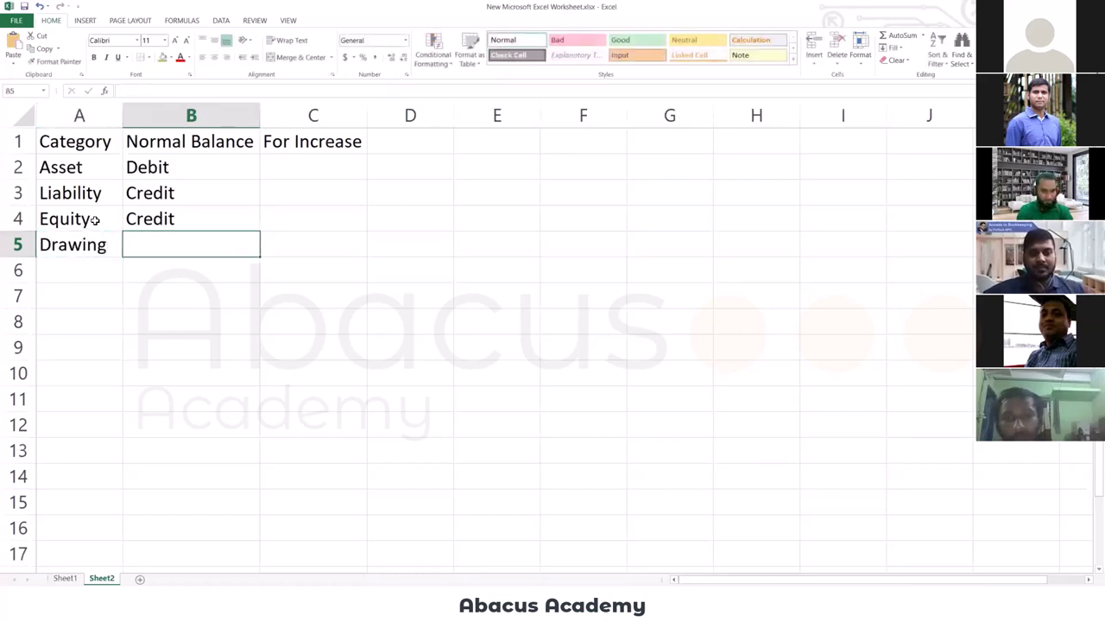
type("Debit")
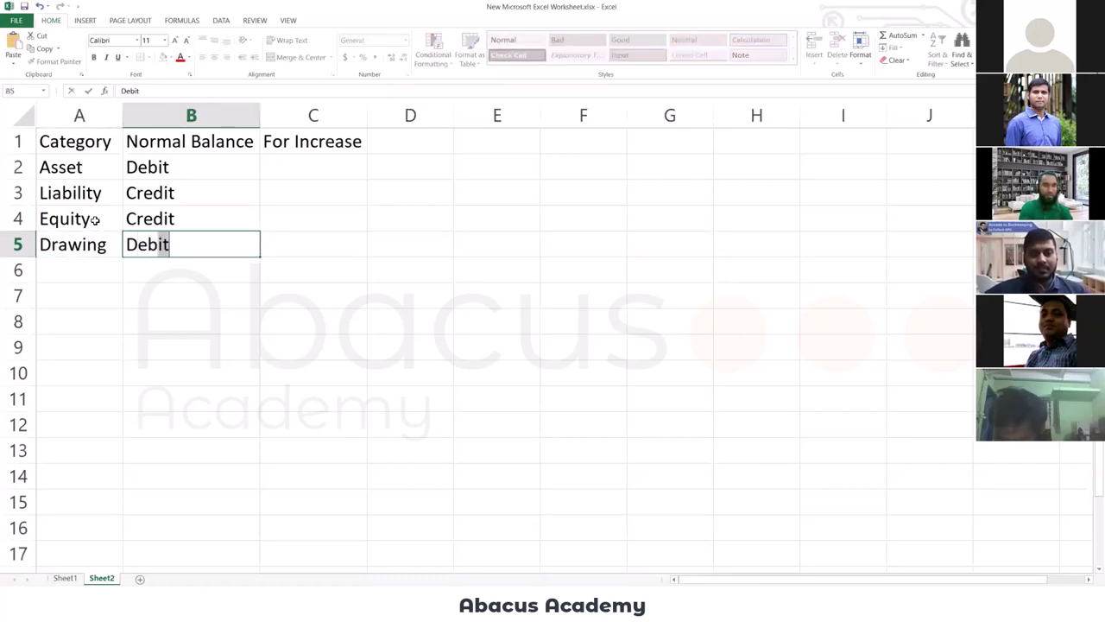
key("Return")
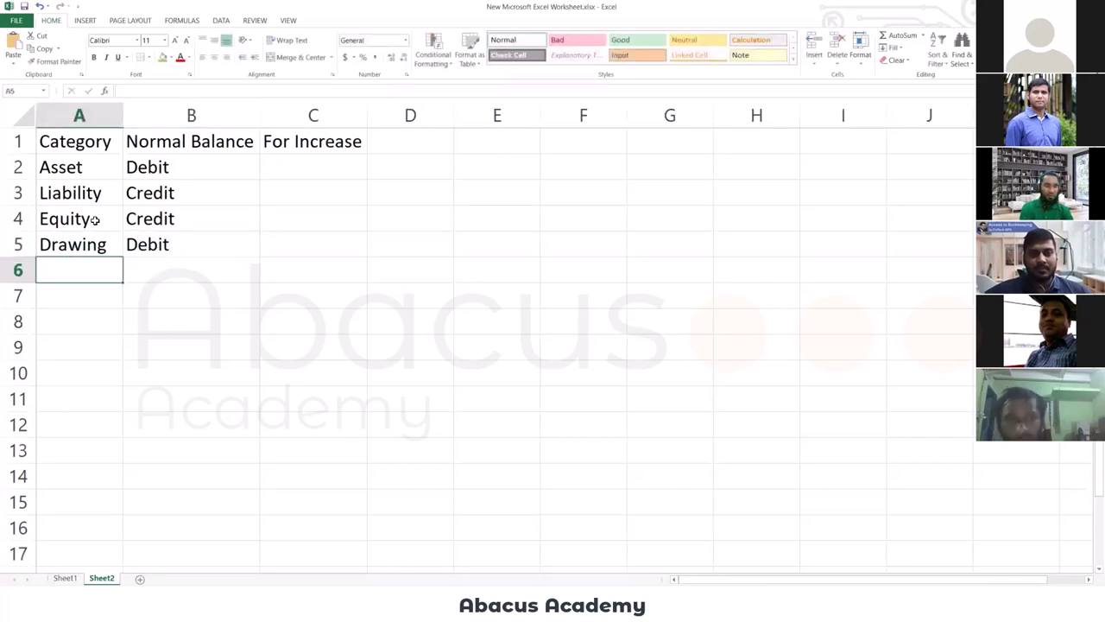
Add the categories Revenue with normal balance Credit in row 6 and Expense with Debit in row 7.
type("Revenue")
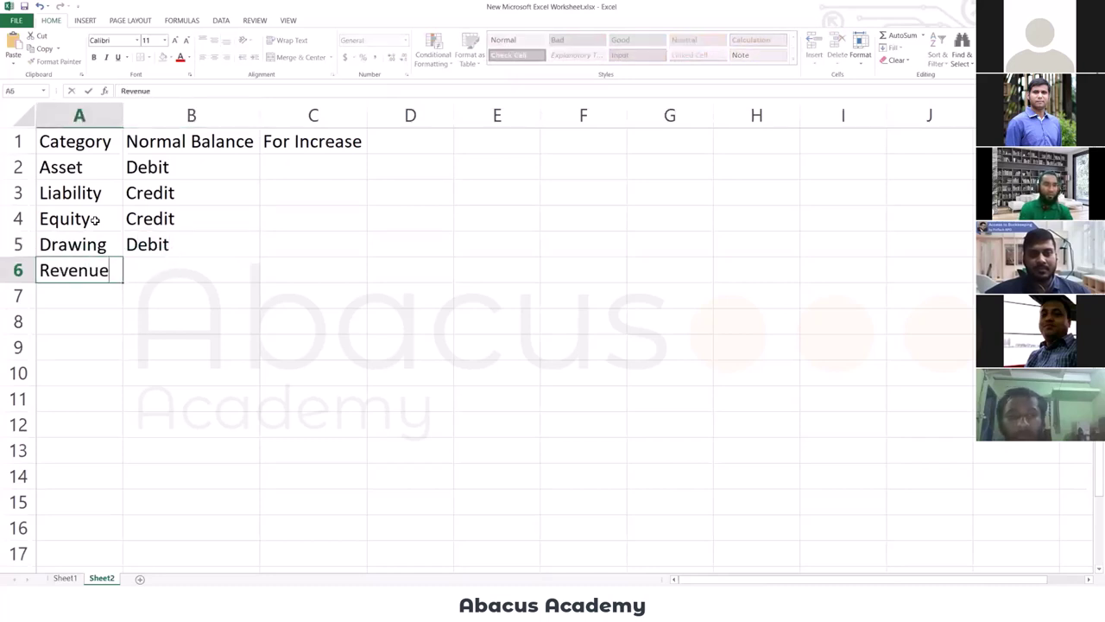
key("Tab")
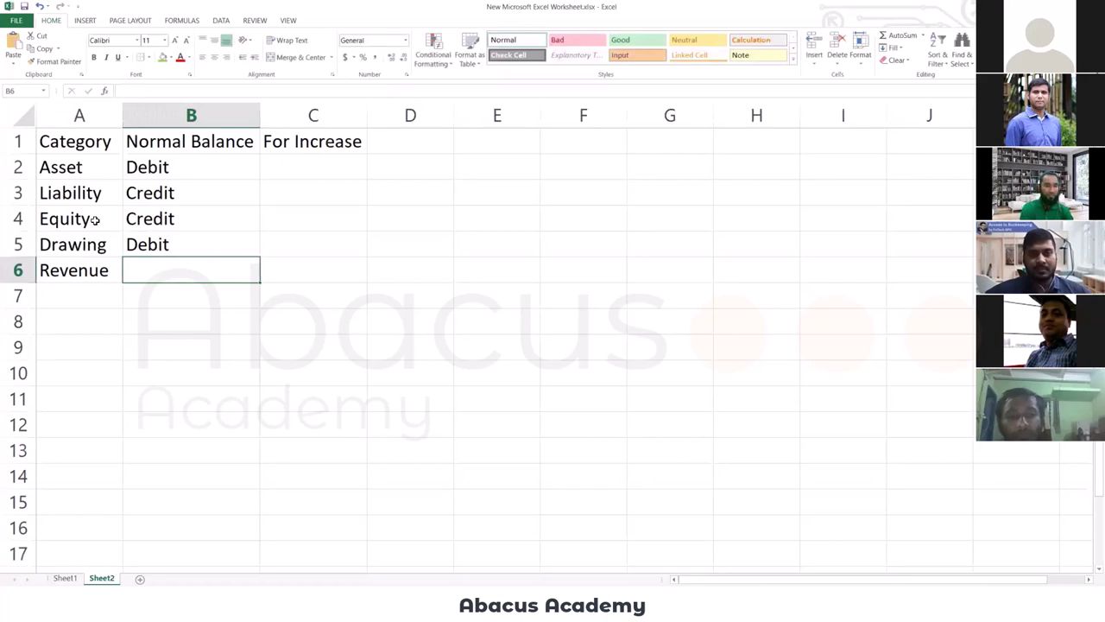
type("Credit")
key("Return")
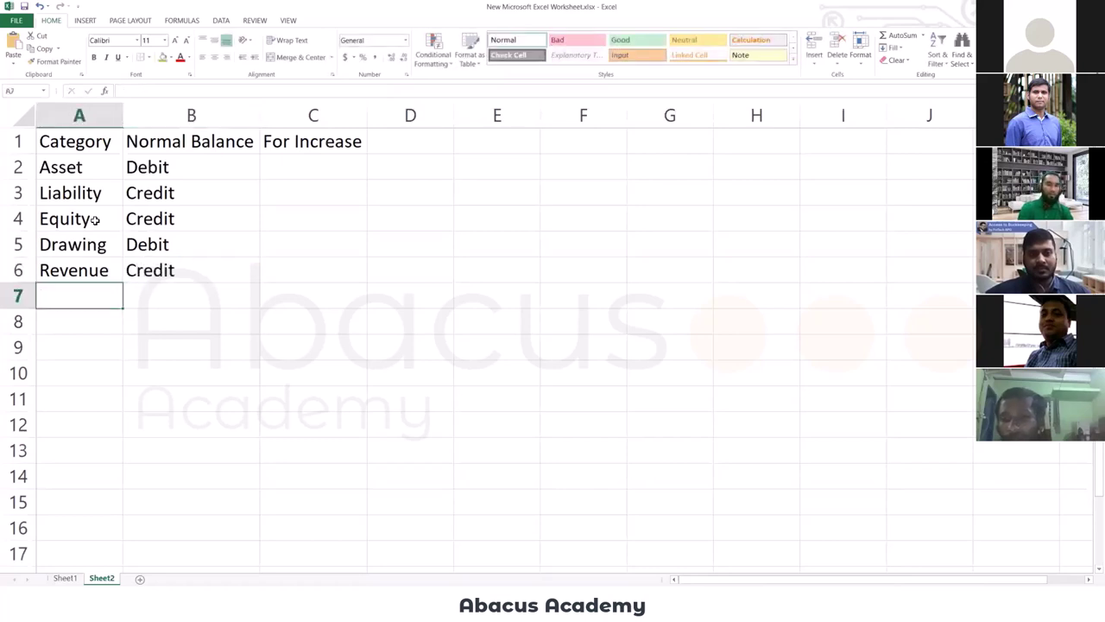
type("Expense")
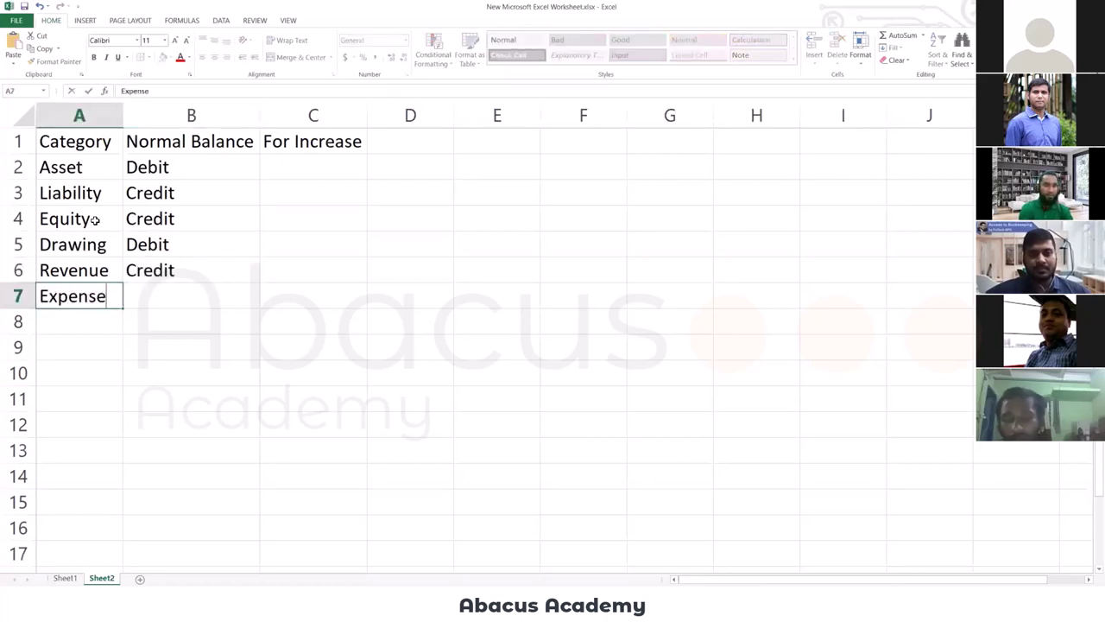
key("Tab")
type("Debity")
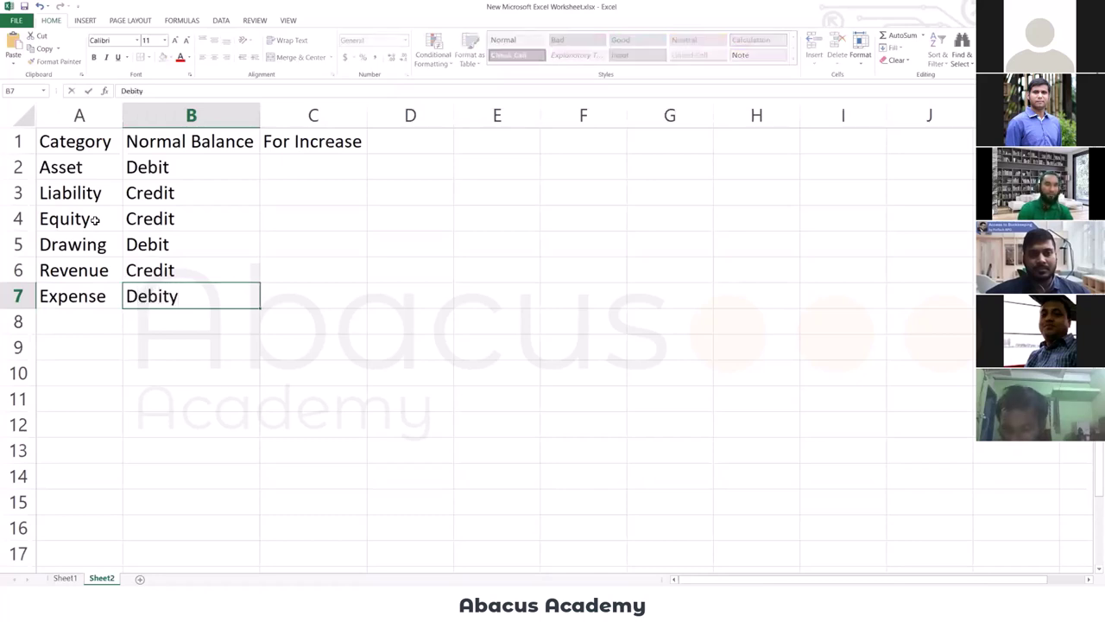
key("BackSpace")
key("Return")
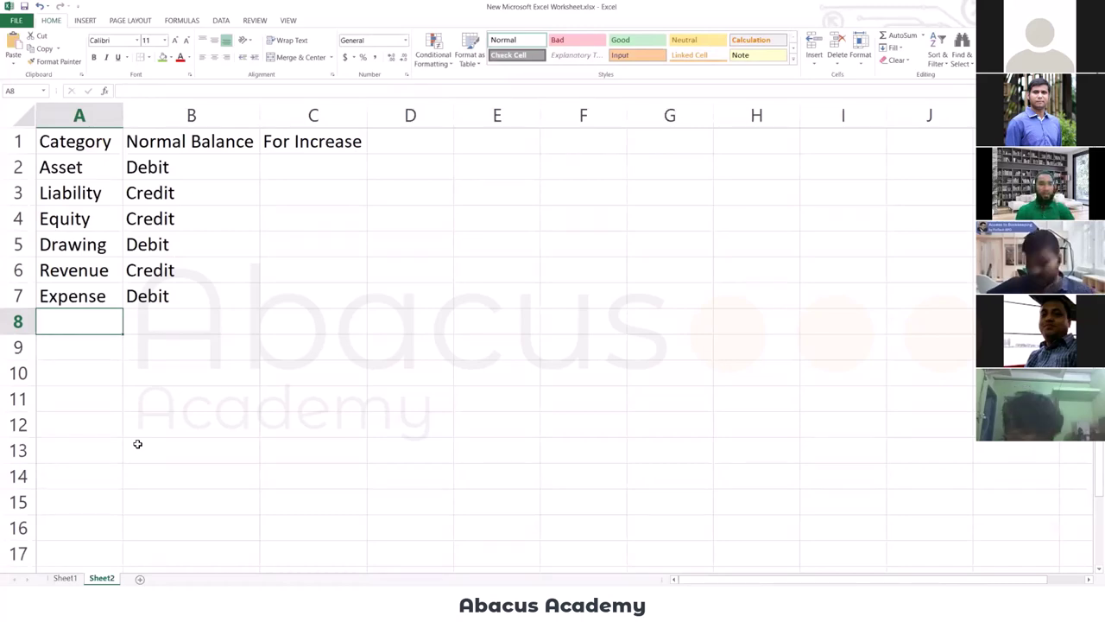
Add a new worksheet and enter the title Journal in A1.
left_click(140, 579)
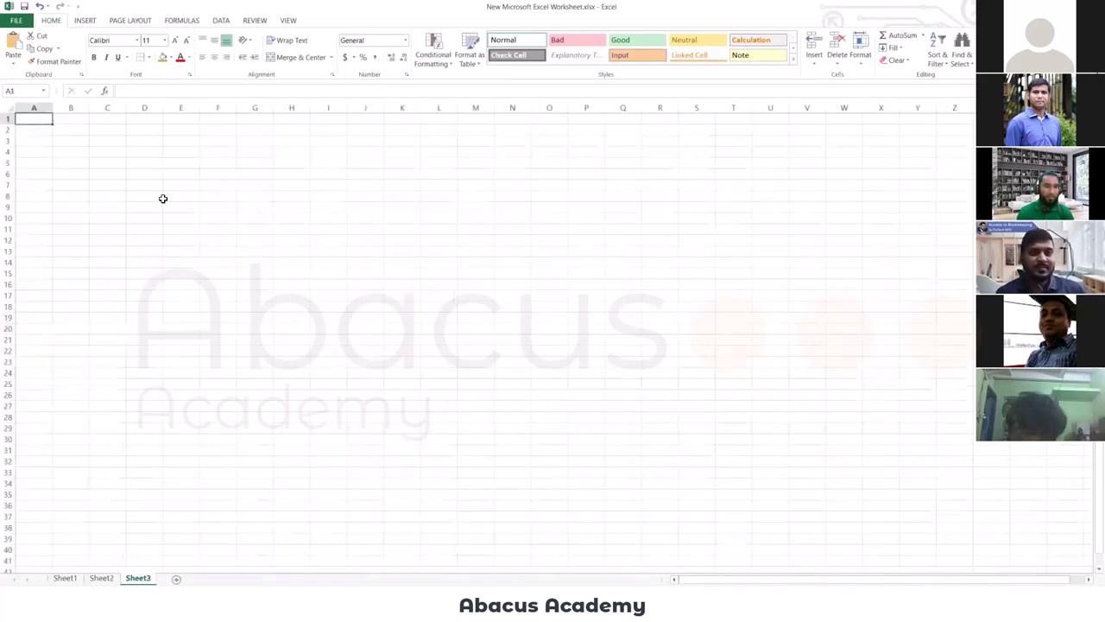
scroll(306, 346, "up", 7)
type("Journal")
key("Return")
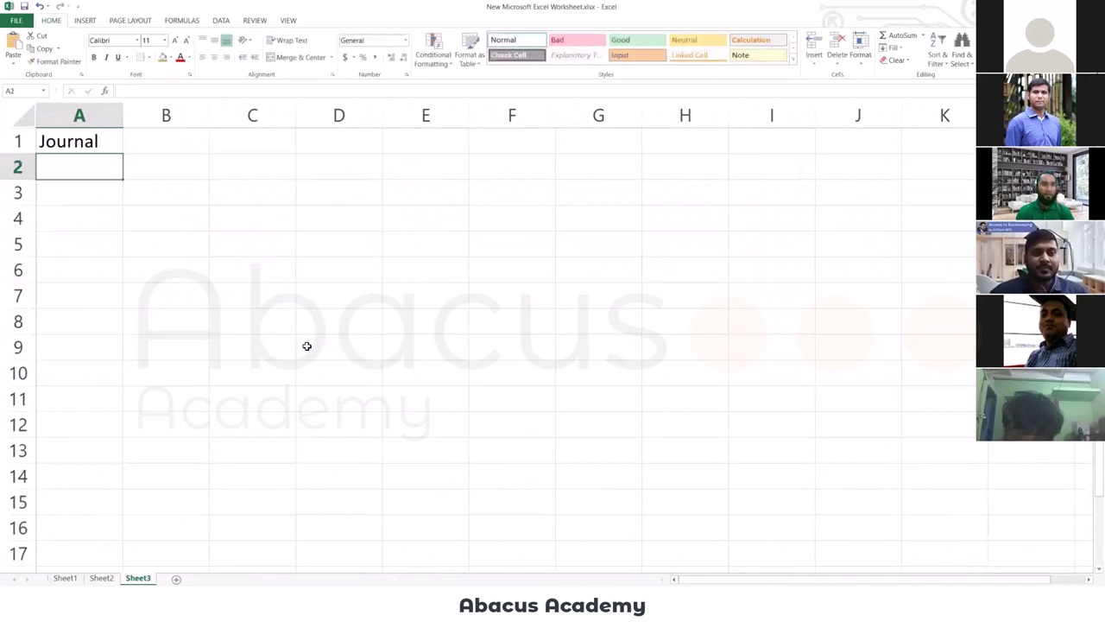
Give the Journal title cell A1 a light green fill.
key("Up")
key("alt")
key("h")
key("h")
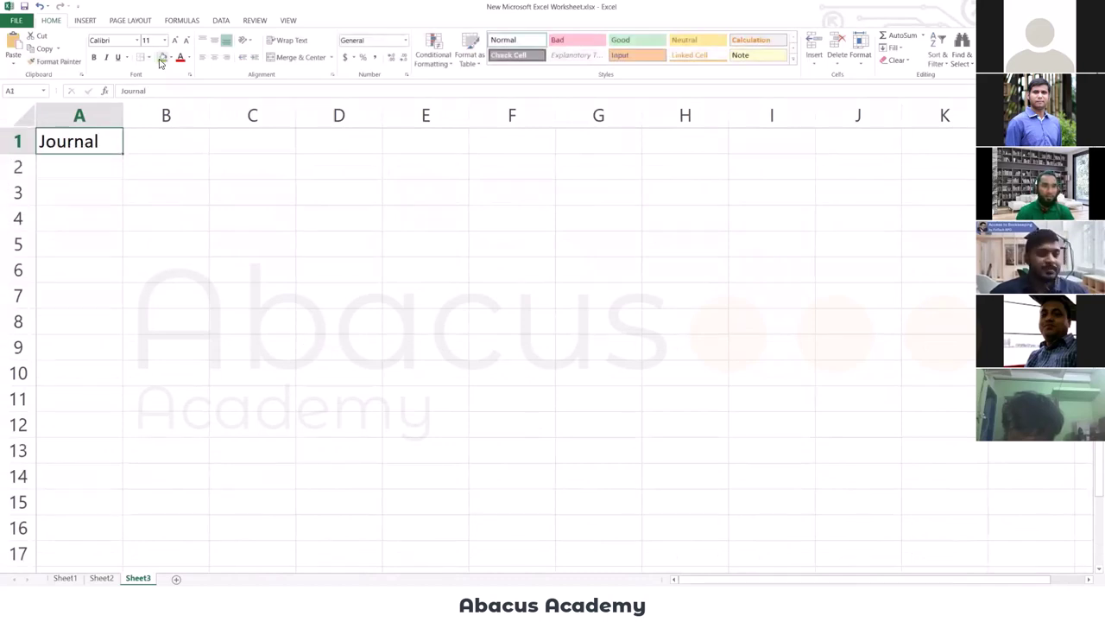
left_click(168, 144)
left_click(144, 202)
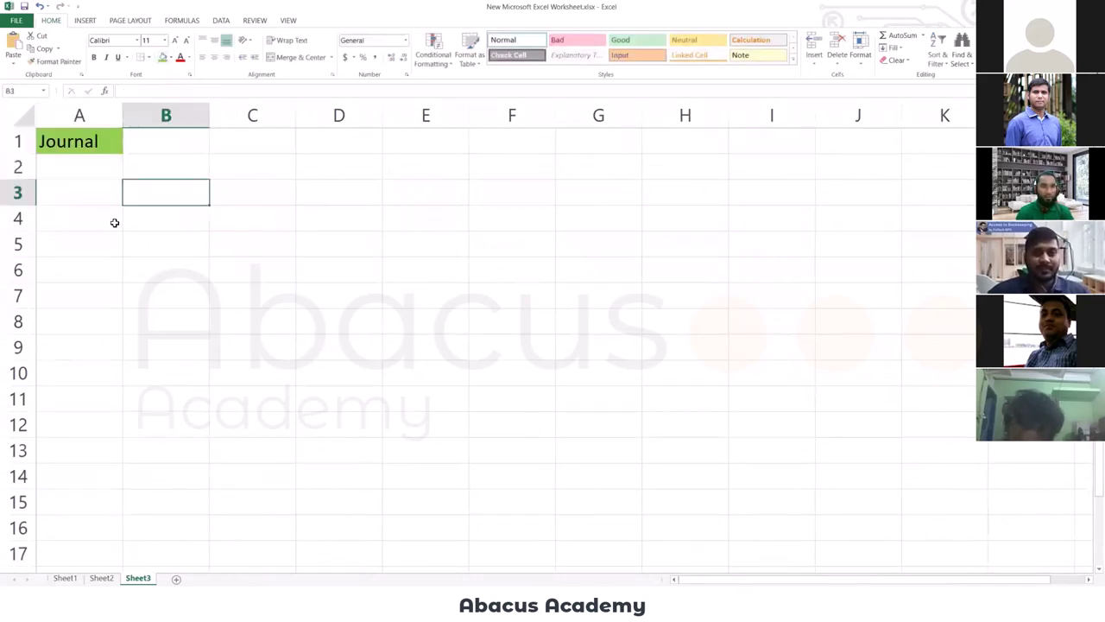
scroll(113, 222, "up", 3)
left_click(144, 199)
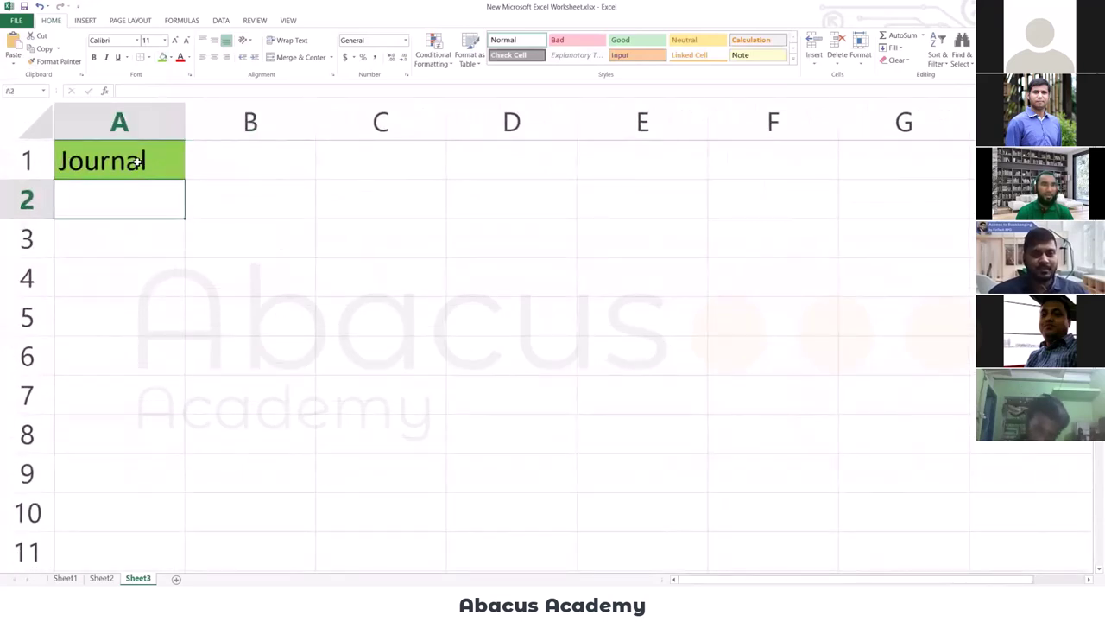
left_click(135, 161)
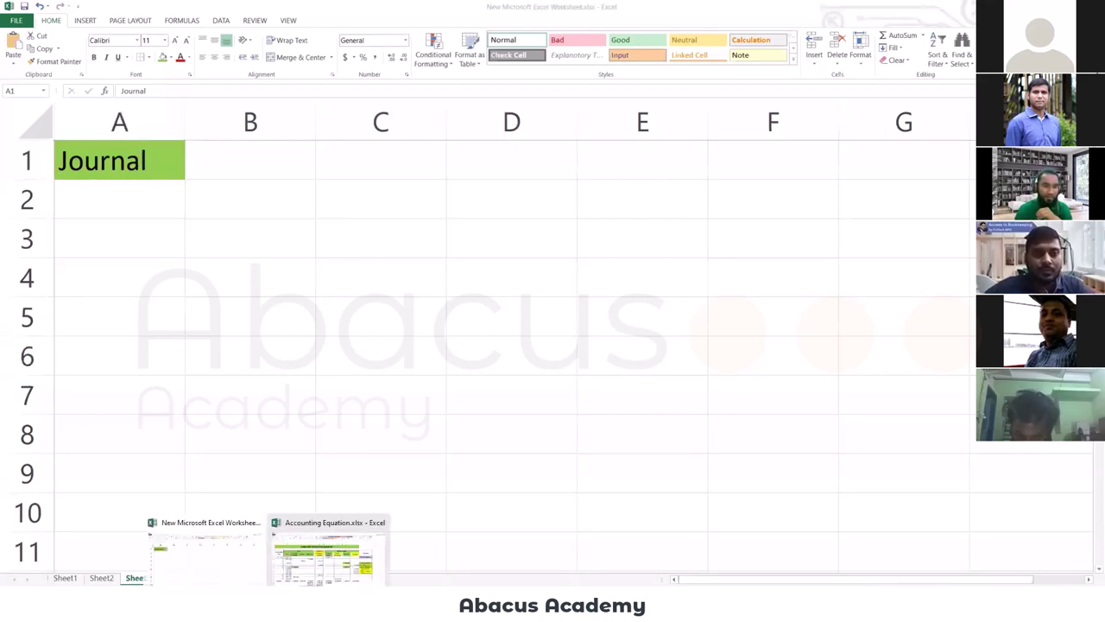
Switch to the Accounting Equation.xlsx workbook and examine the initial investment's Cash and Owner's Capital entries in row 5.
key("alt+Tab")
left_click(149, 245)
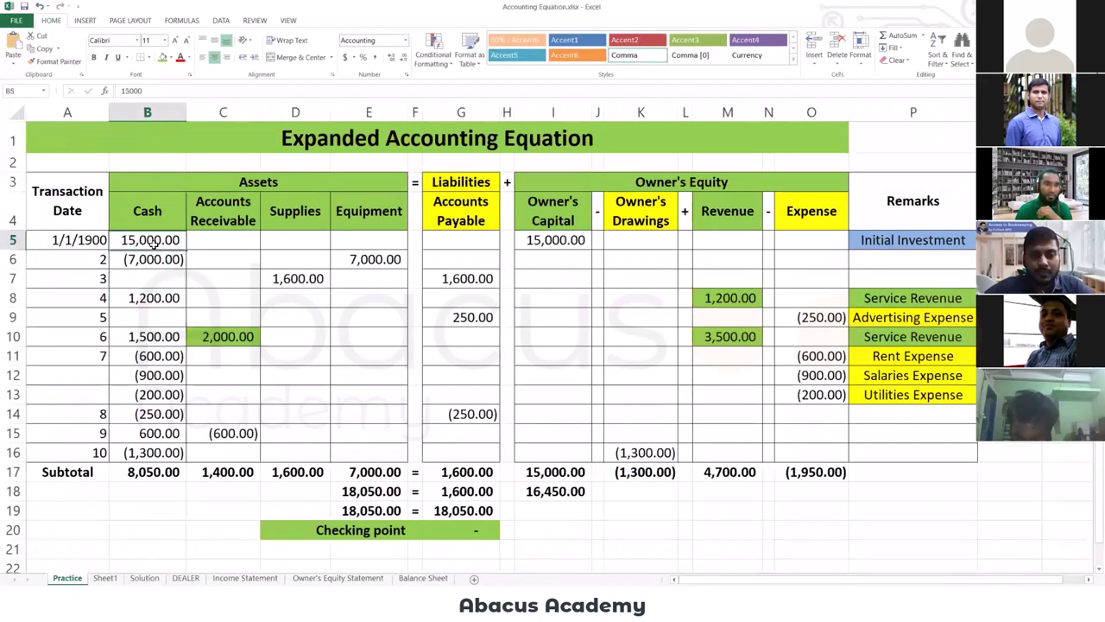
left_click(561, 241)
left_click(150, 242)
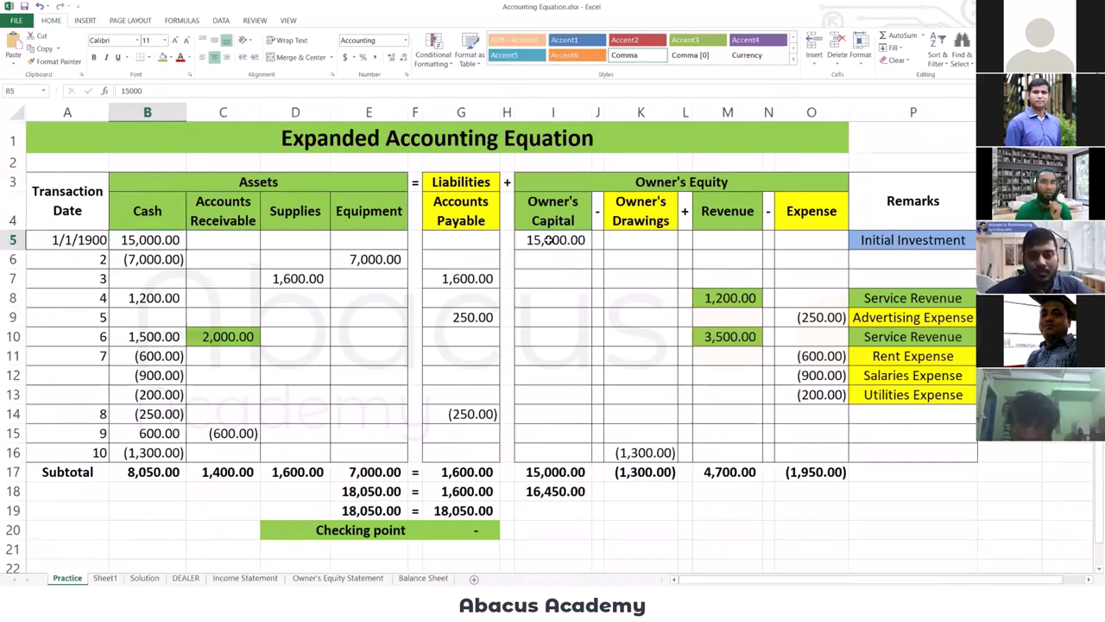
left_click(546, 240)
left_click(168, 246)
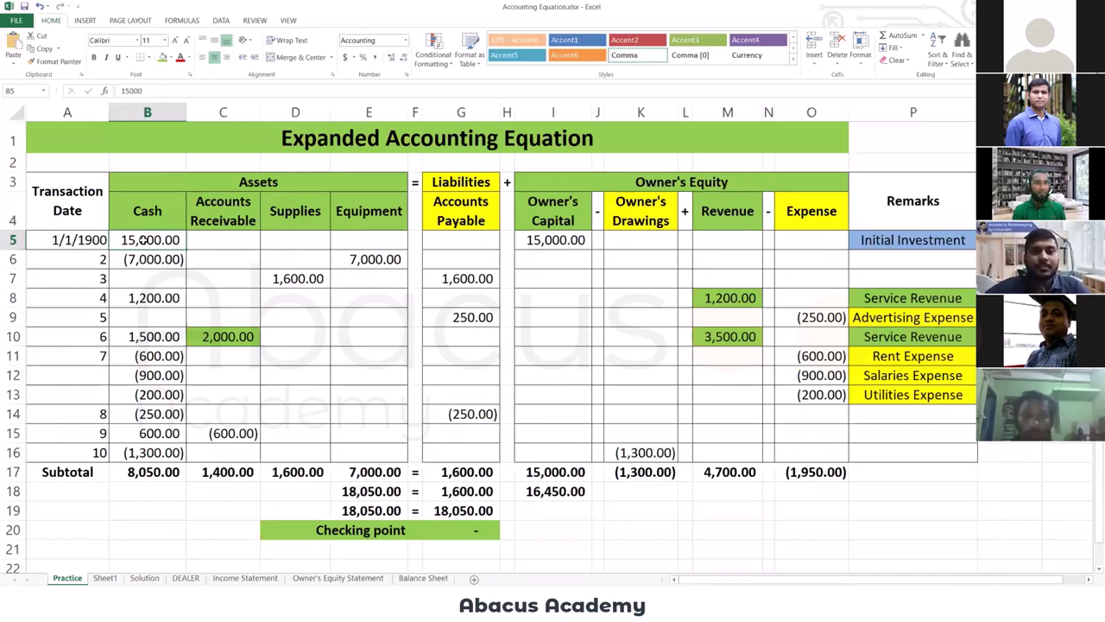
Examine the initial investment's Owner's Capital entry and the Cash column heading, and return to the New Microsoft Excel Worksheet.xlsx workbook.
left_click(557, 242)
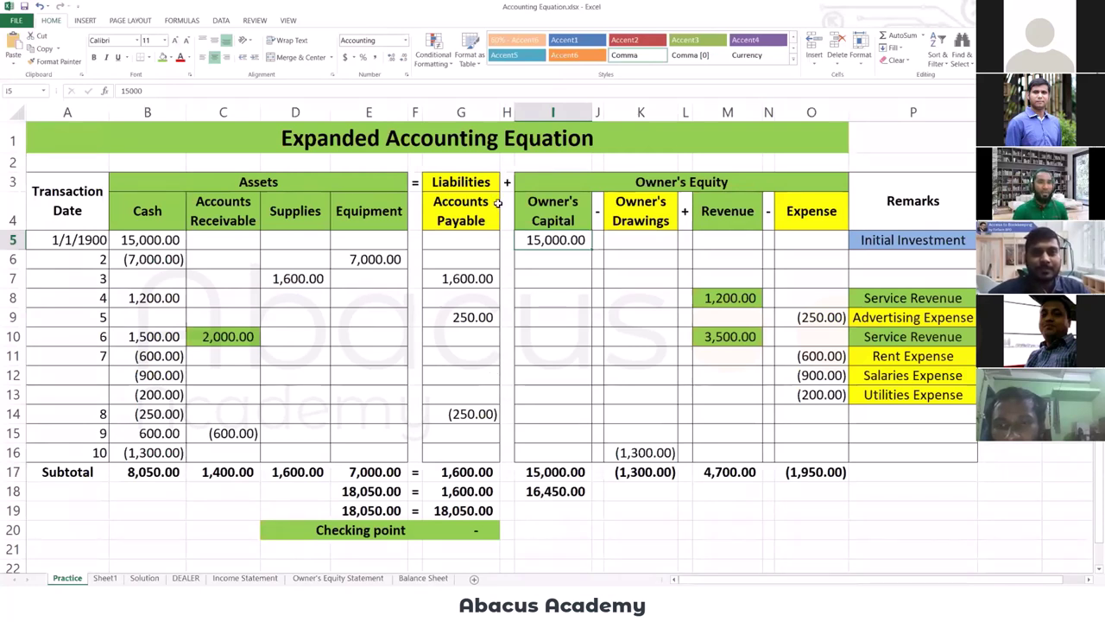
left_click(144, 211)
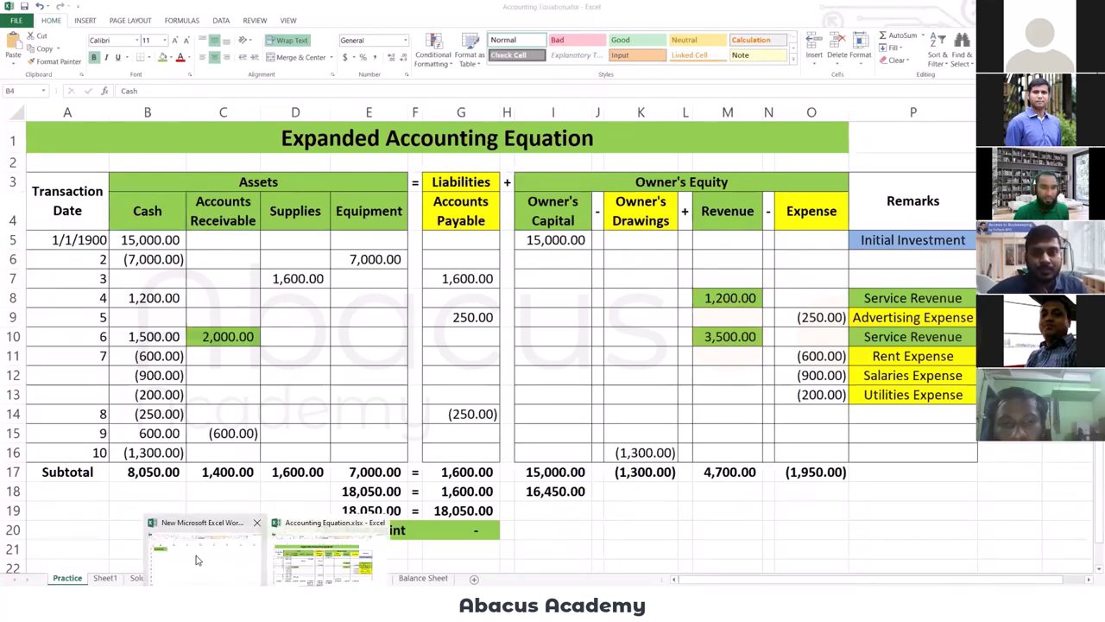
left_click(251, 565)
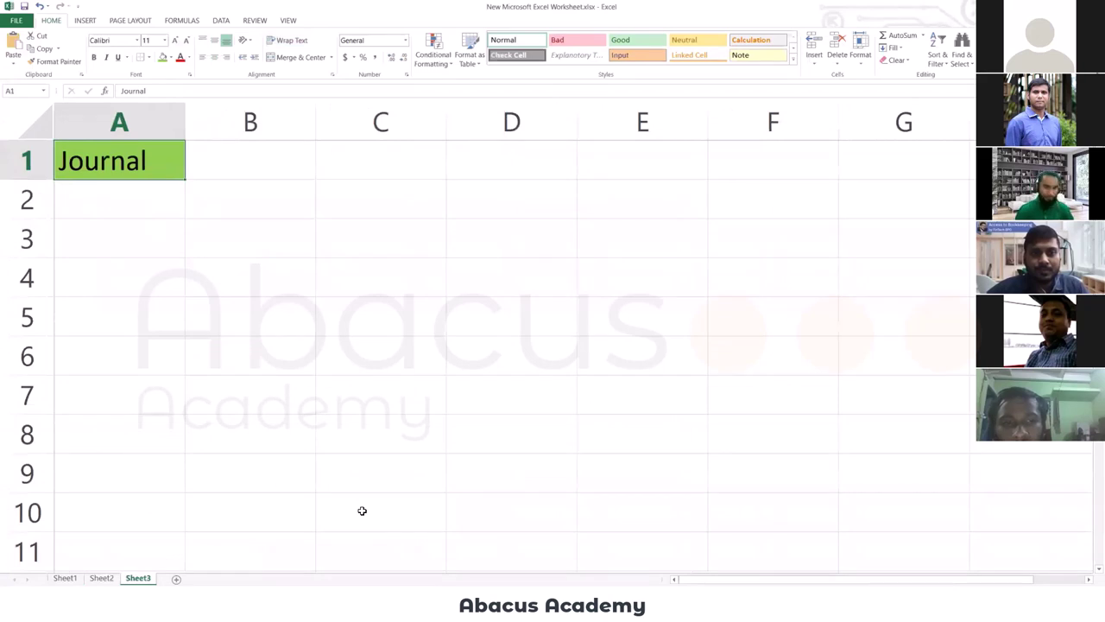
Change the sheet title in A1 to Genral Journal.
key("F2")
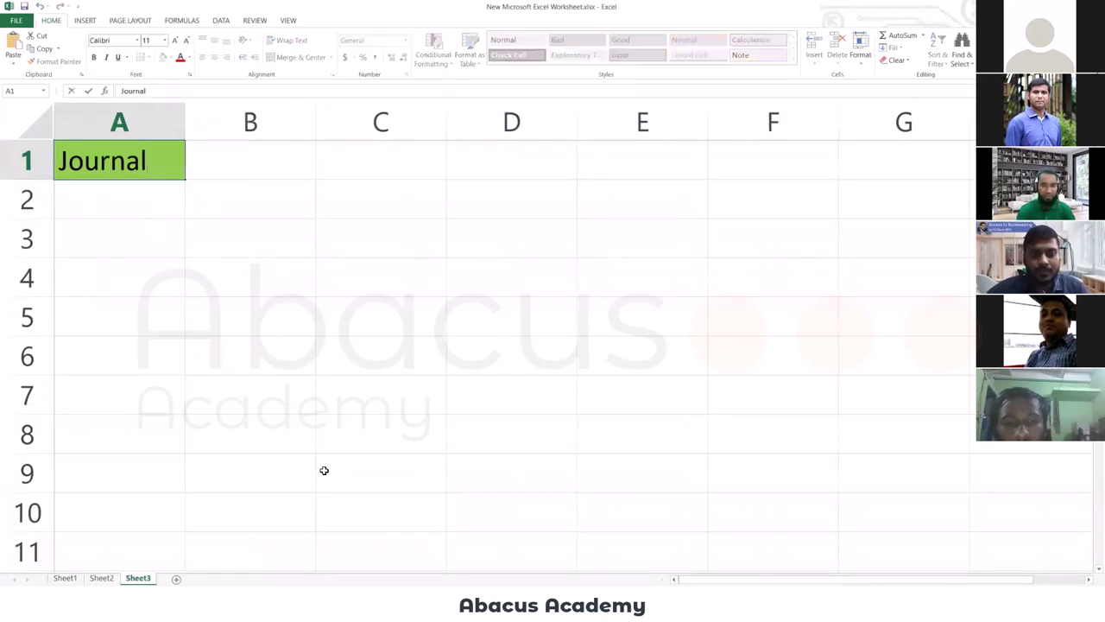
key("Home")
type("Genral")
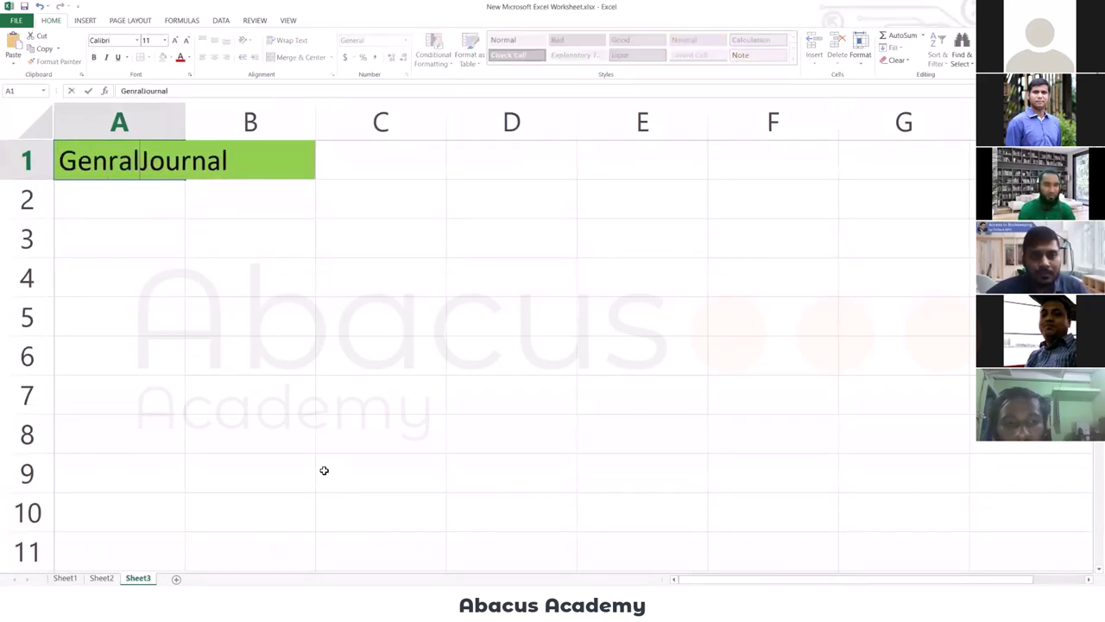
key("Return")
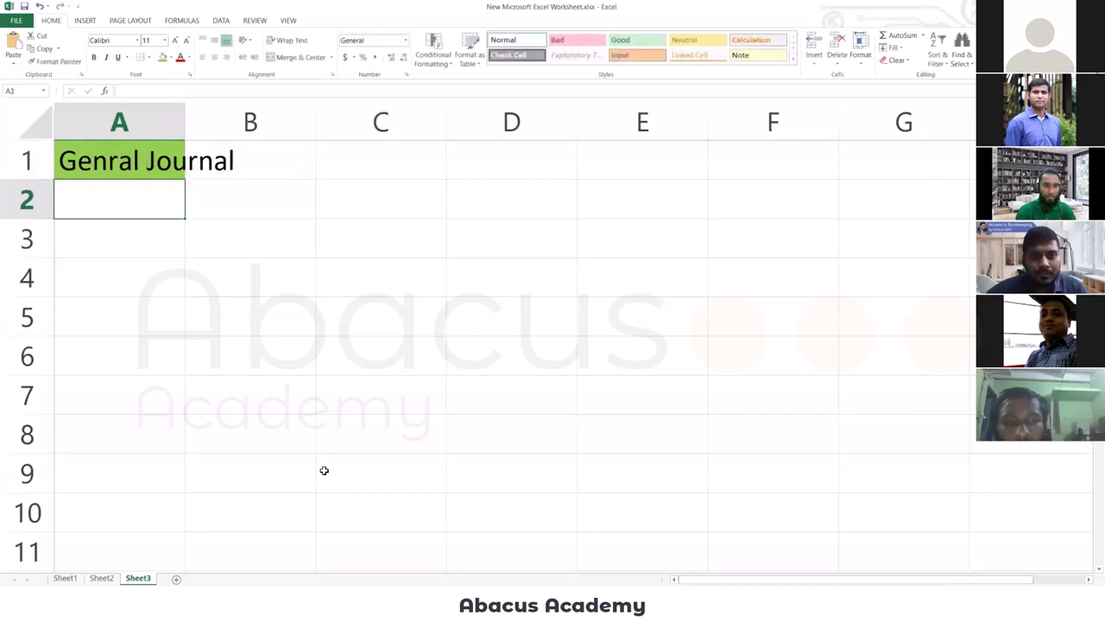
Enter the headings Date in A3 and Account Titles and Explanation in B3, with column B widened to fit its text.
left_click(145, 248)
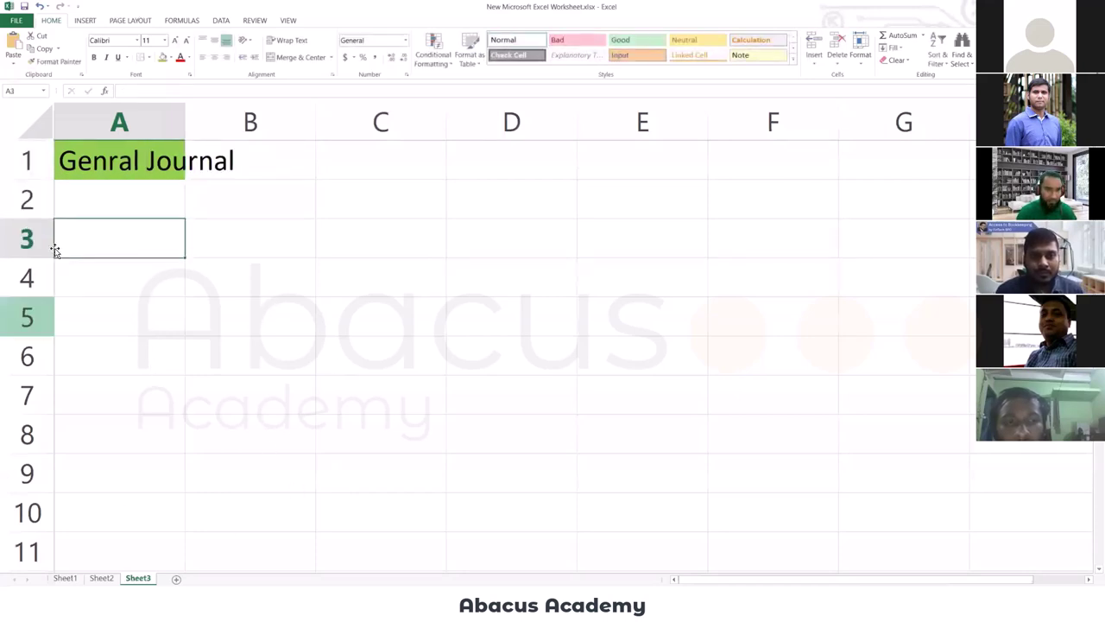
type("Date")
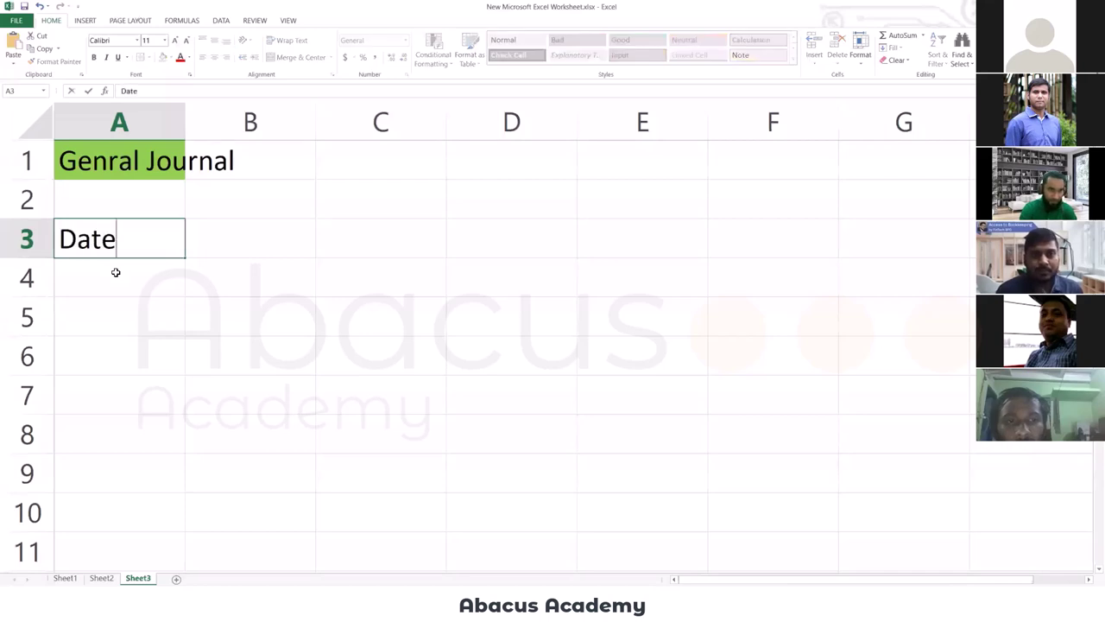
key("Tab")
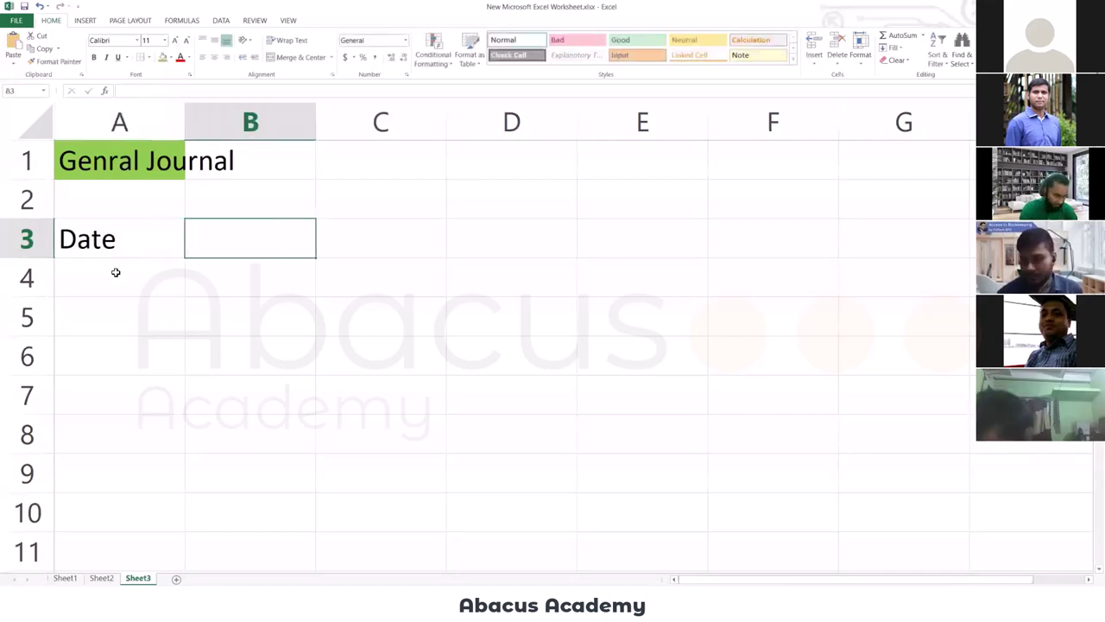
type("Accou")
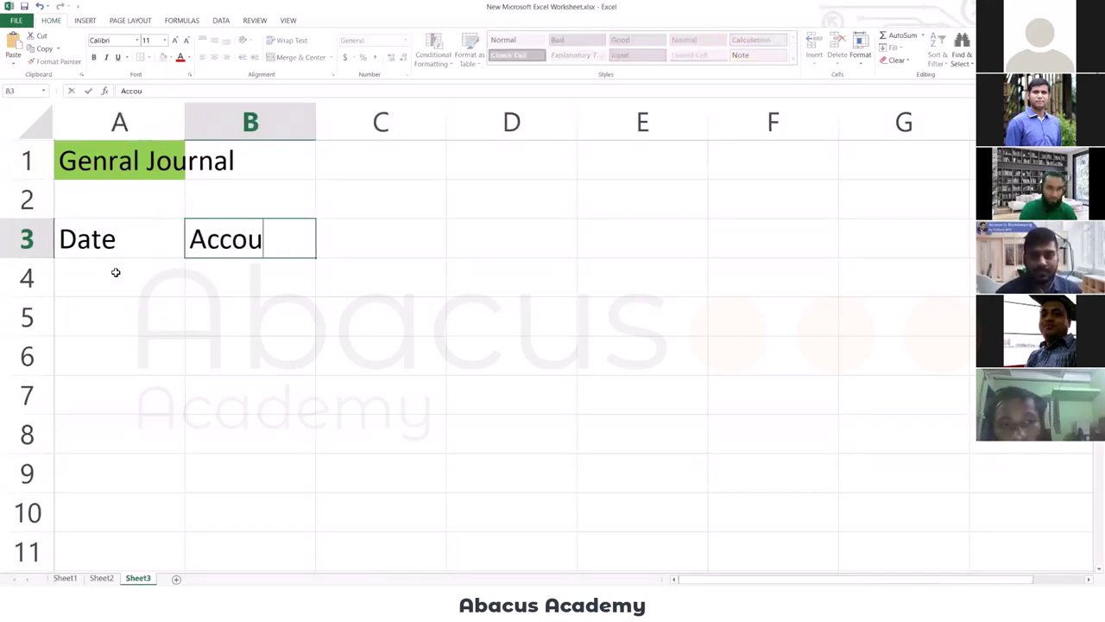
type("nt Titl")
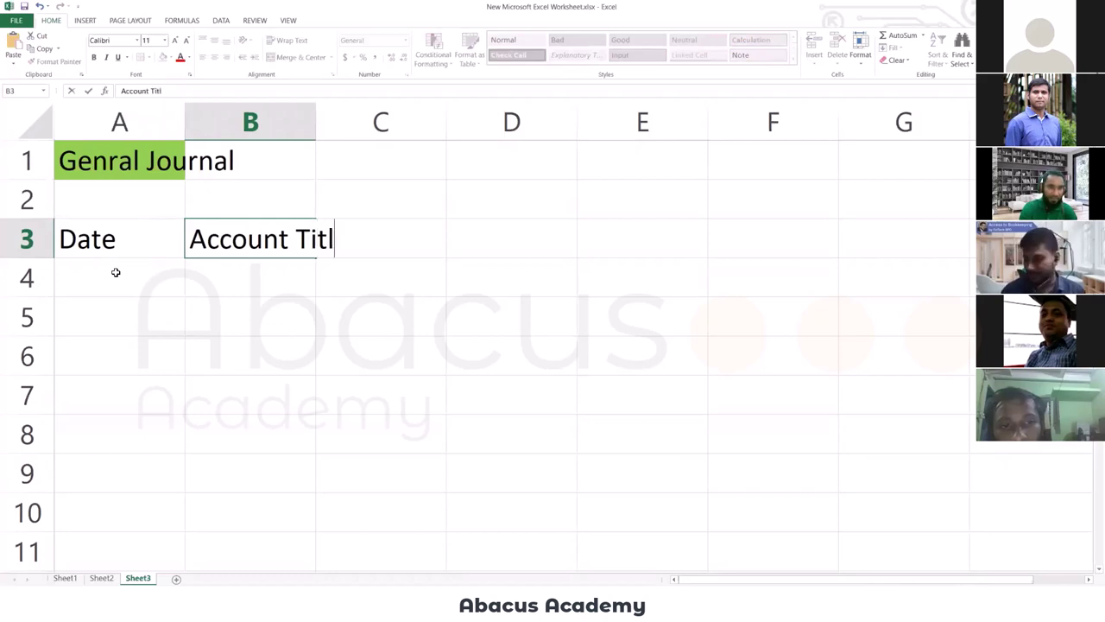
type("es andn")
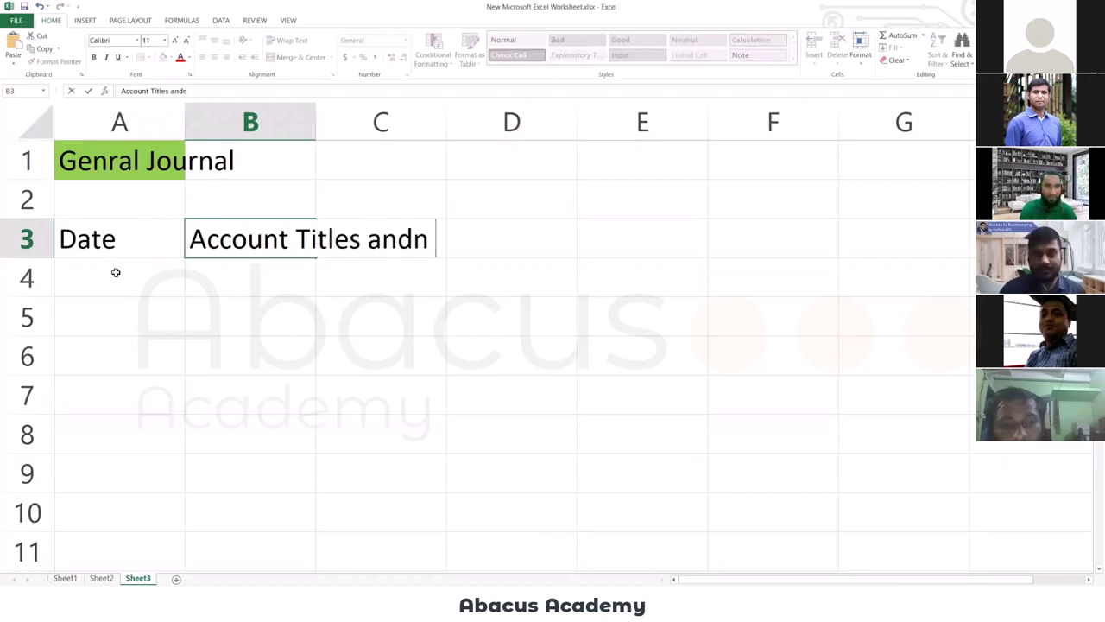
key("BackSpace")
type("Exp")
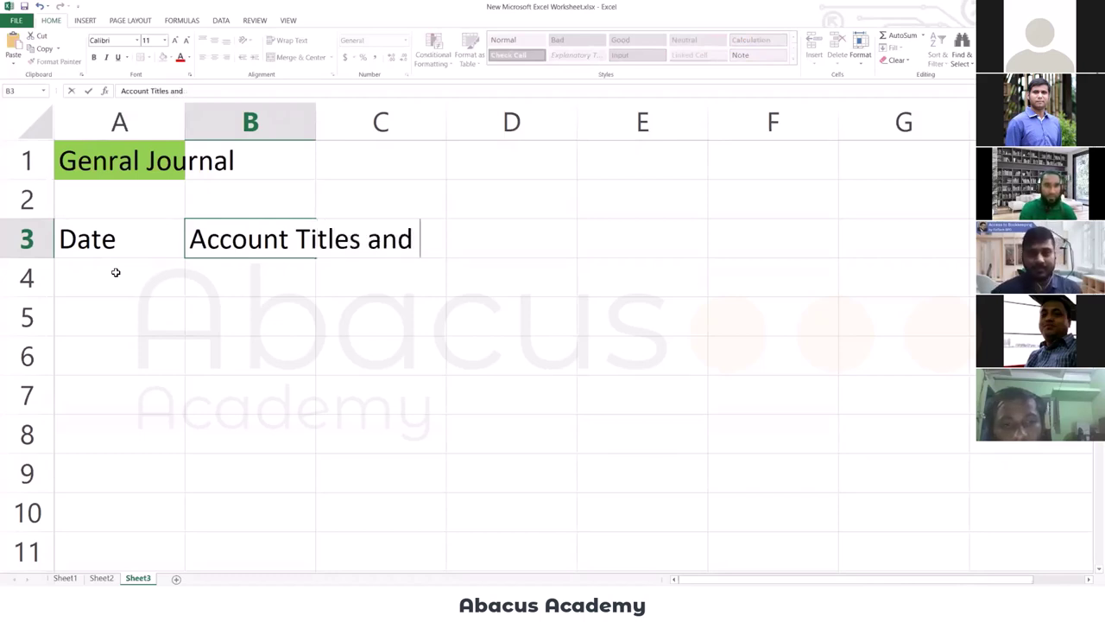
type("lanac")
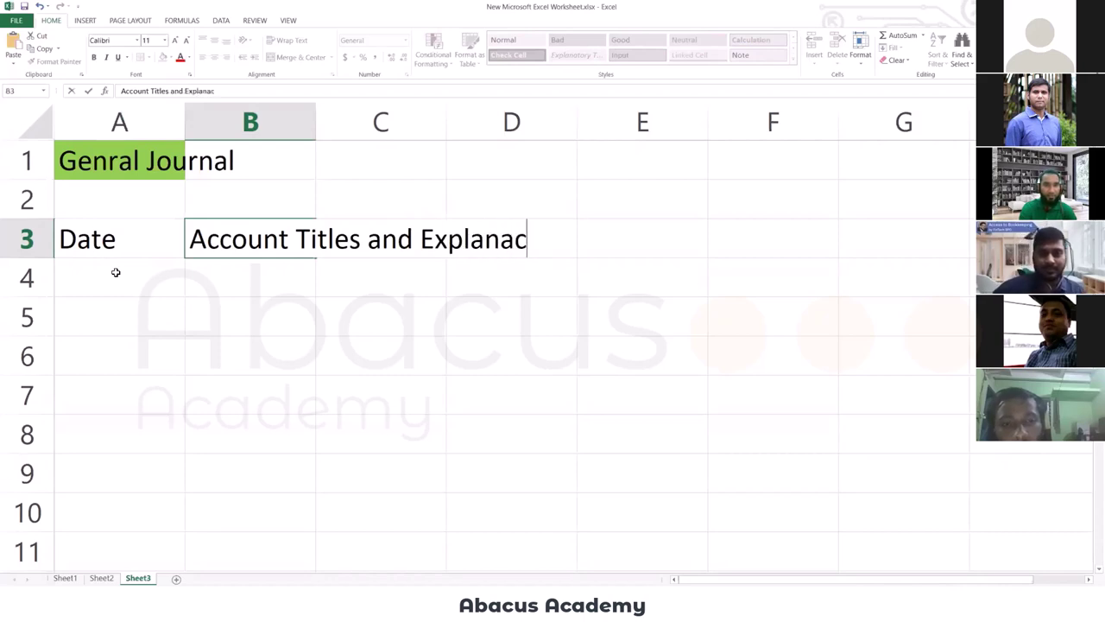
key("BackSpace")
type("tion")
Enter the headings Ref. in C3, Debit in D3 and Credit in E3.
left_click(605, 243)
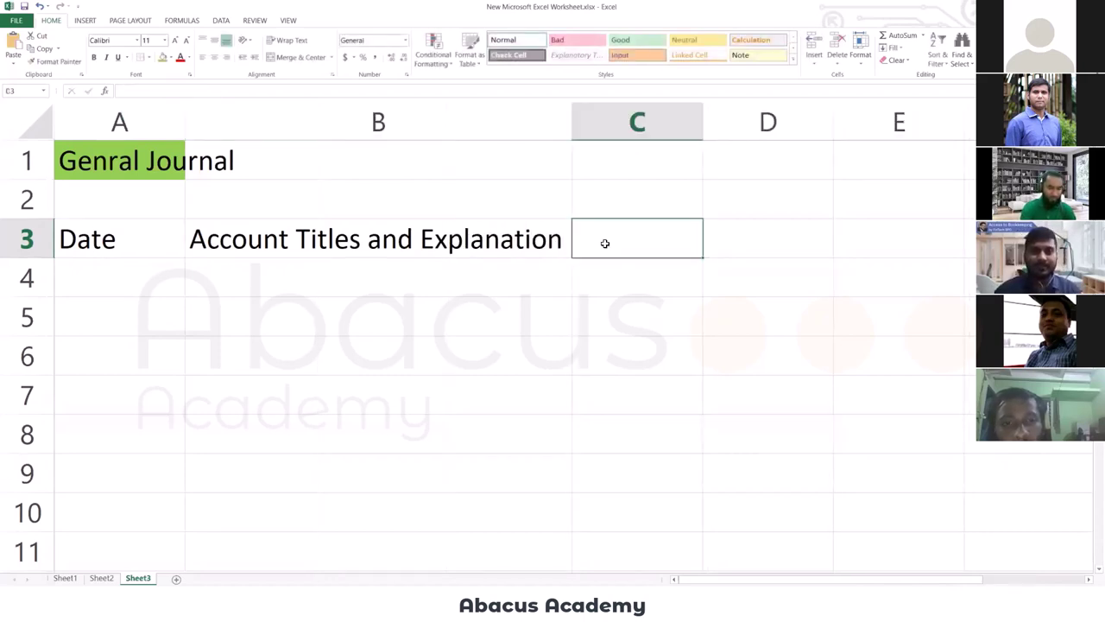
type("Ref.")
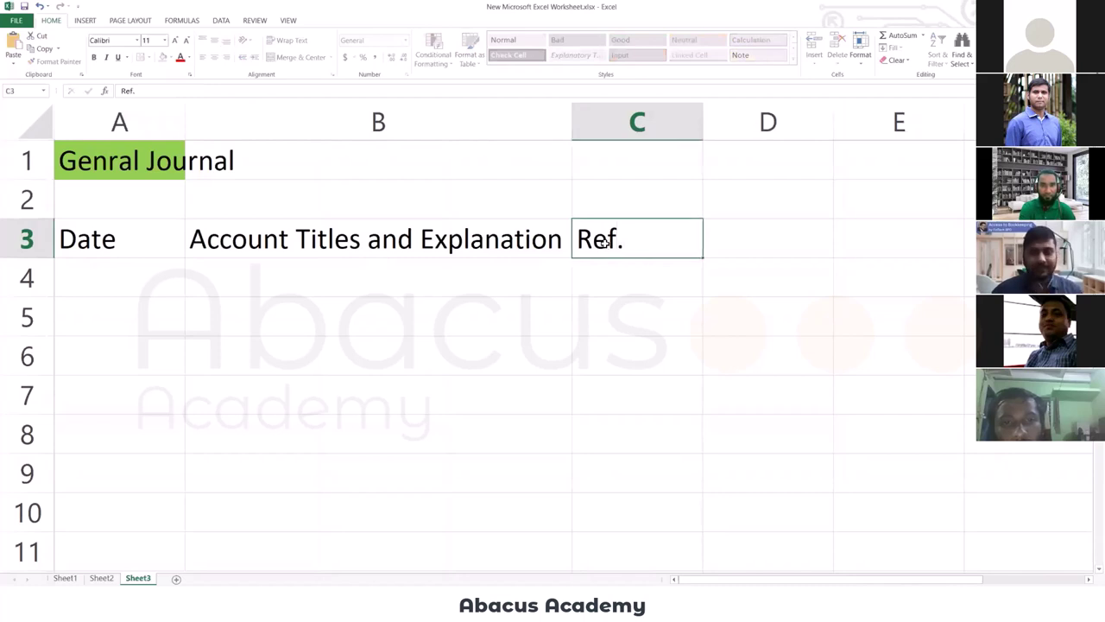
key("Tab")
type("Debi")
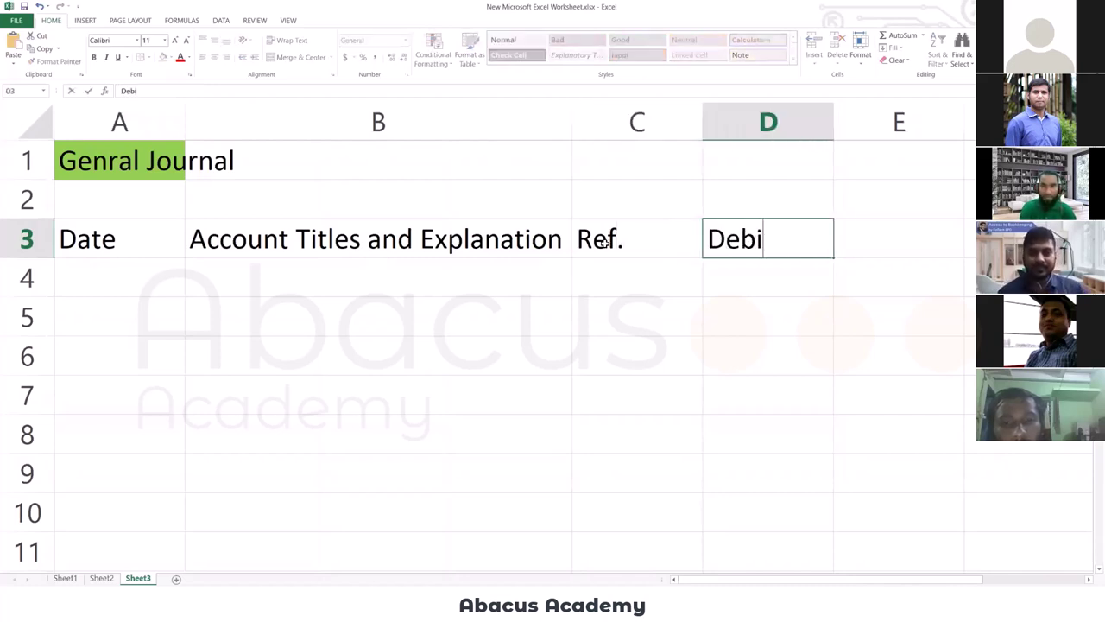
type("t")
key("Tab")
type("Cre")
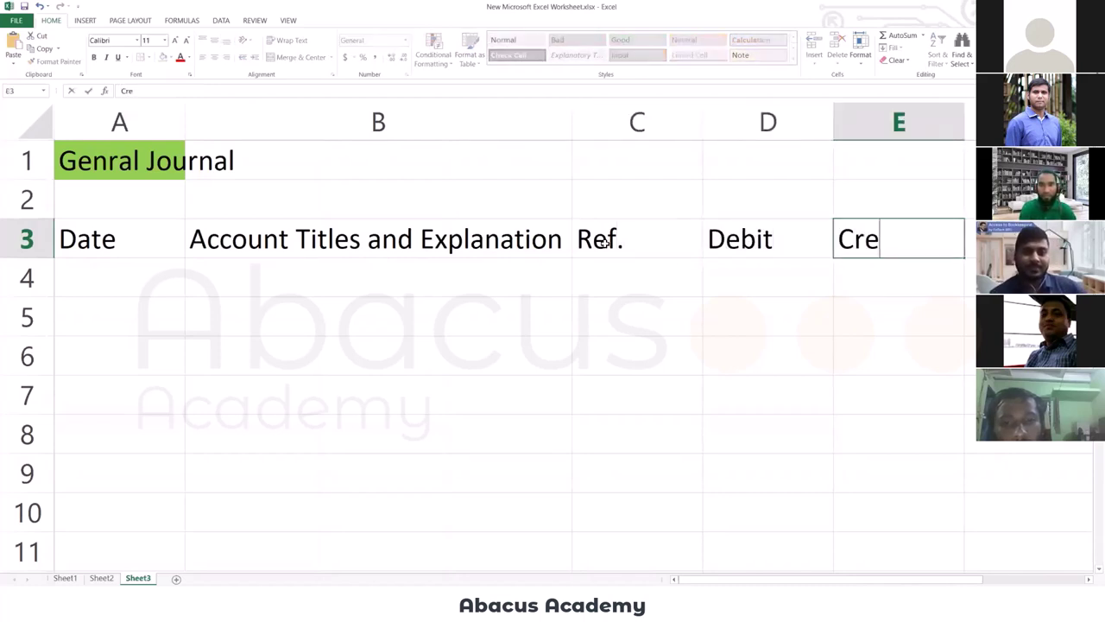
type("dit")
key("Return")
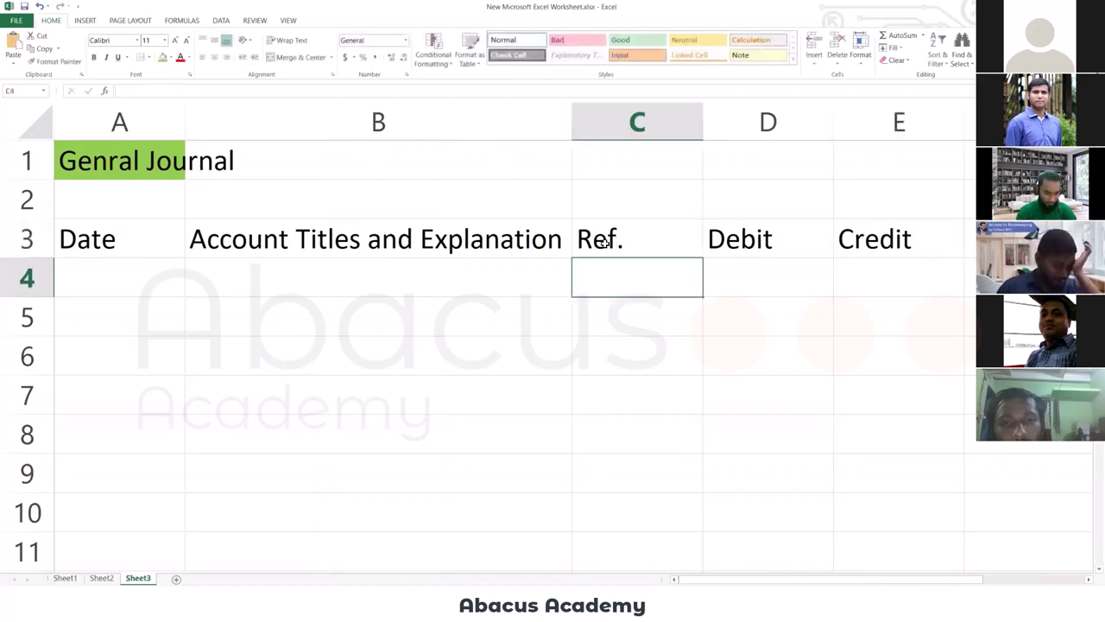
key("Up")
key("Up")
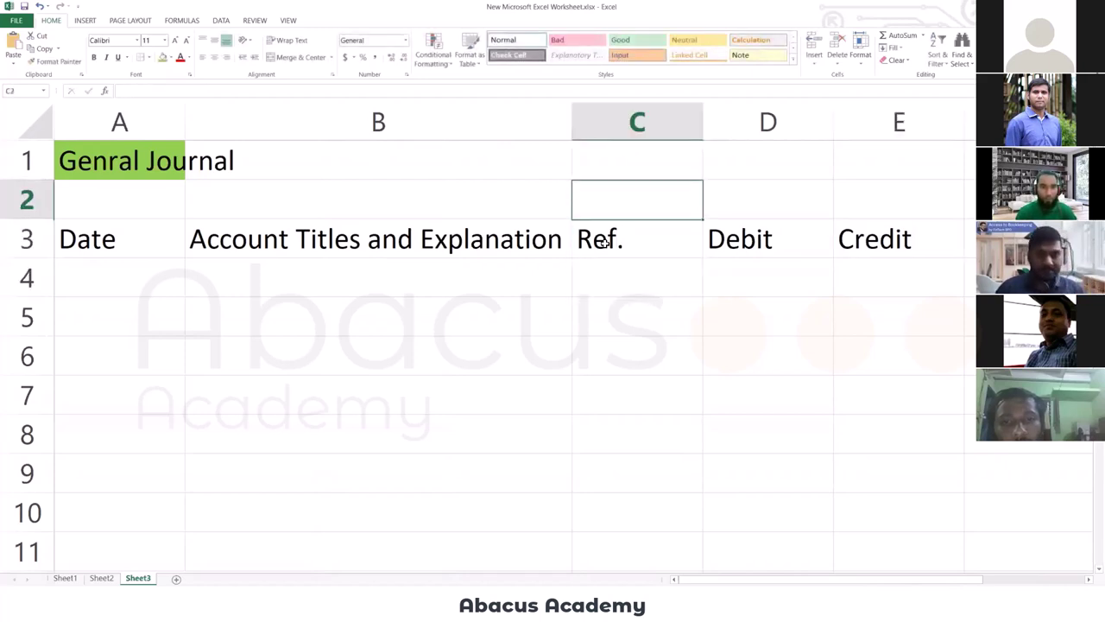
key("Left")
key("Left")
key("Right")
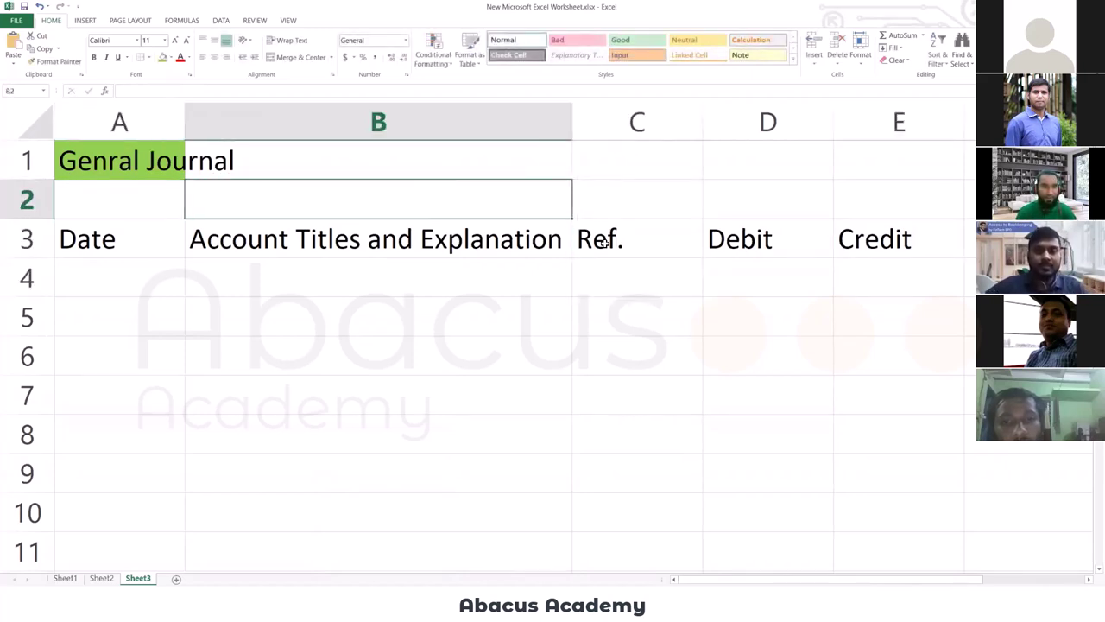
key("Left")
Insert a new column before Account Titles and Explanation and enter the heading Jr. No. in B3.
right_click(307, 116)
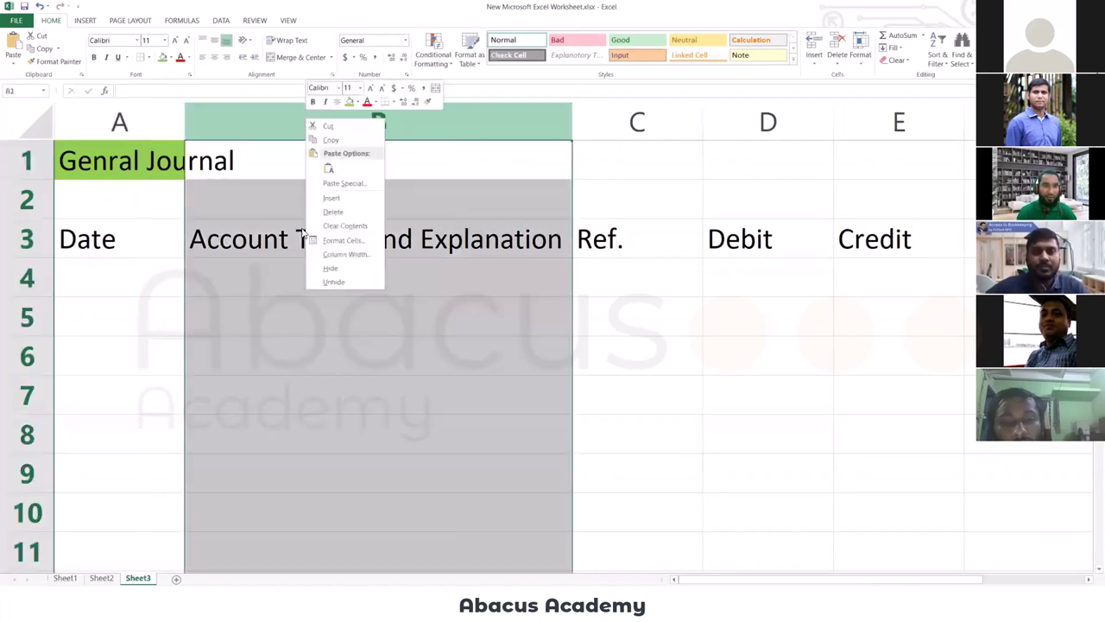
left_click(342, 198)
left_click(245, 284)
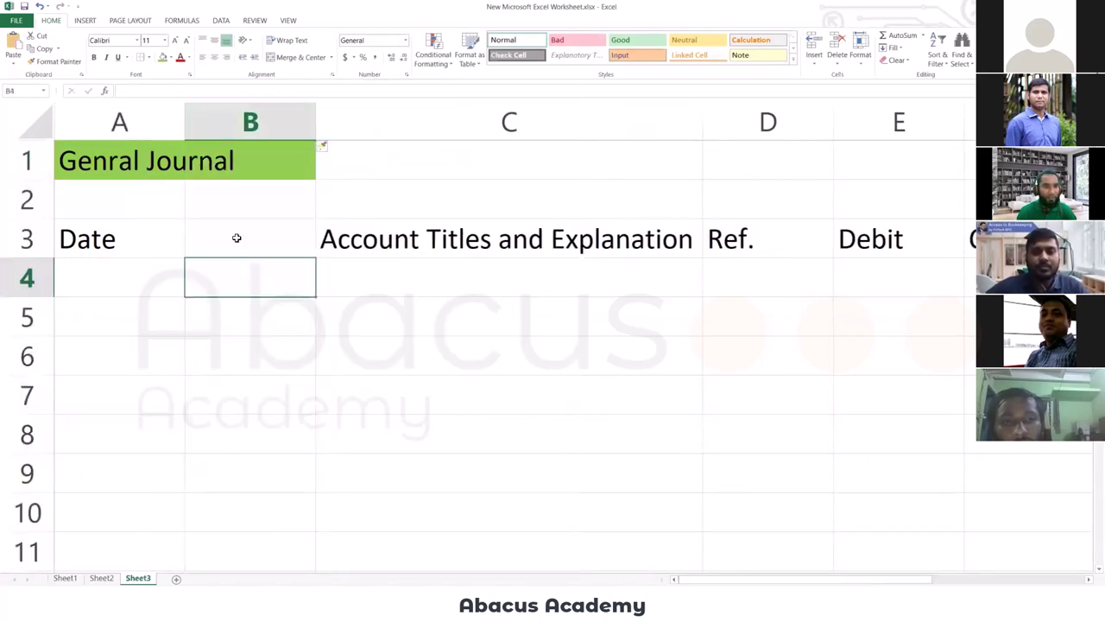
left_click(236, 238)
type("N")
key("BackSpace")
type("J")
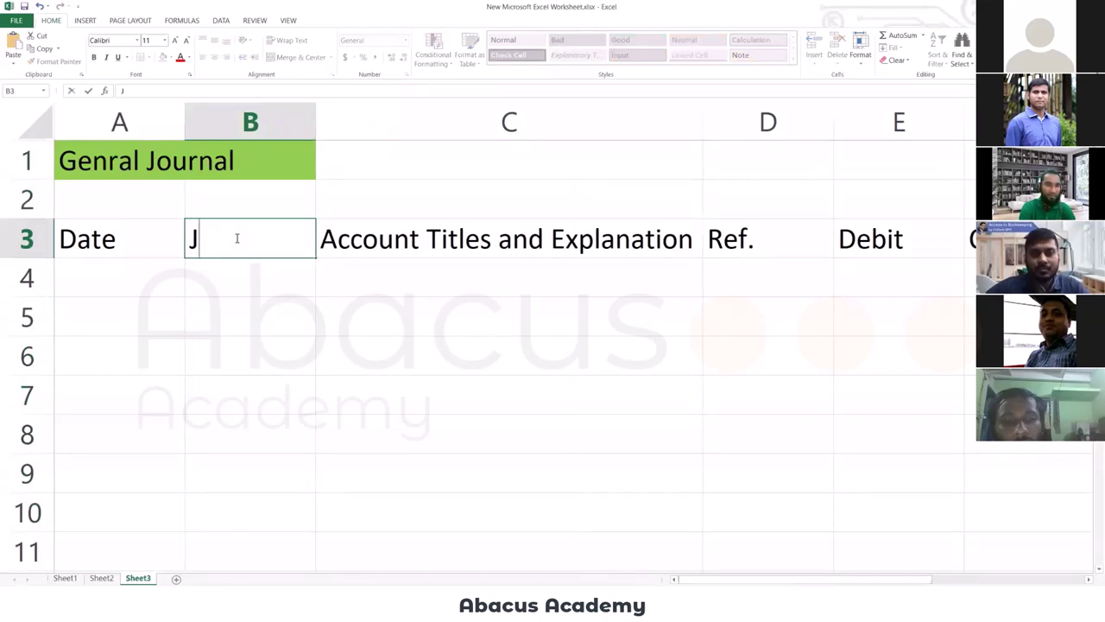
type("r. No.")
key("Up")
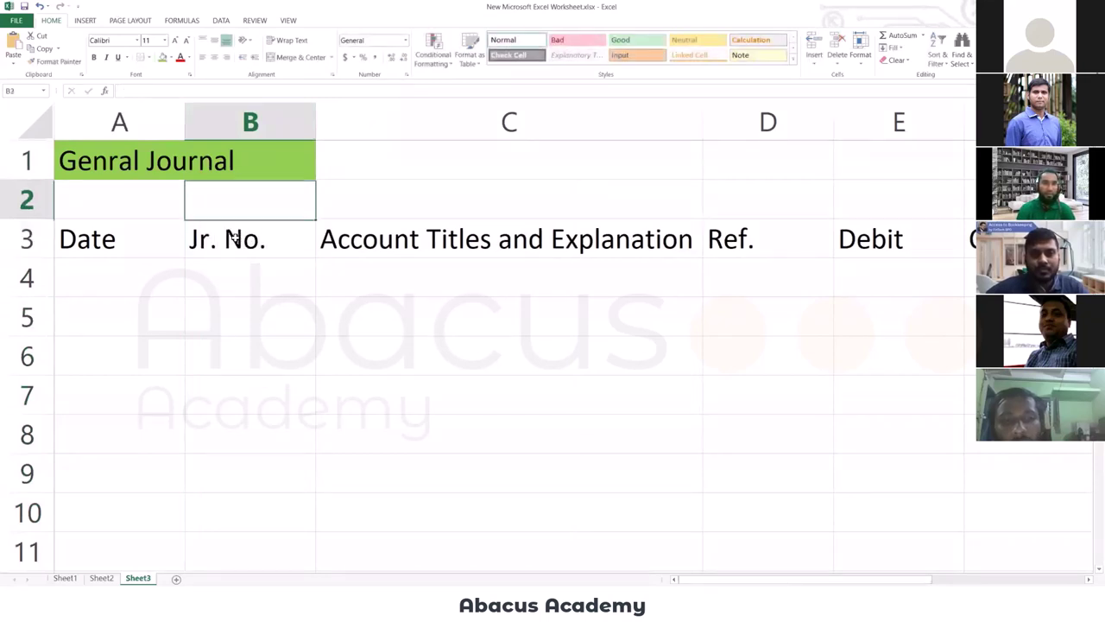
key("Right")
key("Right")
key("Right")
key("Right")
key("Left")
key("Left")
key("Left")
key("Left")
key("Left")
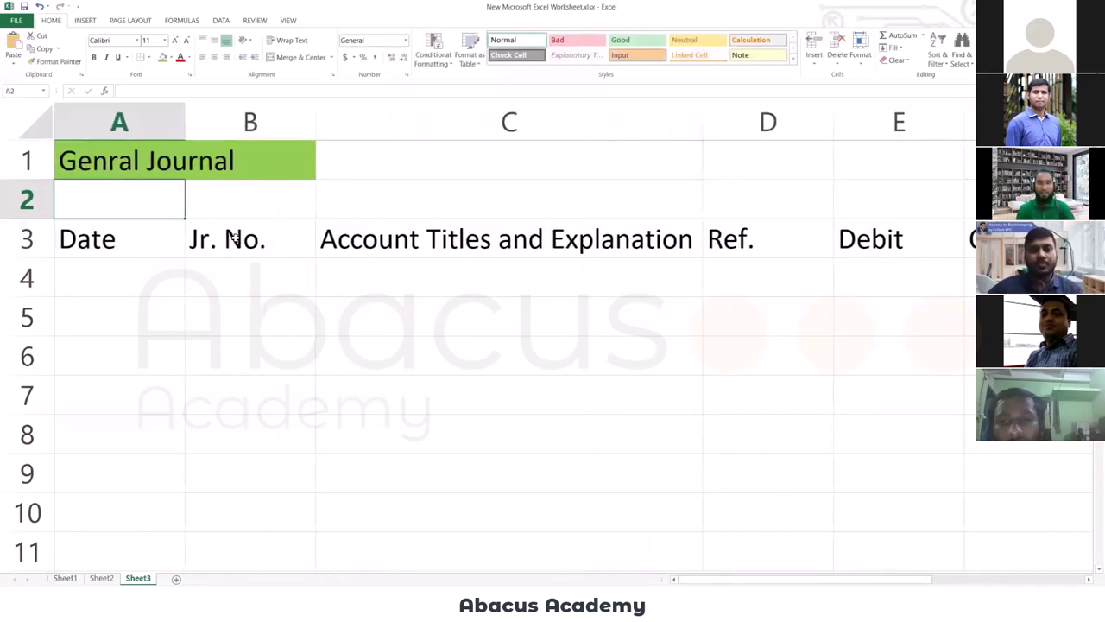
Enter the journal page number J1 in F2, above the Credit heading.
key("Right")
key("Right")
key("Right")
key("Right")
key("Right")
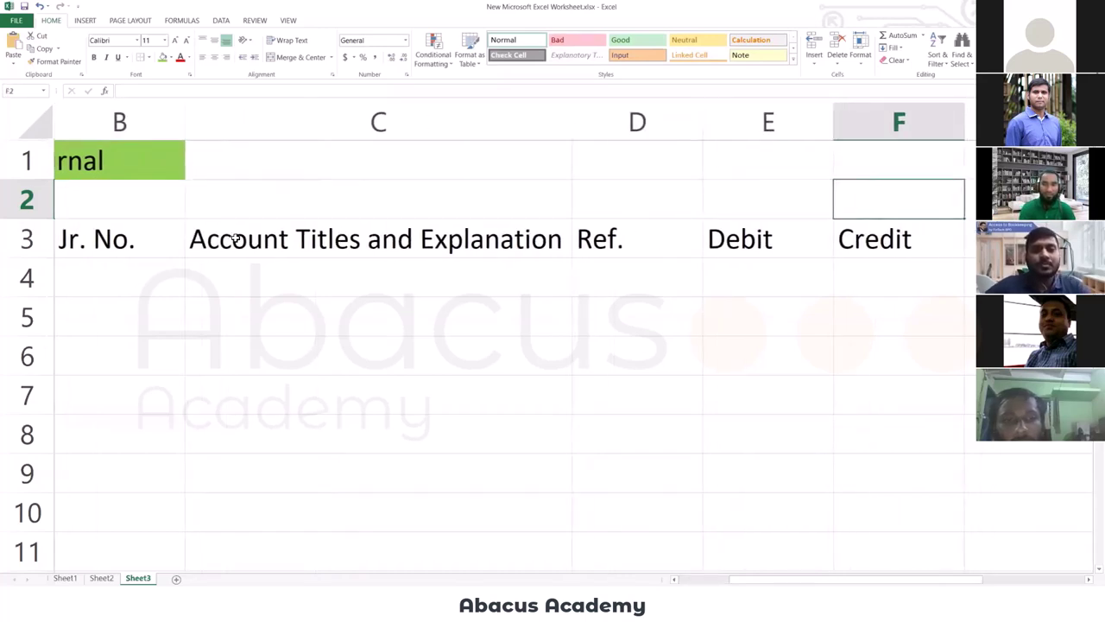
type("J1")
key("Return")
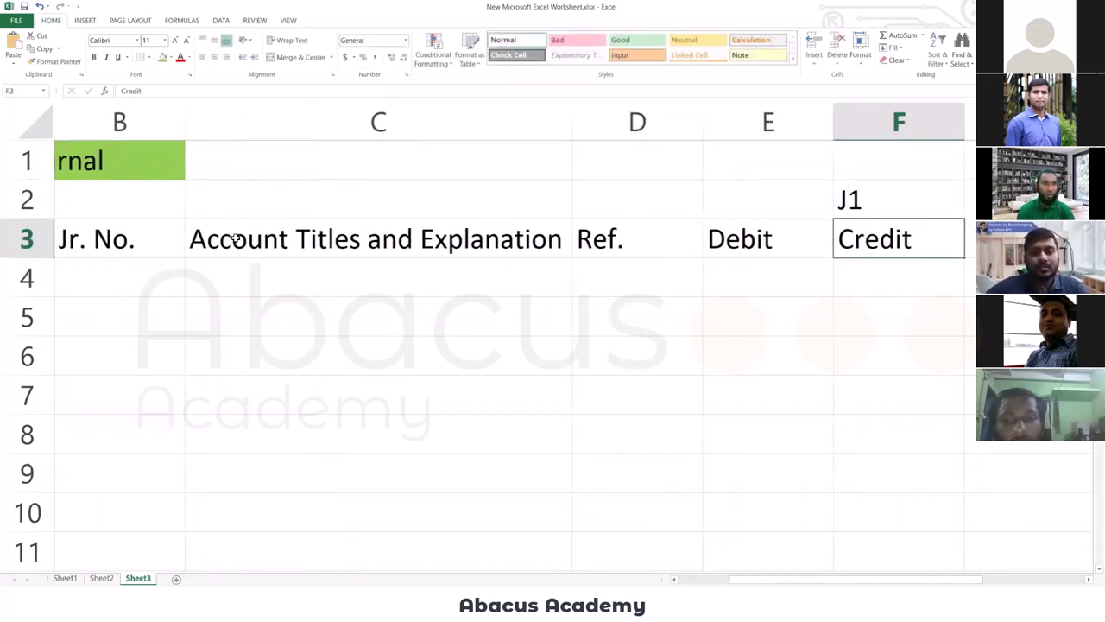
Start the first journal entry in row 4 with Date 1 and Jr. No. 1.
key("Left")
key("Left")
key("Left")
key("Left")
key("Left")
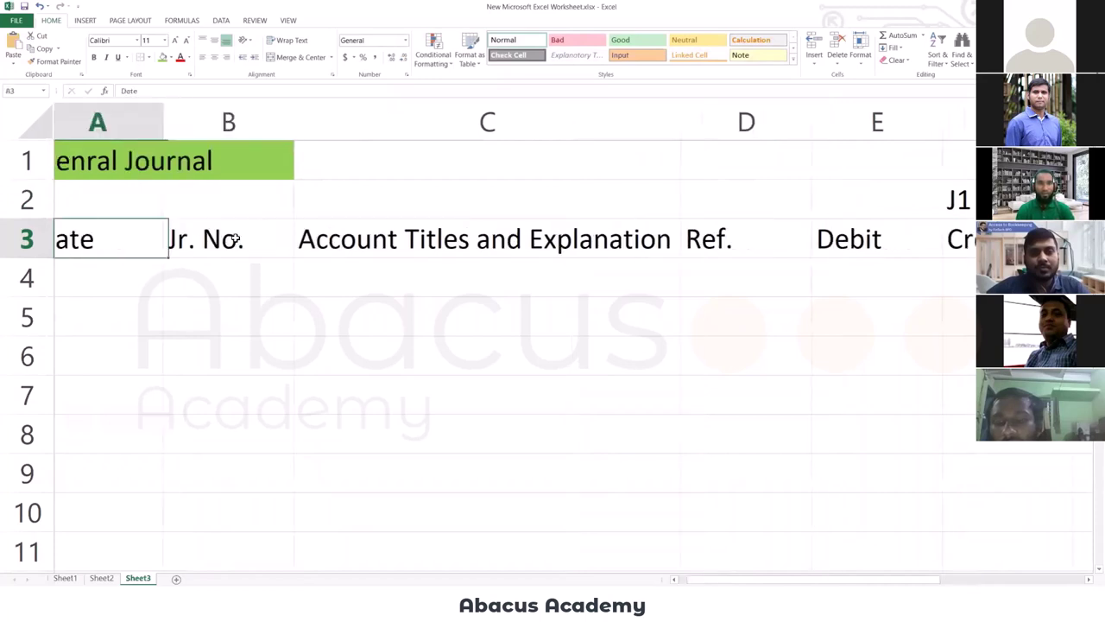
scroll(242, 289, "down", 1, "ctrl")
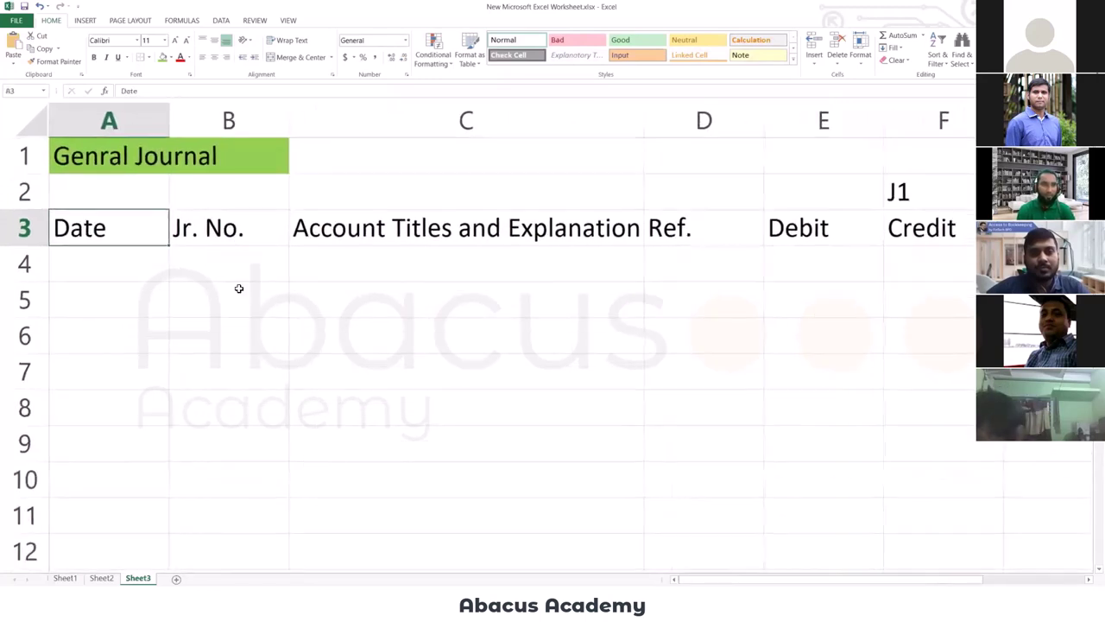
left_click(128, 268)
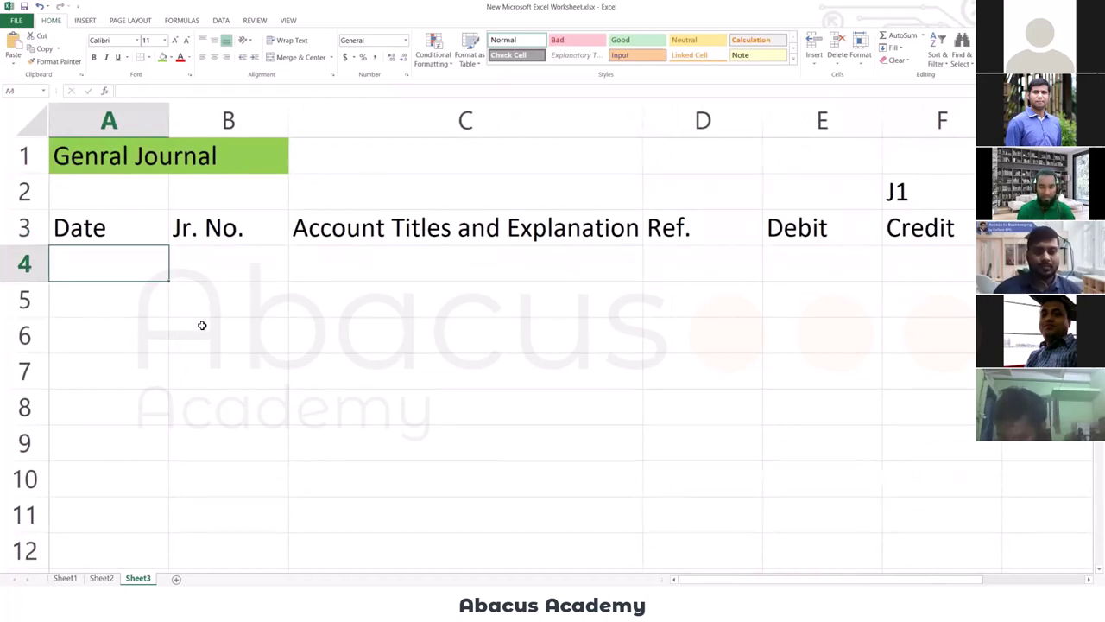
type("1")
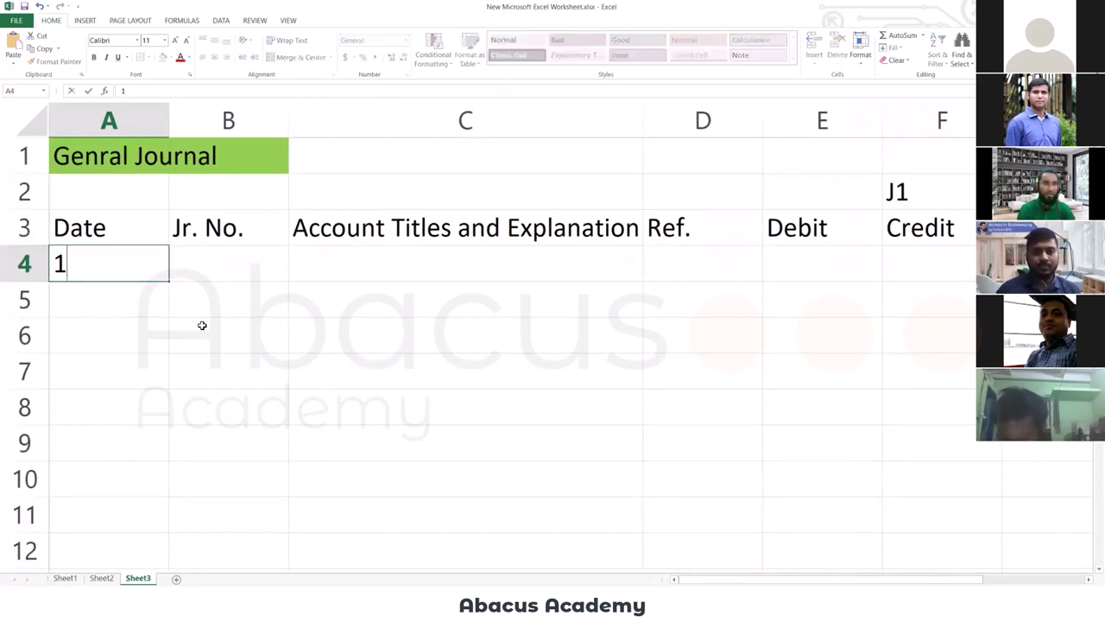
key("Tab")
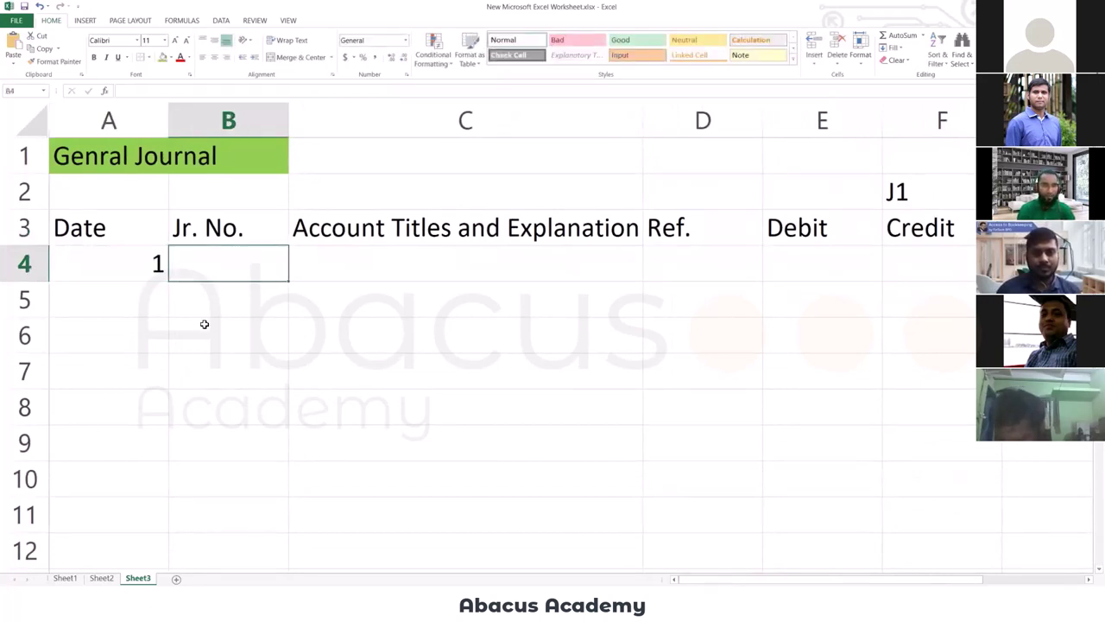
type("1")
key("Tab")
Change the date of the first journal entry in A4 to 1-Sep.
key("Home")
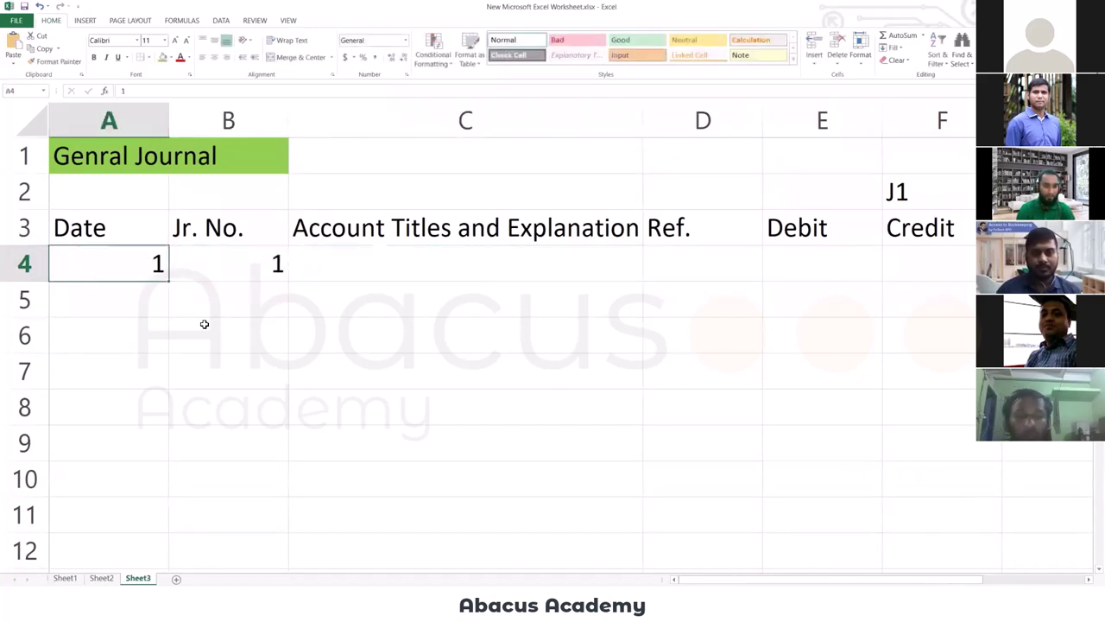
type("Sep")
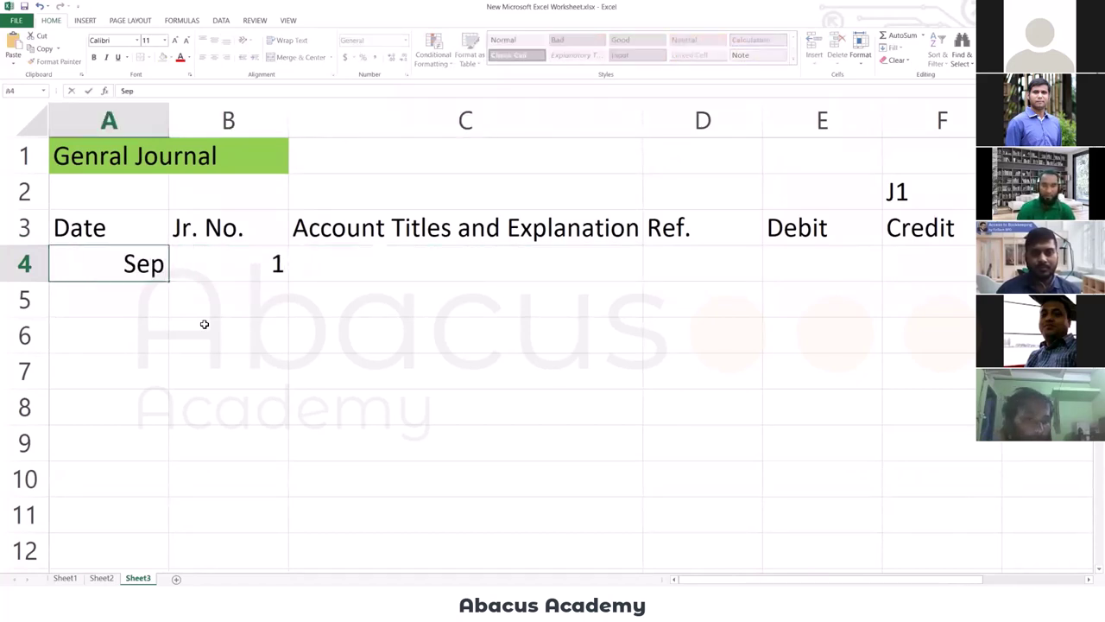
key("Return")
key("Up")
key("Right")
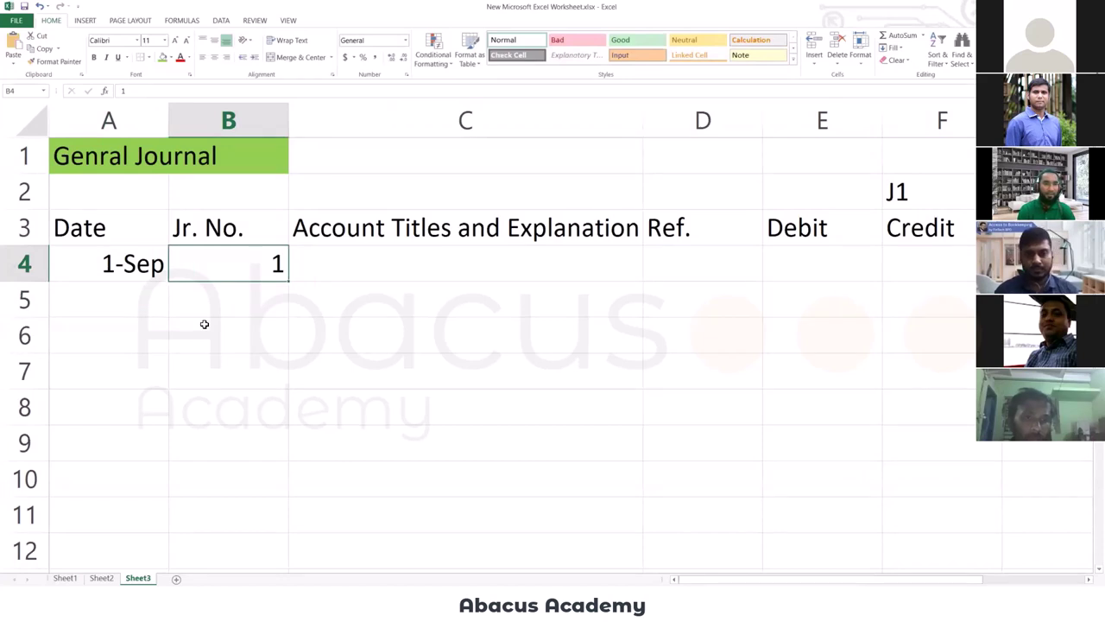
key("Right")
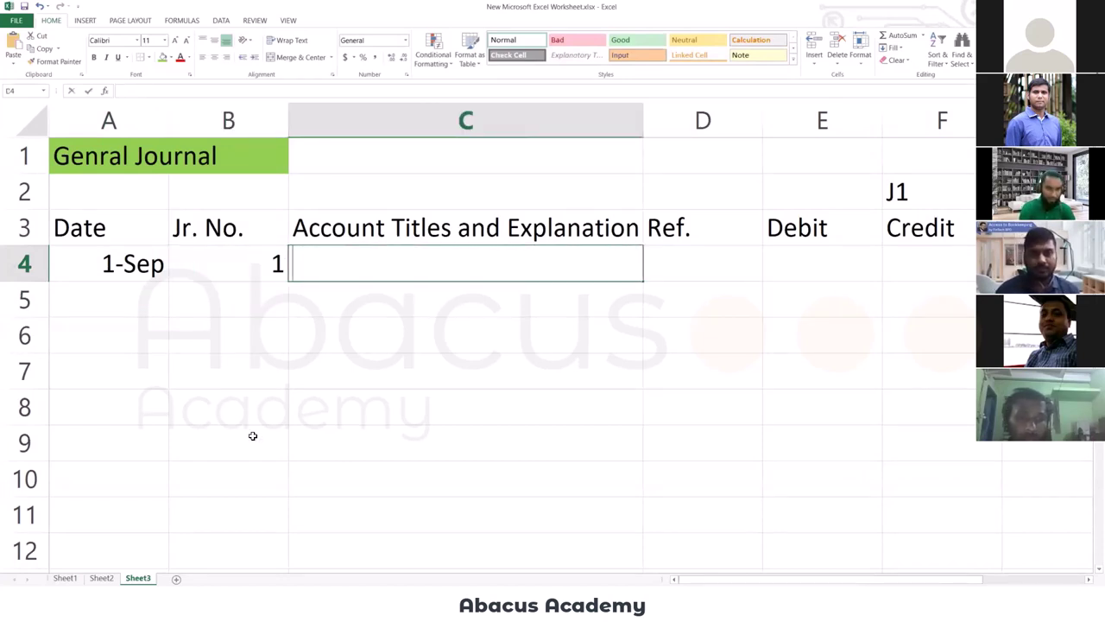
type("Cash")
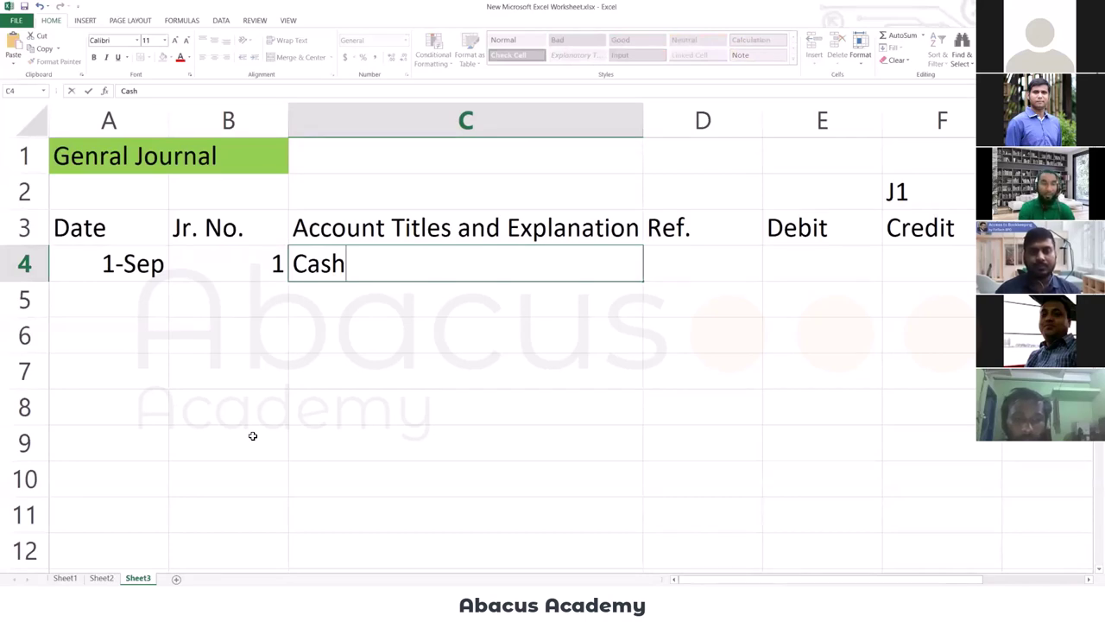
key("BackSpace")
key("BackSpace")
key("BackSpace")
key("BackSpace")
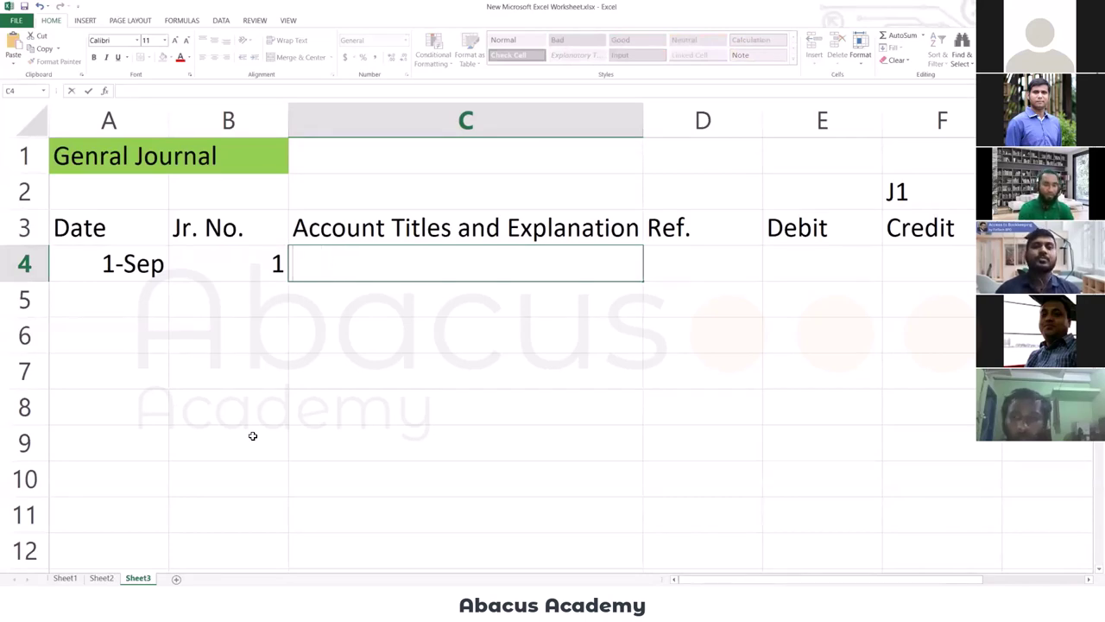
Enter the account title Owner's Capital in C4 with a credit of 15000 in F4.
type("Owner")
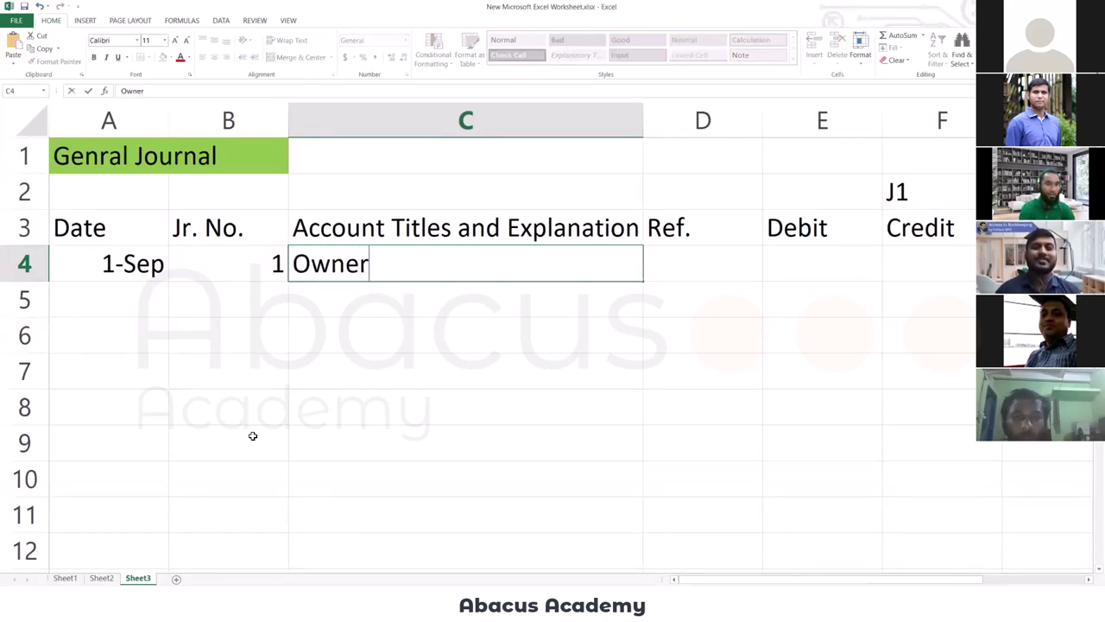
type("\\")
key("BackSpace")
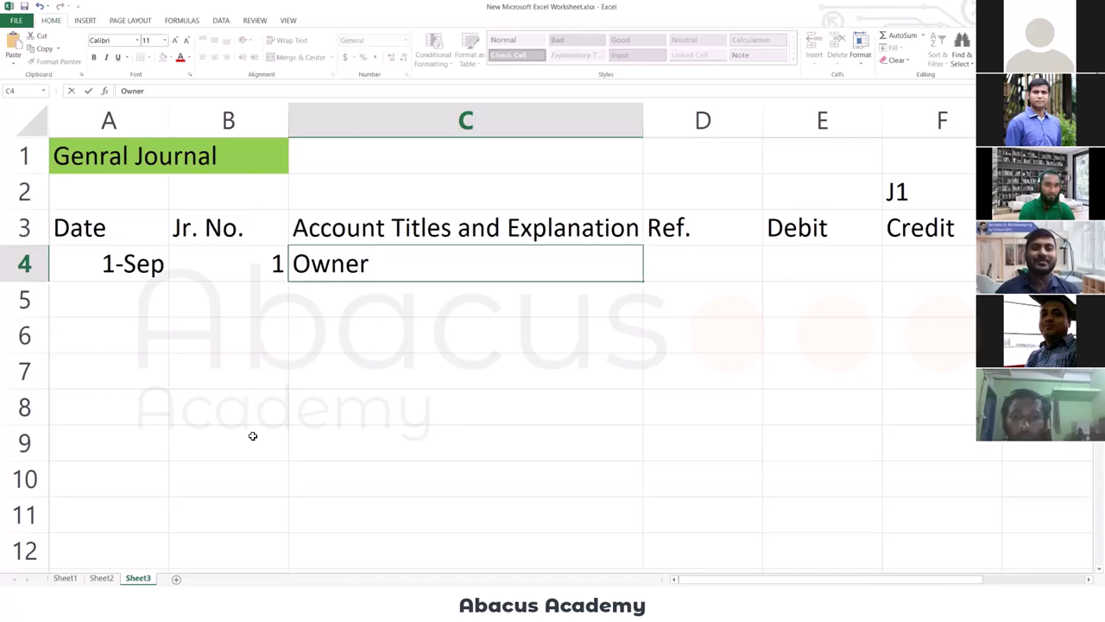
type("'s Capit")
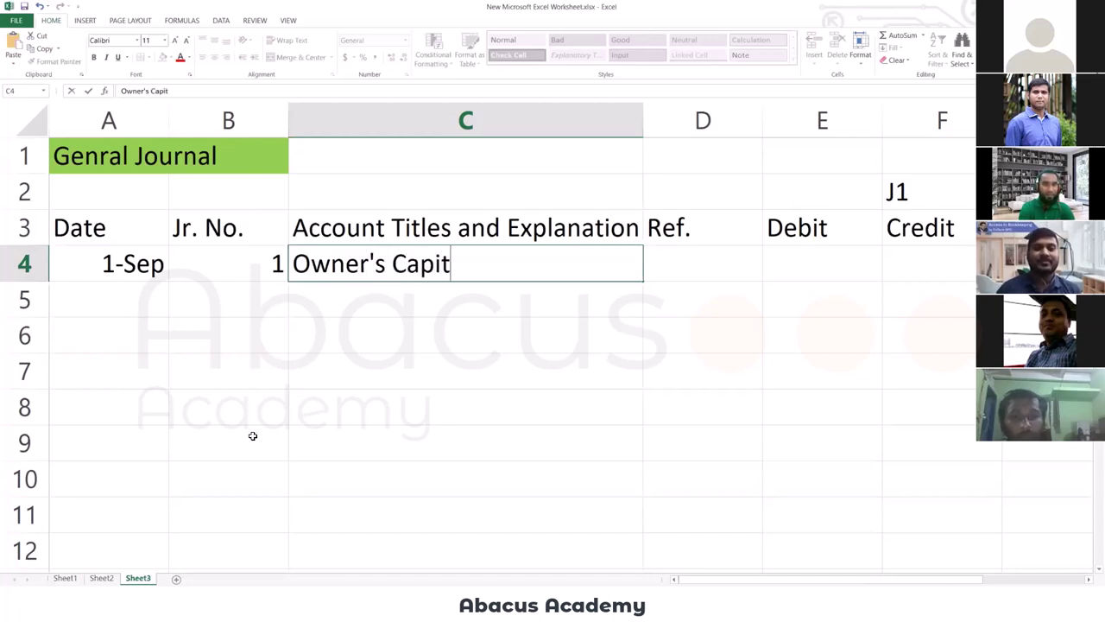
type("al")
key("Tab")
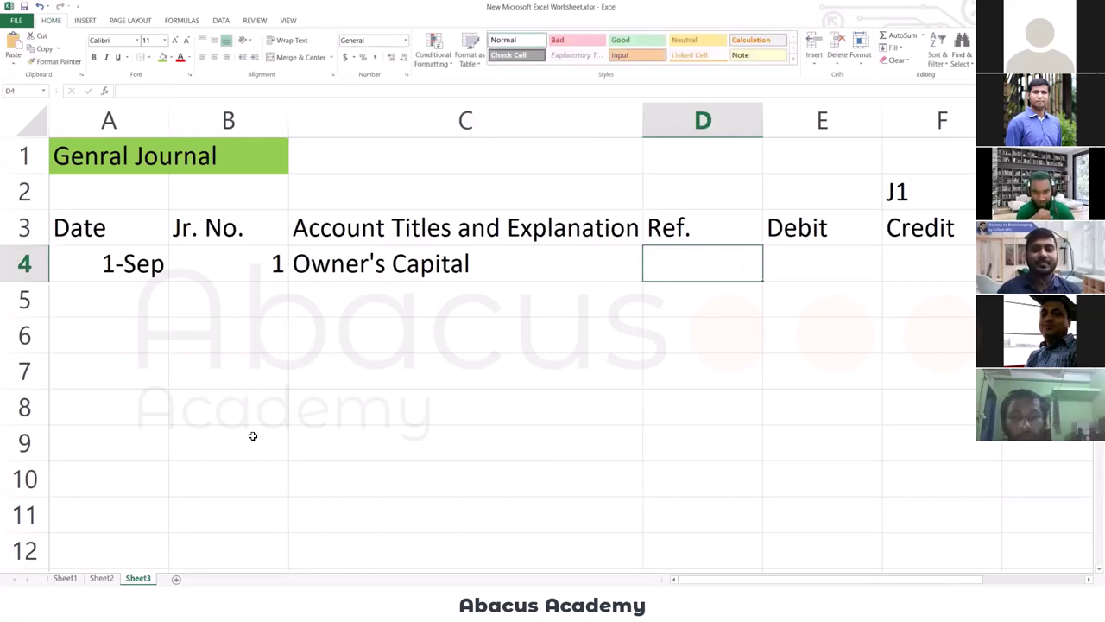
key("Tab")
key("Tab")
type("1")
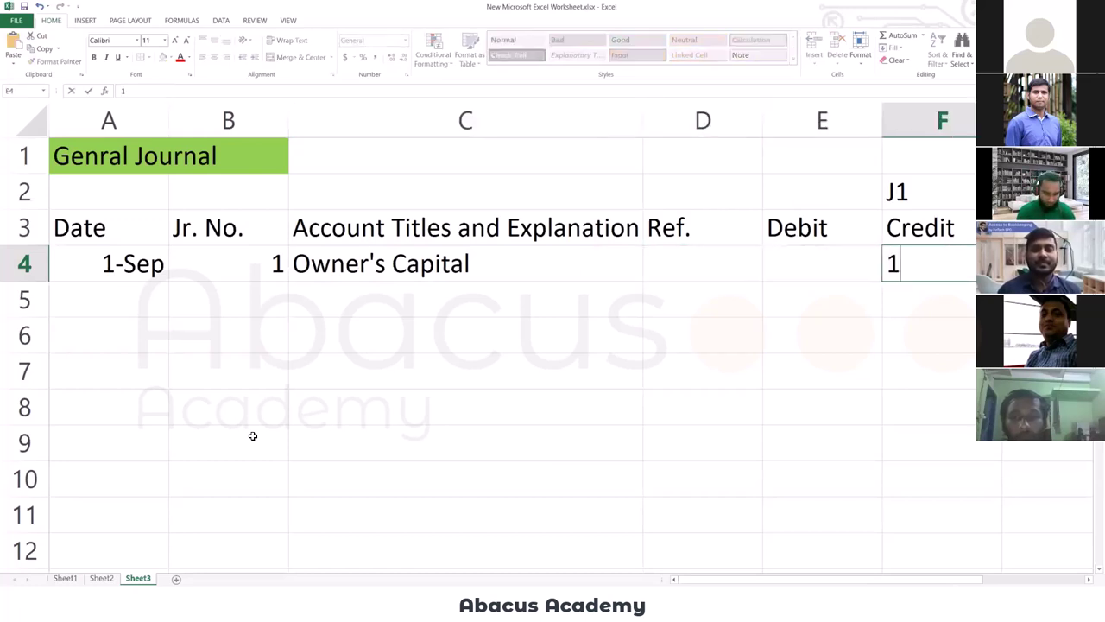
type("5000")
key("Return")
Enter the account title Cash in C5 with a debit of 15000 in E5.
key("Left")
key("Left")
key("Left")
key("Left")
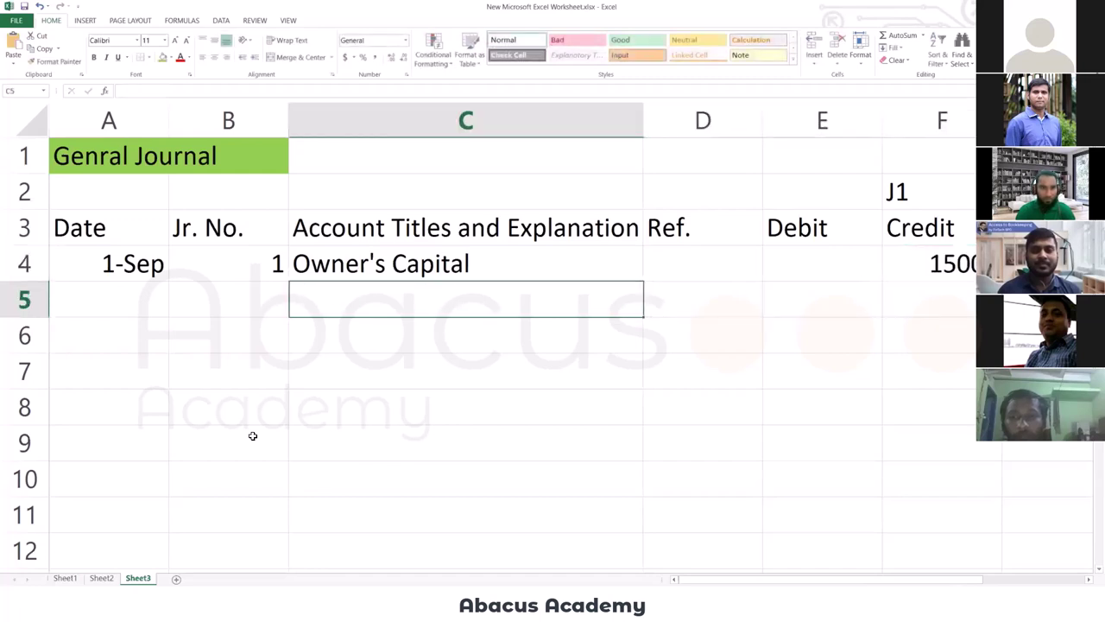
key("Right")
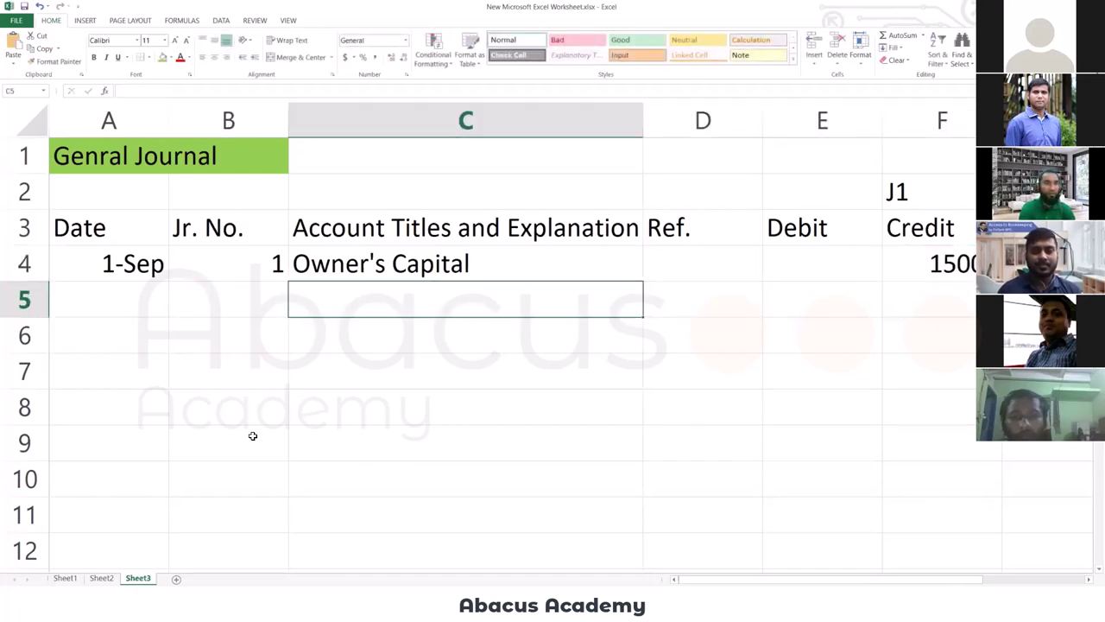
type("Cash")
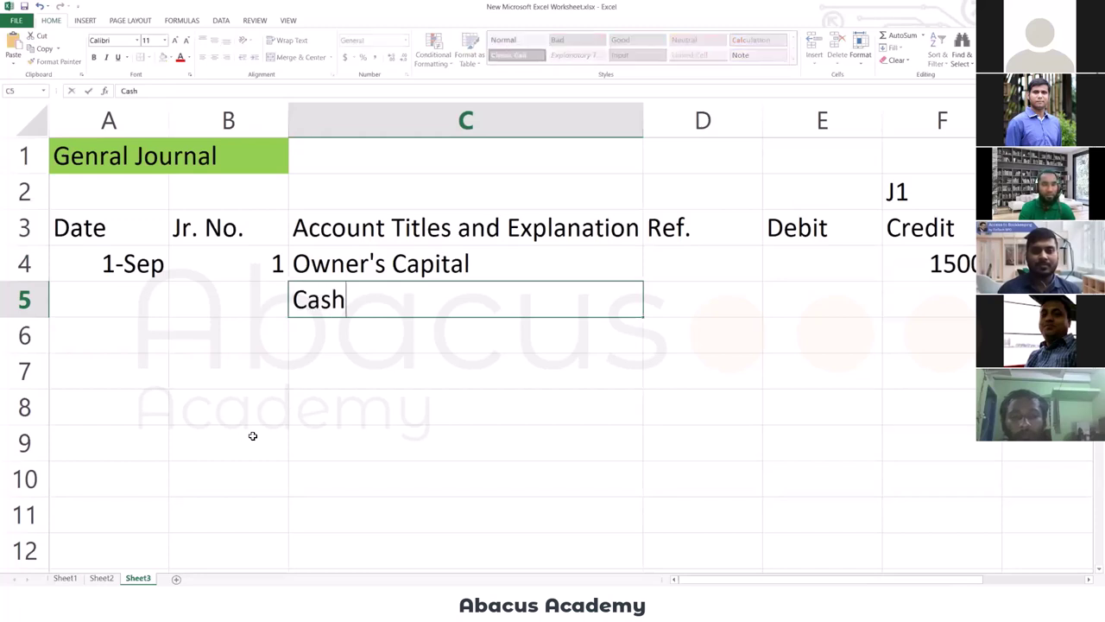
key("Right")
key("Right")
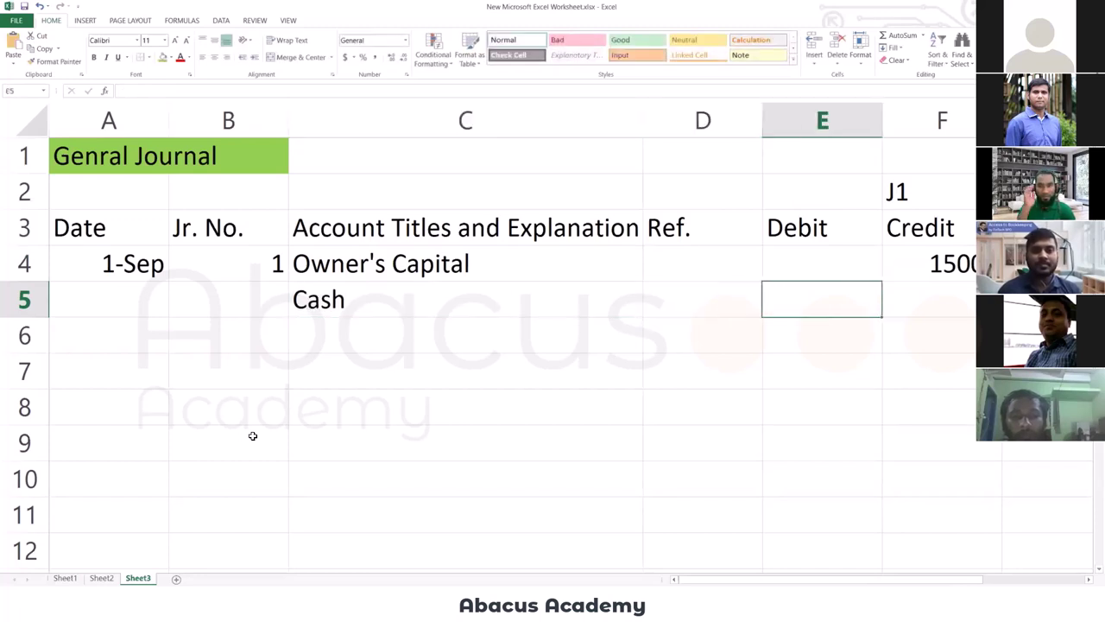
type("15000")
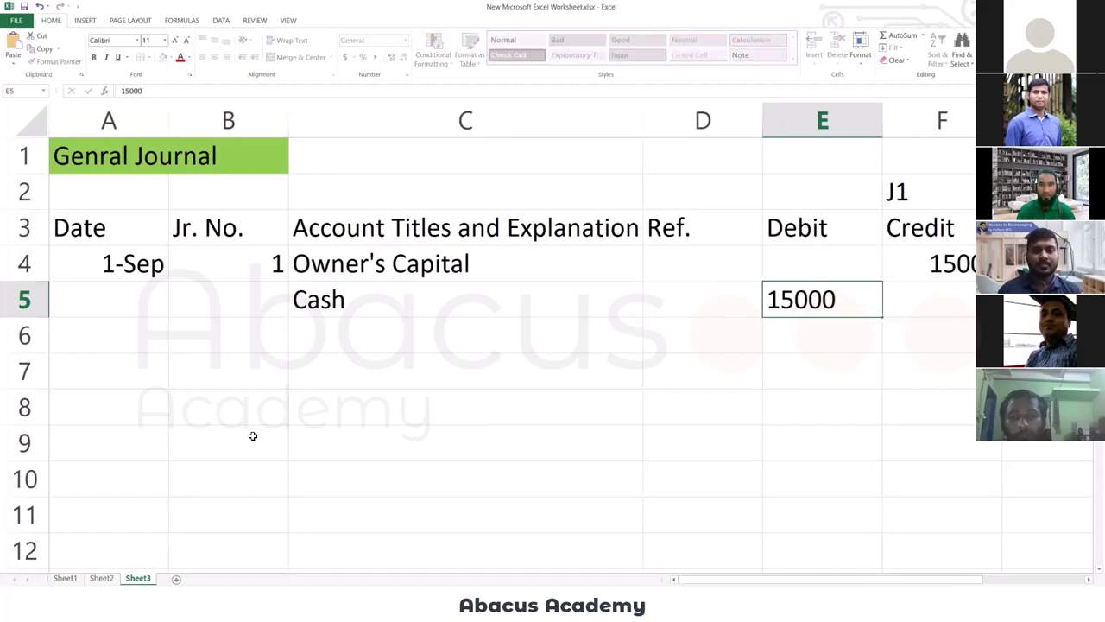
Apply the comma number style to the debit and credit cells E4:F5.
key("Left")
key("Left")
key("Right")
key("Right")
key("Up")
key("shift+Right")
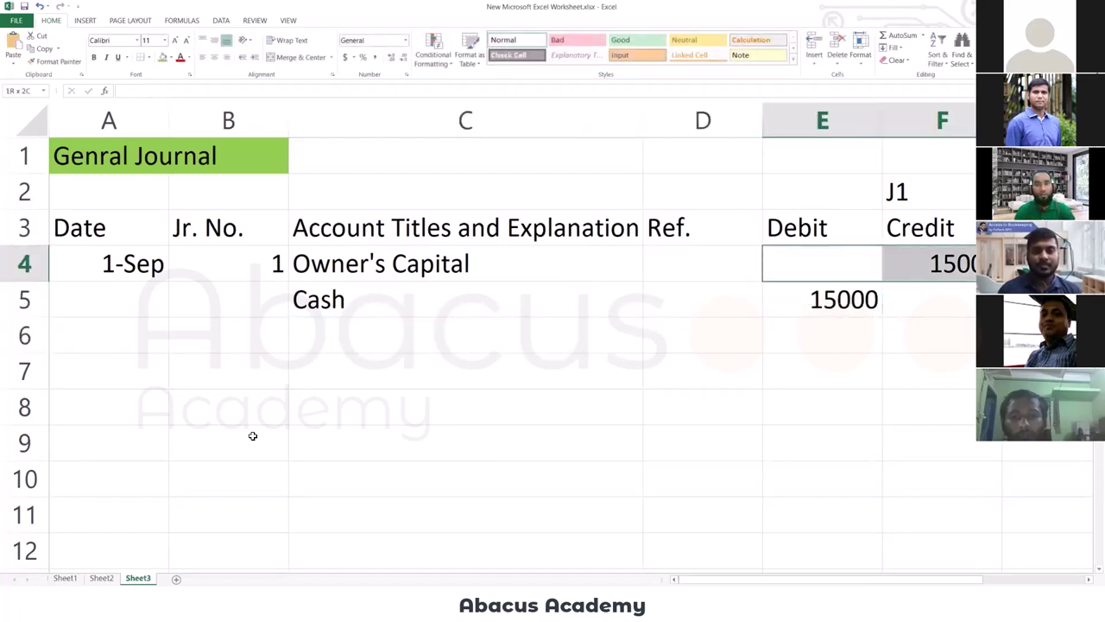
key("shift+Down")
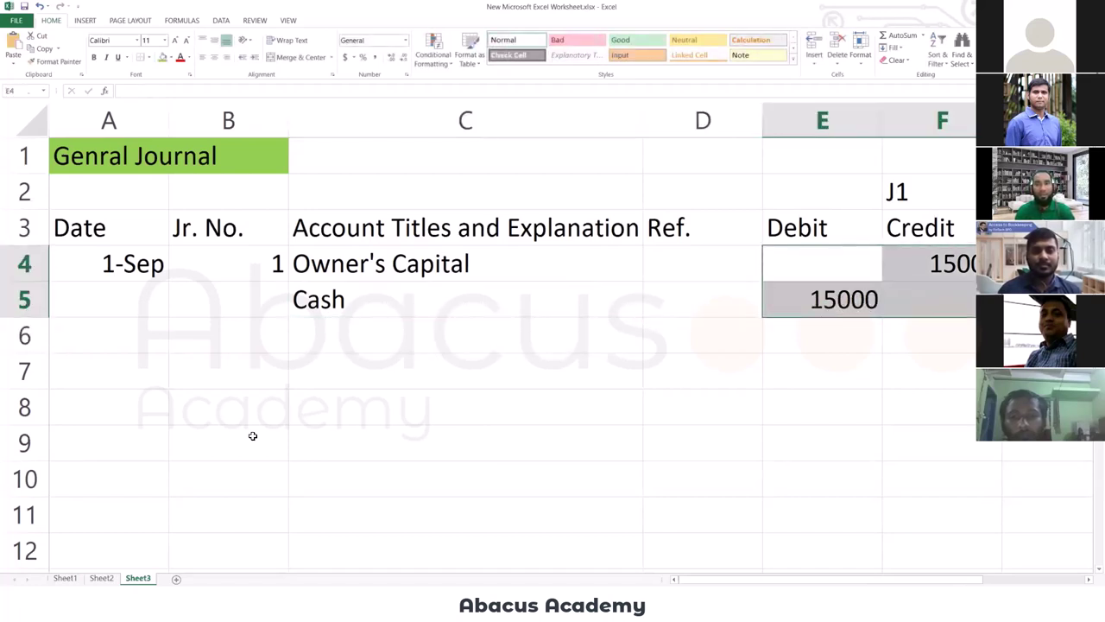
left_click(373, 57)
left_click(468, 294)
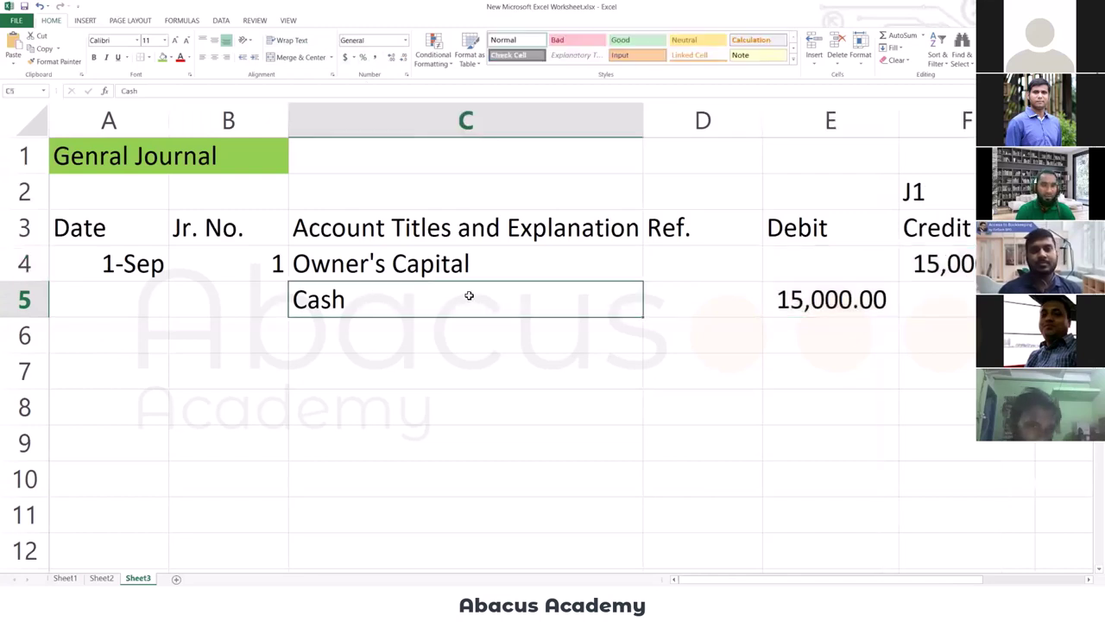
Move Owner's Capital from C4 to C5, replacing Cash.
left_click(476, 250)
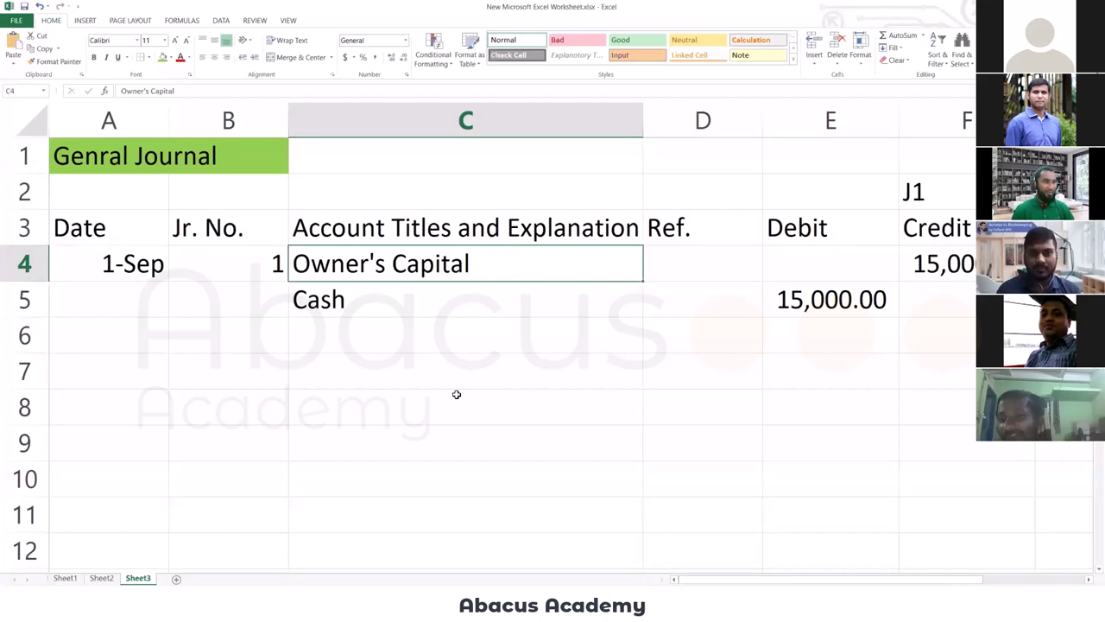
left_click(403, 295)
key("Up")
key("ctrl+x")
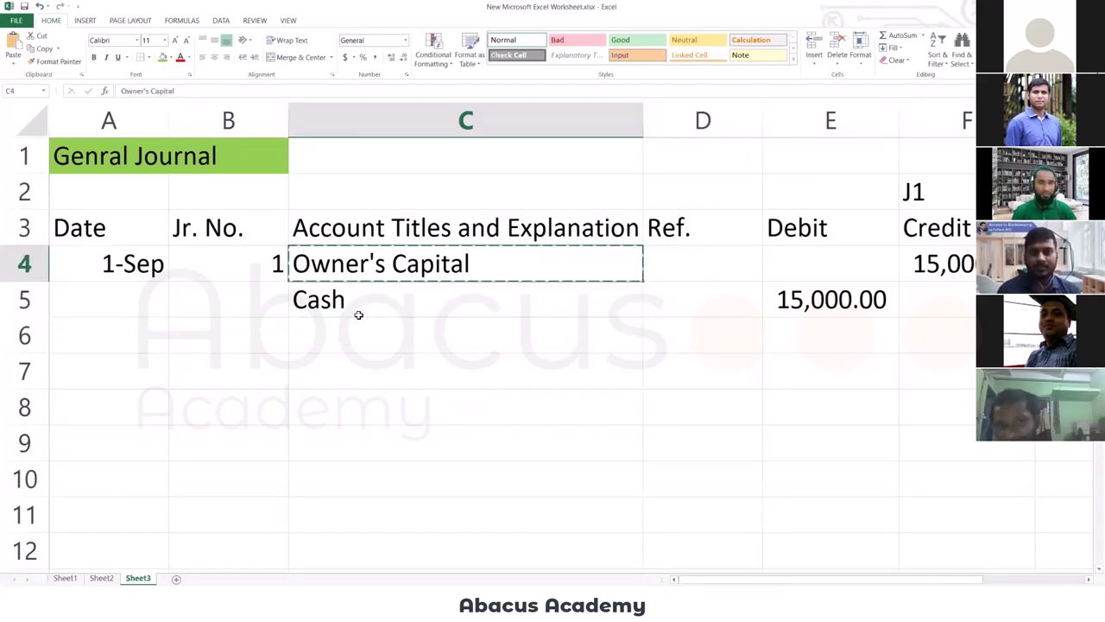
left_click(359, 299)
key("ctrl+v")
Enter the account title Cash in C4, above Owner's Capital.
left_click(338, 268)
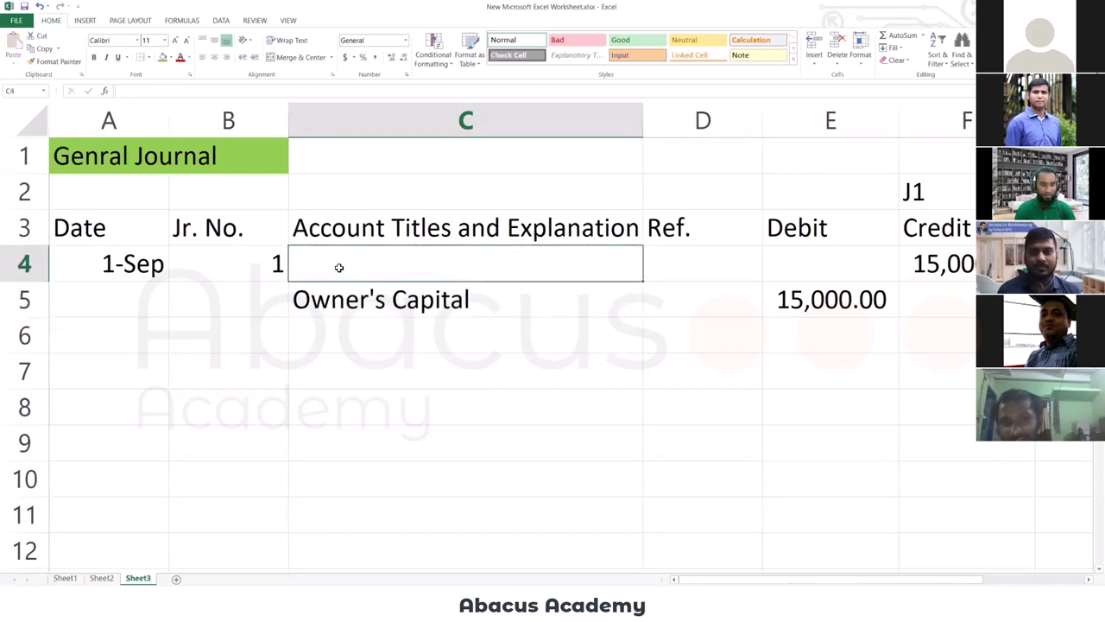
type("cas")
key("BackSpace")
key("BackSpace")
key("BackSpace")
type("Cash")
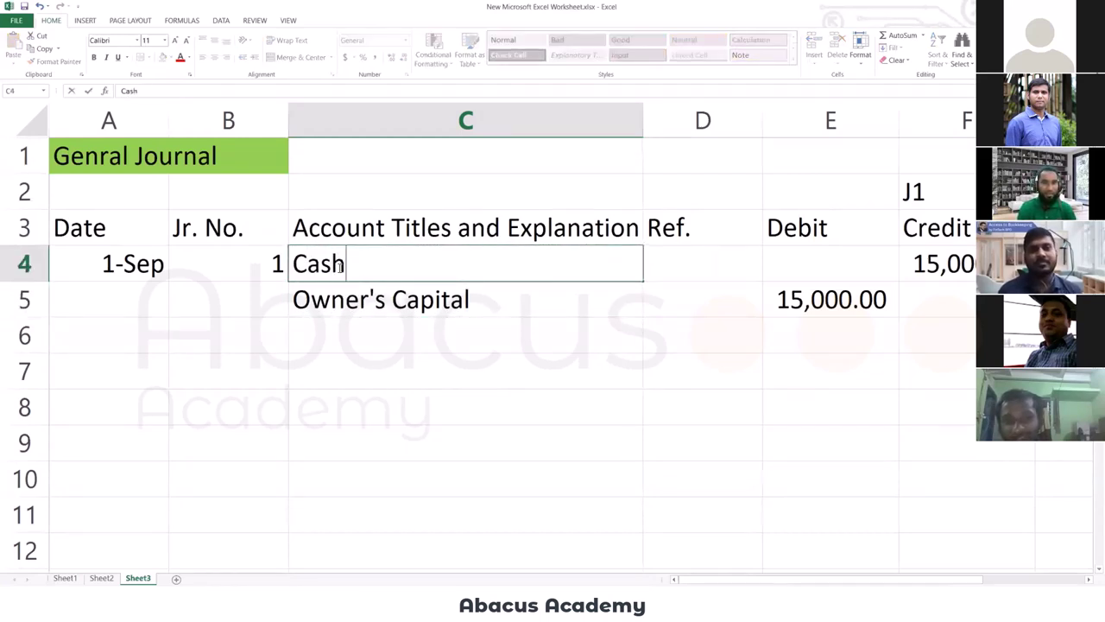
Enter a debit of 15000 for Cash in E4 and clear the debit amount in E5.
key("Tab")
key("Tab")
type("15000")
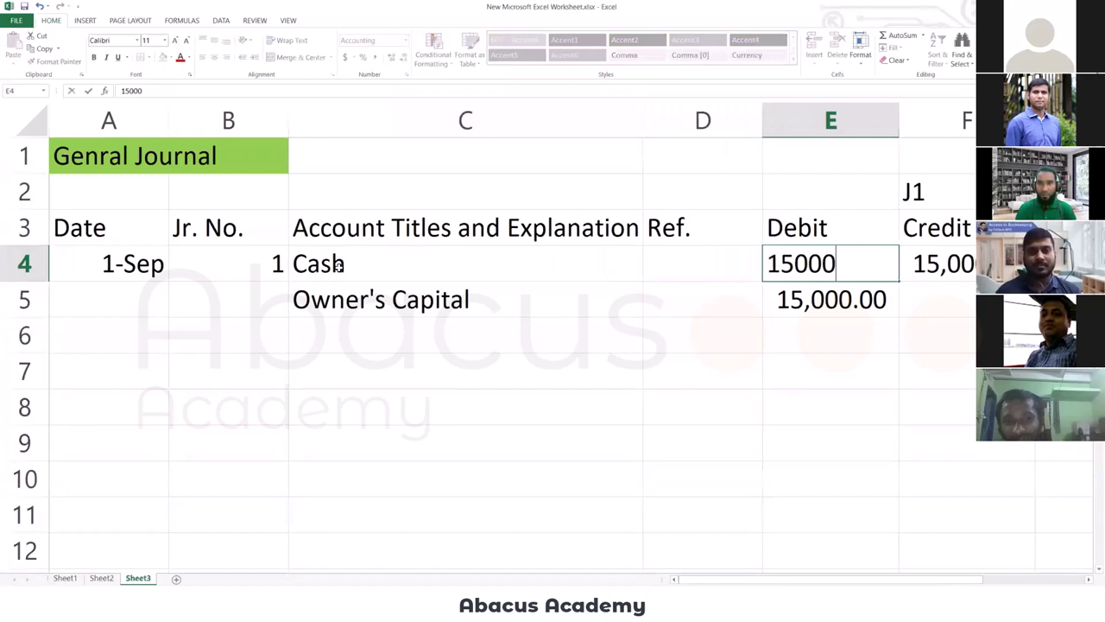
key("Return")
key("Delete")
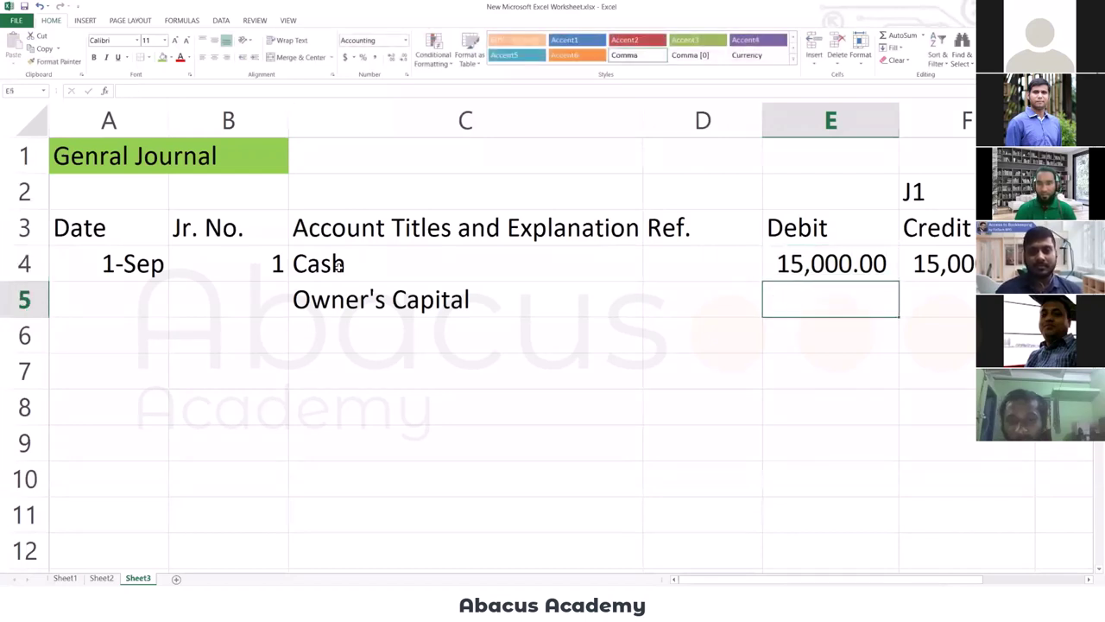
Enter a credit of 15000 for Owner's Capital in F5 and clear the credit amount in F4.
key("Tab")
type("15000")
key("Up")
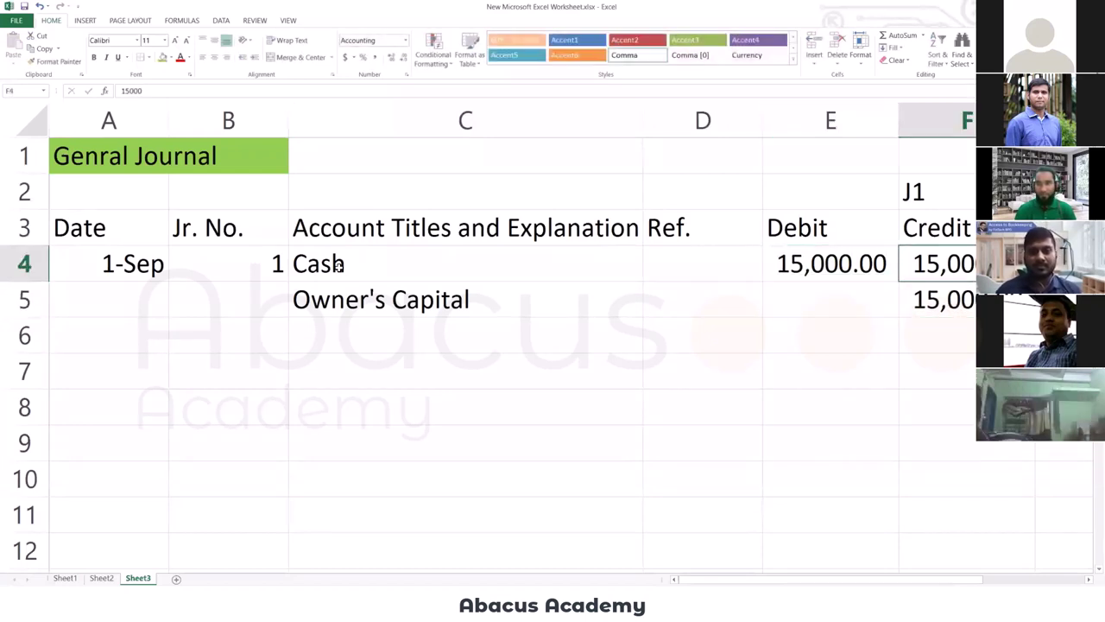
key("Delete")
key("Down")
key("Down")
key("Left")
key("Left")
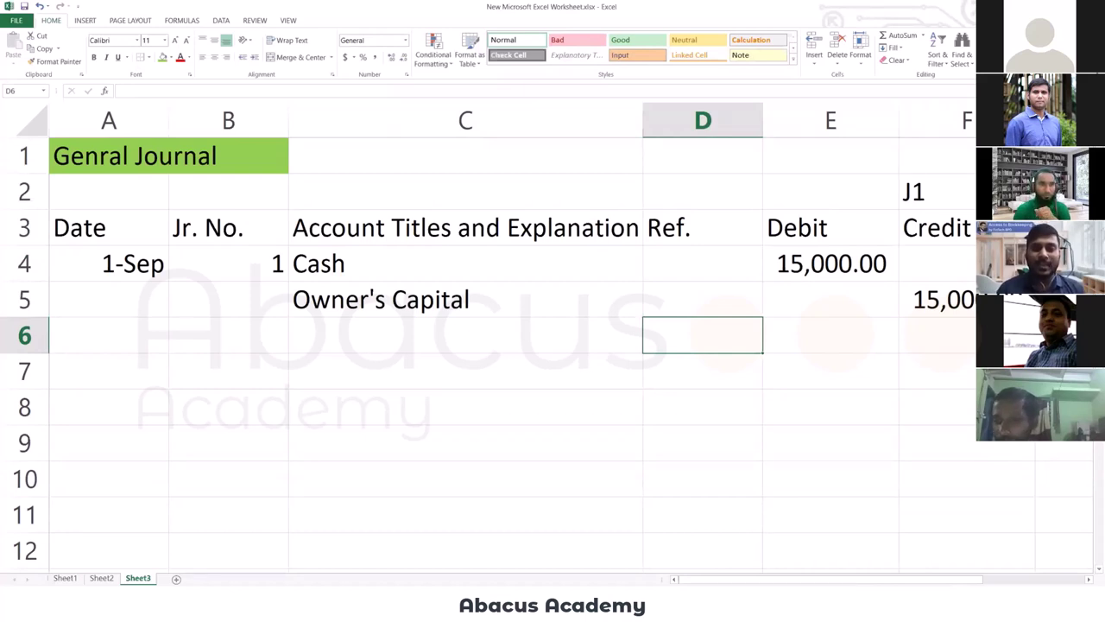
Fit the Jr. No. column to its contents and narrow the Date column.
double_click(287, 121)
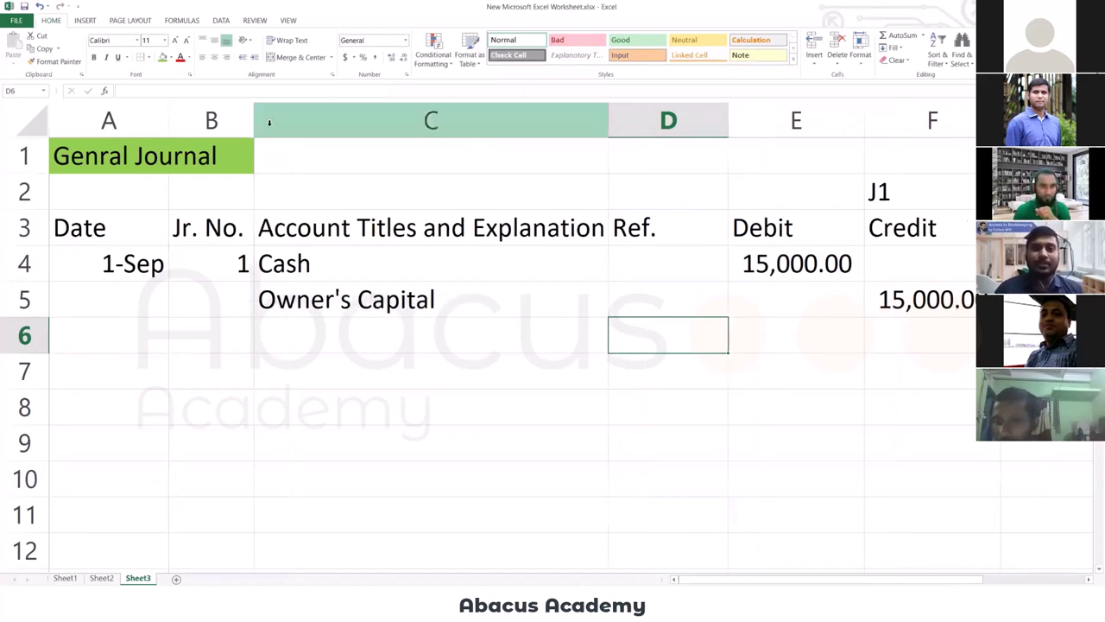
left_click(284, 378)
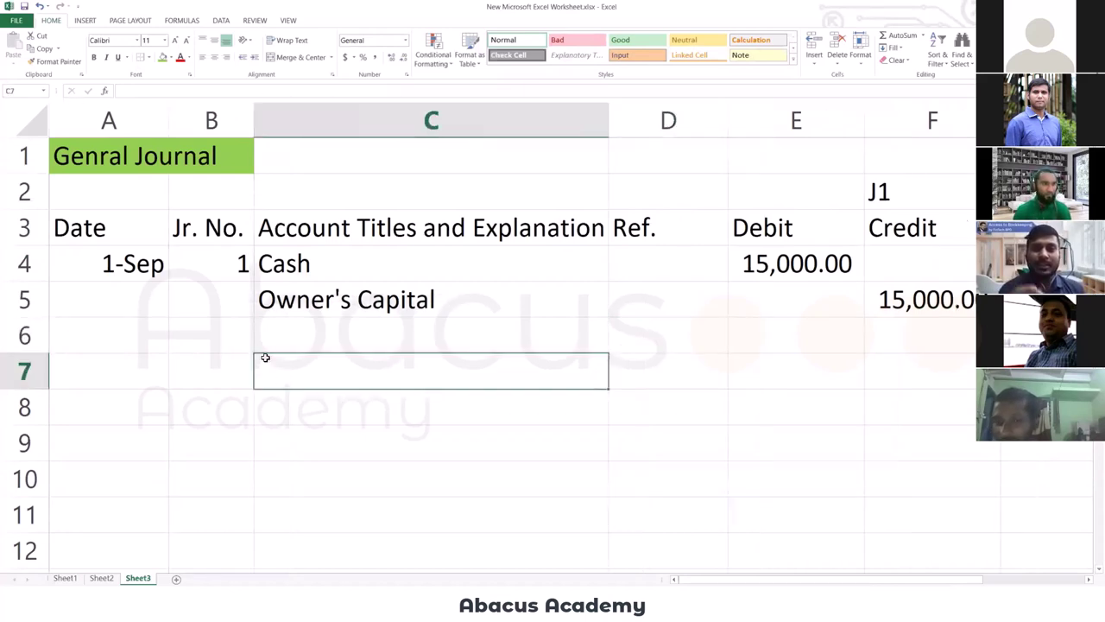
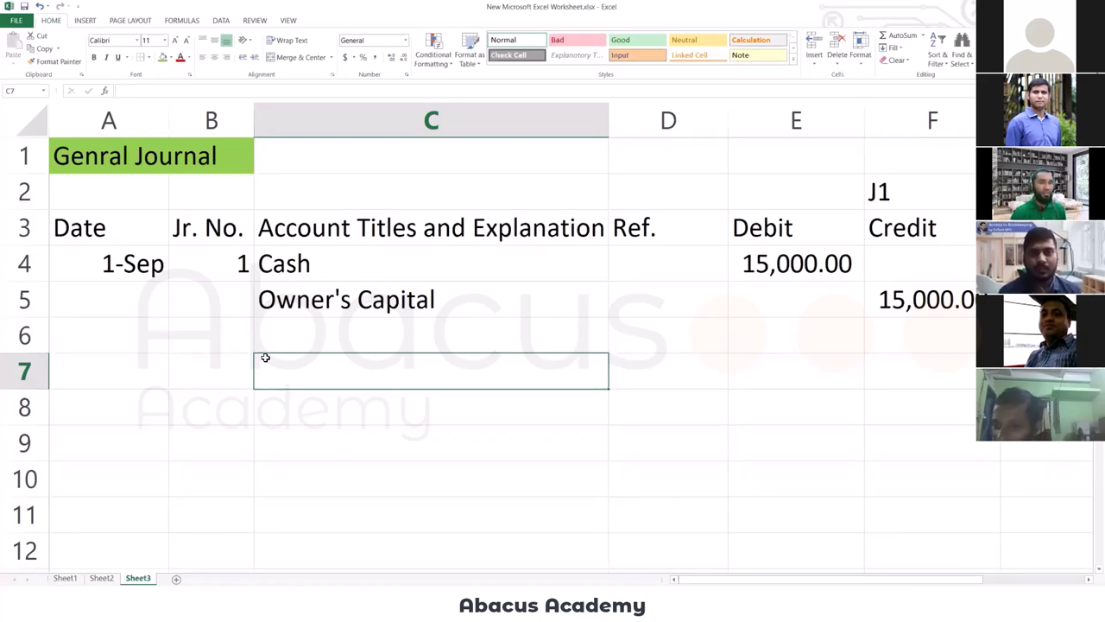
mouse_move(169, 119)
left_mouse_down()
mouse_move(223, 119)
mouse_move(148, 124)
left_mouse_up()
Examine the first journal entry's account titles in column C and its cells in the Ref. column.
left_click(193, 342)
left_click(181, 298)
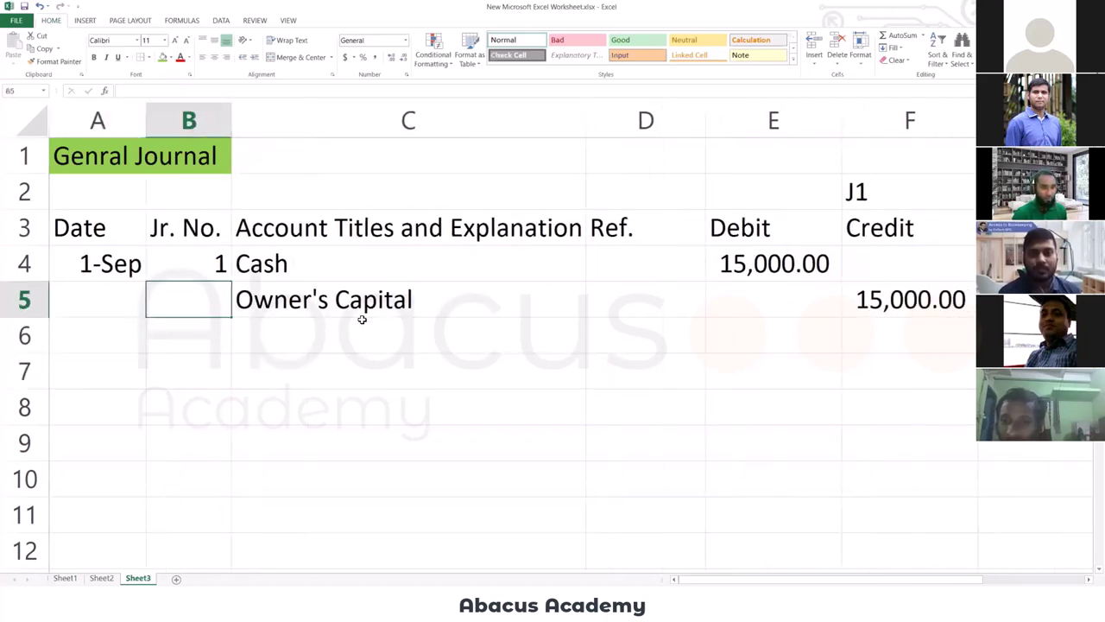
left_click(361, 316)
left_click(291, 261)
left_click(338, 311)
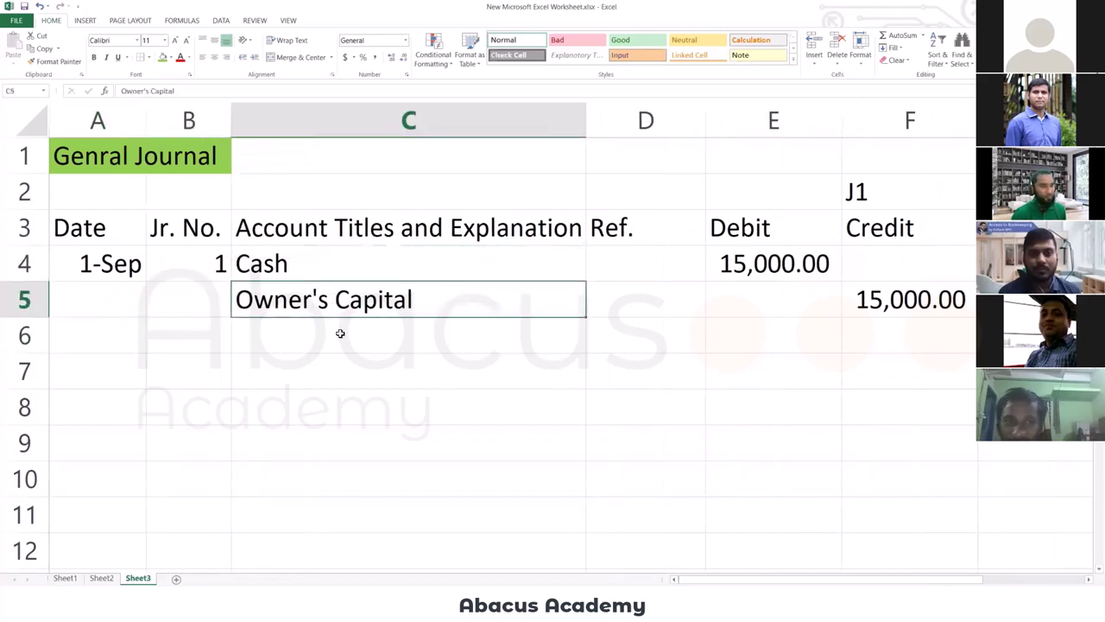
left_click(394, 343)
left_click(502, 270)
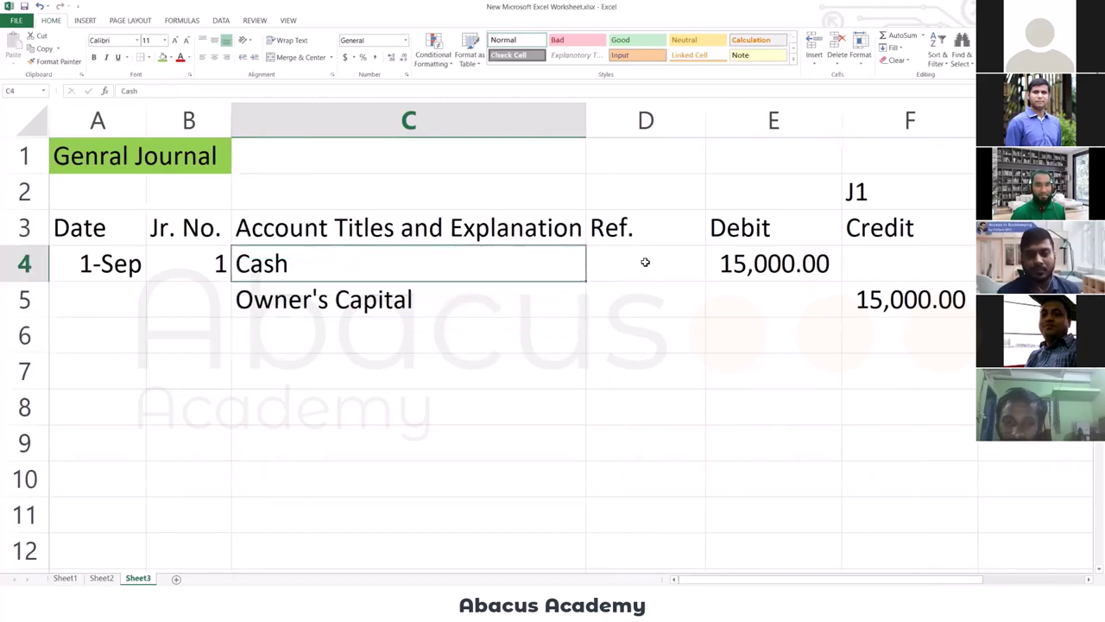
left_click(644, 256)
left_click(627, 222)
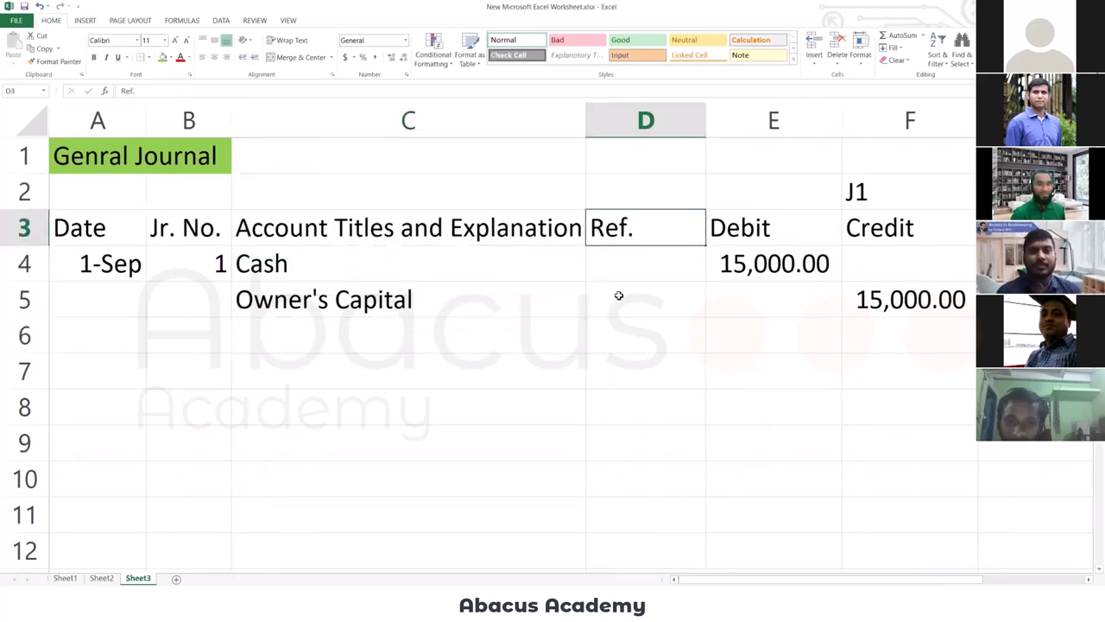
left_click(630, 294)
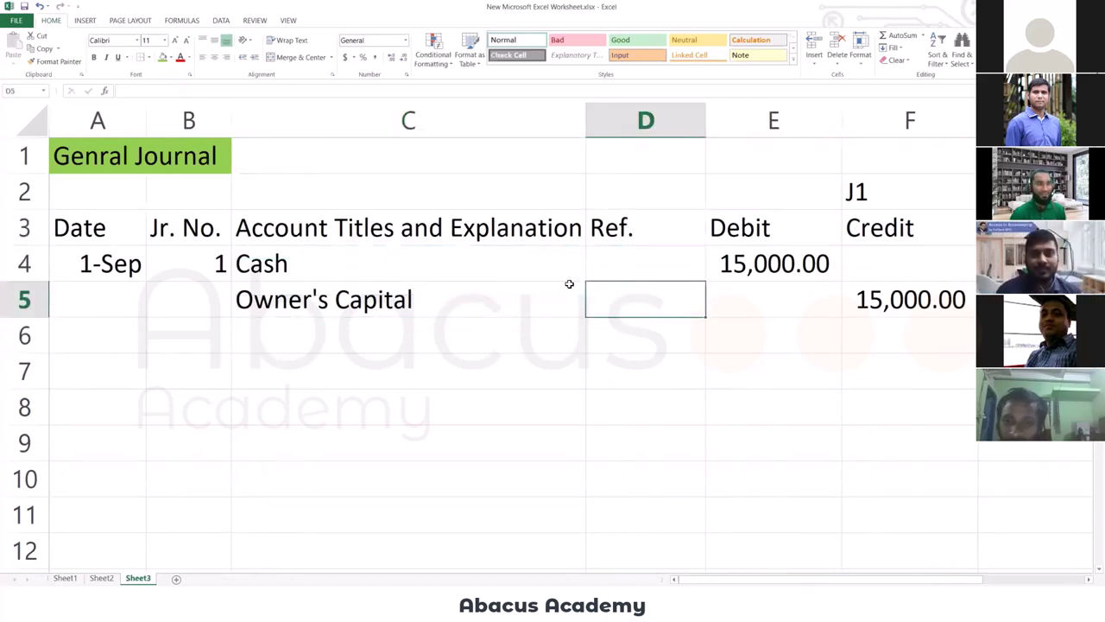
Examine the Ref., Date, Jr. No. and Account Titles columns for the first journal entry.
left_click(608, 263)
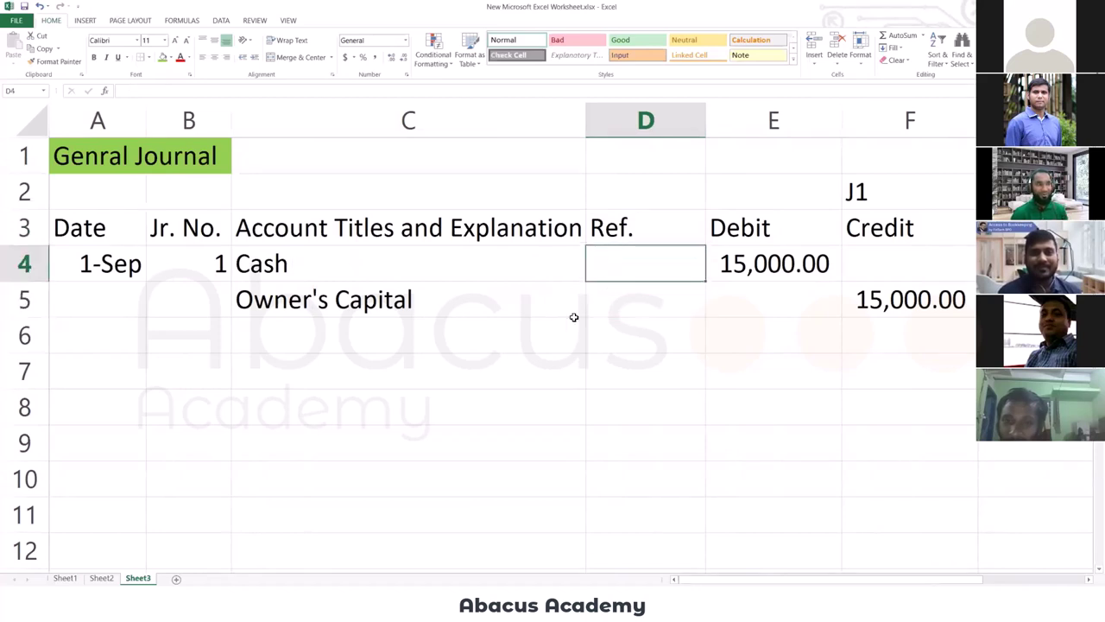
left_click(630, 302)
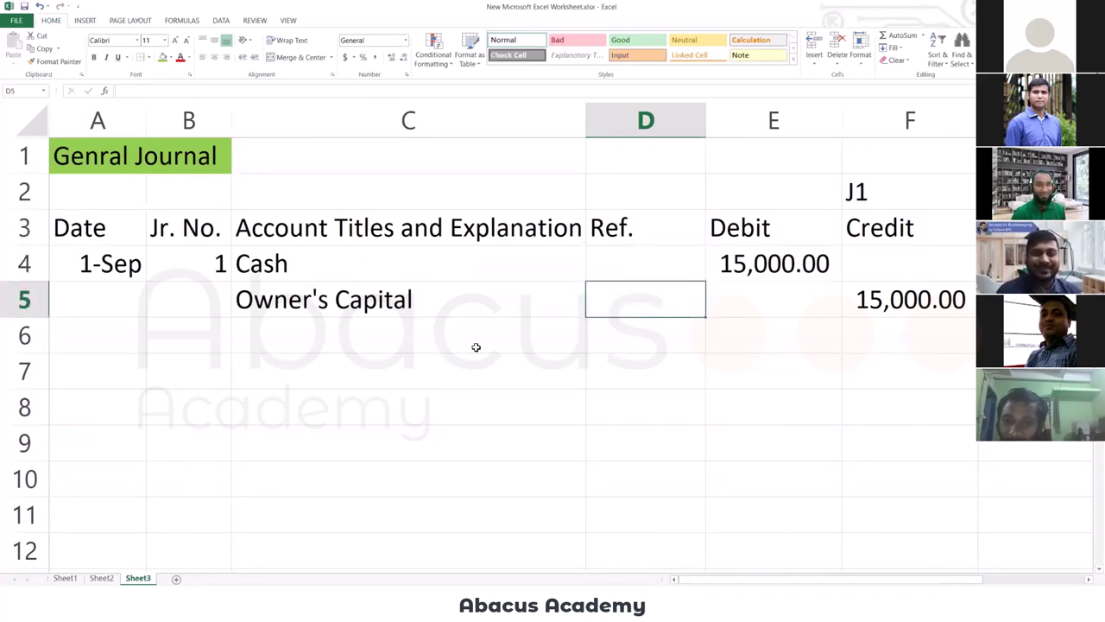
left_click(431, 338)
left_click(659, 291)
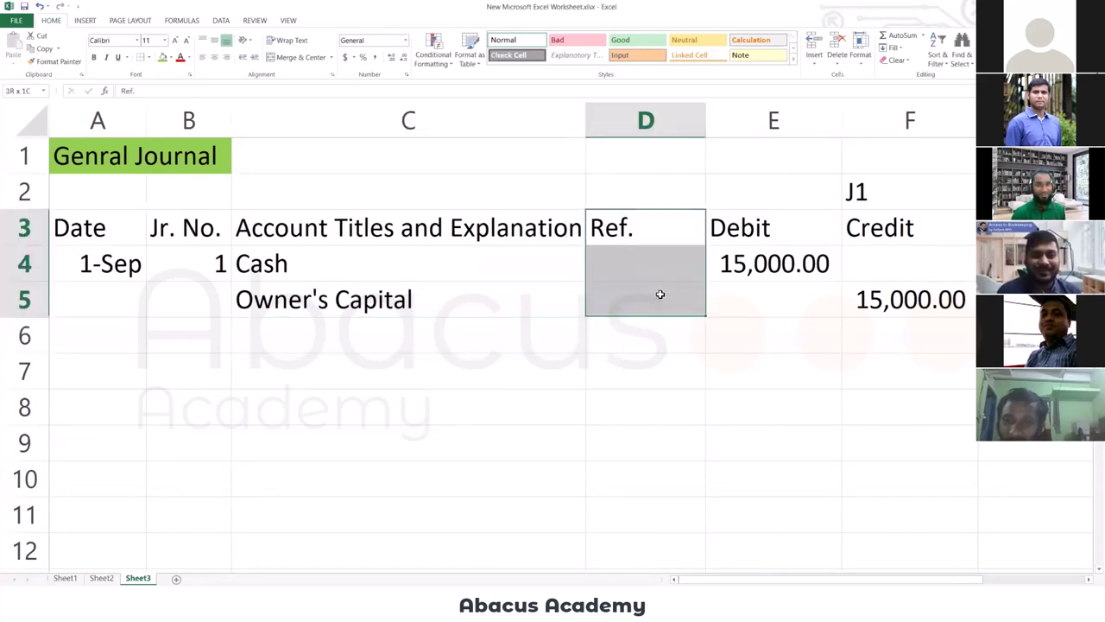
left_click(294, 326)
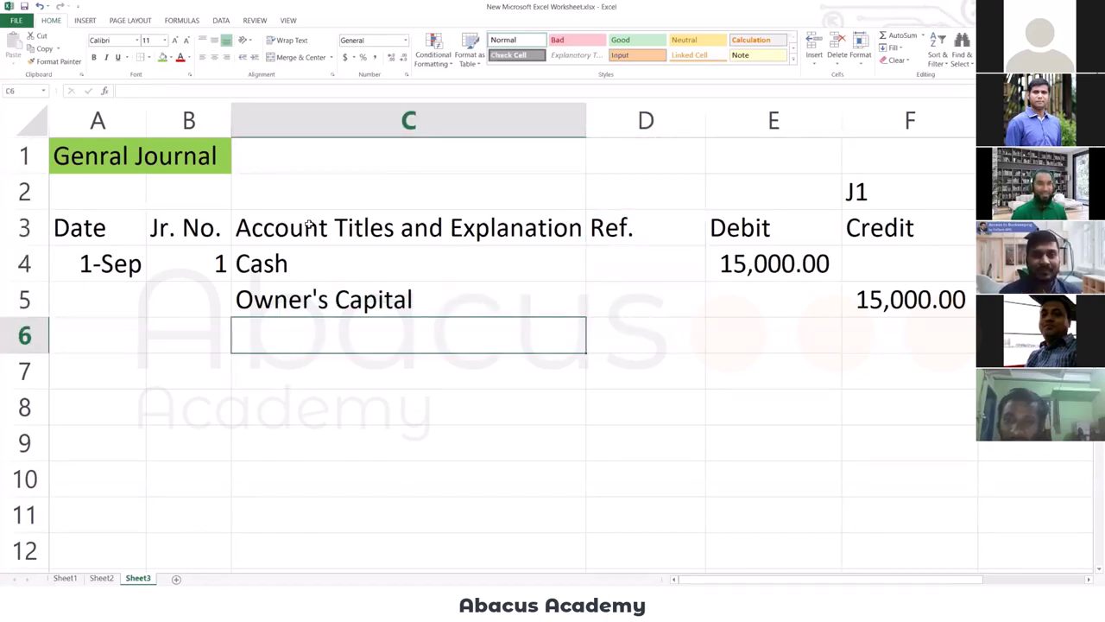
left_click(108, 228)
left_click(106, 271)
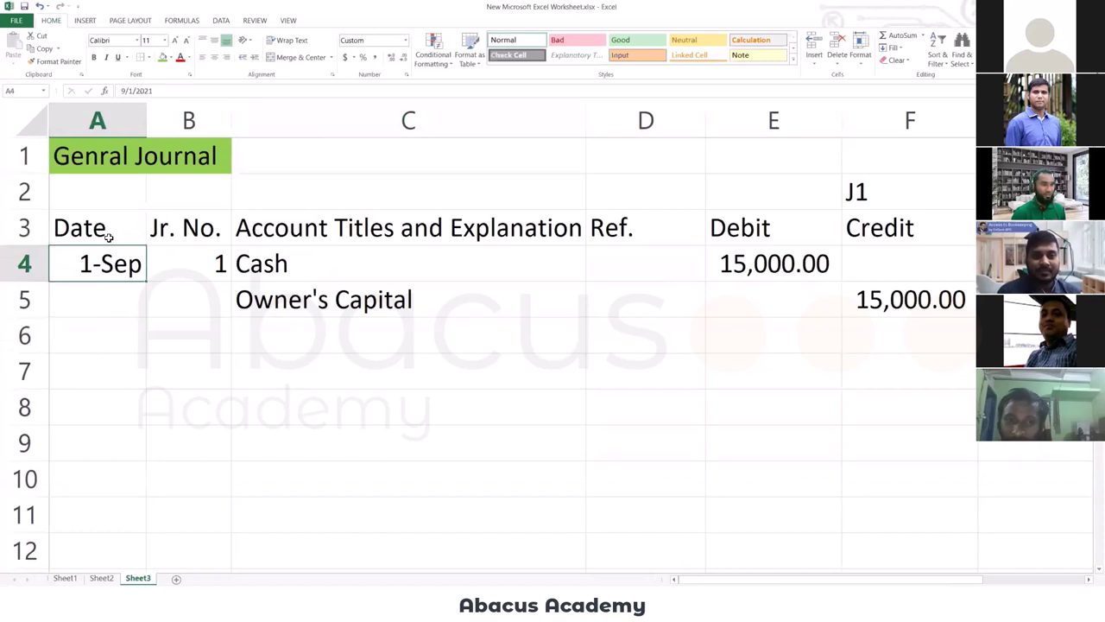
left_click(109, 234)
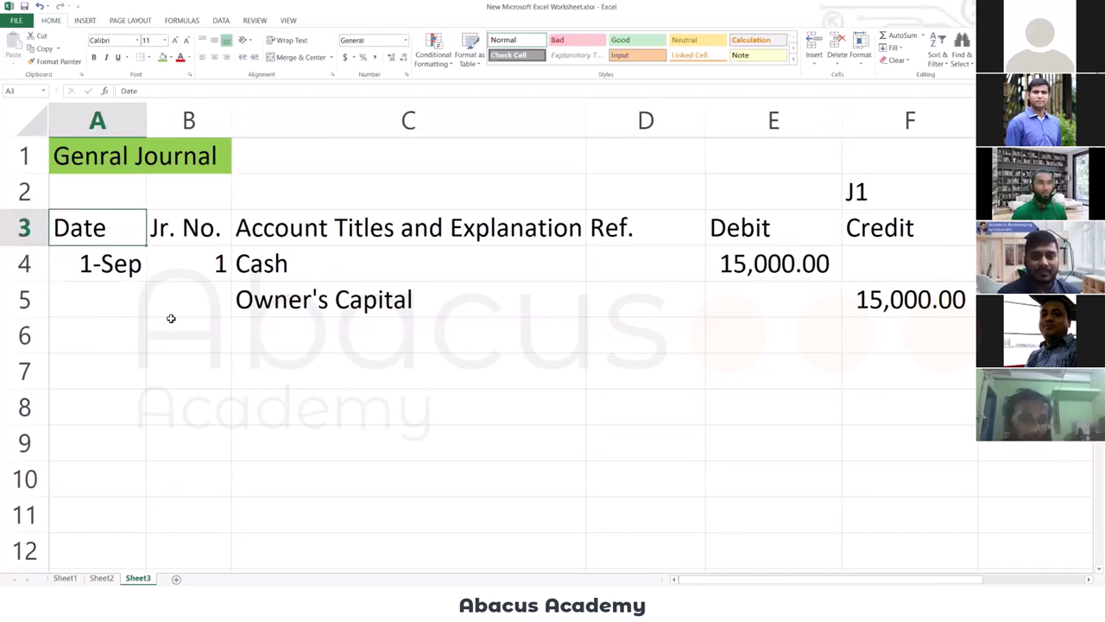
left_click(106, 264)
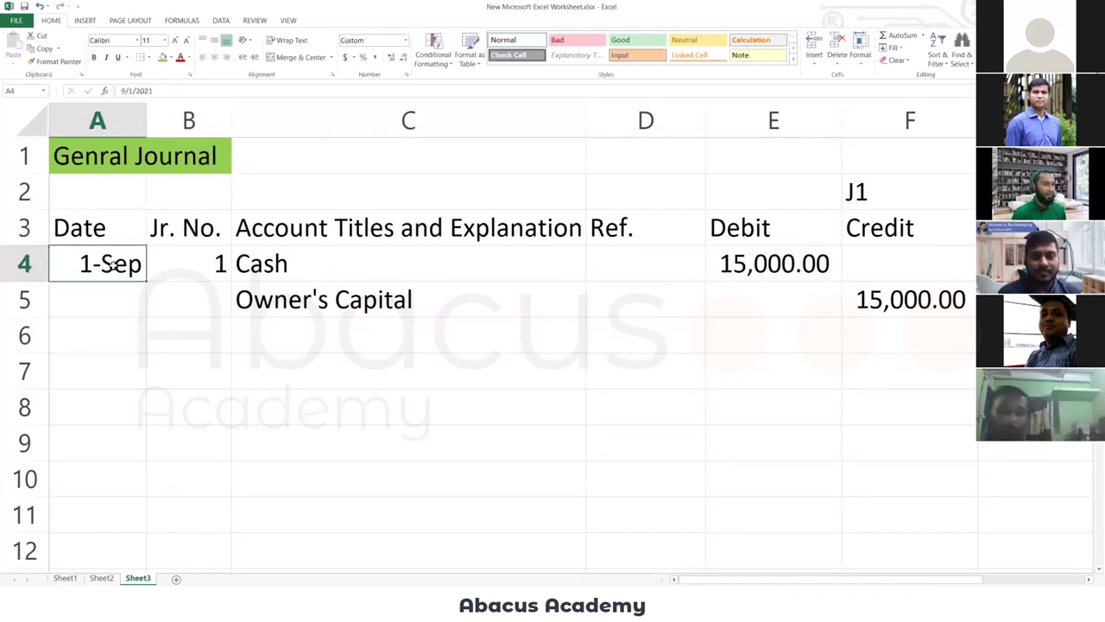
left_click(210, 226)
left_click(193, 259)
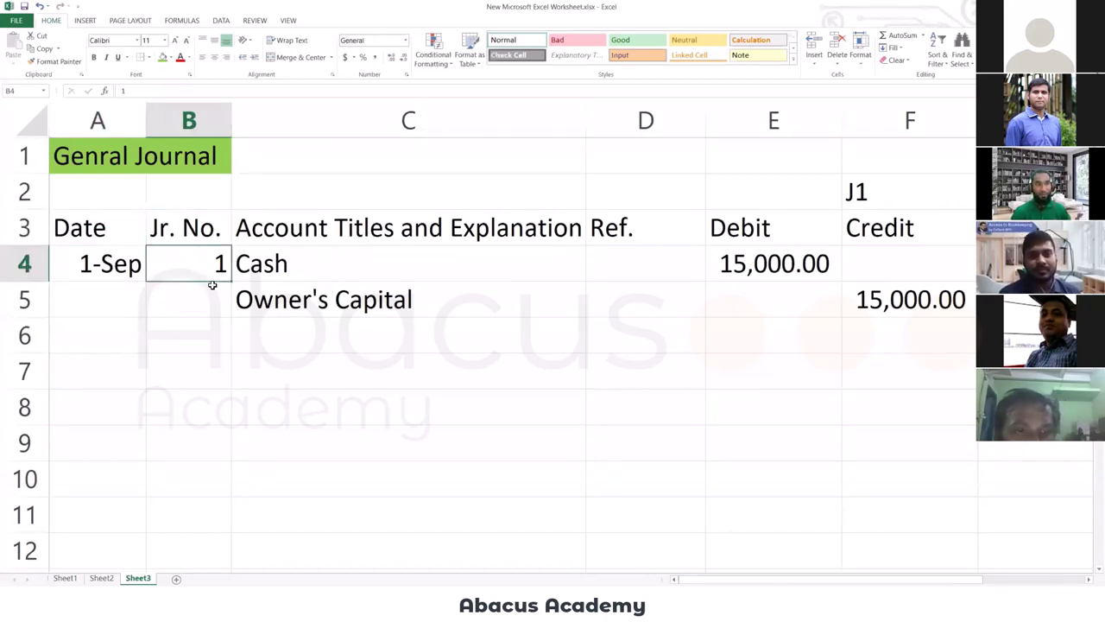
left_click(301, 227)
Make the journal's header row A3:F3 bold and fit the Account Titles and Explanation column to its contents.
left_click_drag(78, 229, 853, 227)
key("ctrl+b")
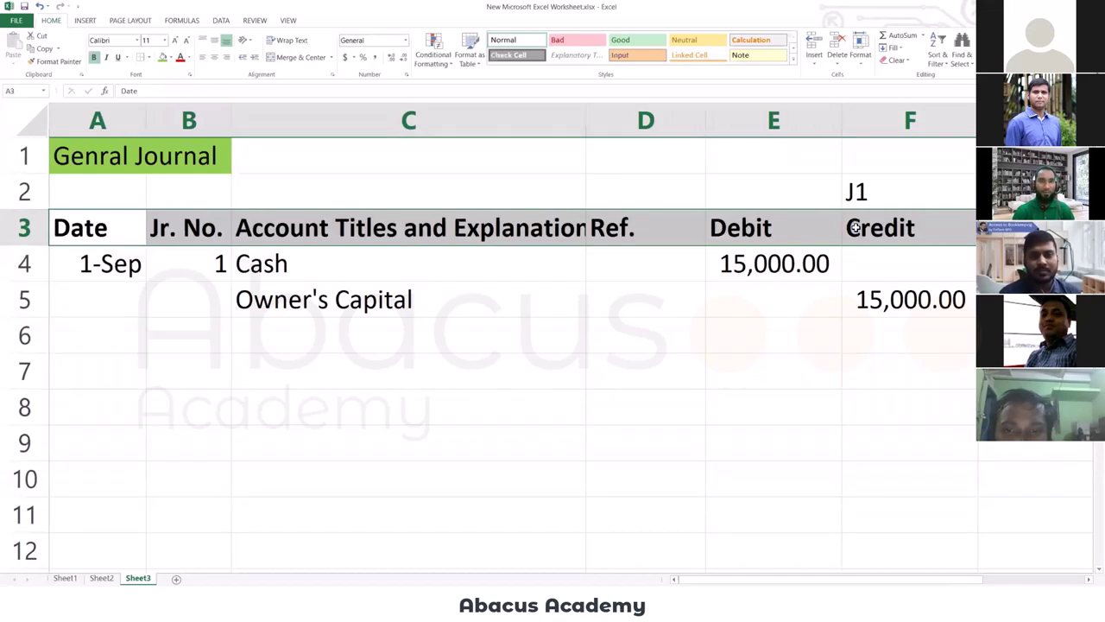
left_click(533, 340)
double_click(587, 121)
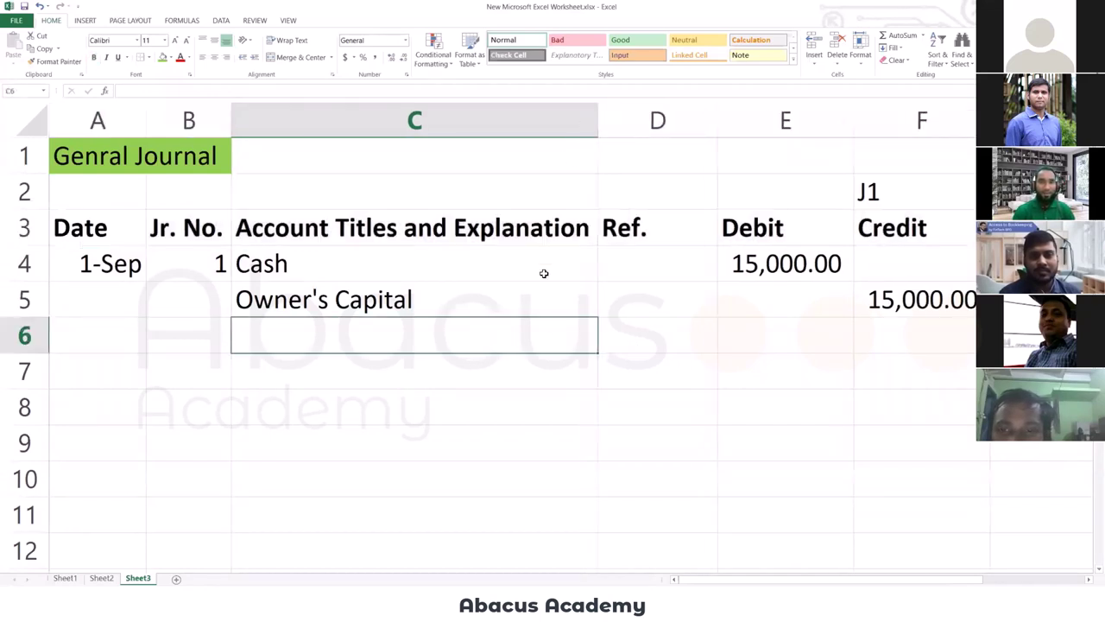
Compare the Account Titles and Explanation heading with the Cash and Owner's Capital titles below it.
left_click(504, 373)
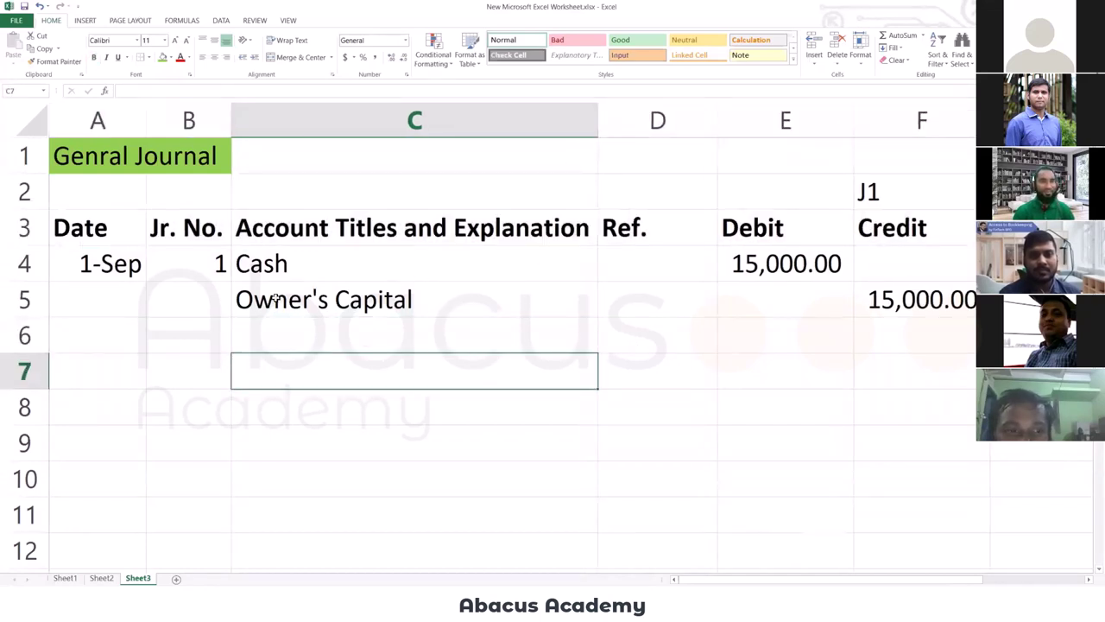
left_click(304, 228)
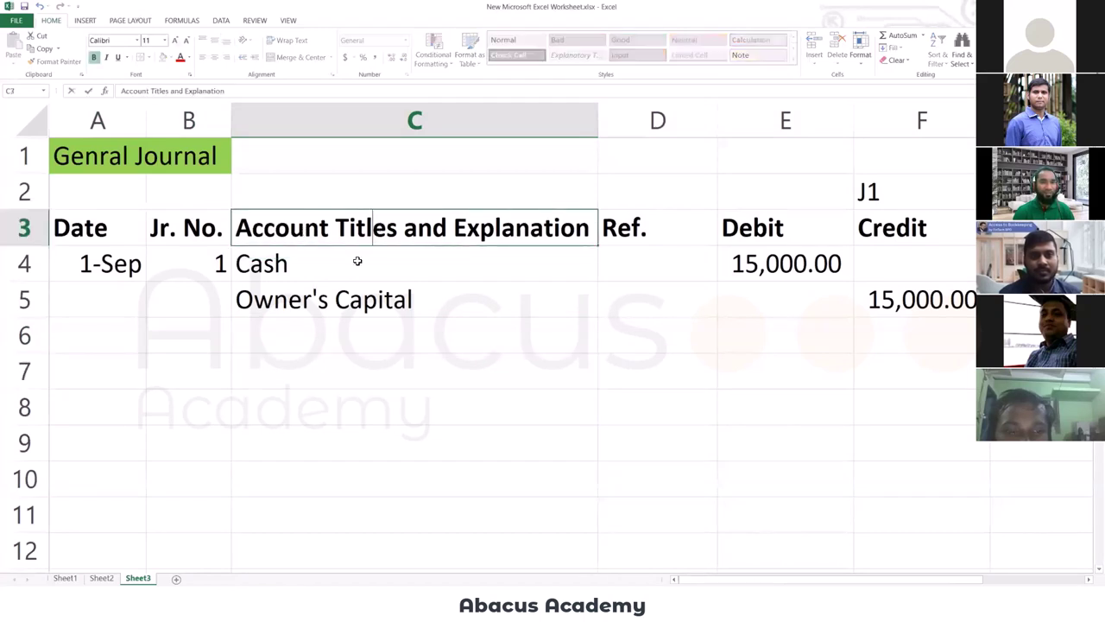
left_click(306, 257)
left_click(312, 316)
left_click(301, 264)
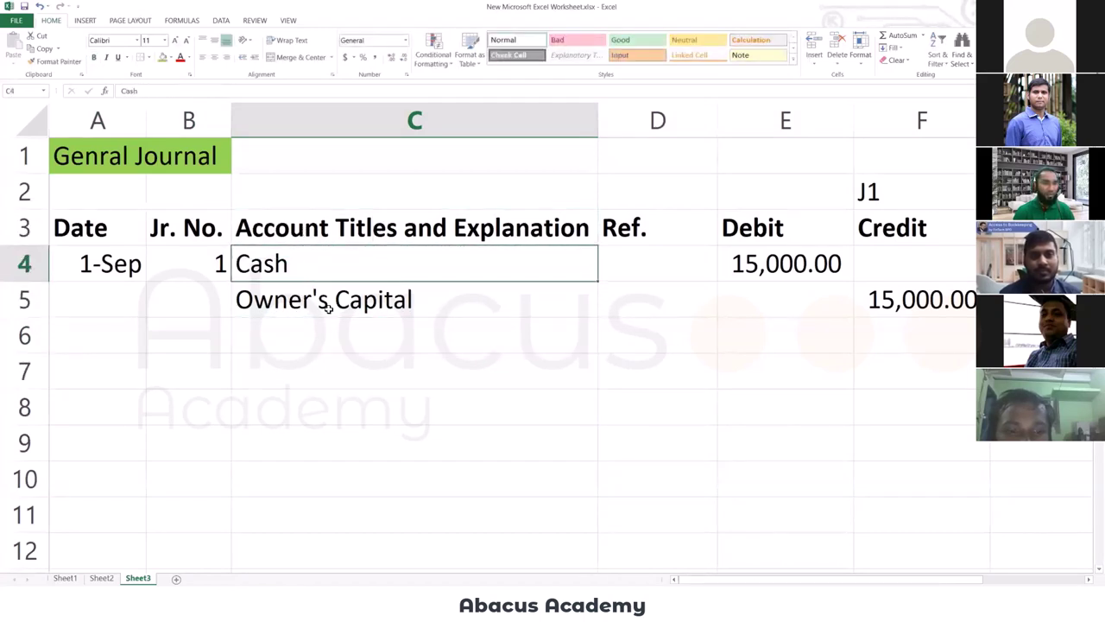
left_click(326, 307)
left_click(500, 218)
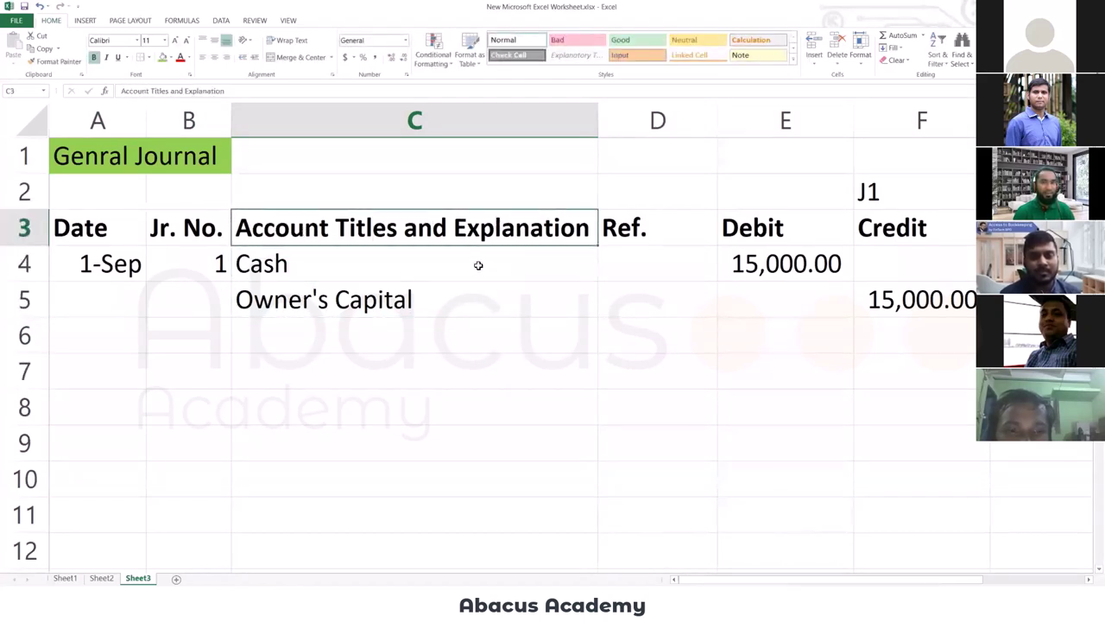
Enter the explanation "Initial Investment by owner" in C6 beneath the first journal entry.
left_click(339, 329)
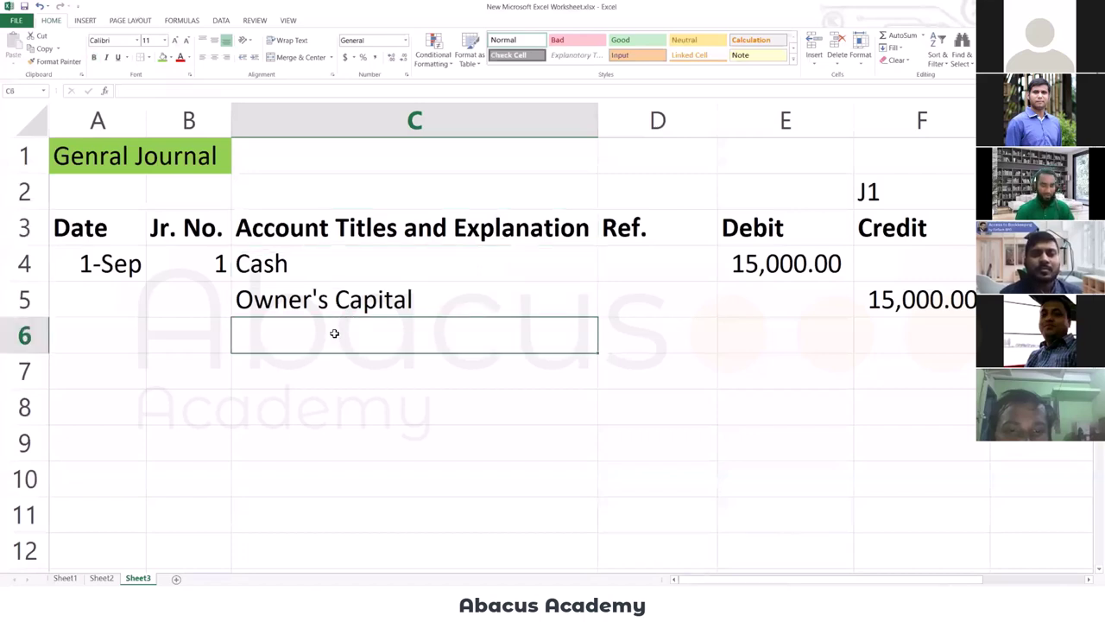
type("Initi")
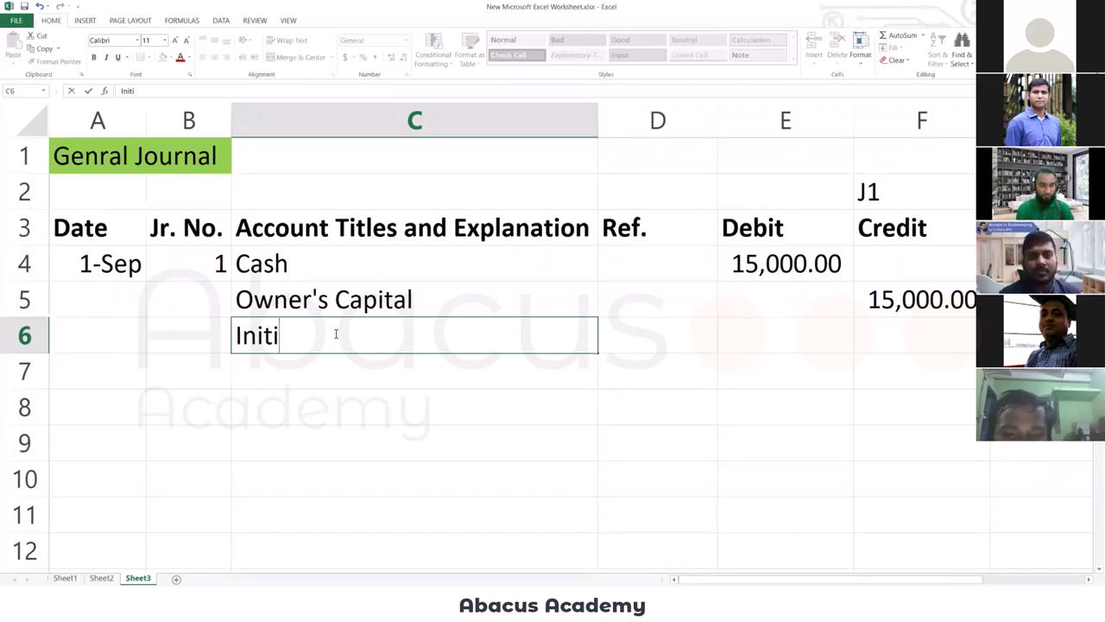
type("al")
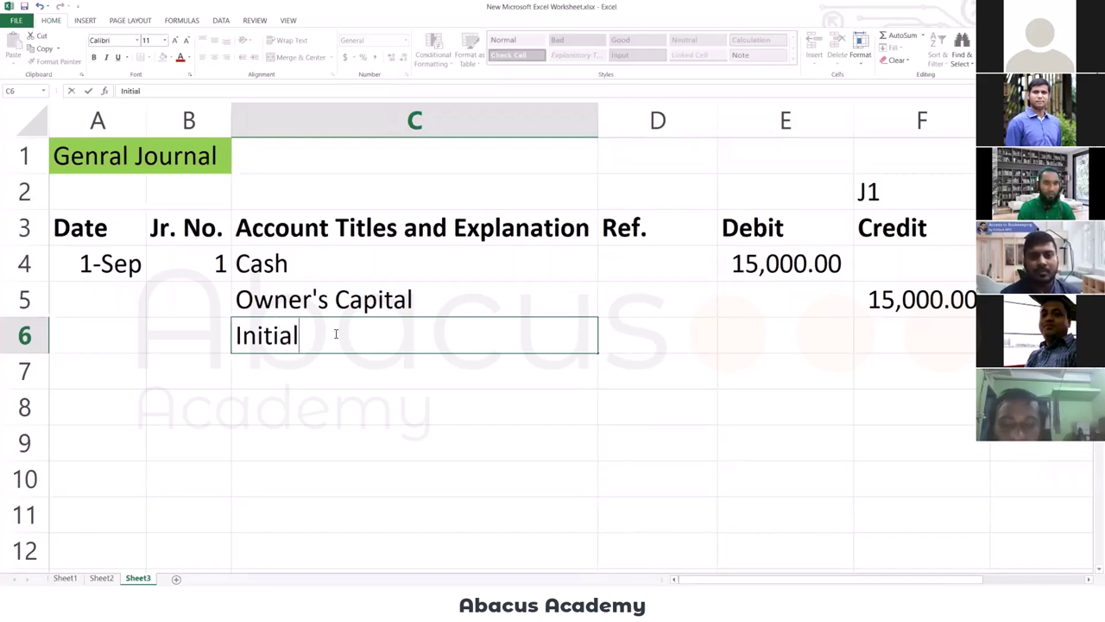
type(" Invest")
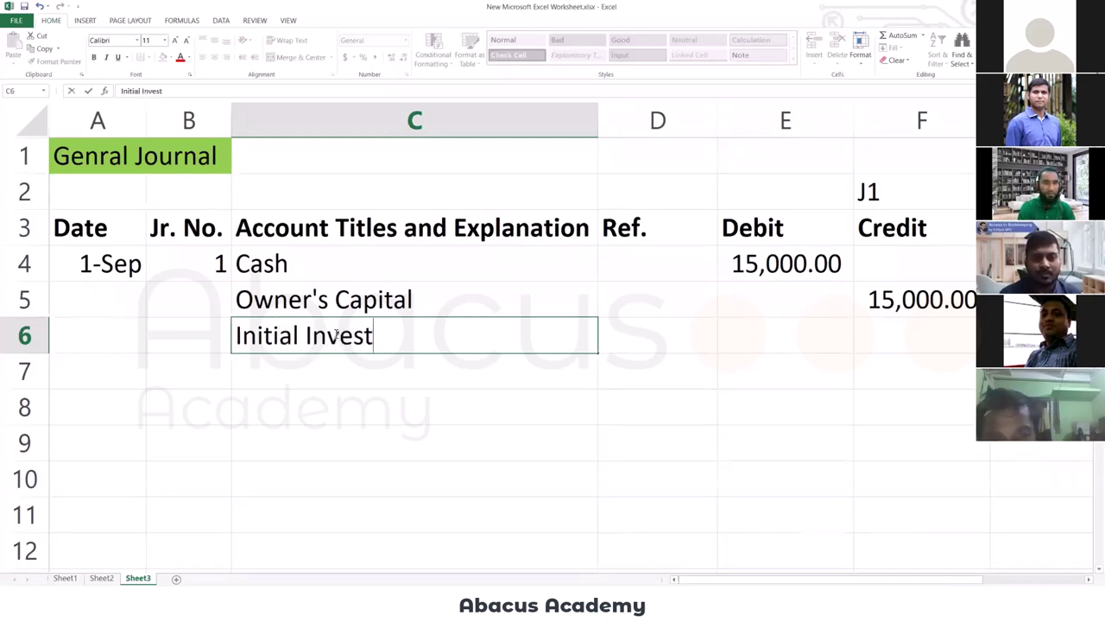
type("ment by owner")
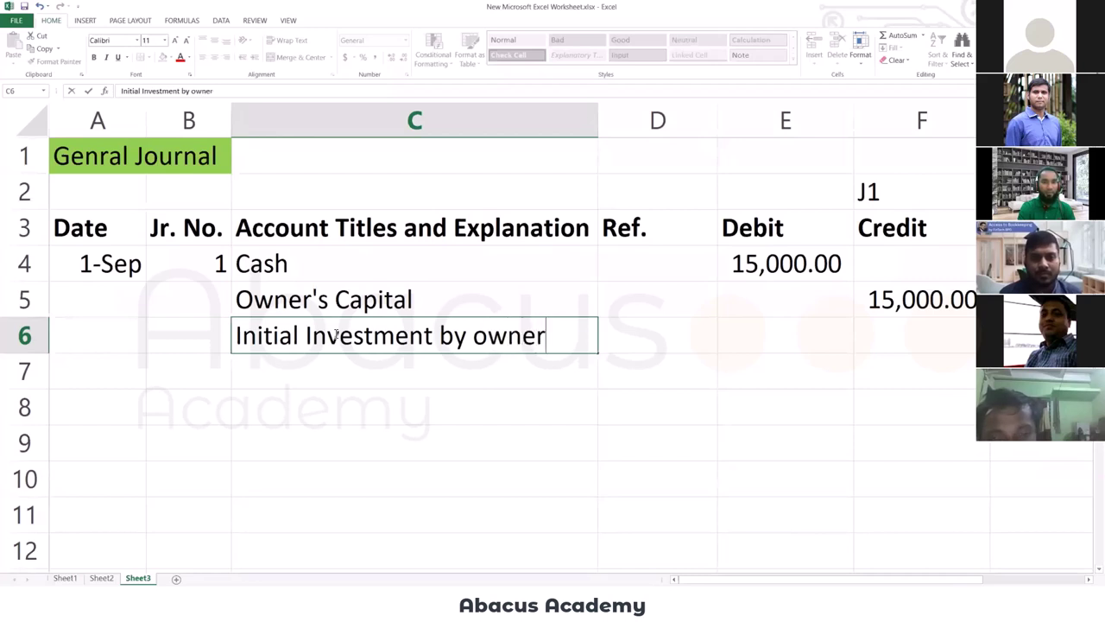
key("Return")
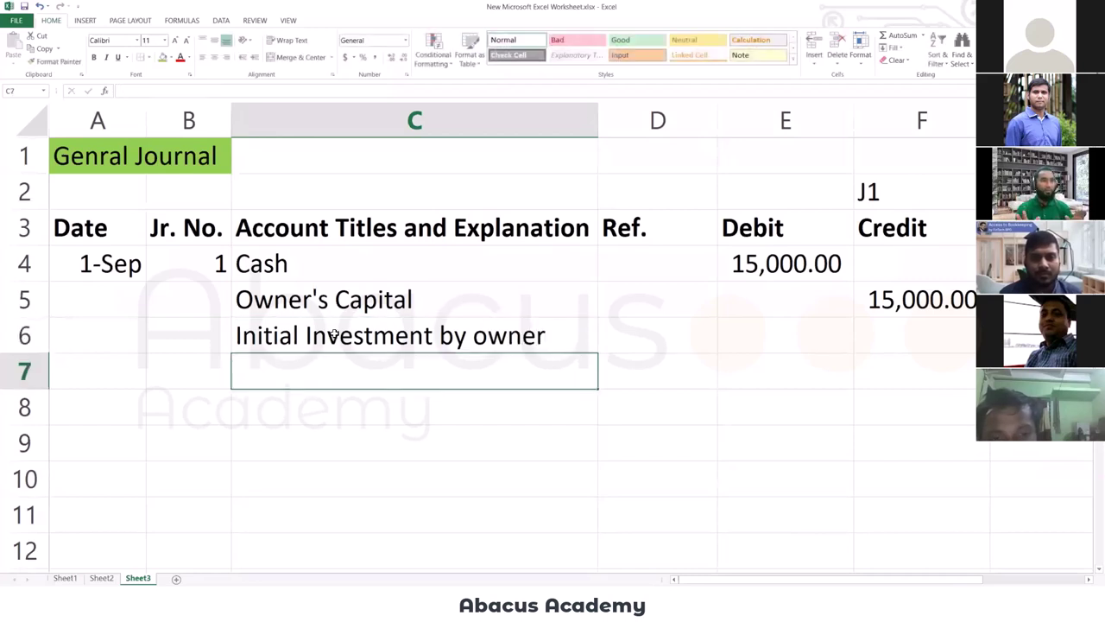
left_click(333, 337)
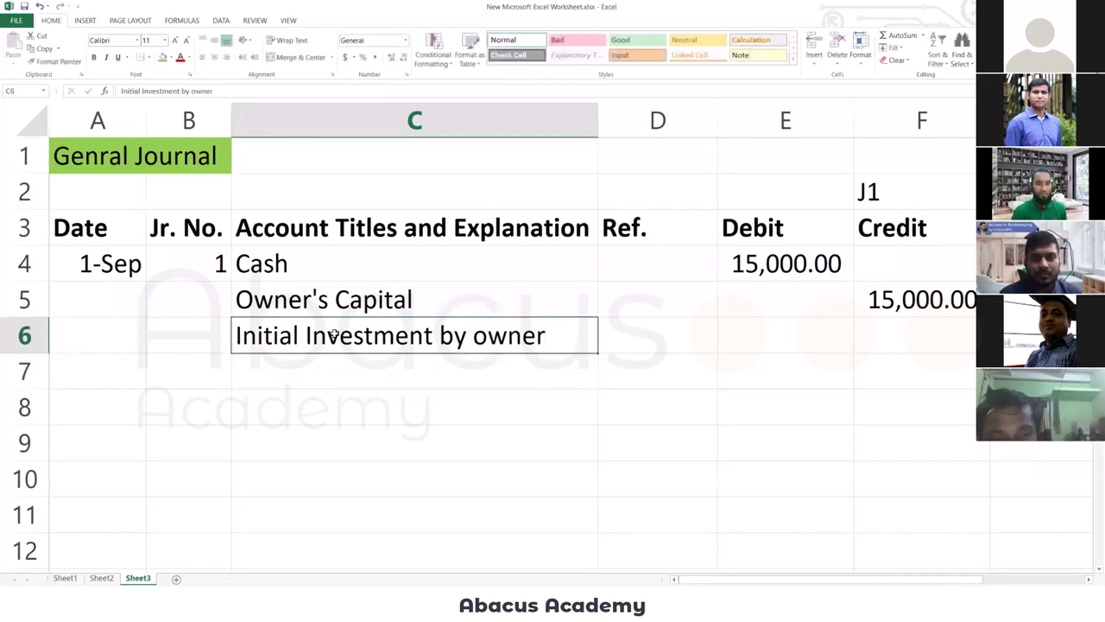
key("Right")
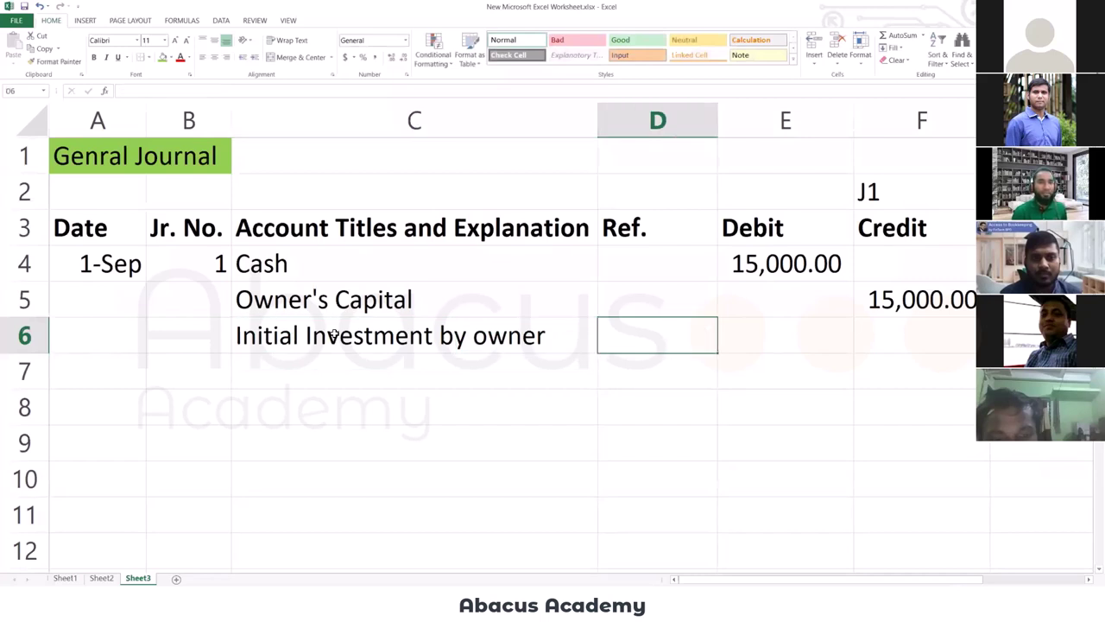
left_click(415, 366)
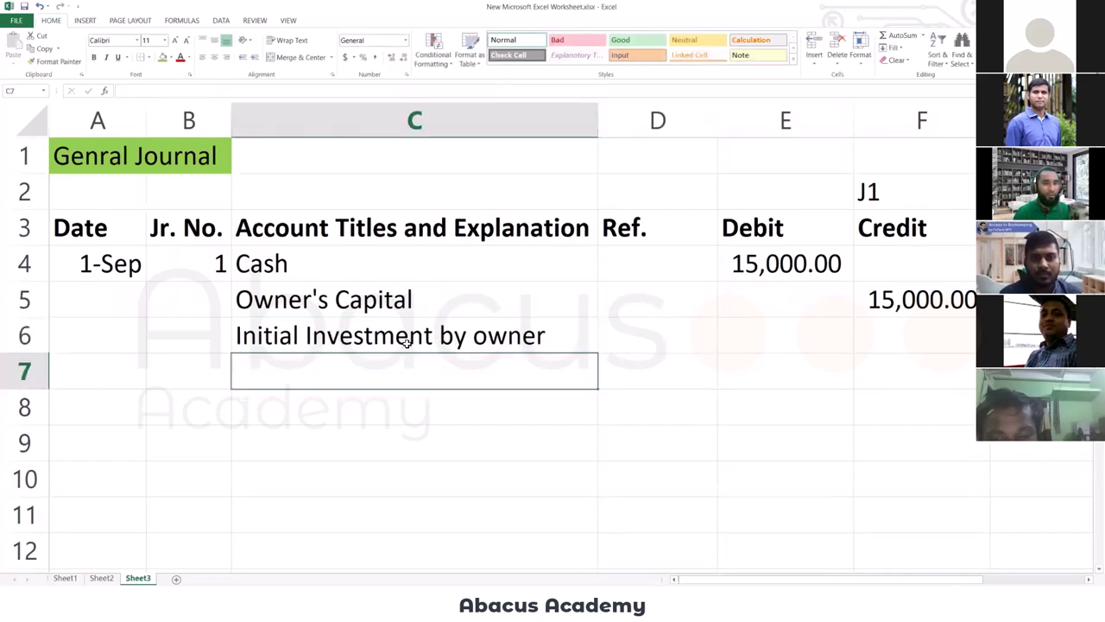
left_click(406, 342)
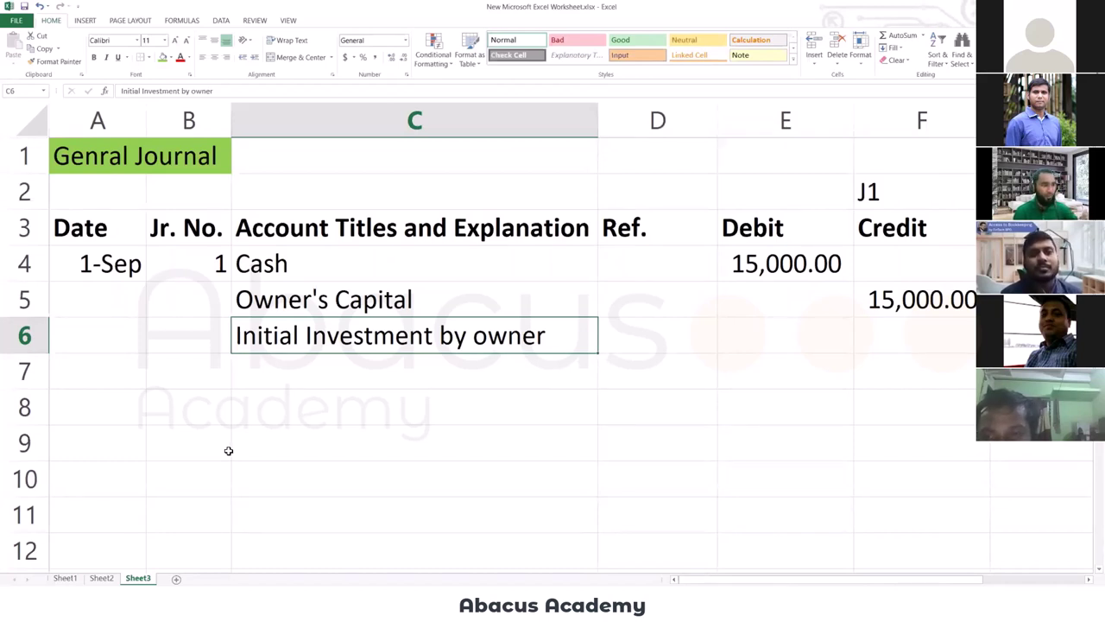
Replace the debit account title Cash in C4 with Bank.
left_click(345, 409)
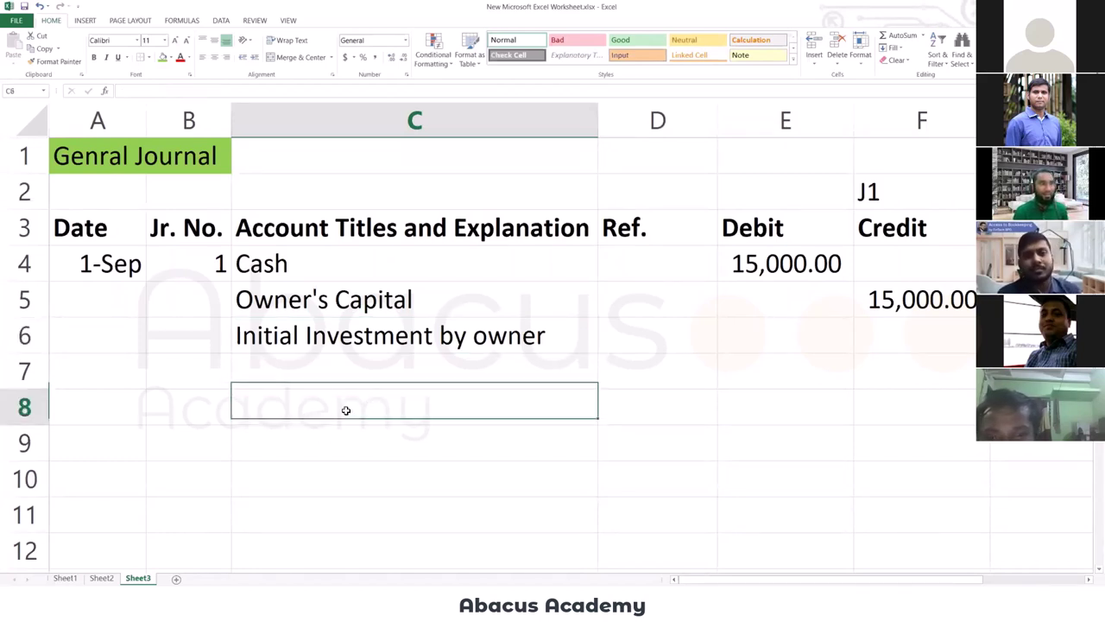
left_click(302, 262)
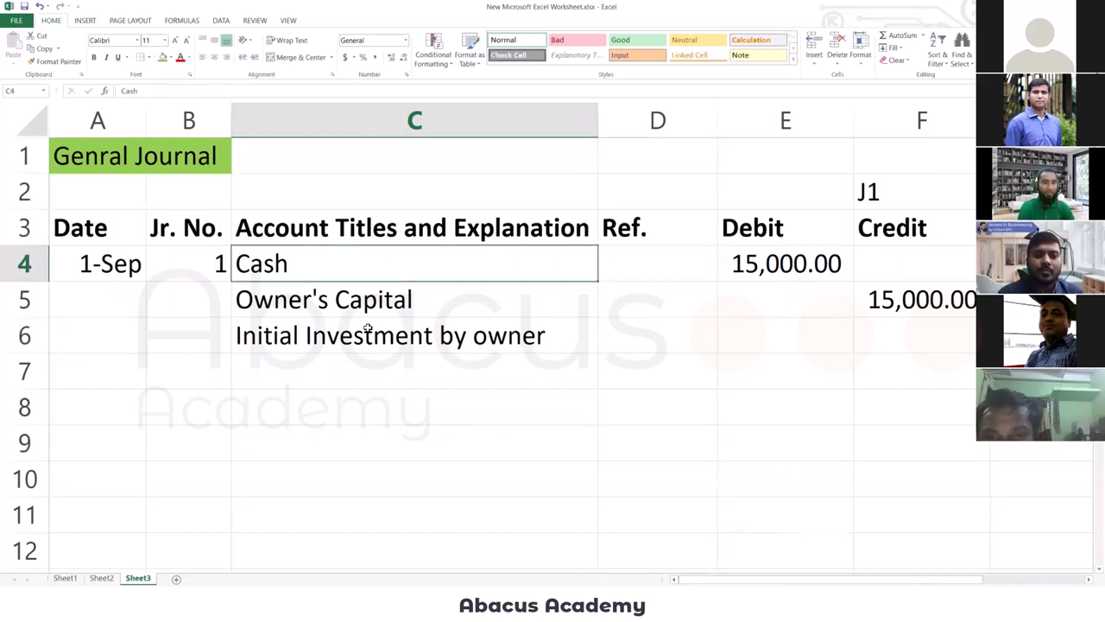
type("Bank")
key("Return")
key("Up")
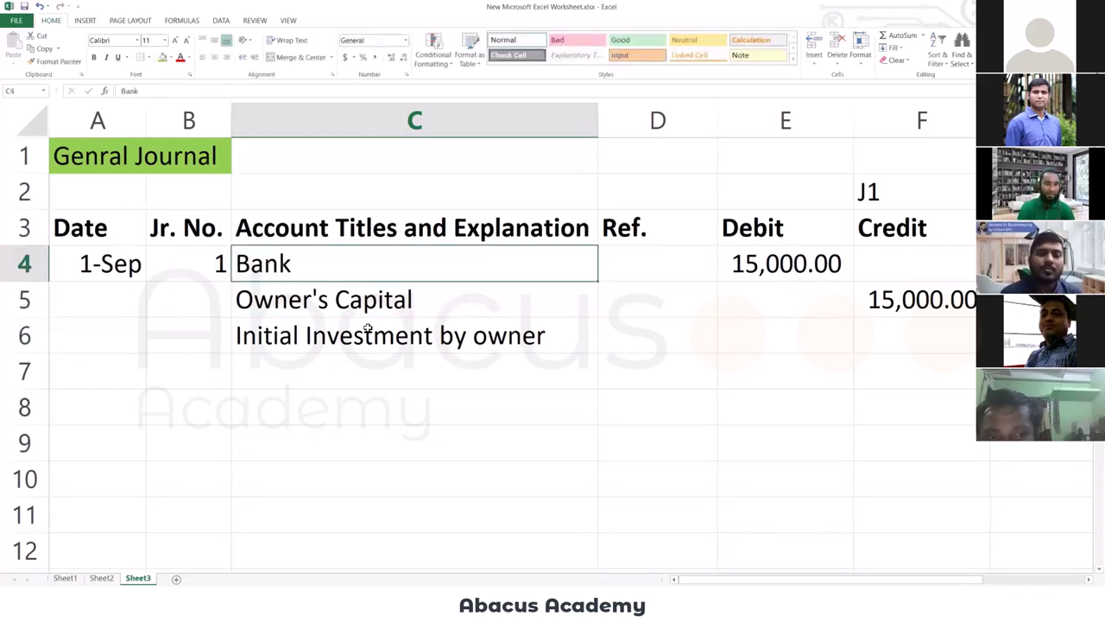
Change the debit account title in C4 to HSBC.
type("HSBC")
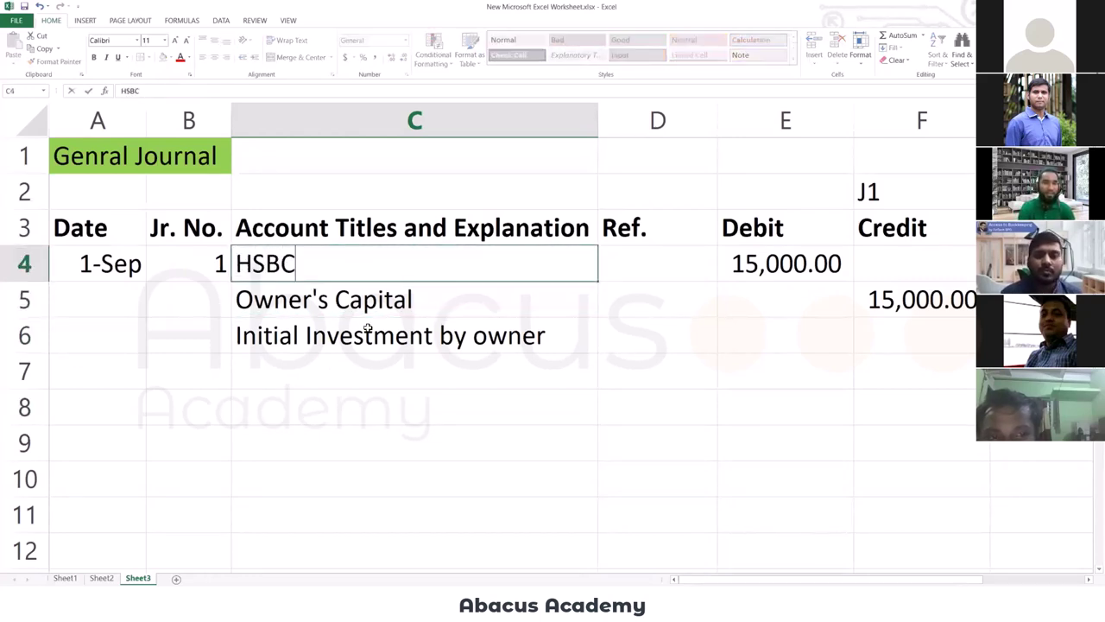
key("Return")
key("Up")
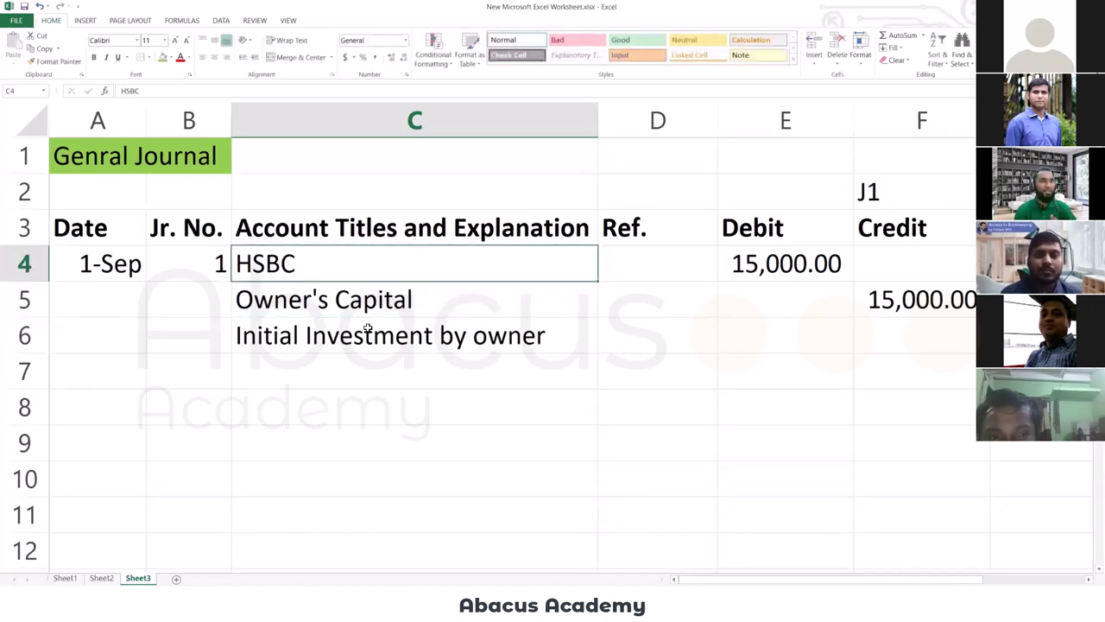
Review the first entry's debit title, credit title and explanation in column C.
key("Tab")
key("Return")
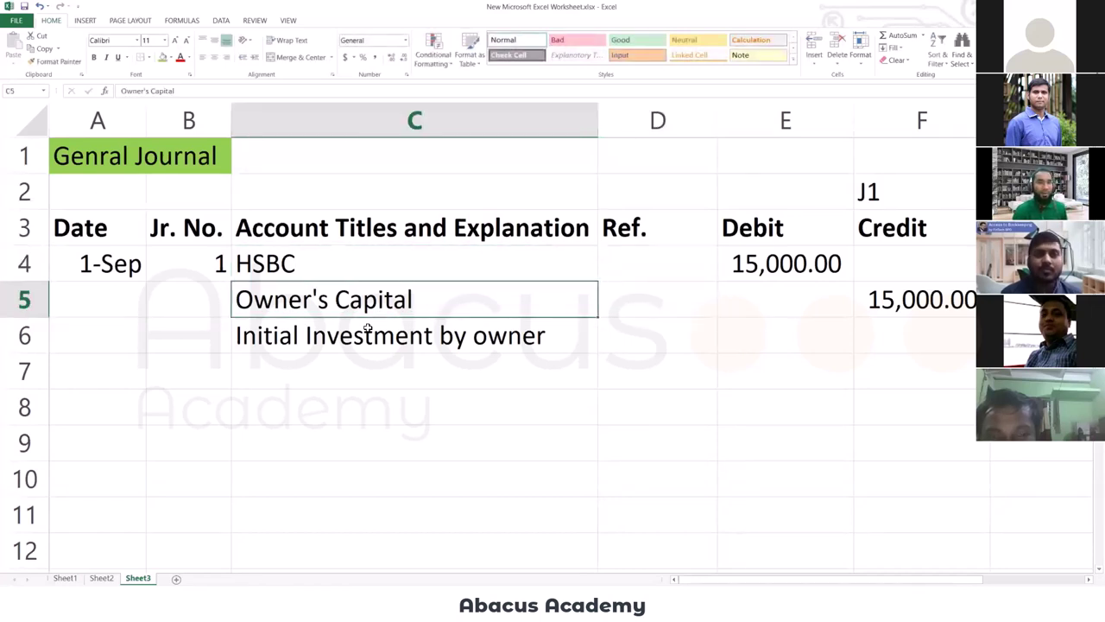
key("Up")
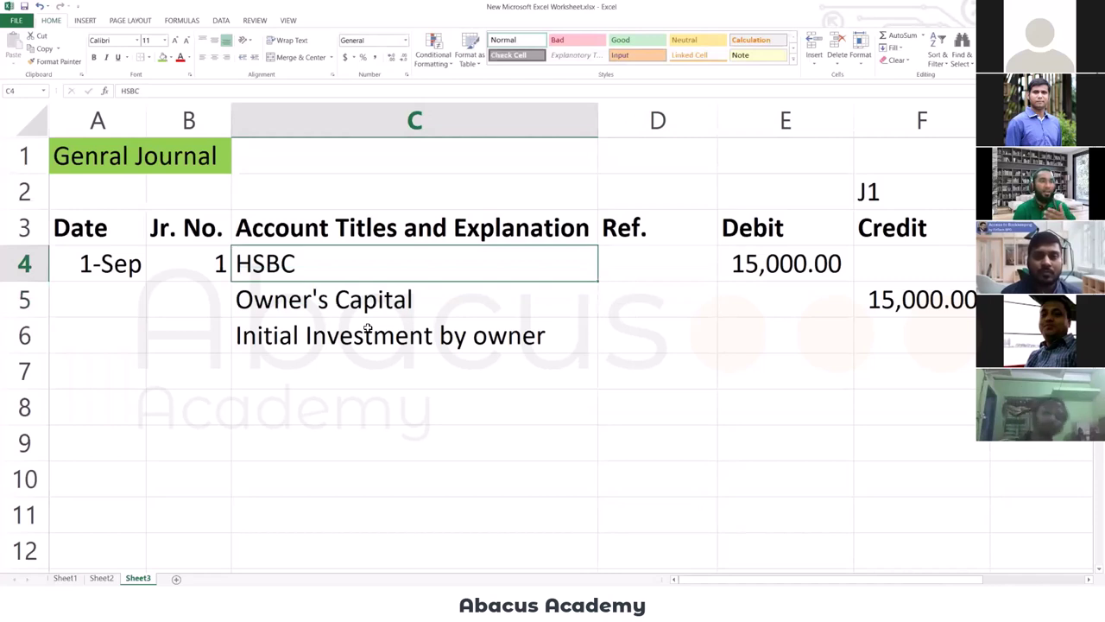
key("Down")
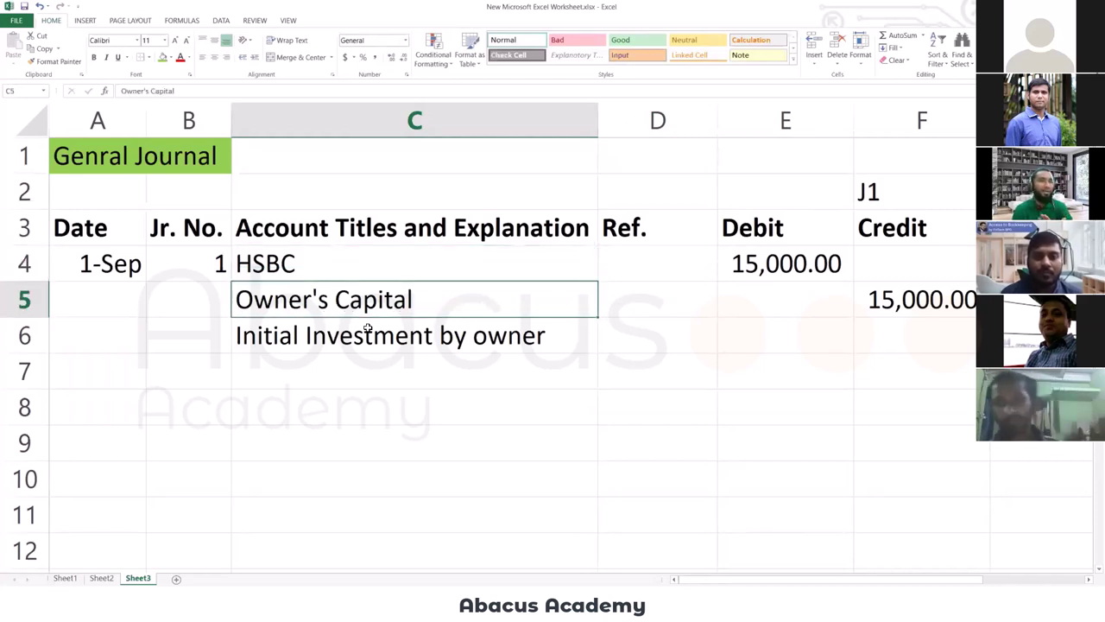
key("Down")
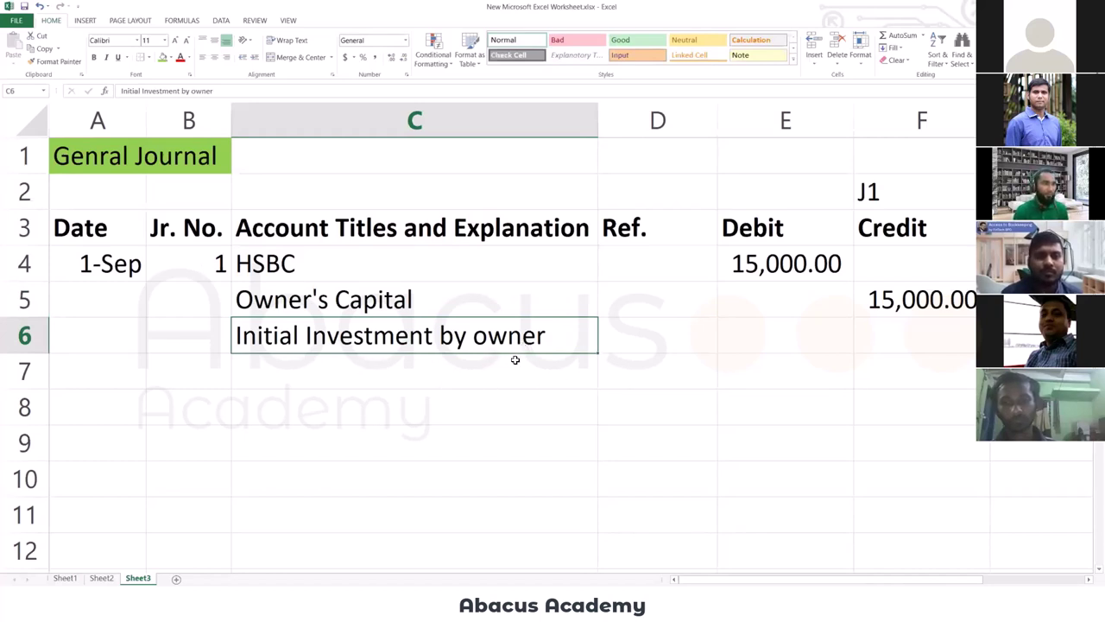
left_click(348, 369)
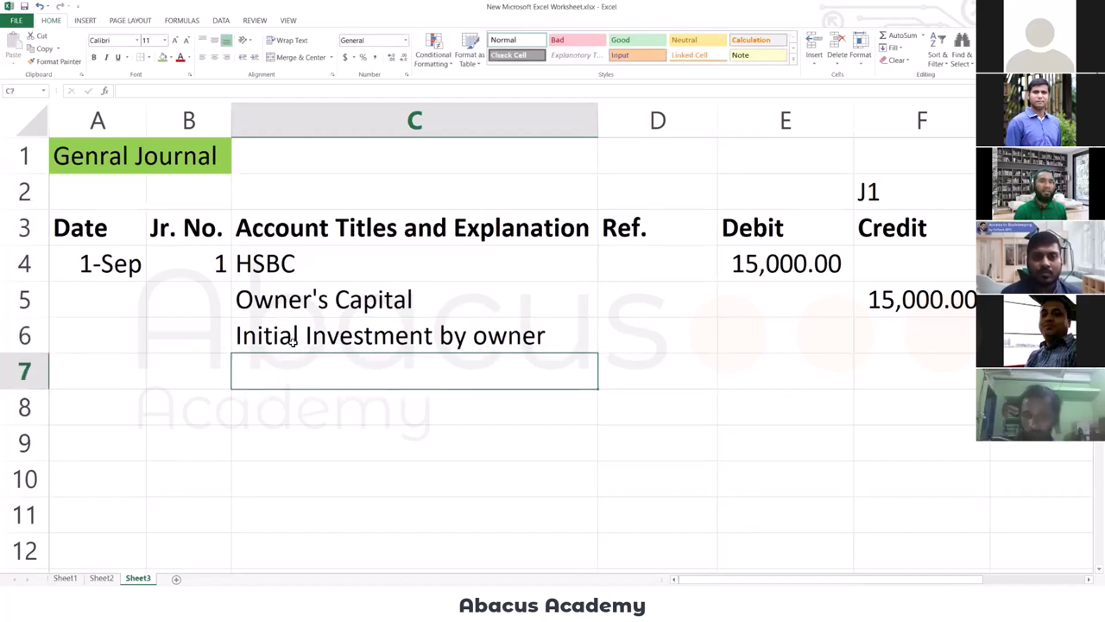
left_click(236, 346)
left_click(328, 364)
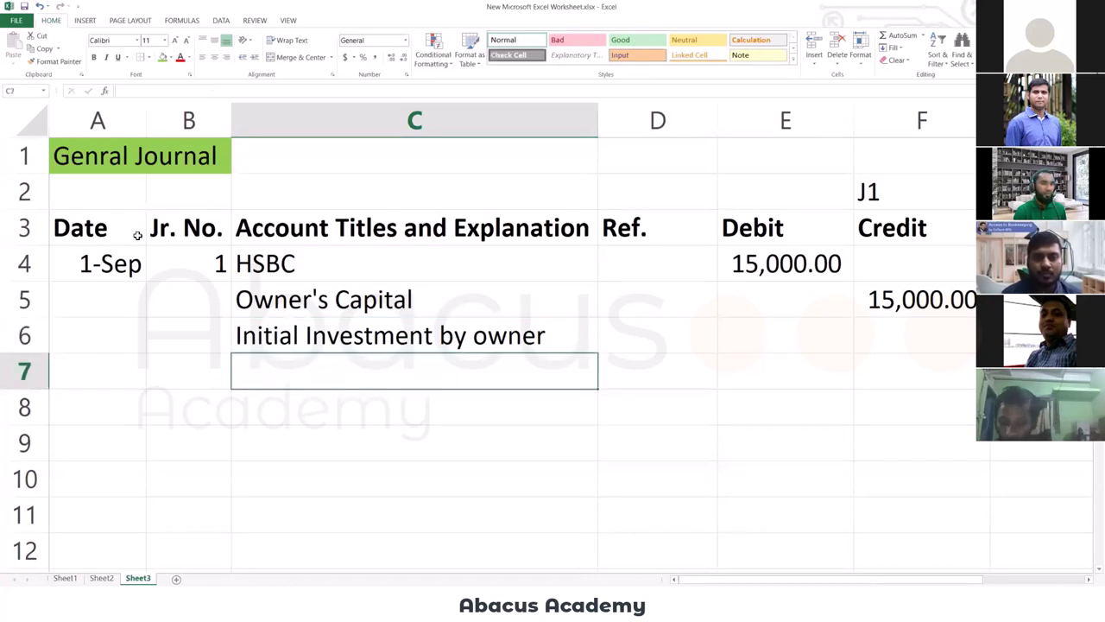
Apply all borders to the journal table in A3:F6 and centre the entries in the Date and Jr. No. columns.
mouse_move(128, 231)
left_mouse_down()
mouse_move(826, 291)
mouse_move(891, 334)
mouse_move(873, 331)
left_mouse_up()
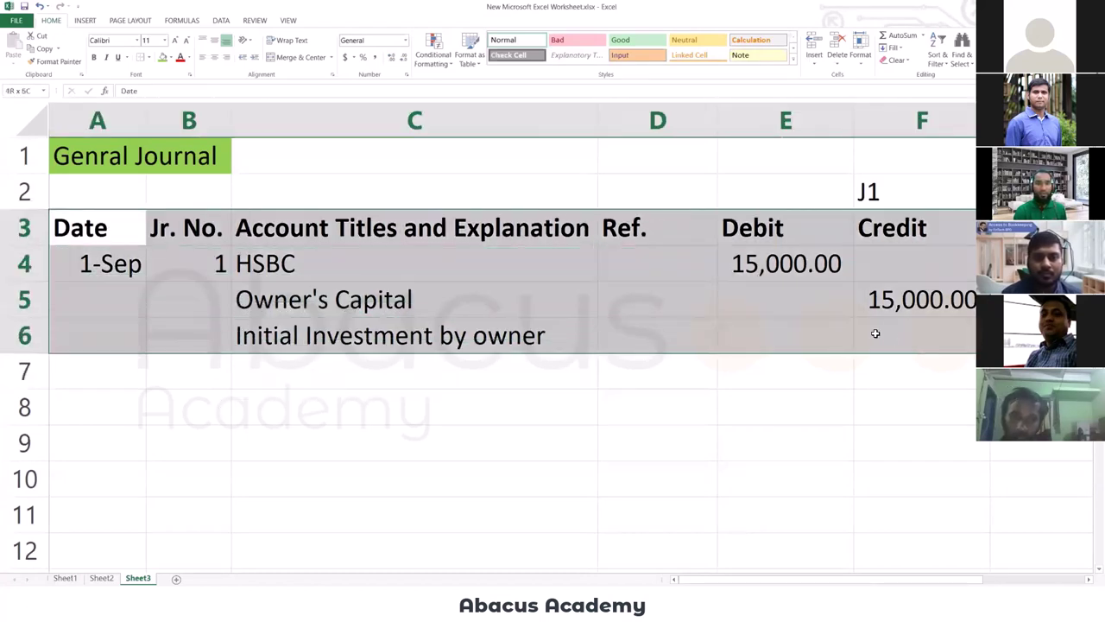
key("alt+h")
key("b")
key("a")
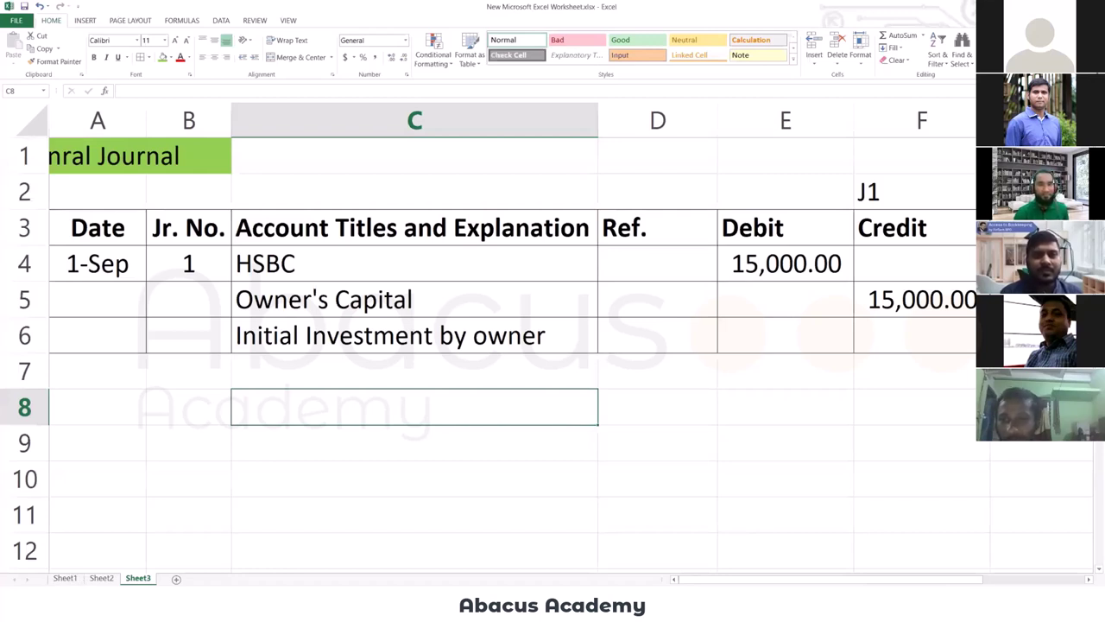
Add a new worksheet for the ledger and enter the heading Date in A1.
mouse_move(351, 605)
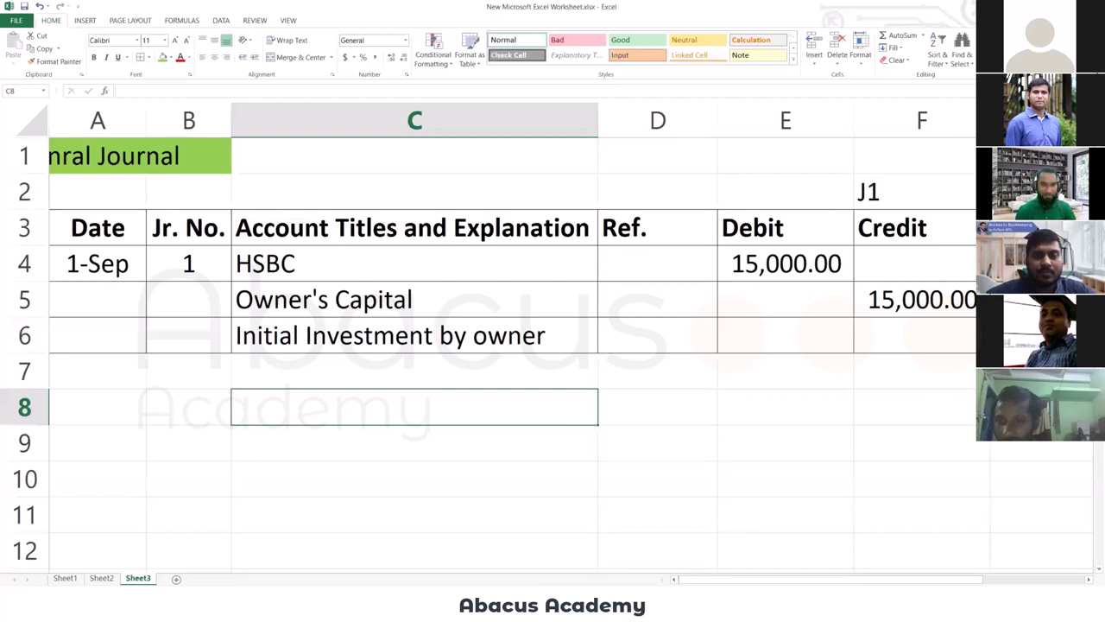
key("Home")
key("shift+F11")
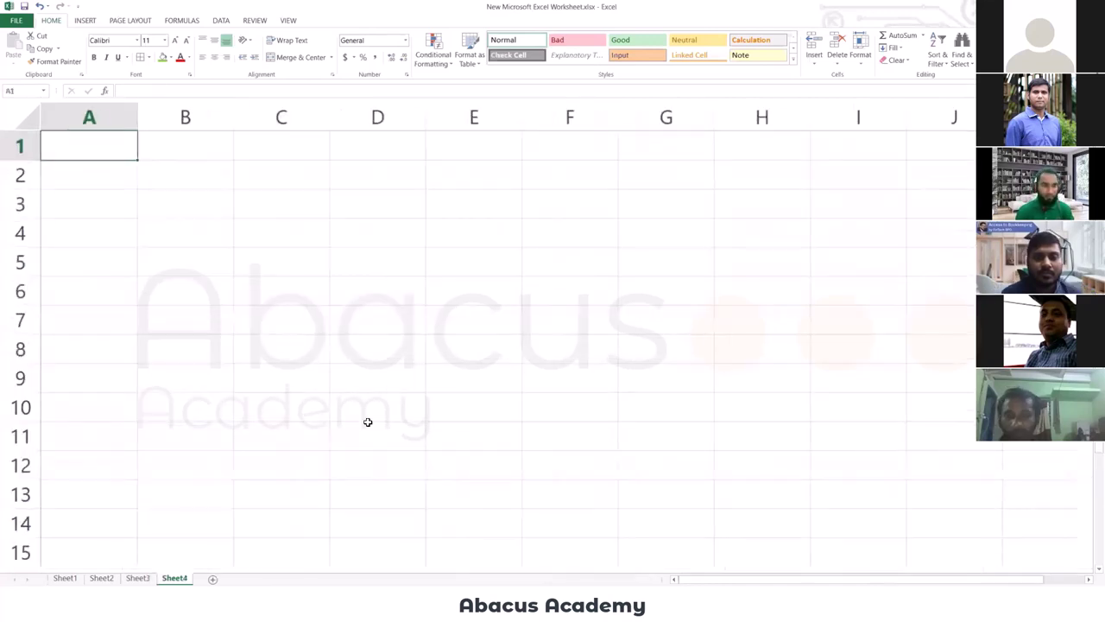
type("Date")
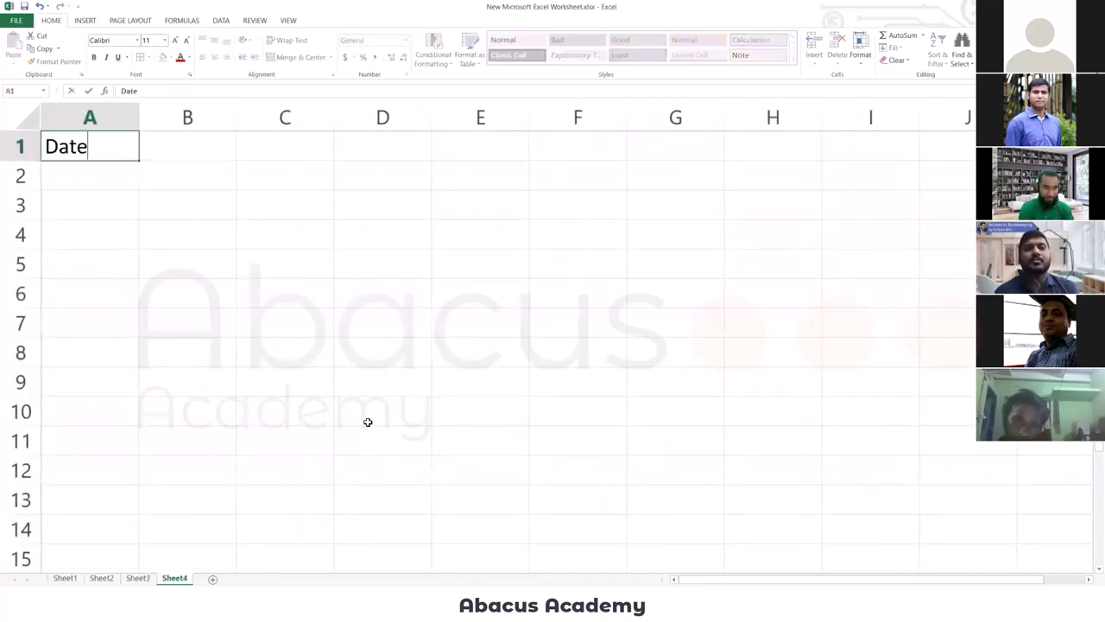
key("Tab")
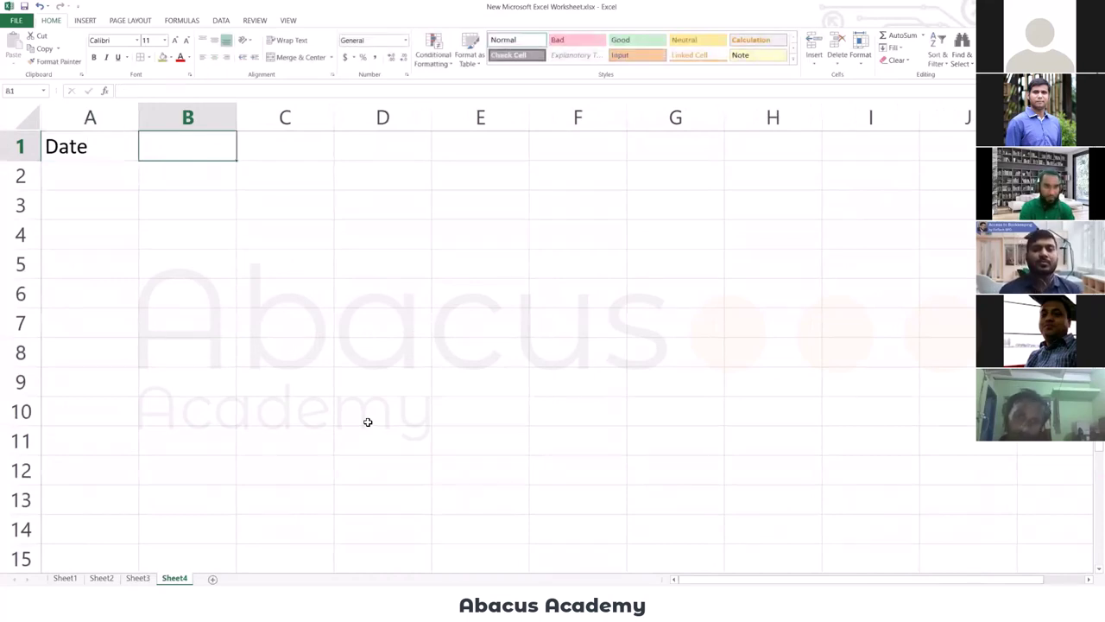
key("F2")
key("Return")
key("Left")
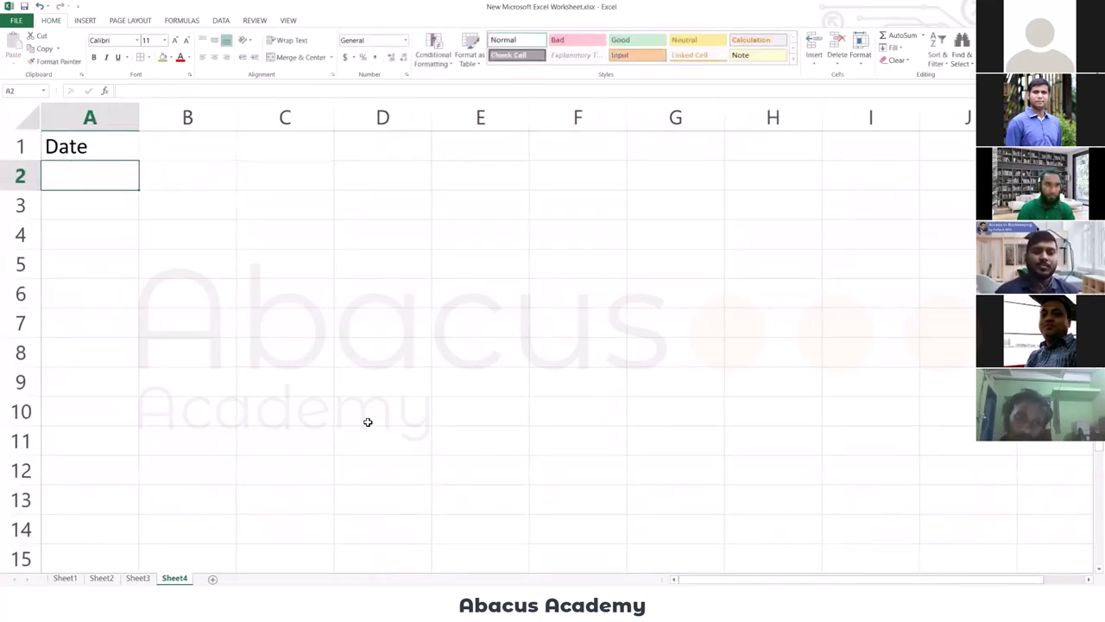
Insert a row above the Date heading and enter the account title Cash in B1.
right_click(24, 148)
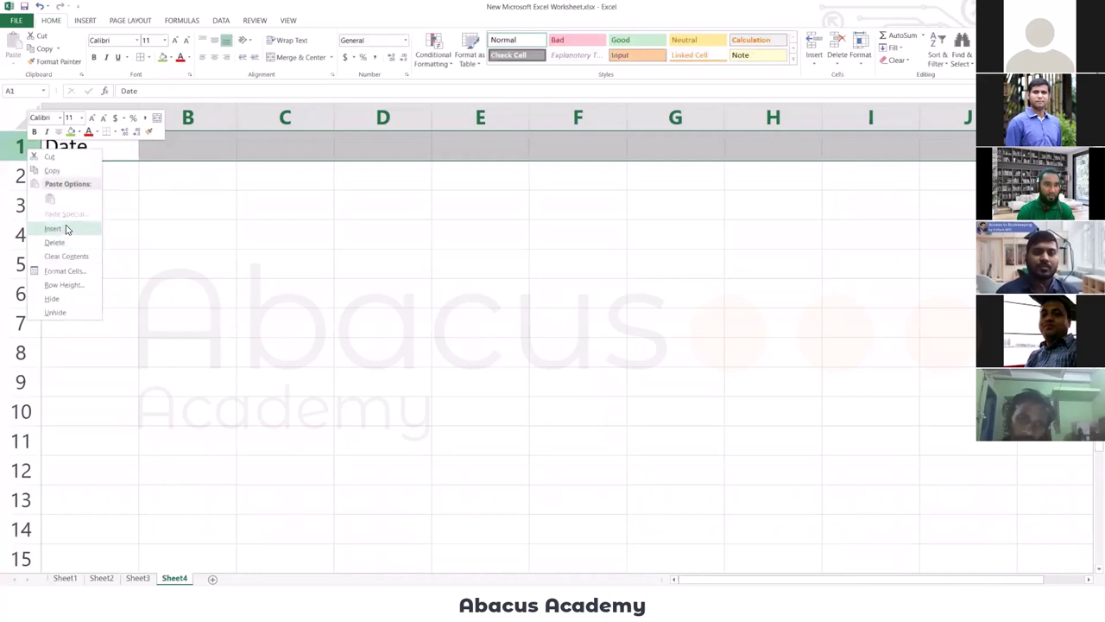
left_click(66, 227)
left_click(156, 241)
left_click(164, 152)
double_click(164, 152)
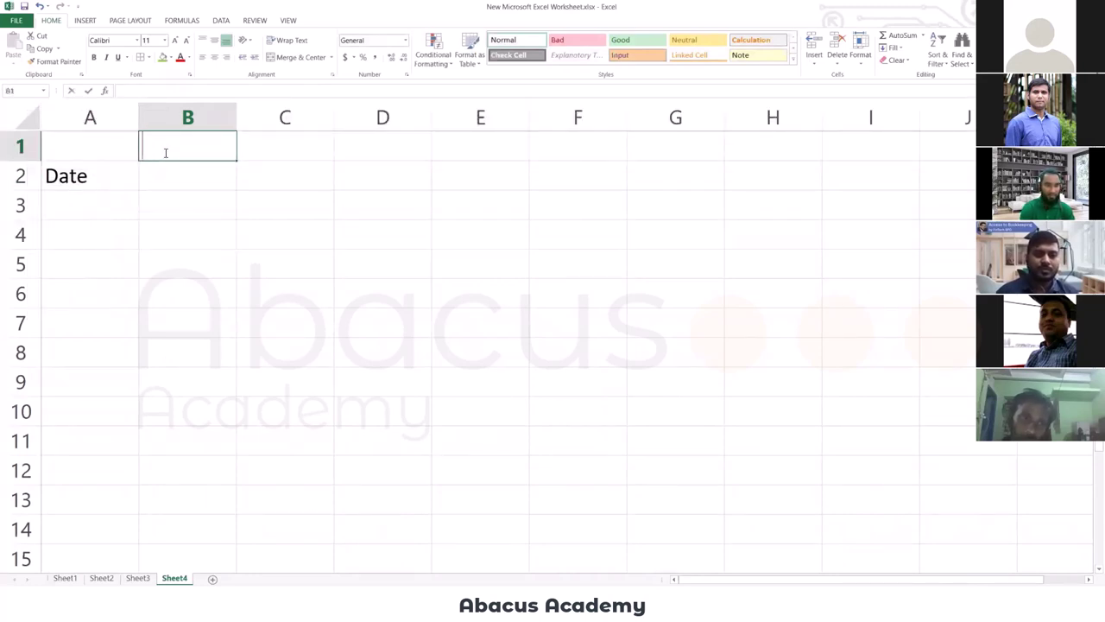
type("Cash")
key("Return")
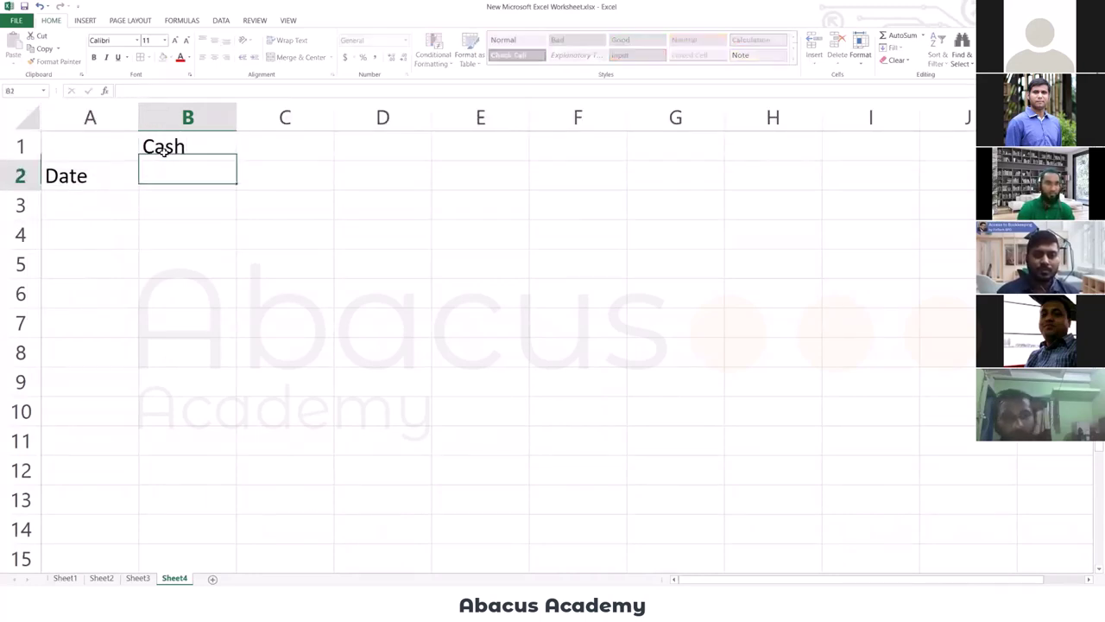
Enter the column headings Explanation, Ref., Debit and Credit in B2:E2 beside Date.
key("Left")
key("Right")
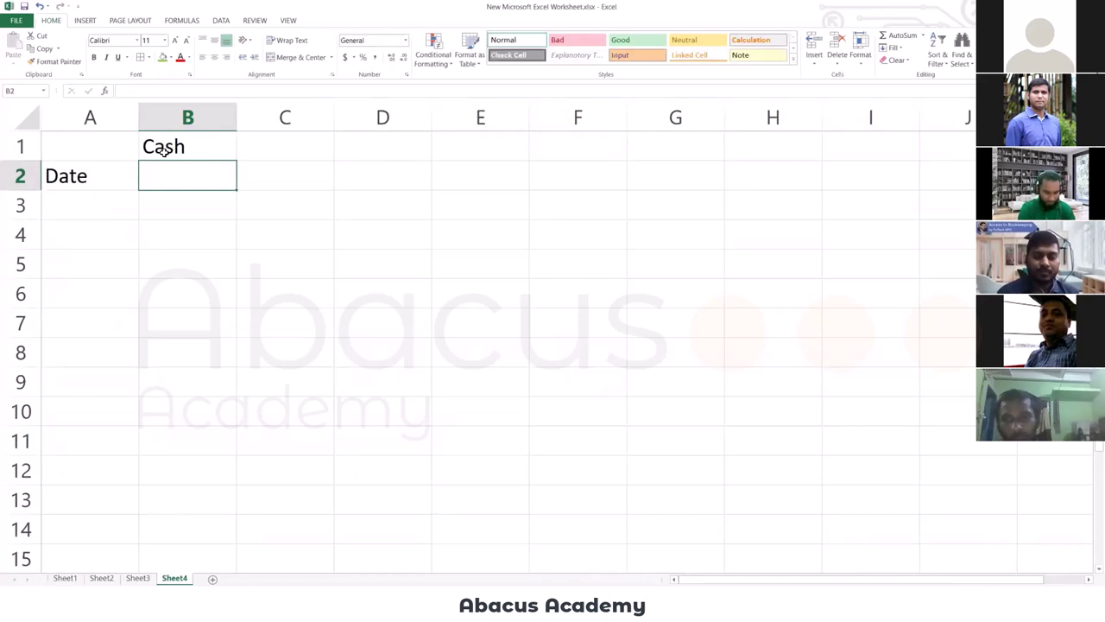
type("Expla")
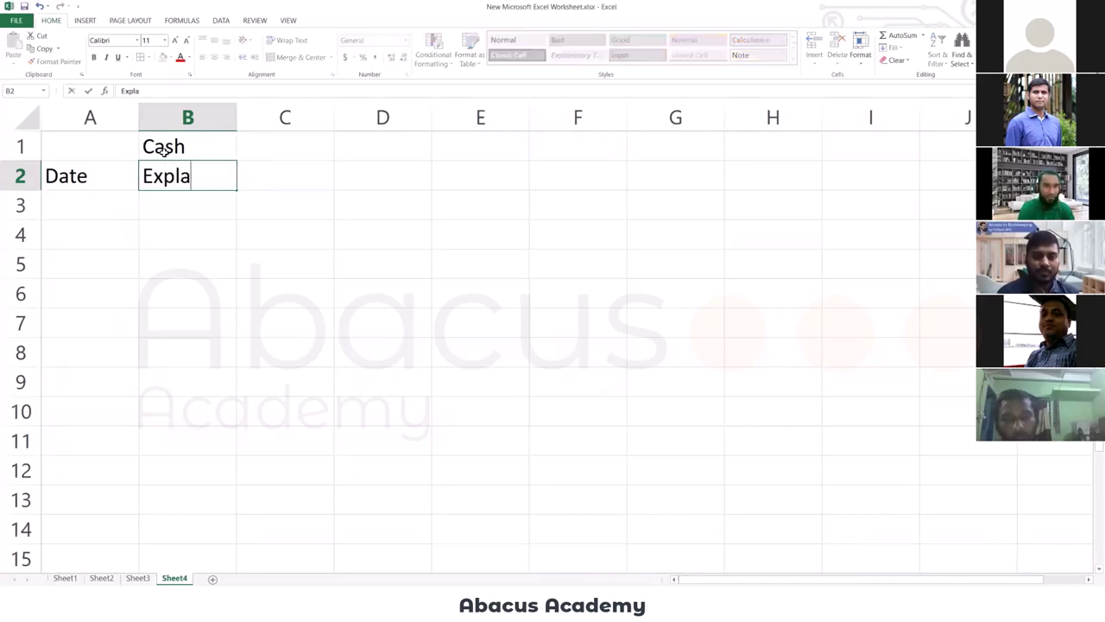
type("nation")
key("Tab")
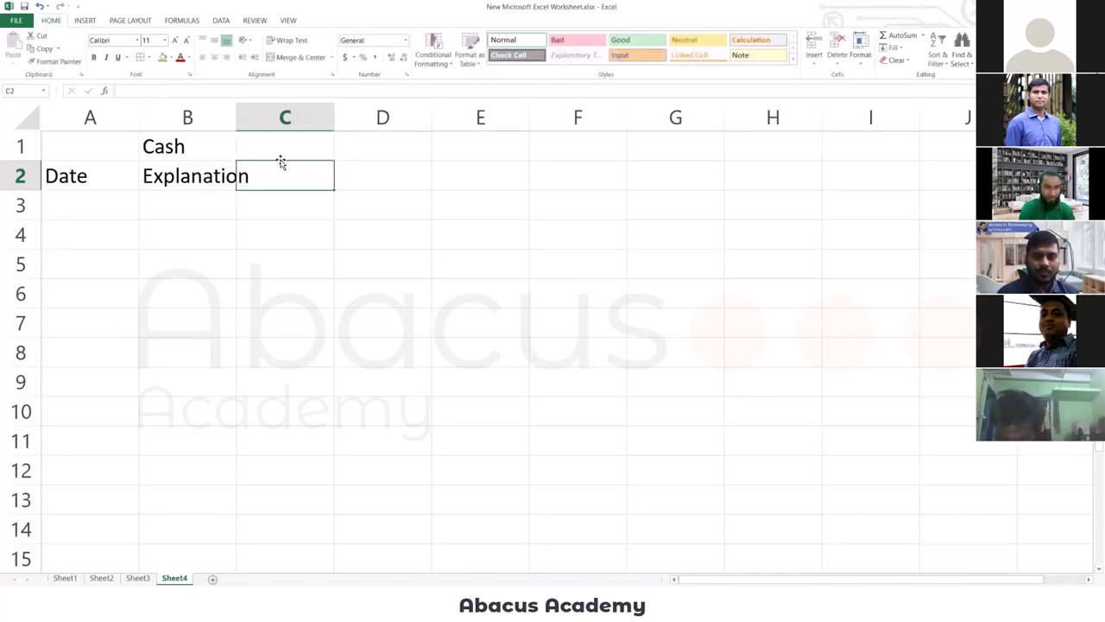
type("Ref.")
key("Tab")
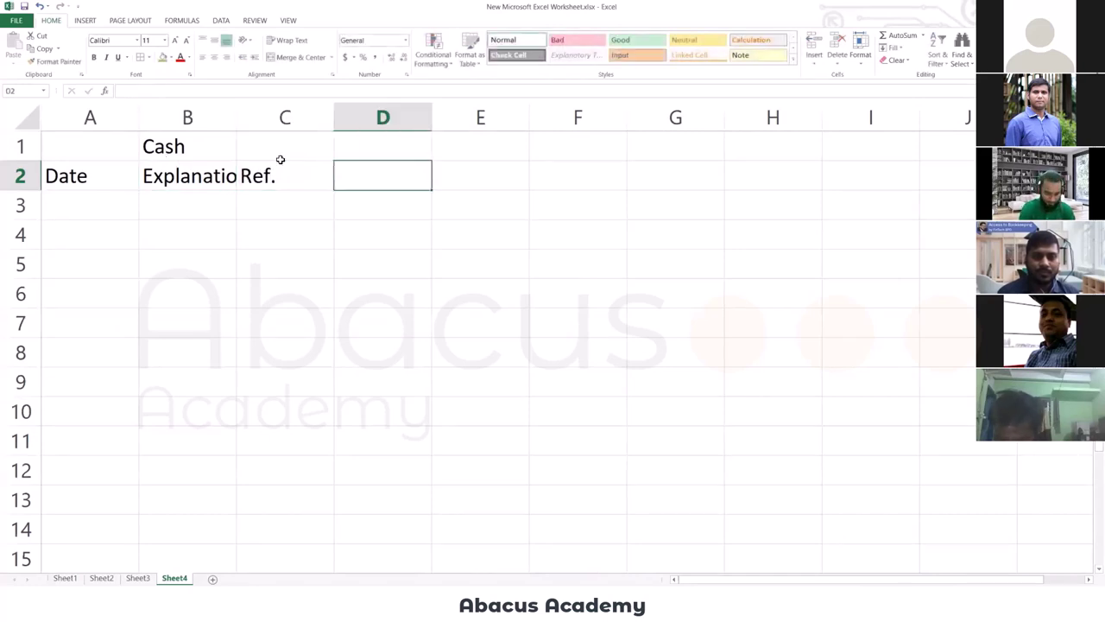
type("Debit")
key("Tab")
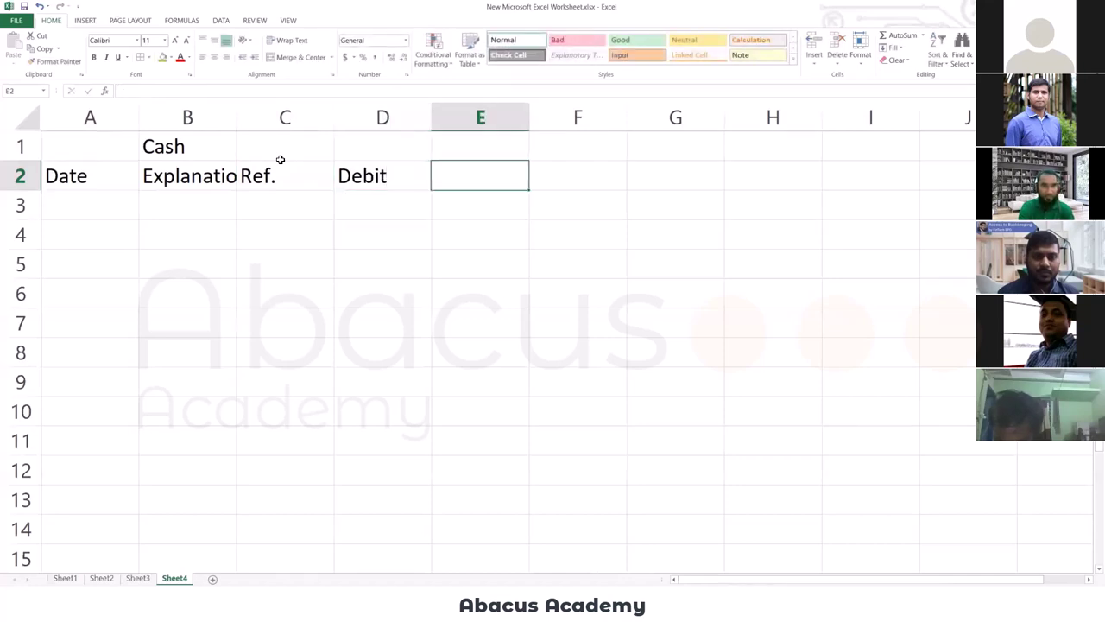
type("Credit")
key("Tab")
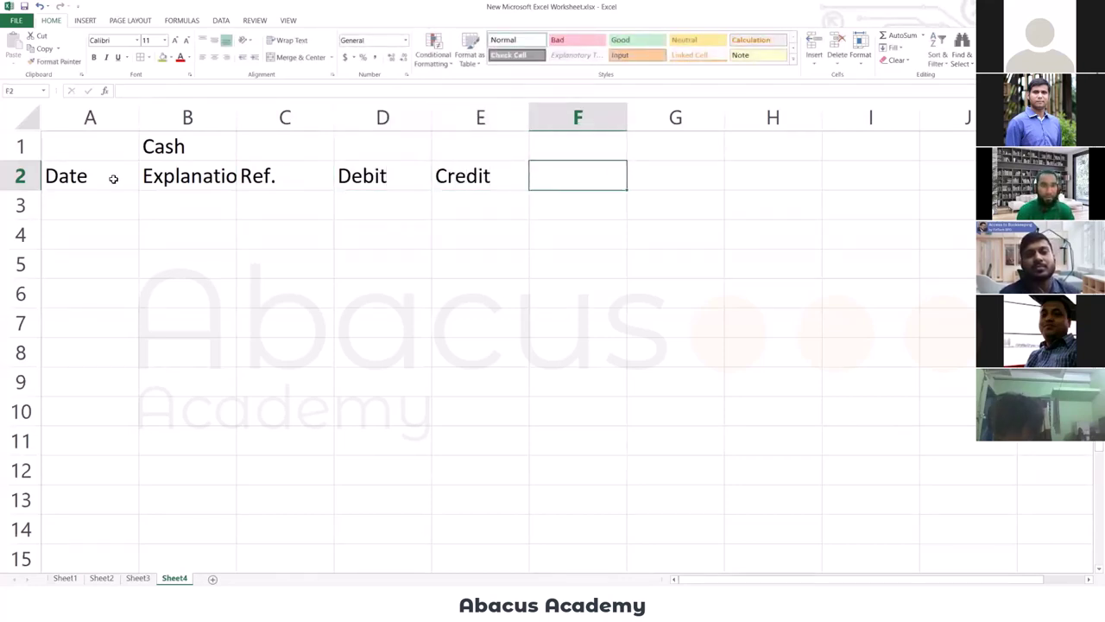
Insert a blank row between the account title and the column headings.
right_click(20, 176)
left_click(62, 263)
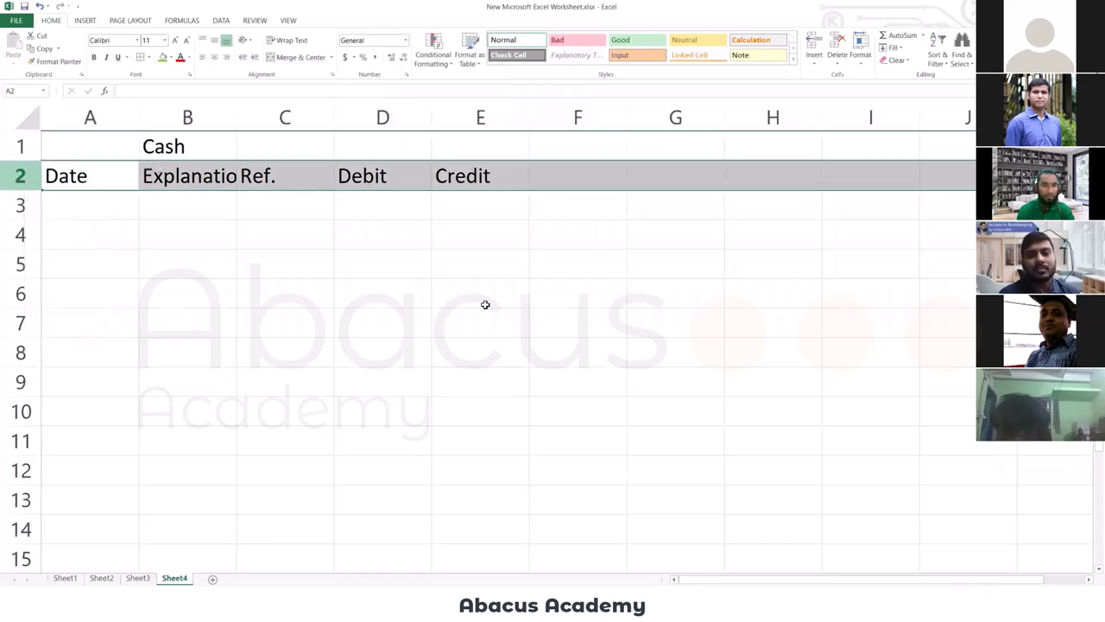
left_click(486, 298)
Enter the heading Balance in F2 with the subheadings Debit in F3 and Credit in G3.
left_click(586, 175)
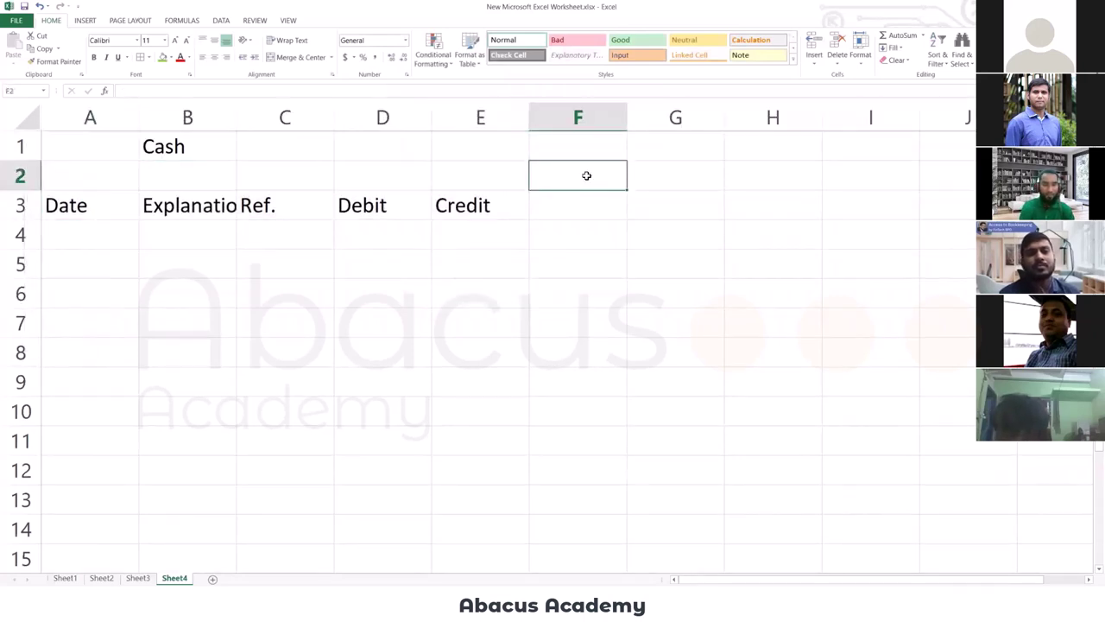
type("Balance")
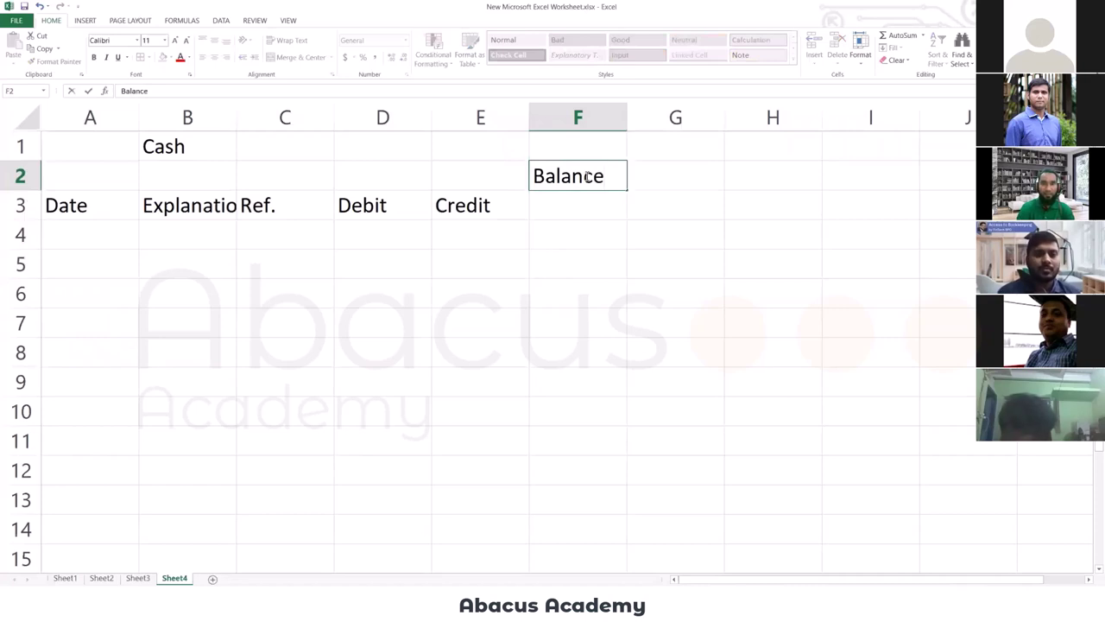
key("Return")
type("Debit")
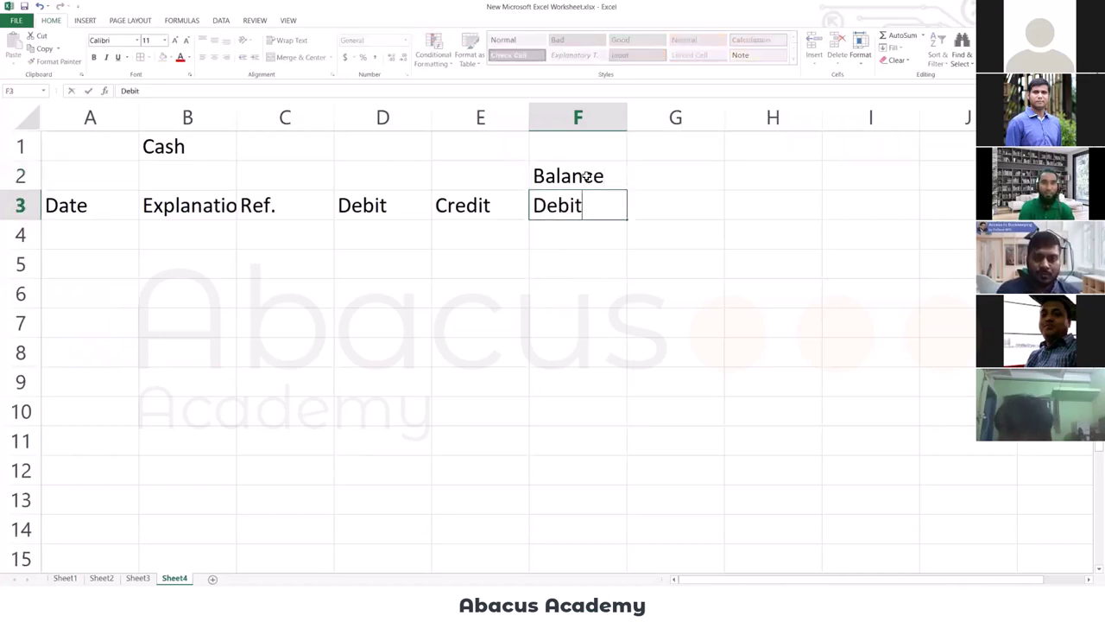
key("Tab")
type("Cre")
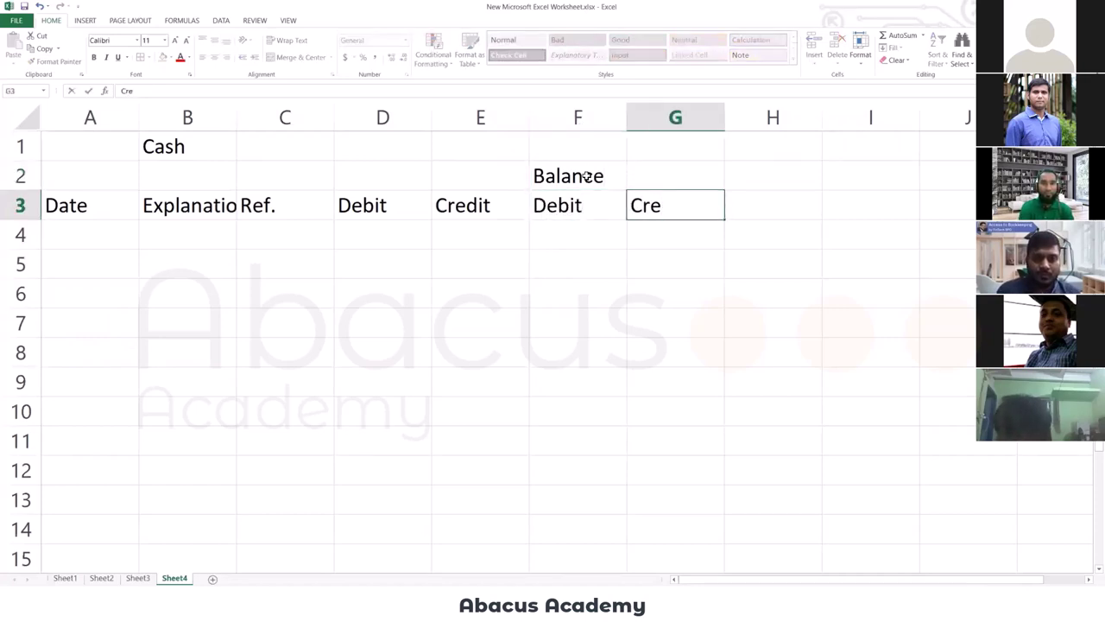
type("dit")
key("Return")
key("Up")
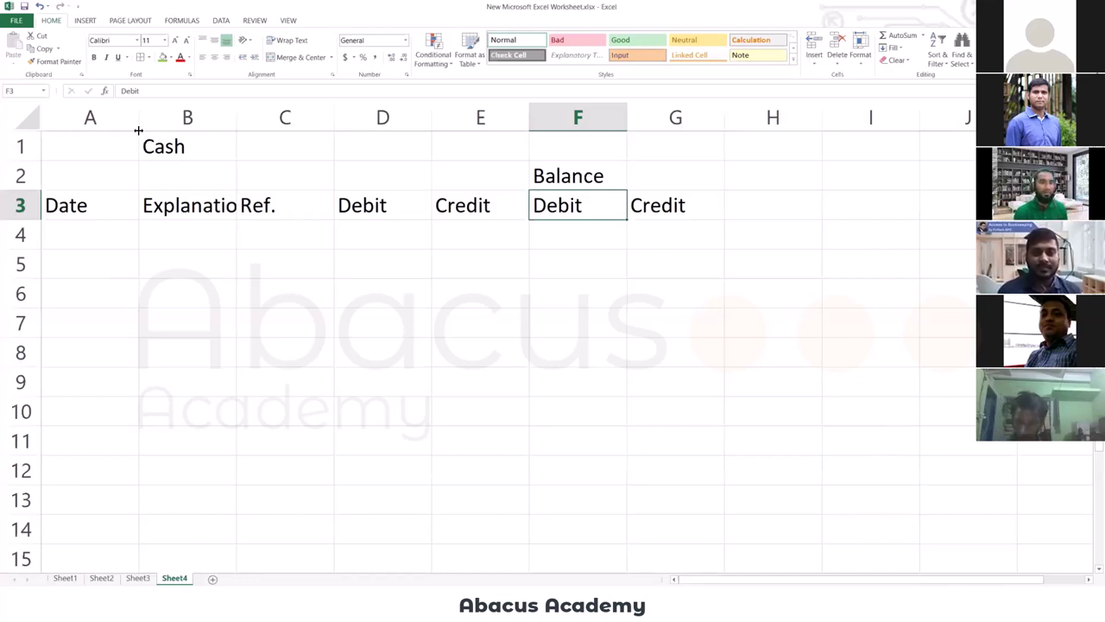
Narrow column A to suit the Date heading and fit column B to the width of Explanation.
left_click_drag(138, 117, 95, 117)
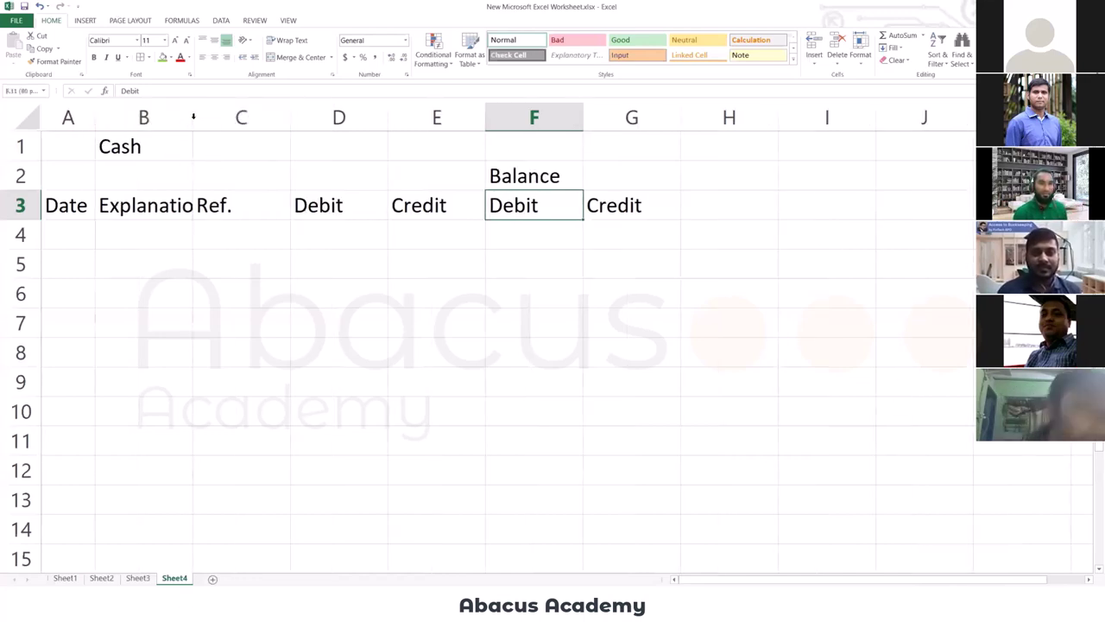
double_click(192, 117)
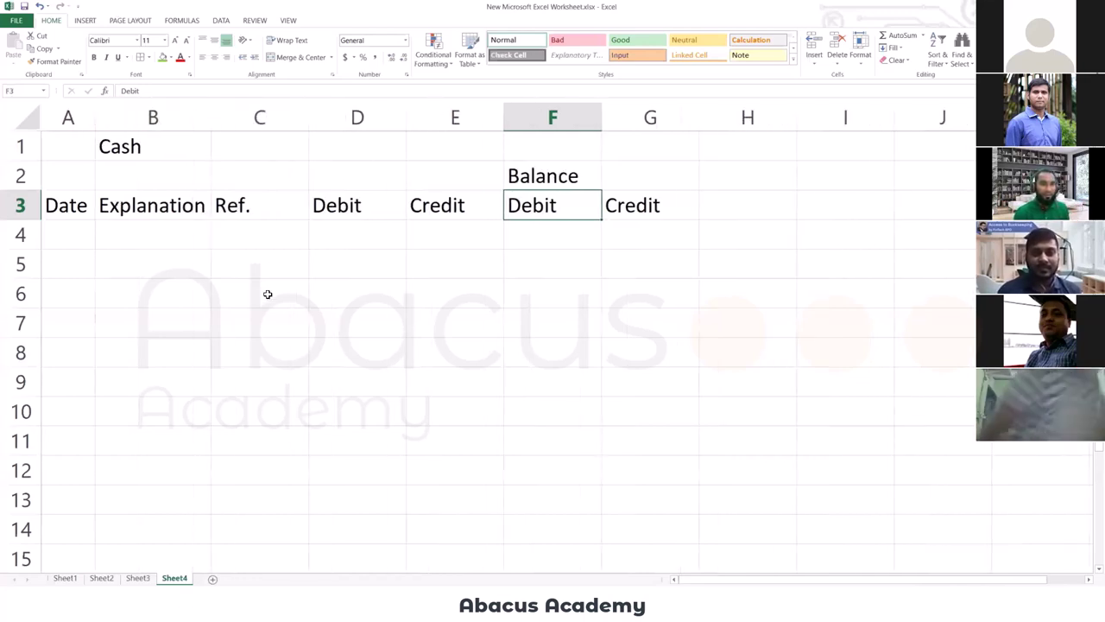
left_click(564, 239)
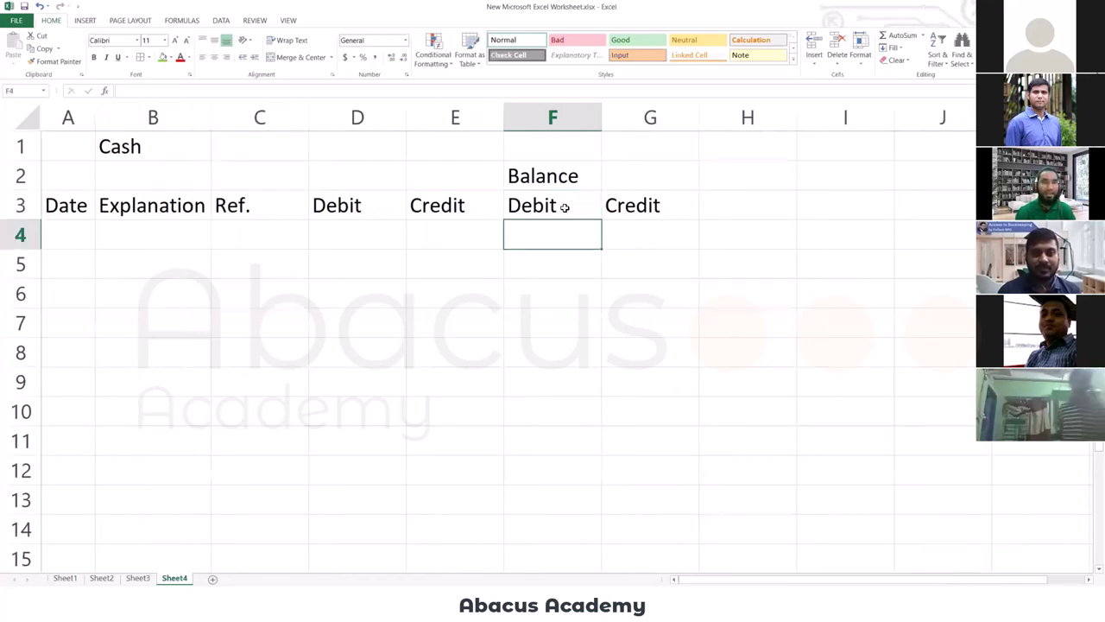
left_click(639, 230)
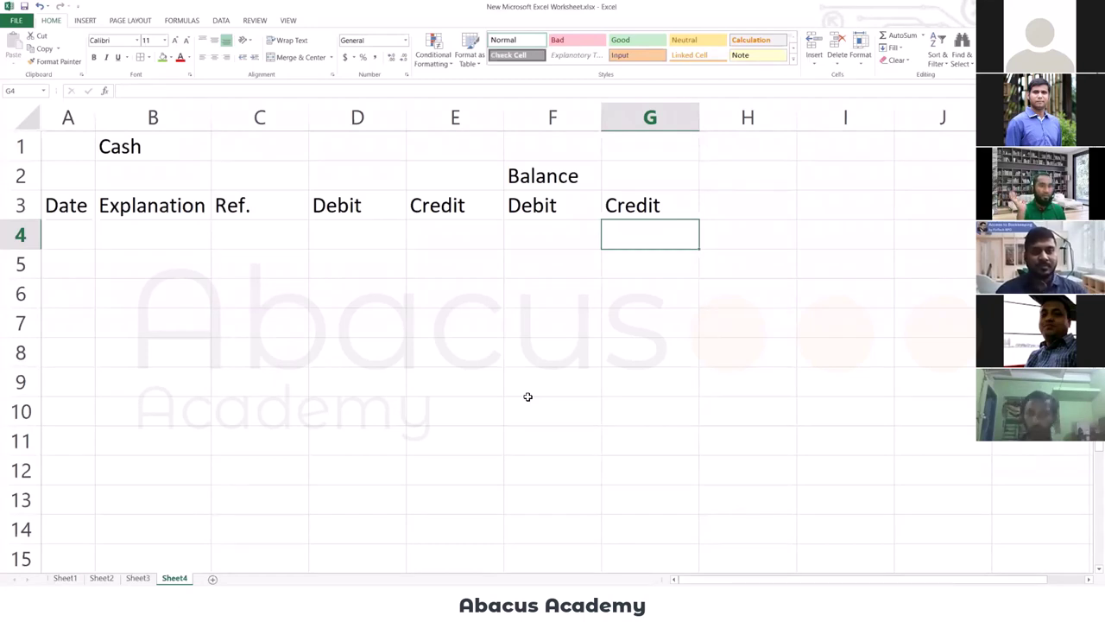
Review the first journal entry on Sheet3, checking its date and its debit and credit account titles.
left_click(137, 578)
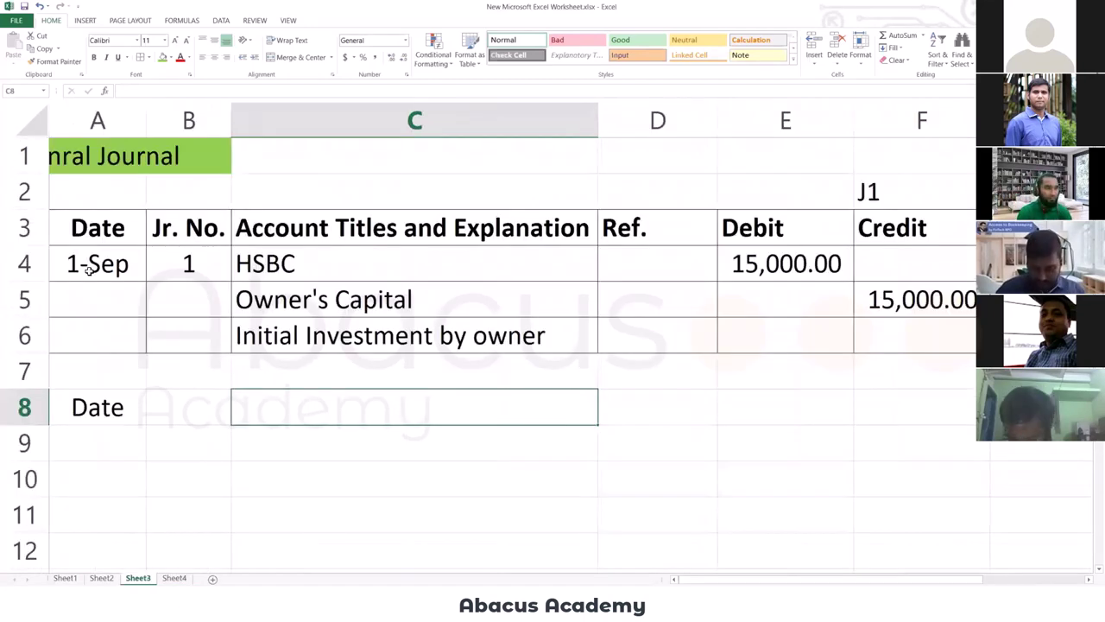
left_click(82, 259)
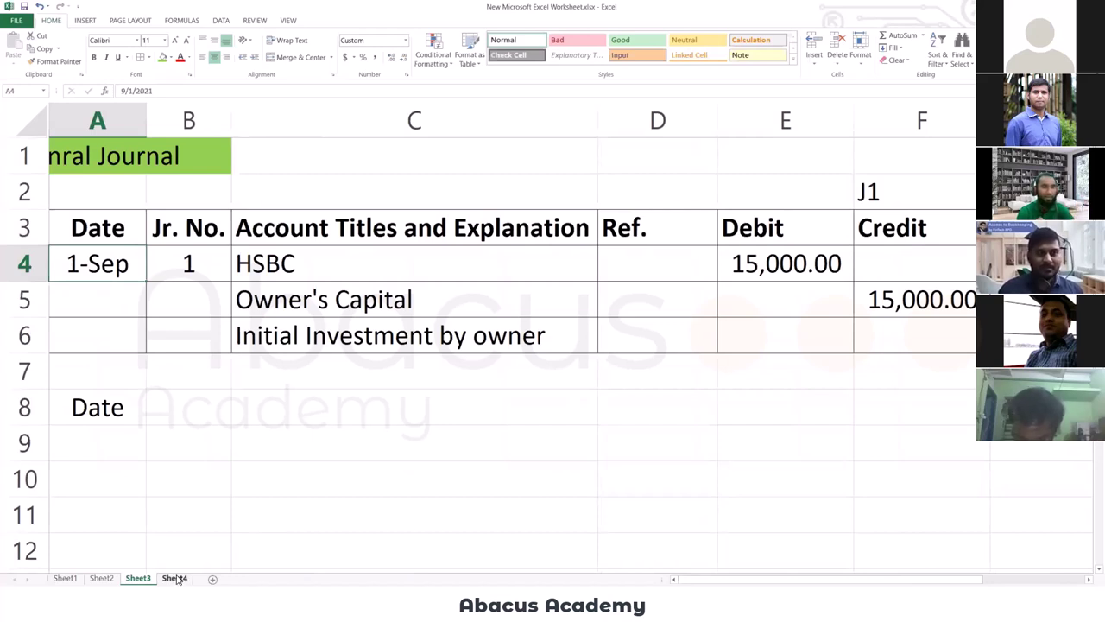
left_click(298, 300)
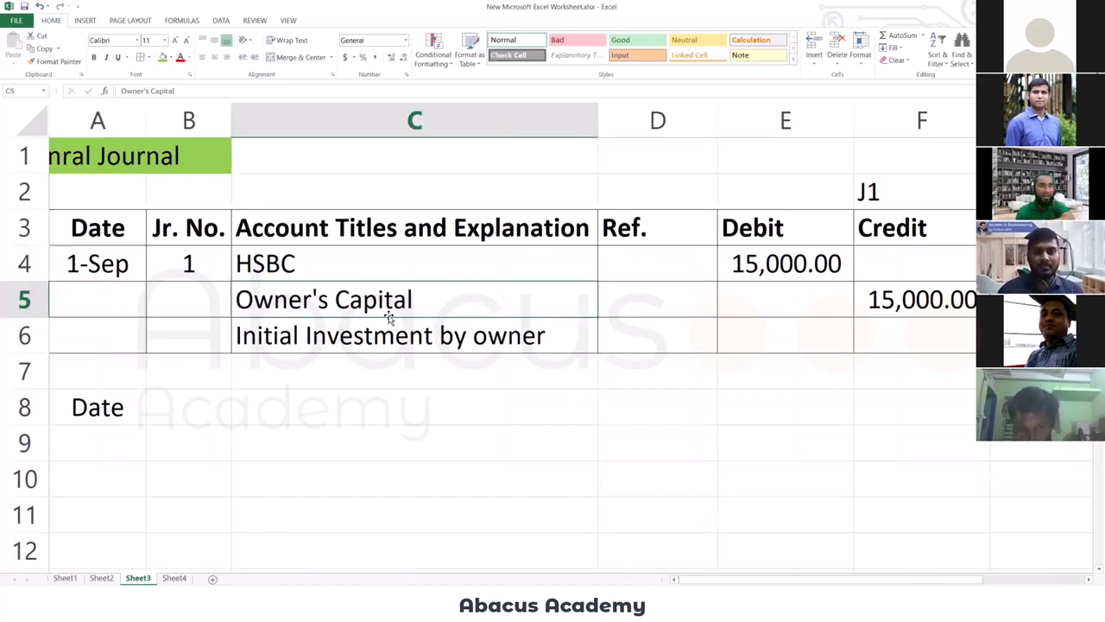
left_click(314, 413)
left_click(263, 269)
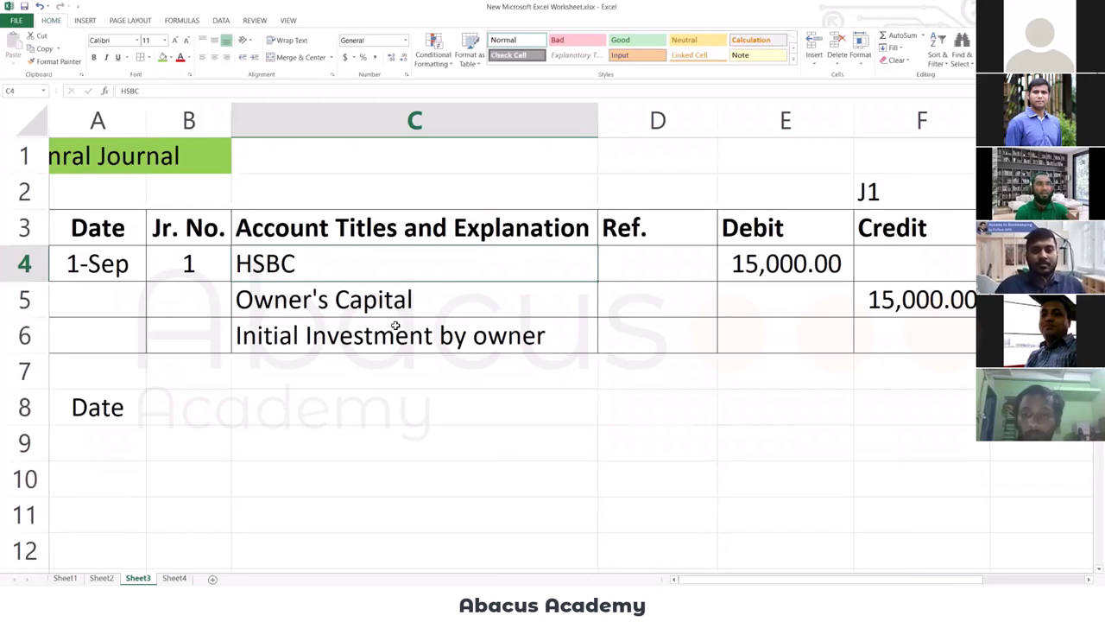
left_click(326, 380)
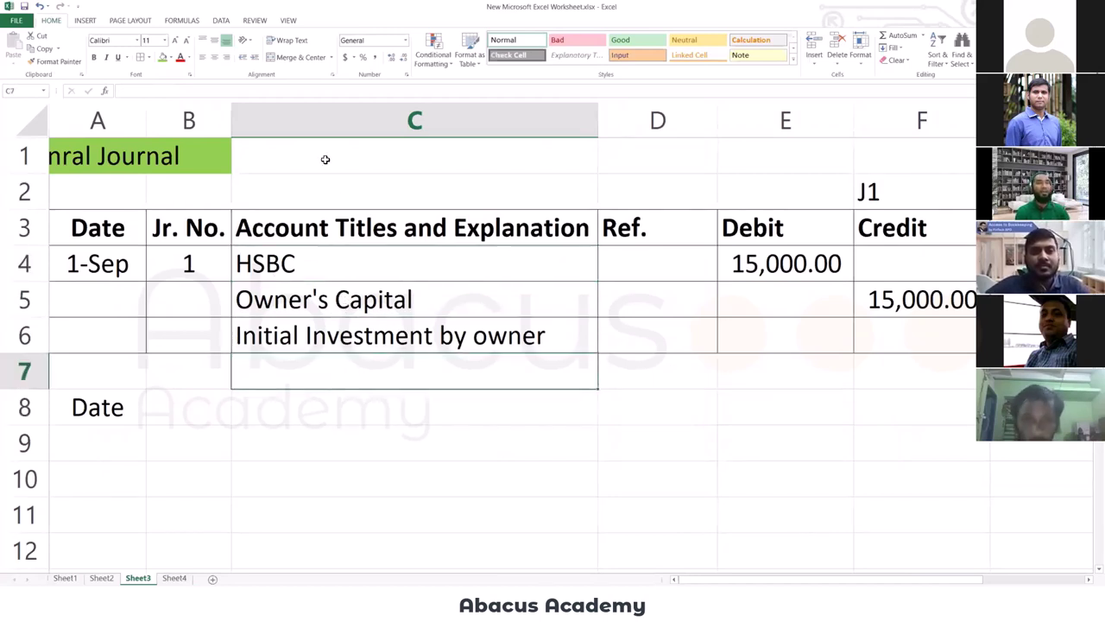
left_click(300, 418)
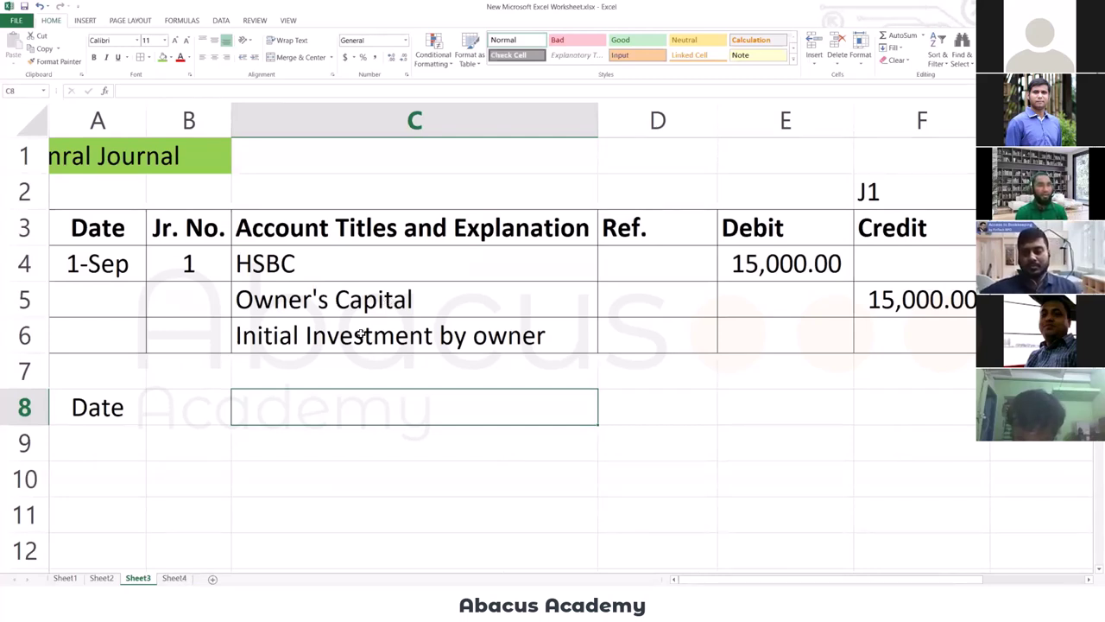
left_click(276, 267)
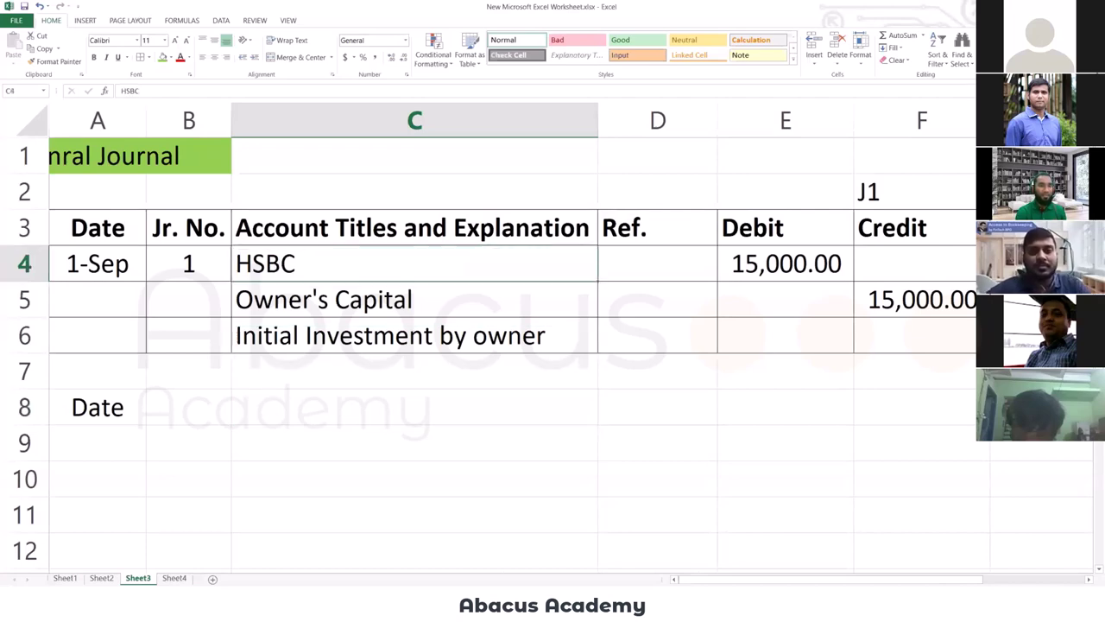
Replace the account title on Sheet4 with HSBC and merge and centre it in bold across A1:G1.
left_click(173, 578)
left_click(136, 149)
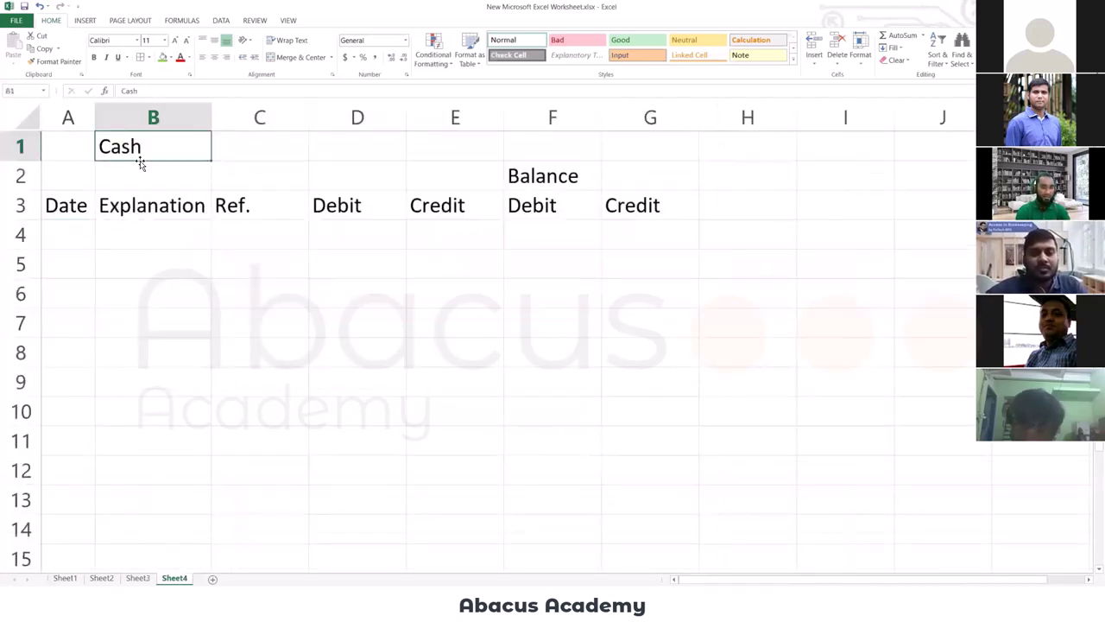
type("HSBC")
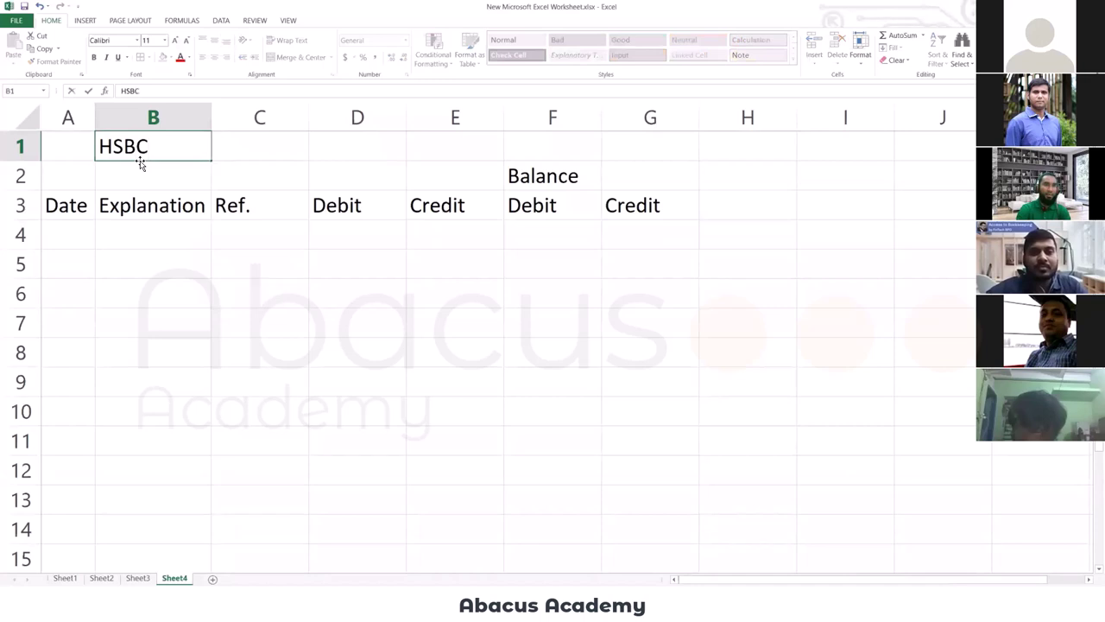
key("Return")
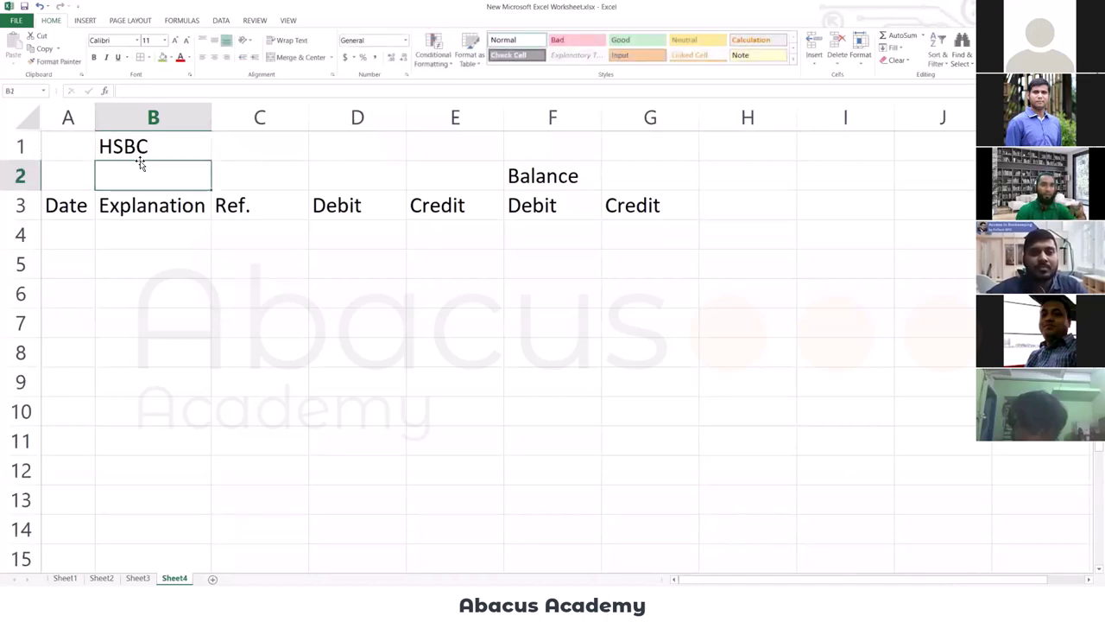
left_click_drag(64, 146, 659, 136)
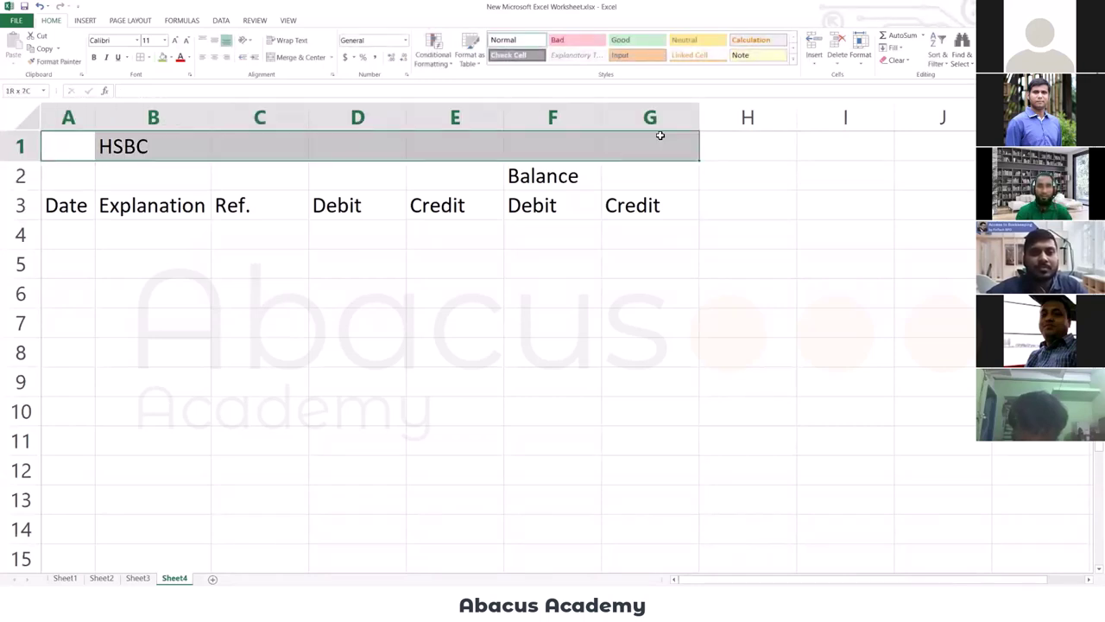
left_click(294, 57)
Enter the date 1 September in A4 as the first posting of the HSBC account.
left_click(74, 214)
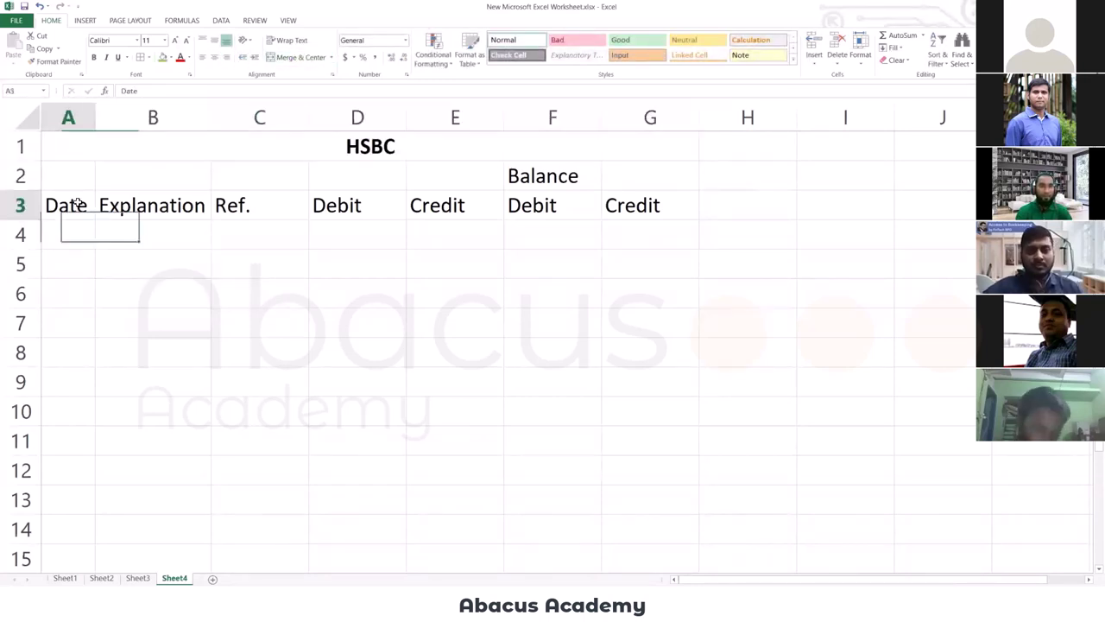
left_click(83, 230)
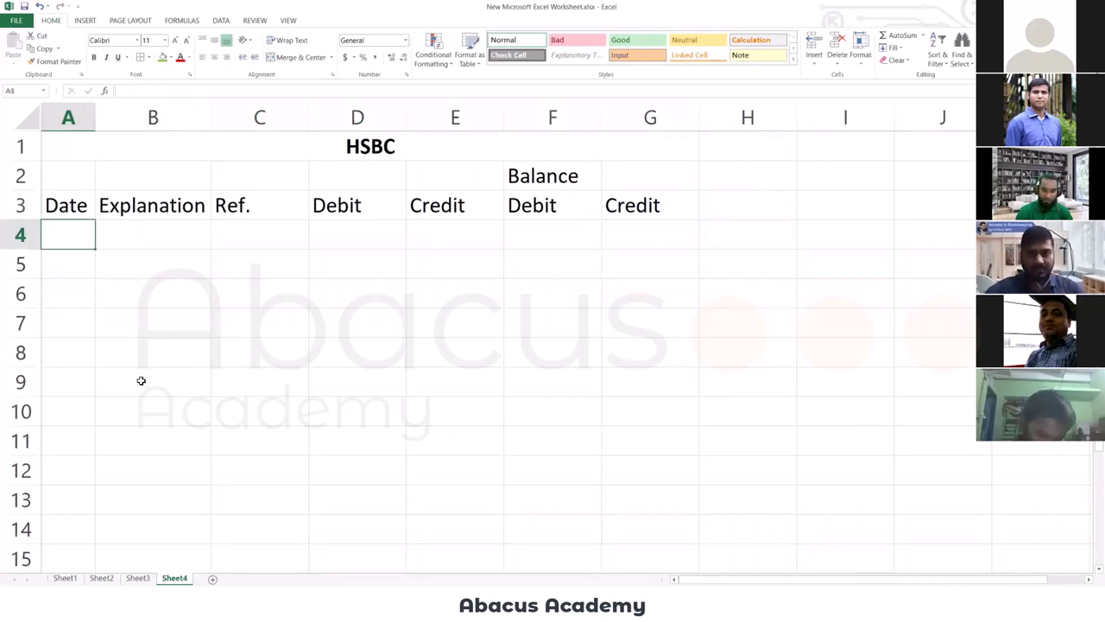
type("01 sEP")
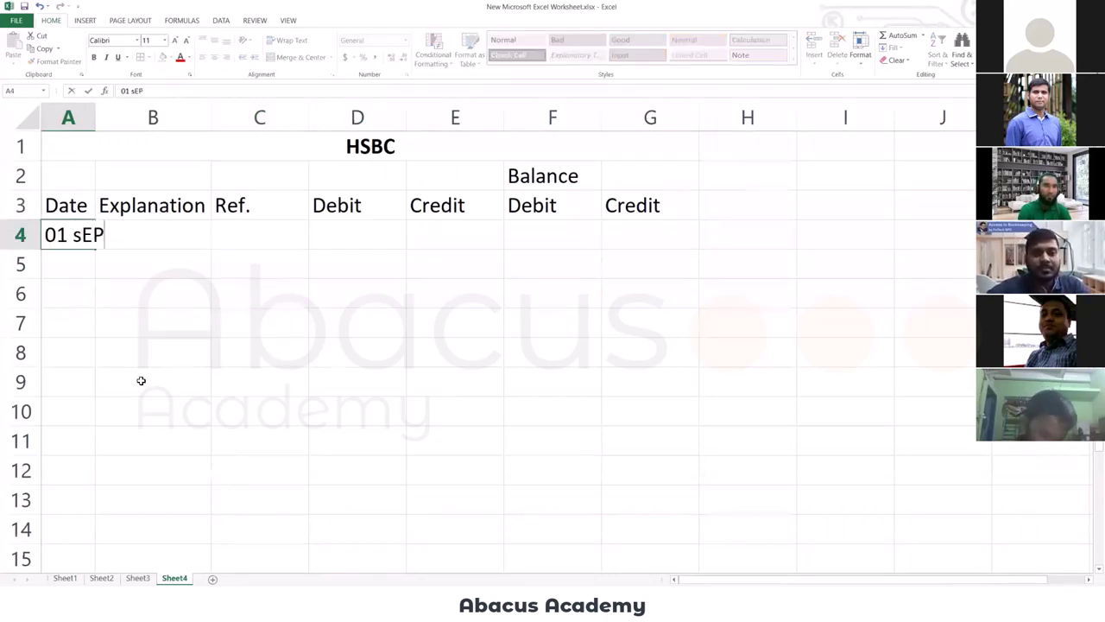
key("Tab")
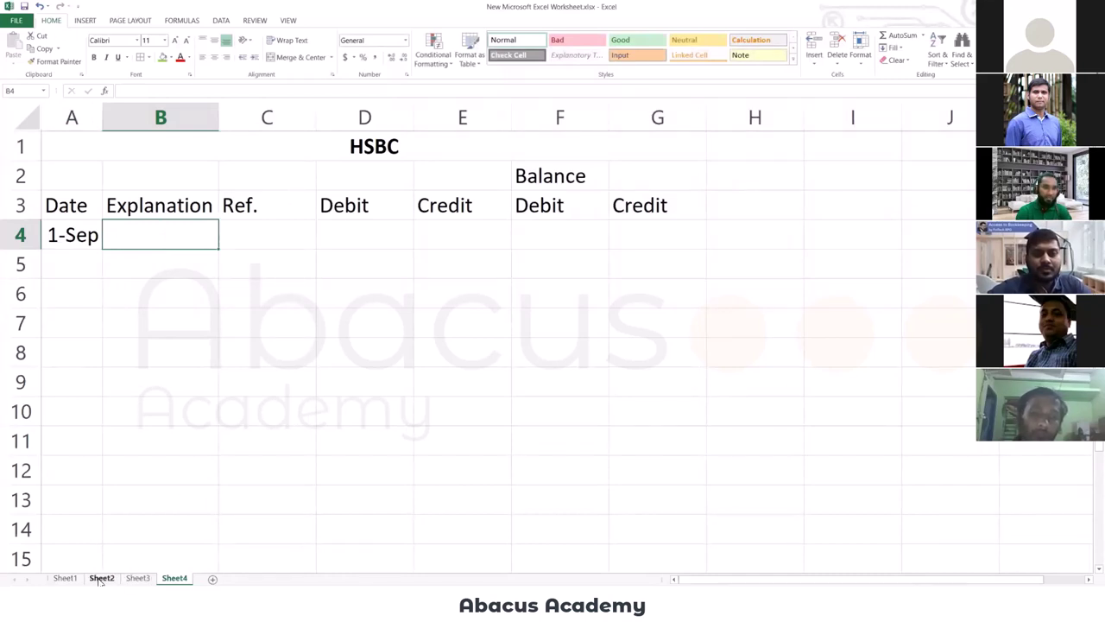
Check the HSBC debit amount in the Sheet3 journal and post 15000 in the ledger's Debit cell D4 on Sheet4.
left_click(138, 579)
left_click(784, 258)
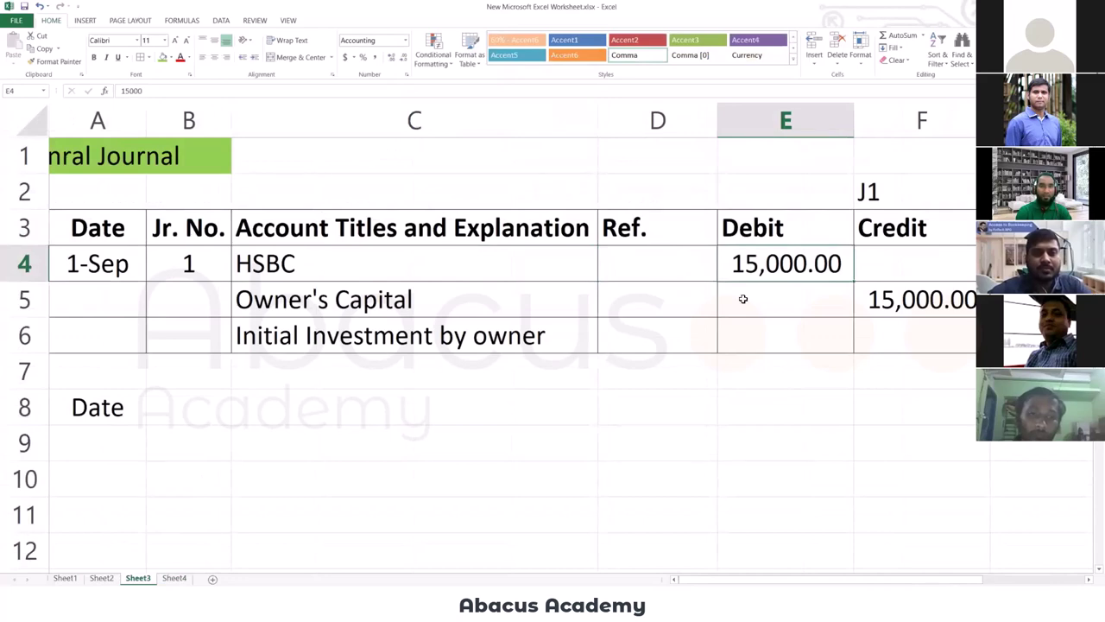
left_click(177, 579)
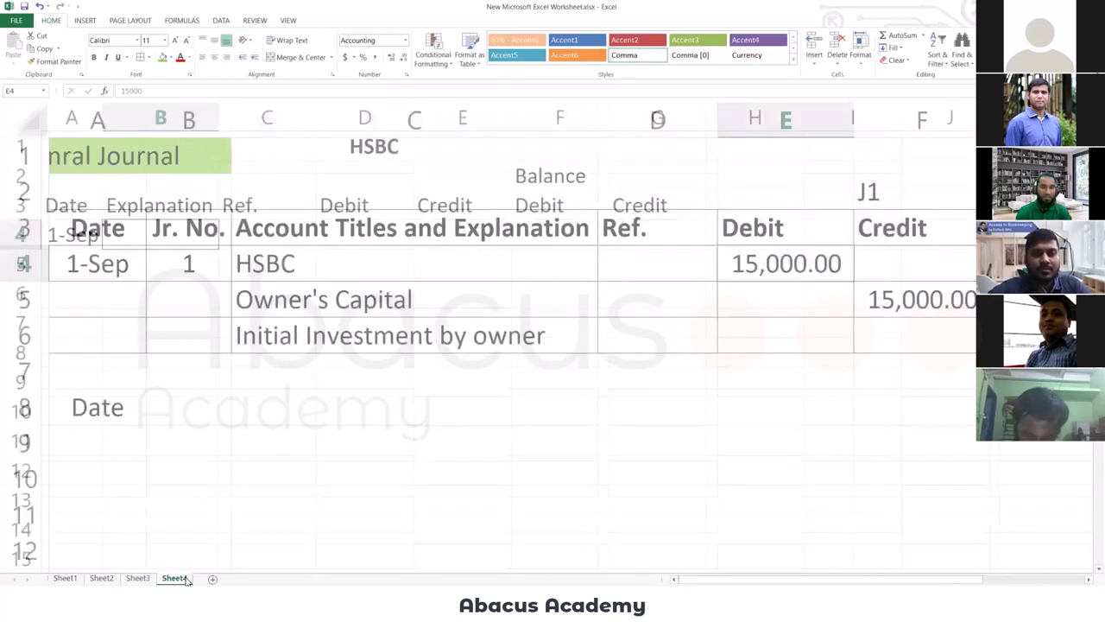
left_click(343, 238)
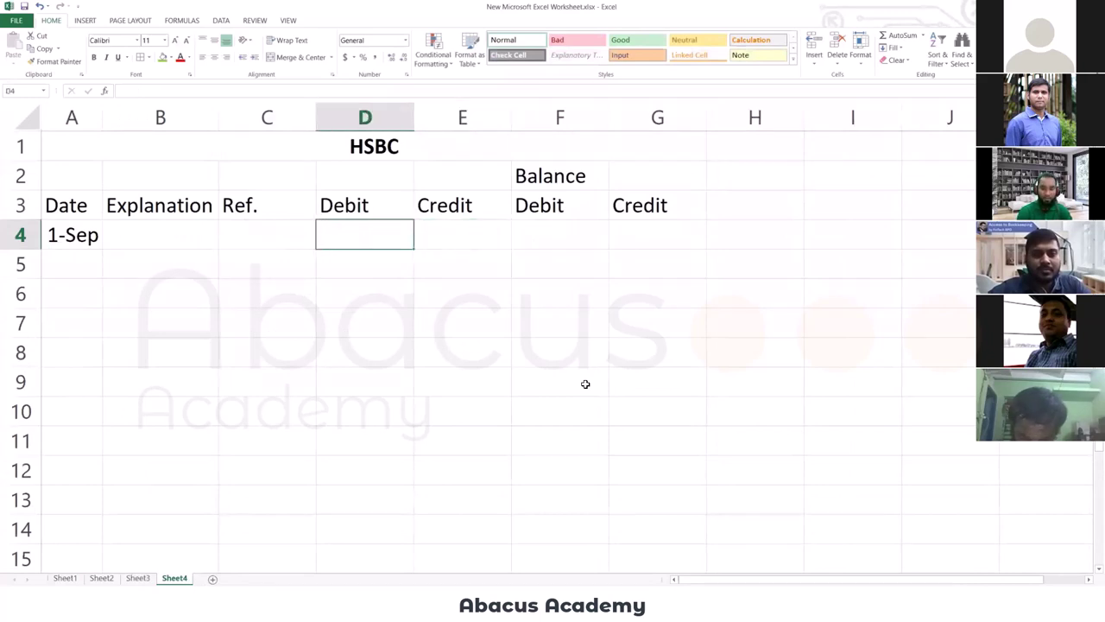
type("15000")
key("Right")
key("Left")
key("Left")
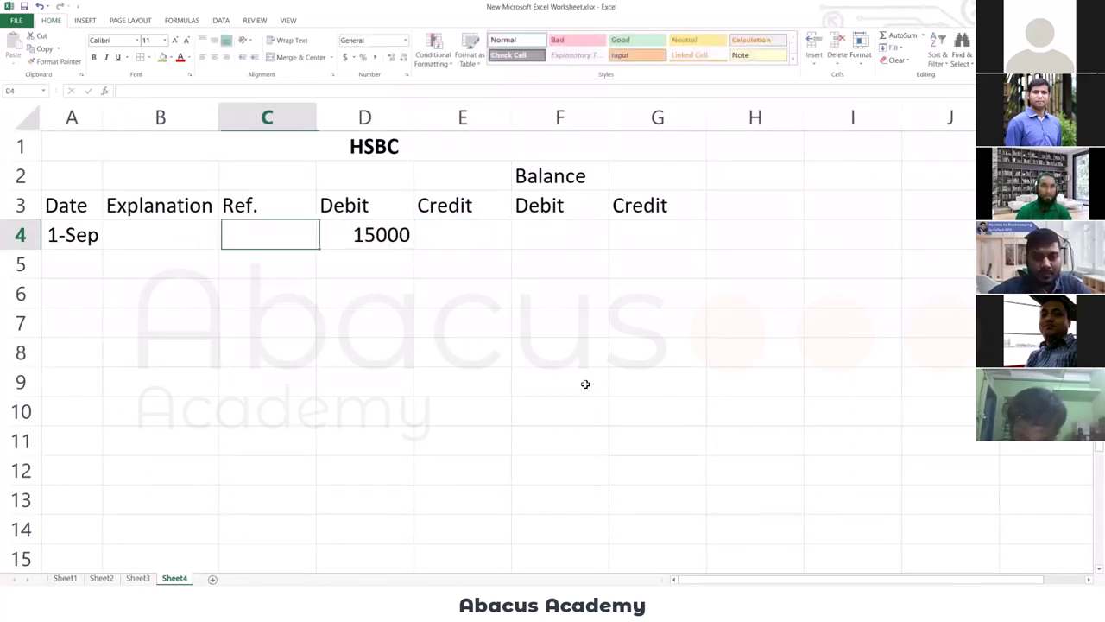
Enter the debit balance 15000 in F4 for the 1 September posting.
key("Right")
key("Right")
key("Right")
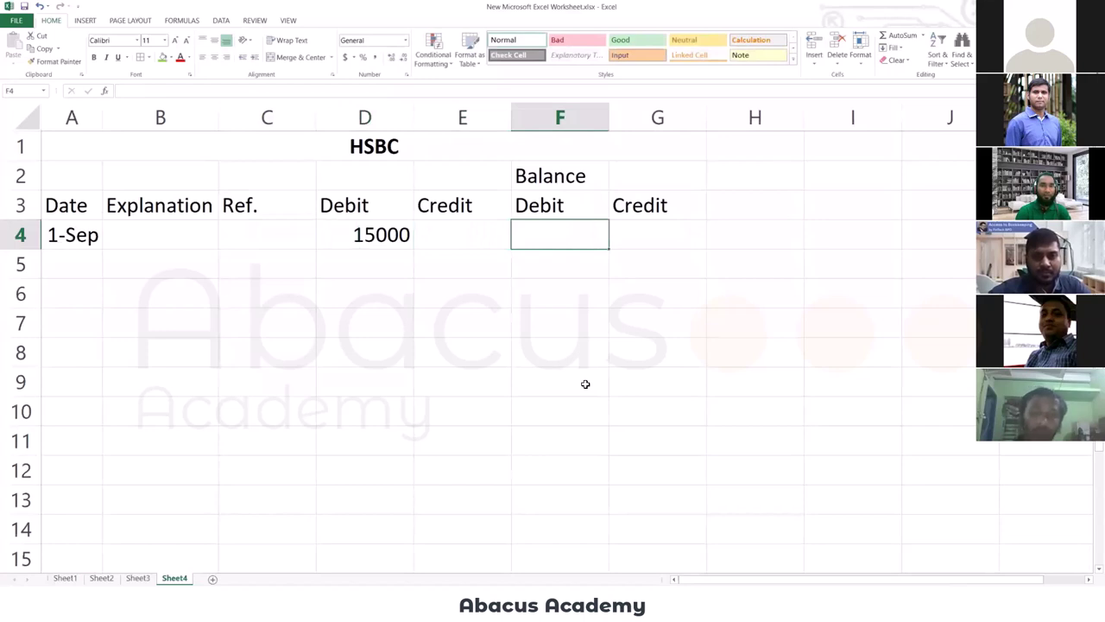
type("1")
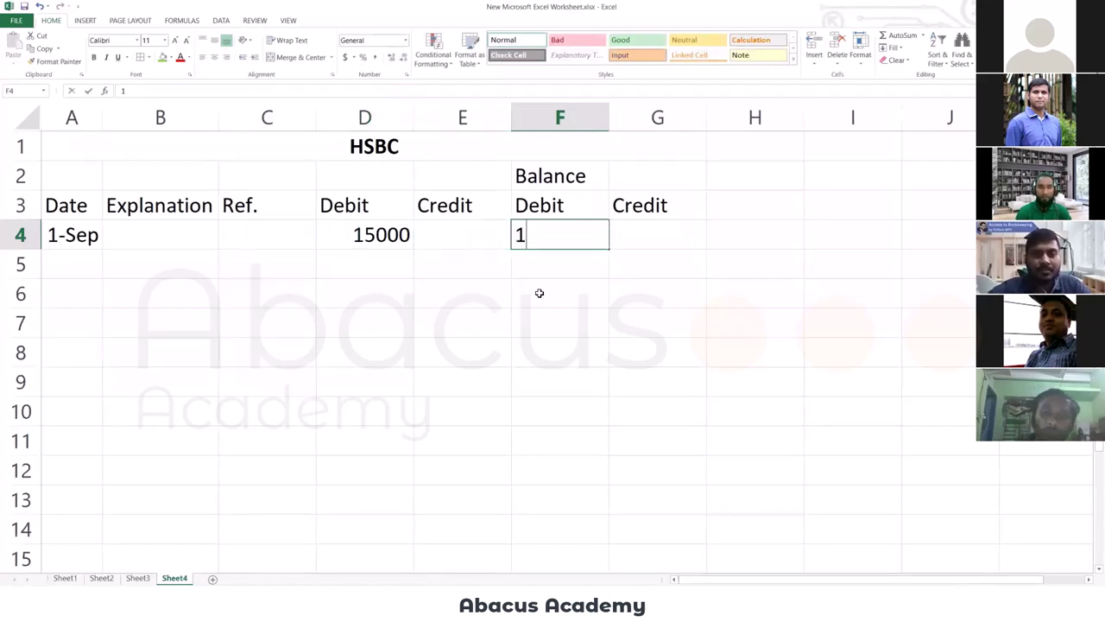
type("5000")
key("Return")
key("Up")
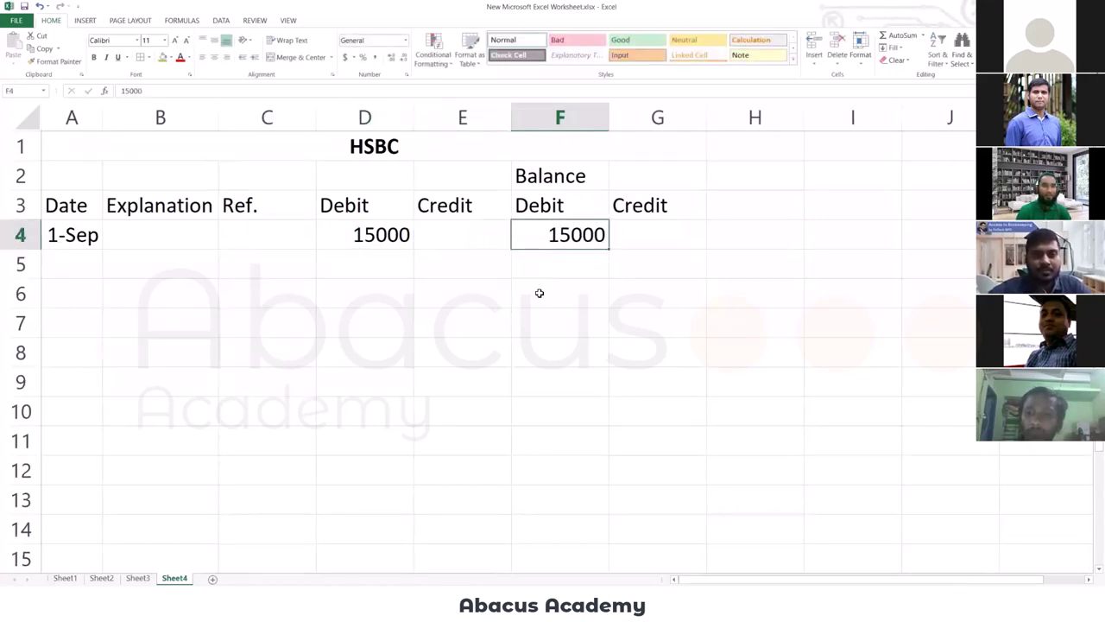
Make the column headings in A3:G3 and the Balance heading in F2 bold.
key("Left")
key("Left")
key("Left")
key("Left")
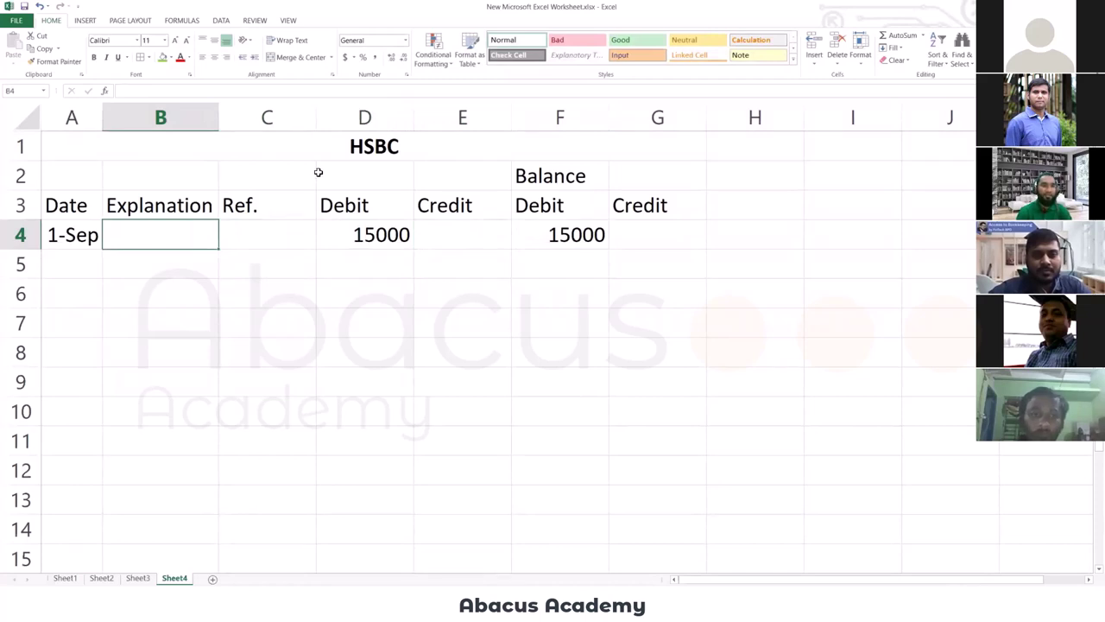
left_click_drag(100, 204, 621, 209)
key("ctrl+b")
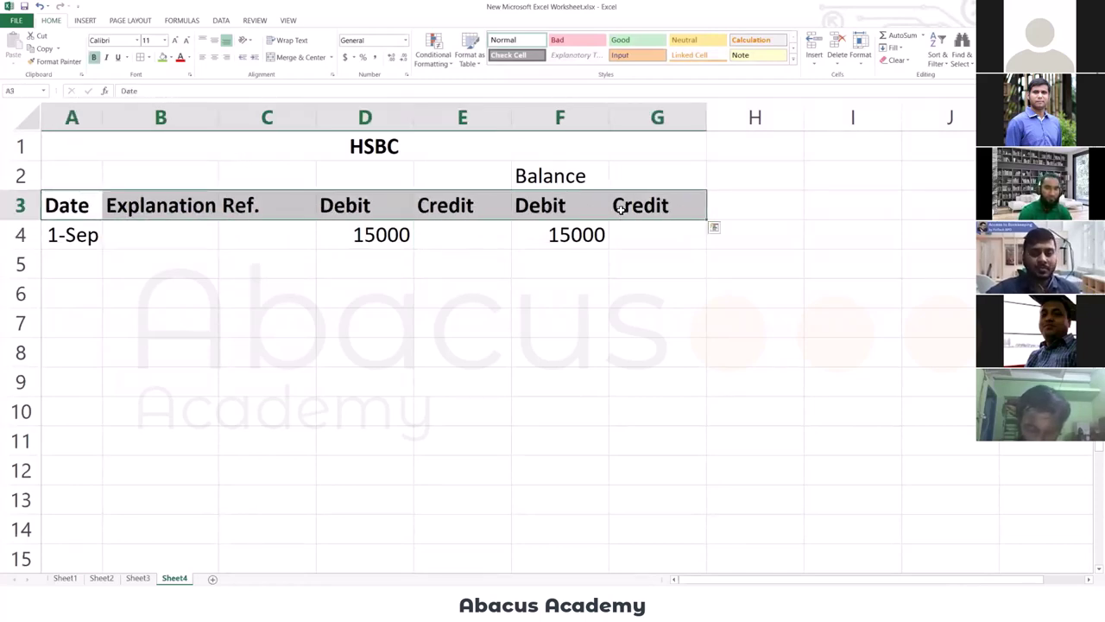
left_click(582, 177)
key("ctrl+b")
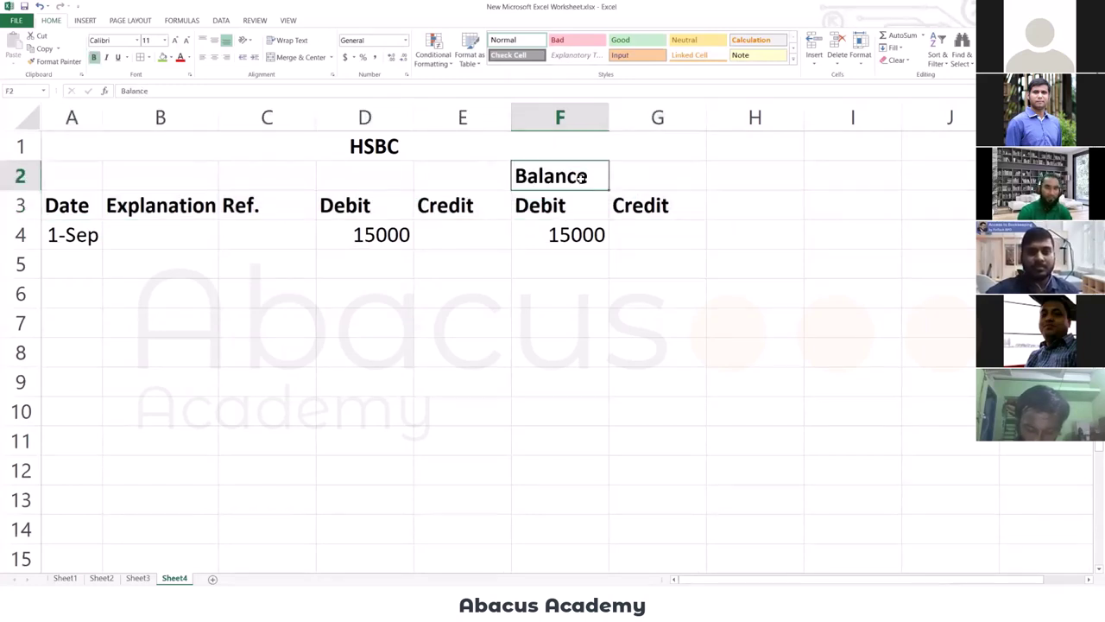
Merge and centre the Balance heading across F2:G2, above its Debit and Credit subheadings.
left_click(617, 269)
left_click_drag(567, 181, 641, 176)
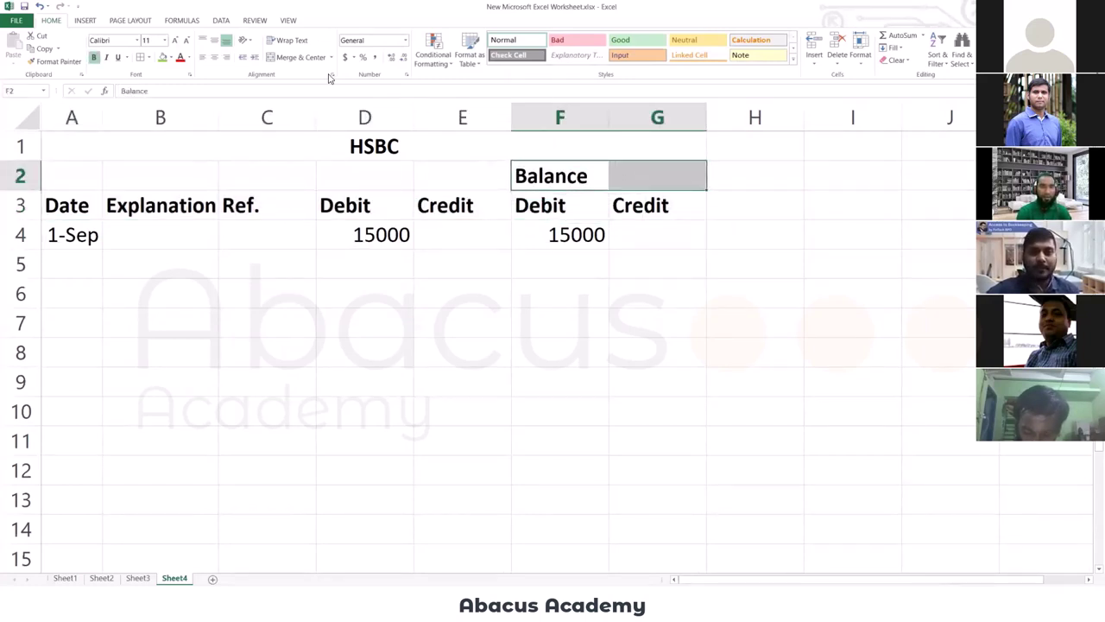
left_click(300, 57)
left_click(564, 288)
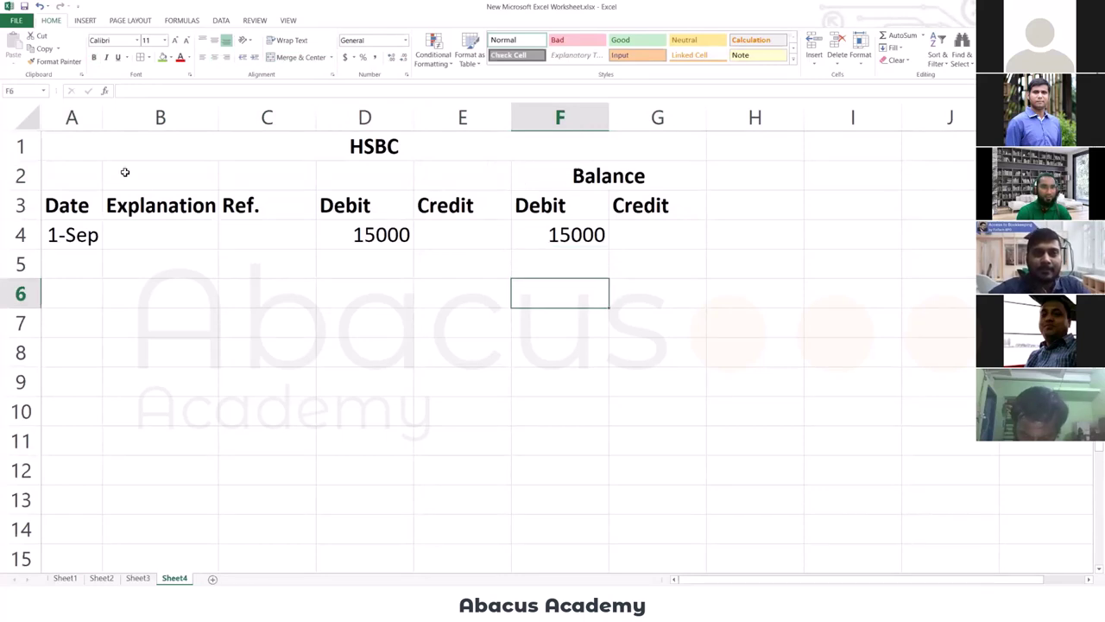
Add all borders to the ledger heading rows A2:G3.
left_click_drag(89, 169, 580, 190)
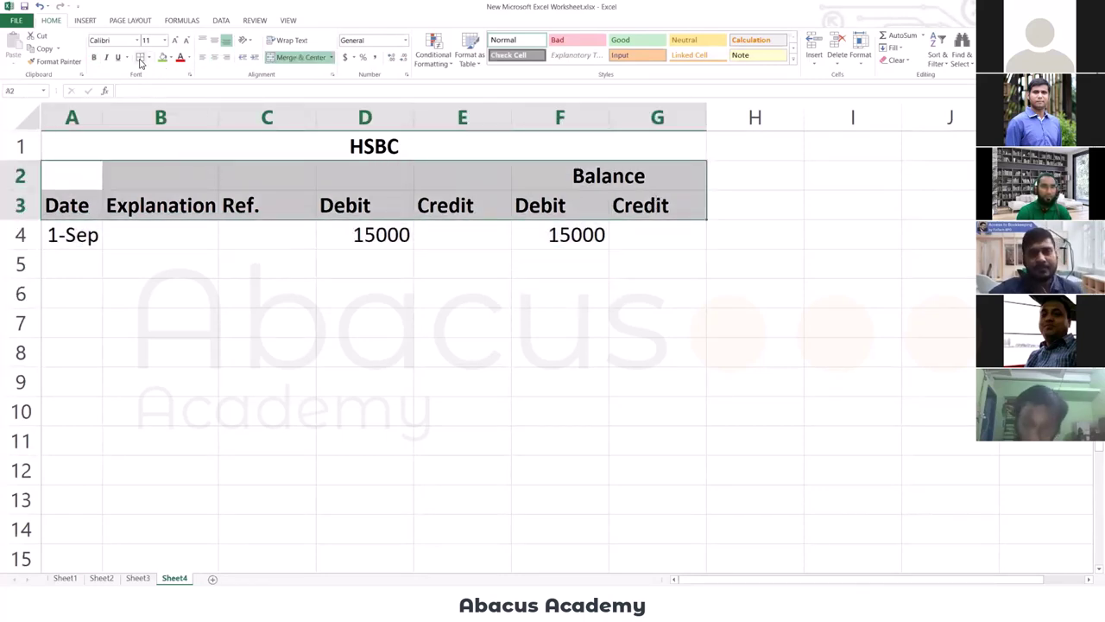
left_click(140, 57)
left_click(161, 297)
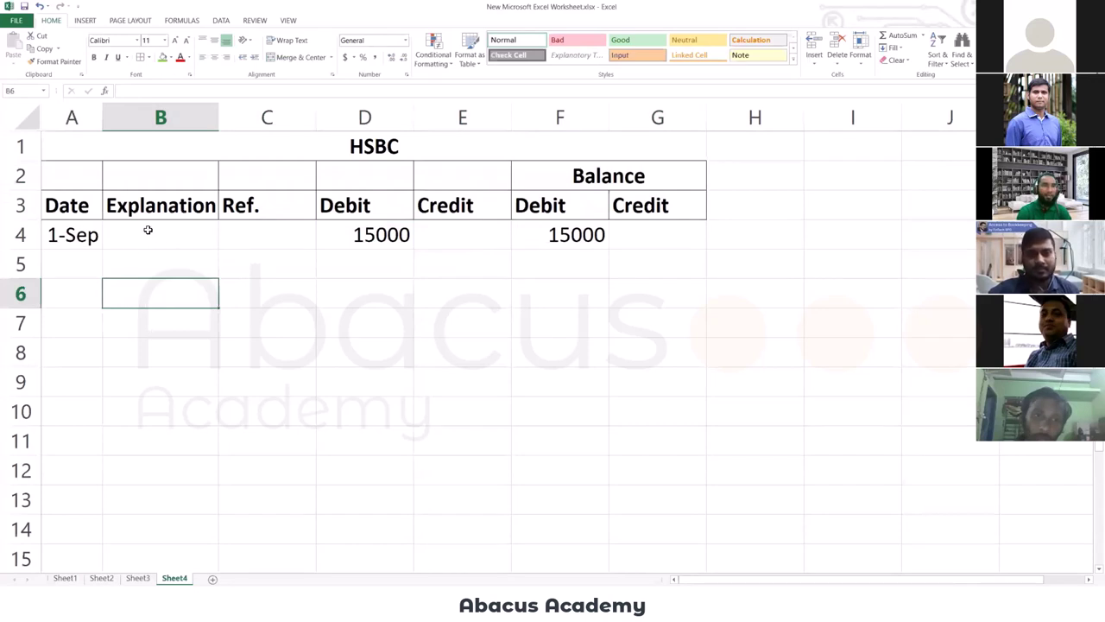
Compare the HSBC ledger posting with the debit and credit account titles of the first journal entry on Sheet3.
key("Up")
key("Up")
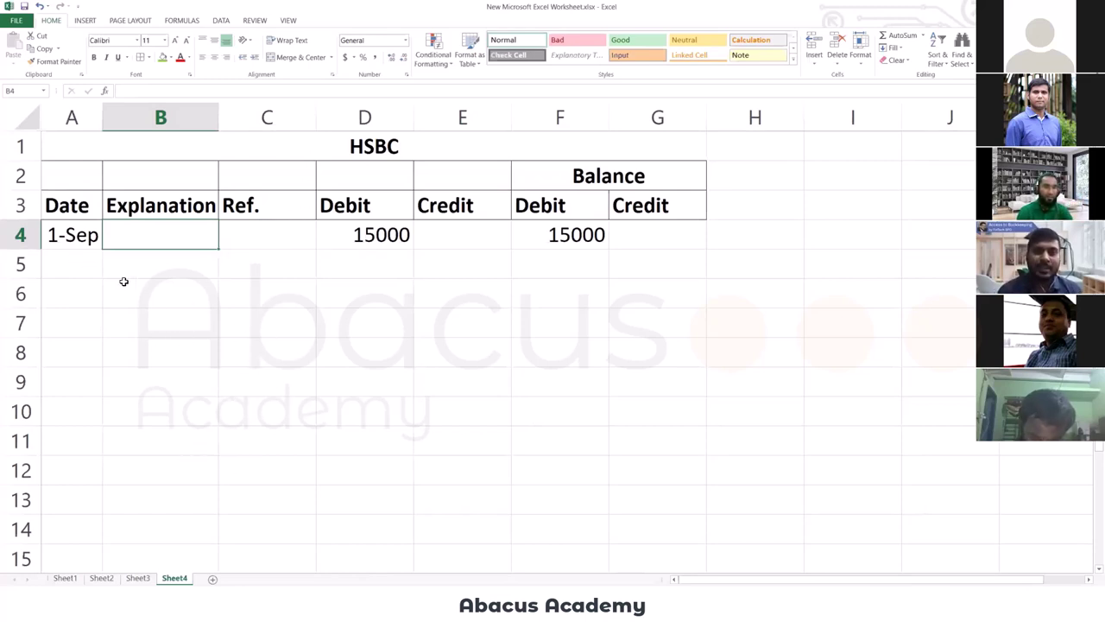
left_click(375, 237)
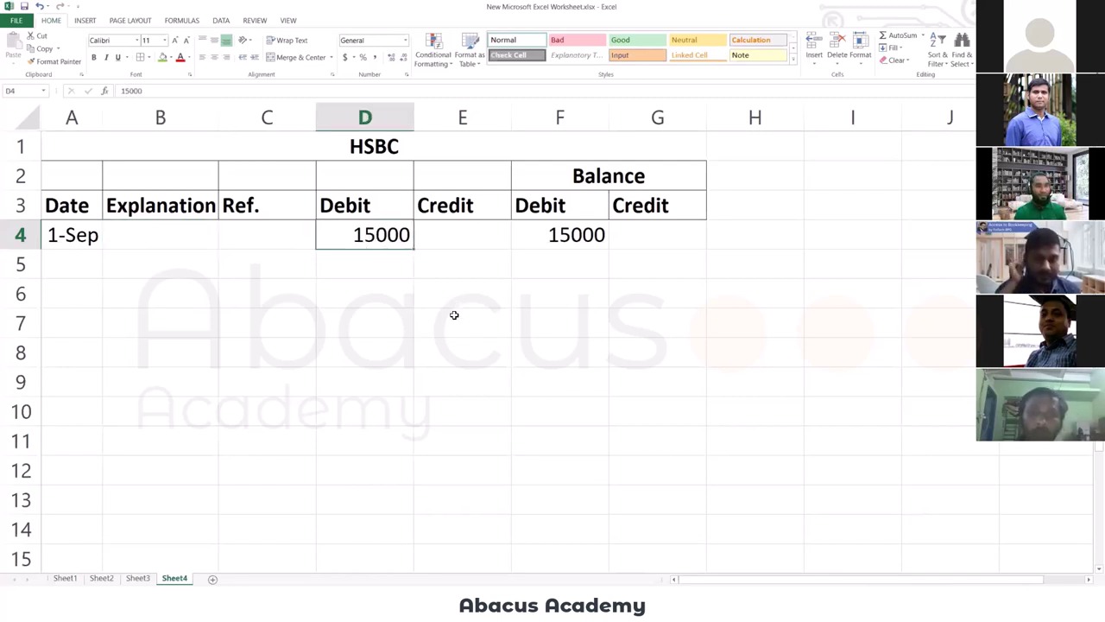
left_click(139, 577)
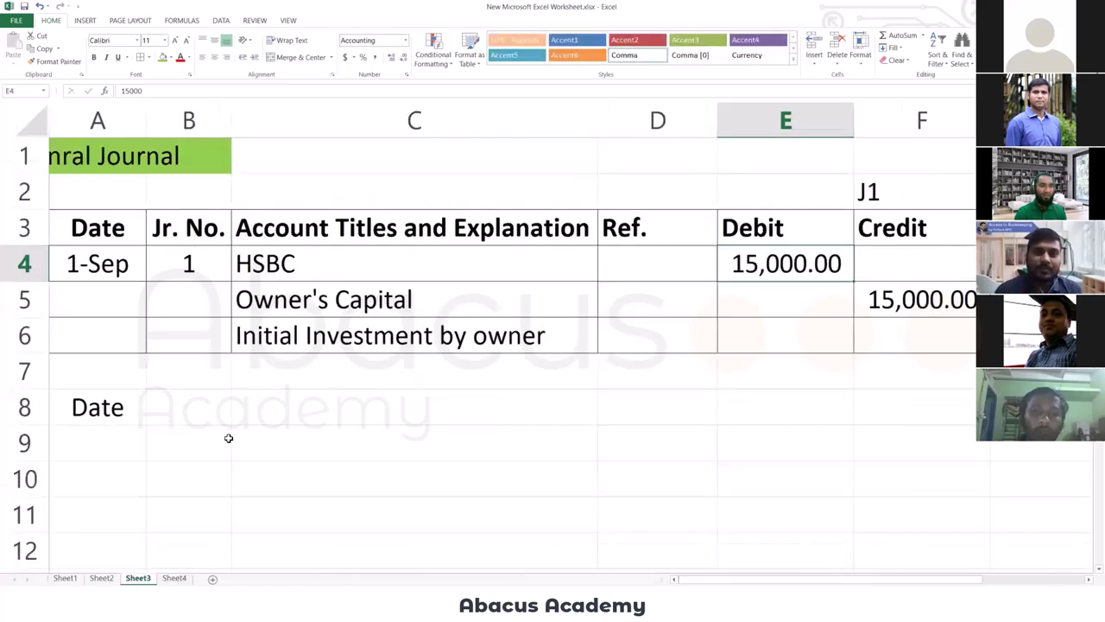
left_click_drag(304, 278, 328, 307)
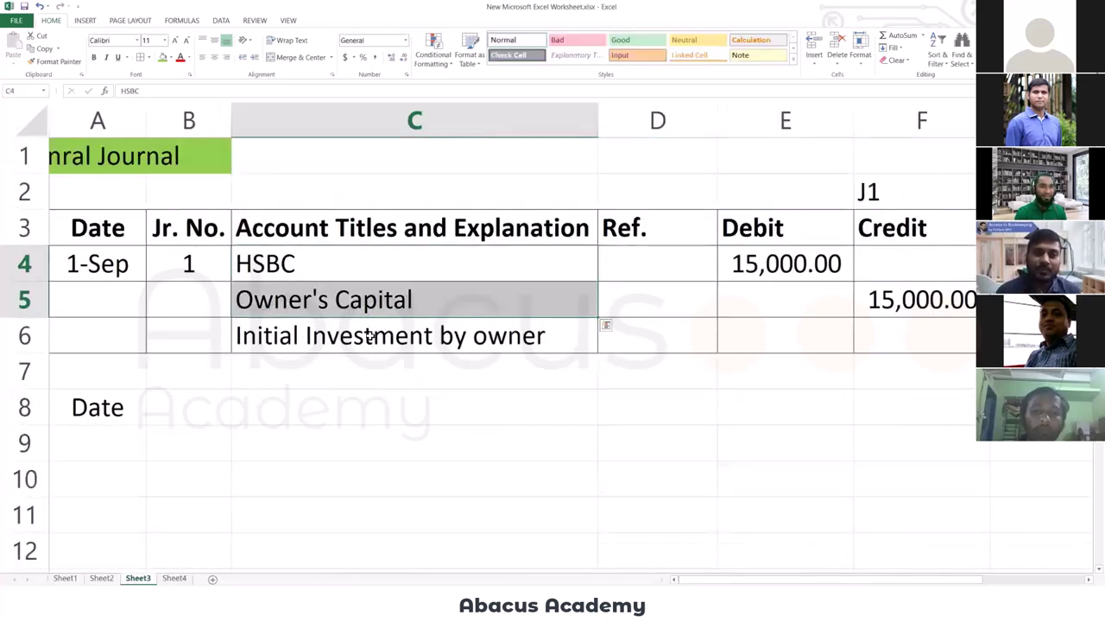
left_click(303, 260)
left_click(302, 313)
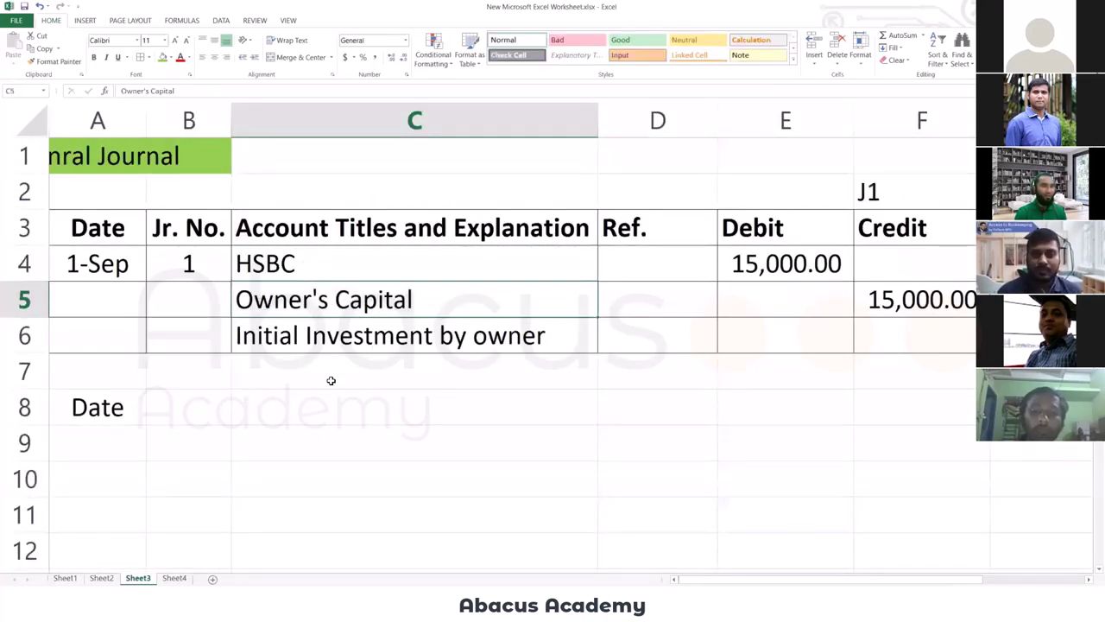
left_click(368, 444)
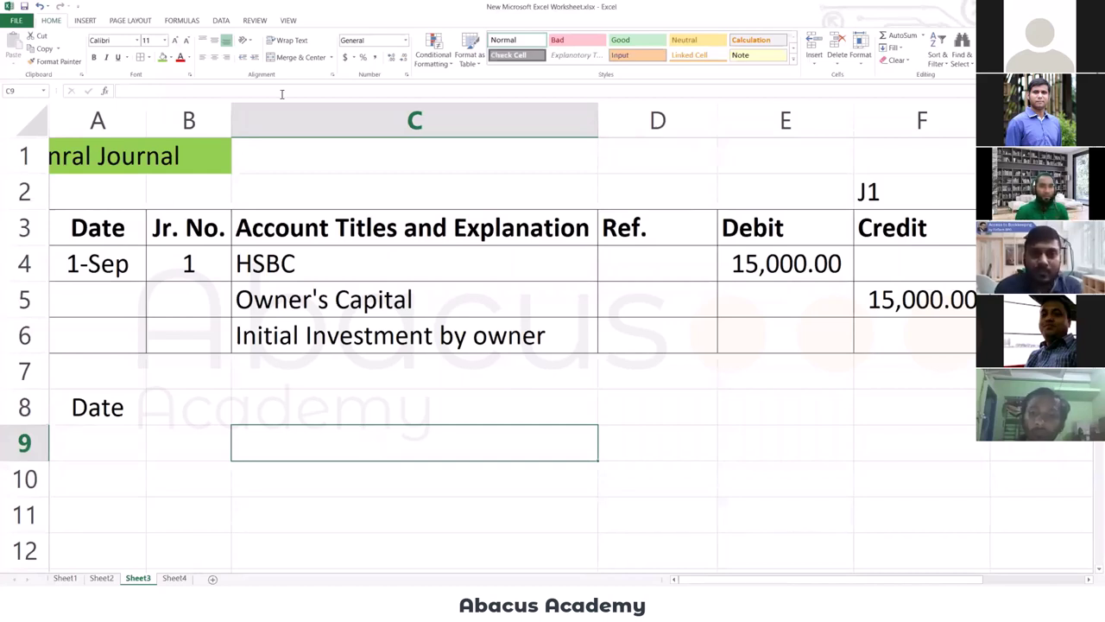
Copy Owner's Capital from the Sheet3 journal entry into Explanation cell B4 on Sheet4, and fit column B to it.
left_click(371, 259)
left_click(368, 299)
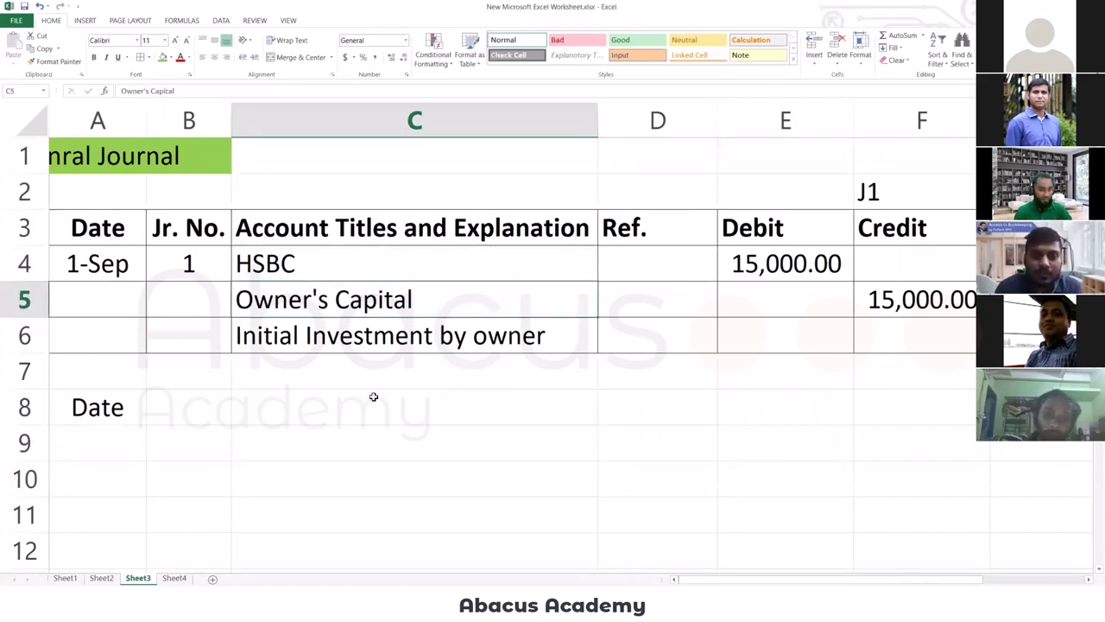
key("ctrl+c")
left_click(173, 578)
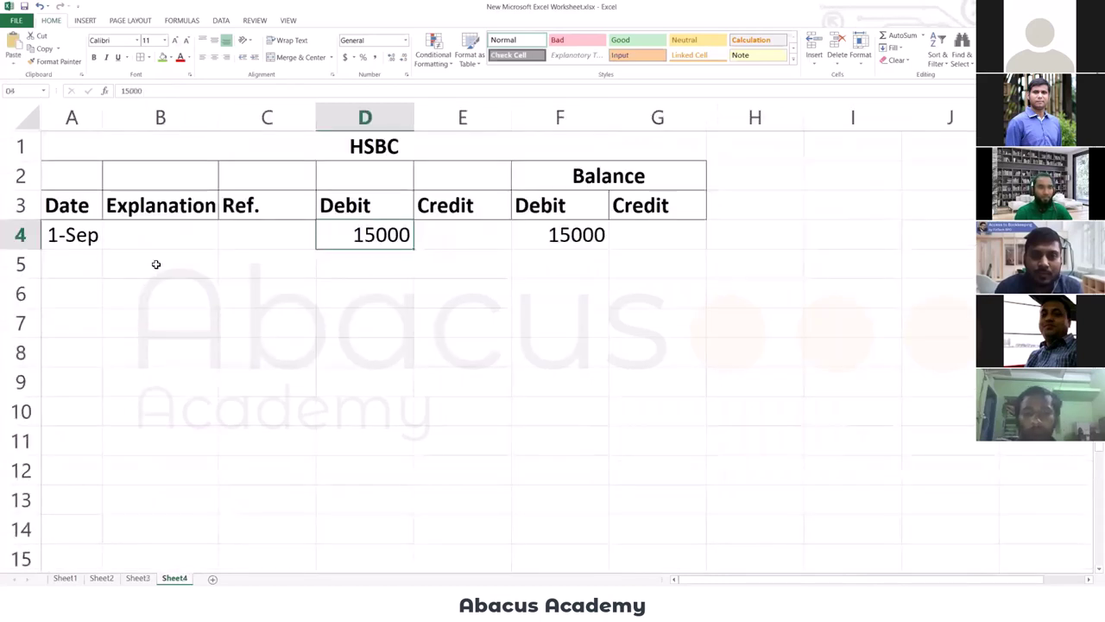
left_click(162, 241)
key("ctrl+v")
left_click(198, 350)
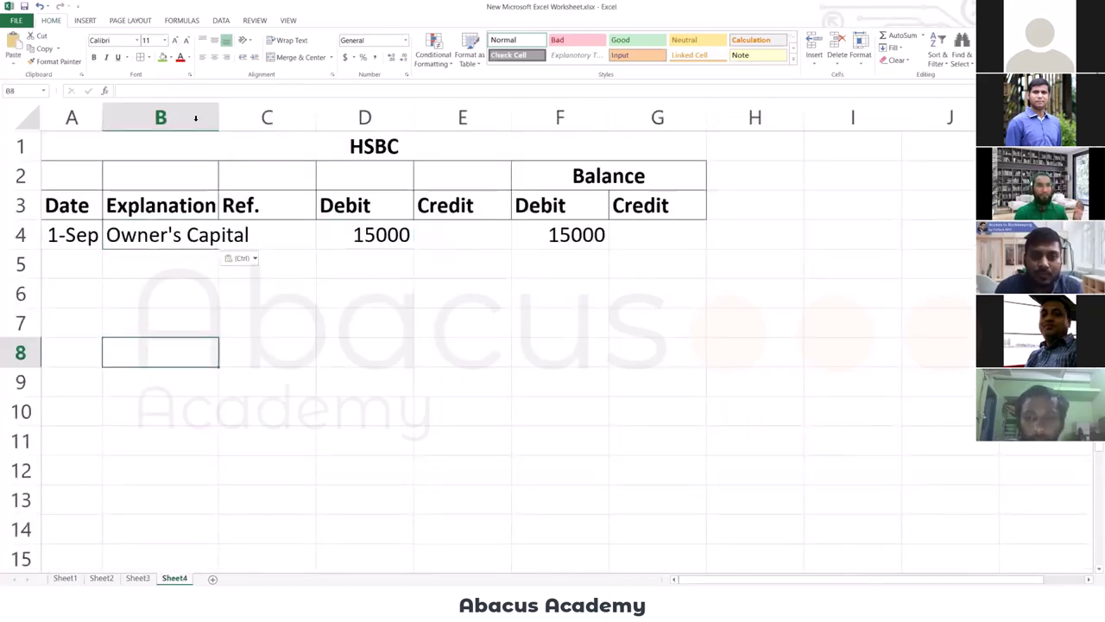
double_click(220, 117)
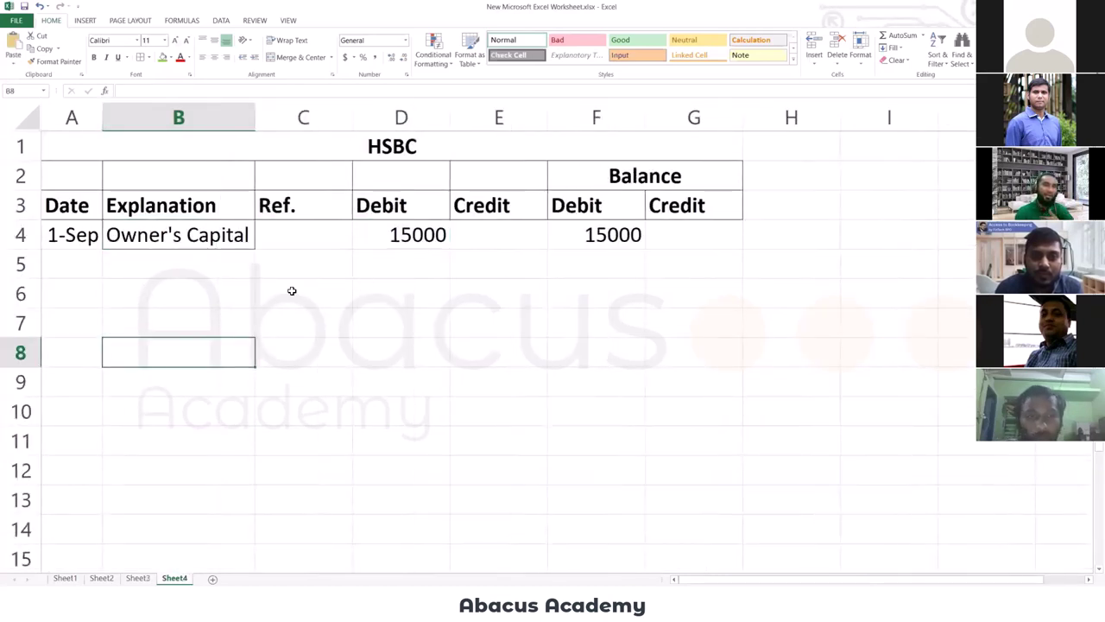
Add all borders to the posted entry row A4:G4.
left_click(167, 286)
left_click_drag(77, 237, 723, 229)
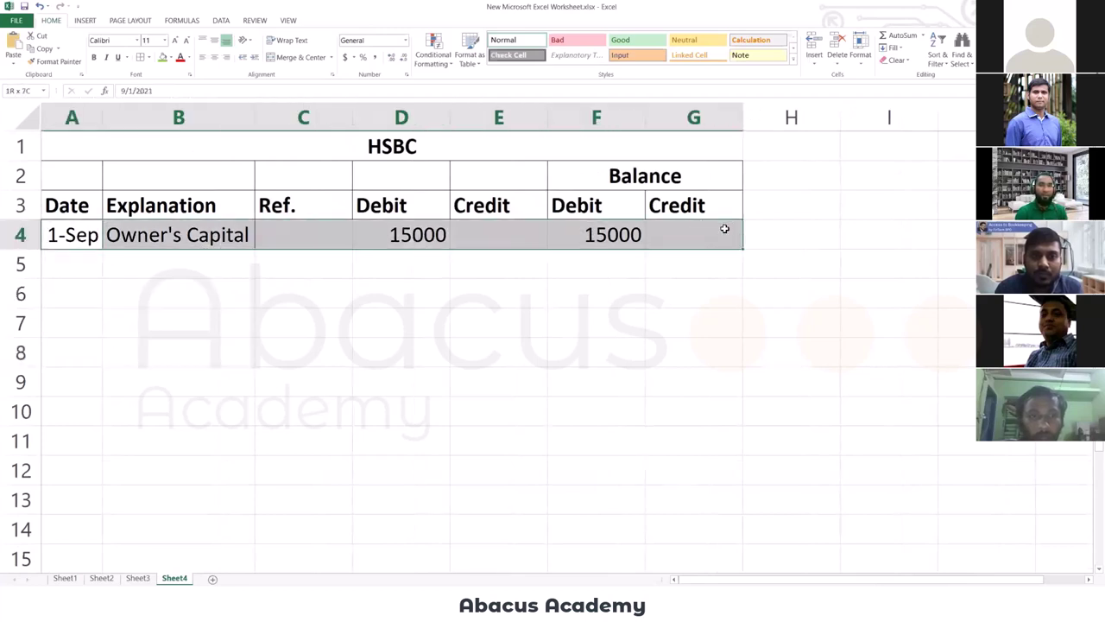
left_click(165, 358)
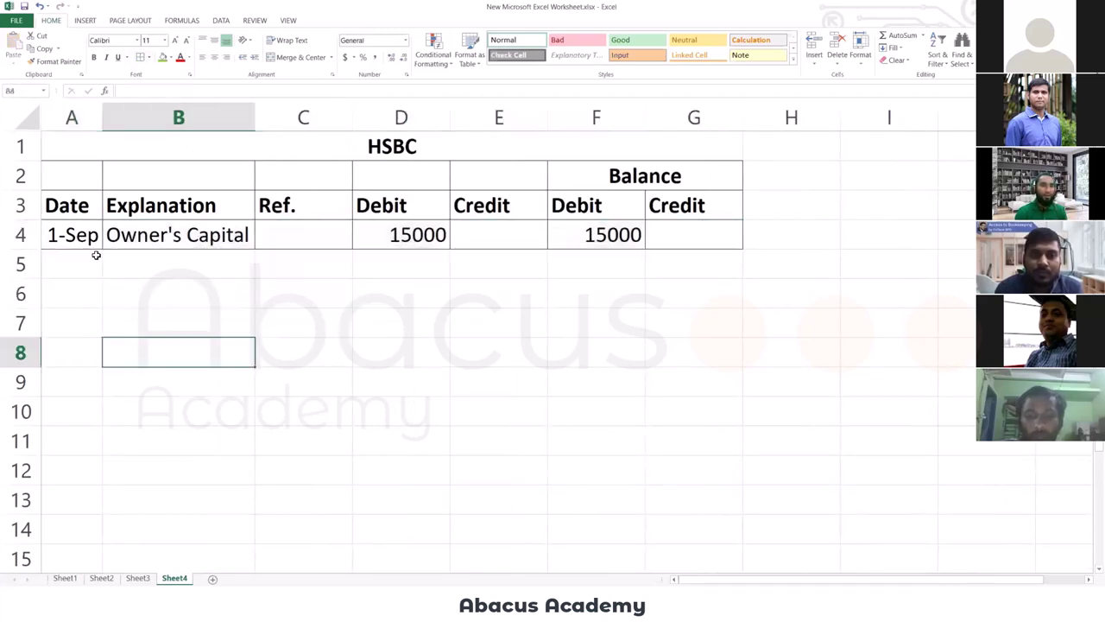
left_click(87, 241)
left_click(188, 207)
left_click(212, 242)
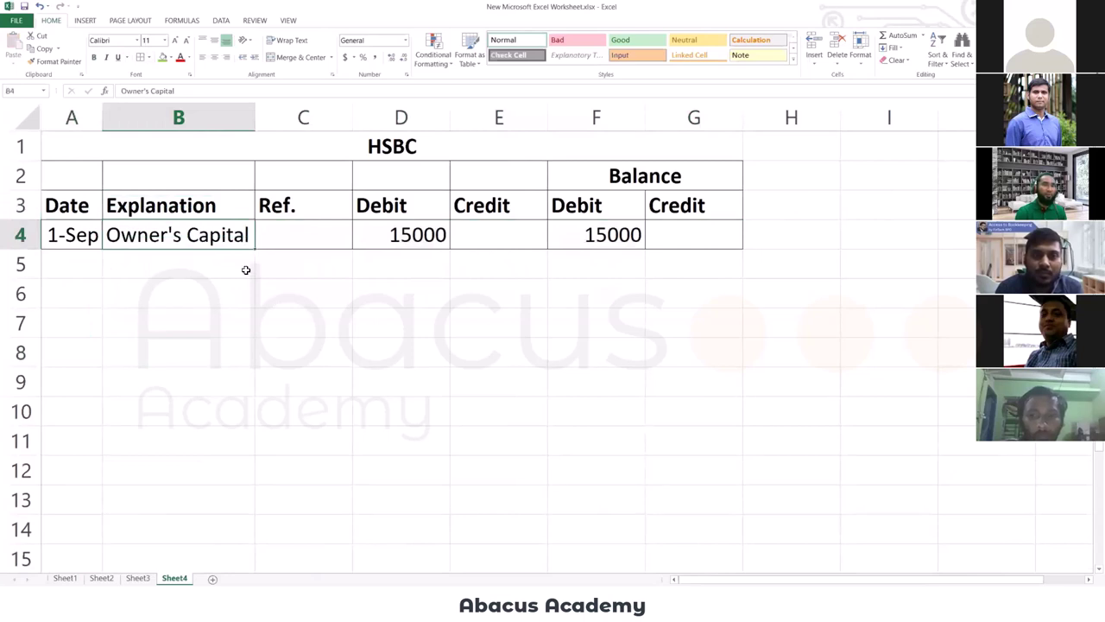
left_click(430, 205)
left_click(441, 228)
left_click(466, 229)
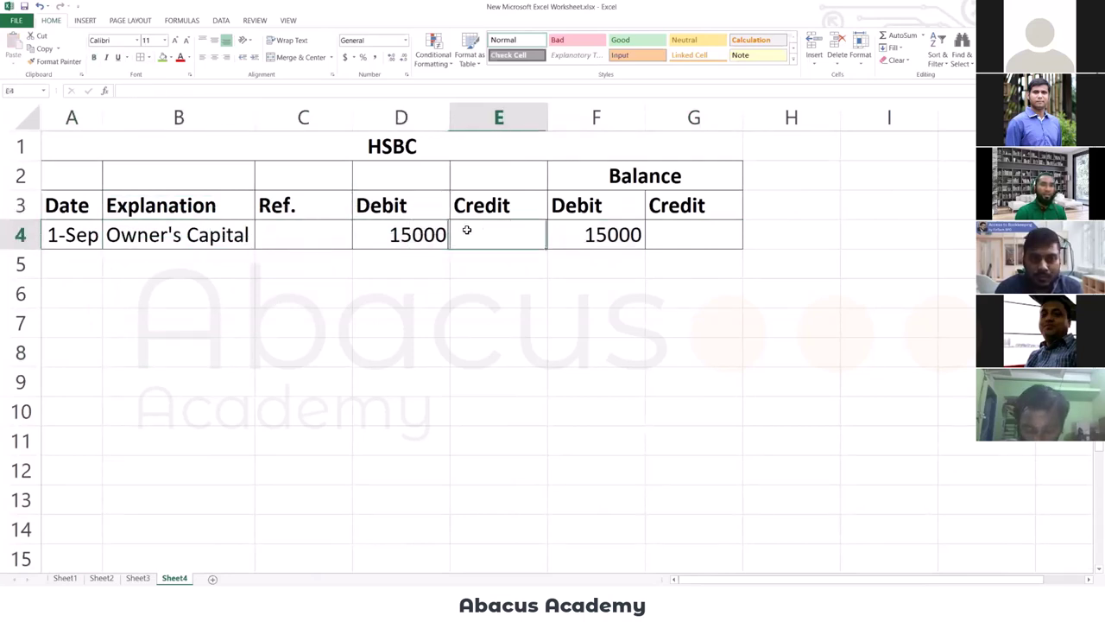
left_click(399, 235)
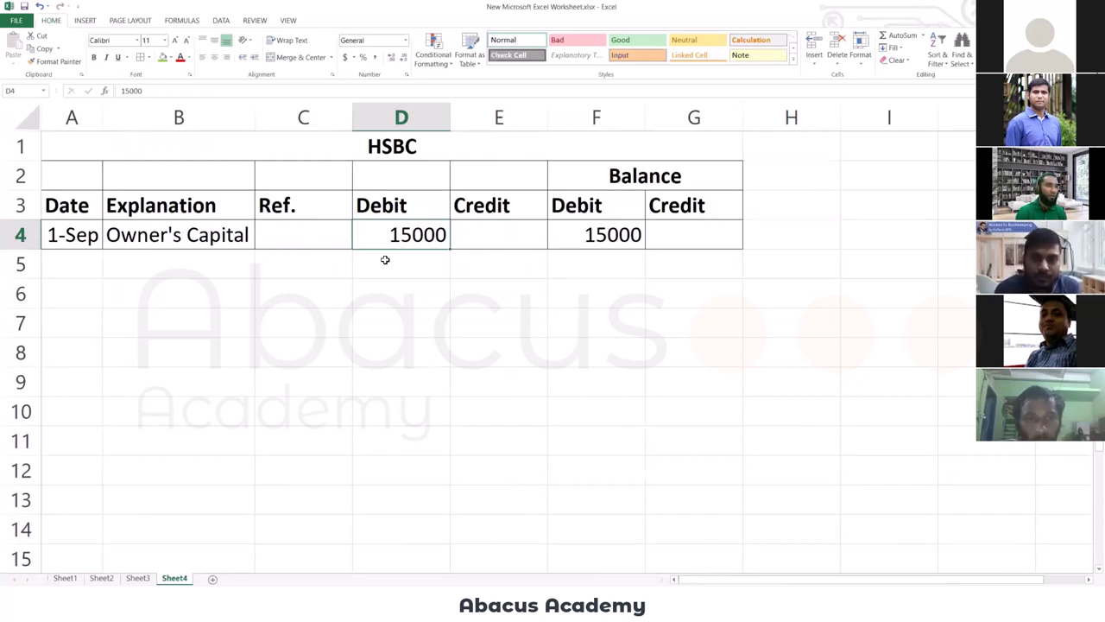
left_click(141, 234)
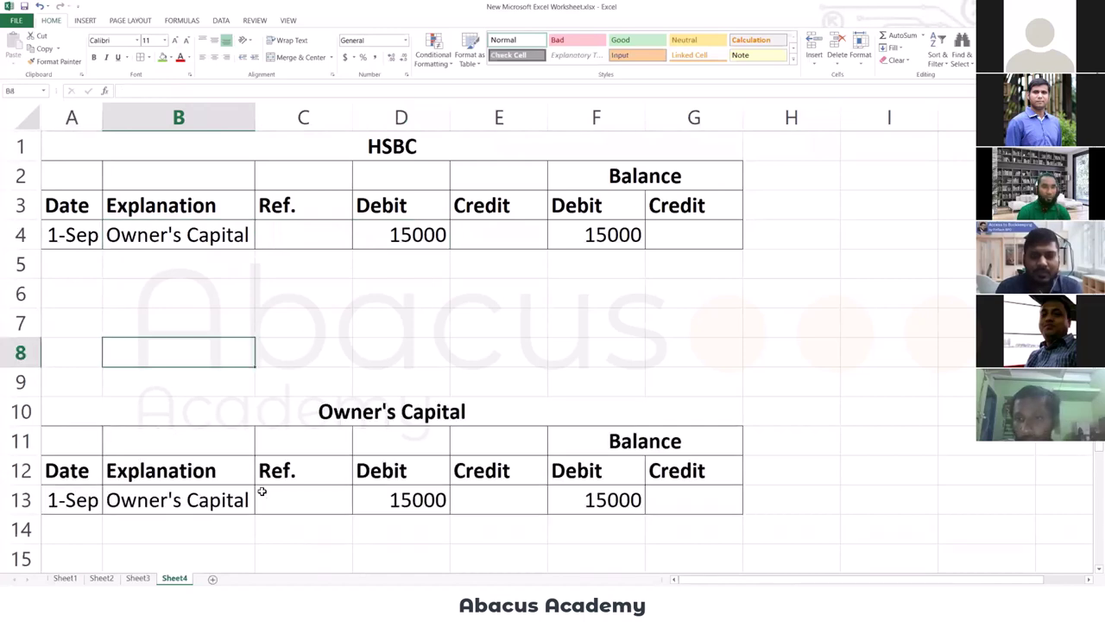
Replace the Explanation in cell B13 of the Owner's Capital ledger with HSBC.
left_click(176, 510)
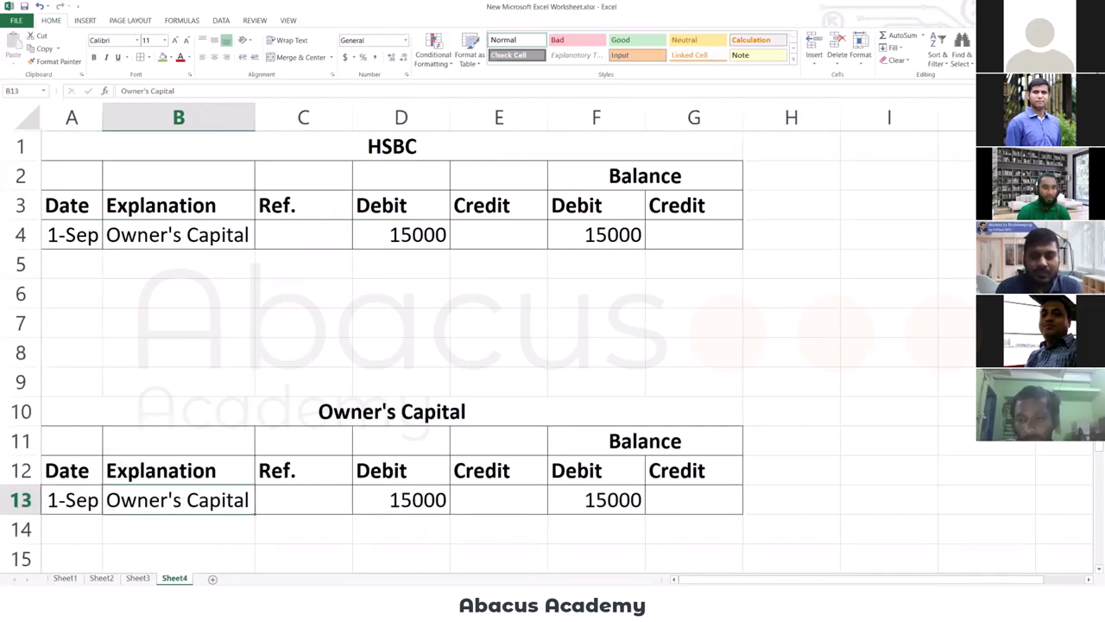
key("Up")
key("Down")
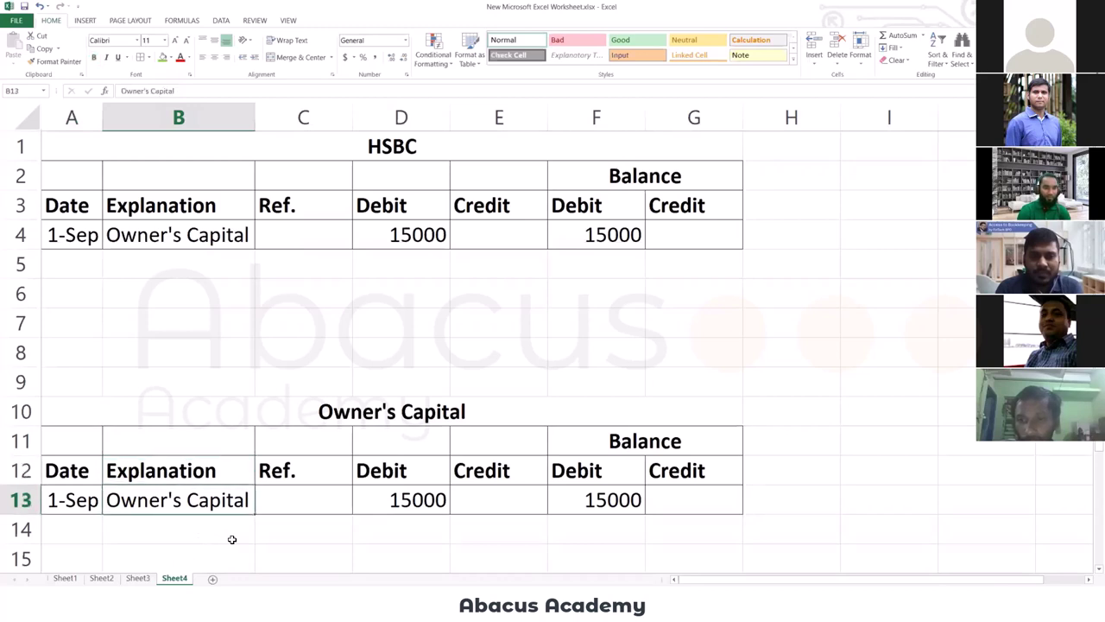
type("HSBC")
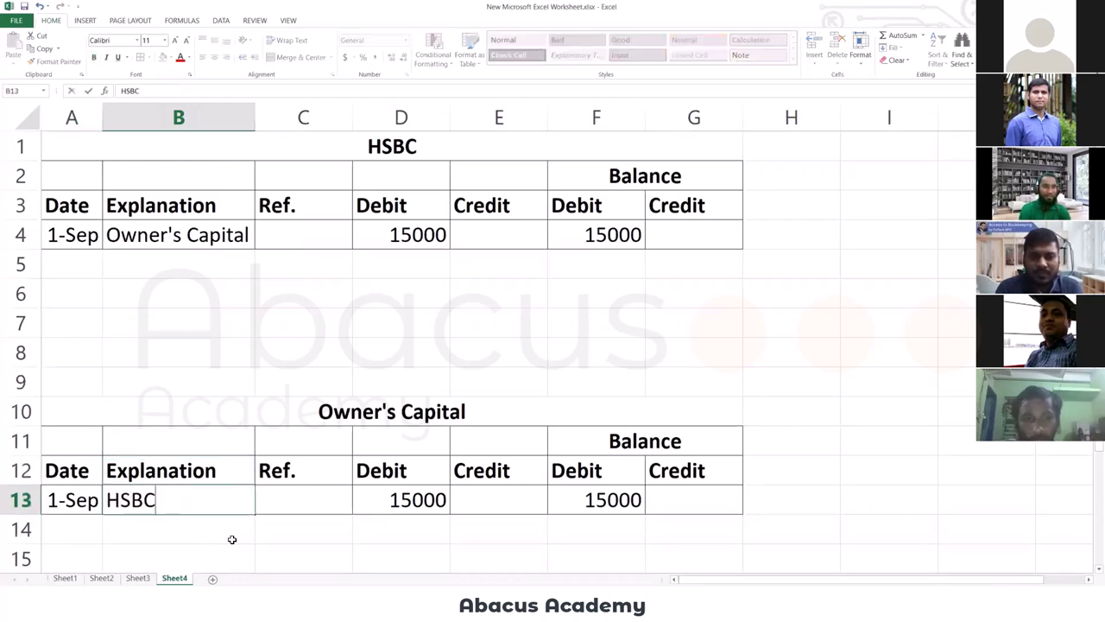
key("Tab")
Clear the debit amounts in D13 and F13 of the Owner's Capital ledger and enter 15000 in credit cells E13 and G13.
key("Tab")
key("Delete")
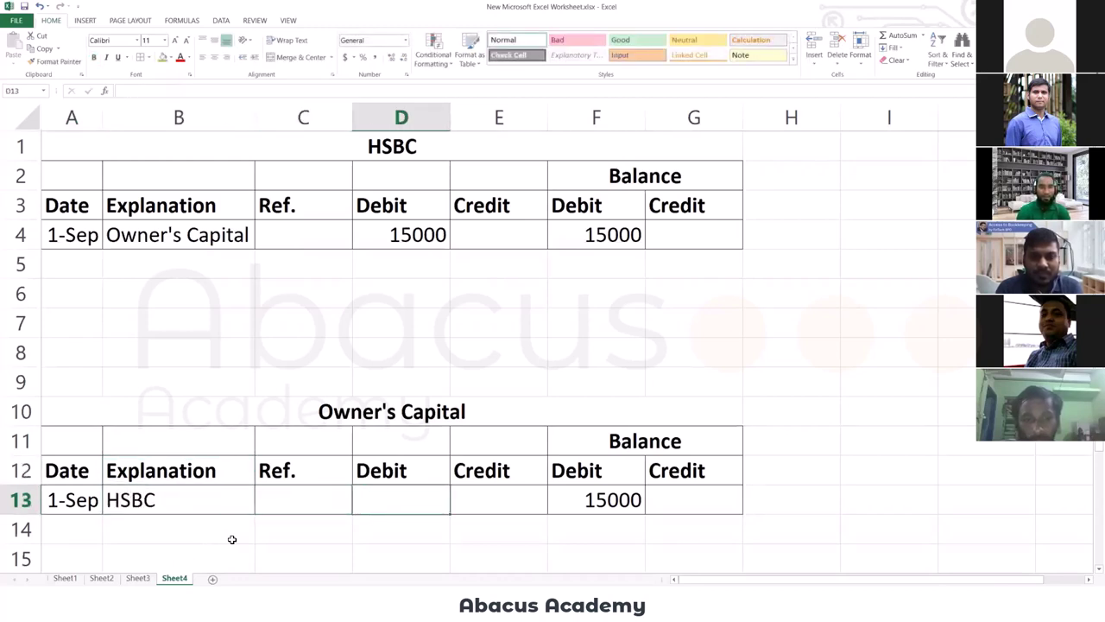
key("Tab")
type("15000")
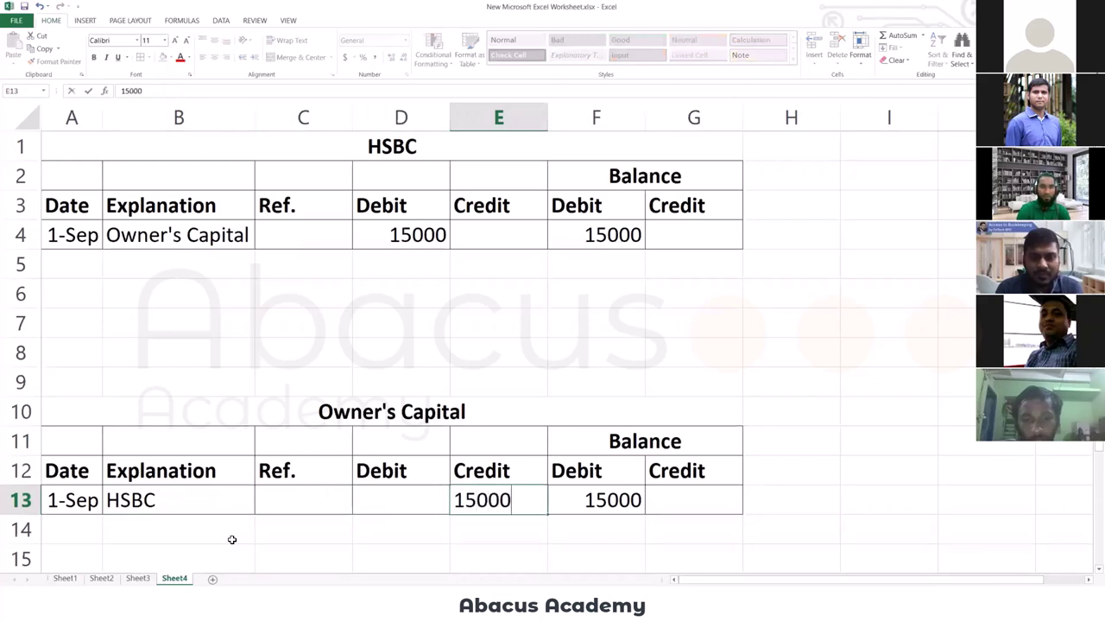
key("Tab")
key("Delete")
key("Tab")
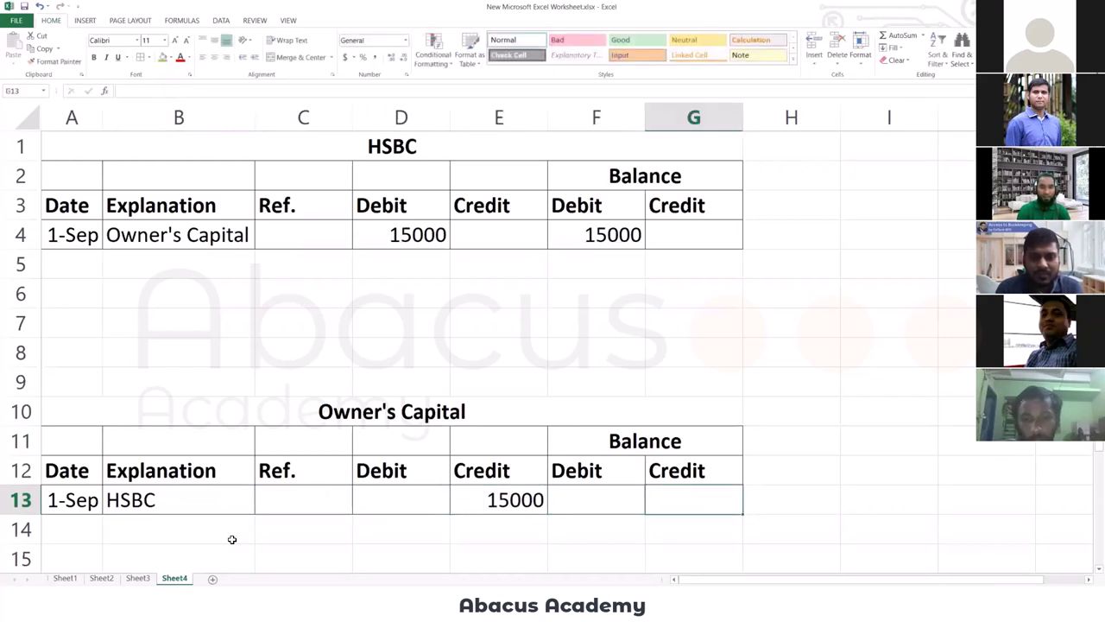
type("15000")
key("Tab")
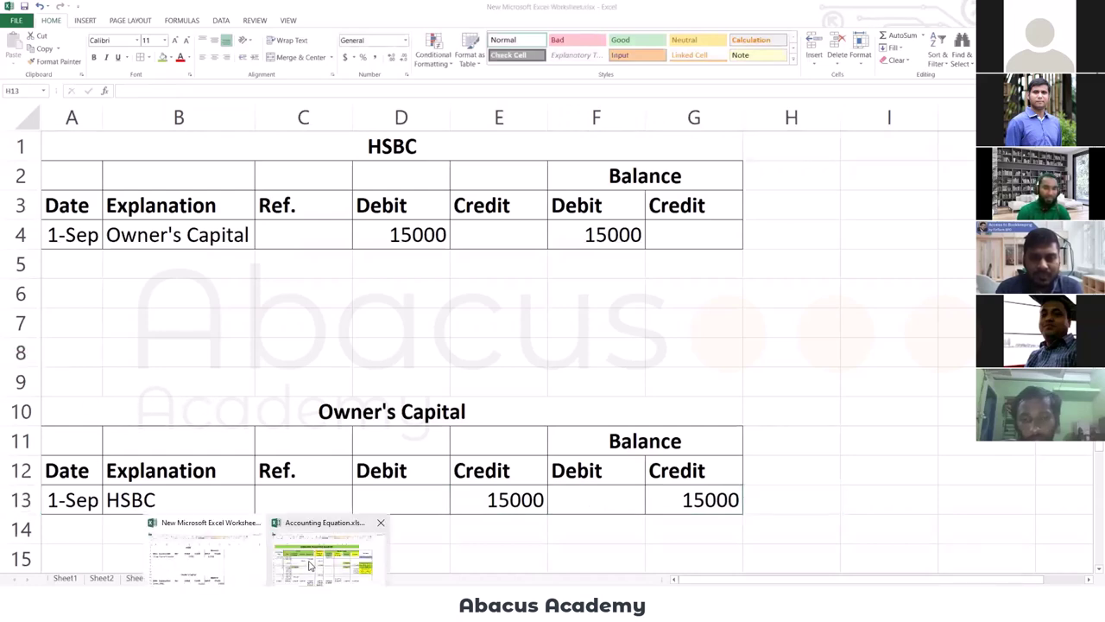
Switch to the Accounting Equation workbook and check the Cash and Equipment amounts of transaction 2.
left_click(324, 553)
left_click(145, 259)
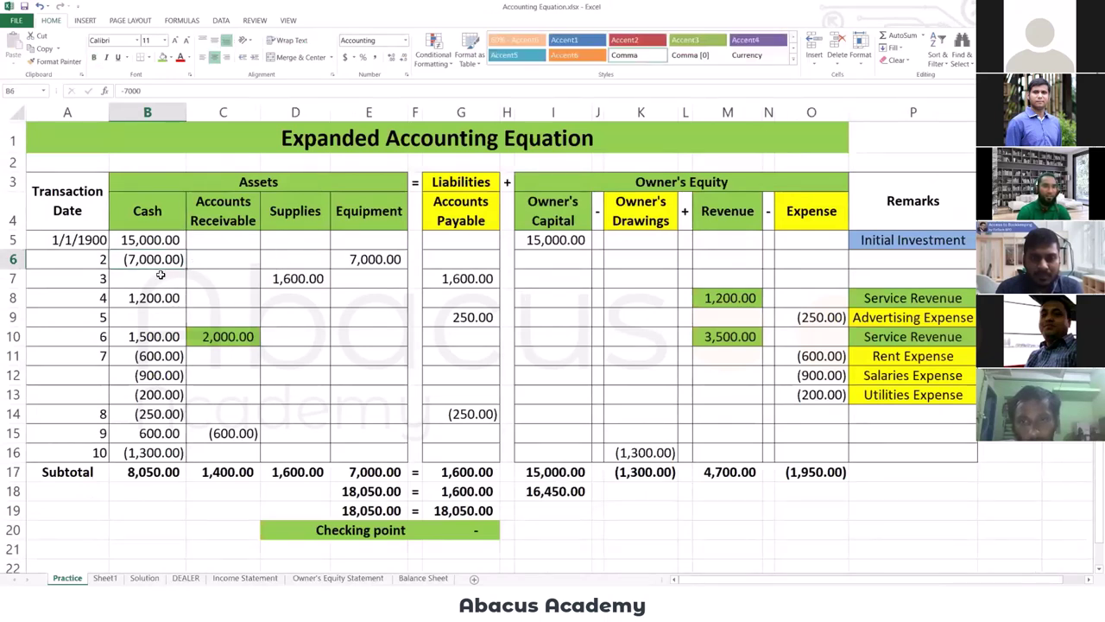
left_click(366, 263)
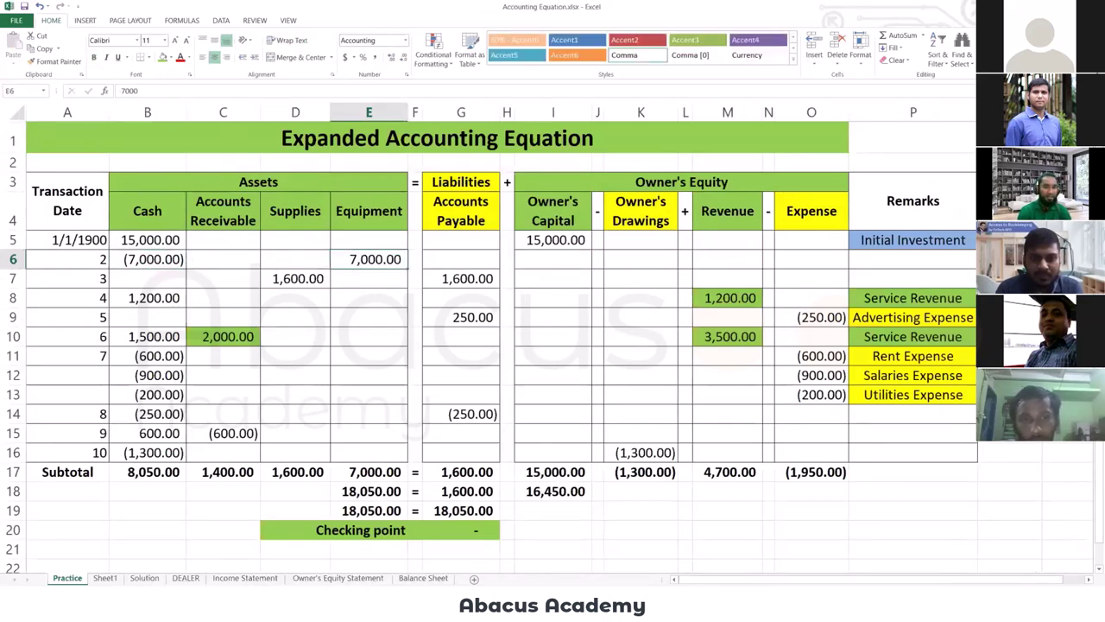
Return to Sheet3 of New Microsoft Excel Worksheet and enter date 2 and journal number 2 in row 7.
left_click(259, 605)
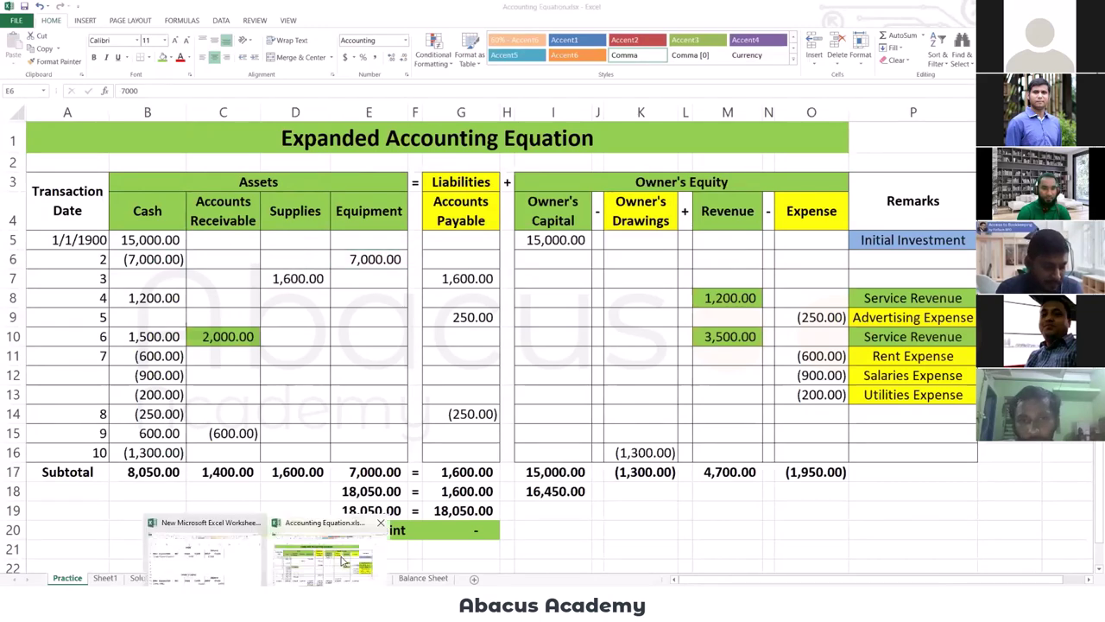
left_click(210, 566)
left_click(138, 578)
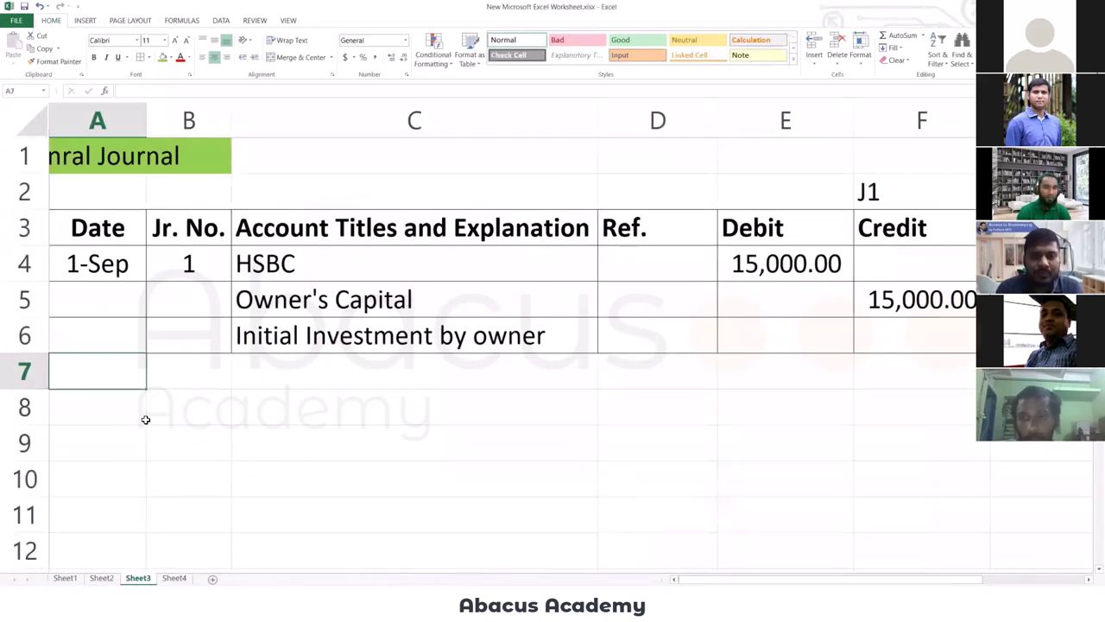
type("2")
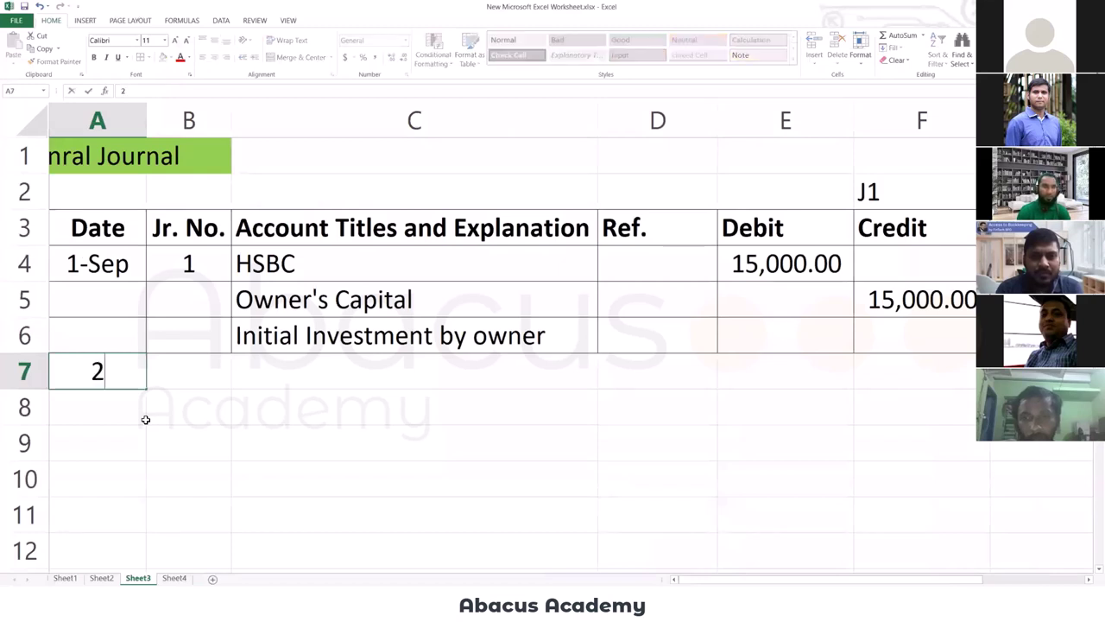
key("Tab")
type("2")
key("Tab")
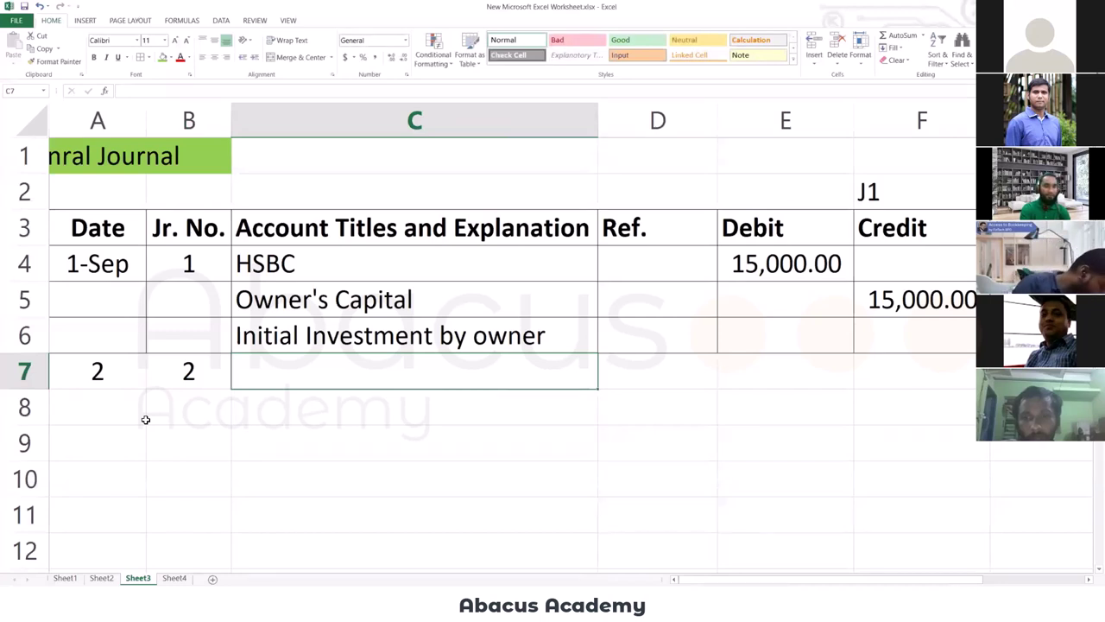
Enter Equipment as the account title in C7 with a debit of 7000 in E7.
type("Equ")
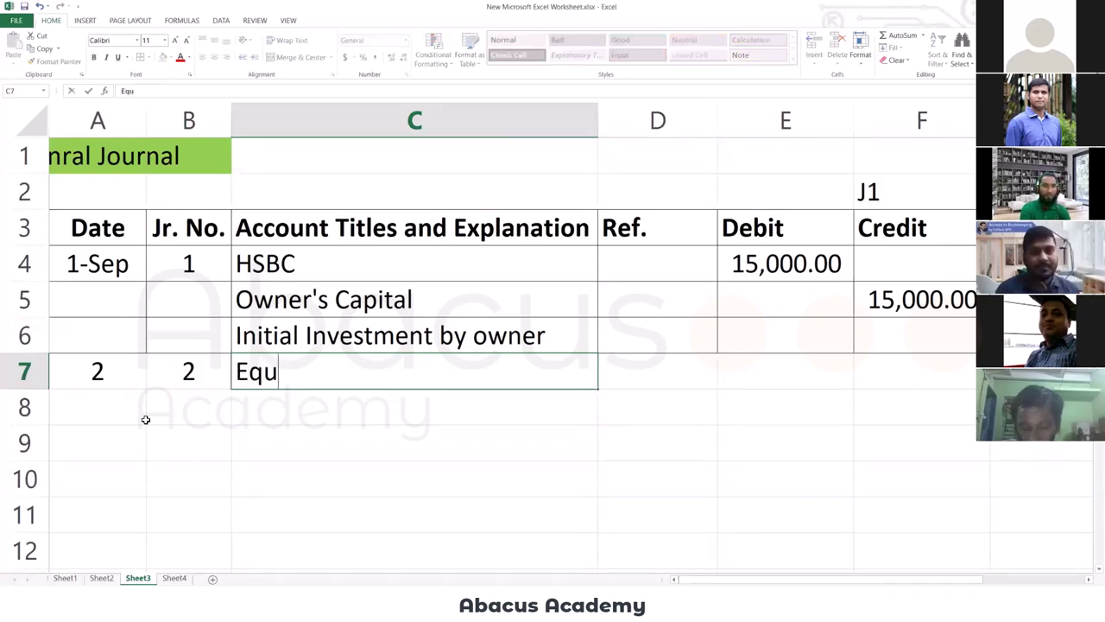
type("ipment")
key("Tab")
key("Tab")
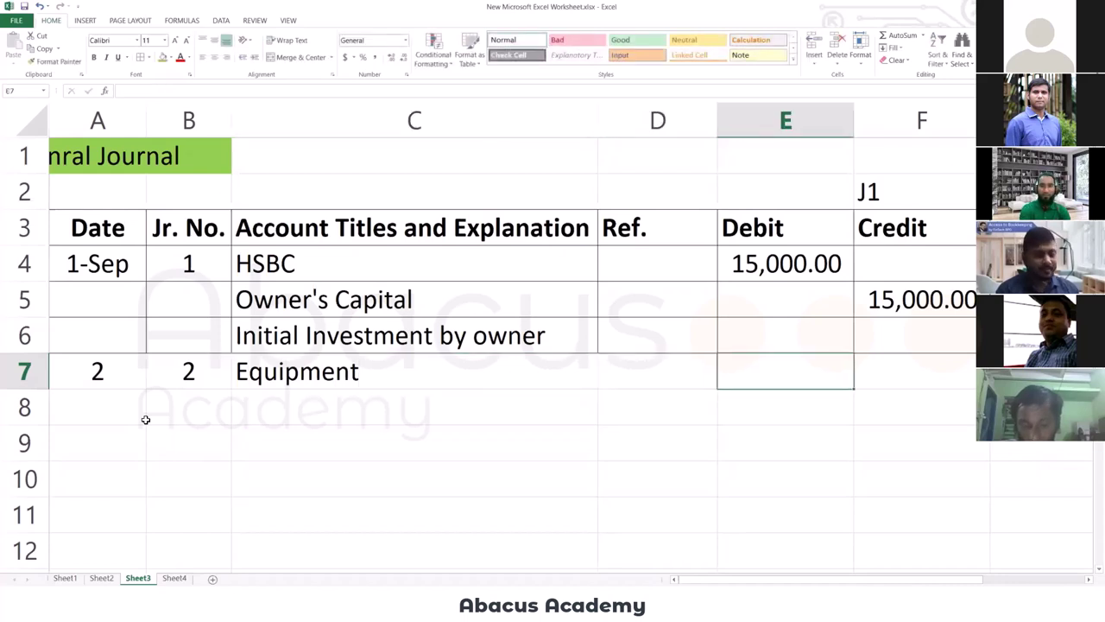
type("7000")
key("Return")
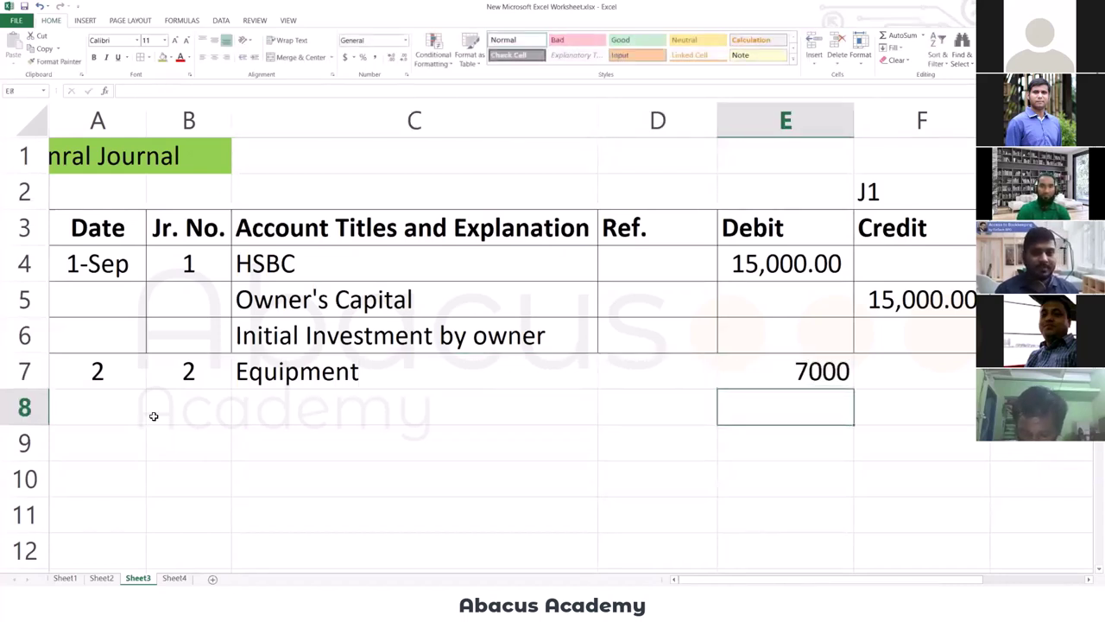
Enter HSBC as the credited account in C8 with a credit of 7000 in F8.
left_click(154, 417)
key("Tab")
type("H")
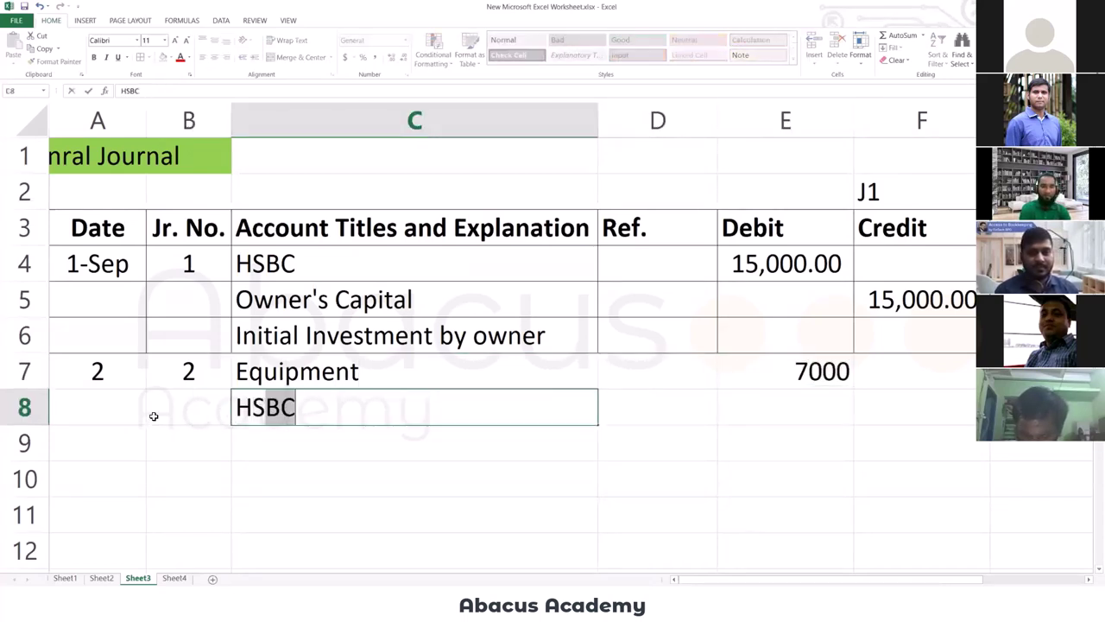
key("Tab")
key("Tab")
key("Tab")
type("7000")
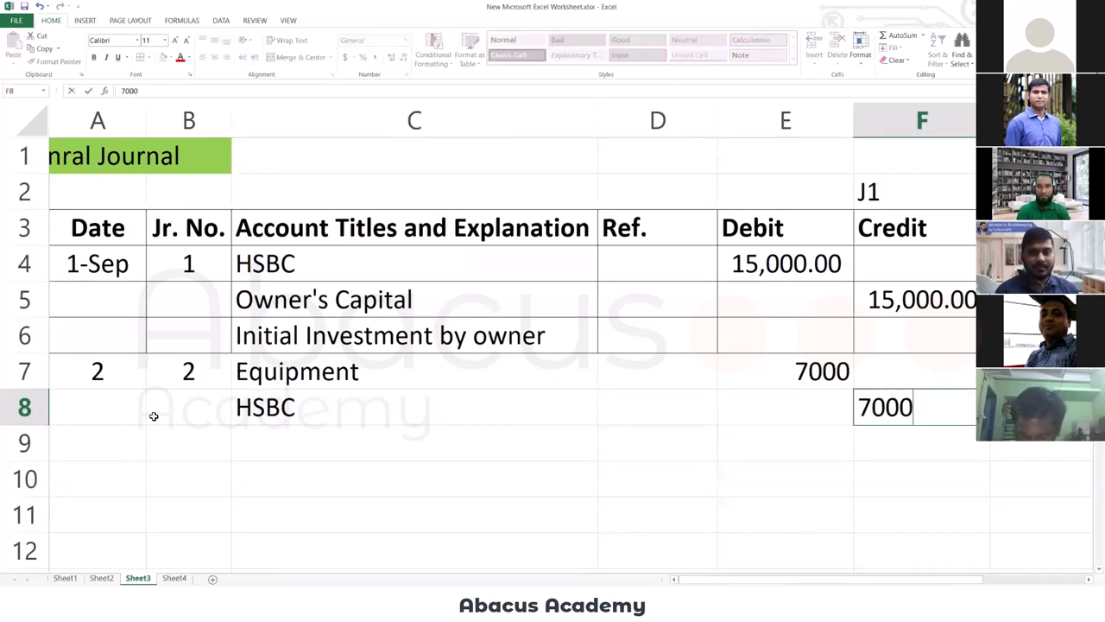
key("Return")
Enter the explanation "Purchase of Equipment for Cash" in C9 of the second journal entry.
key("Up")
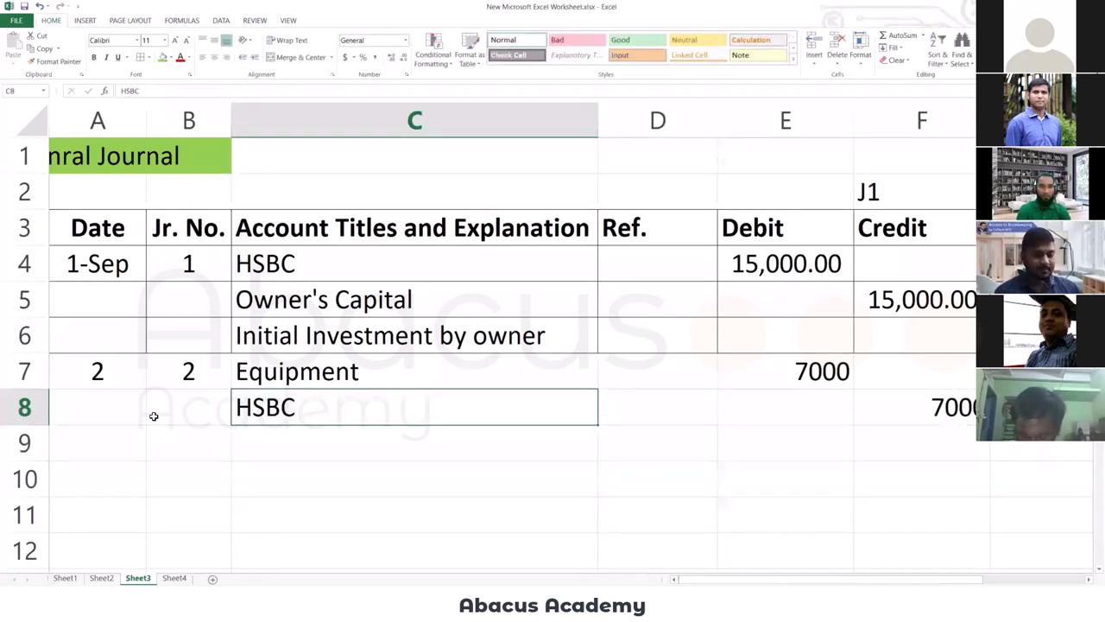
key("Down")
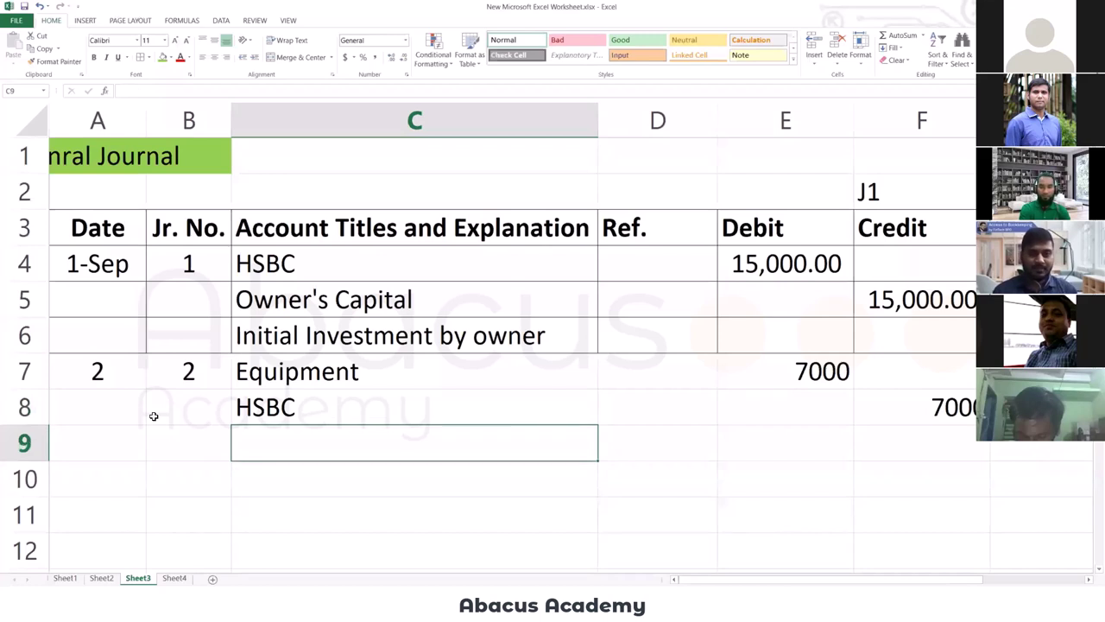
type("Pur")
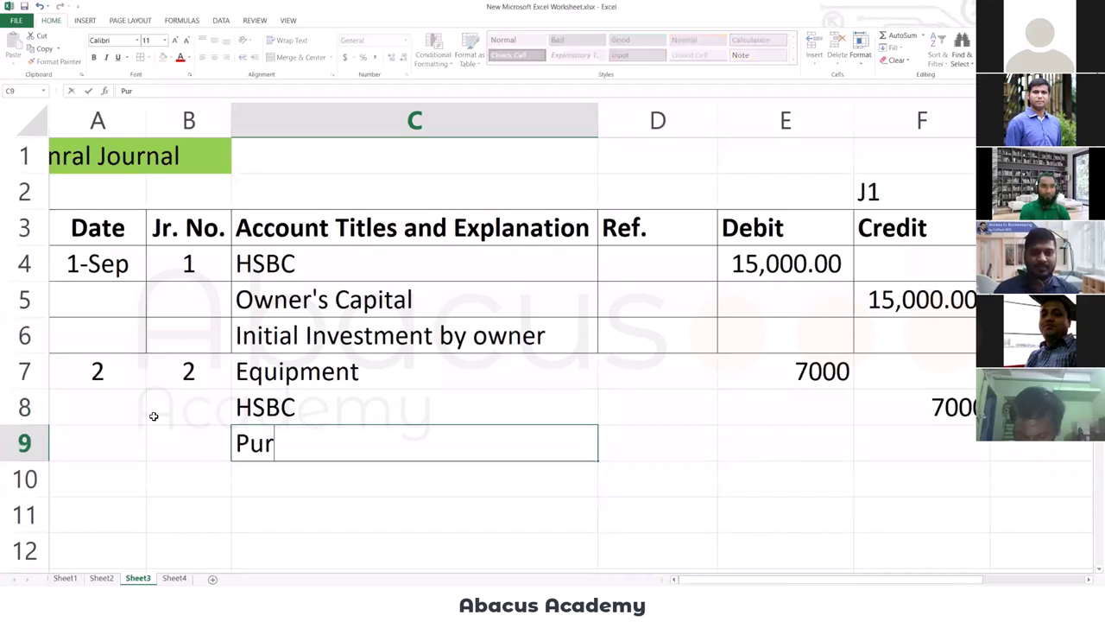
type("chase o")
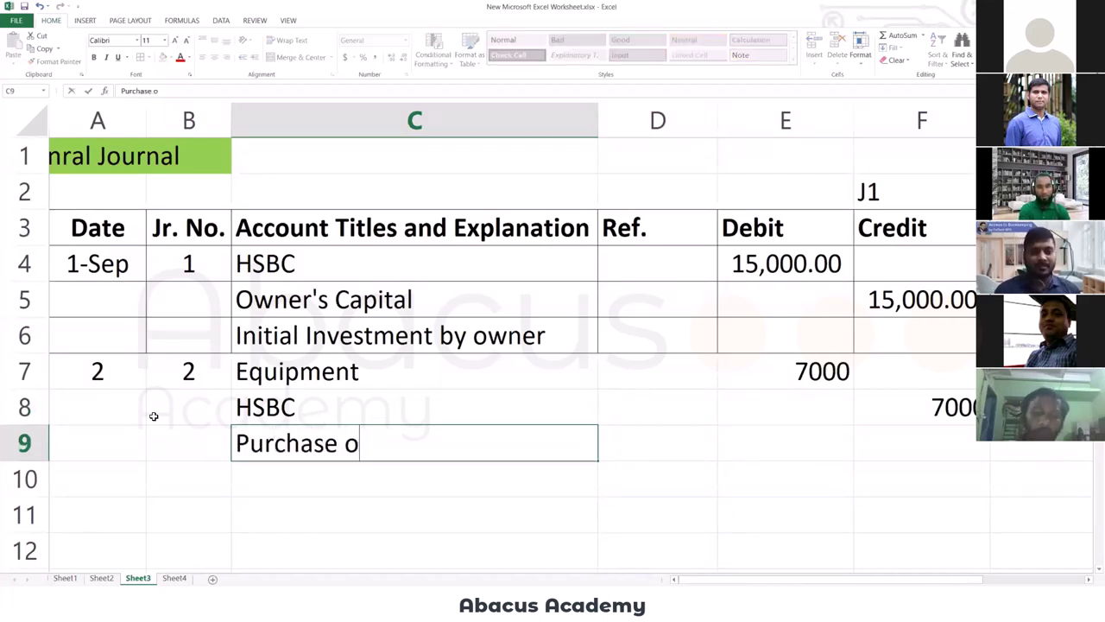
type("f Equ")
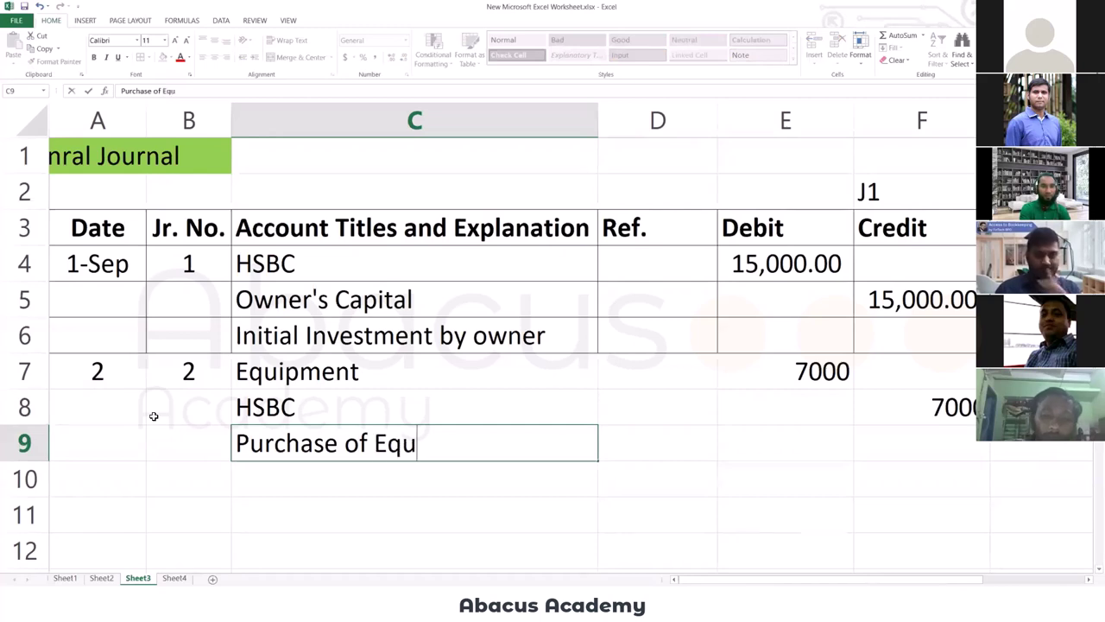
type("ipment f")
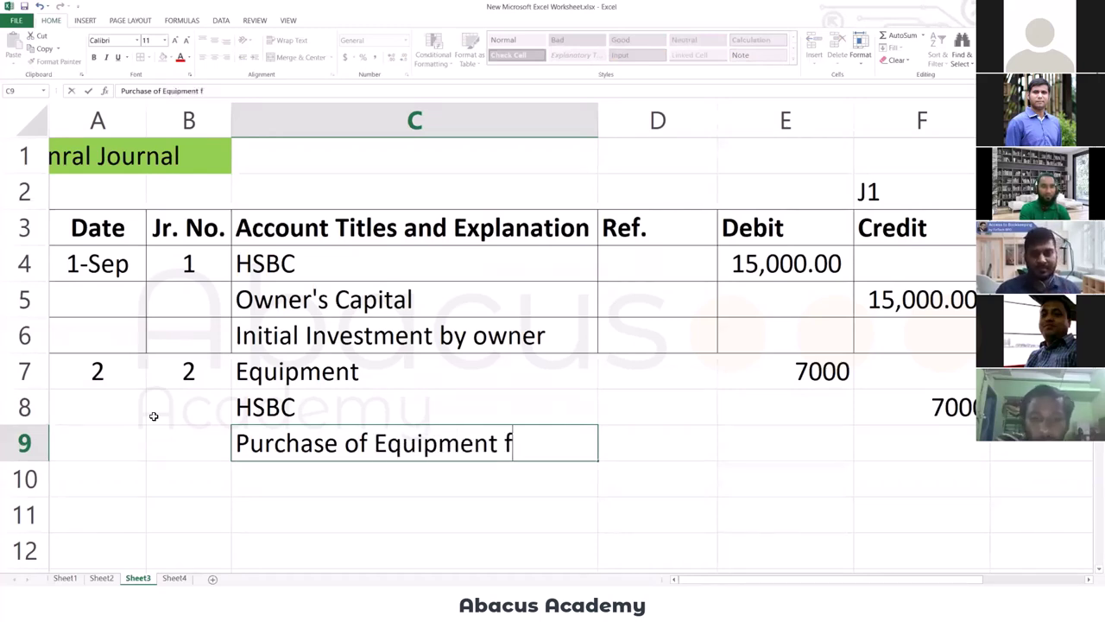
type("or Cash")
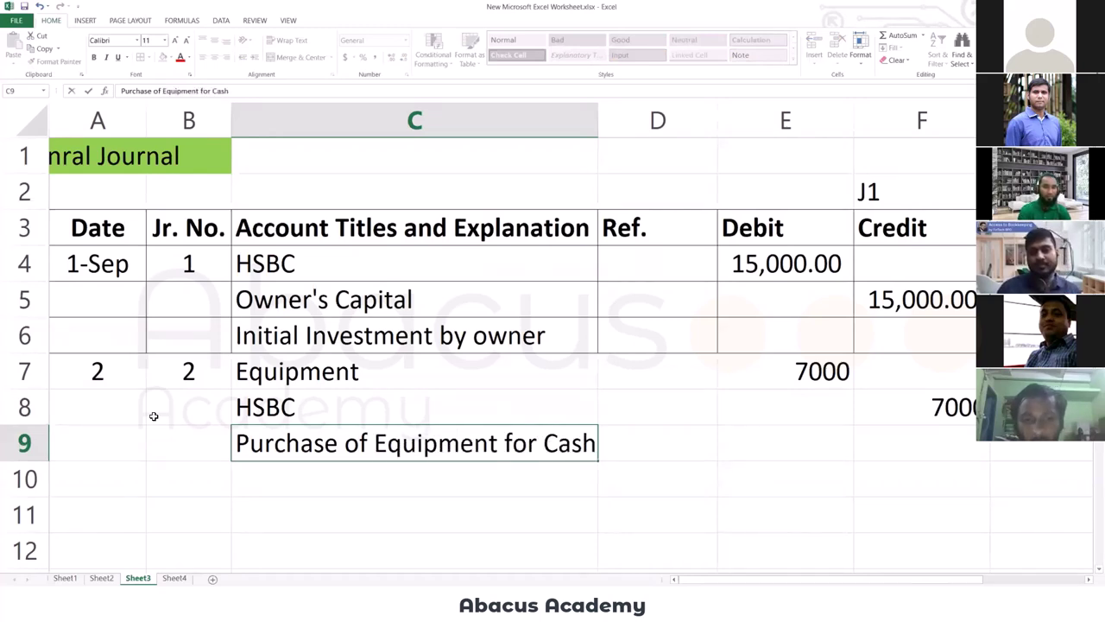
key("Return")
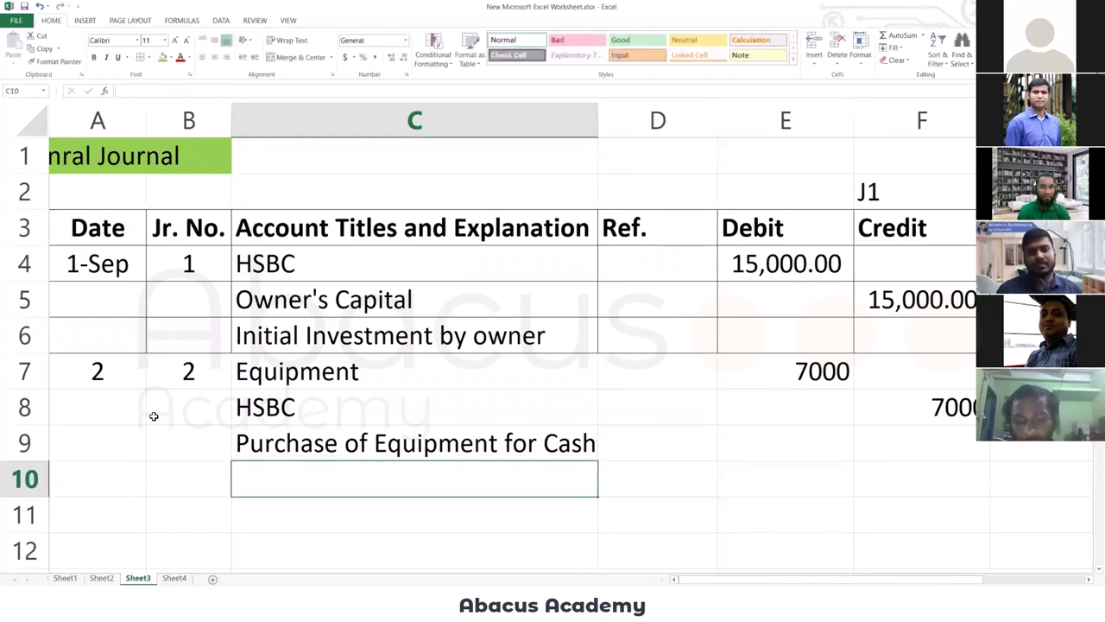
key("Up")
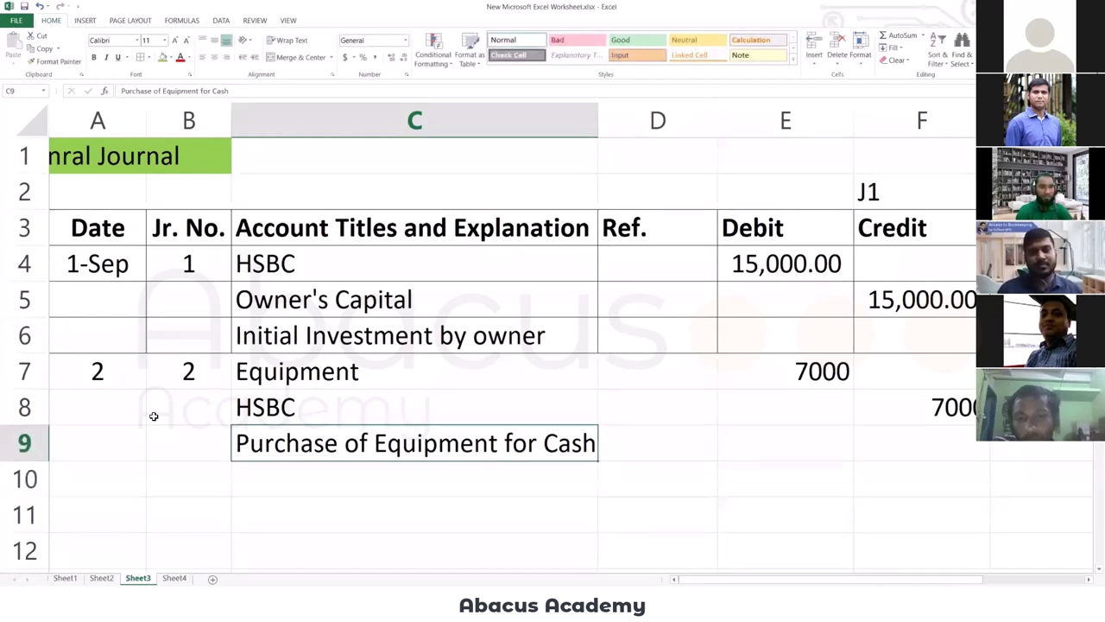
Add all borders to the second journal entry A7:F9 and apply comma style to its debit and credit cells E7:F9.
left_click_drag(76, 373, 907, 452)
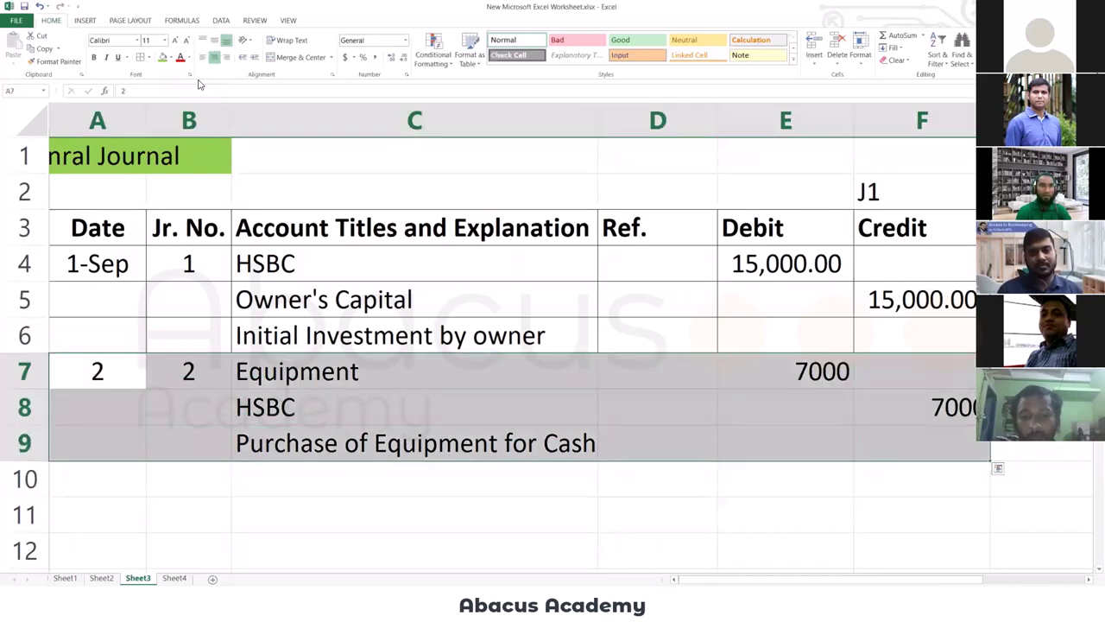
left_click(142, 57)
left_click(816, 398)
left_click_drag(816, 380, 908, 449)
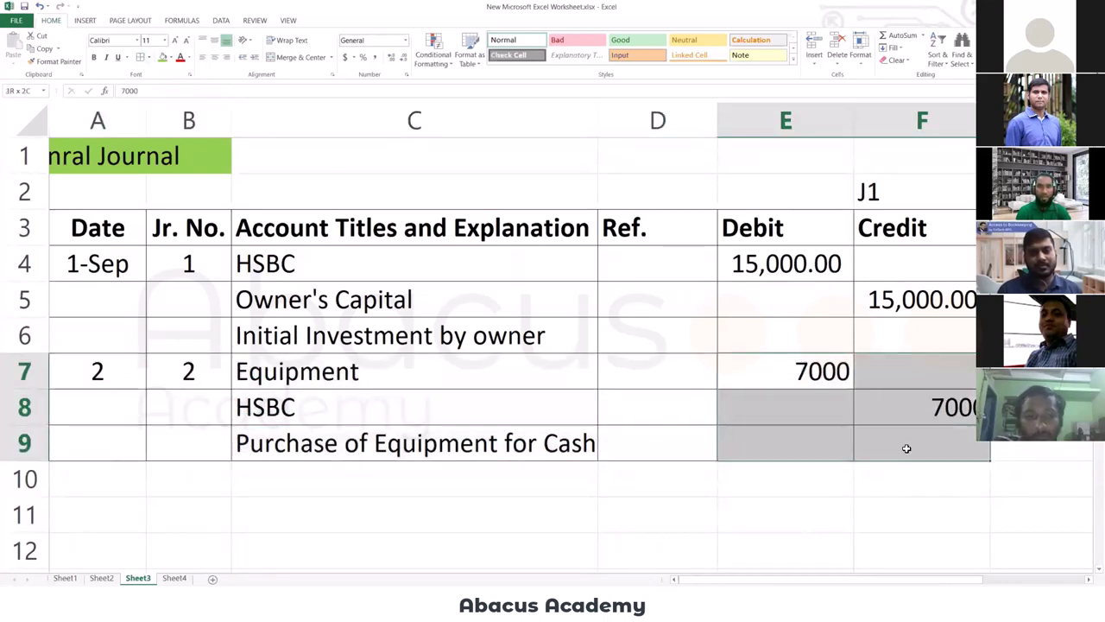
left_click(375, 57)
left_click(747, 401)
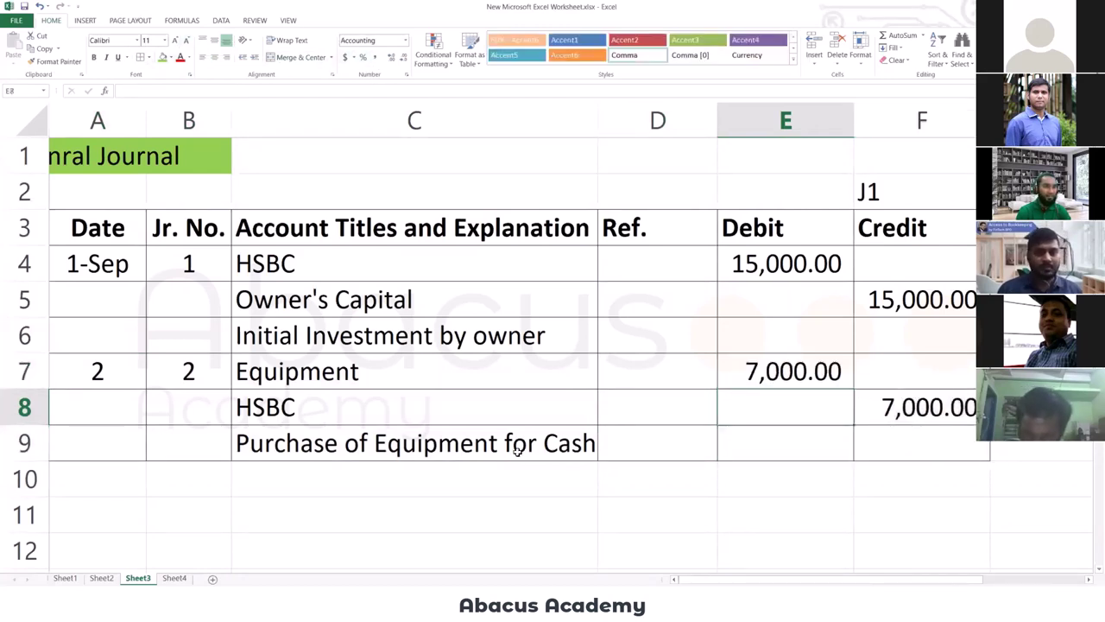
left_click(346, 407)
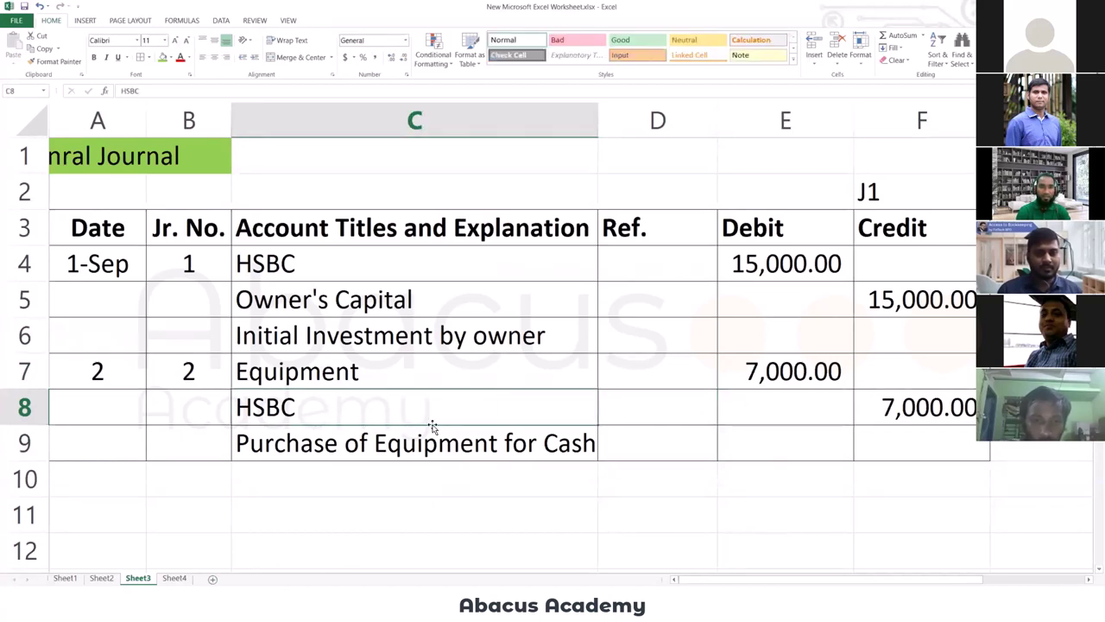
left_click(747, 408)
left_click(874, 416)
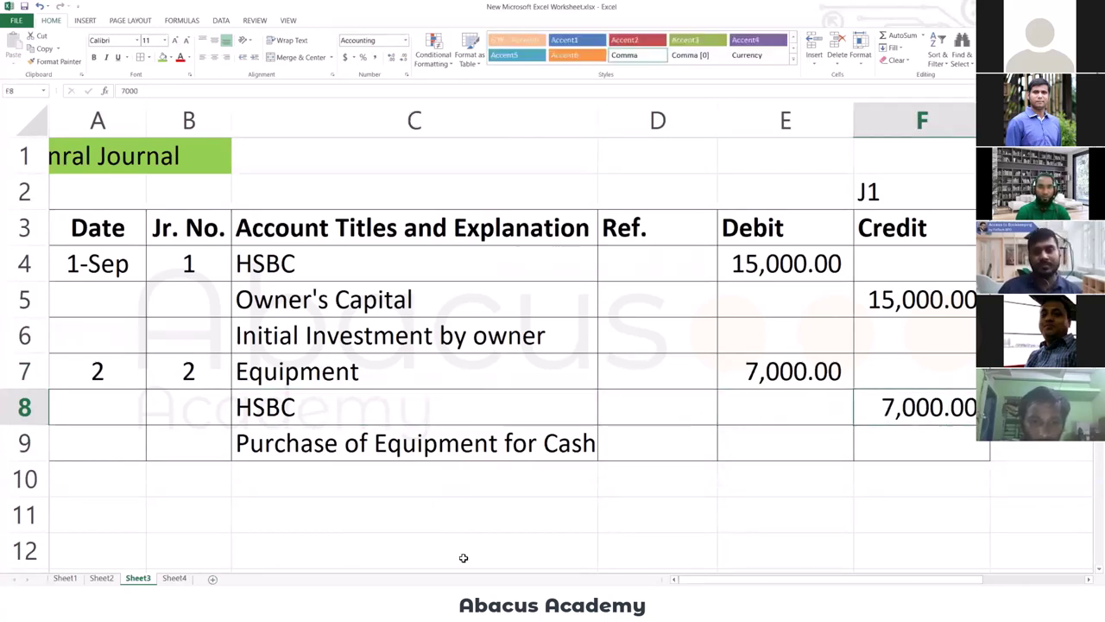
On Sheet4, post the second transaction to the HSBC ledger with date 2 in A5 and the explanation Equipment in B5.
left_click(174, 578)
left_click(141, 267)
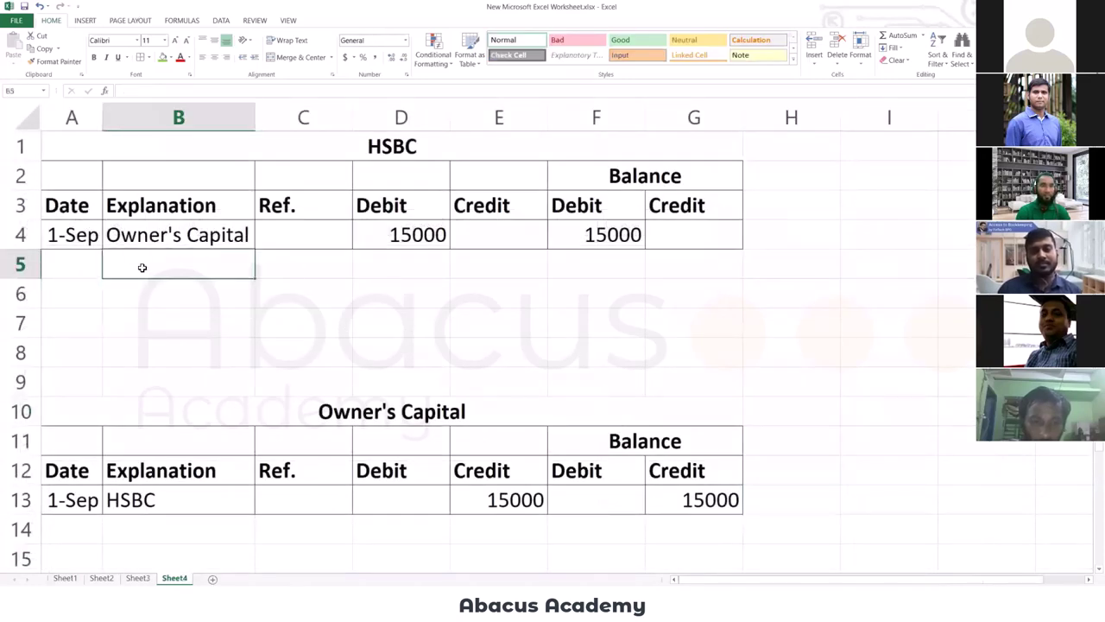
key("Left")
type("2")
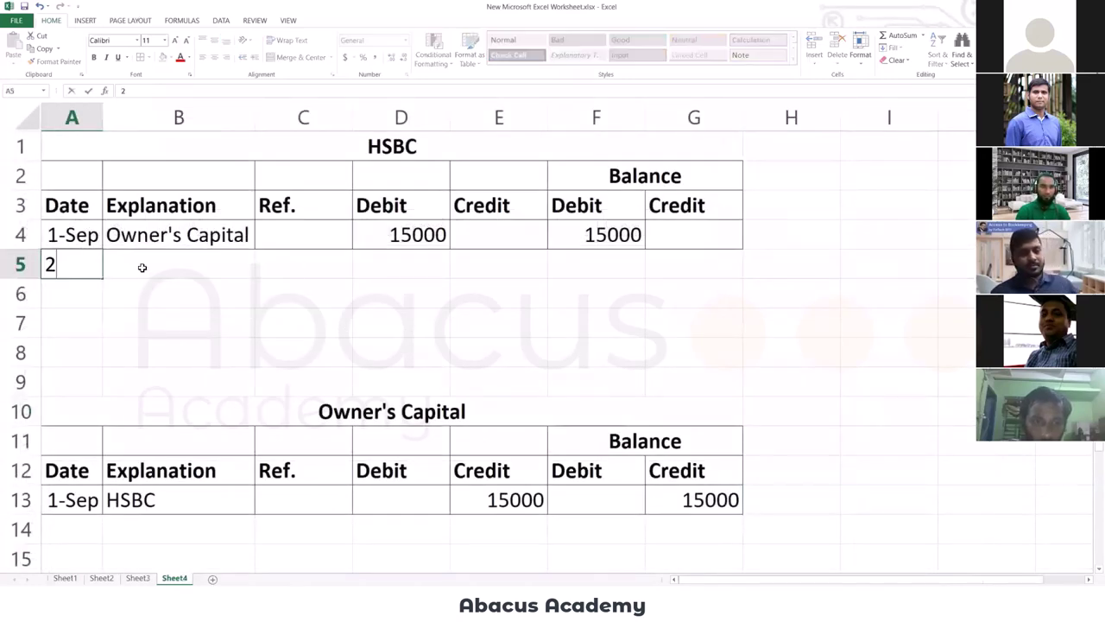
key("Right")
key("Right")
key("Right")
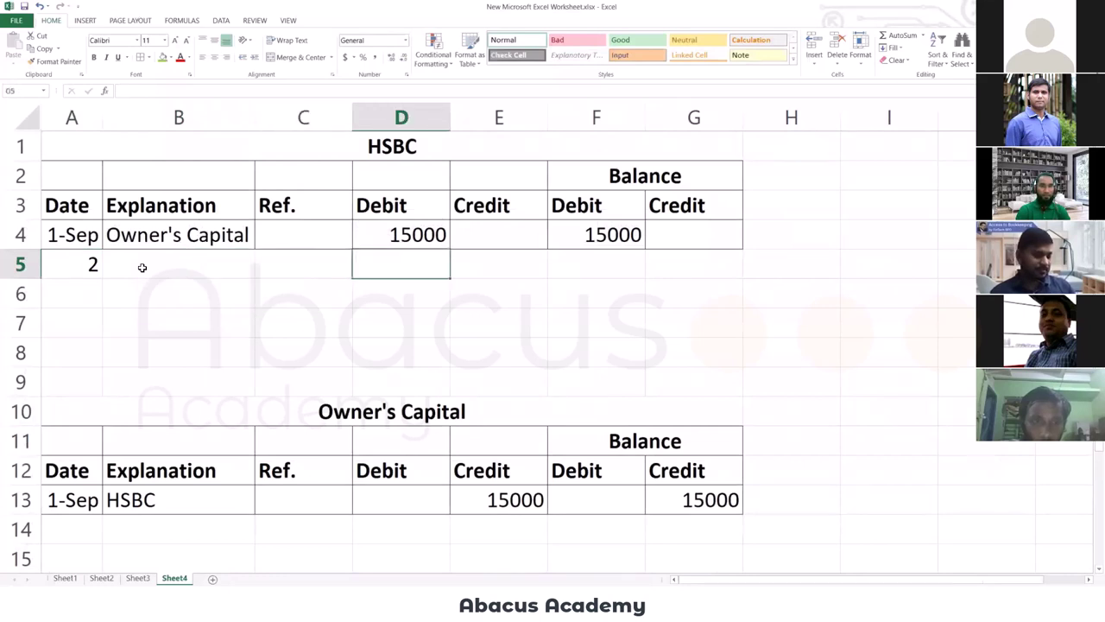
key("Left")
key("Left")
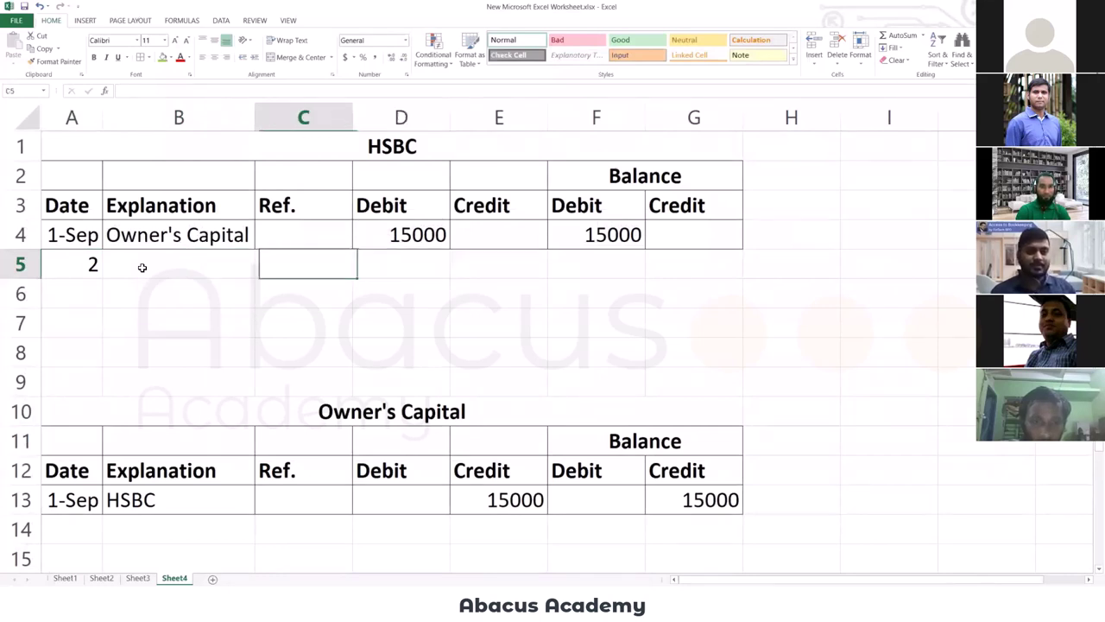
type("Equipment")
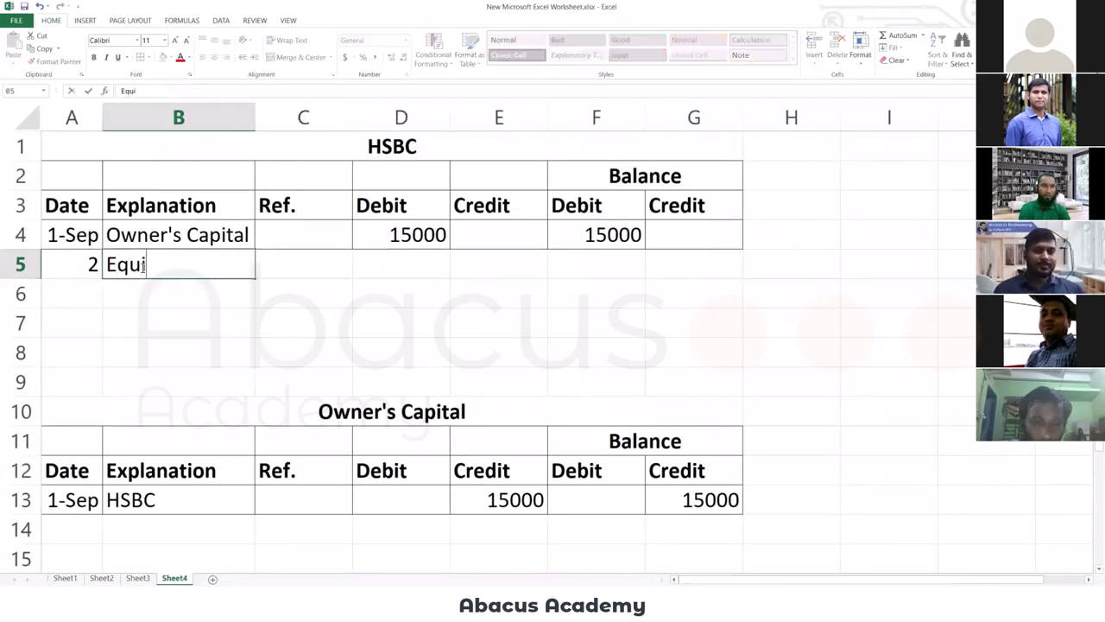
Enter a credit of 7000 in E5 and a debit balance of 8000 in F5 of the HSBC ledger.
key("Right")
key("Right")
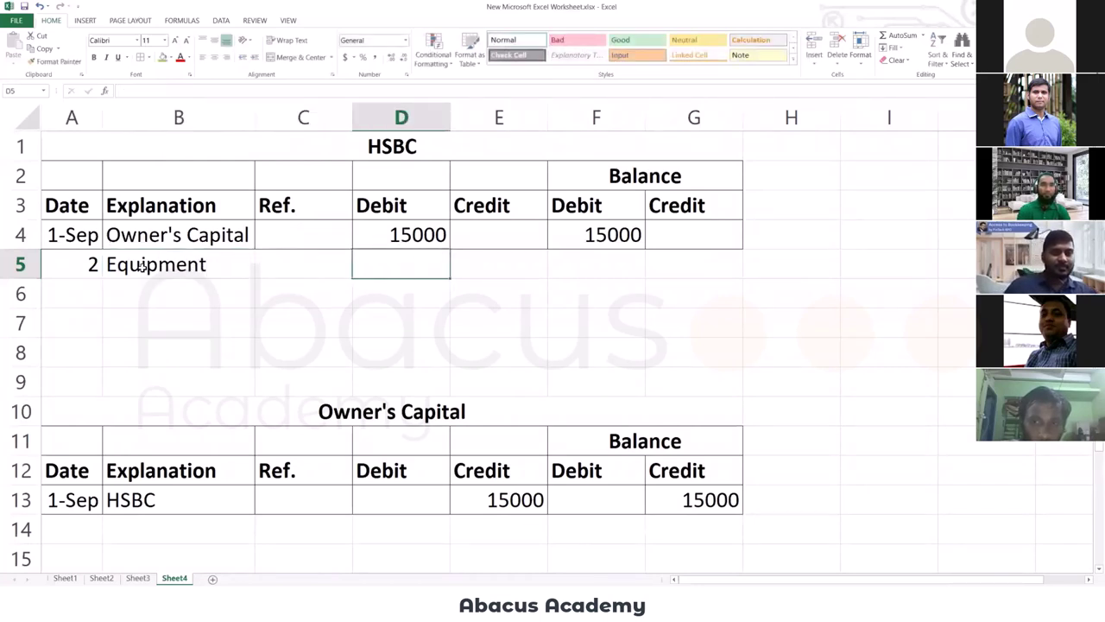
key("Right")
type("7000")
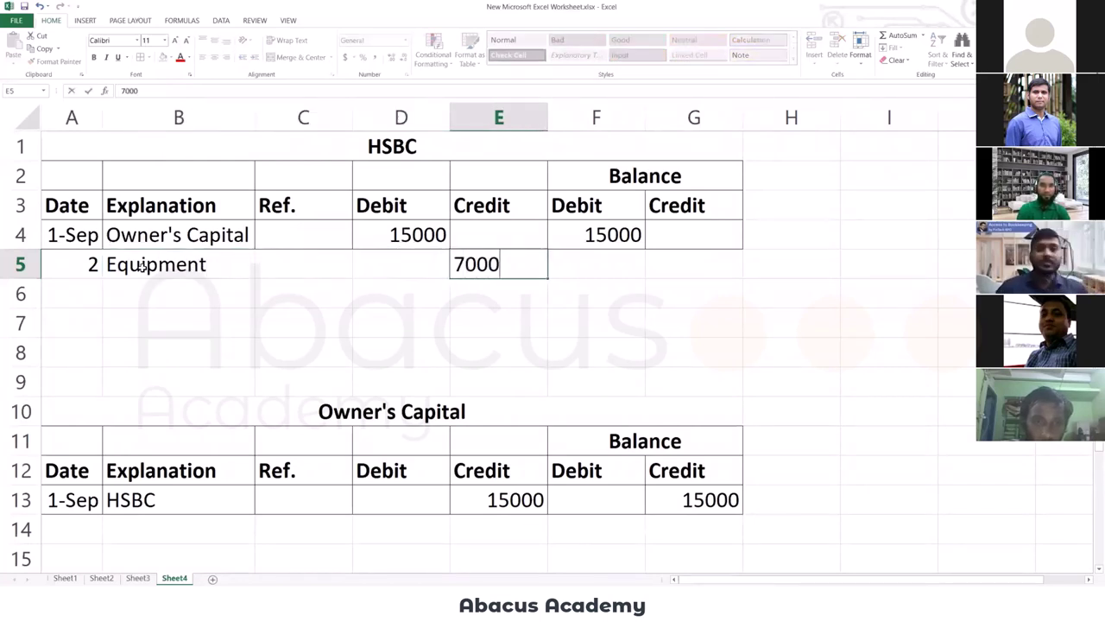
key("Right")
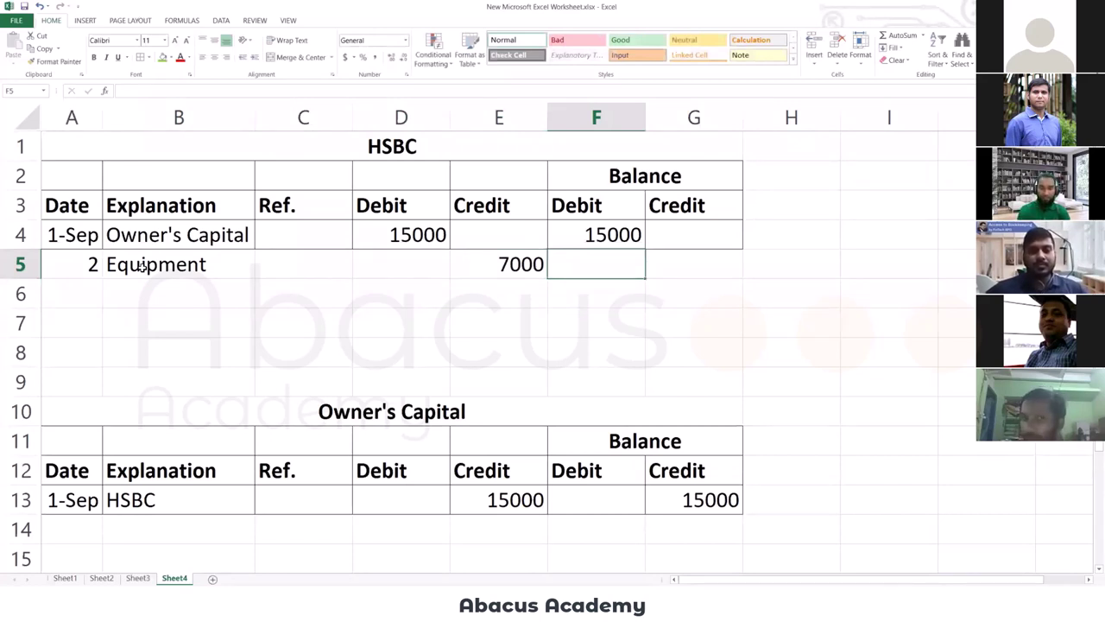
type("8000")
key("Return")
key("Up")
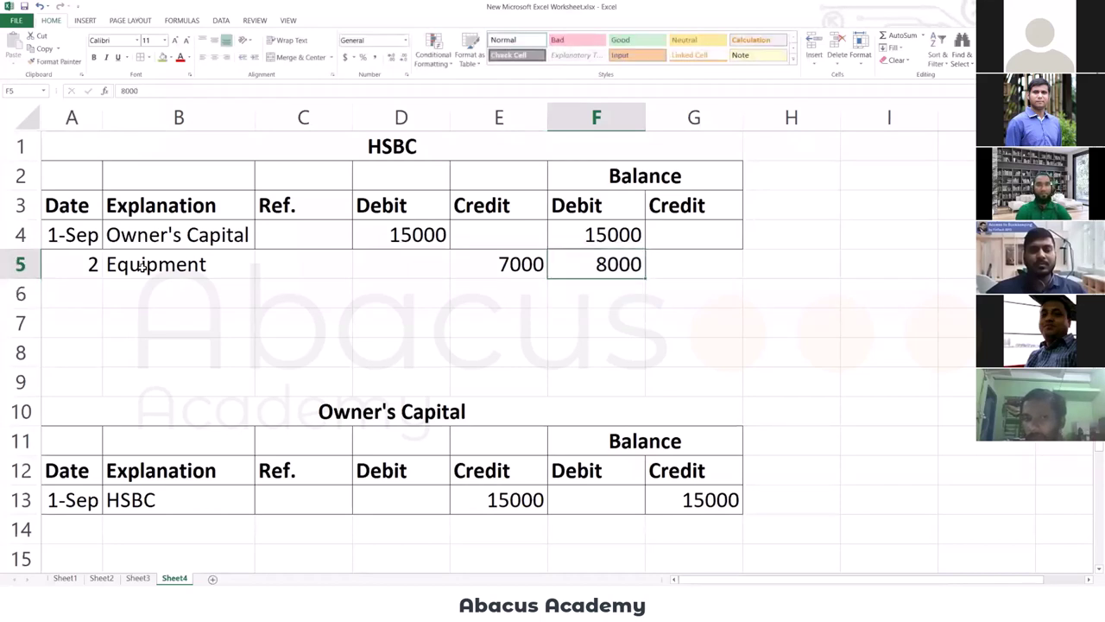
Apply comma style to E5:F5 and add all borders to the HSBC ledger entries in A4:G5.
key("shift+Left")
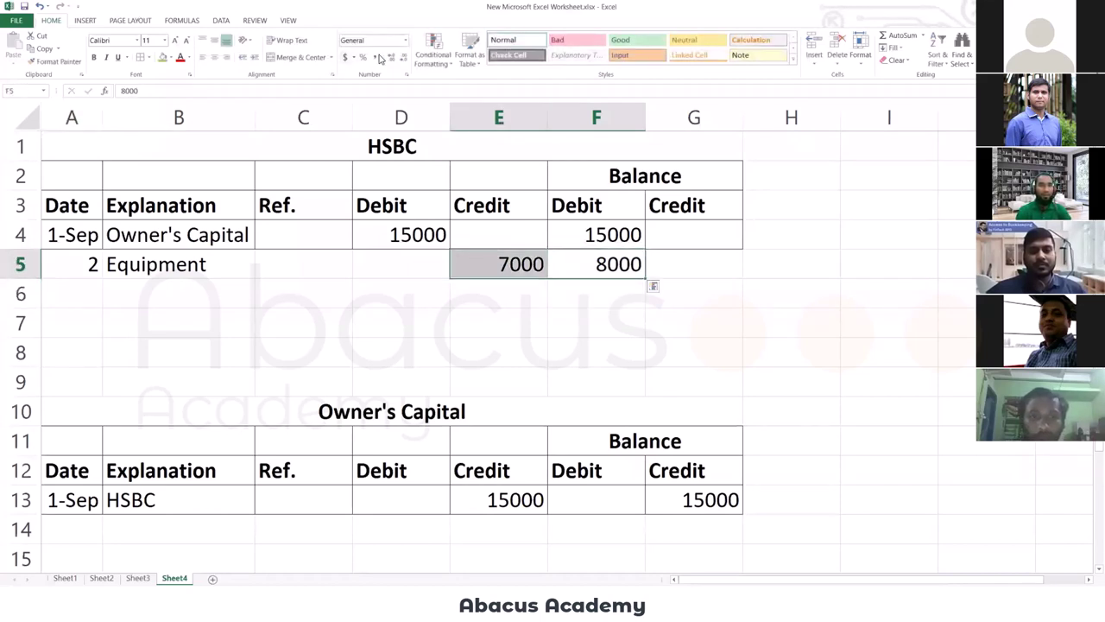
left_click(377, 57)
left_click(274, 350)
left_click_drag(64, 227, 676, 256)
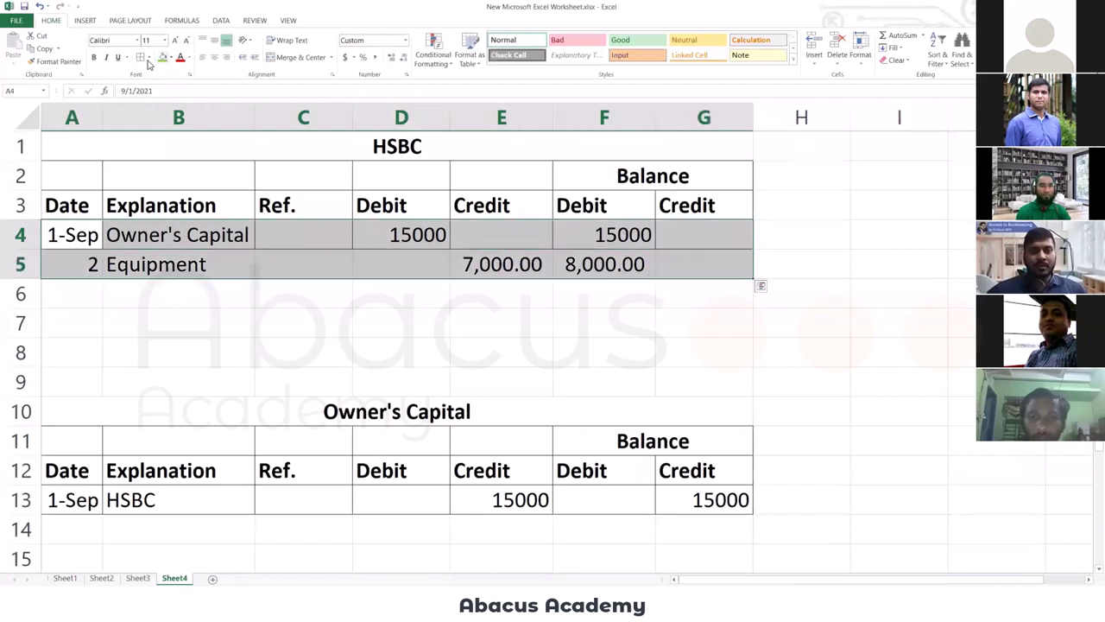
left_click(306, 322)
Delete the empty rows 7 and 8 between the HSBC and Owner's Capital ledgers.
left_click(127, 527)
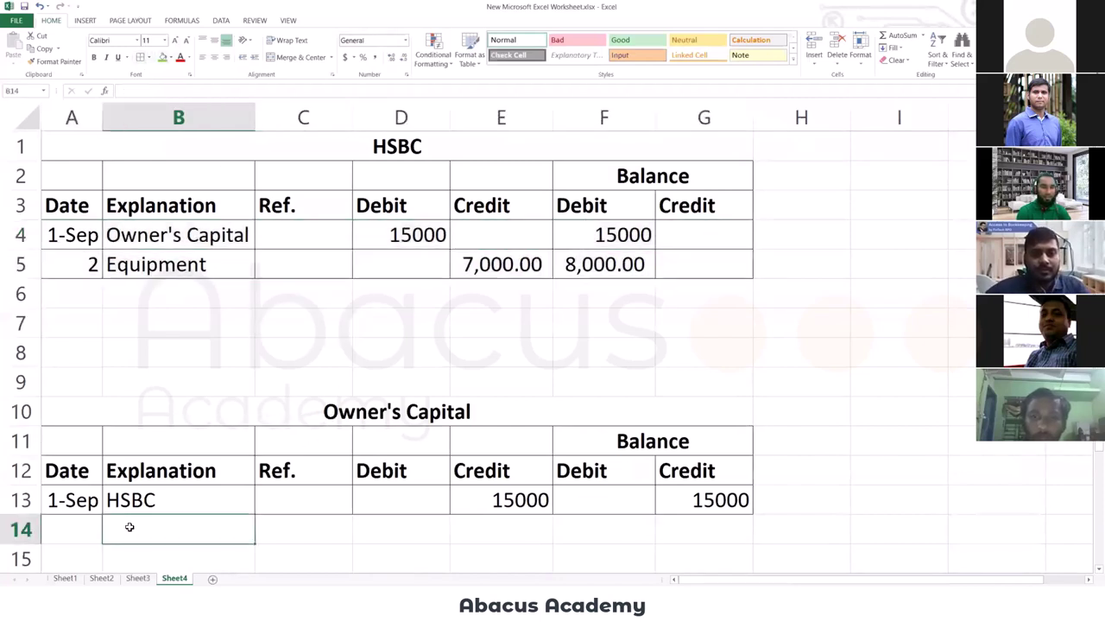
left_click(20, 323)
left_click_drag(20, 346, 21, 350)
right_click(21, 349)
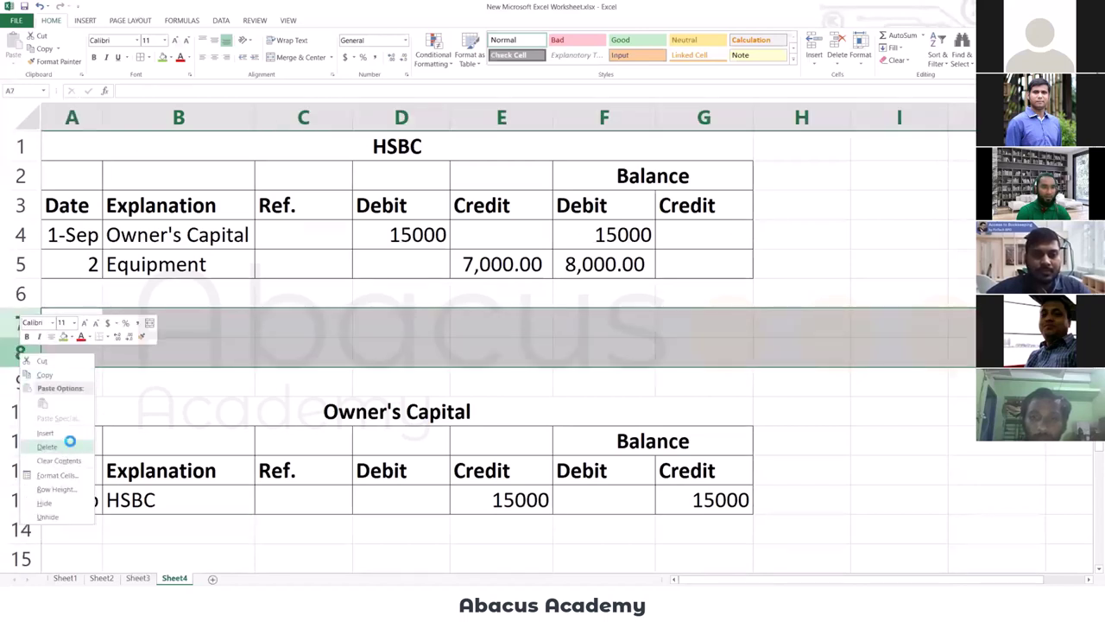
left_click(69, 444)
Copy the Owner's Capital ledger in rows 8 to 11 and paste it starting at row 13.
left_click_drag(20, 352, 28, 432)
right_click(26, 423)
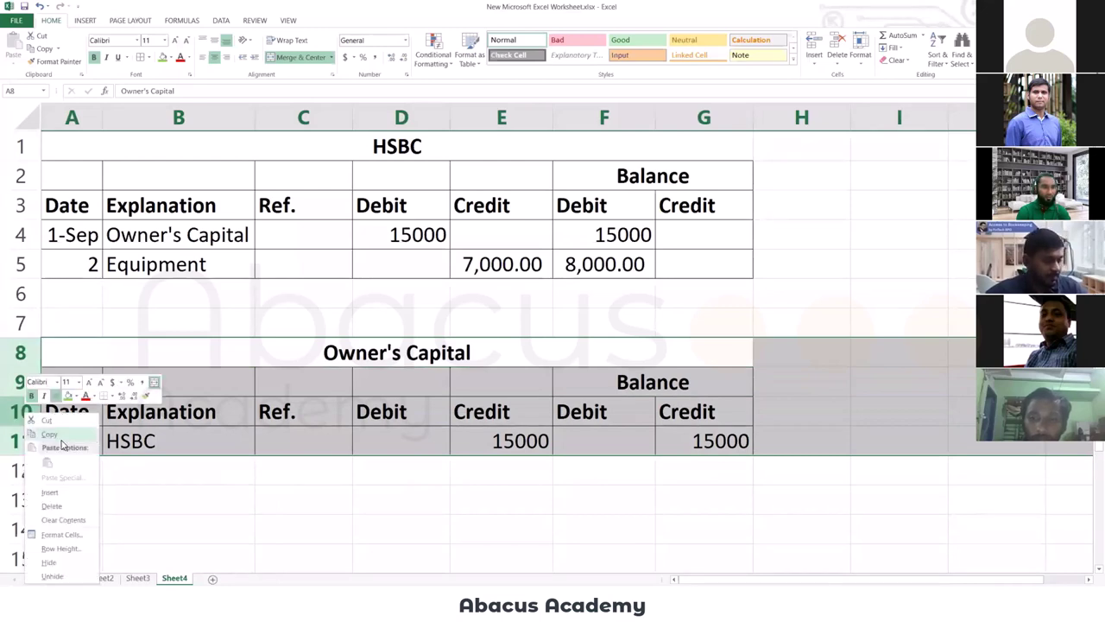
left_click(60, 440)
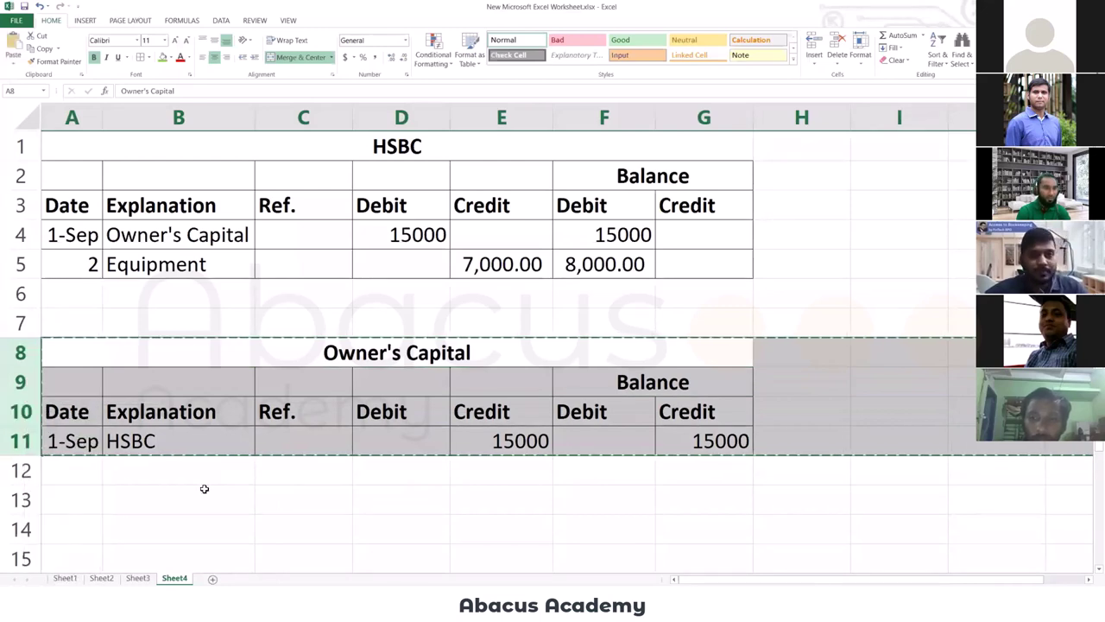
left_click(20, 499)
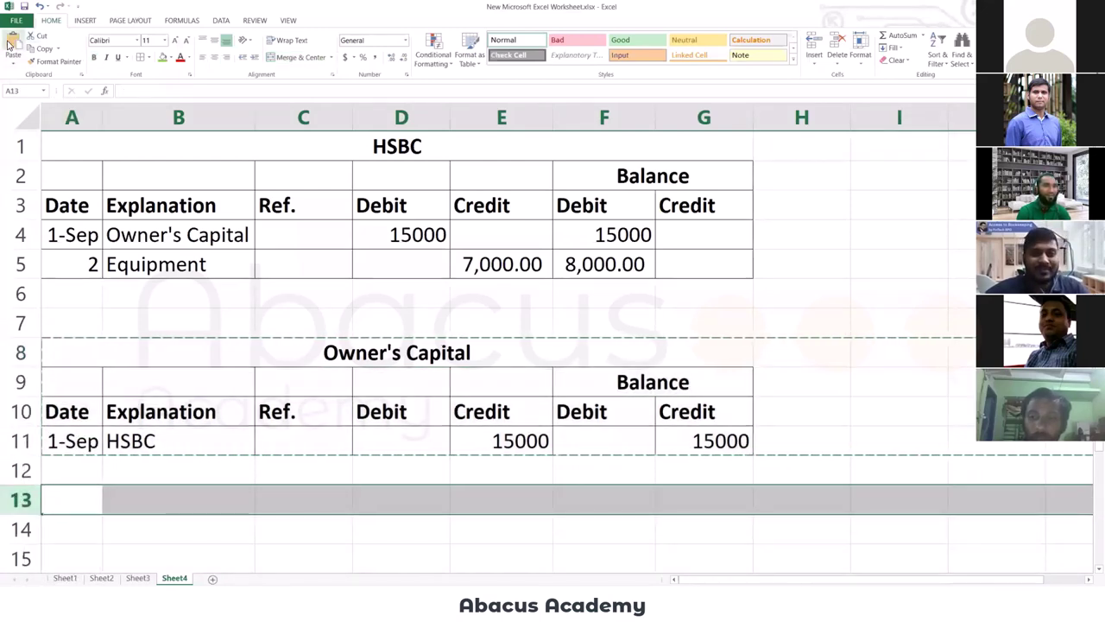
key("ctrl+v")
left_click(363, 380)
scroll(372, 365, "down", 1)
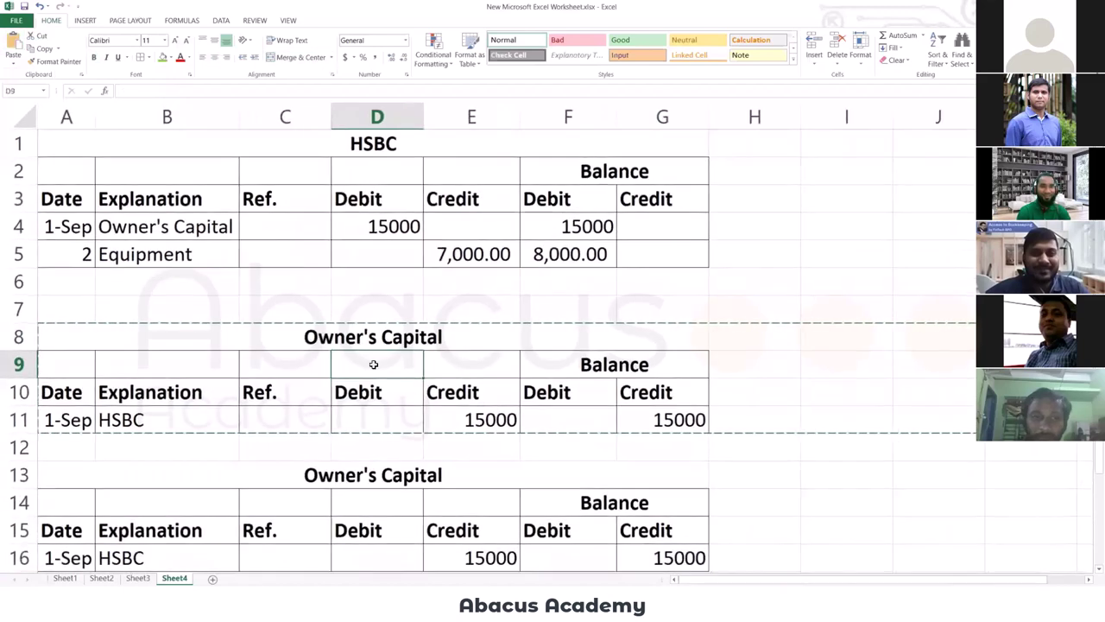
Replace the title of the copied ledger in A13 with Equipment.
scroll(424, 337, "down", 2)
key("Up")
key("Up")
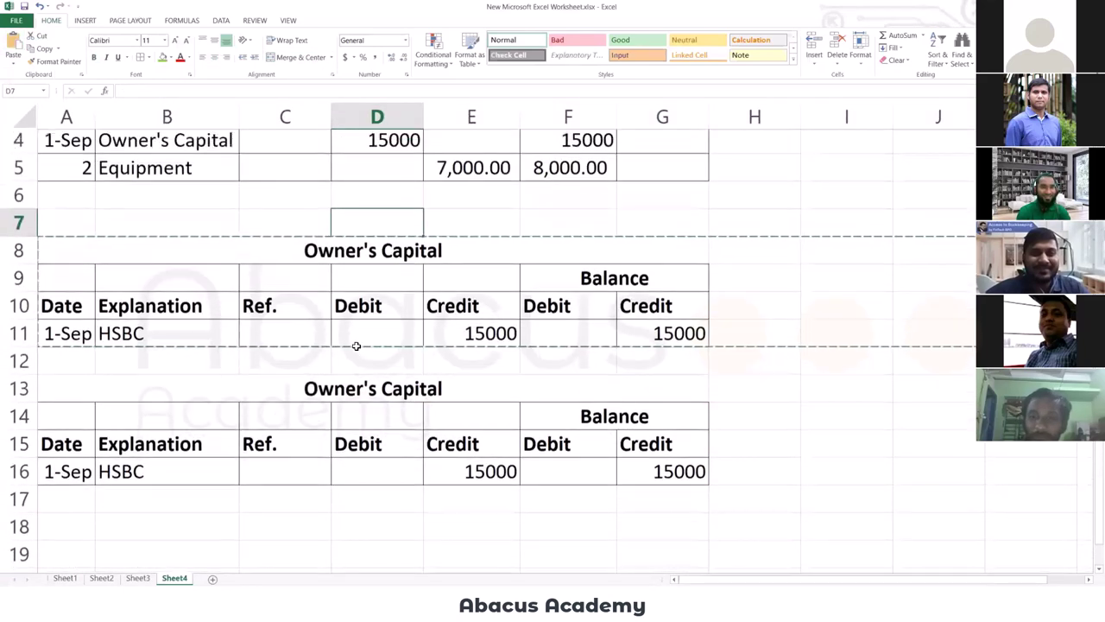
left_click(356, 403)
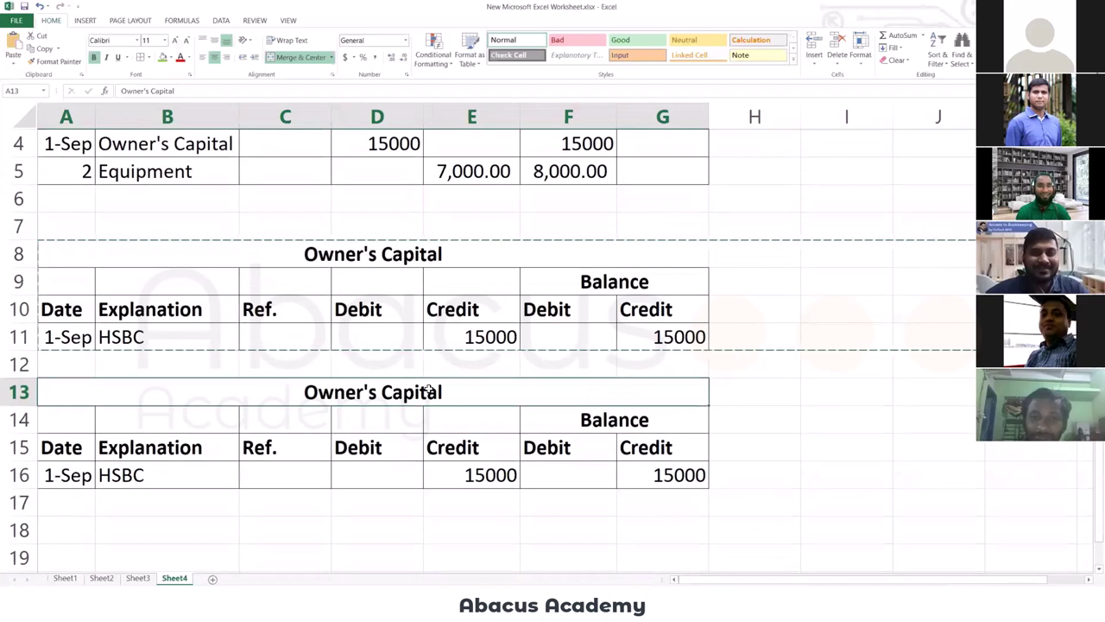
double_click(461, 394)
left_click_drag(461, 388, 234, 395)
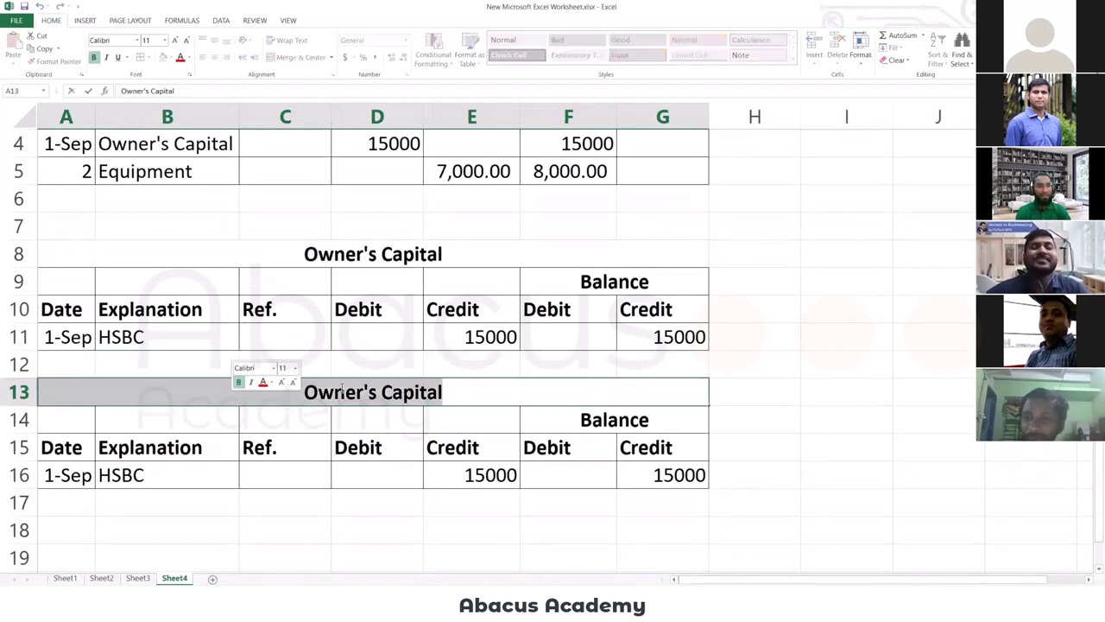
left_click(428, 393)
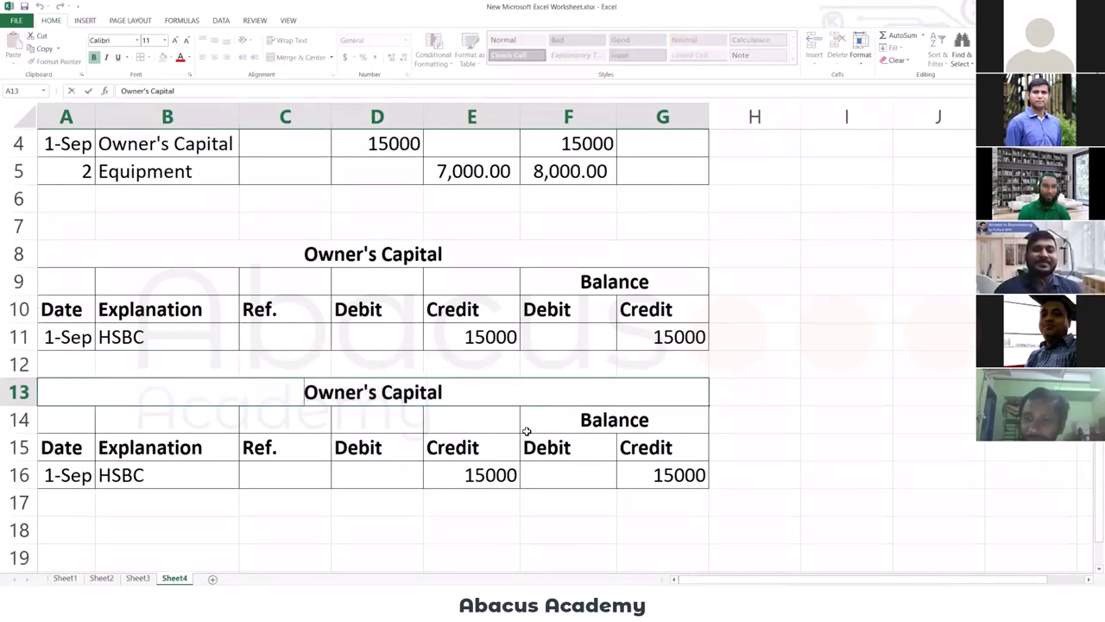
key("shift+Home")
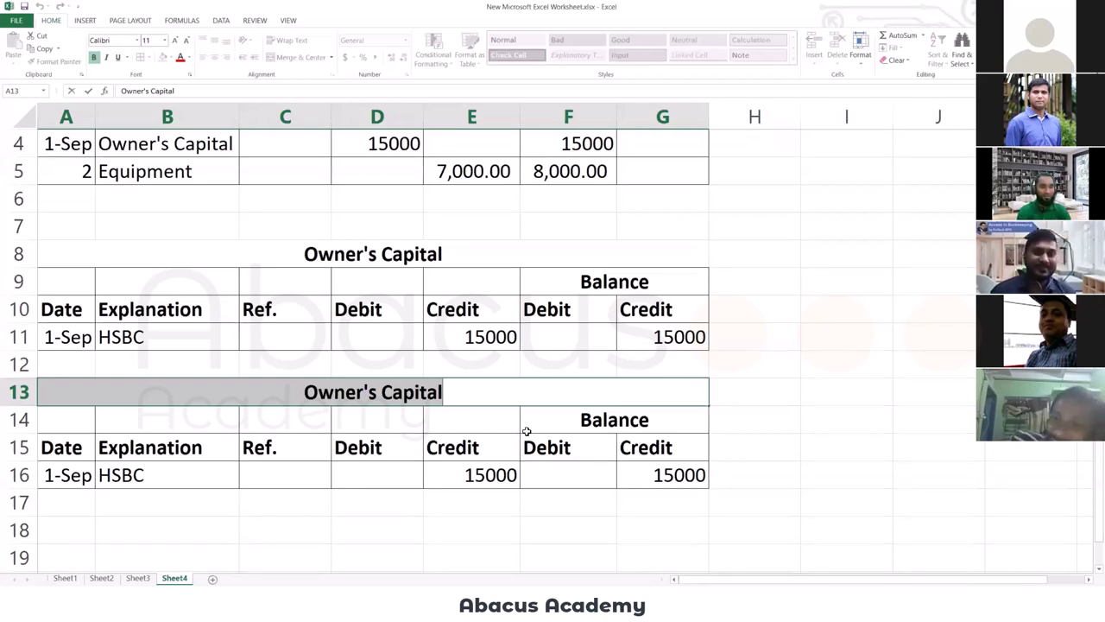
key("Delete")
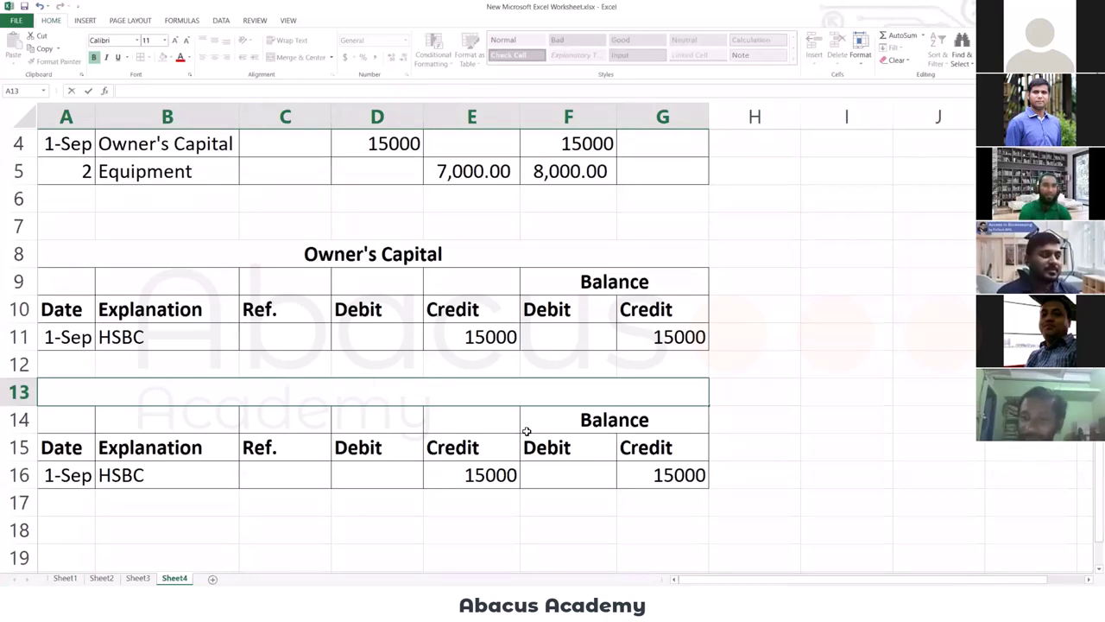
type("Equipment")
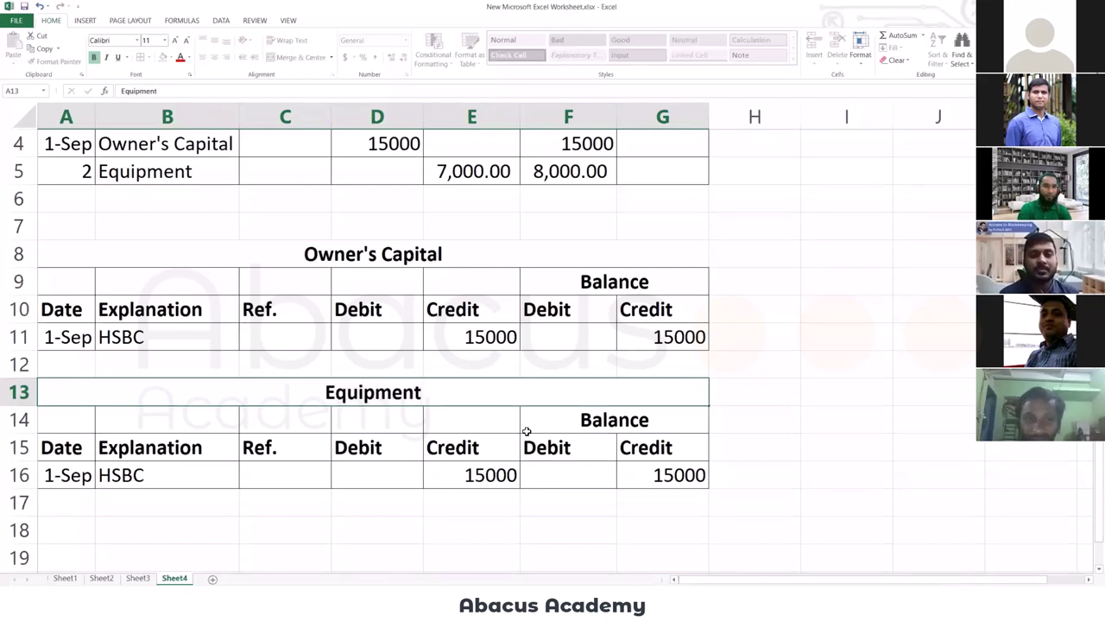
Enter 2 as the date in A16 and HSBC as the explanation in B16 of the Equipment ledger.
key("Return")
key("Return")
key("Return")
type("2")
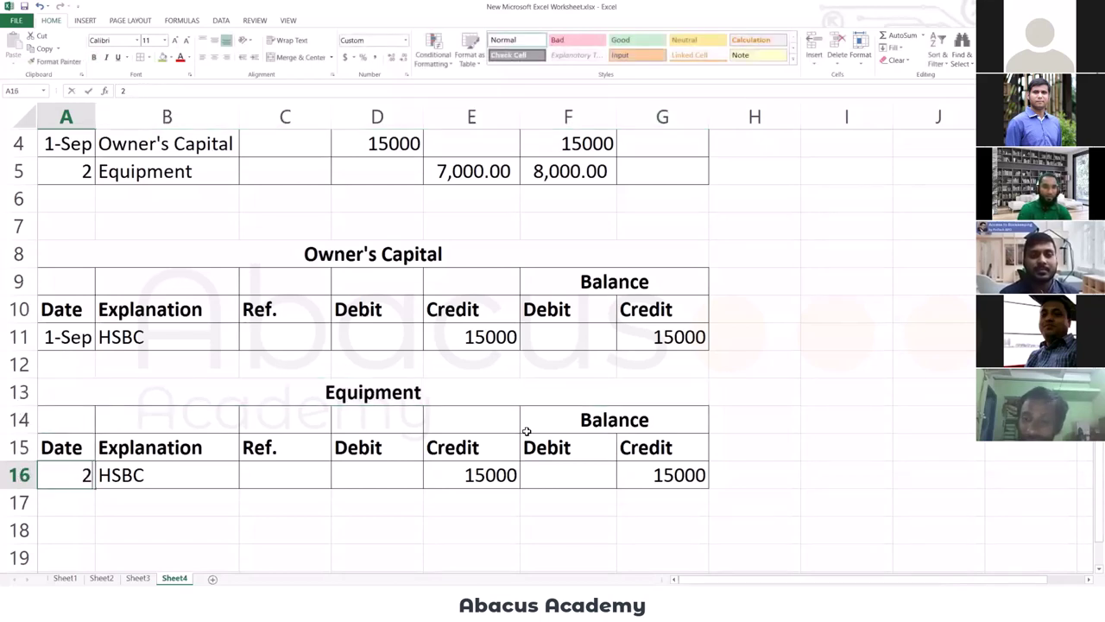
key("Tab")
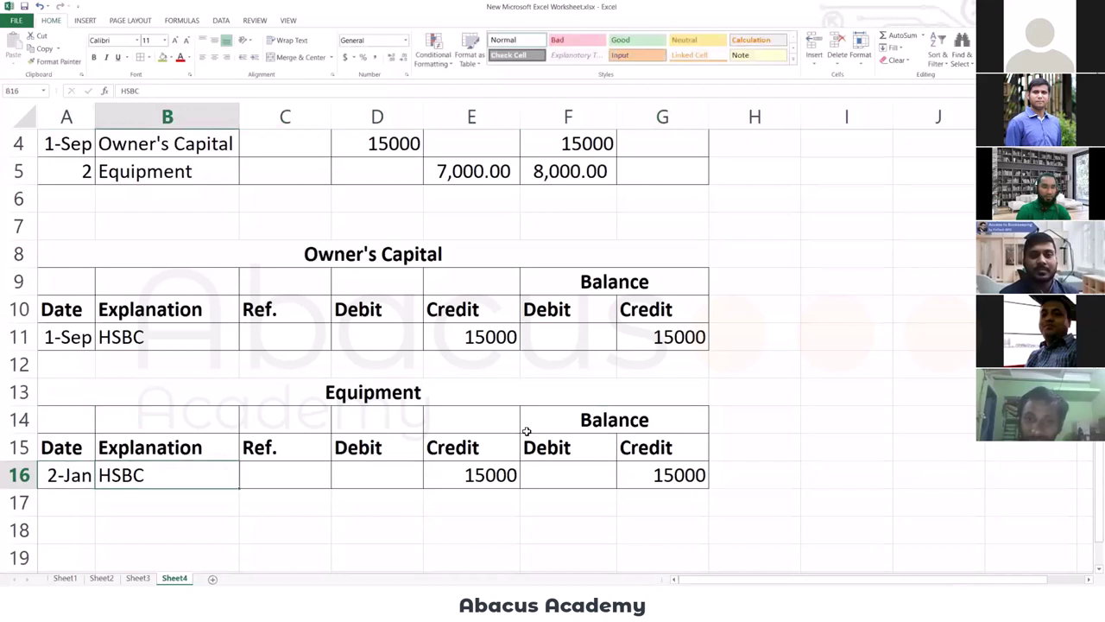
key("Left")
key("Right")
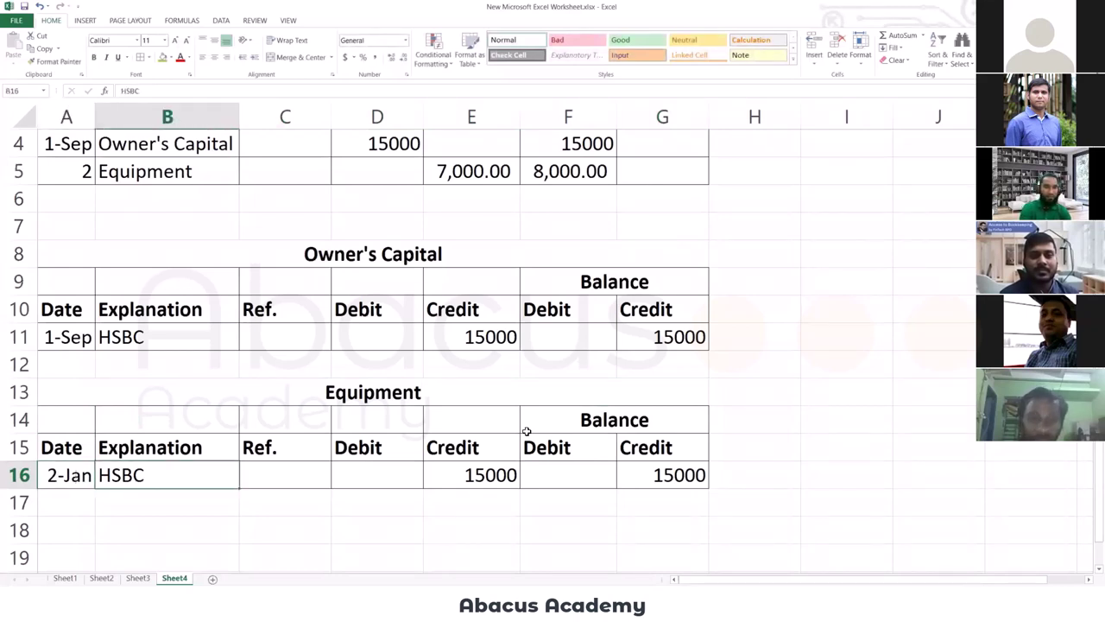
type("H")
key("BackSpace")
type("SBC")
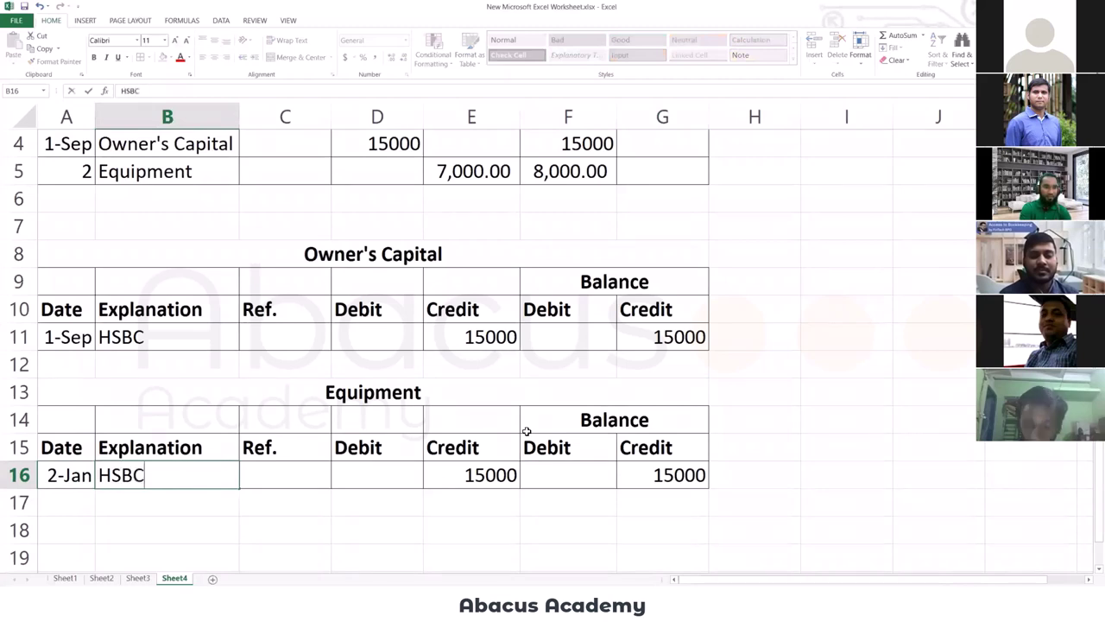
key("Tab")
Clear the copied credit amounts in row 16, and enter 7000 as the debit in D16 and the debit balance in F16.
left_click(395, 473)
type("700")
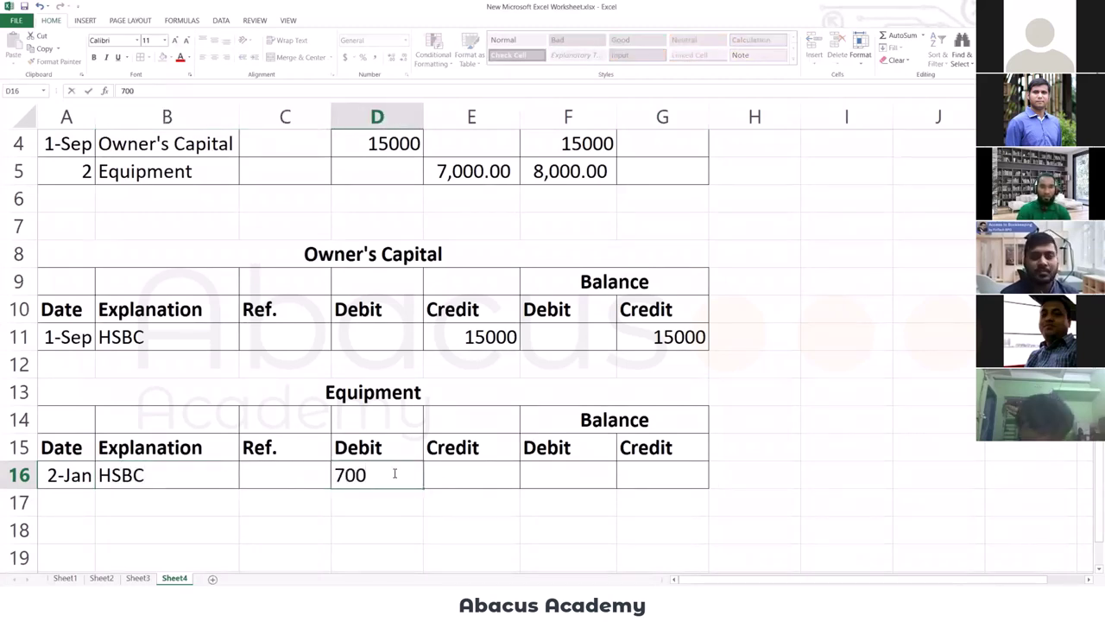
type("0")
key("Tab")
key("Tab")
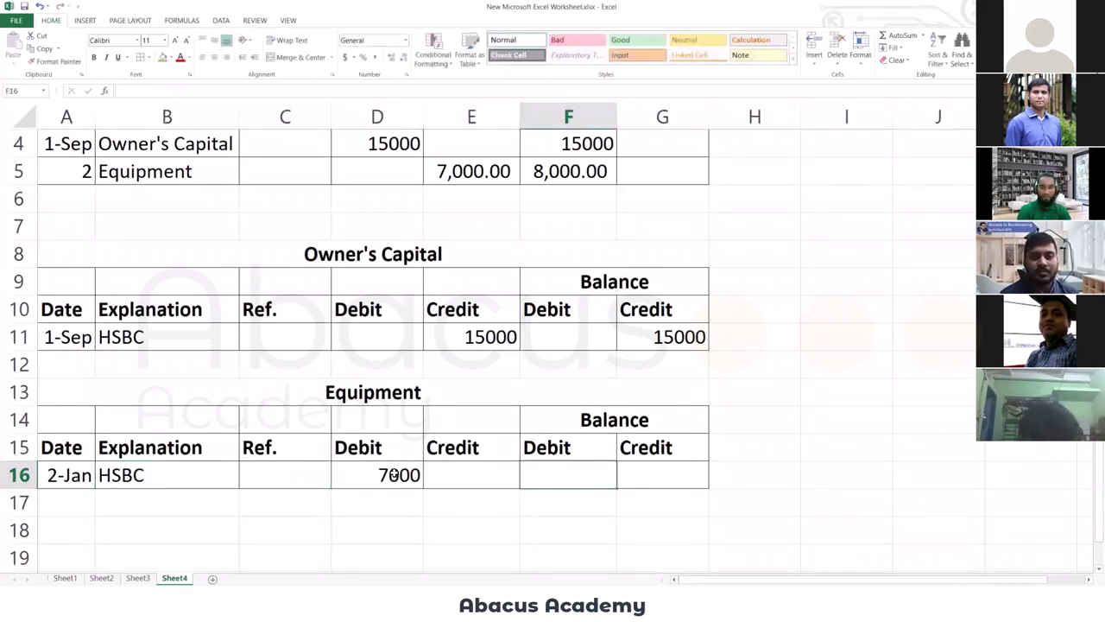
type("7000")
key("Tab")
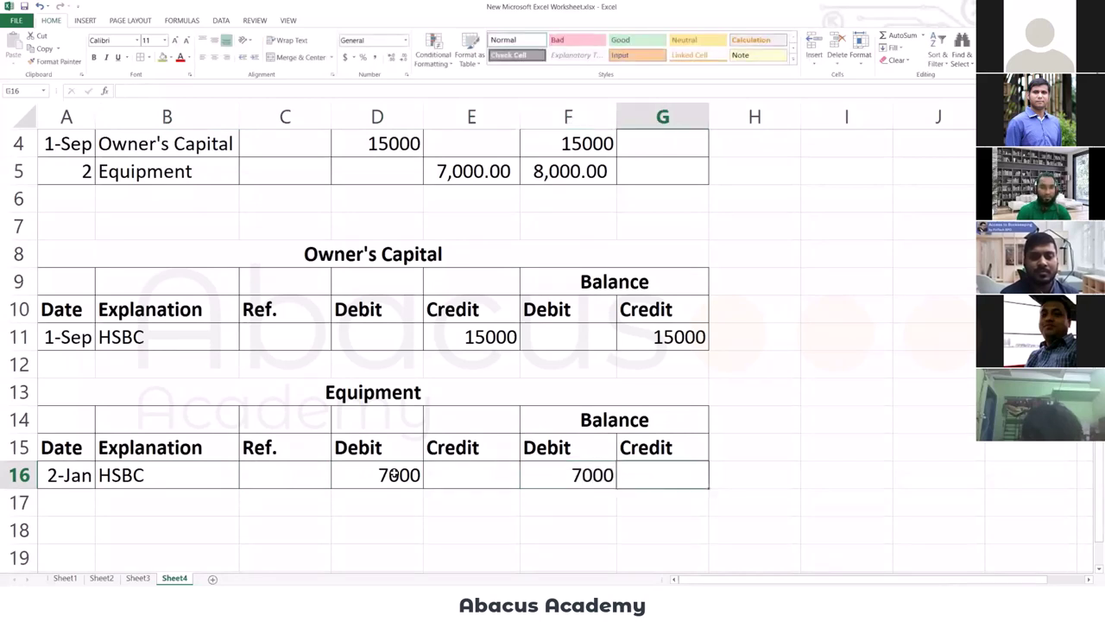
Apply comma style to the debit and balance amounts in row 16 of the Equipment ledger.
left_click(395, 474)
left_click(400, 503)
left_click(449, 498)
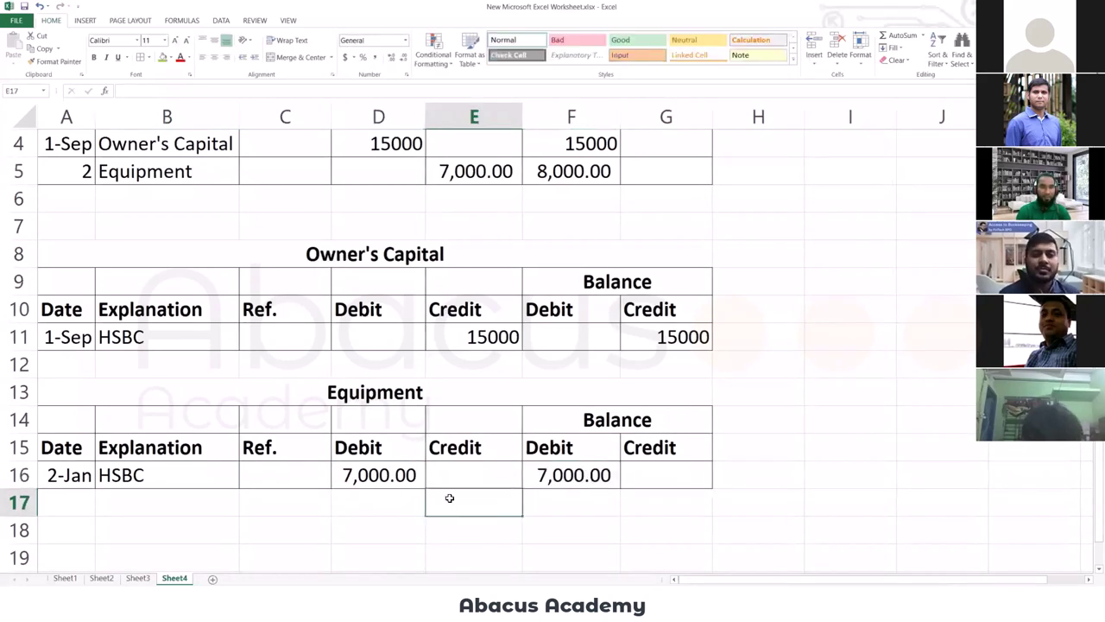
left_click(397, 422)
left_click(382, 476)
left_click(586, 480)
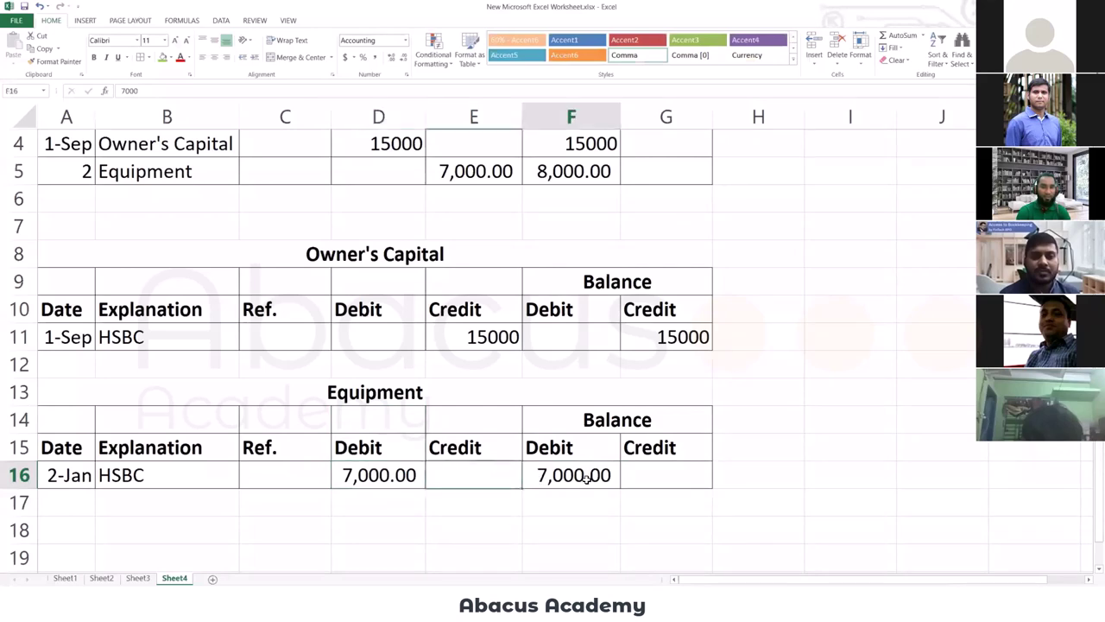
scroll(457, 526, "up", 1)
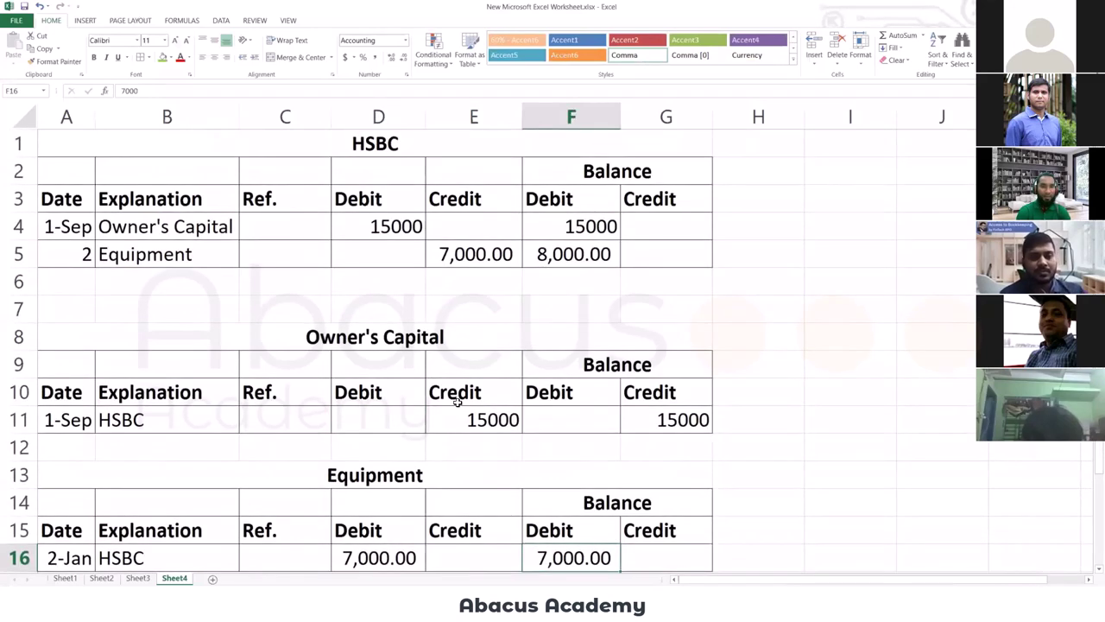
left_click(444, 343)
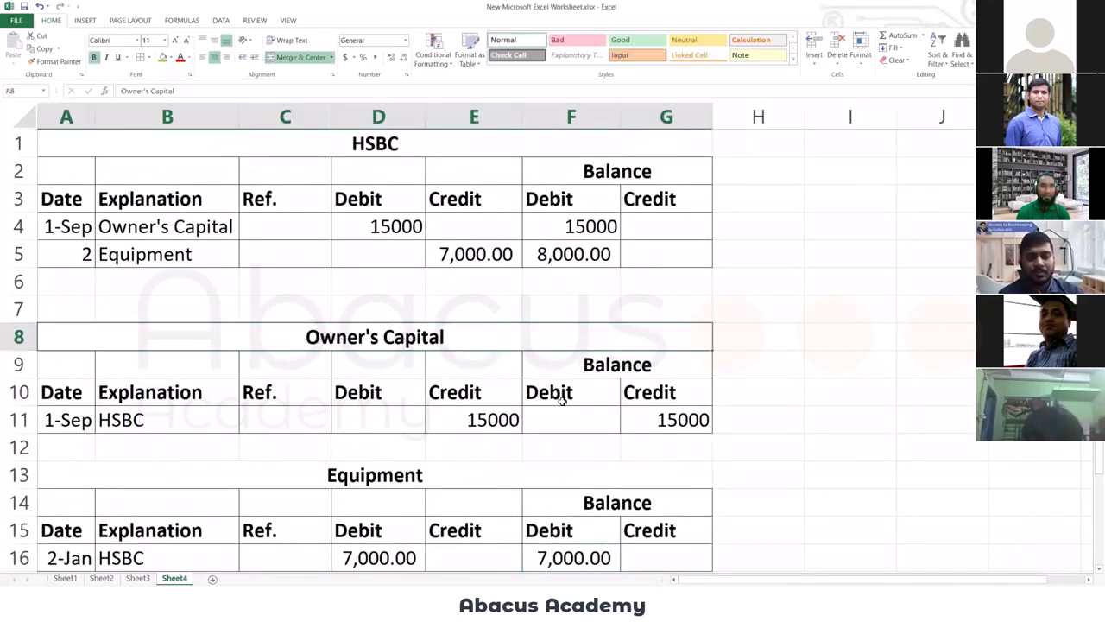
left_click(695, 418)
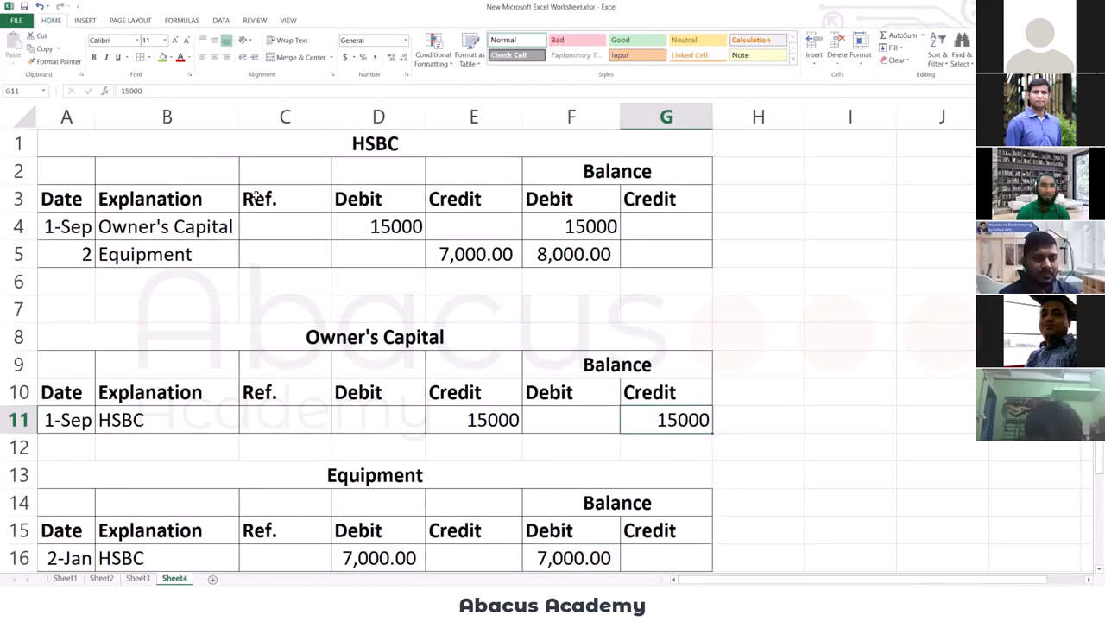
left_click(363, 166)
left_click(434, 248)
left_click(584, 249)
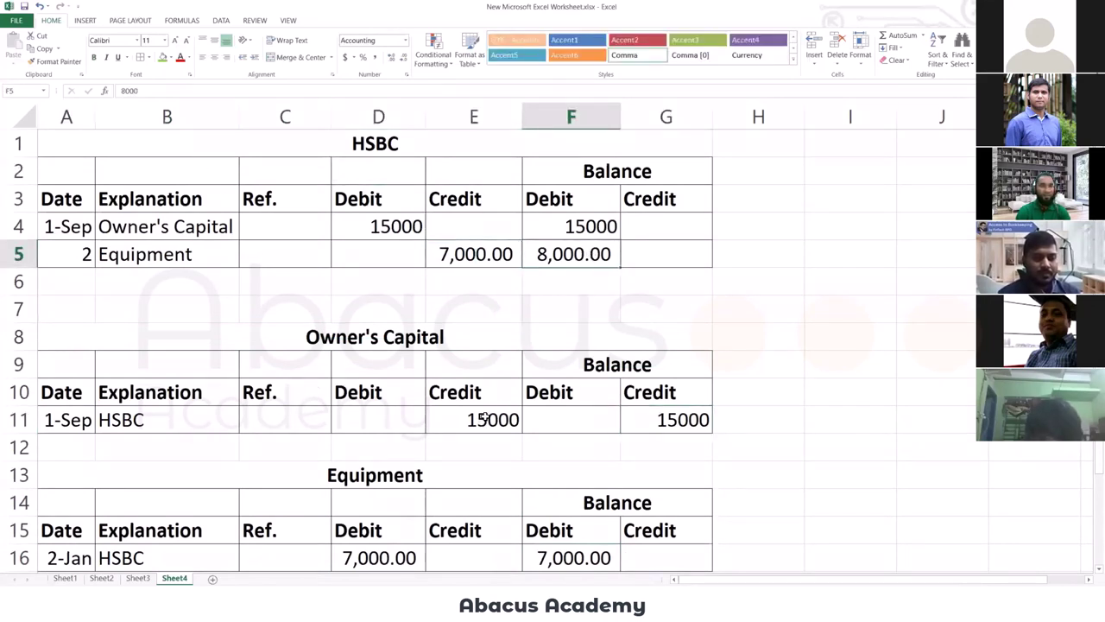
scroll(483, 328, "down", 1)
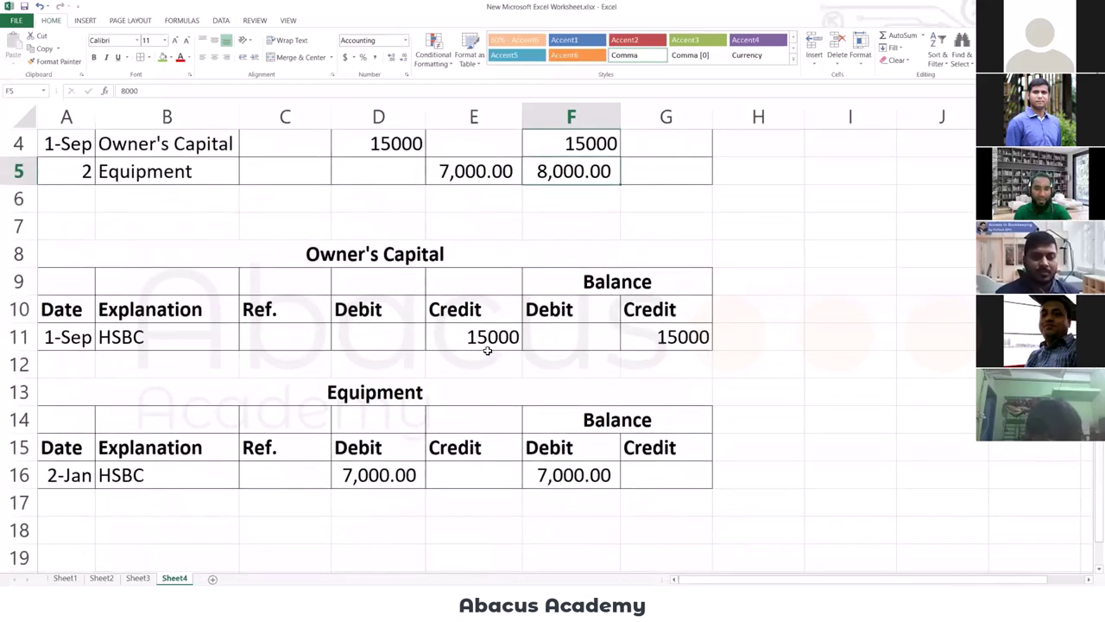
Rename Sheet4 as General Ledger.
double_click(176, 578)
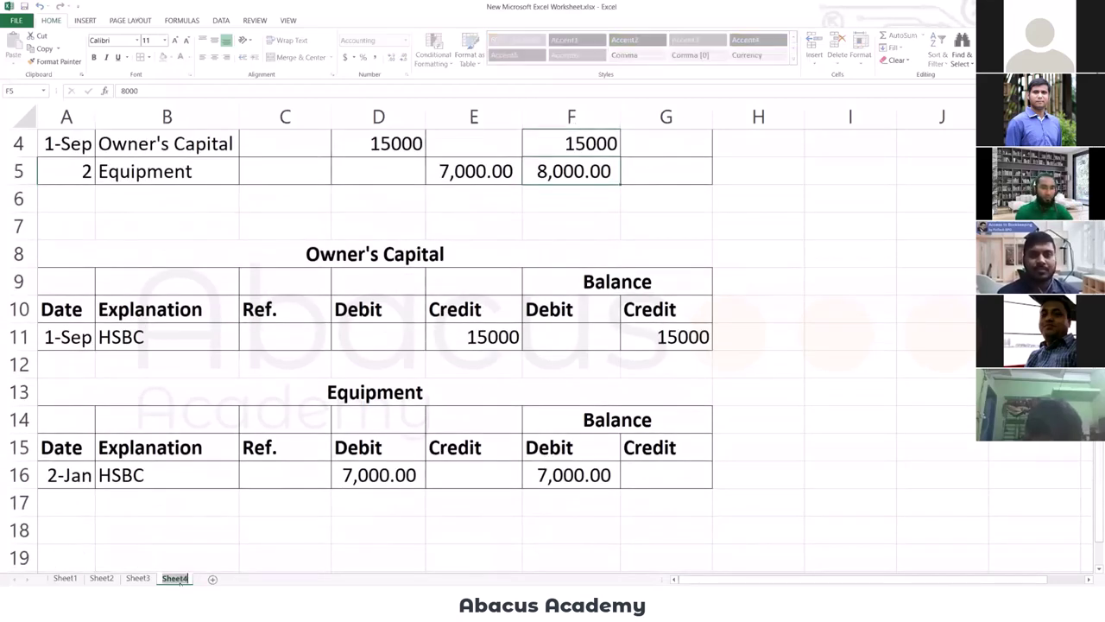
key("BackSpace")
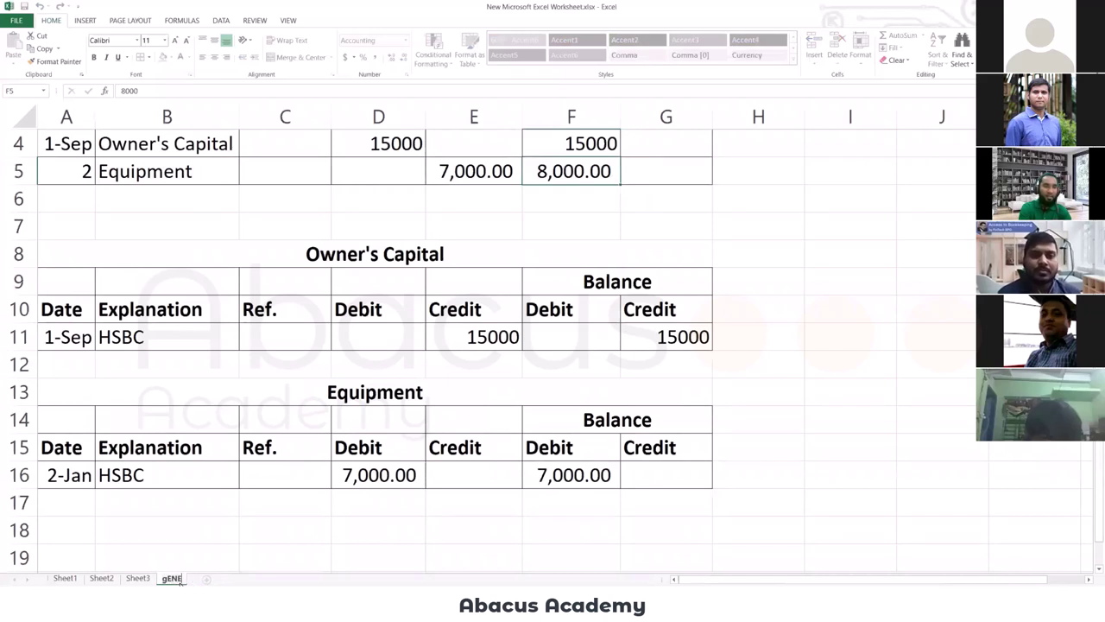
type("Gene")
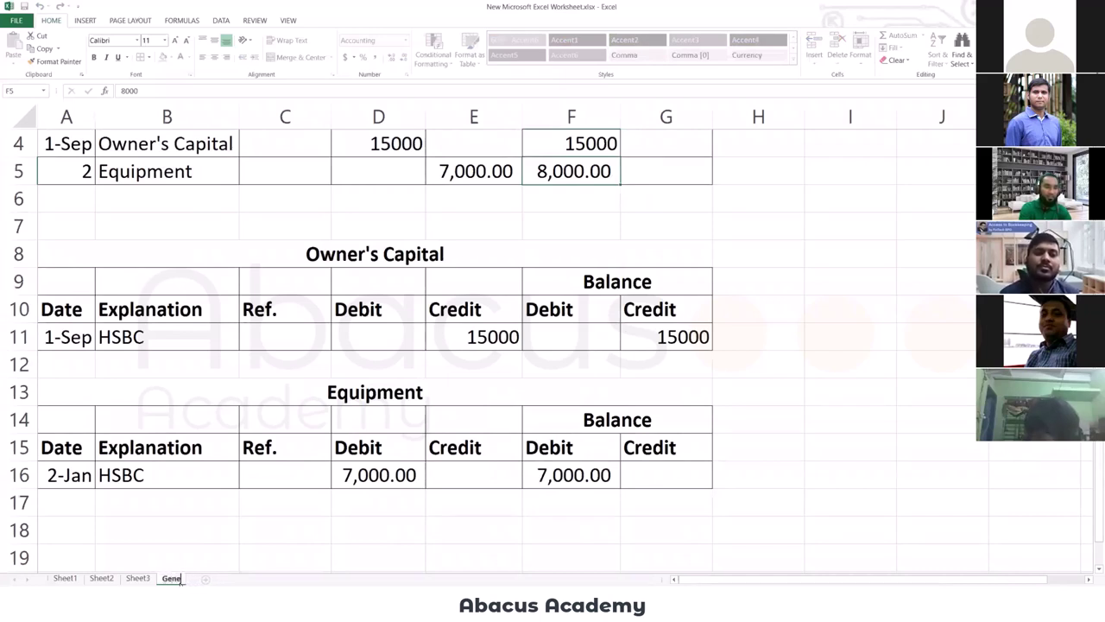
type("ral Ledger")
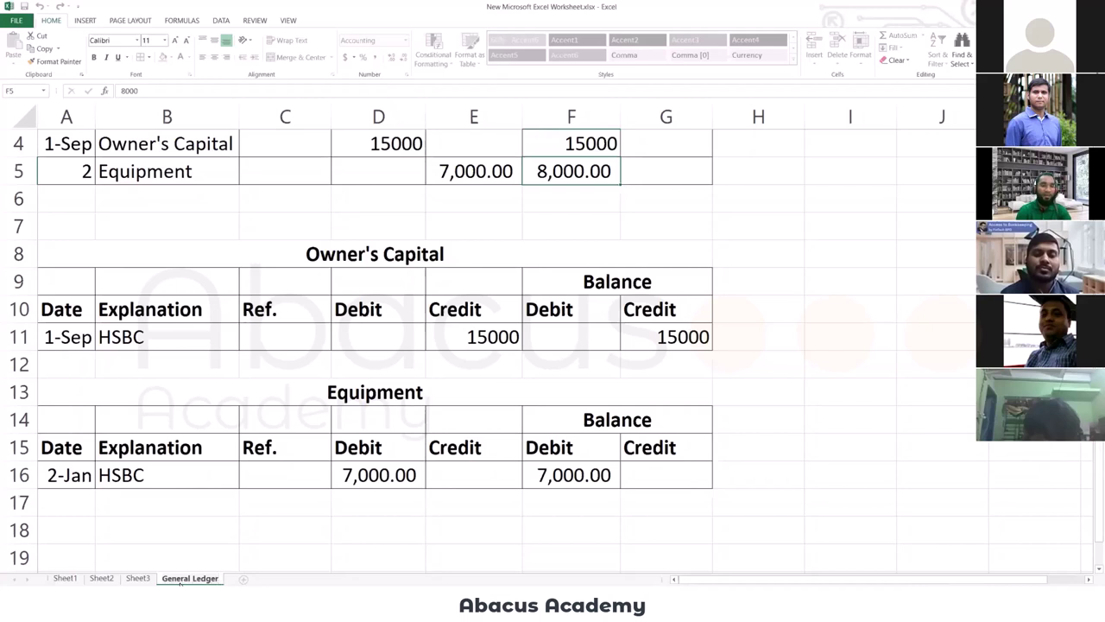
key("Return")
left_click(259, 311)
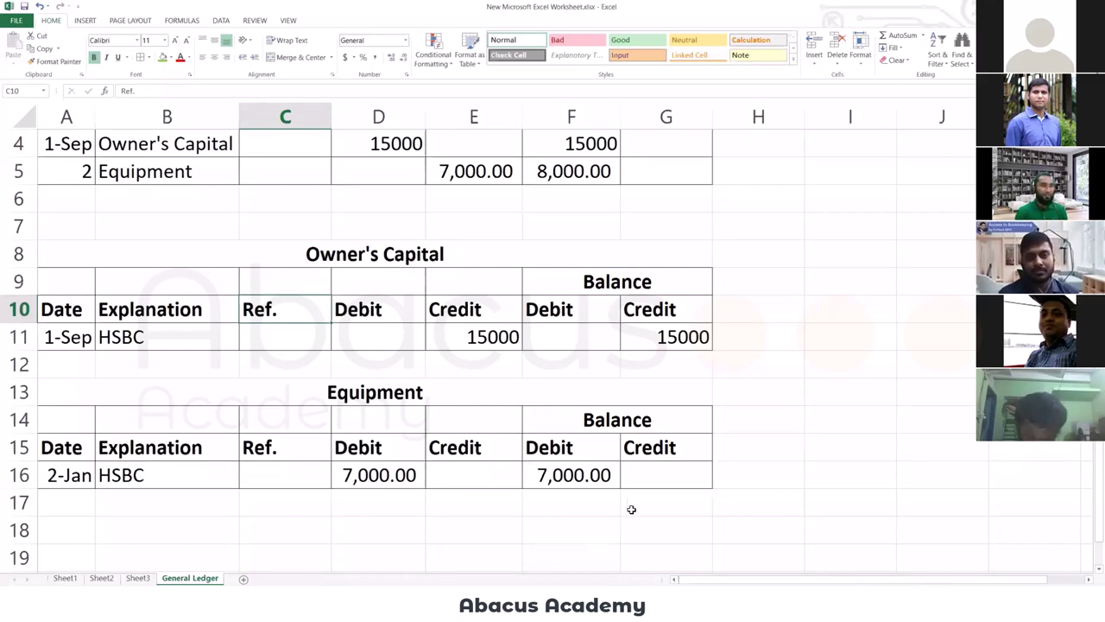
scroll(561, 492, "up", 1)
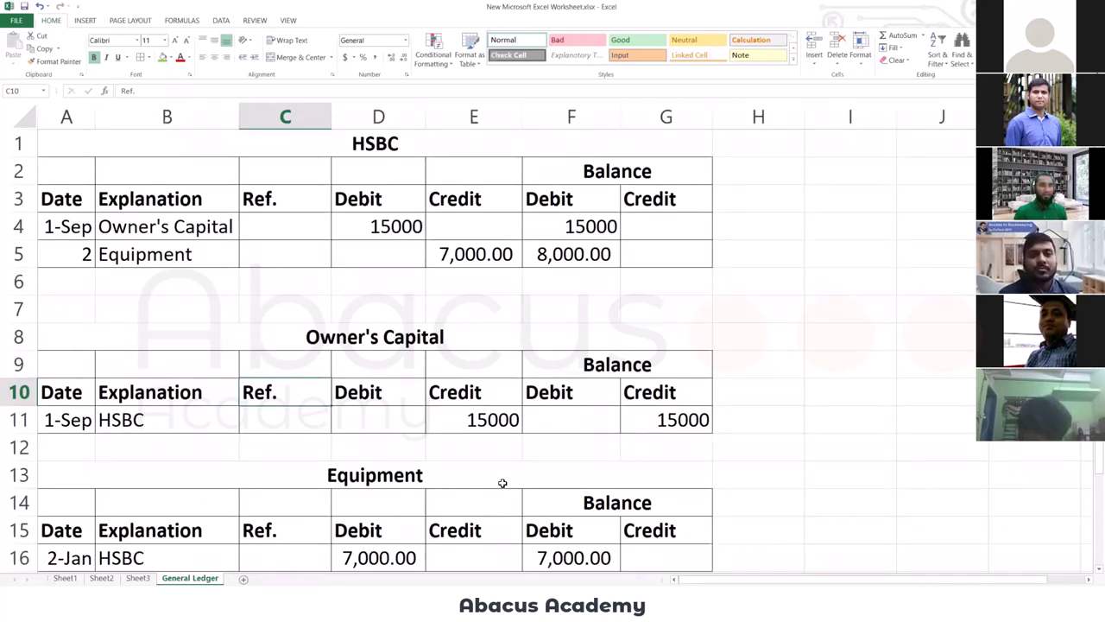
left_click(374, 152)
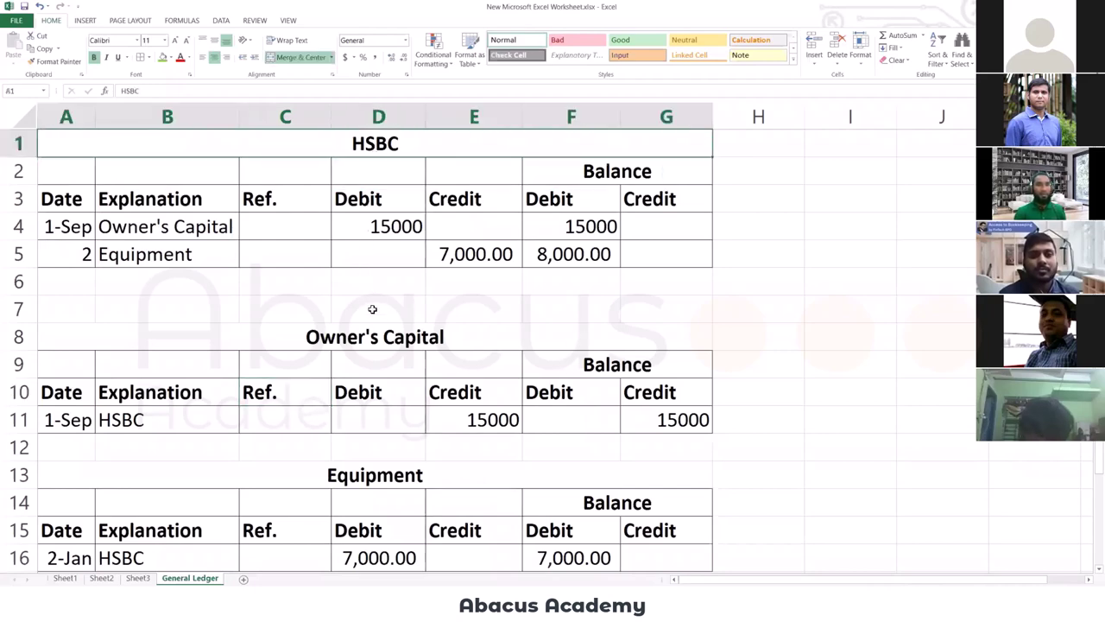
left_click(382, 328)
scroll(382, 415, "down", 1)
scroll(379, 423, "up", 1)
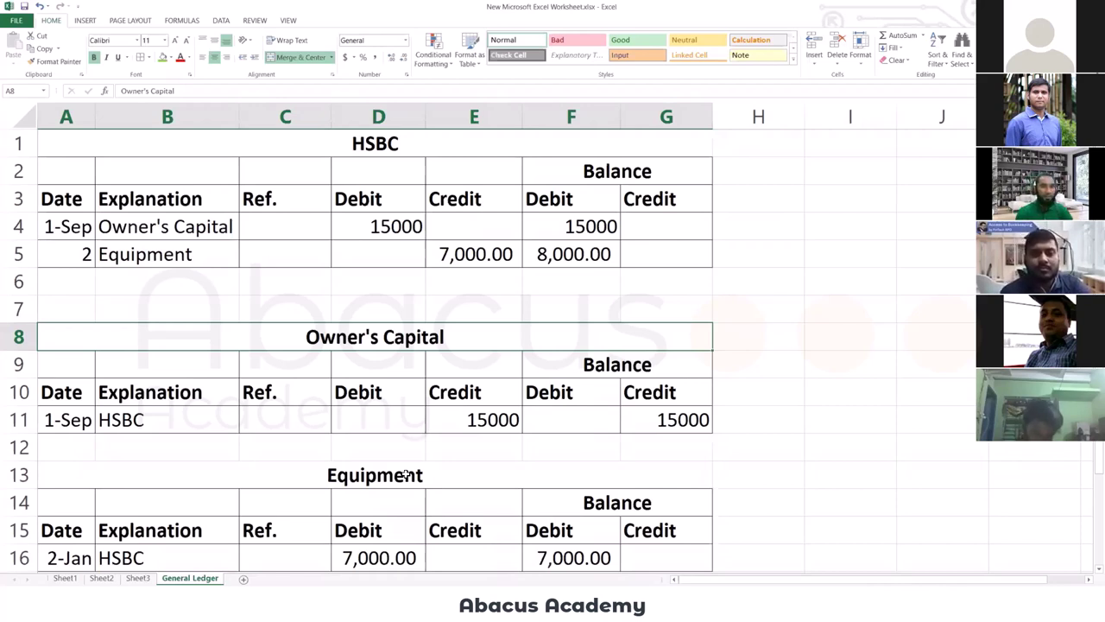
Add the account code (101) to the HSBC ledger title in A1.
double_click(440, 143)
type("()")
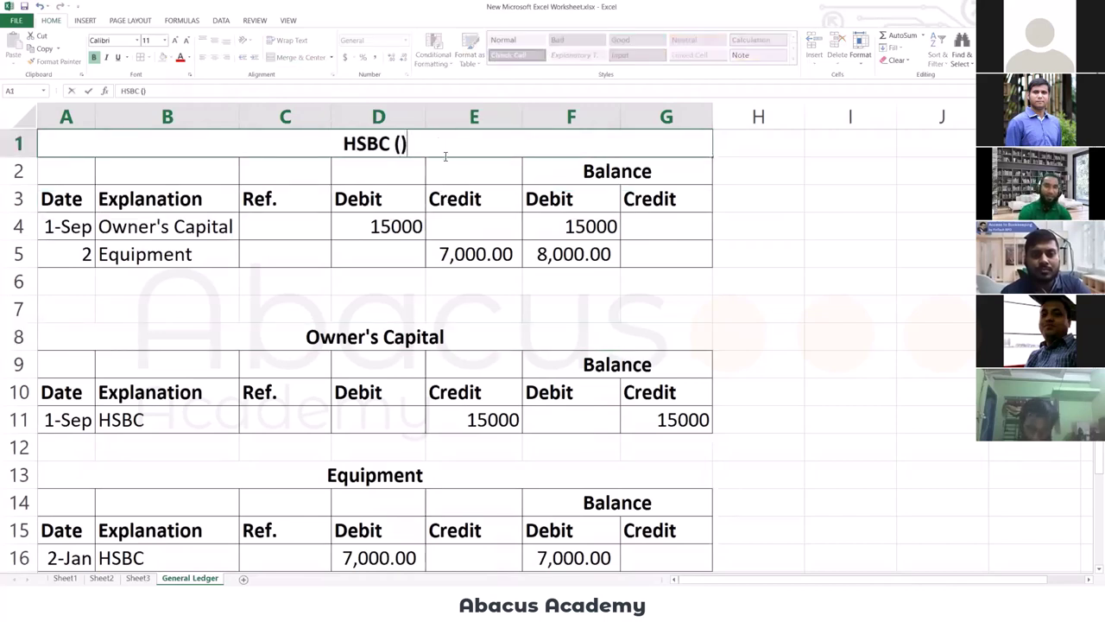
type("101")
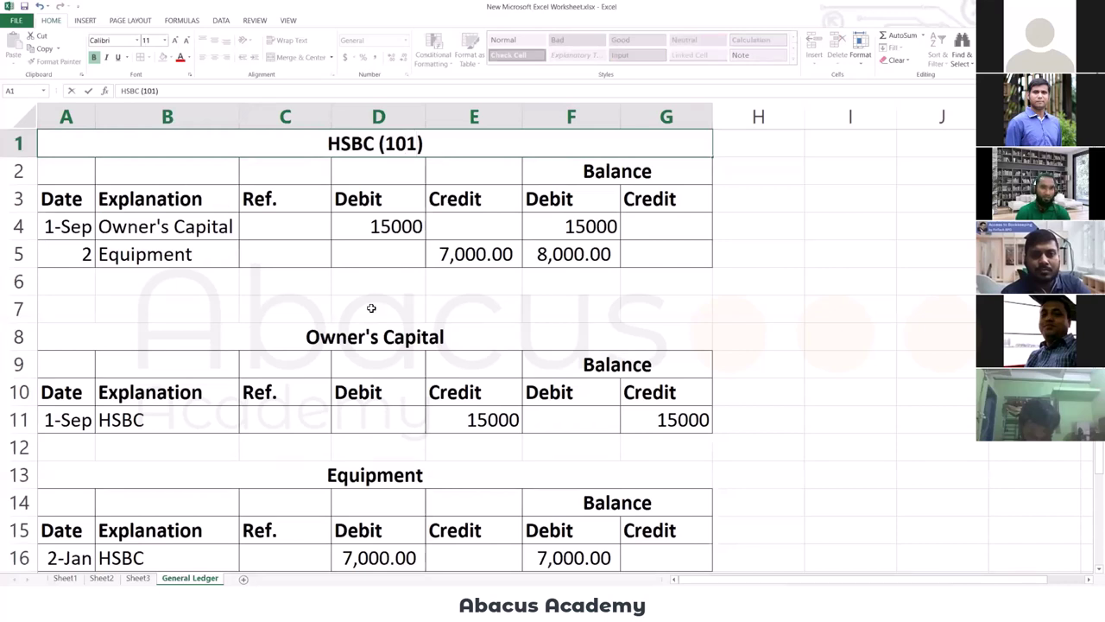
Add the account code (301) to the Owner's Capital ledger title in A8.
double_click(449, 334)
type("(")
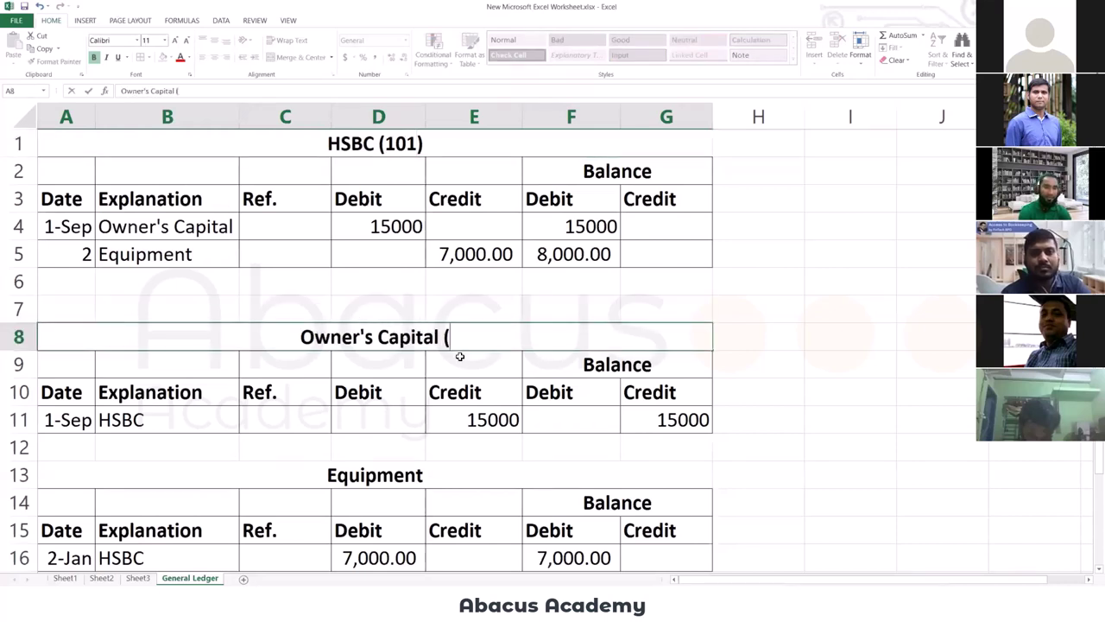
type("3)")
key("Left")
type("3")
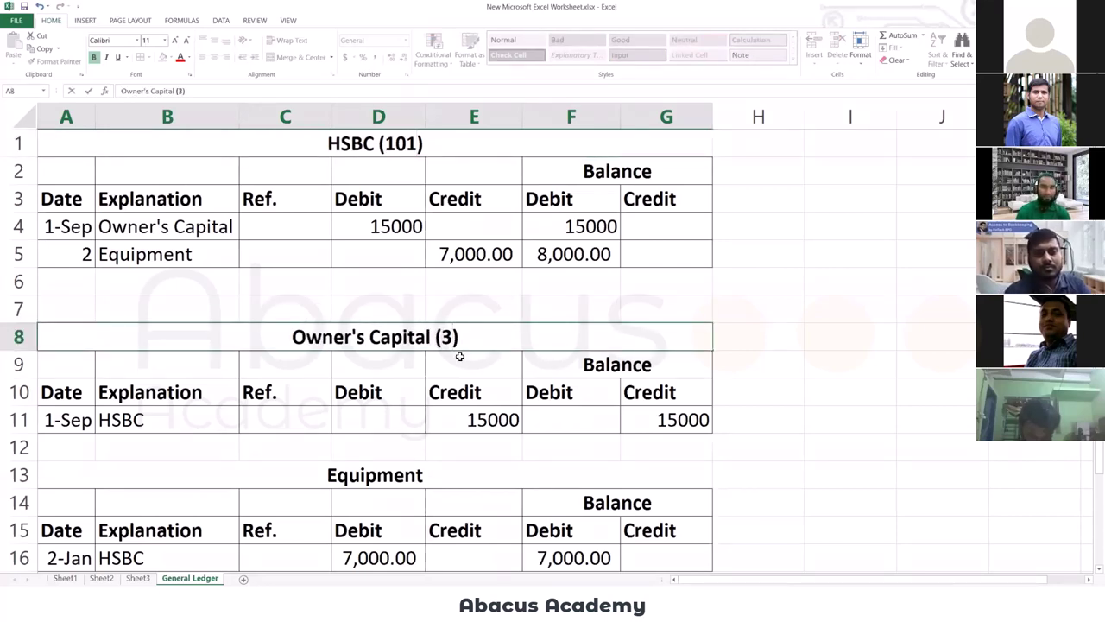
type("00")
key("BackSpace")
type("1")
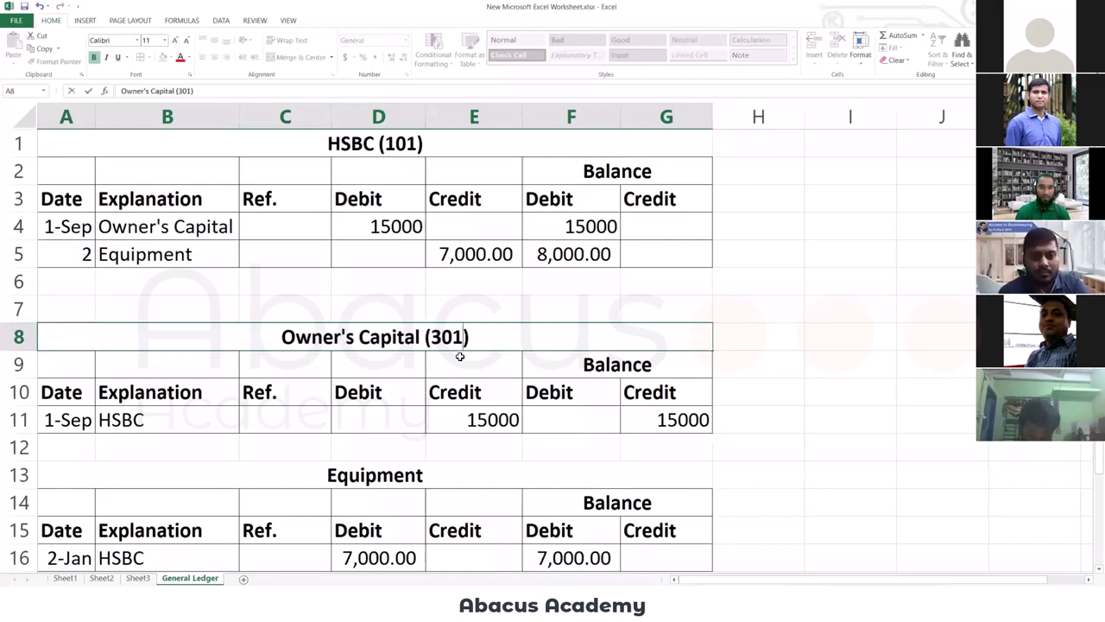
key("Return")
type("\\")
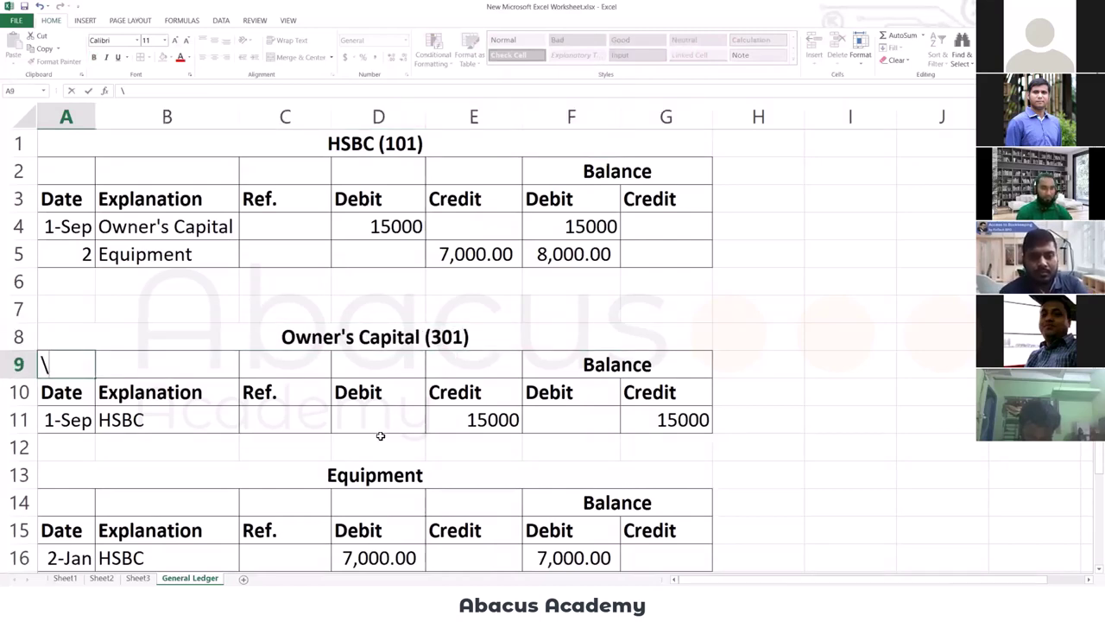
key("BackSpace")
Add the account code (120) to the Equipment ledger title in A13.
left_click(321, 447)
scroll(379, 451, "down", 1)
scroll(434, 455, "down", 2)
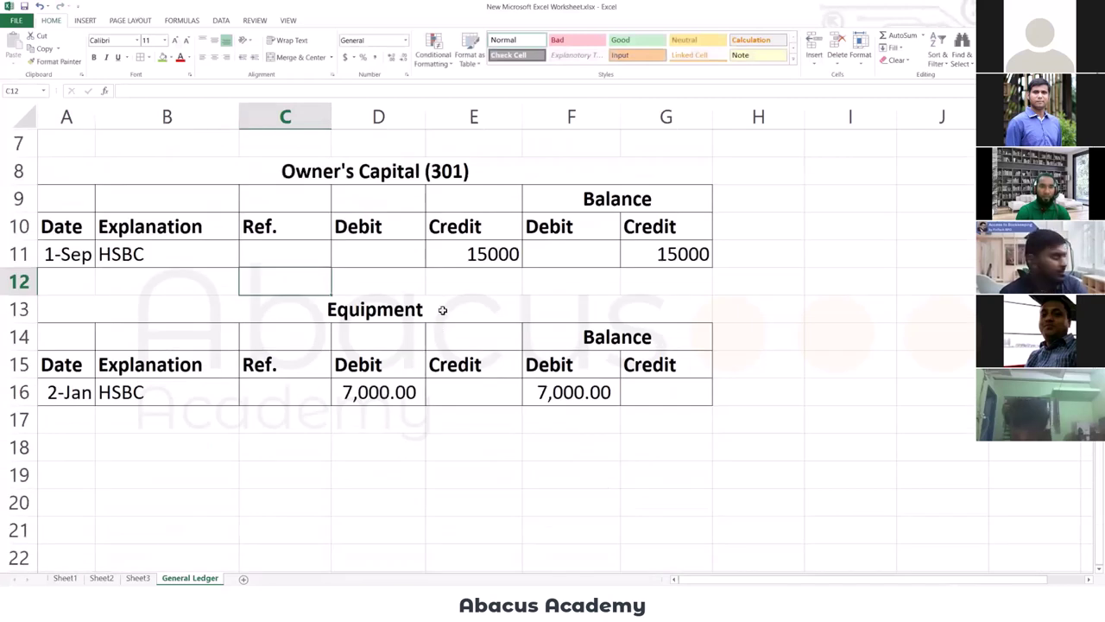
left_click(443, 309)
double_click(443, 308)
type("(12)")
key("Left")
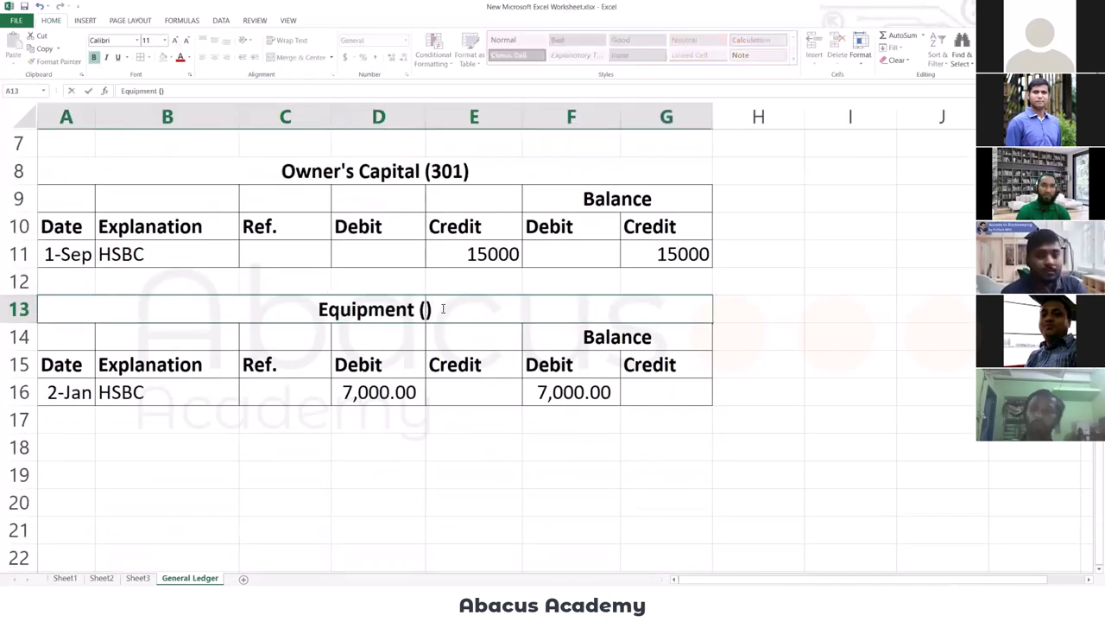
type("120")
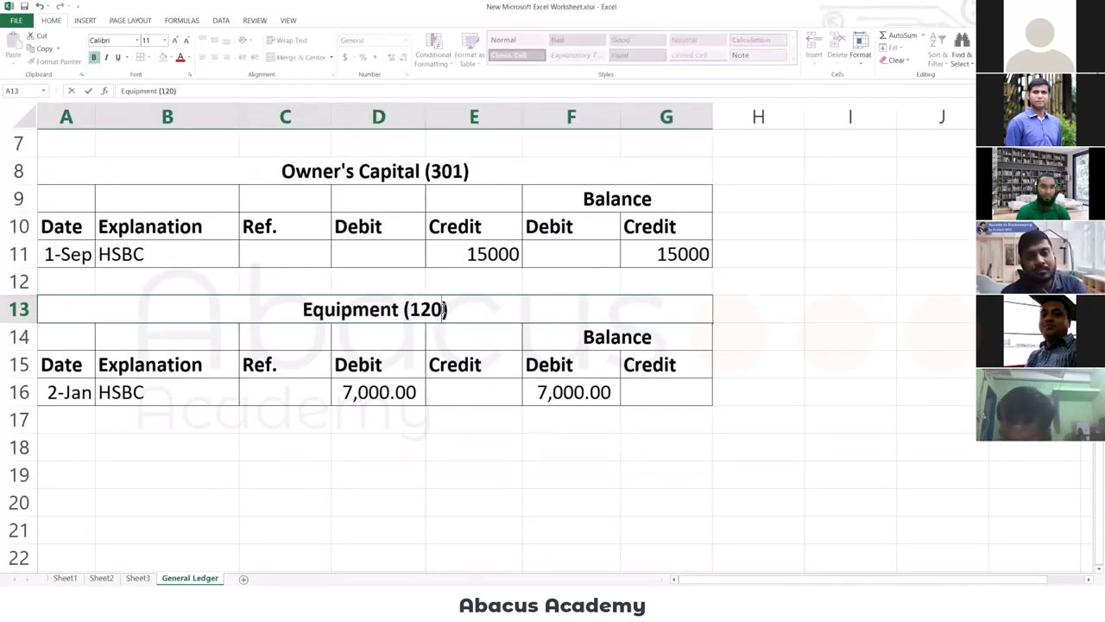
left_click(474, 345)
scroll(428, 367, "up", 1)
scroll(437, 380, "up", 2)
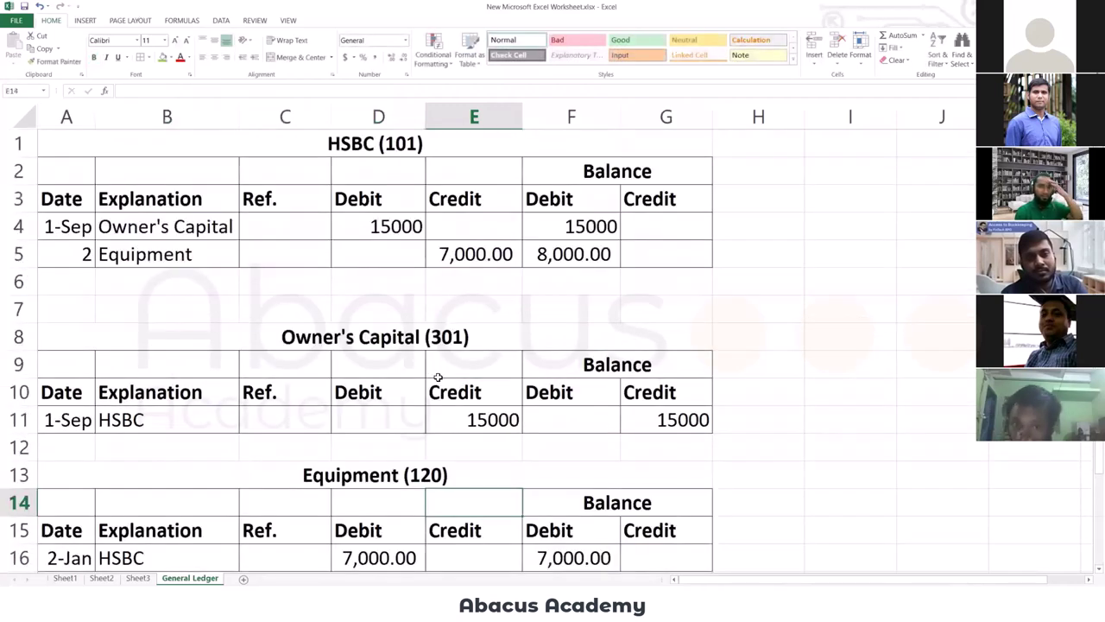
scroll(479, 378, "down", 1, "ctrl")
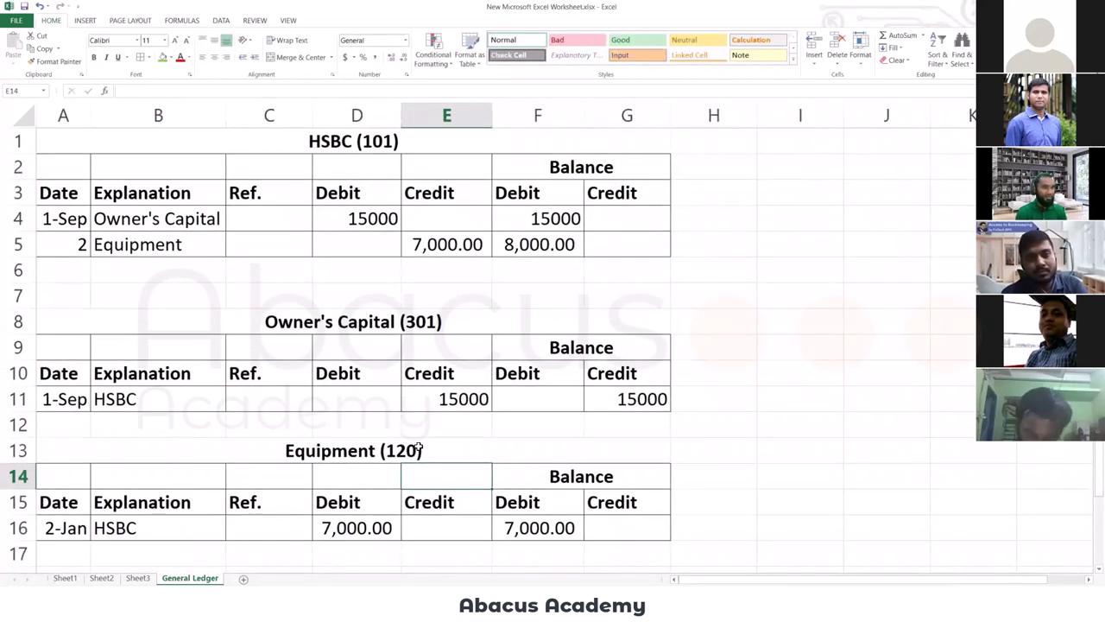
left_click(362, 485)
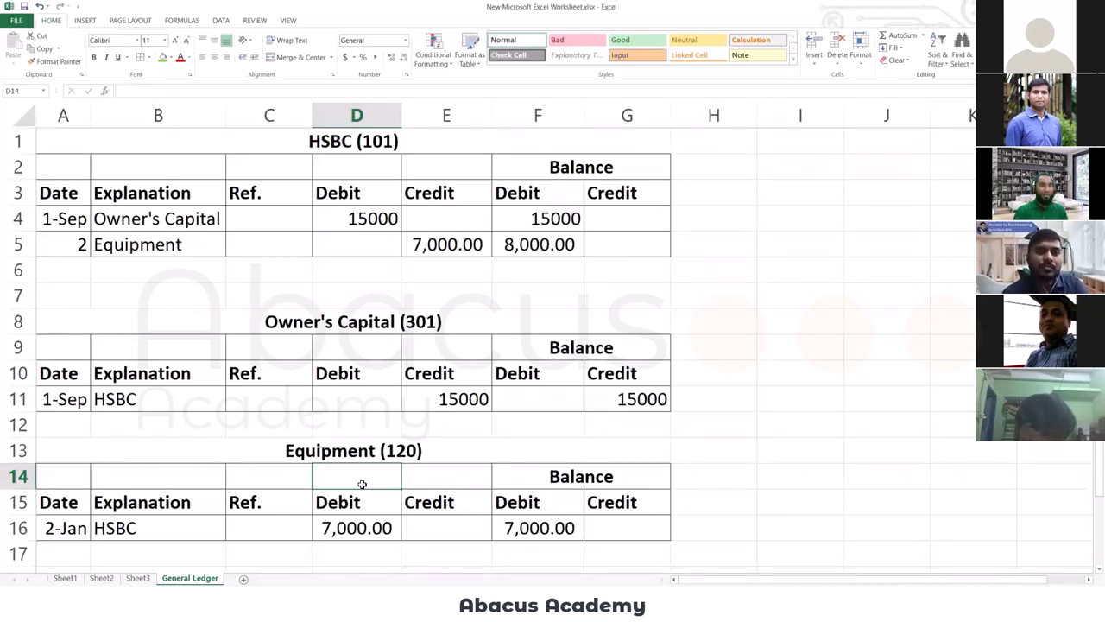
In the journal on Sheet3, enter Ref. 101 for HSBC in D4 and 301 for Owner's Capital in D5.
left_click(139, 578)
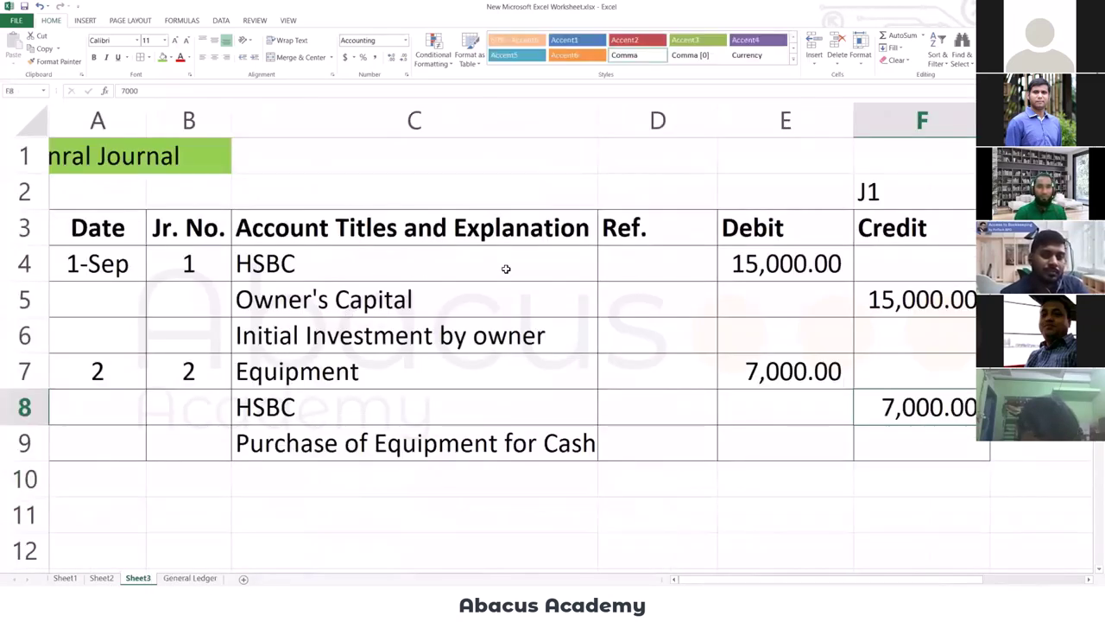
left_click(443, 268)
left_click(635, 272)
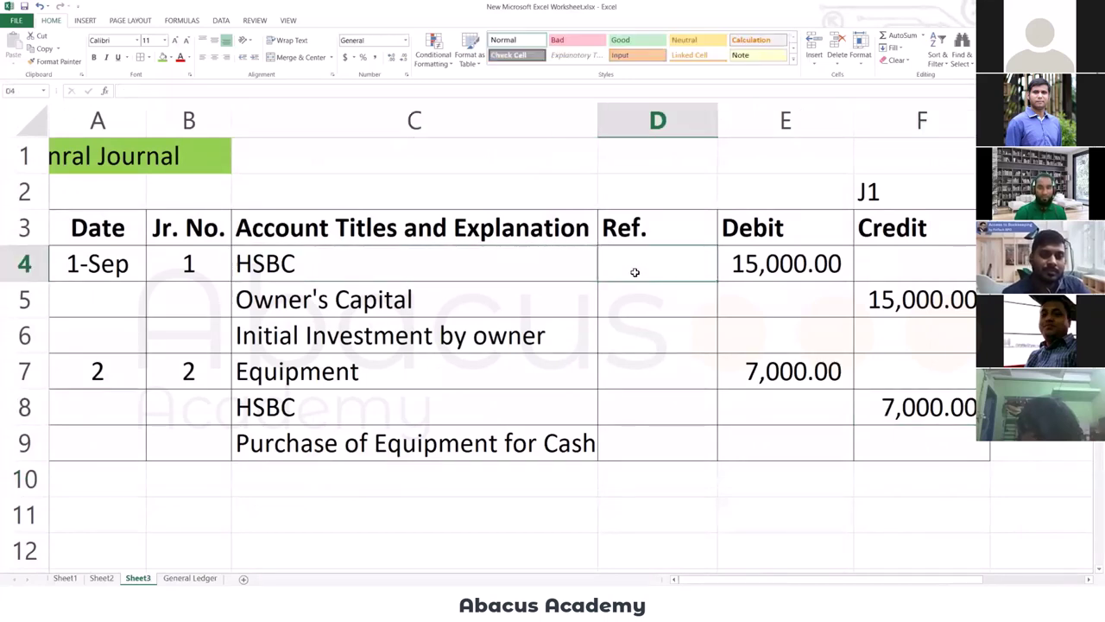
type("101")
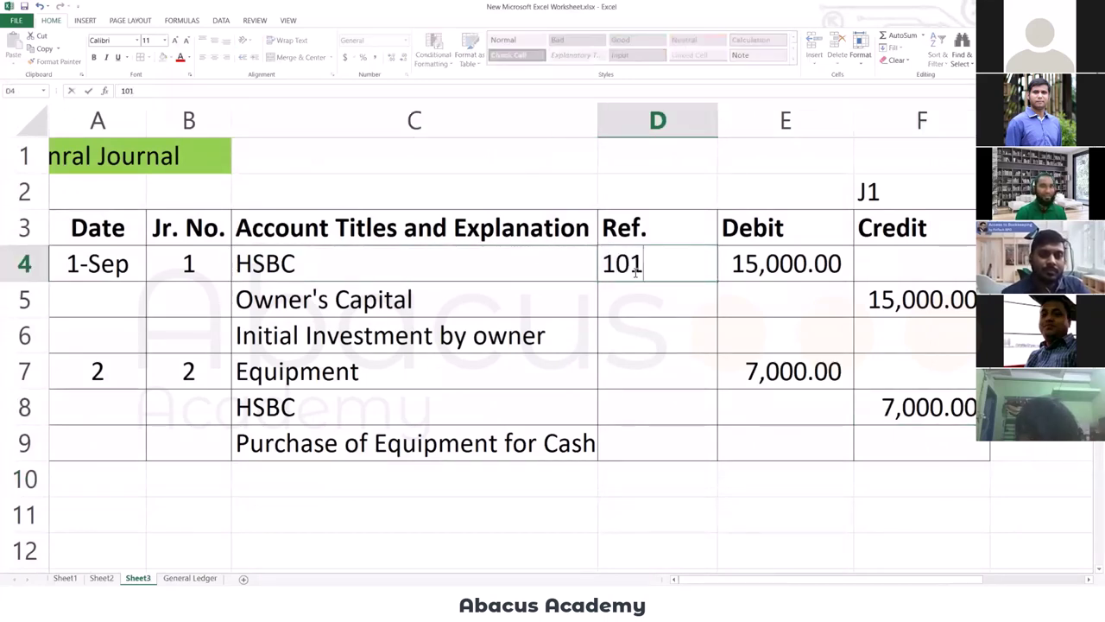
key("Return")
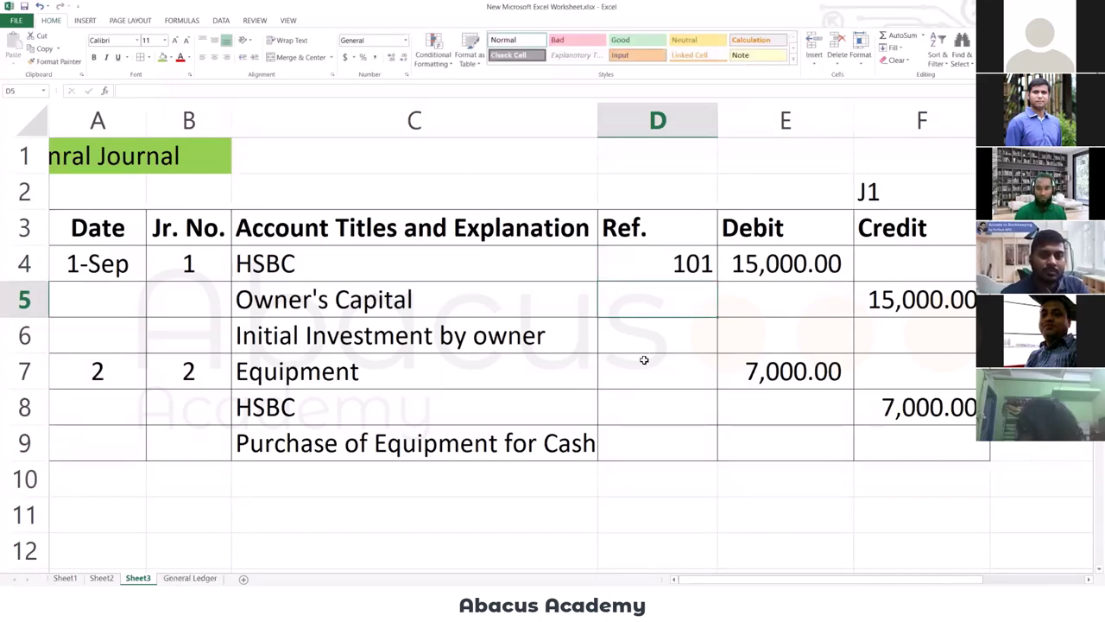
type("301")
key("Return")
key("Return")
key("Return")
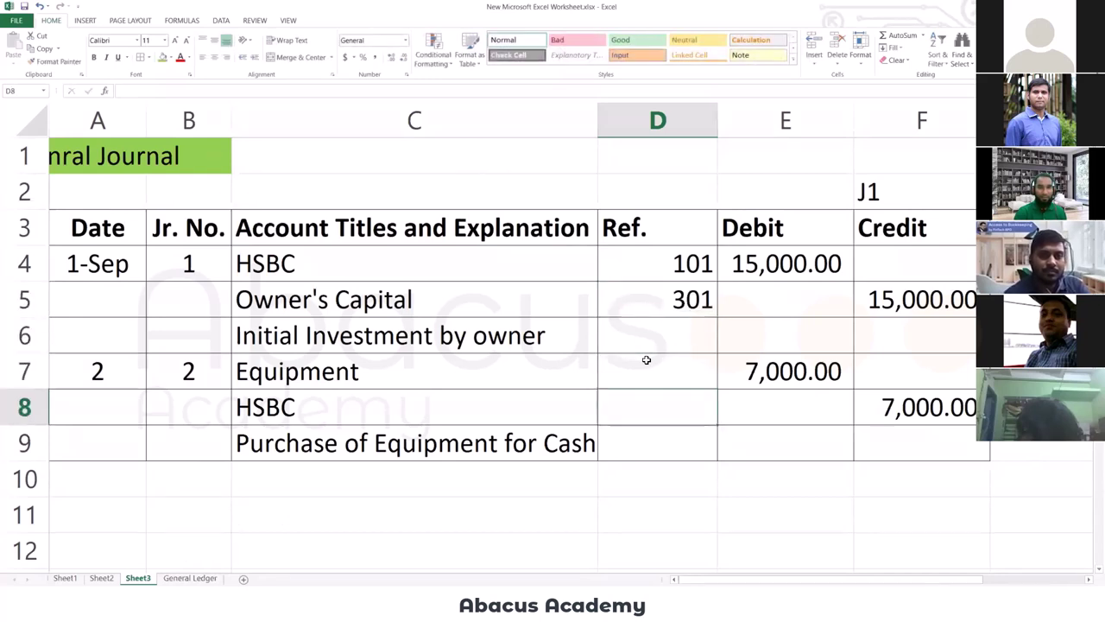
Enter Ref. 101 for HSBC in D8 and 120 for Equipment in D7 of the journal.
type("101")
key("Up")
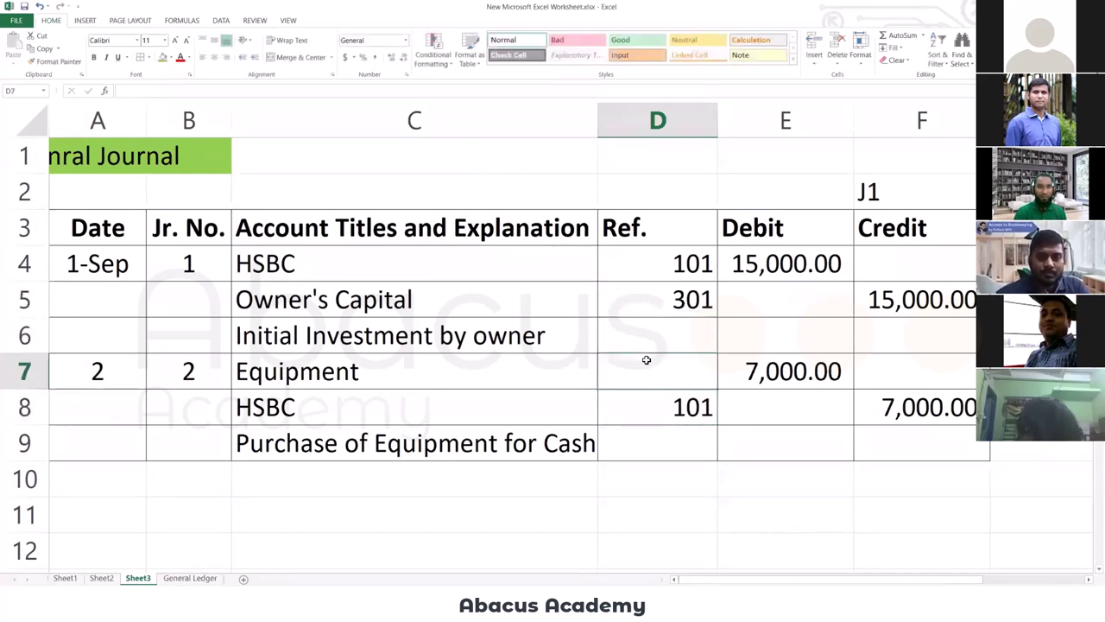
type("120")
key("Return")
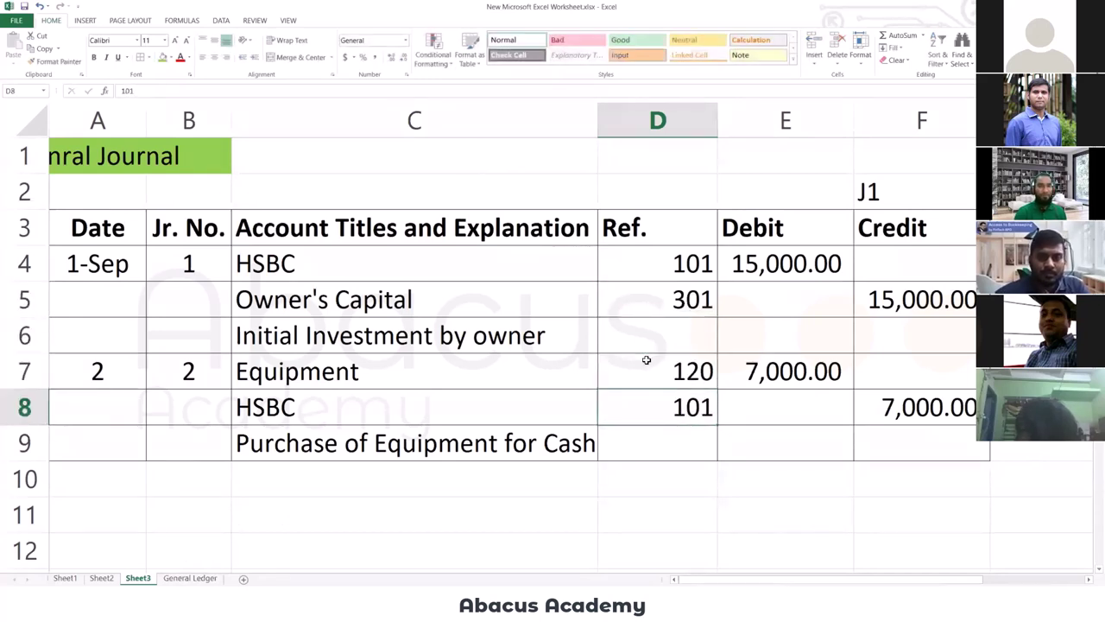
Center the contents of the journal's Ref. column D and fit the column width to its contents.
left_click(412, 272)
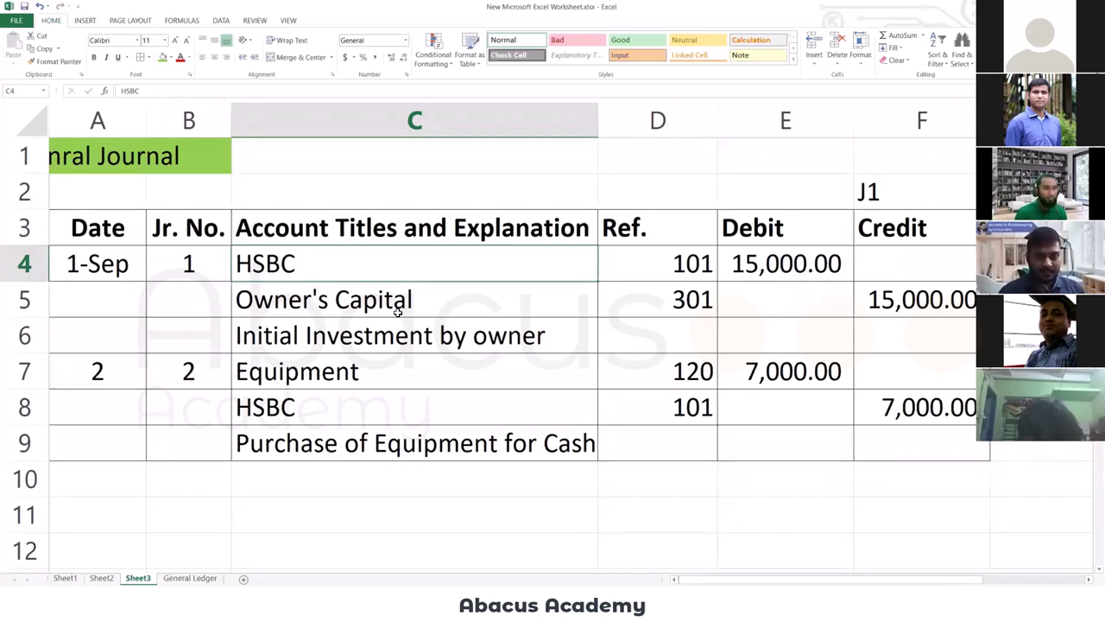
left_click(658, 120)
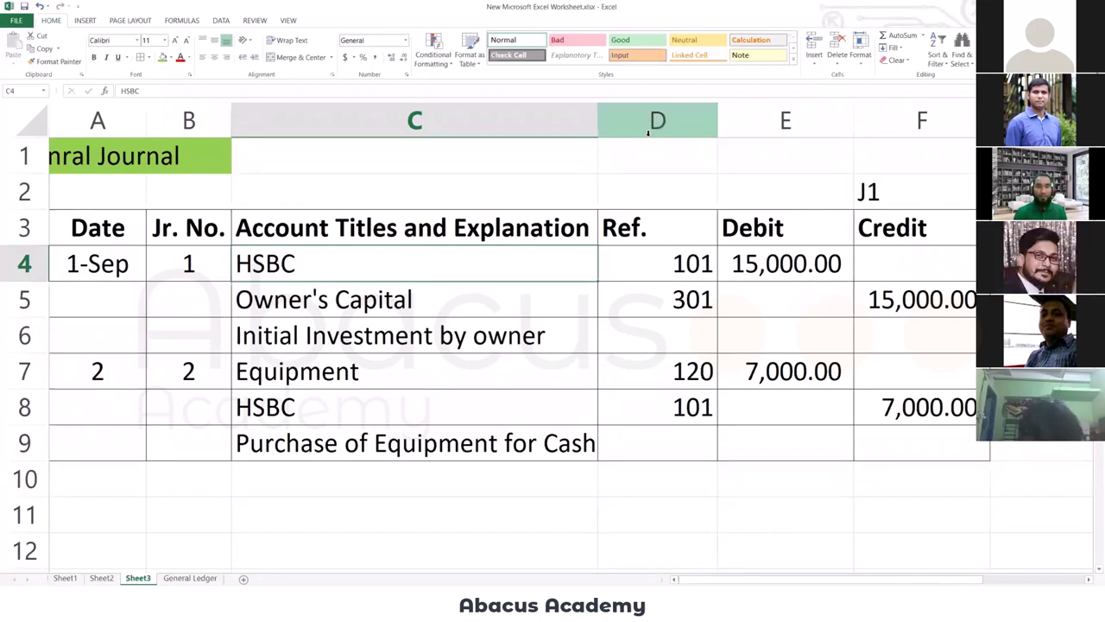
left_click(215, 58)
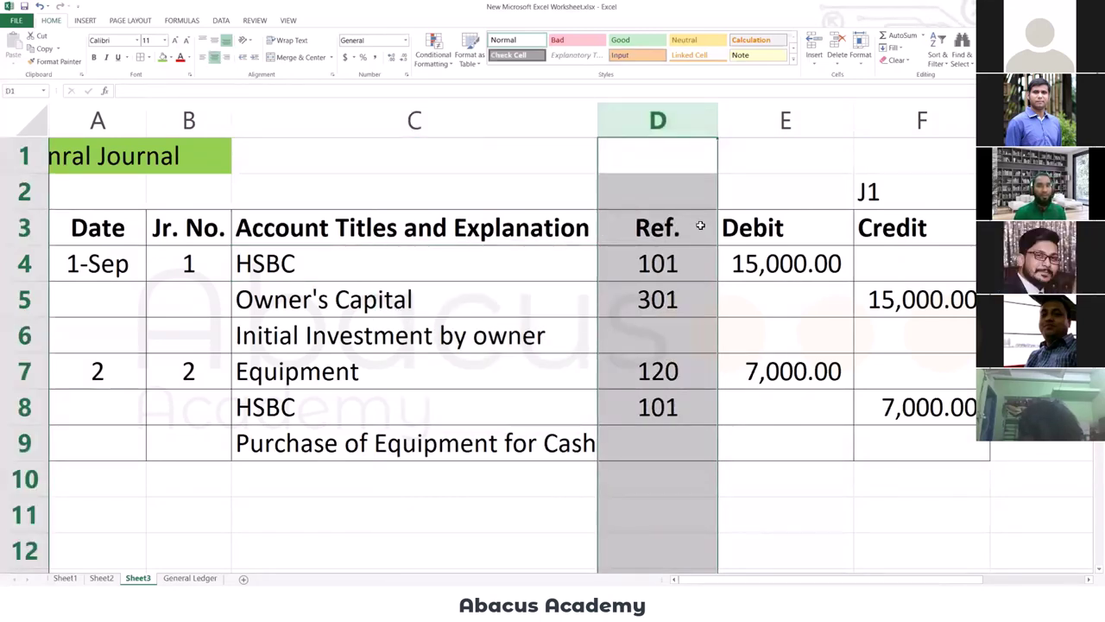
left_click(710, 261)
left_click(694, 233)
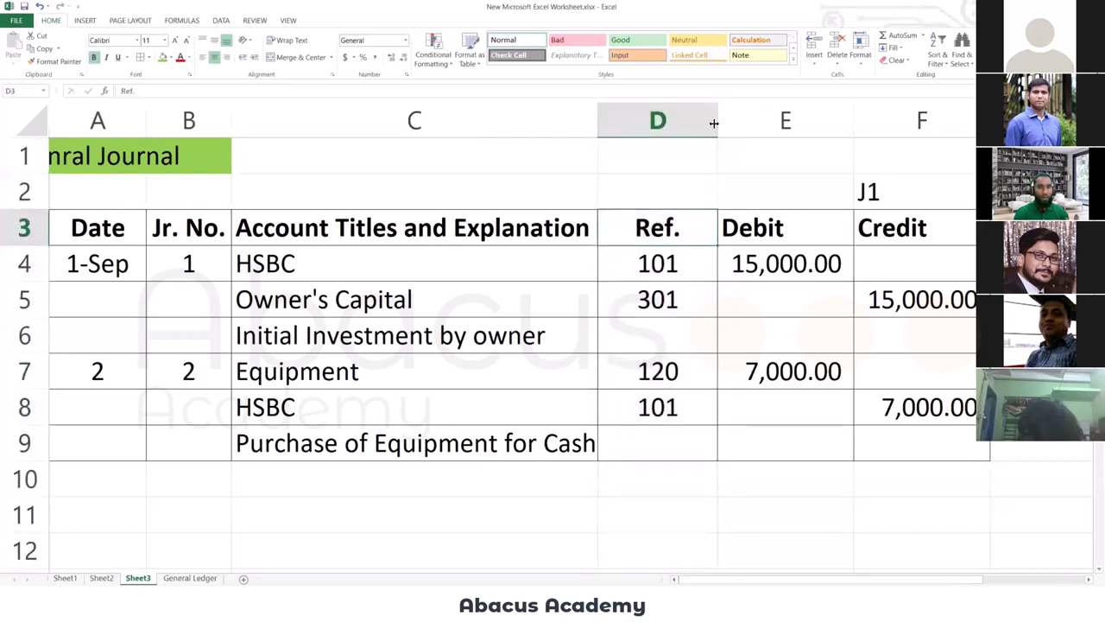
double_click(717, 120)
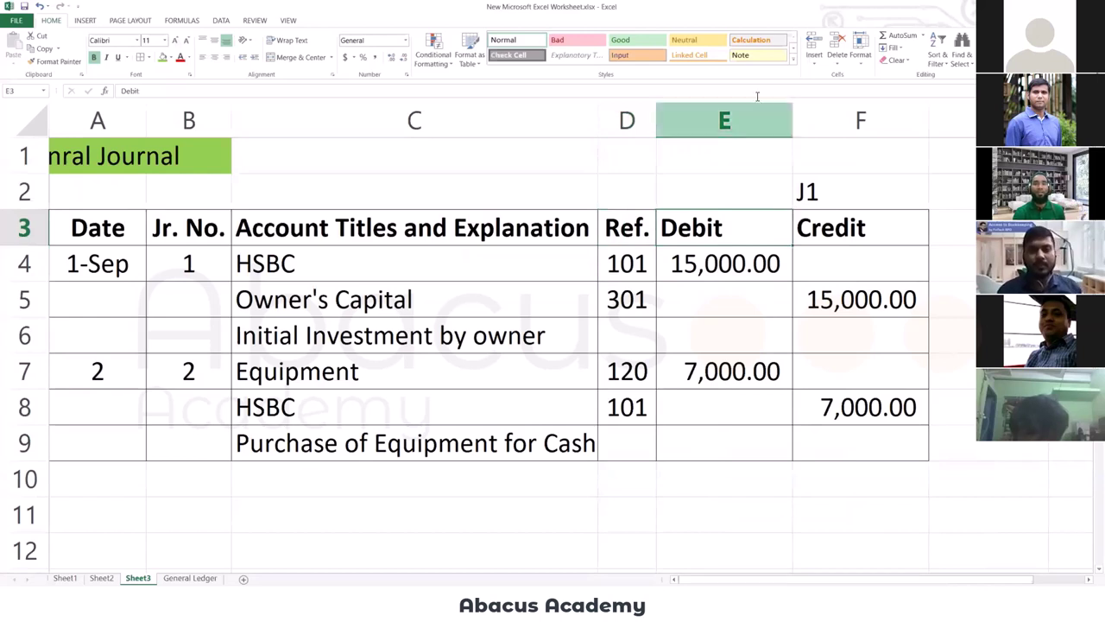
Center the Debit and Credit headings in E3:F3 of the journal.
left_click(784, 118)
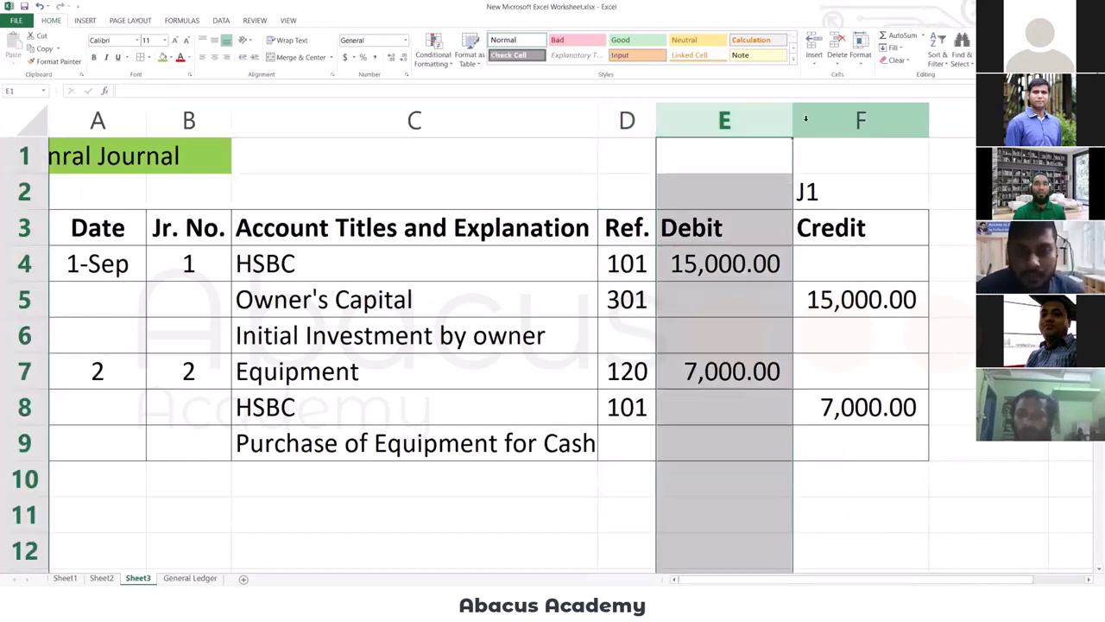
left_click(890, 140)
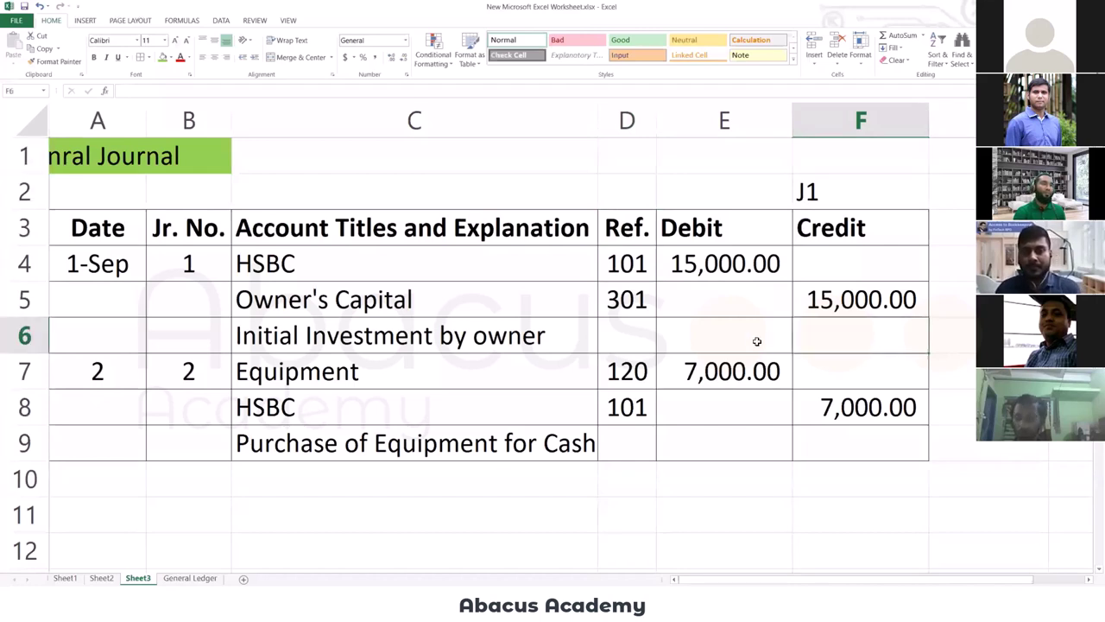
left_click_drag(709, 227, 803, 226)
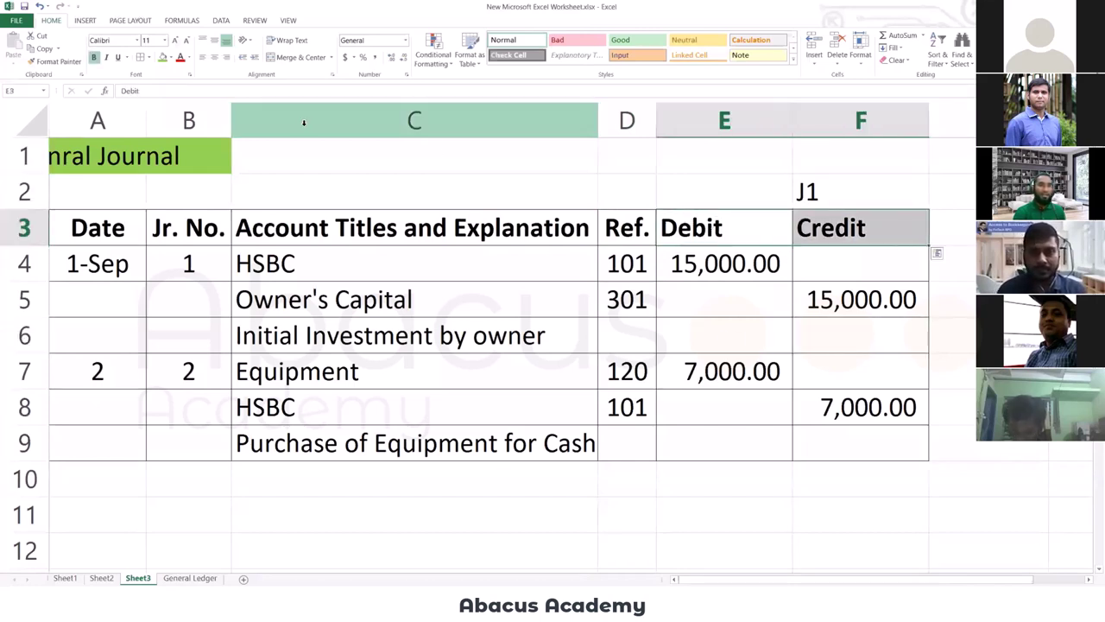
left_click(214, 57)
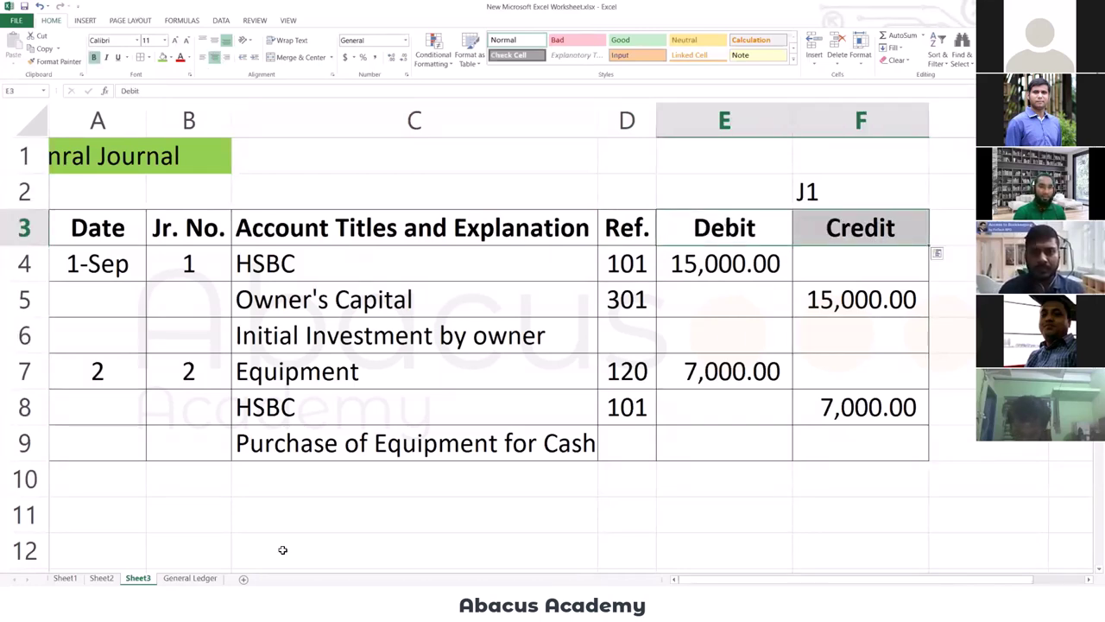
Review the HSBC, Owner's Capital and Equipment accounts in the General Ledger sheet.
left_click(190, 578)
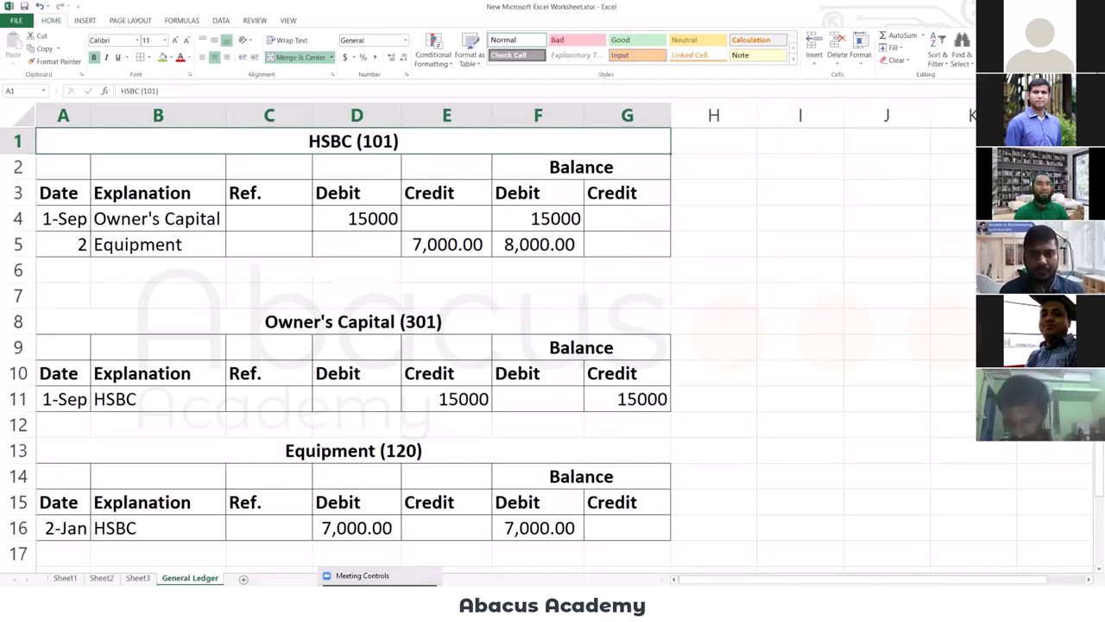
left_click(336, 370)
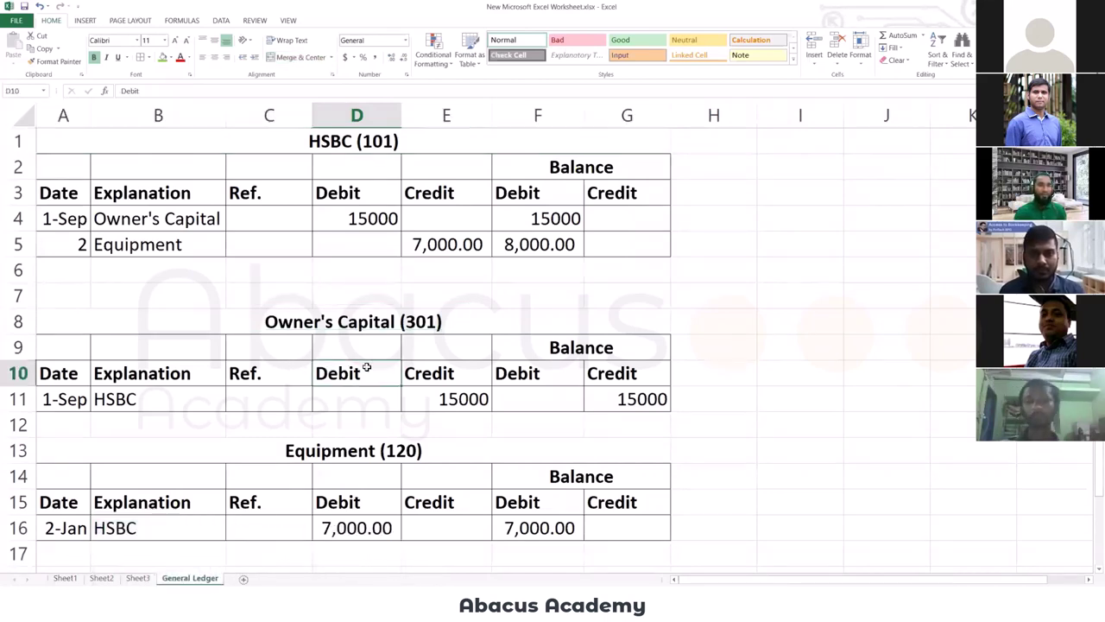
left_click(338, 264)
left_click(353, 292)
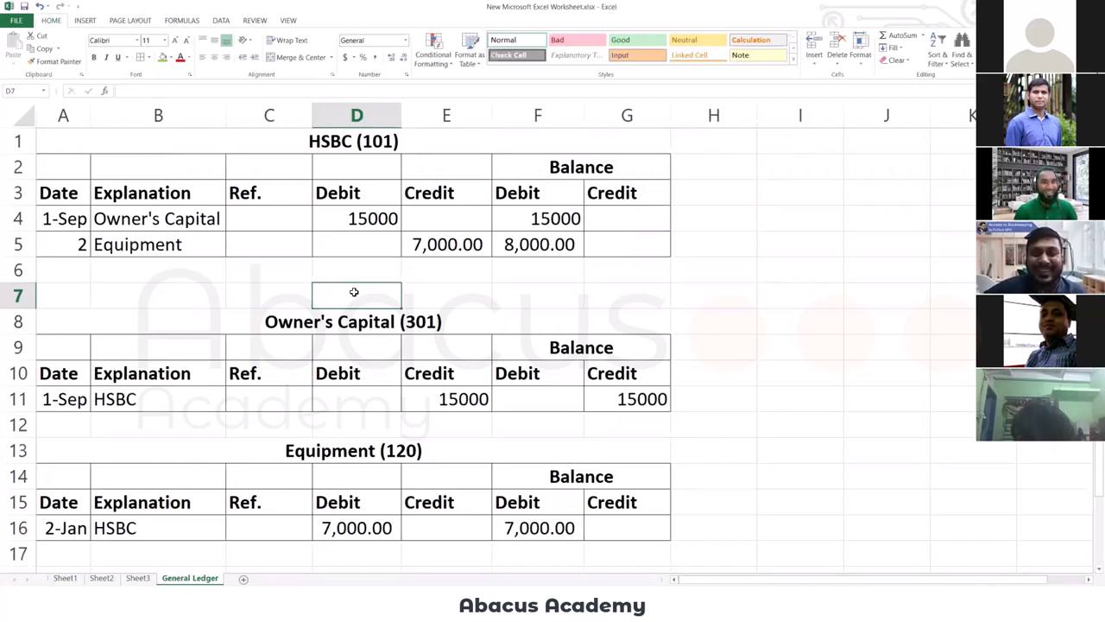
left_click(380, 145)
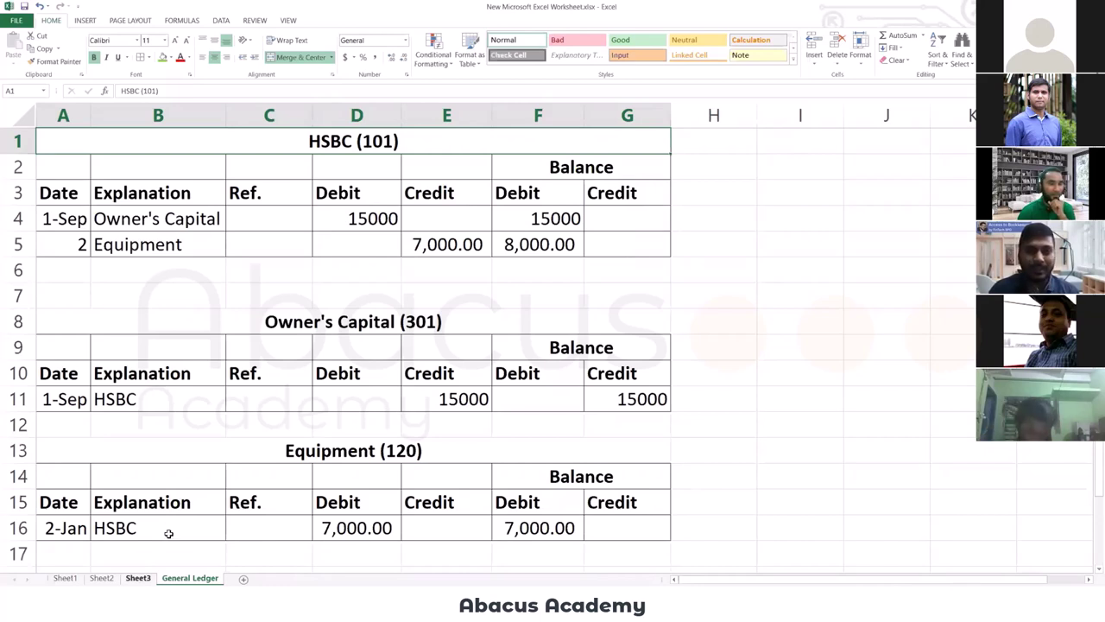
left_click(271, 392)
left_click(287, 380)
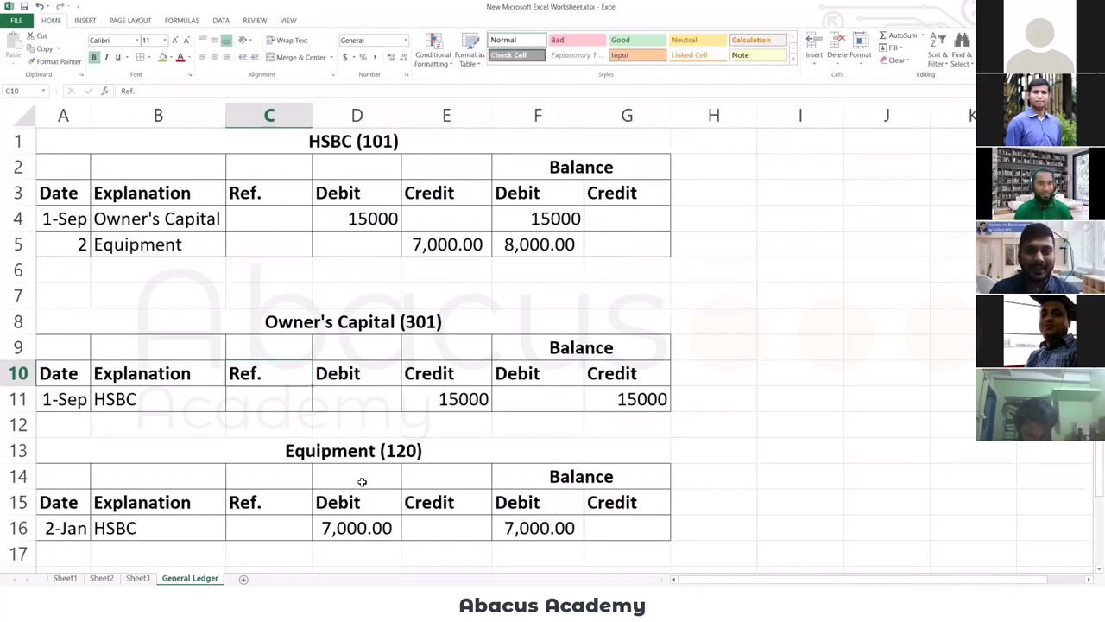
Check the account codes in the Ref. column of the Sheet3 journal against their account titles.
left_click(138, 577)
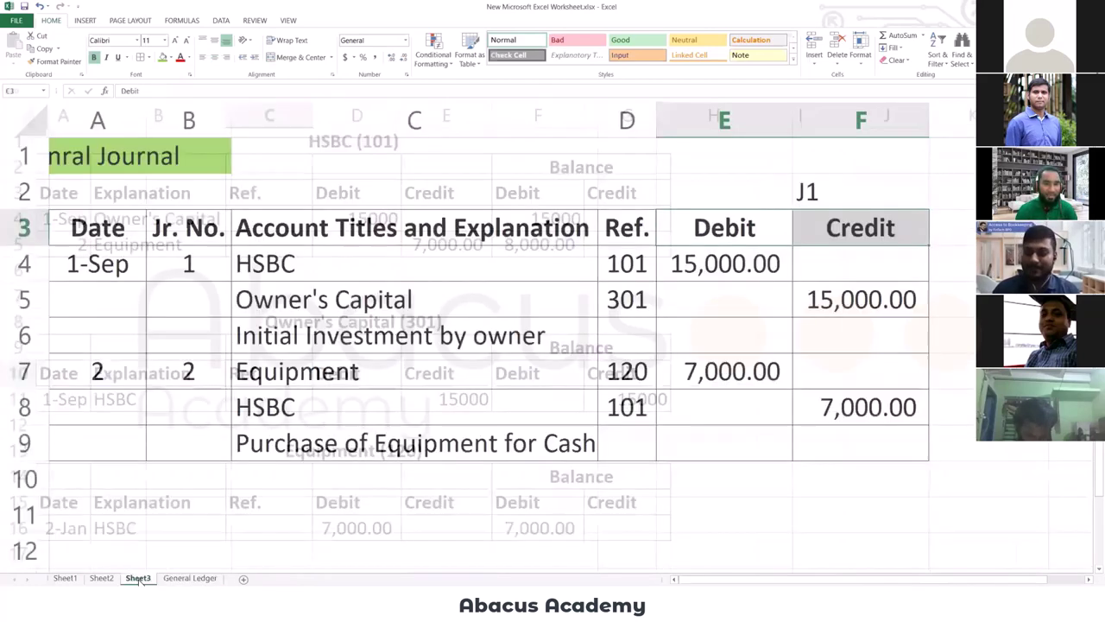
left_click(644, 260)
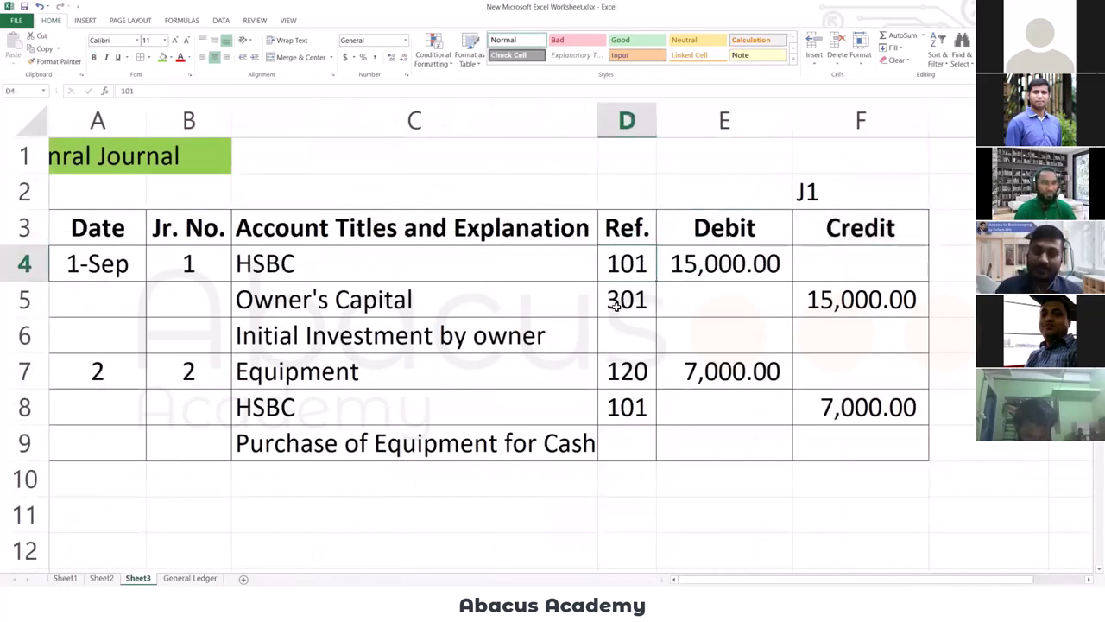
left_click(615, 305)
left_click(628, 367)
left_click(626, 399)
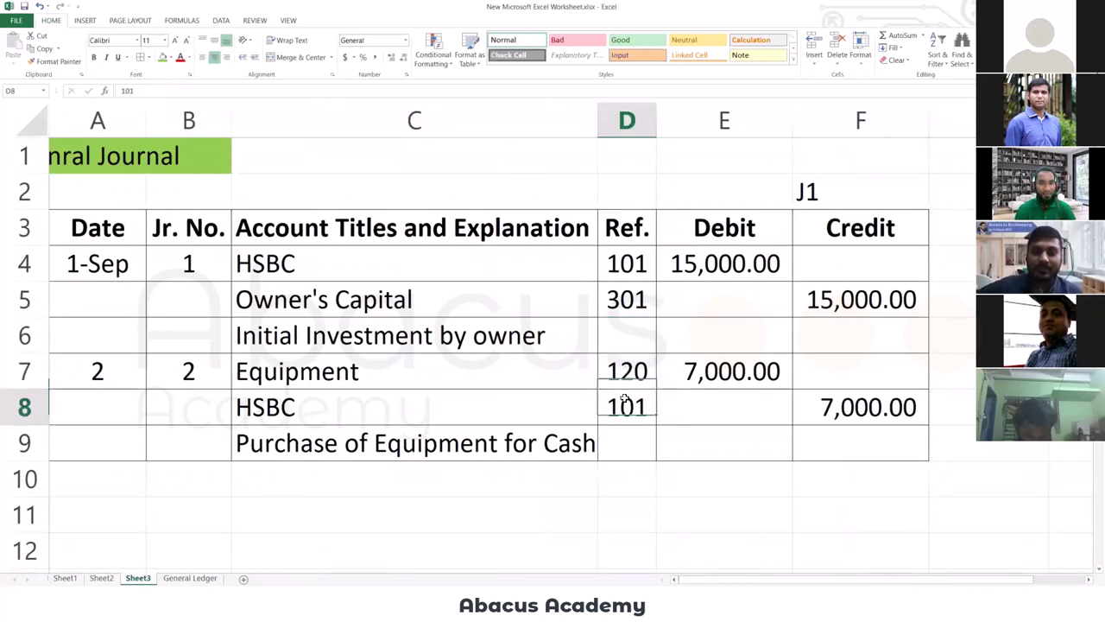
left_click(627, 369)
left_click(626, 402)
left_click(424, 266)
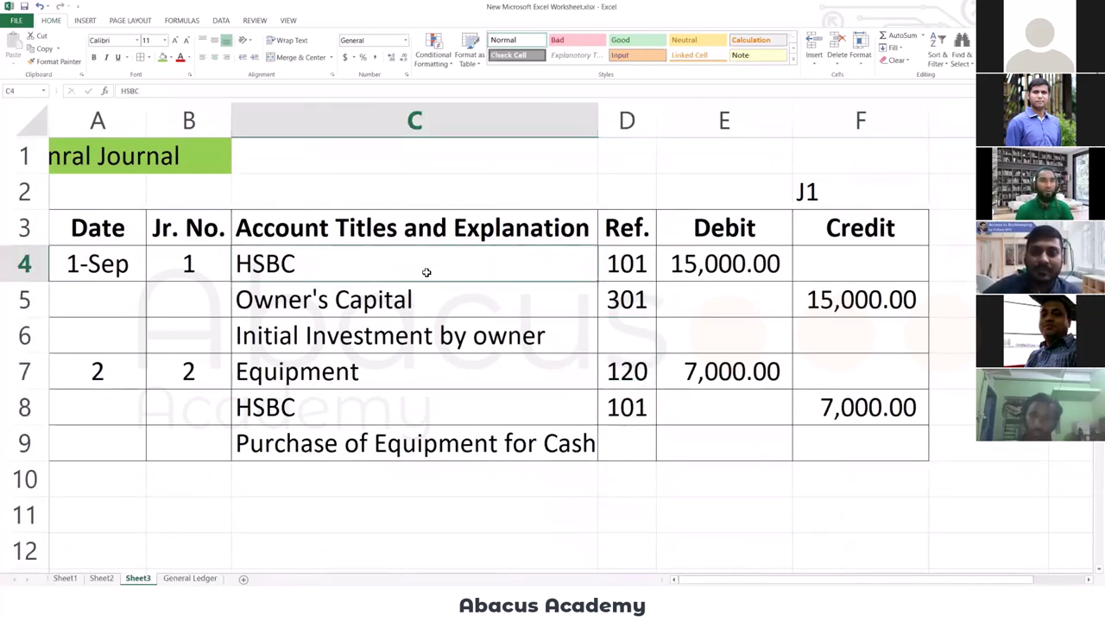
left_click(627, 265)
left_click(395, 267)
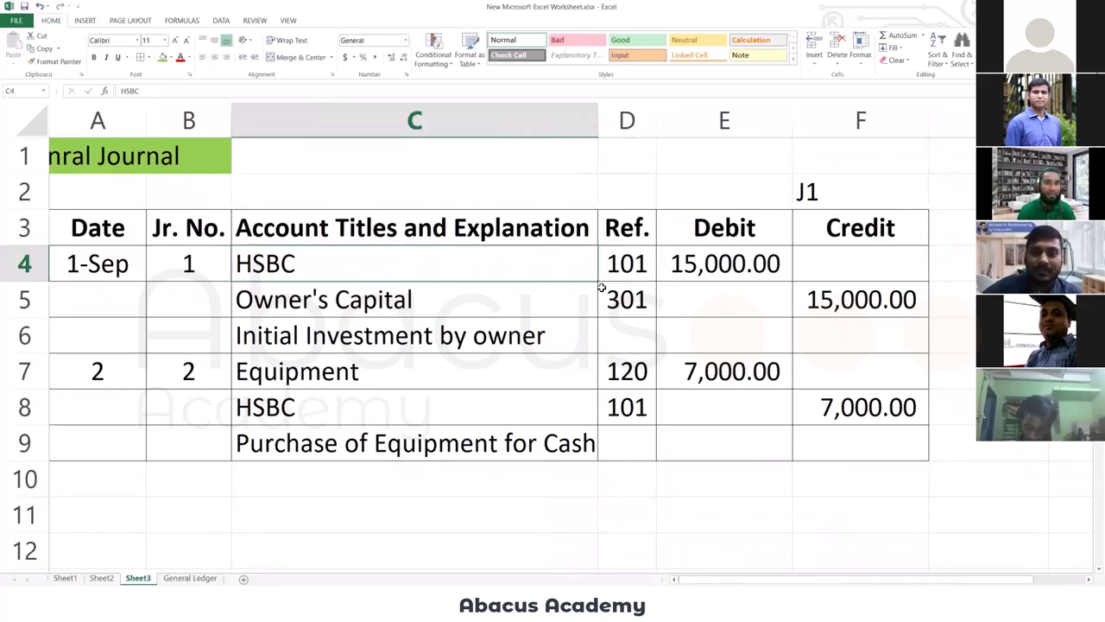
left_click(384, 296)
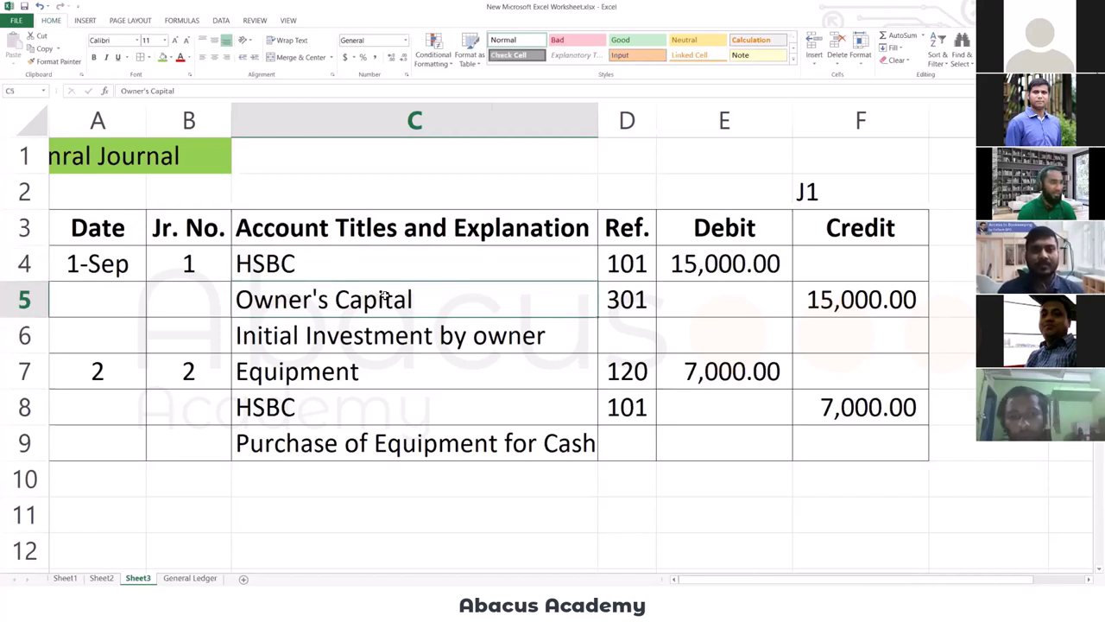
key("Right")
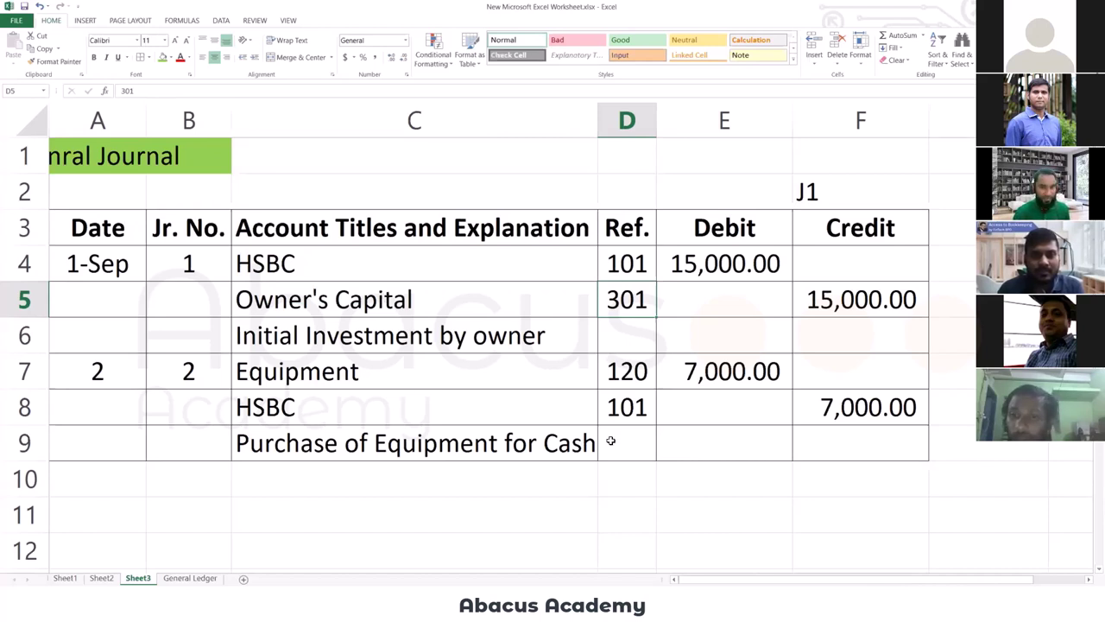
left_click(615, 409)
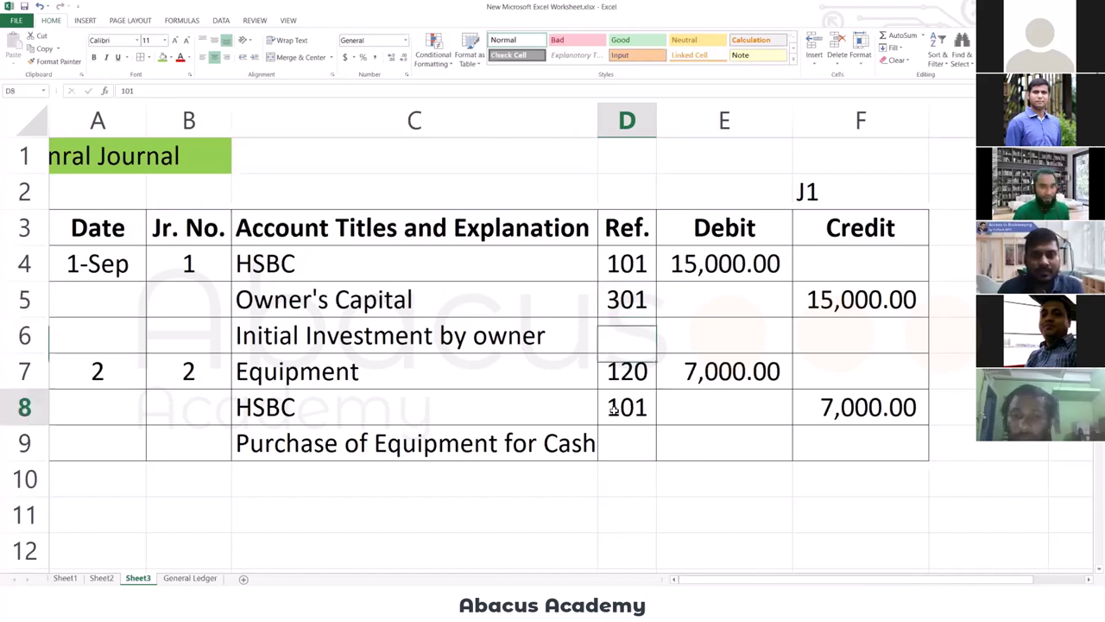
left_click(628, 370)
left_click(481, 379)
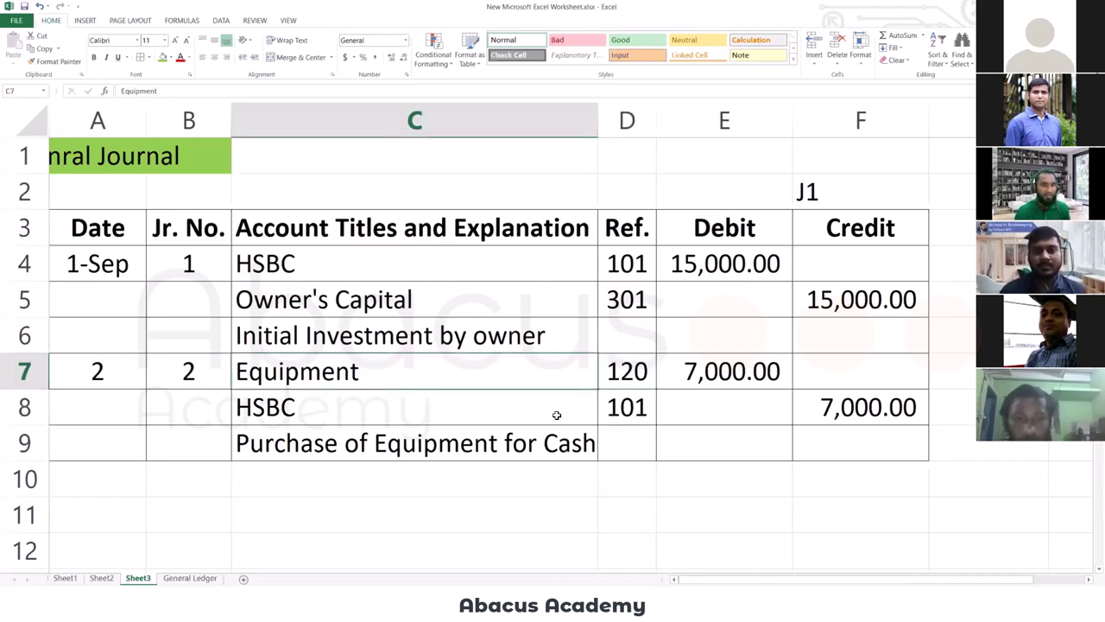
left_click(639, 368)
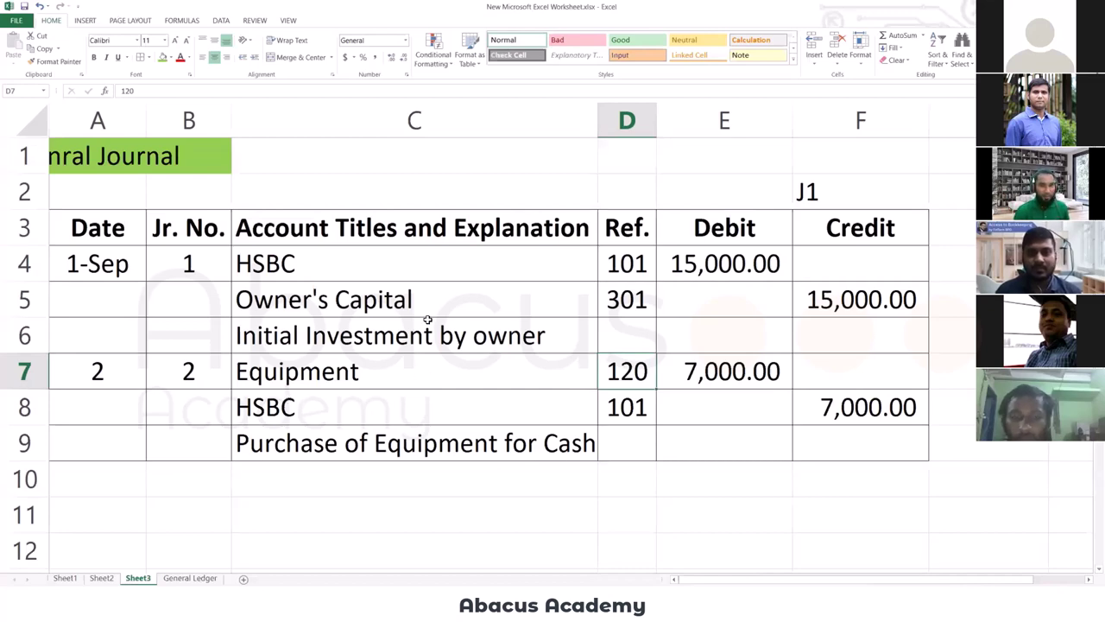
Compare the Ref. columns of the General Ledger accounts with the Jr. No. entries in the Sheet3 journal.
left_click(190, 578)
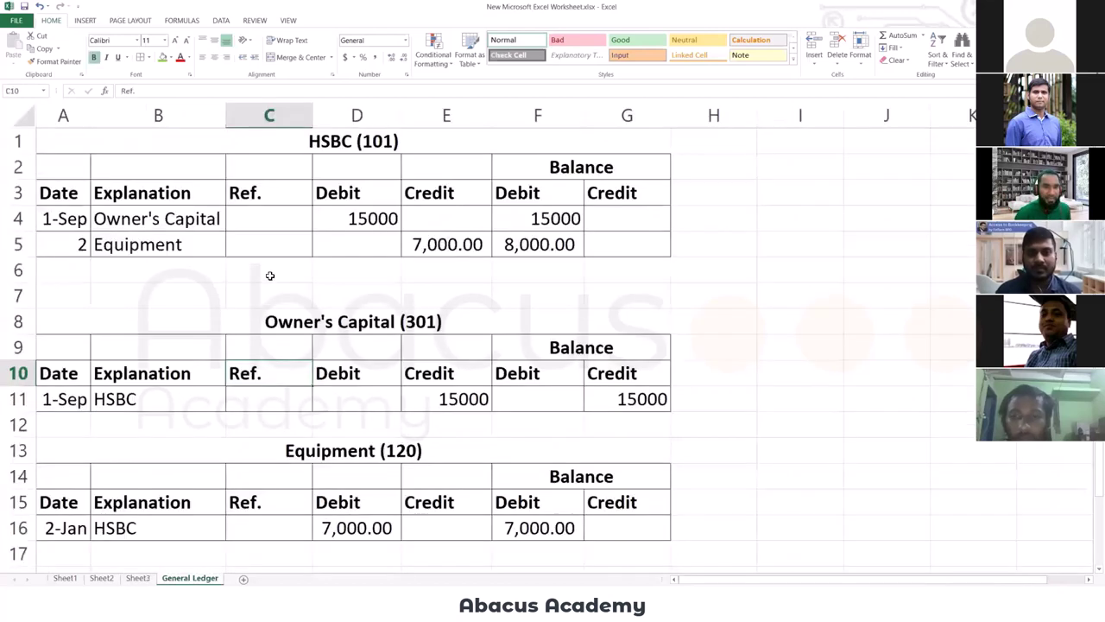
left_click(294, 217)
left_click(262, 400)
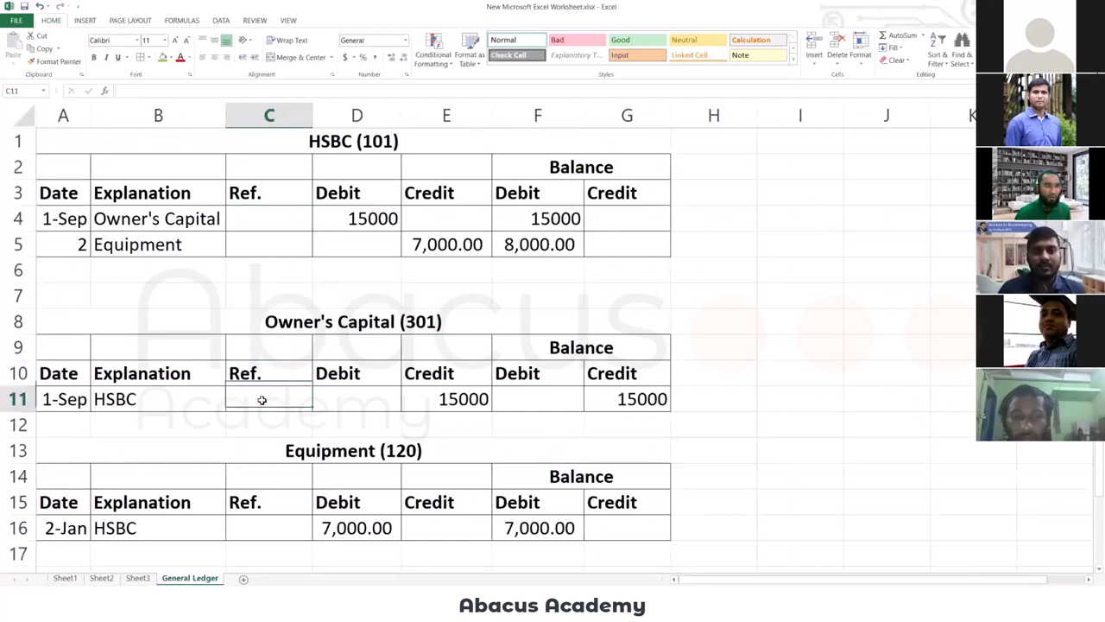
left_click(264, 369)
left_click(264, 392)
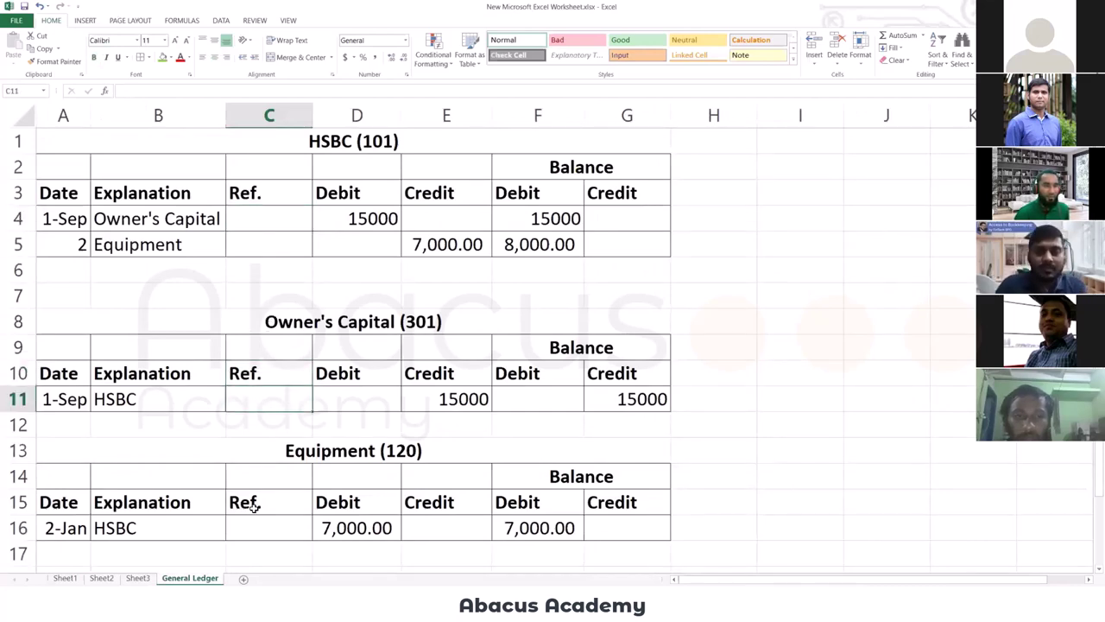
left_click(138, 578)
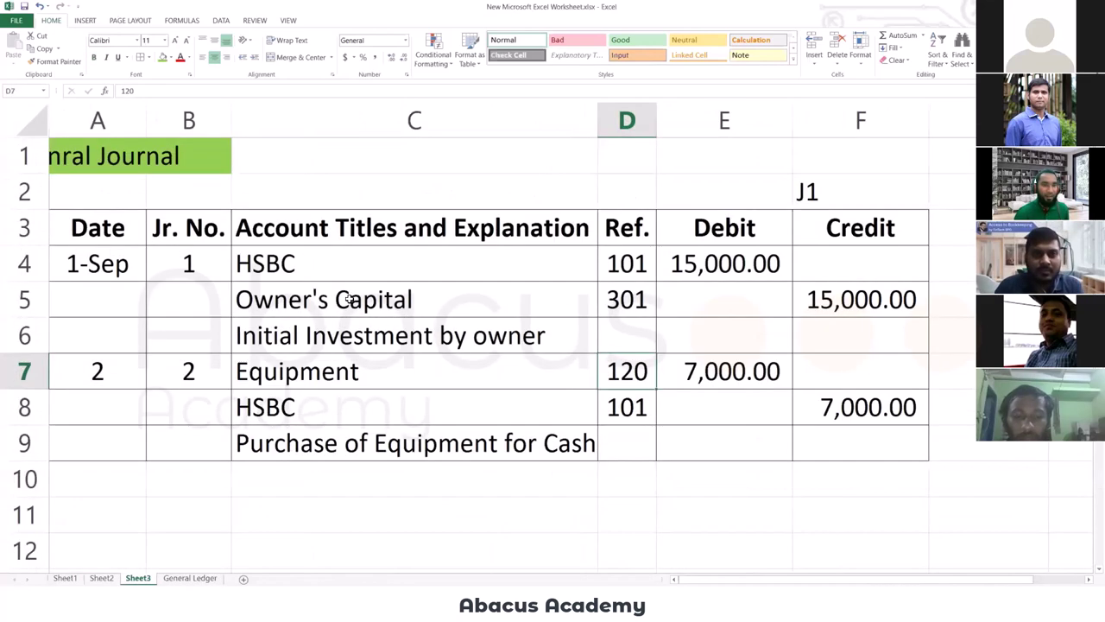
left_click(189, 264)
left_click(189, 376)
left_click(196, 261)
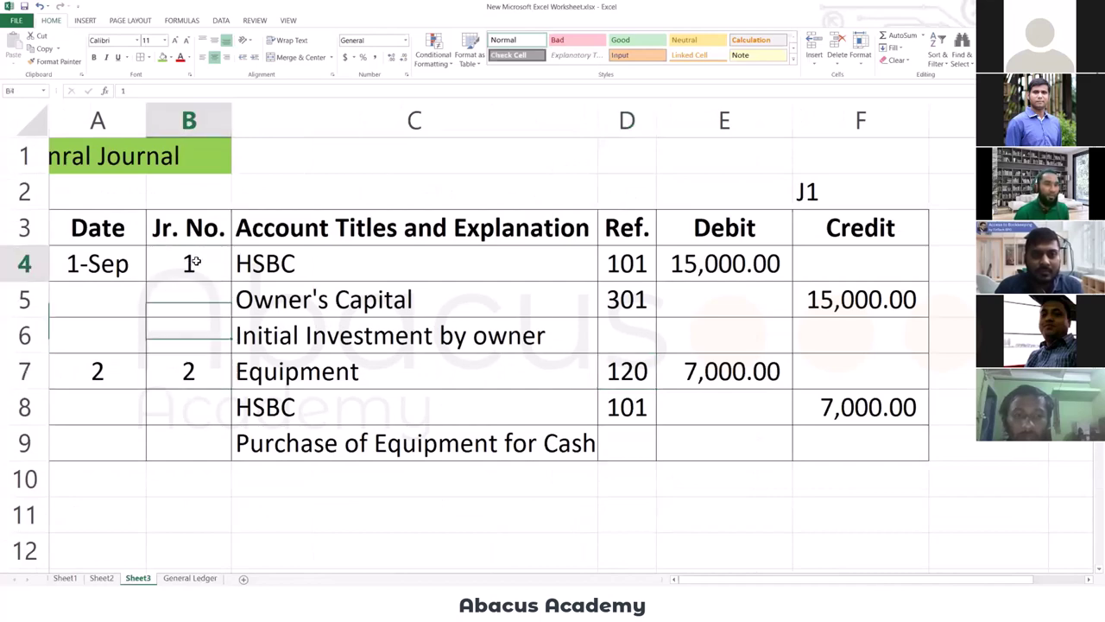
left_click(190, 371)
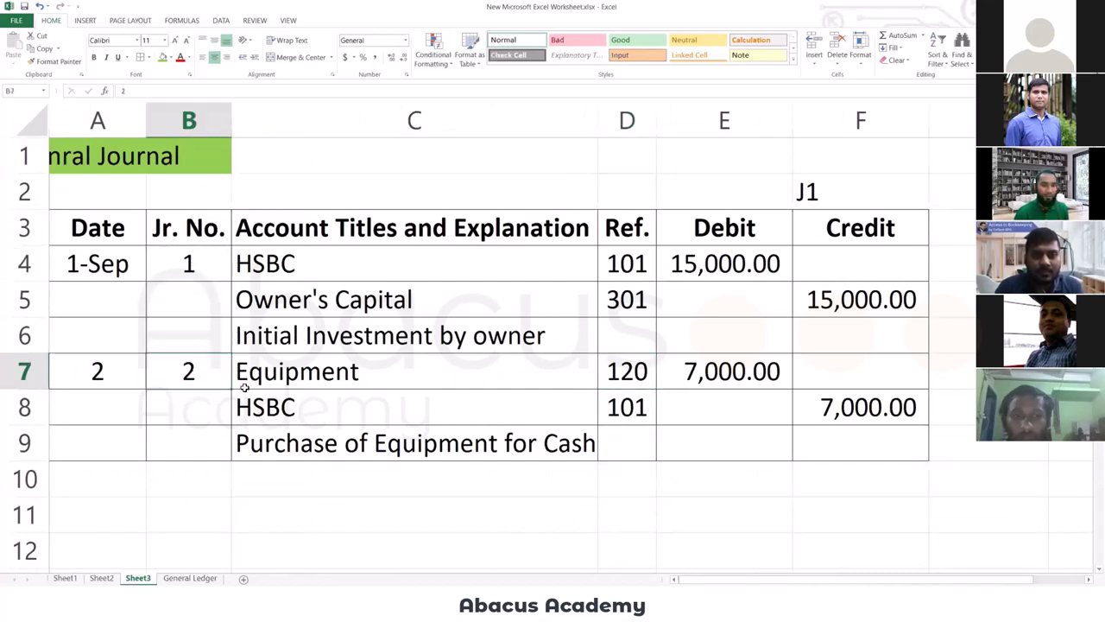
left_click(173, 578)
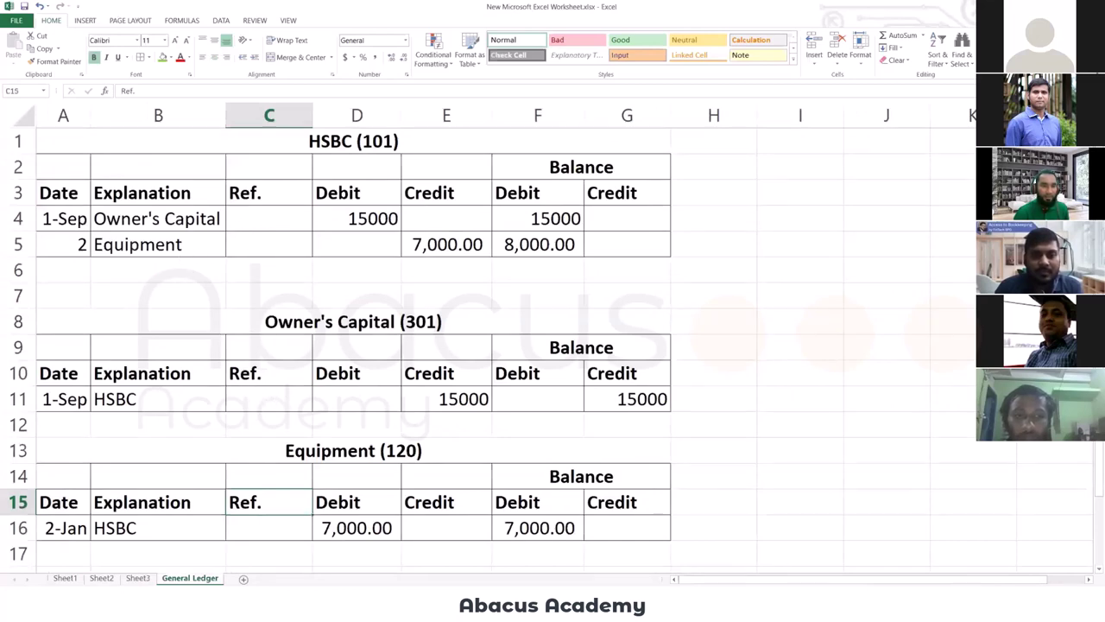
left_click(138, 578)
left_click(267, 268)
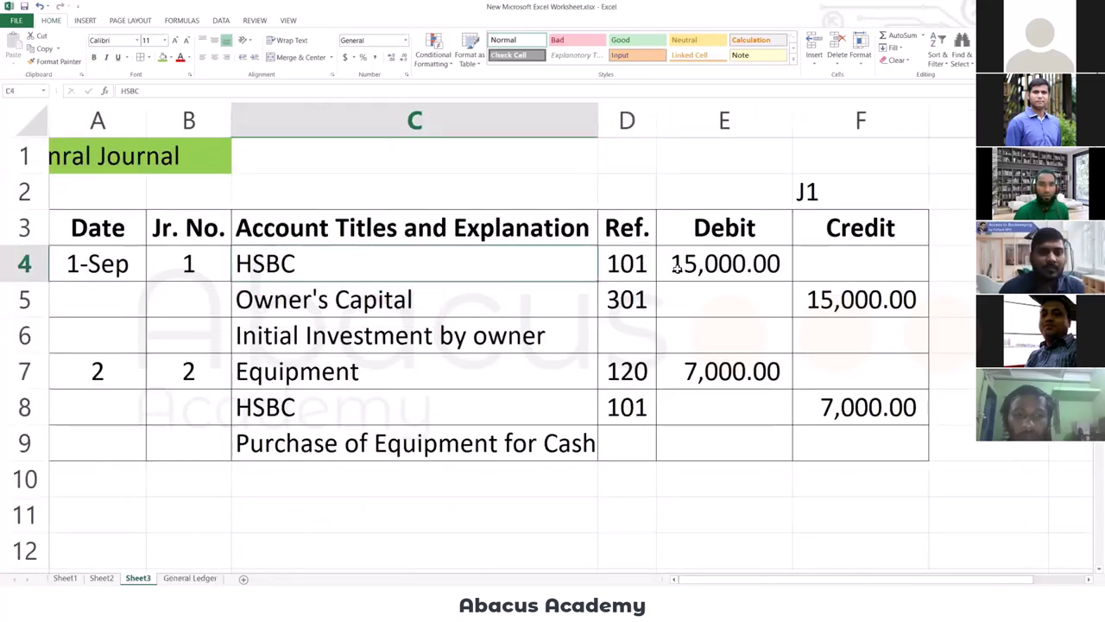
In the General Ledger, enter Ref. J1 for the 1-Sep entries of HSBC in C4 and Owner's Capital in C11.
left_click(190, 579)
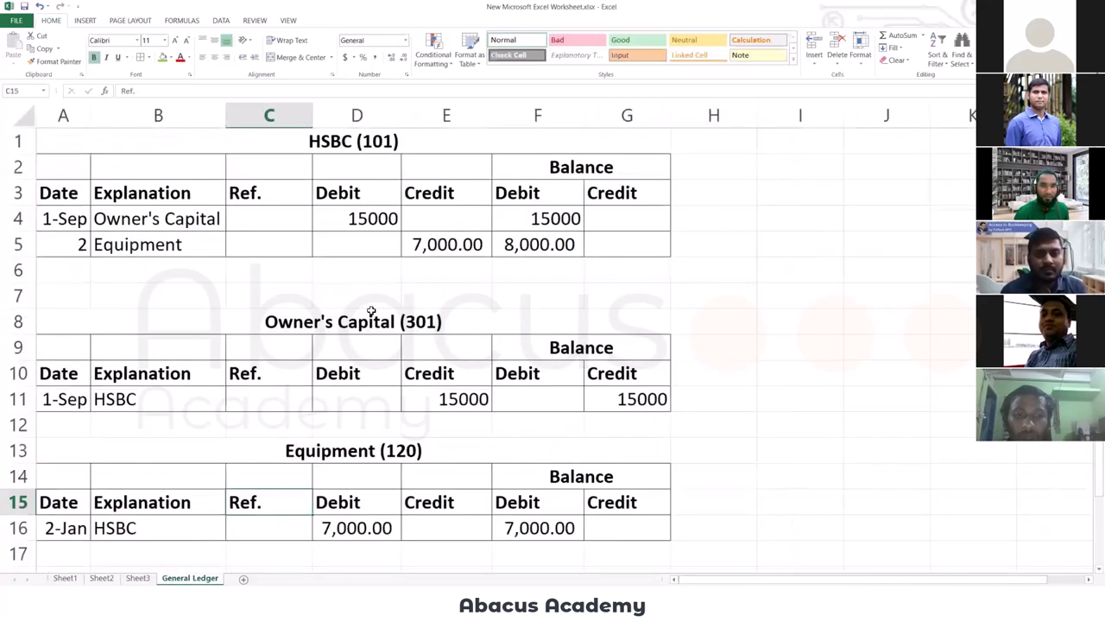
left_click(258, 219)
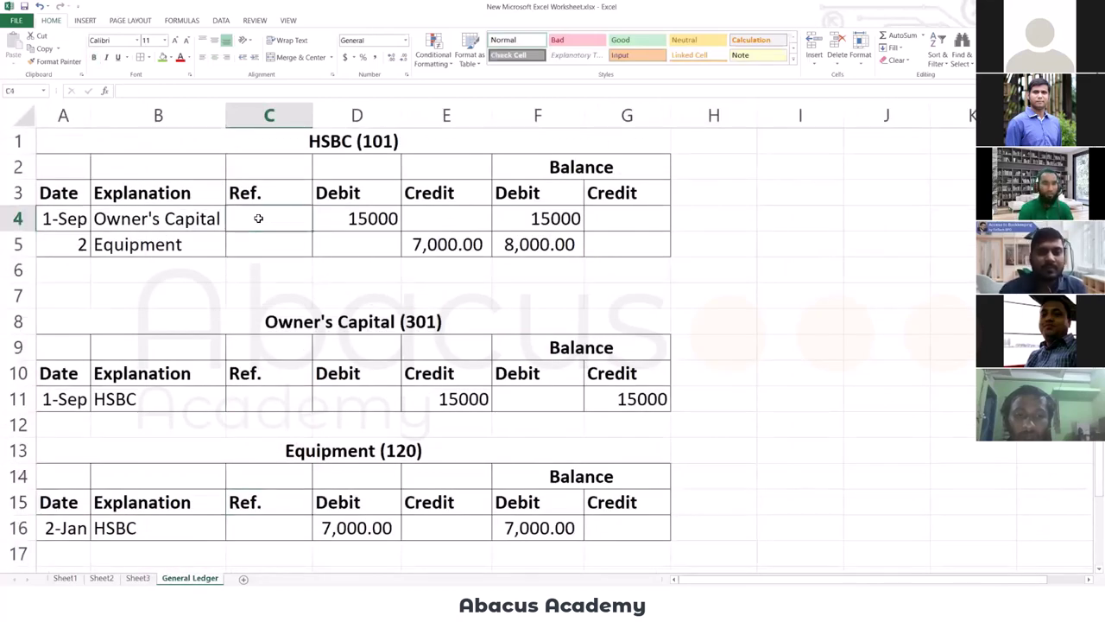
type("J1")
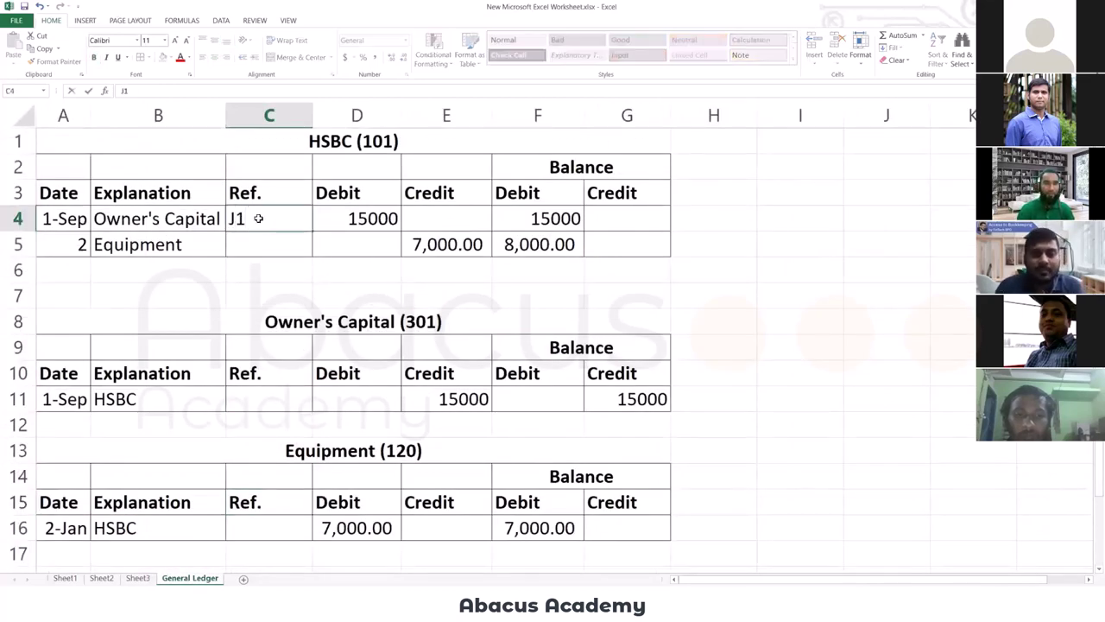
key("Return")
key("Down")
key("Down")
key("Down")
key("Down")
key("Down")
key("Down")
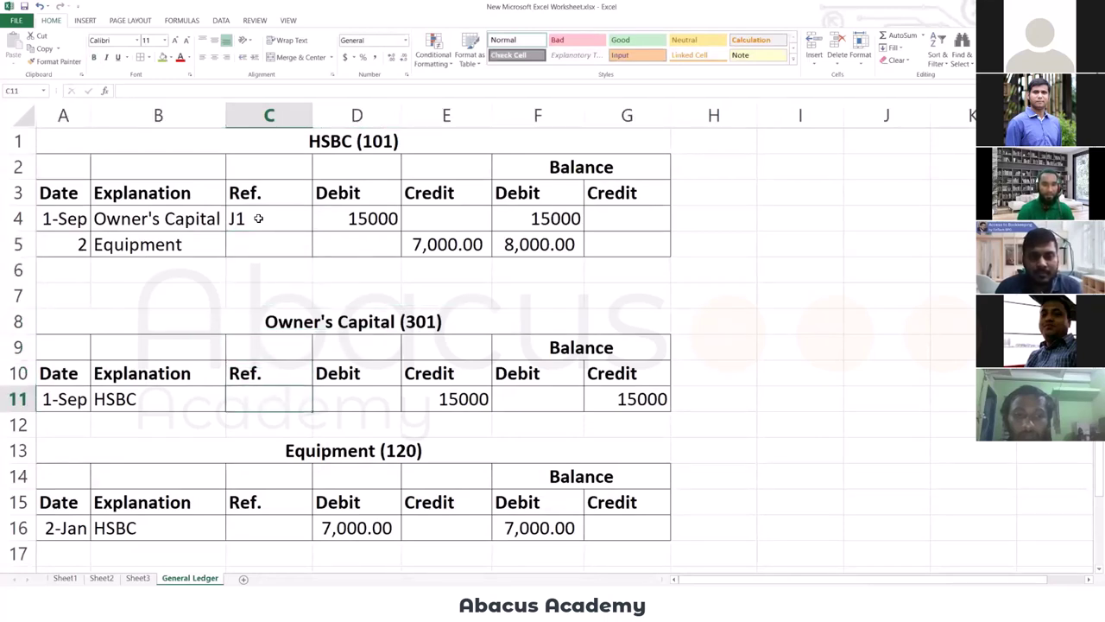
type("J1")
key("Return")
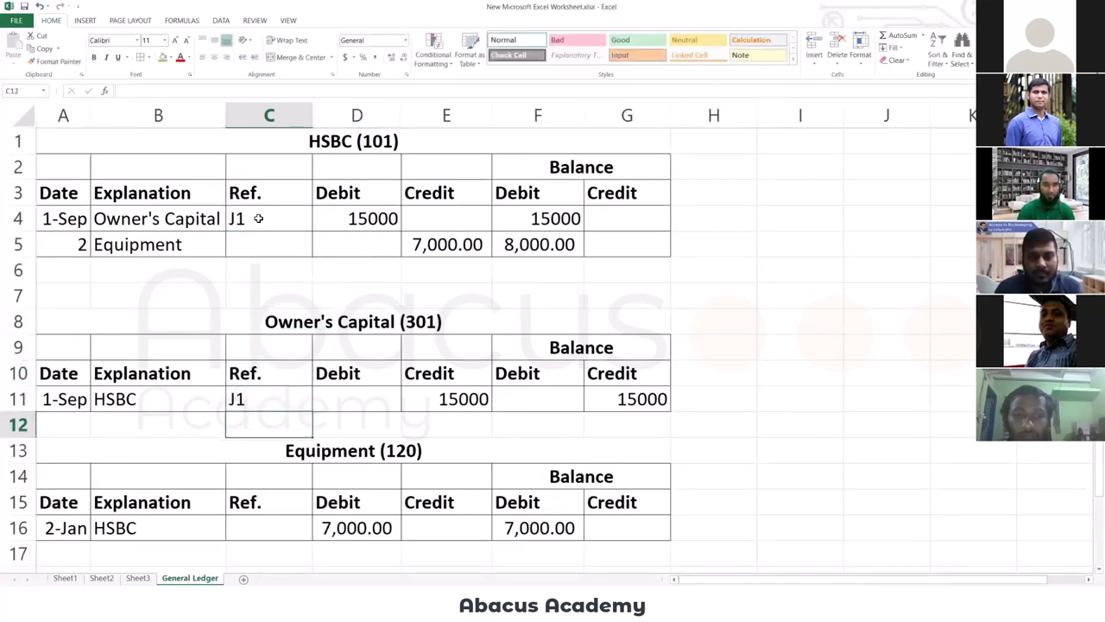
In the General Ledger, enter Ref. J2 for the HSBC account's Equipment entry in C5 and the Equipment account's HSBC entry in C16.
left_click(248, 246)
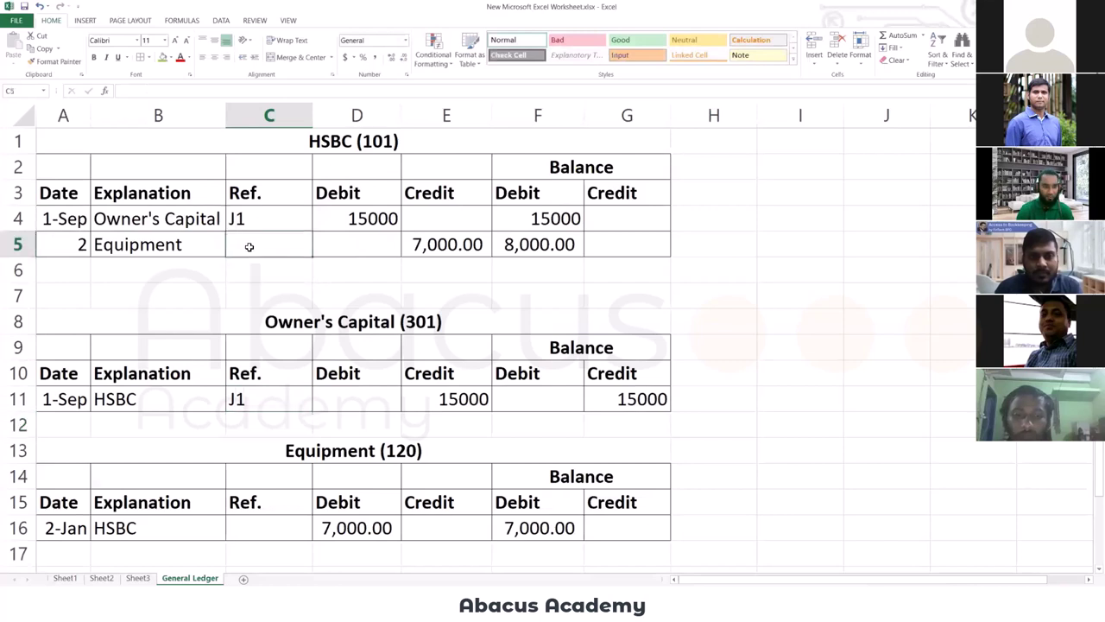
type("J2")
key("Return")
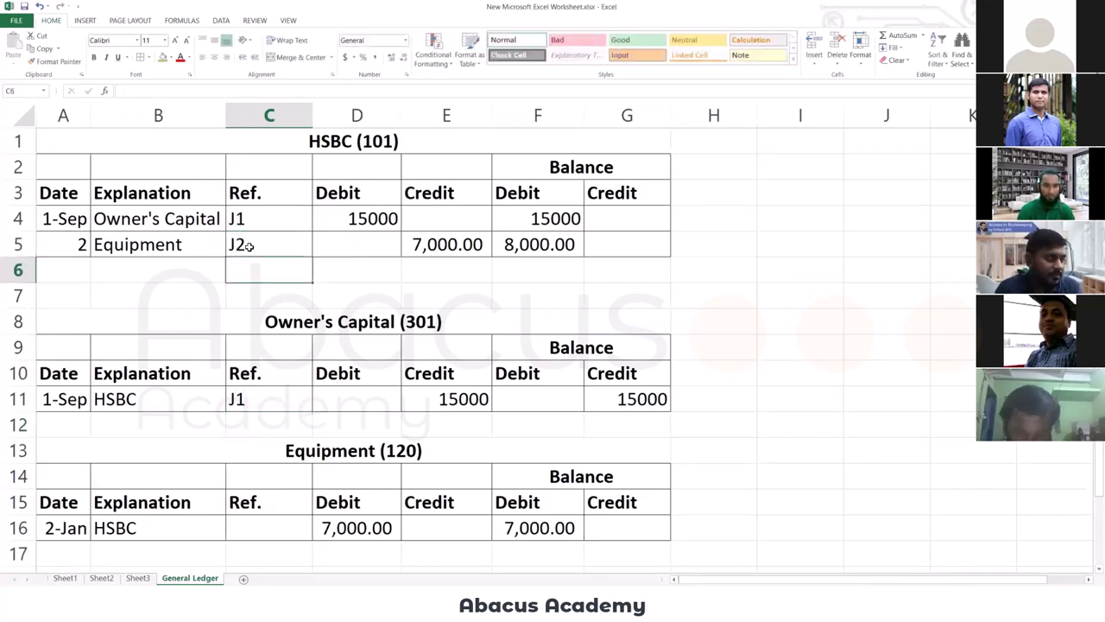
left_click(254, 528)
type("J2")
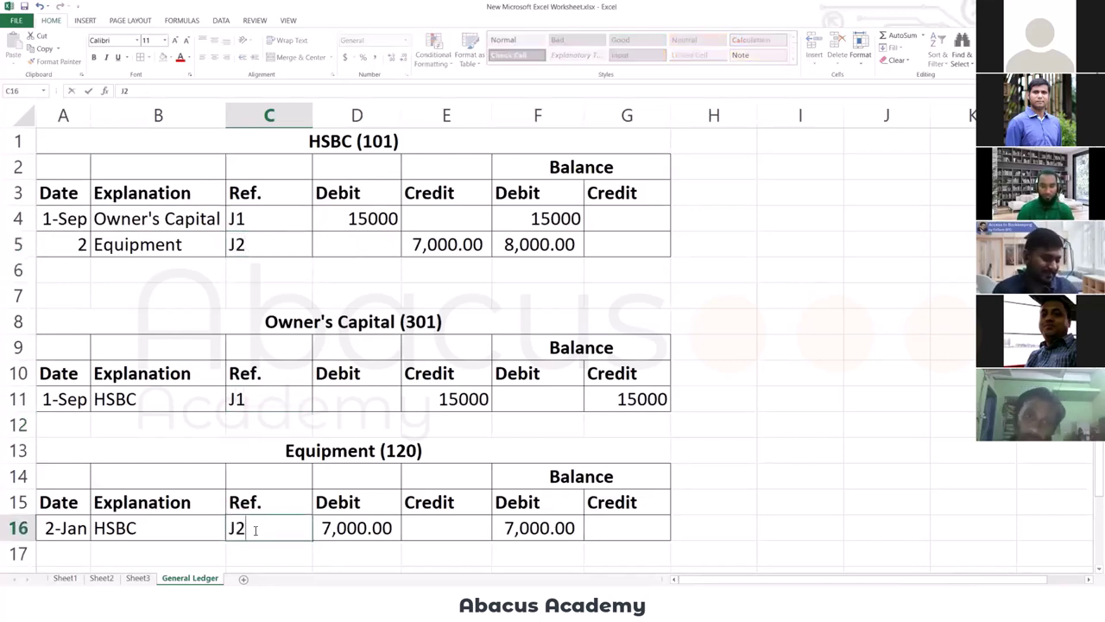
key("Return")
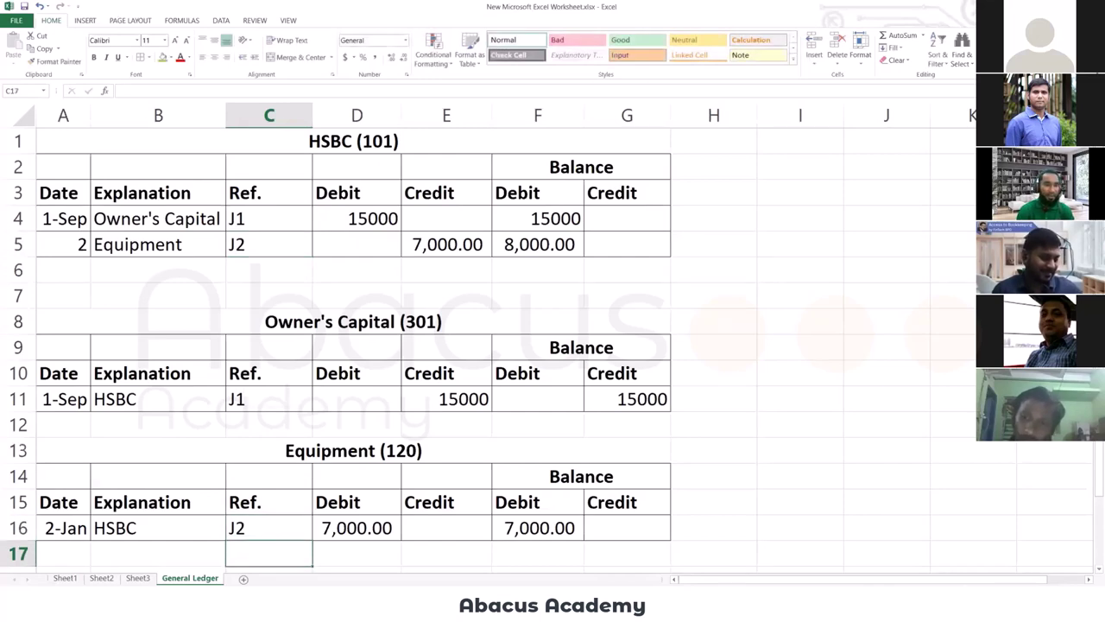
Compare the J1 reference above the Sheet3 journal with the Ref. and Explanation entries in the General Ledger's HSBC account.
key("ctrl+Page_Up")
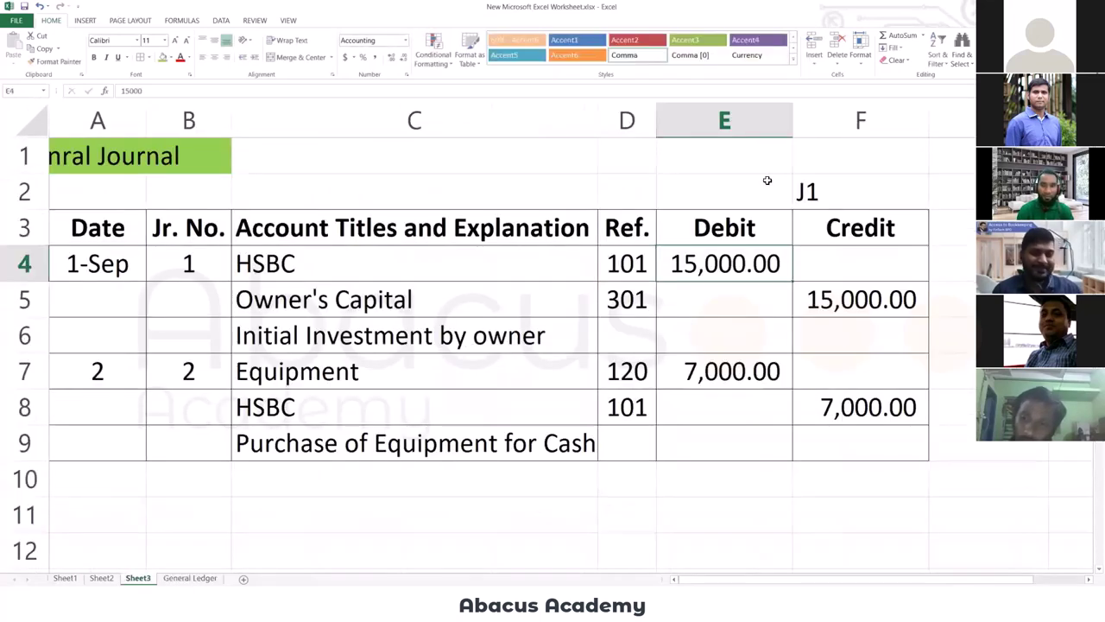
left_click(834, 182)
left_click(186, 577)
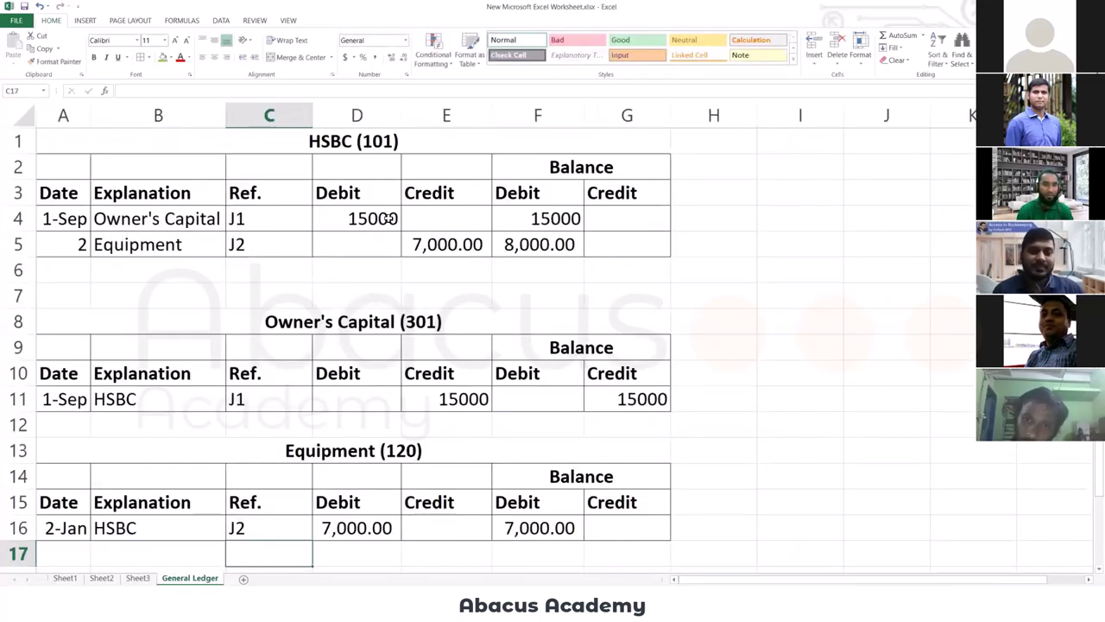
left_click(139, 578)
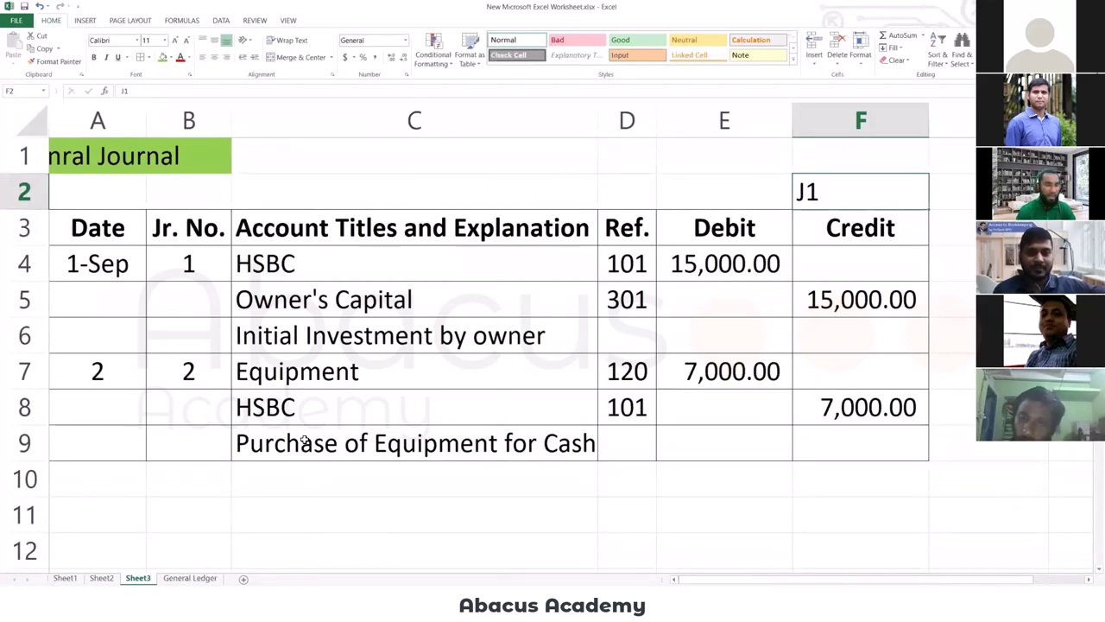
left_click(200, 578)
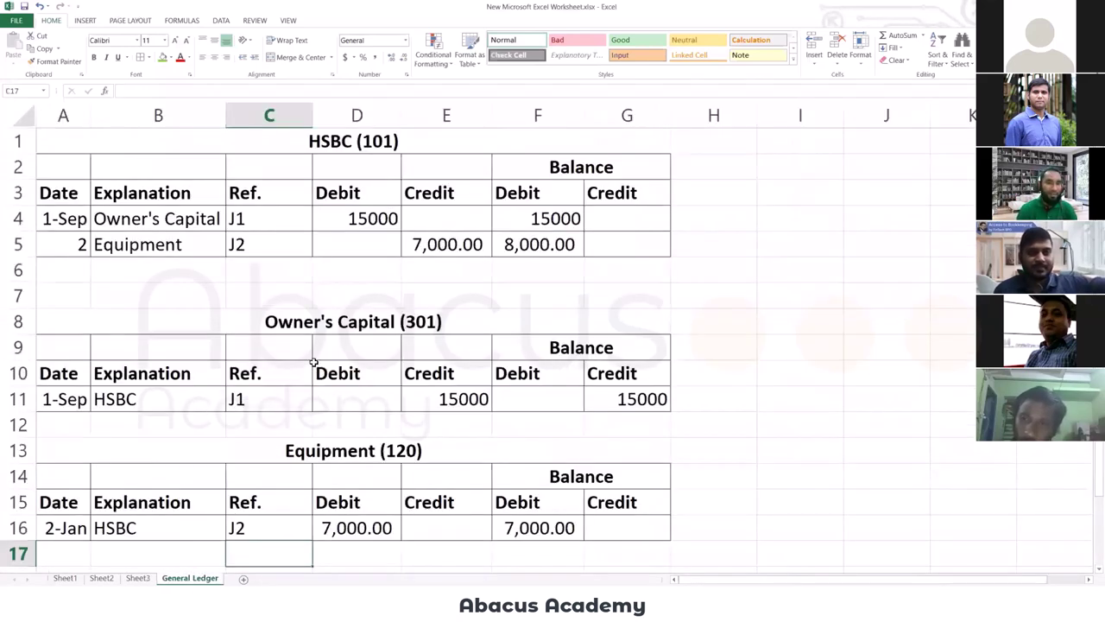
left_click(154, 226)
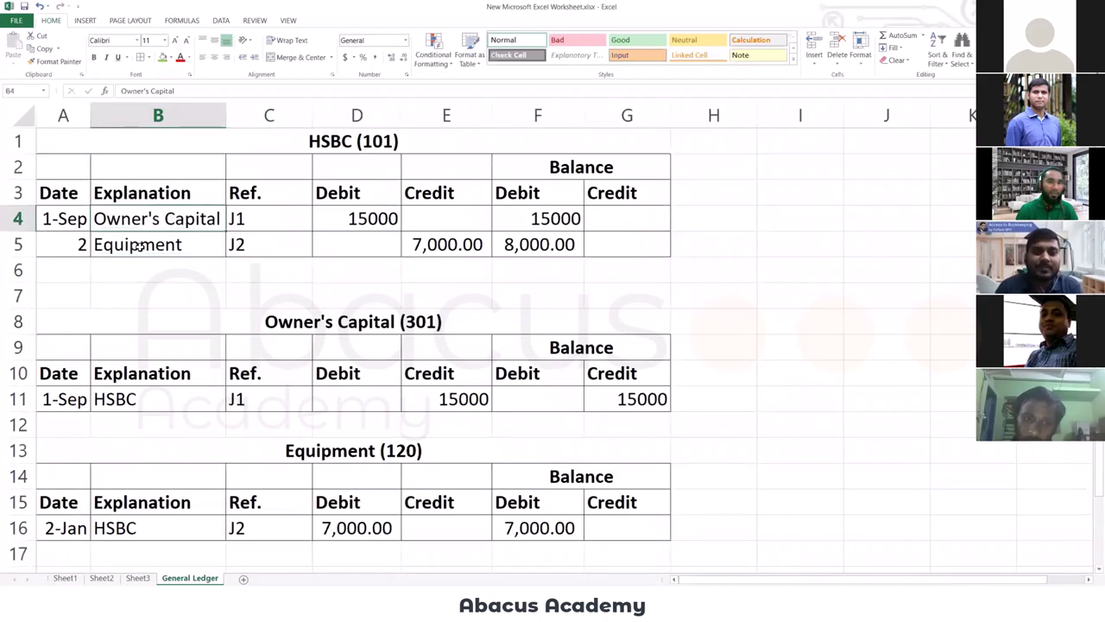
left_click(140, 247)
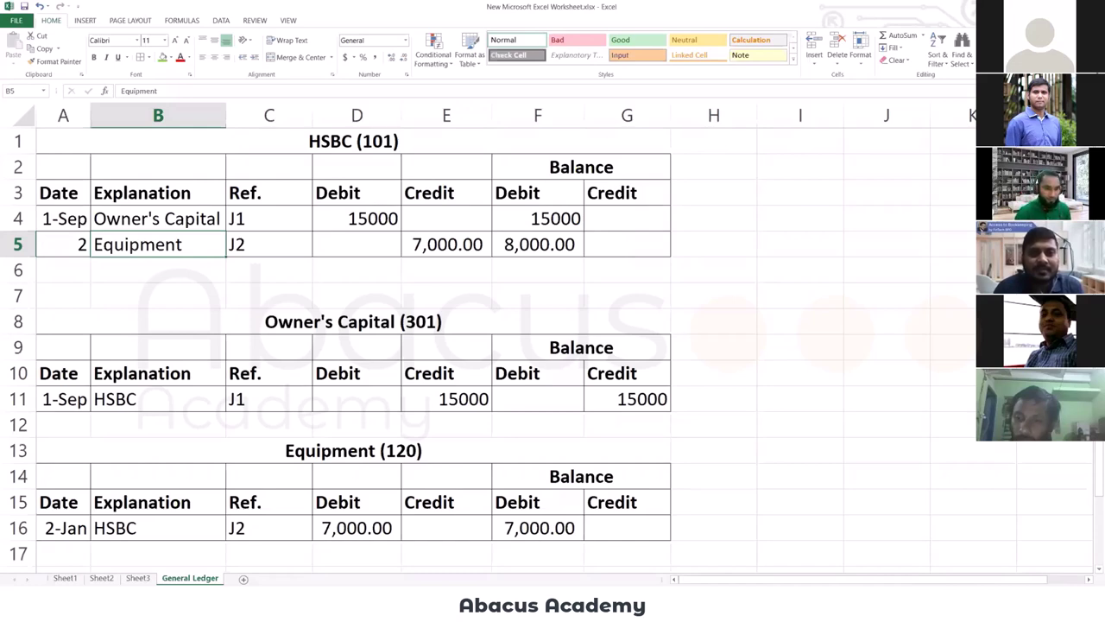
Review the account titles and explanations of the equipment purchase and owner's investment entries in the Sheet3 journal.
left_click(138, 578)
left_click(234, 449)
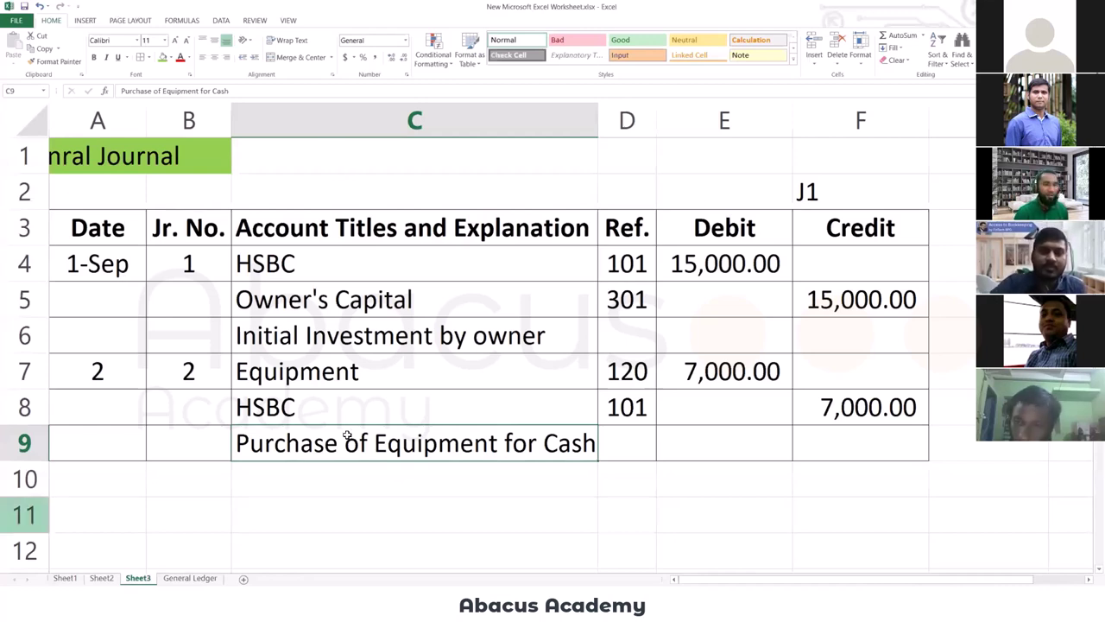
left_click(335, 374)
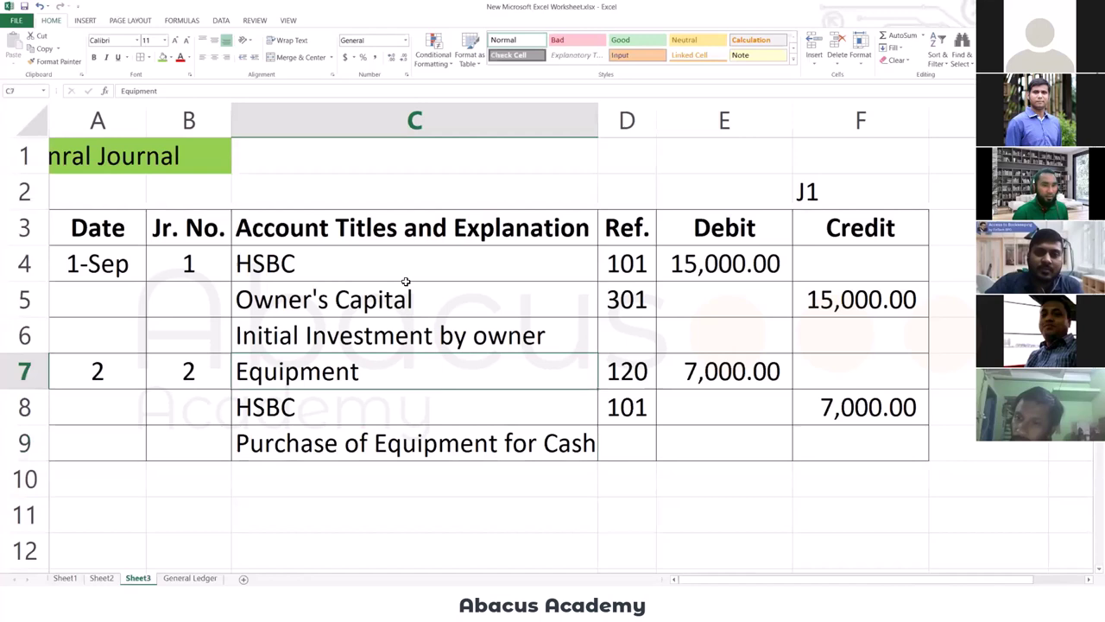
left_click(319, 347)
left_click(315, 371)
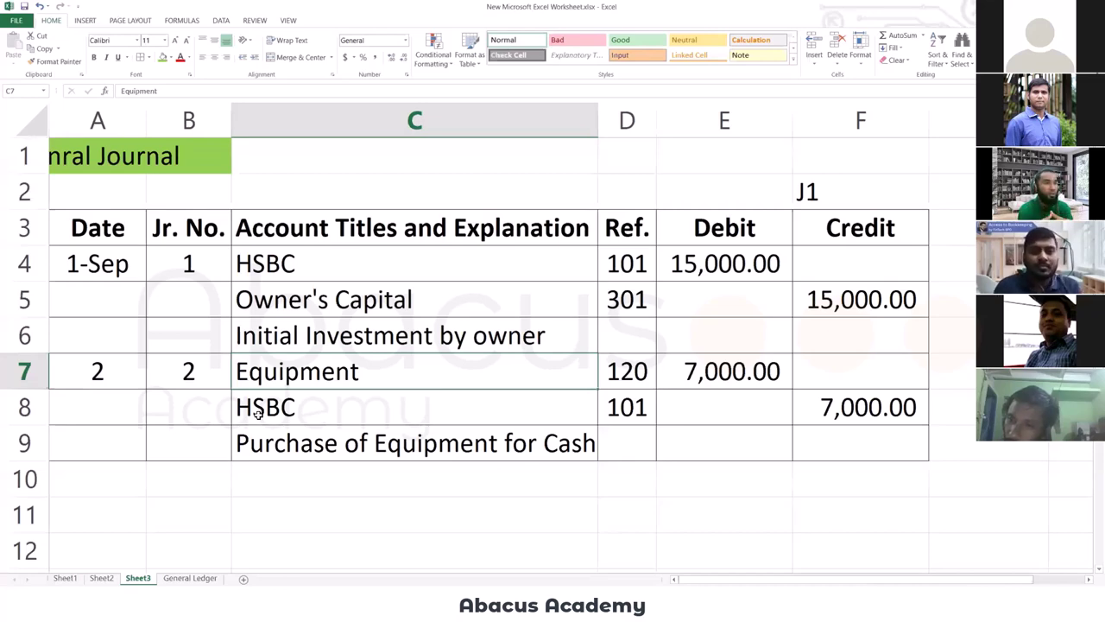
Switch to the Kieso Accounting Principles PDF in Acrobat Reader and examine the Assets group of Pioneer Advertising's chart of accounts.
key("alt+Tab")
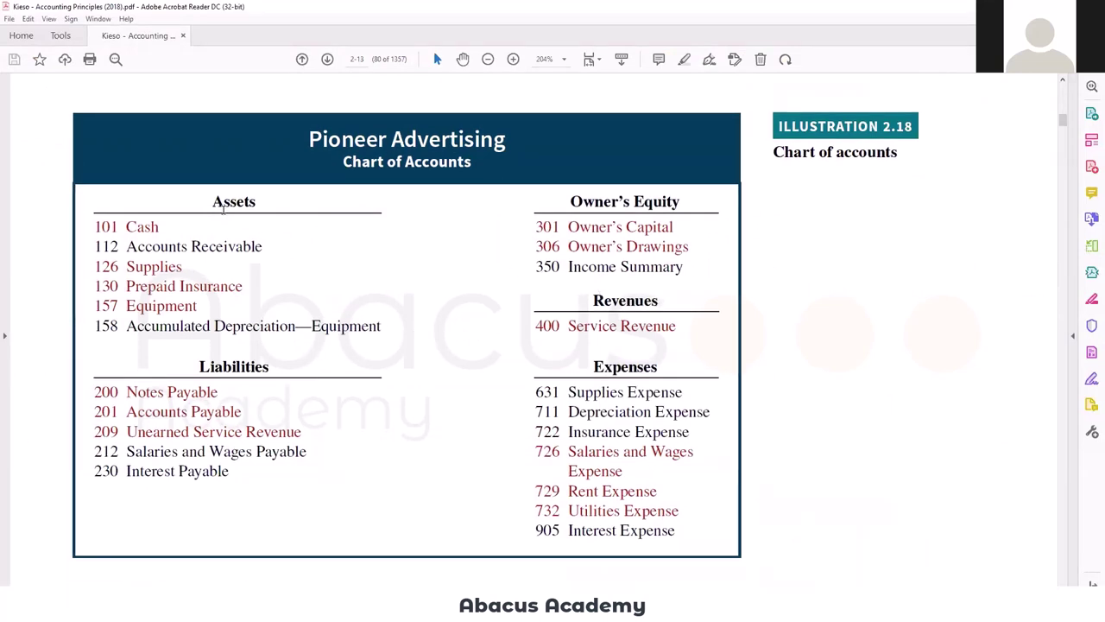
left_click_drag(209, 202, 265, 202)
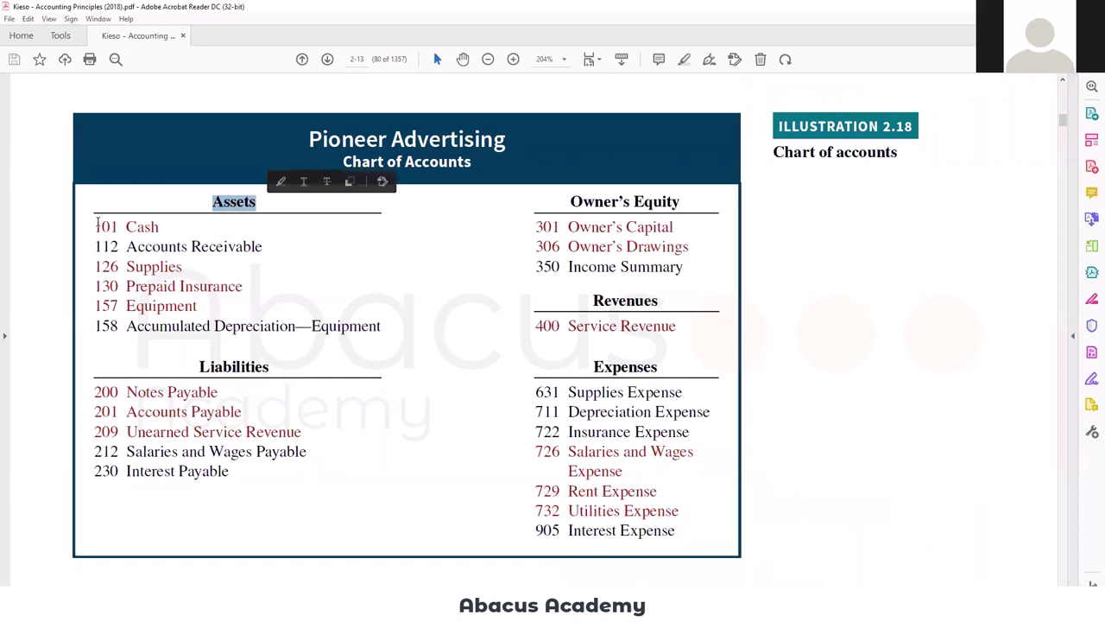